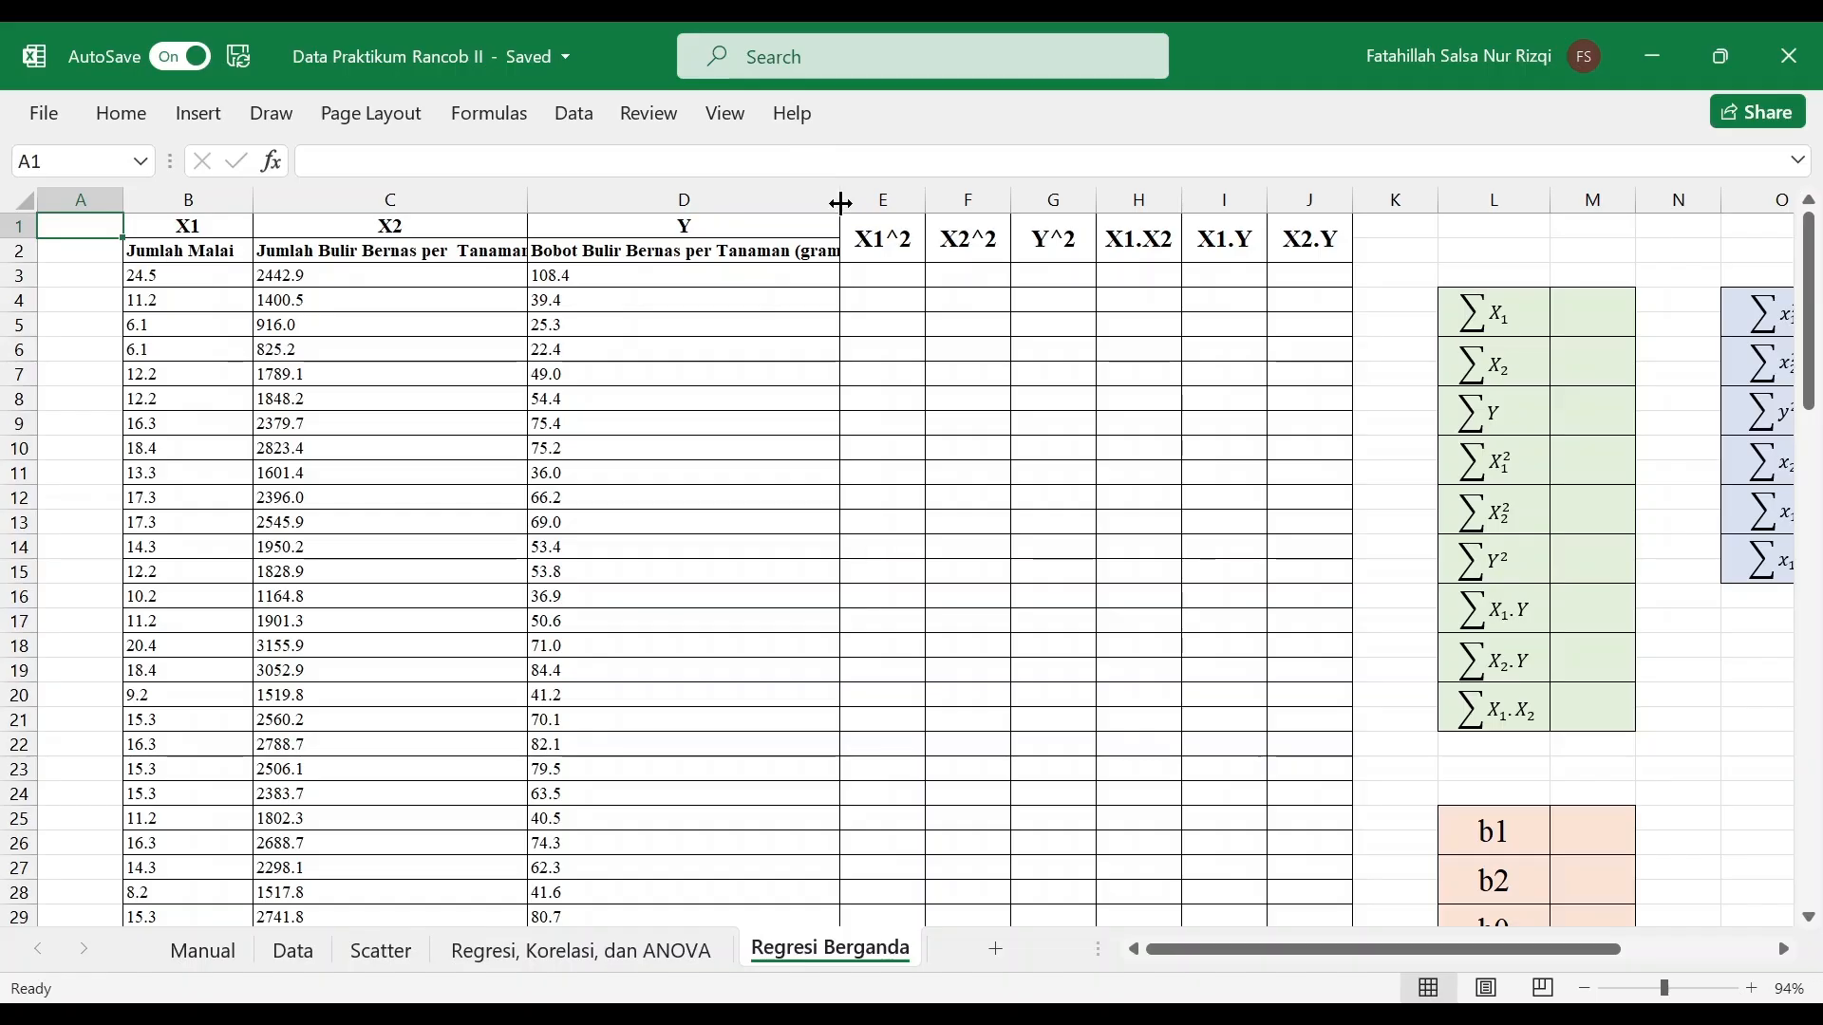
# Widen columns D and C so the full Y and X2 header texts in row 2 fit
pyautogui.moveTo(851, 204); pyautogui.dragTo(860, 203)
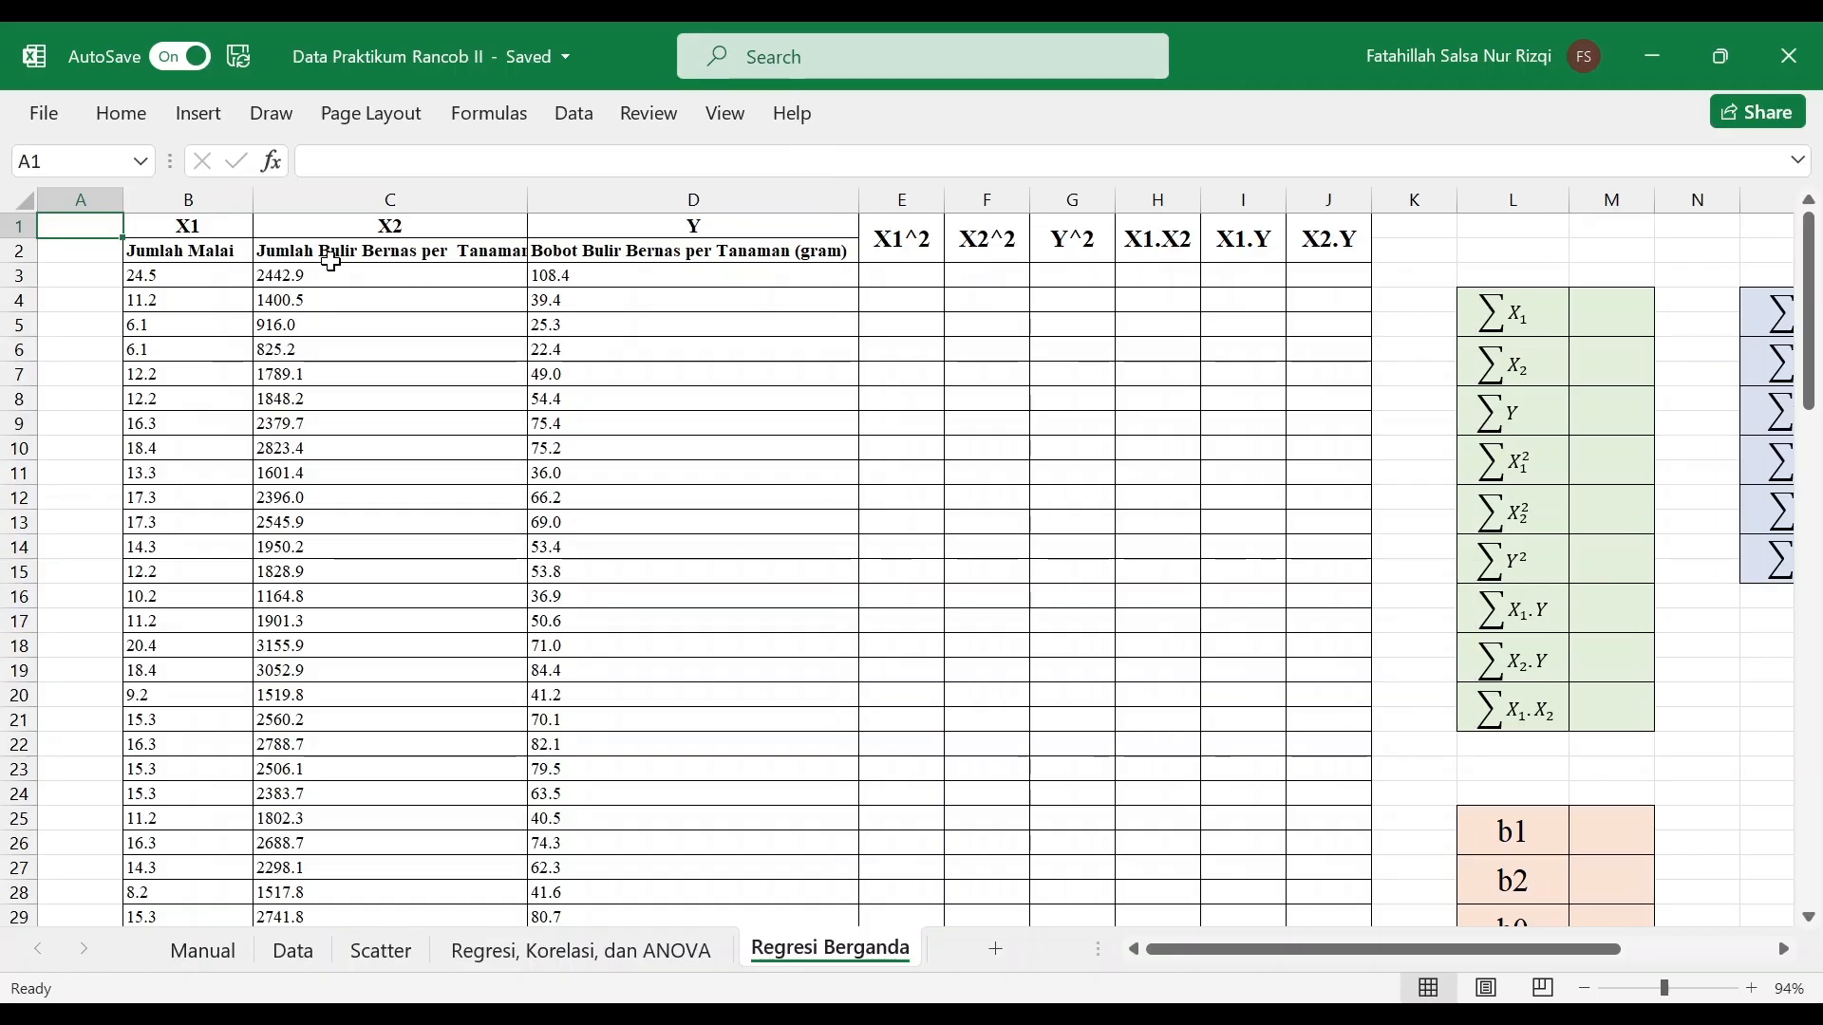
pyautogui.moveTo(184, 223); pyautogui.dragTo(351, 245)
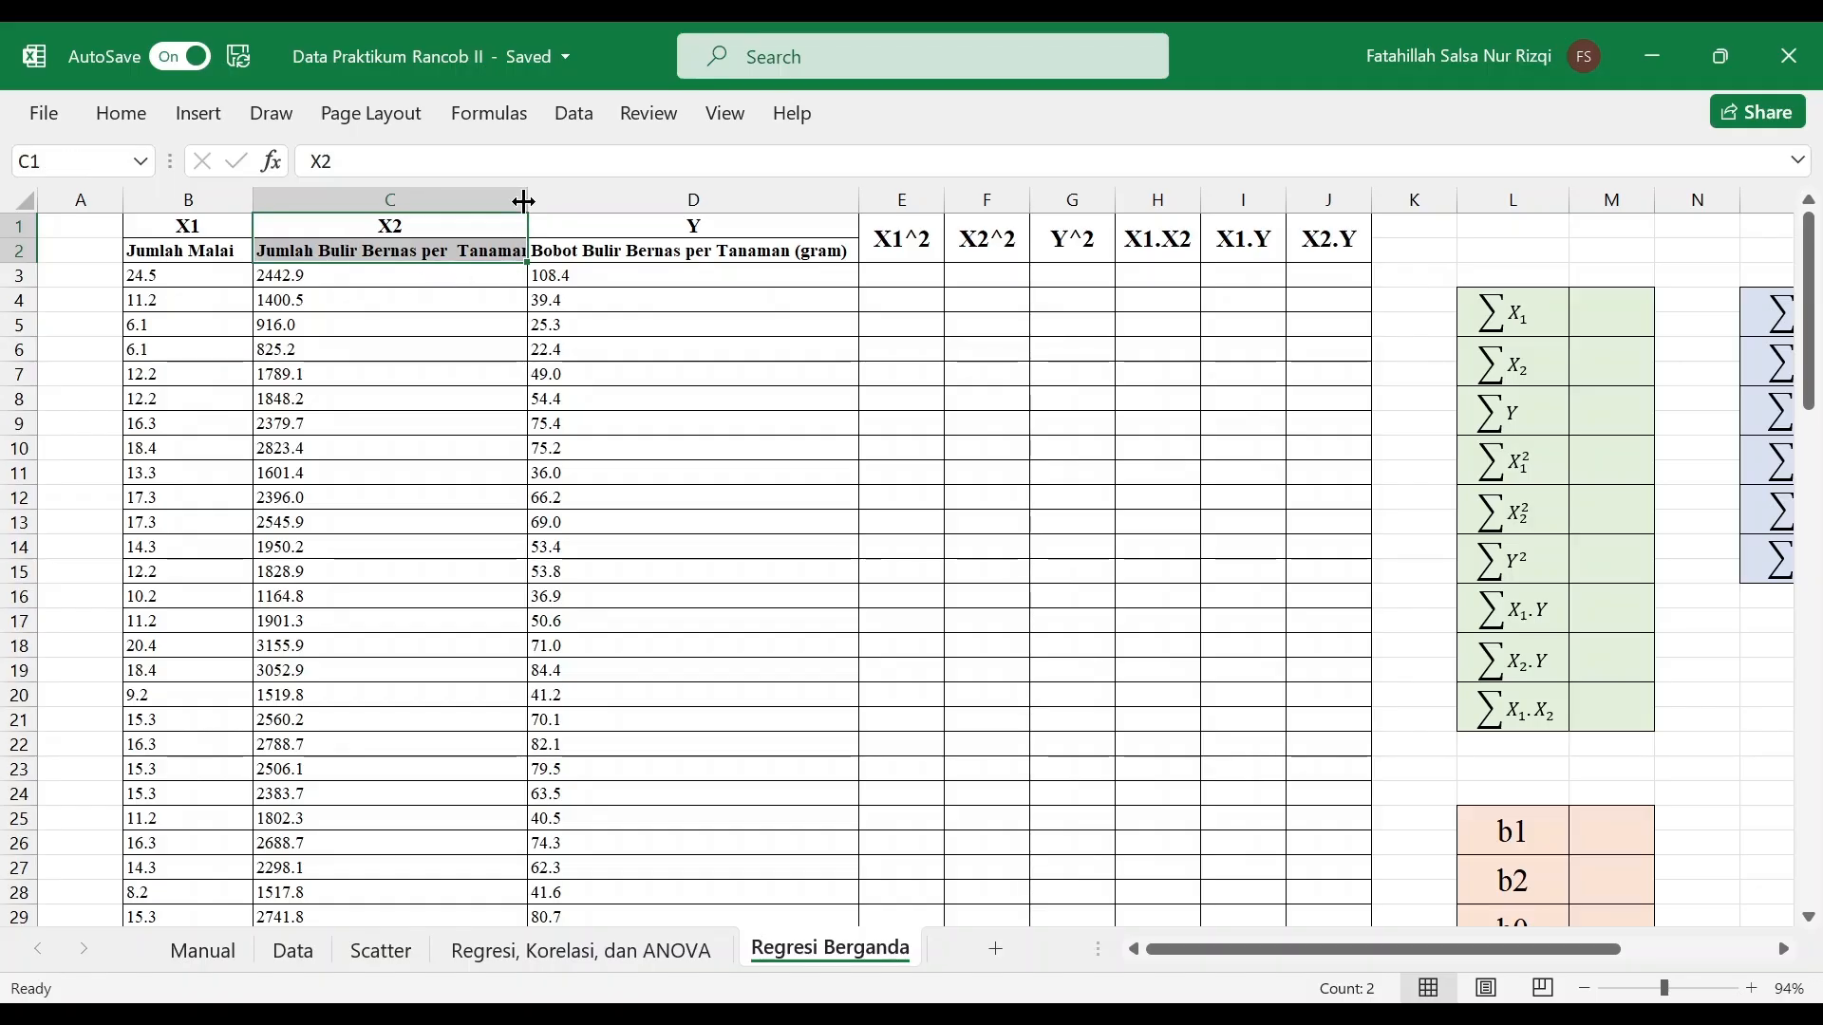
pyautogui.moveTo(525, 199); pyautogui.dragTo(544, 201)
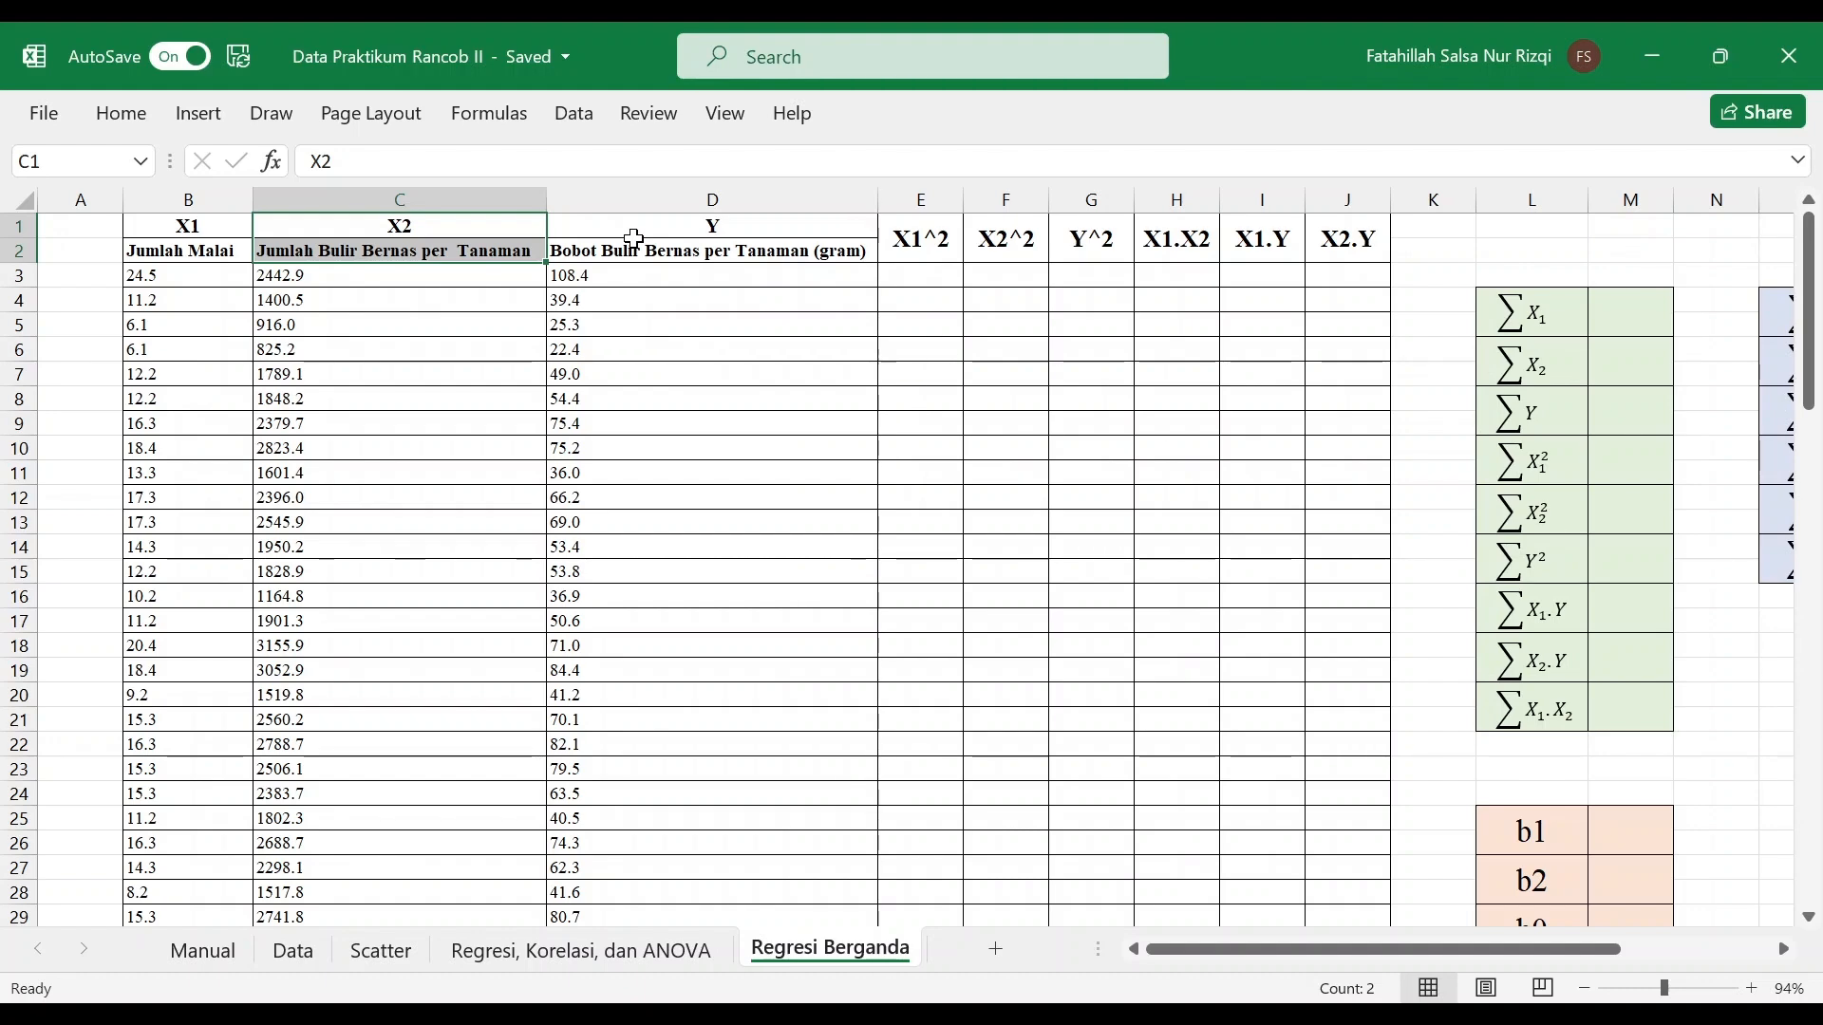
pyautogui.click(700, 355)
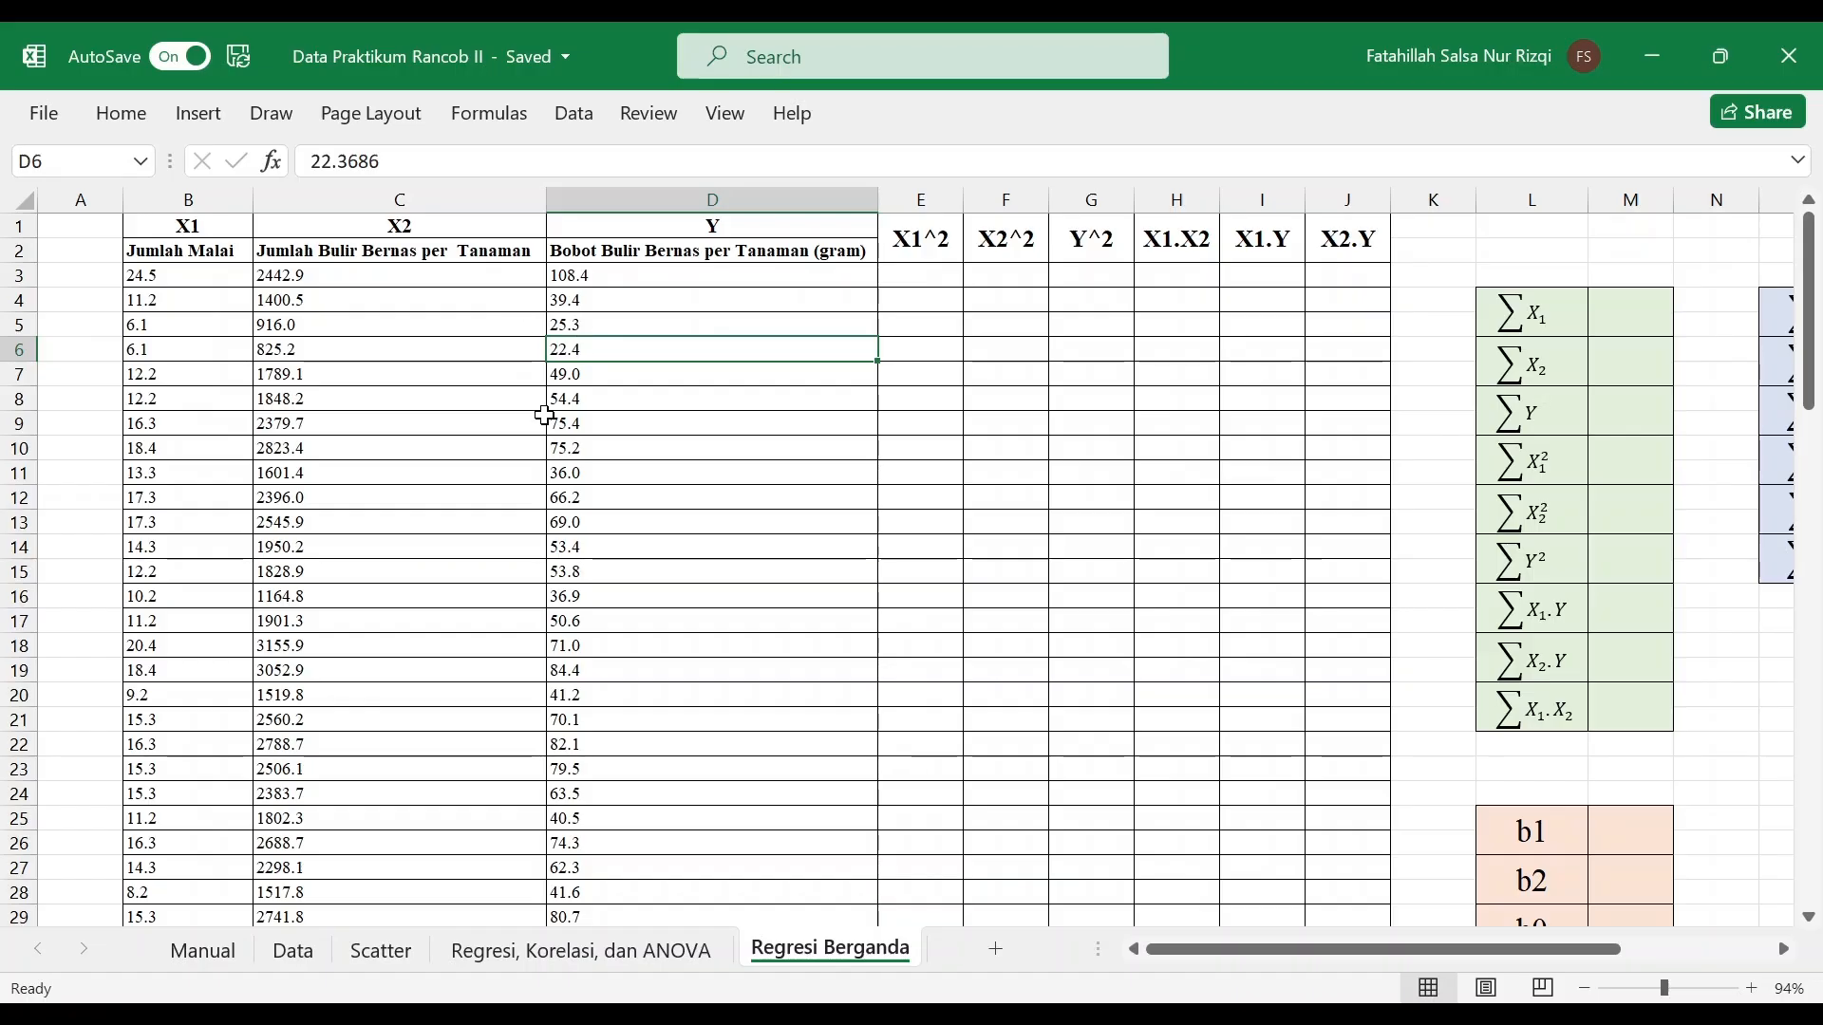
# Examine the empty sum and coefficient tables alongside the formulas for the deviation sums, b1, b2, b0 and the regression equation
pyautogui.hscroll(3, 1070, 561)
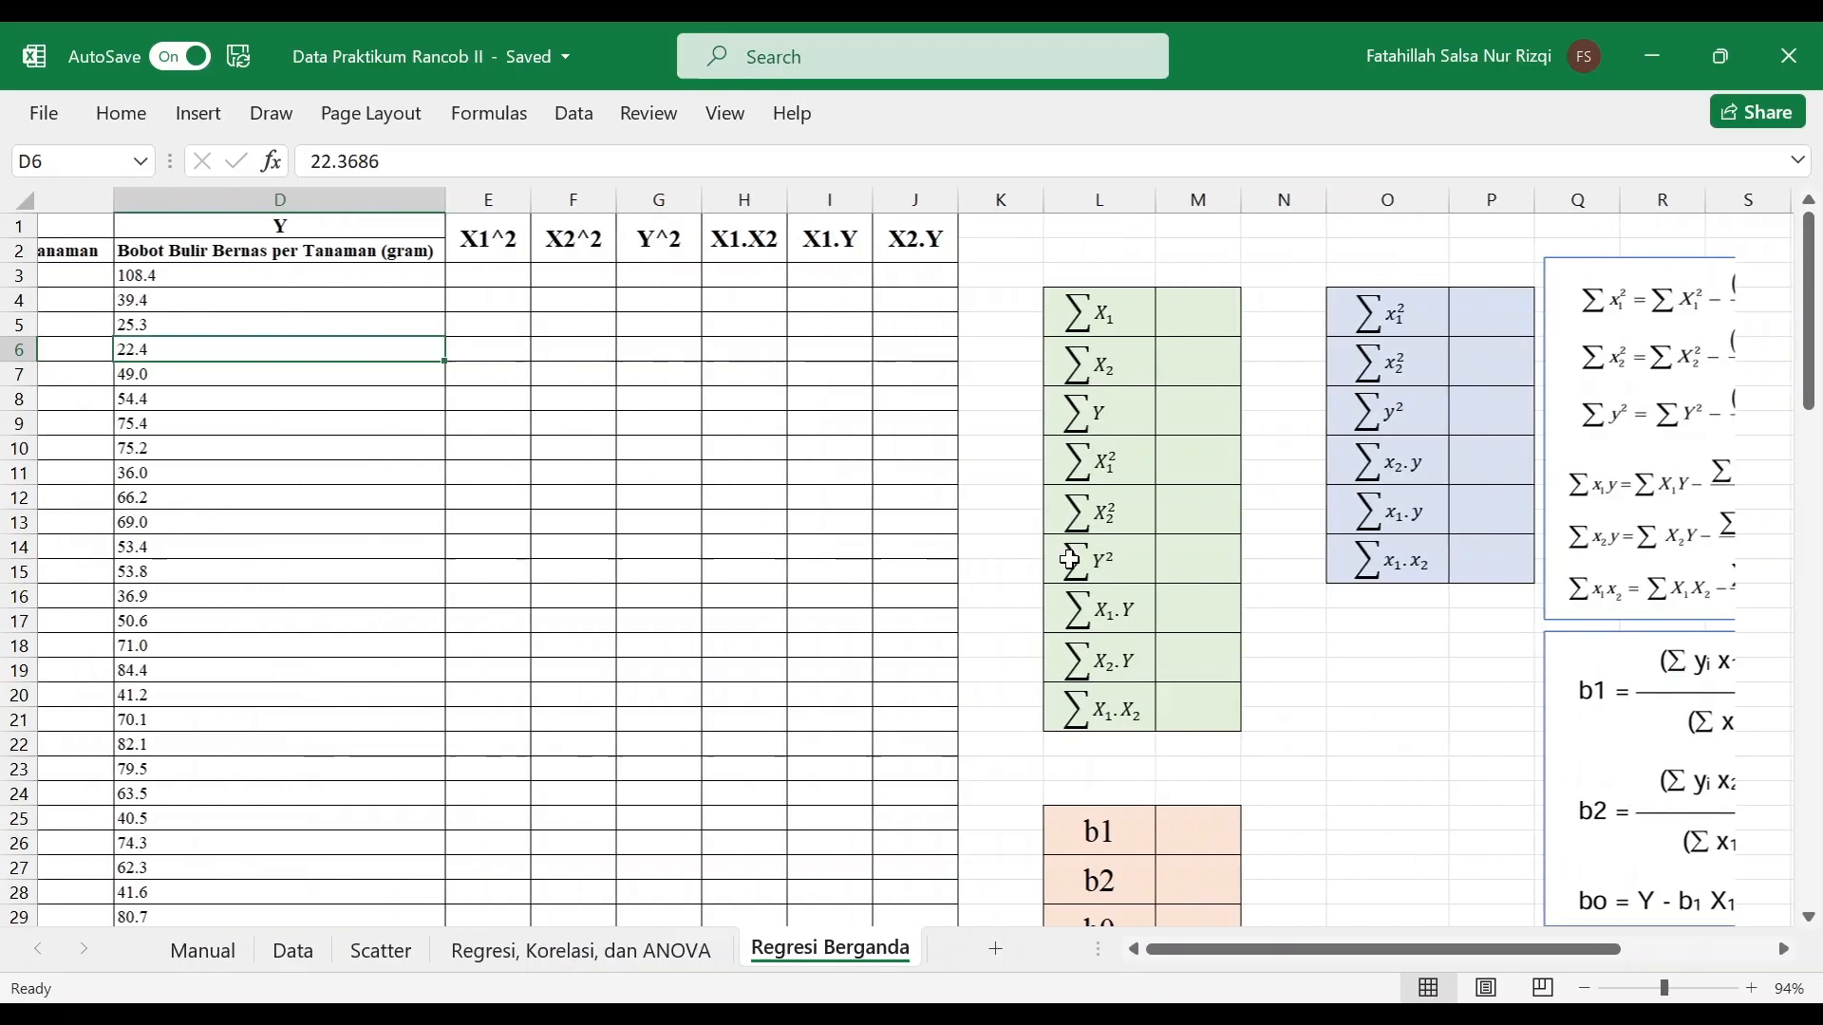
pyautogui.hscroll(2, 1071, 560)
pyautogui.scroll(-3, 1071, 562)
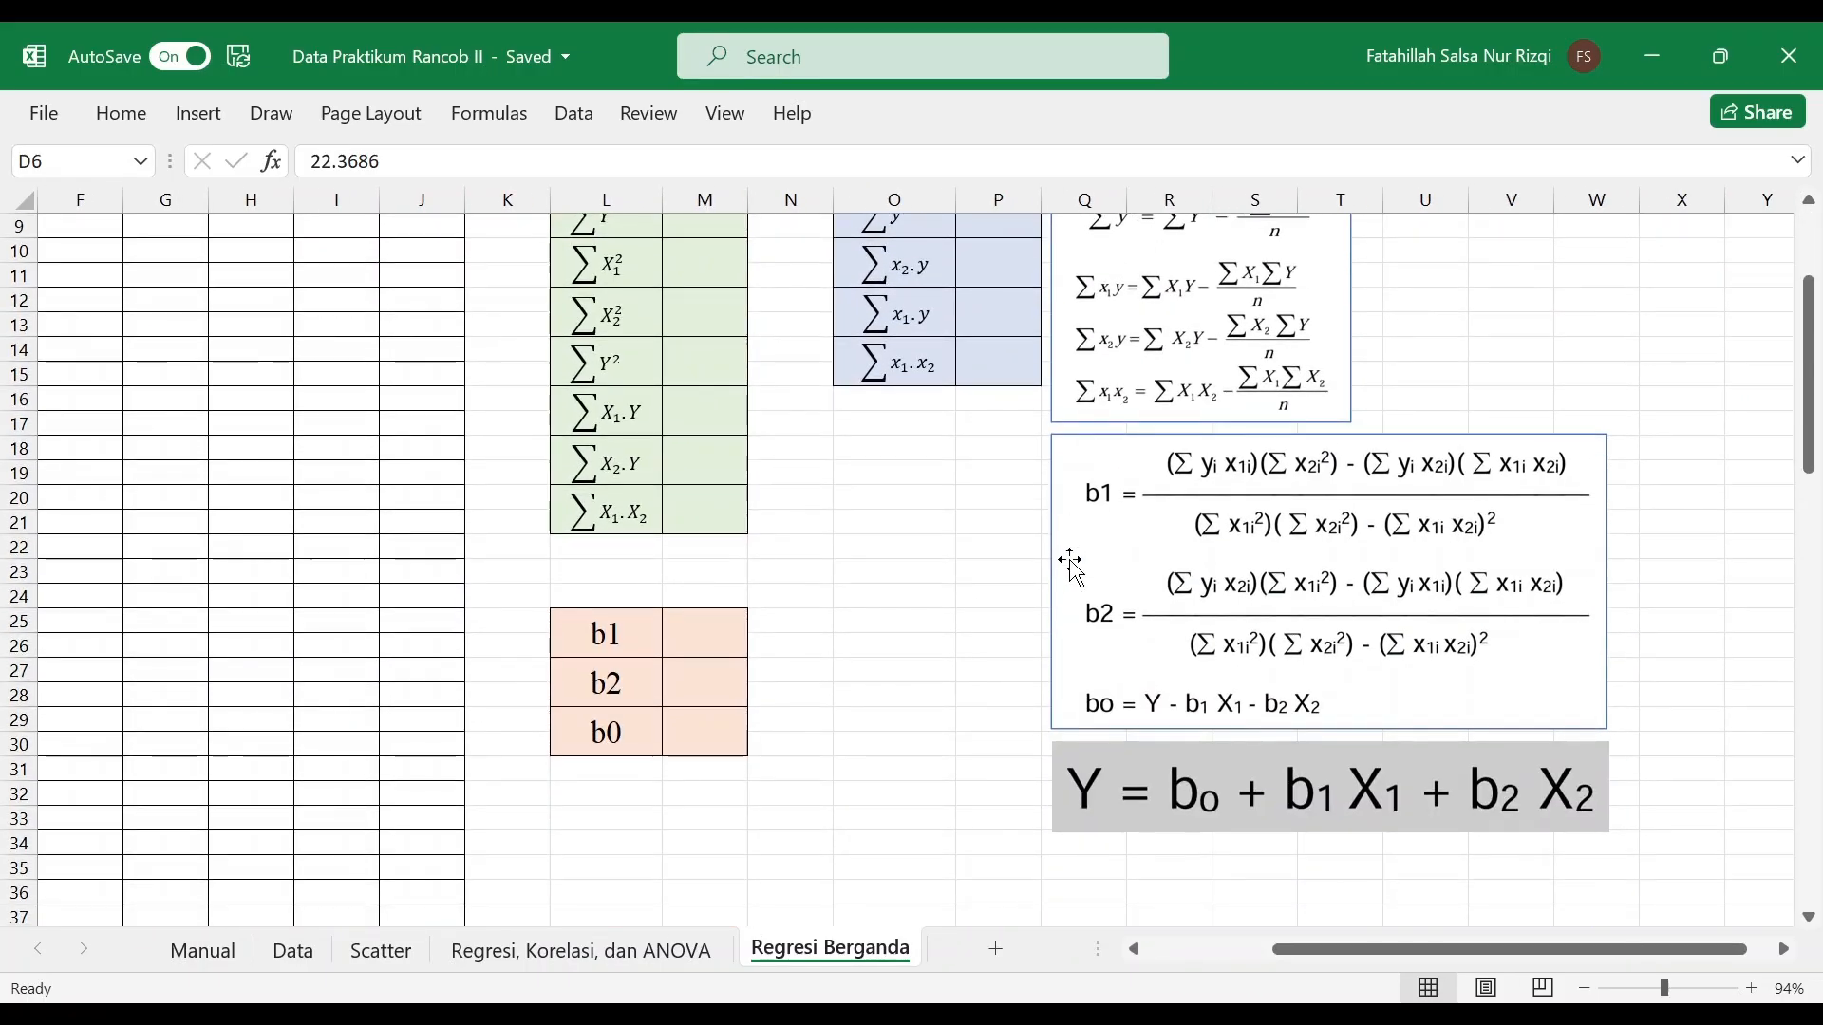
pyautogui.scroll(2, 1071, 562)
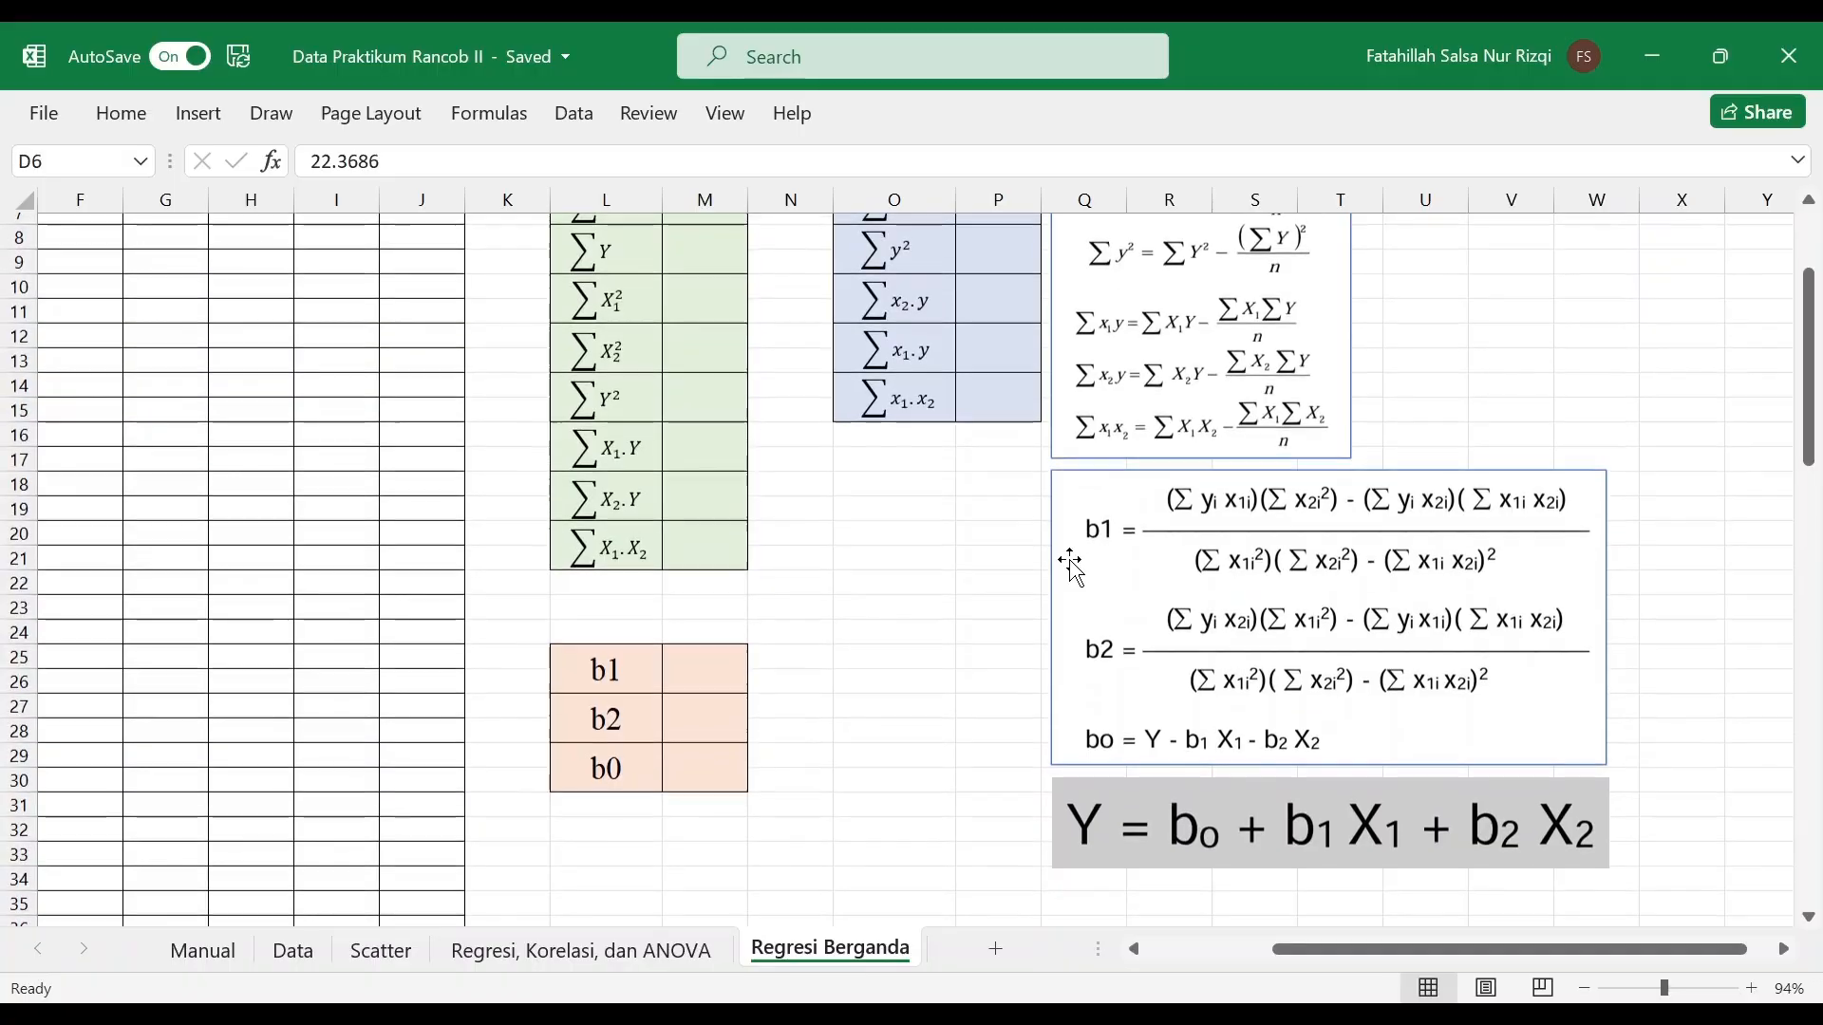
pyautogui.scroll(-1, 1071, 562)
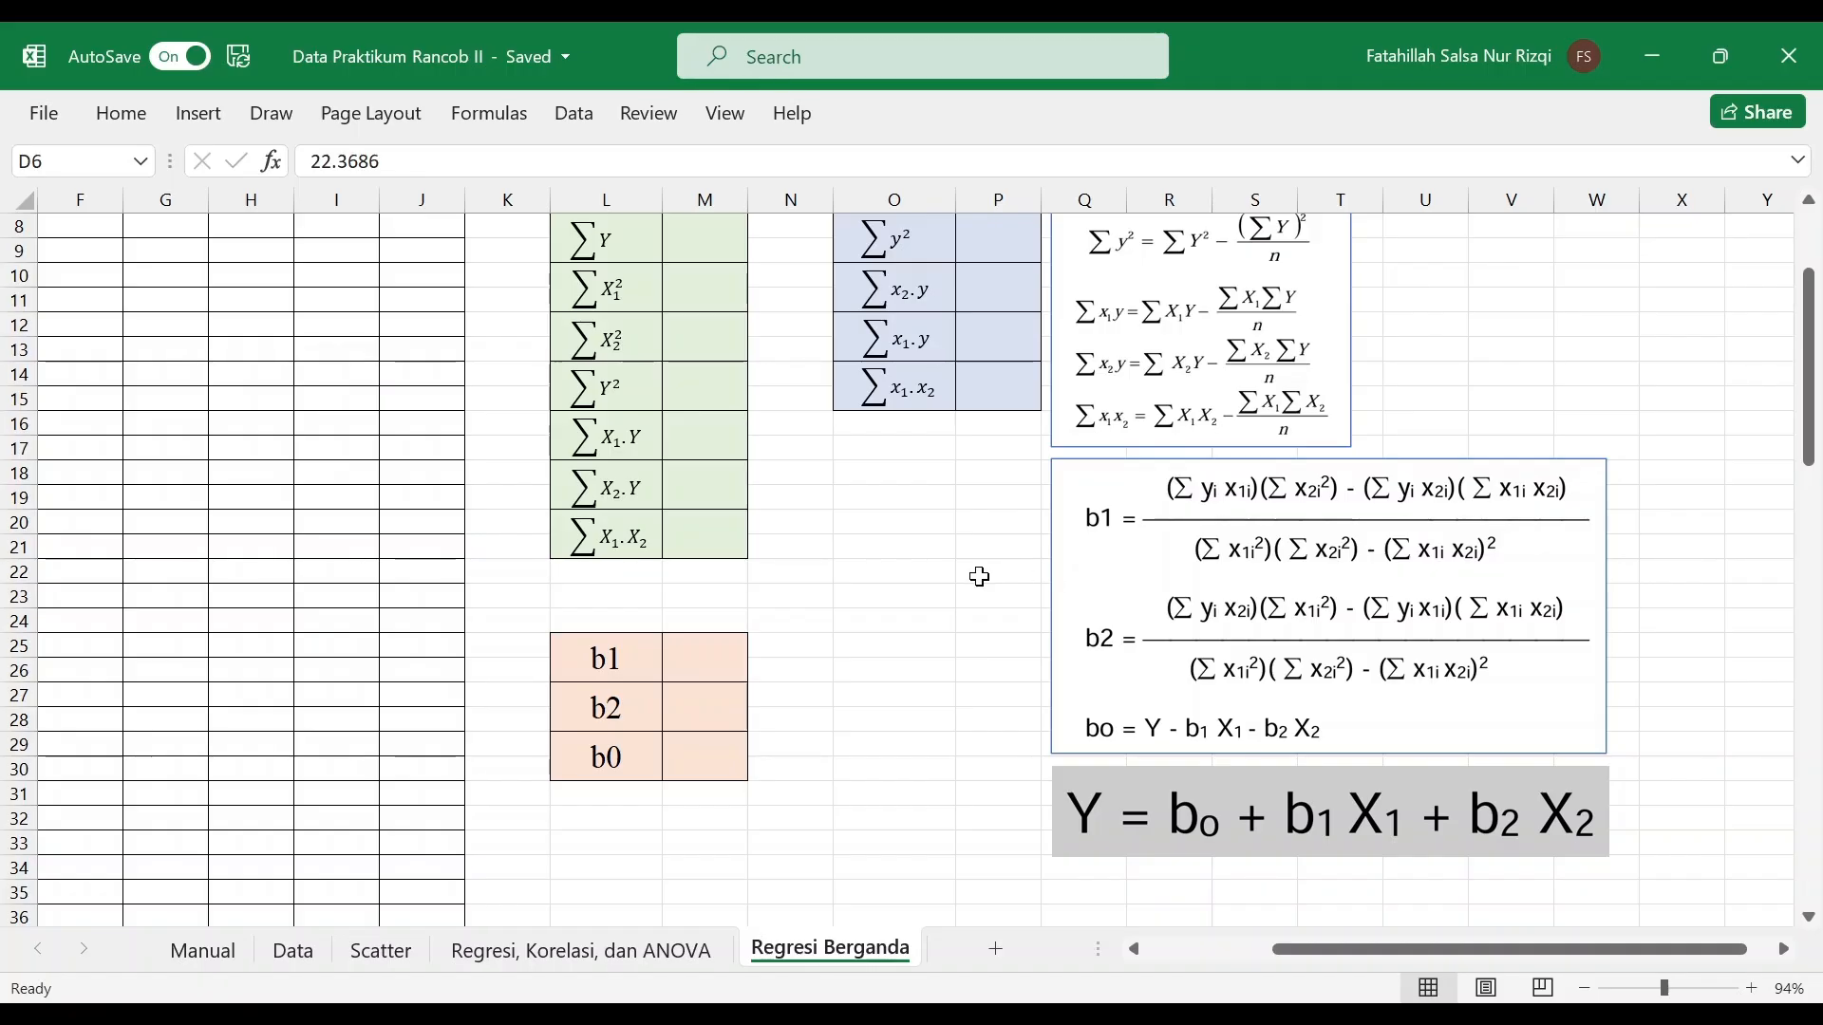
pyautogui.scroll(3, 994, 622)
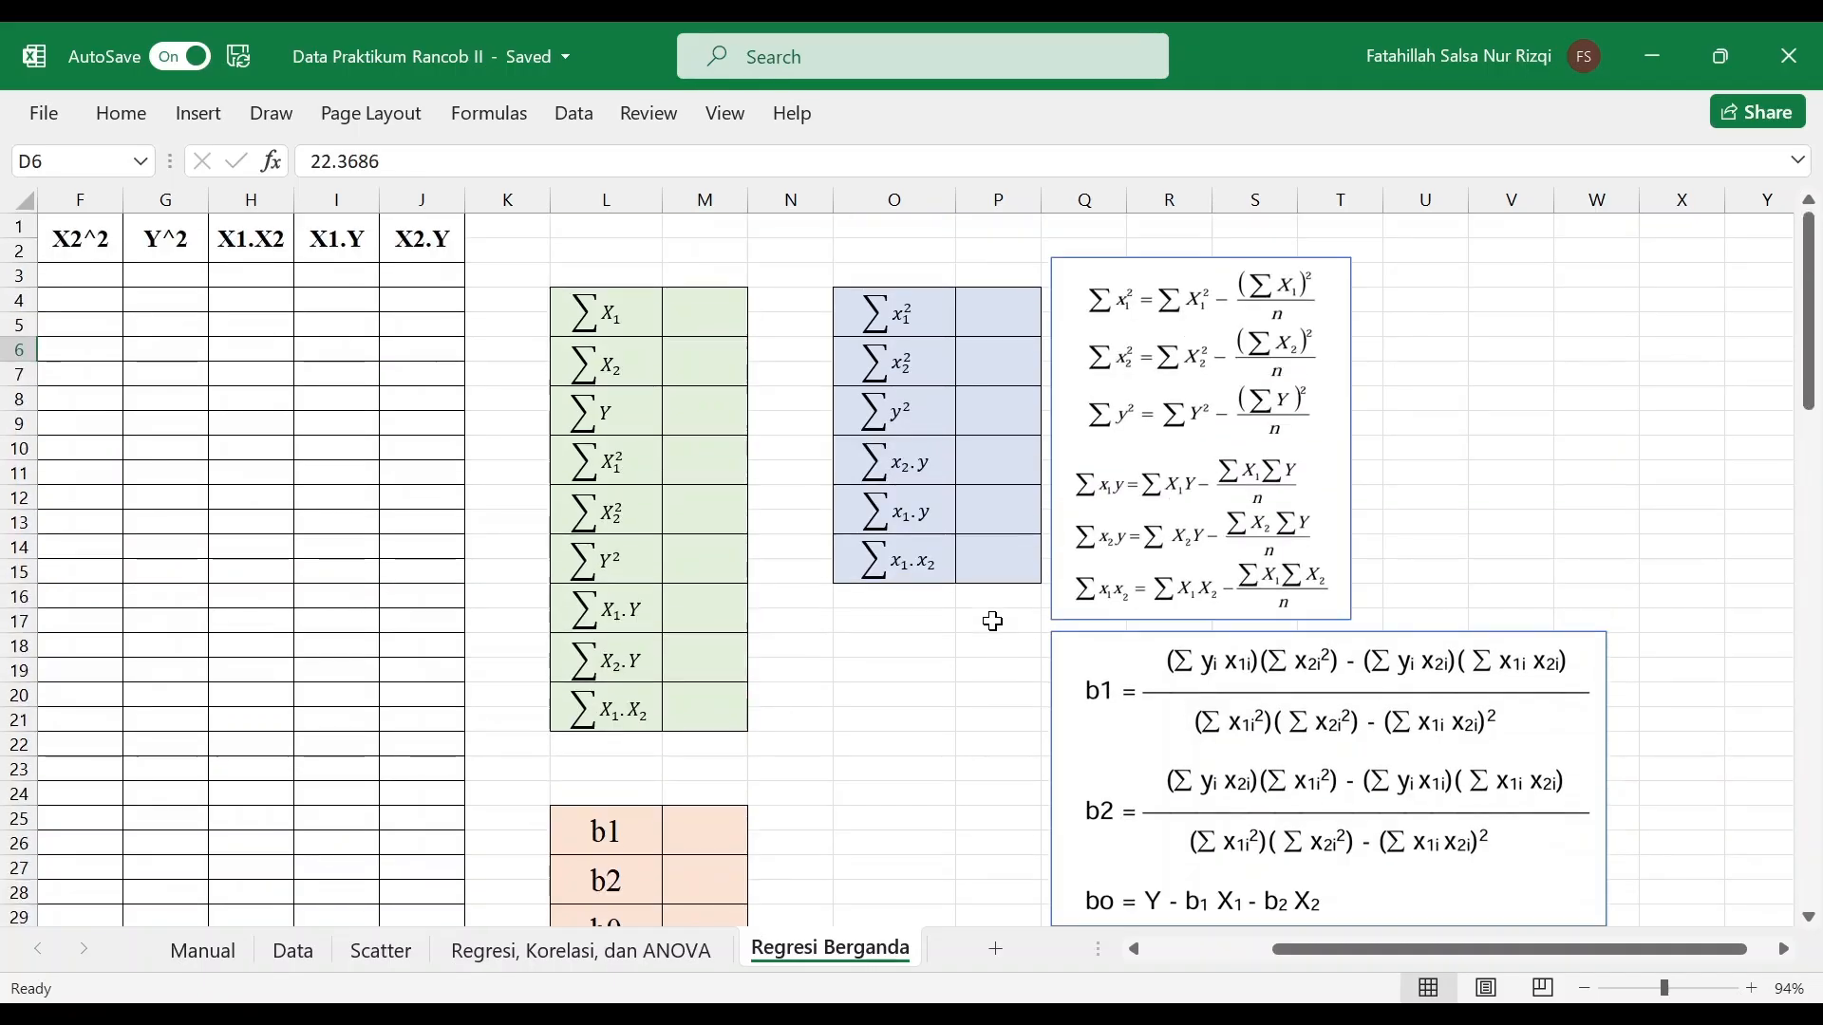
pyautogui.scroll(-1, 994, 622)
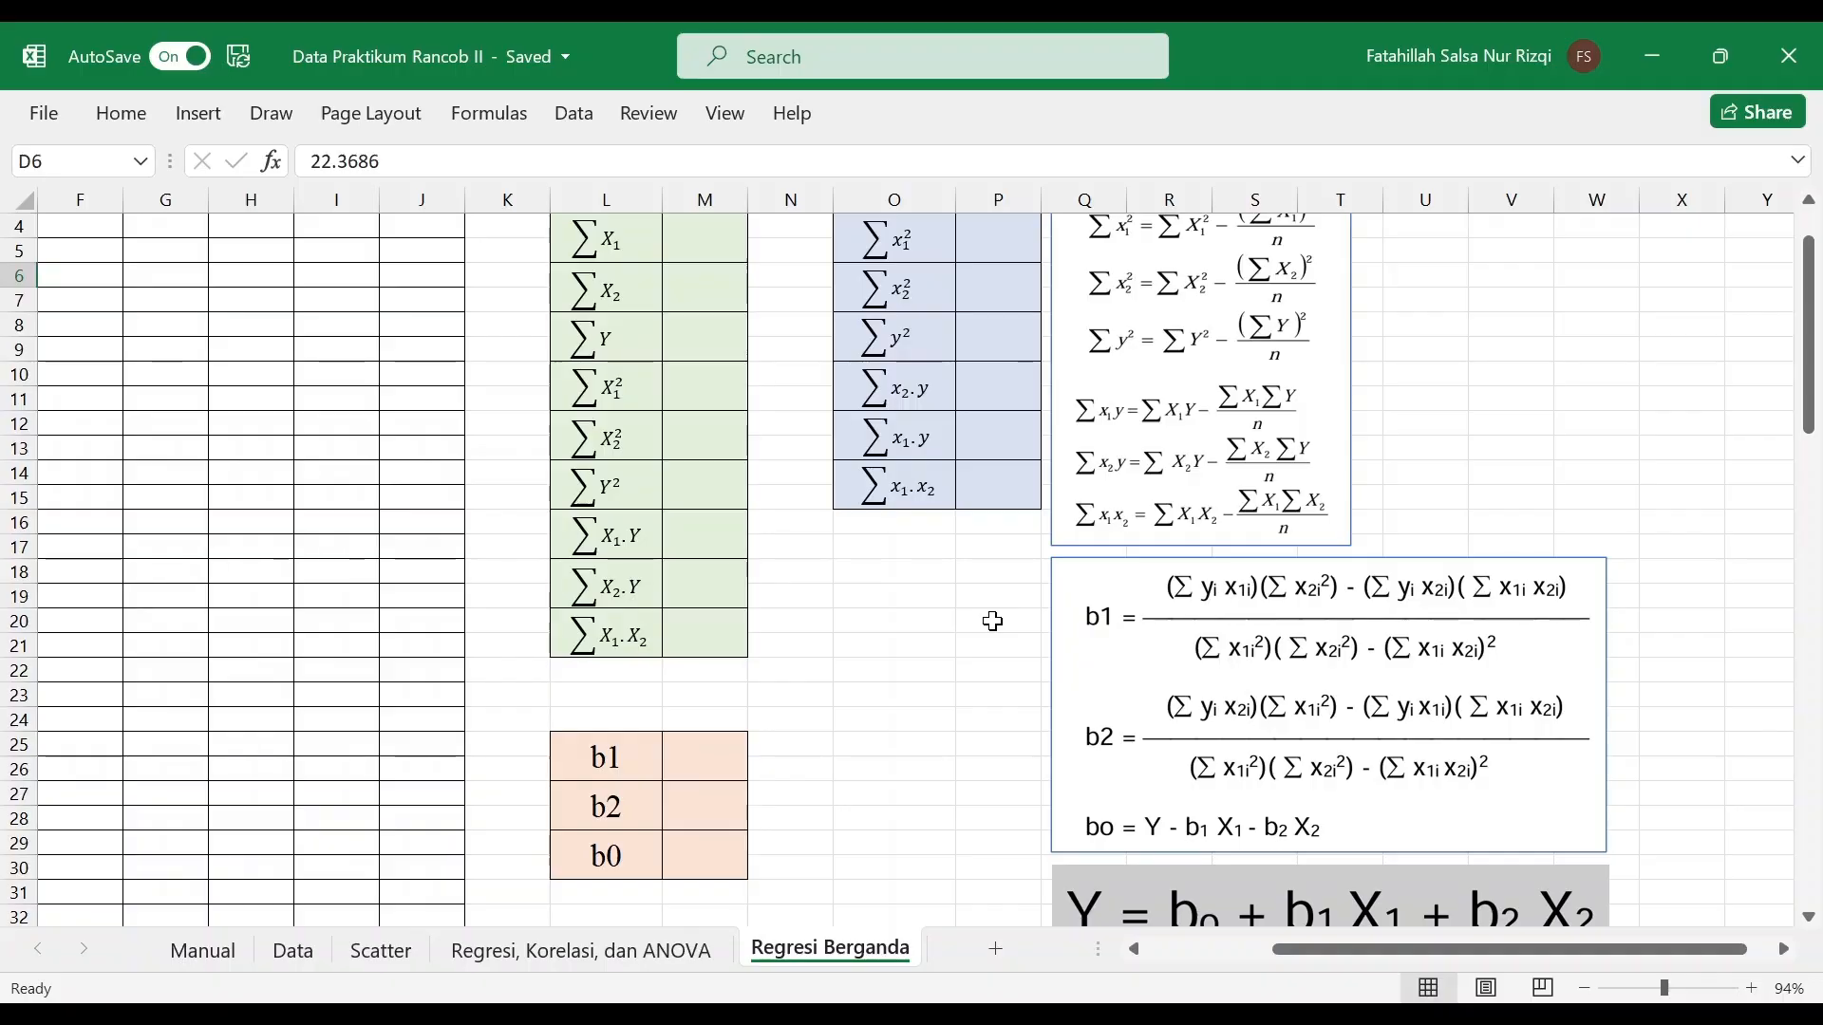
pyautogui.scroll(-1, 993, 622)
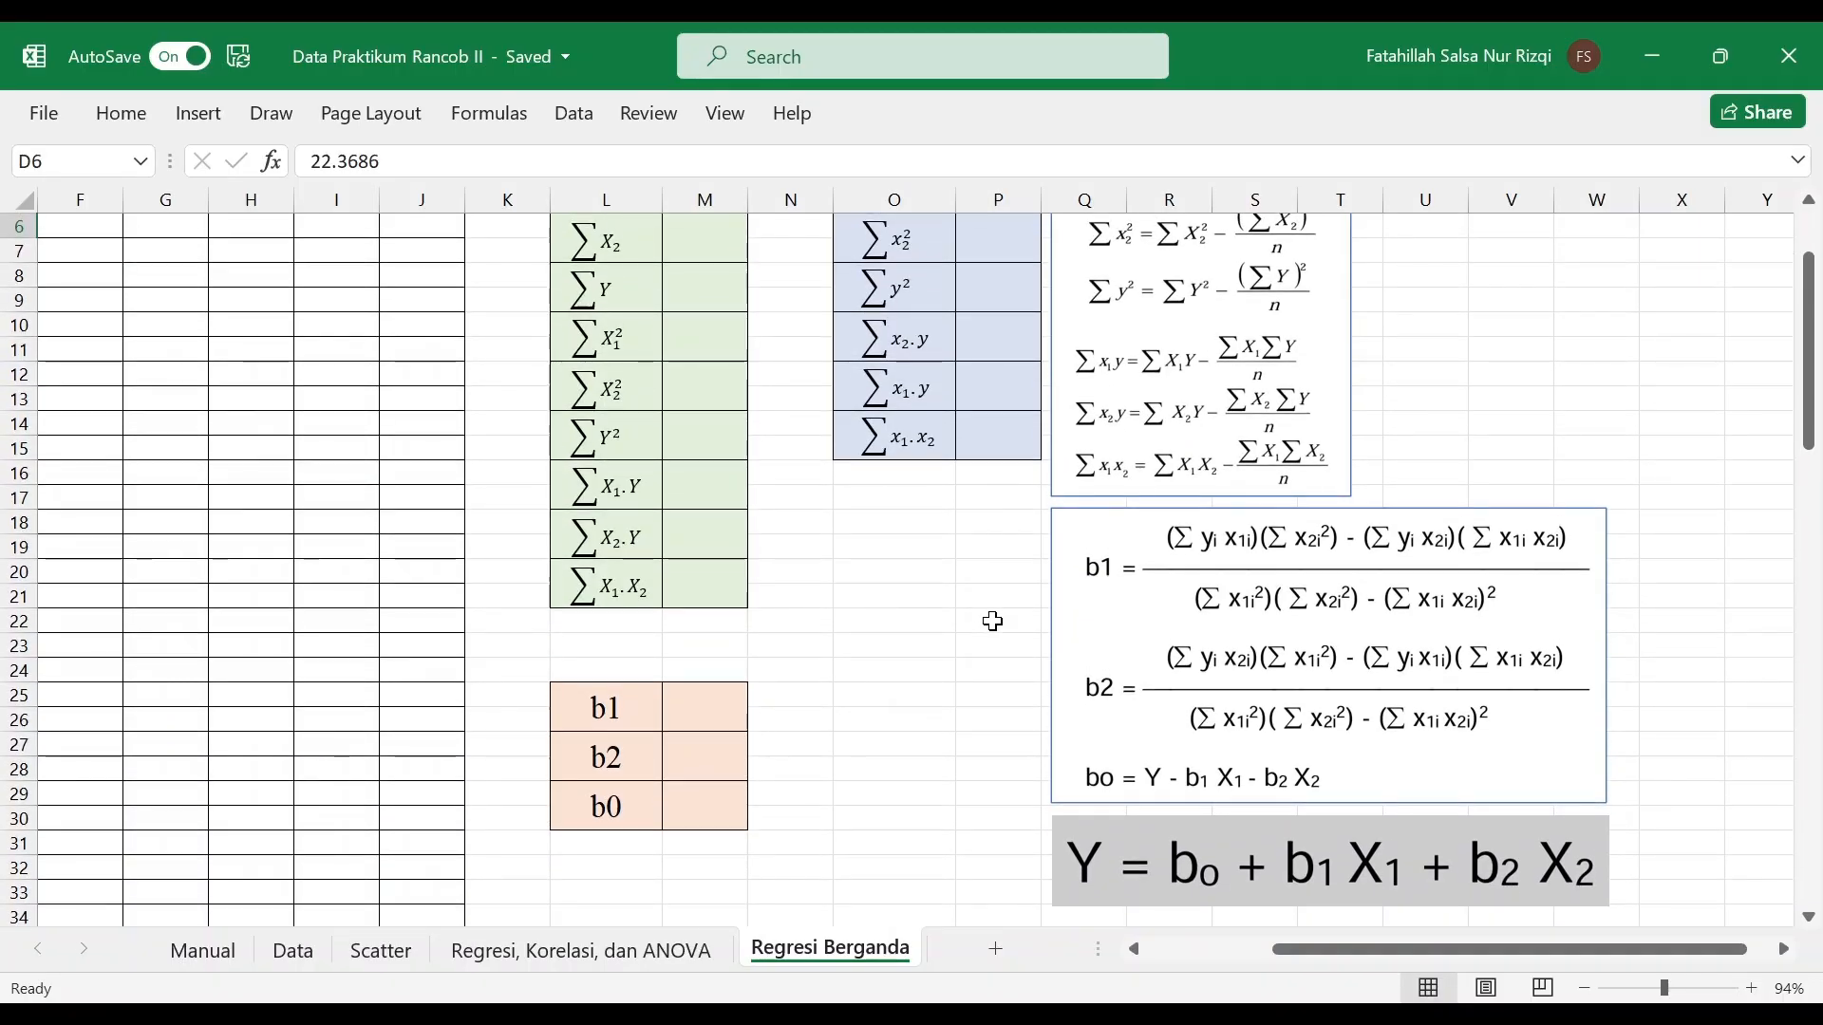
pyautogui.scroll(2, 1297, 631)
pyautogui.scroll(-1, 1250, 687)
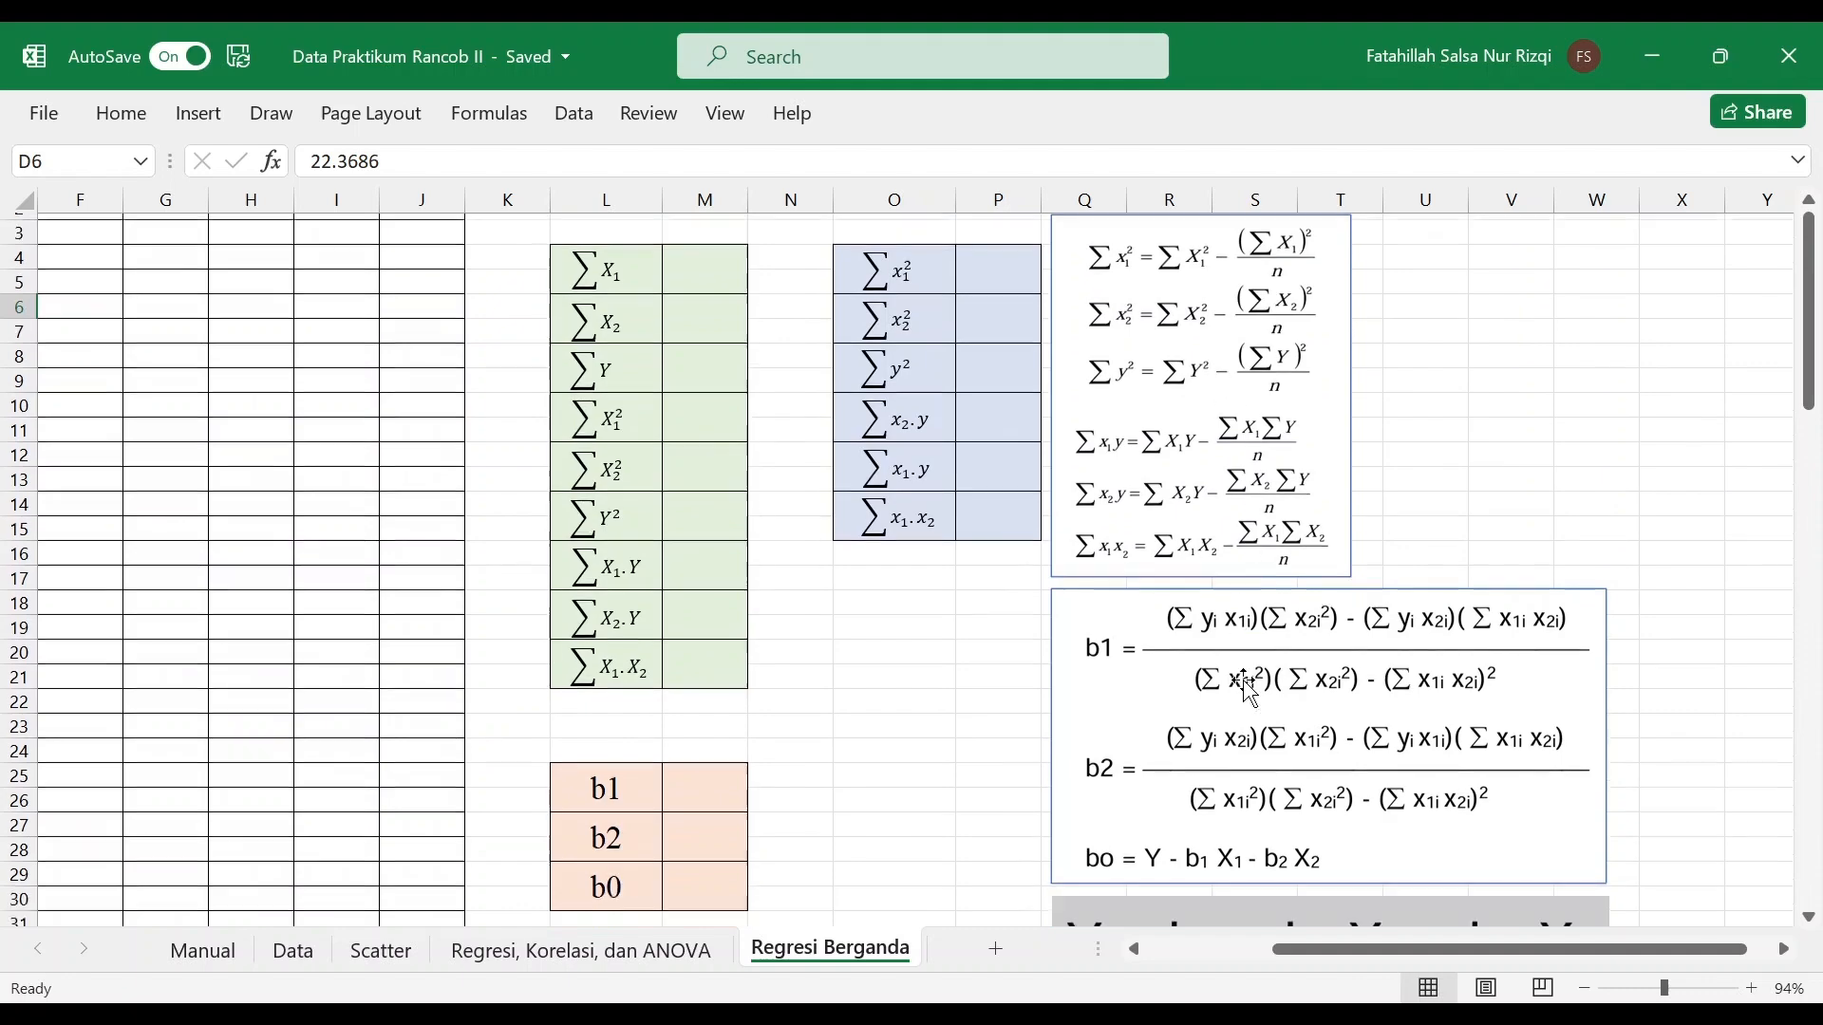
pyautogui.keyDown('ctrl'); pyautogui.scroll(1, 1250, 686); pyautogui.keyUp('ctrl')
pyautogui.scroll(-1, 1182, 655)
pyautogui.hscroll(1, 1183, 656)
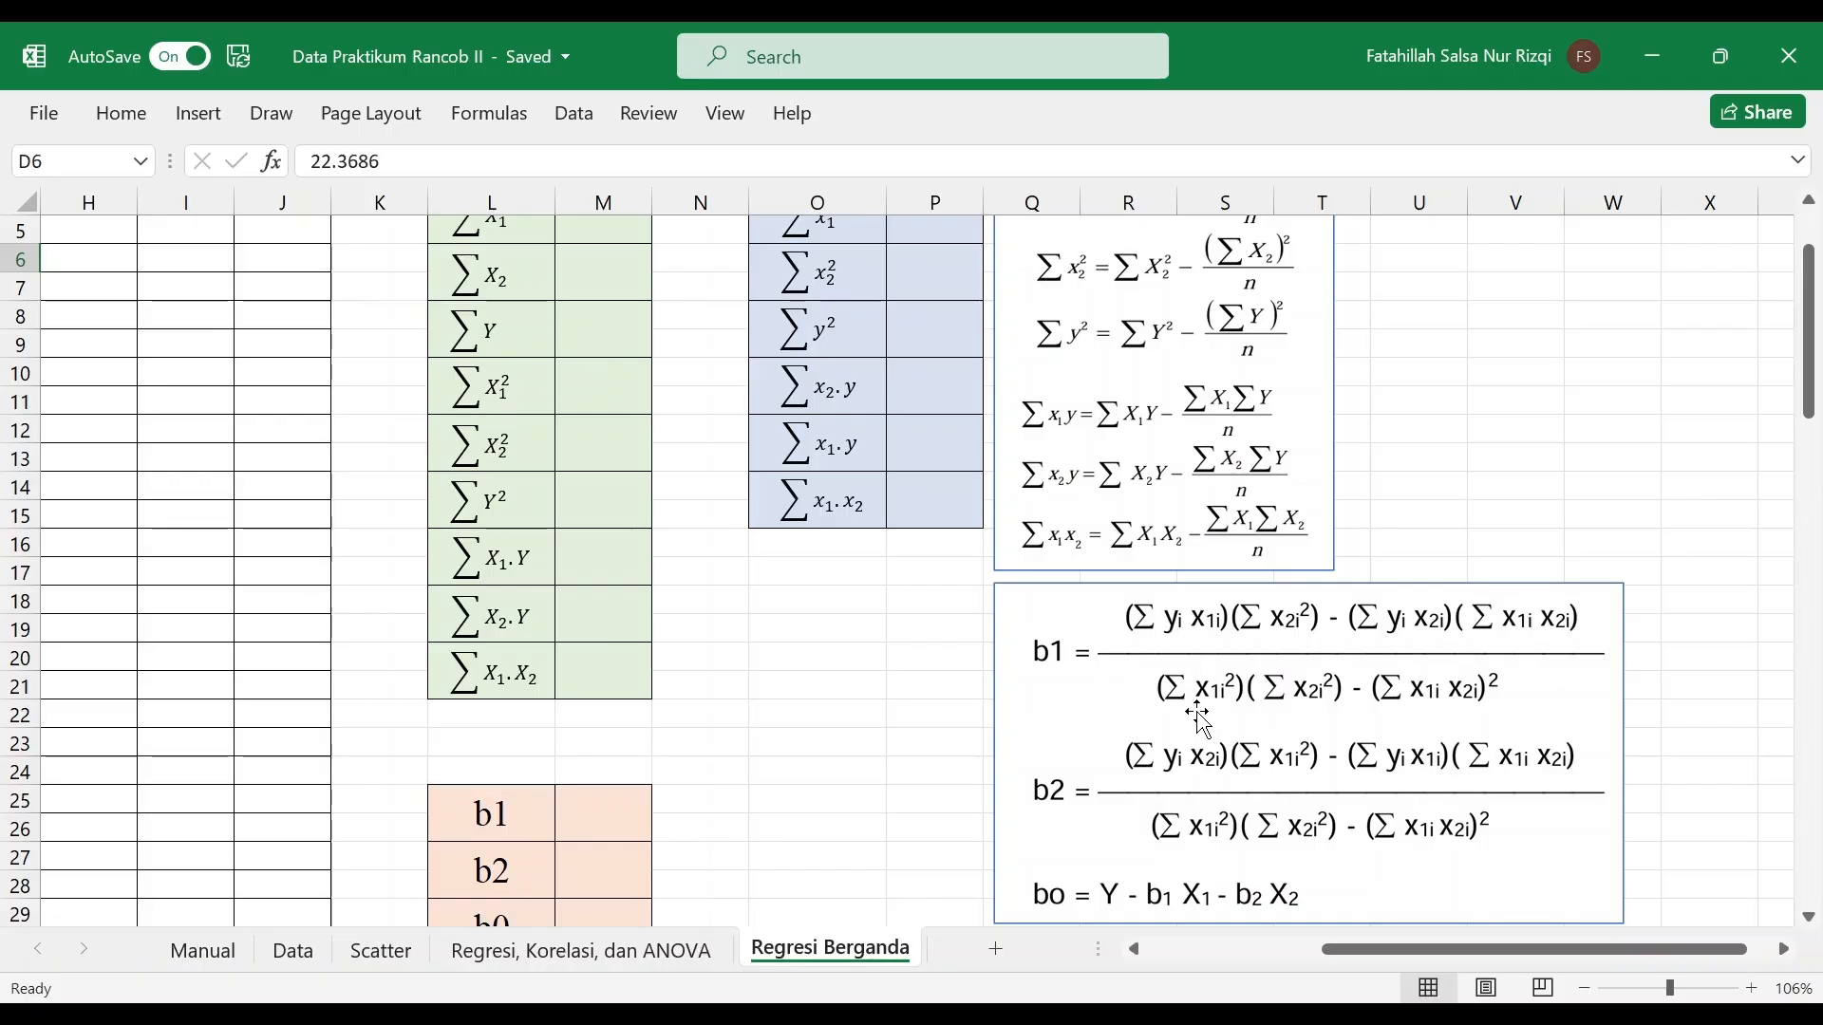
pyautogui.scroll(-1, 1200, 712)
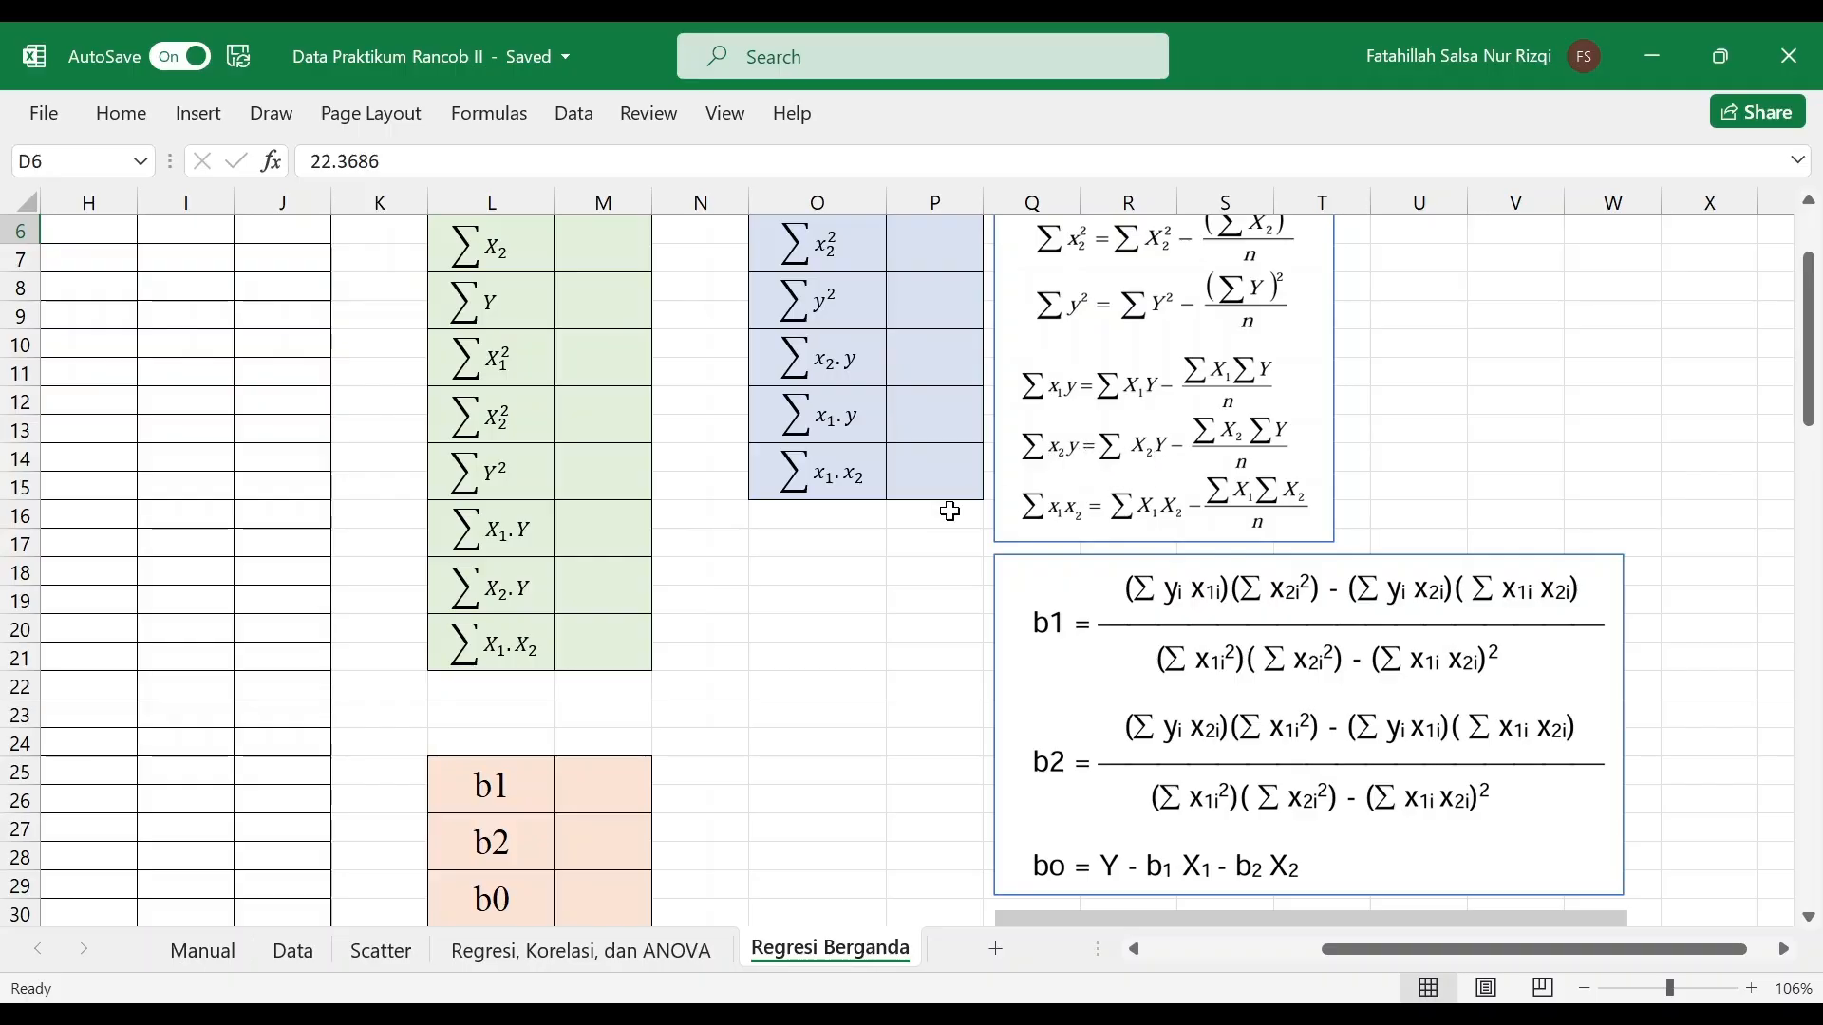
pyautogui.scroll(2, 945, 511)
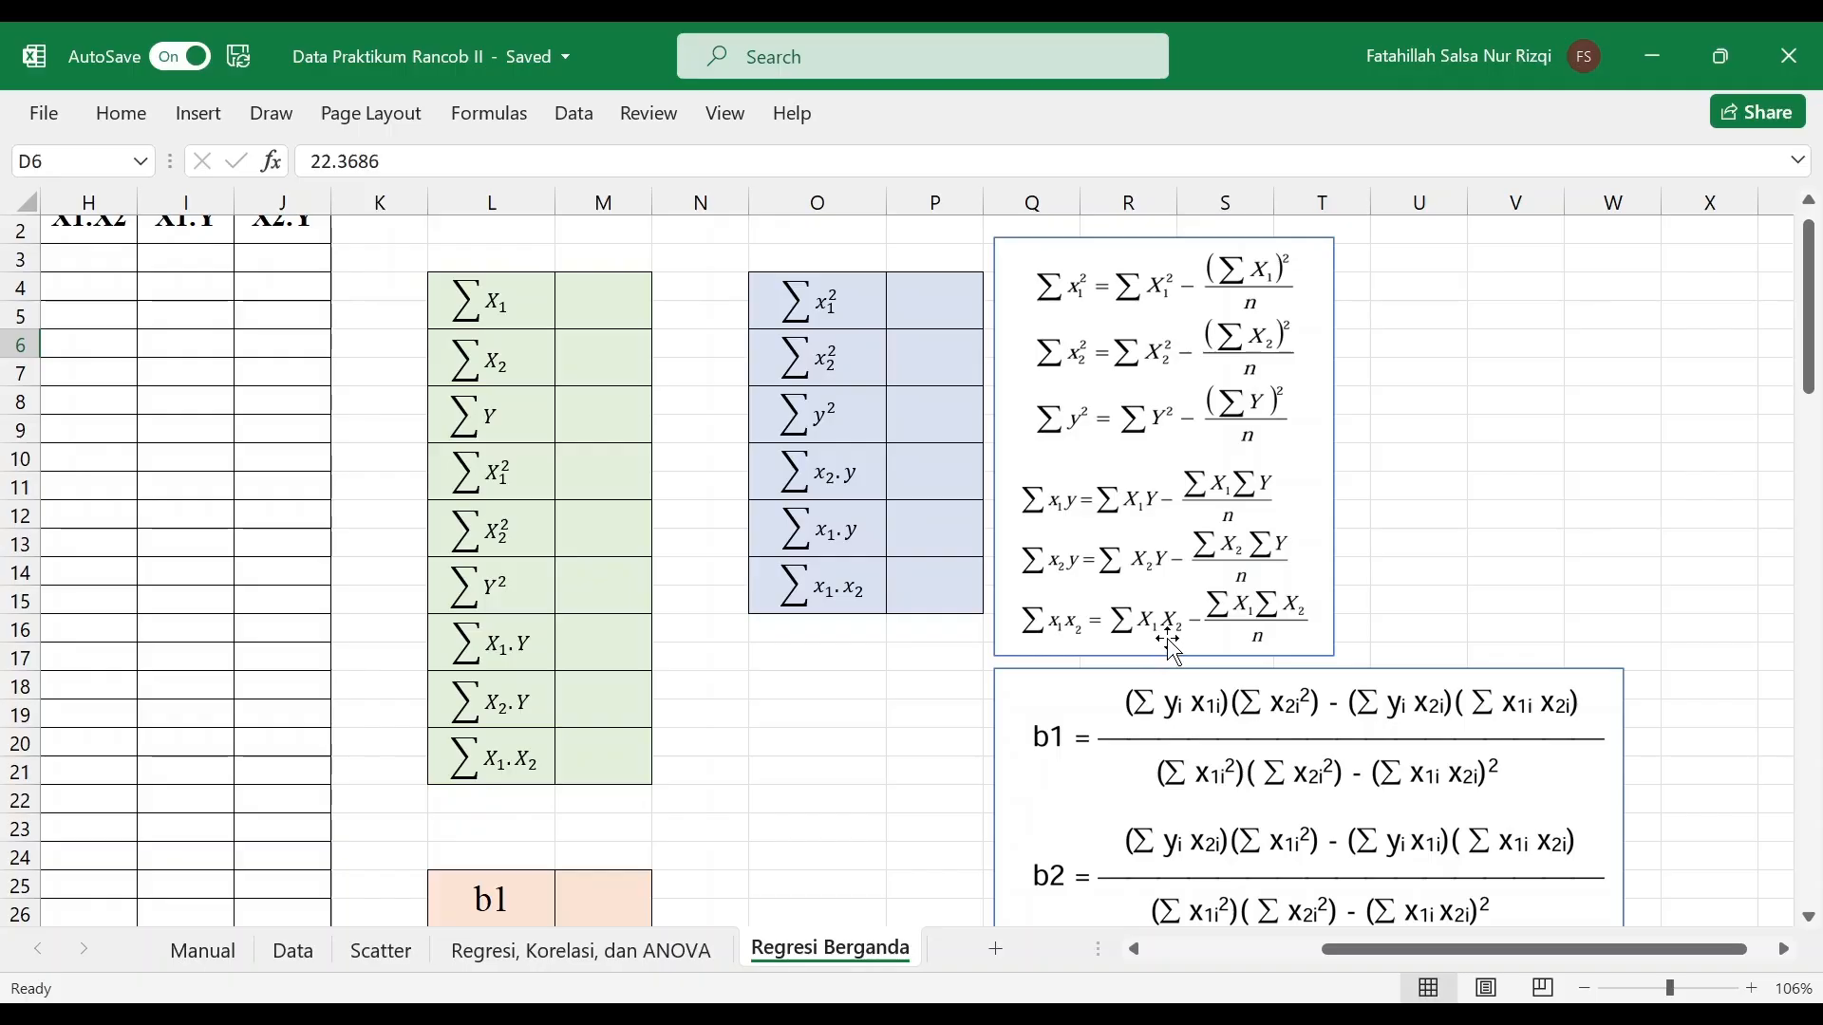
# Review the whole data table, from the squared and product column headers down to the SUM row
pyautogui.keyDown('ctrl'); pyautogui.scroll(-3, 1163, 641); pyautogui.keyUp('ctrl')
pyautogui.hscroll(-3, 879, 518)
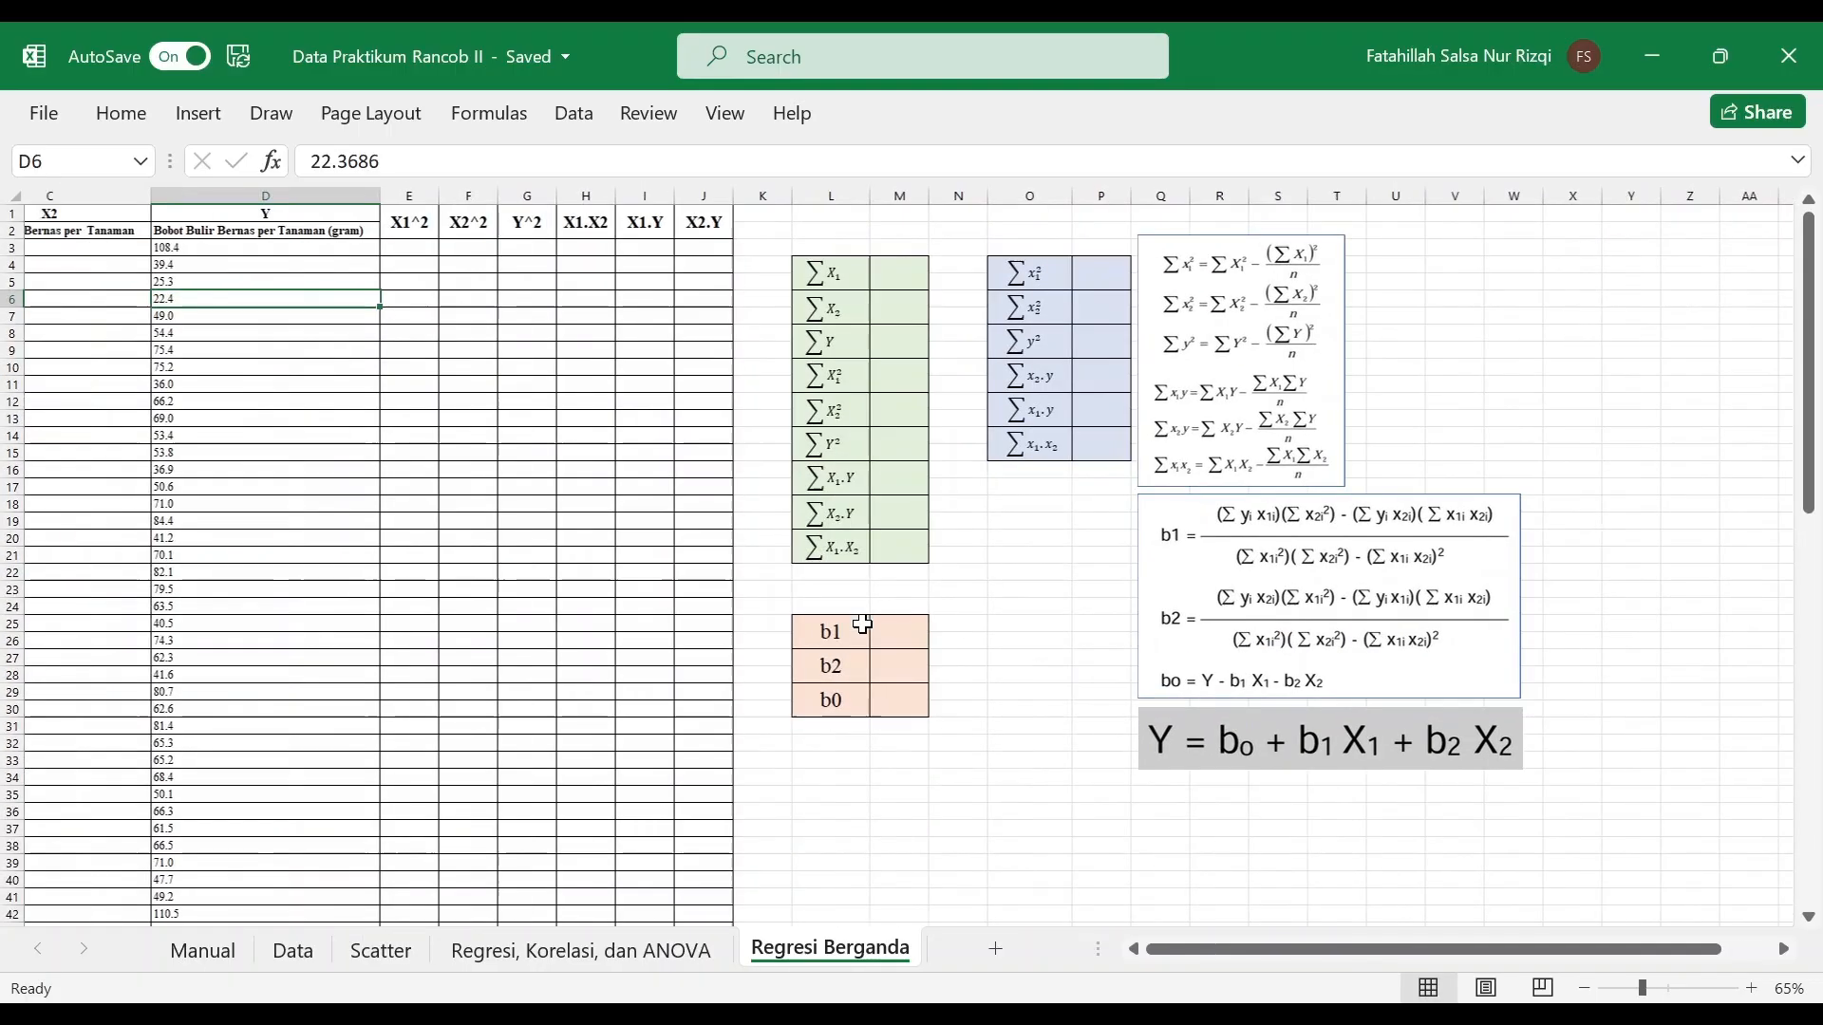
pyautogui.scroll(-1, 492, 598)
pyautogui.scroll(1, 494, 598)
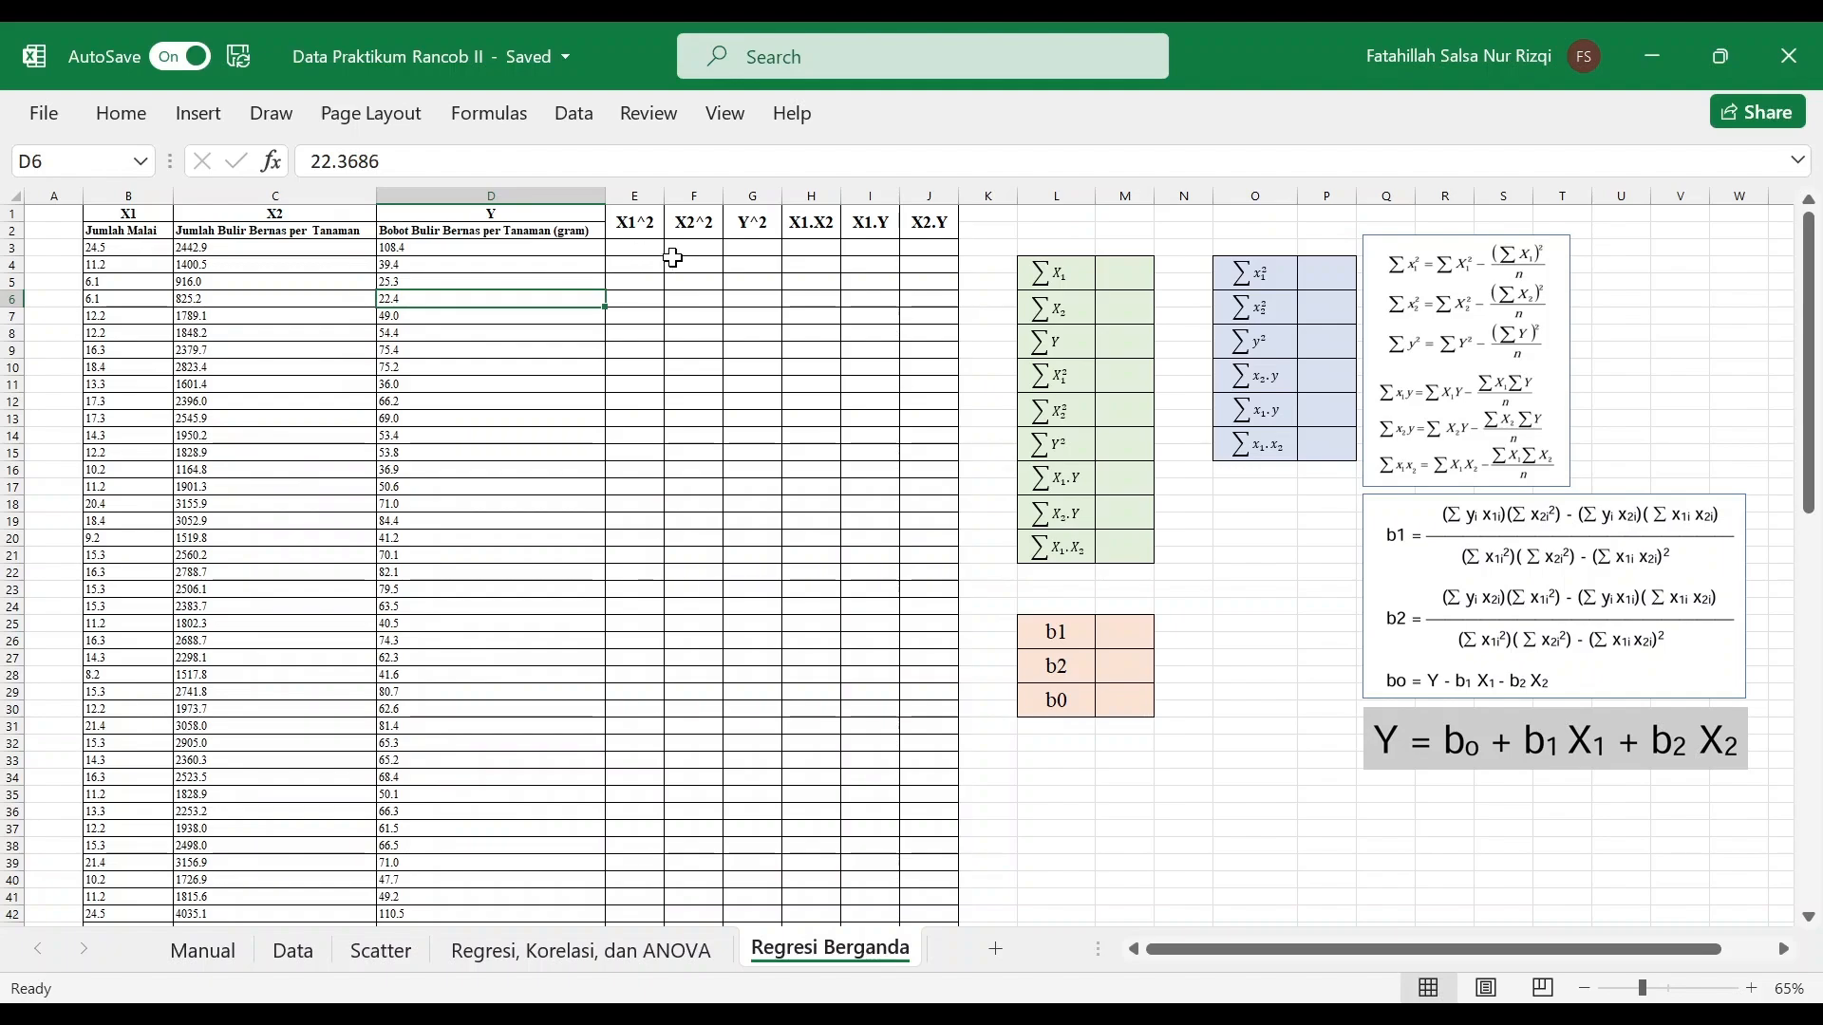
pyautogui.scroll(-8, 559, 438)
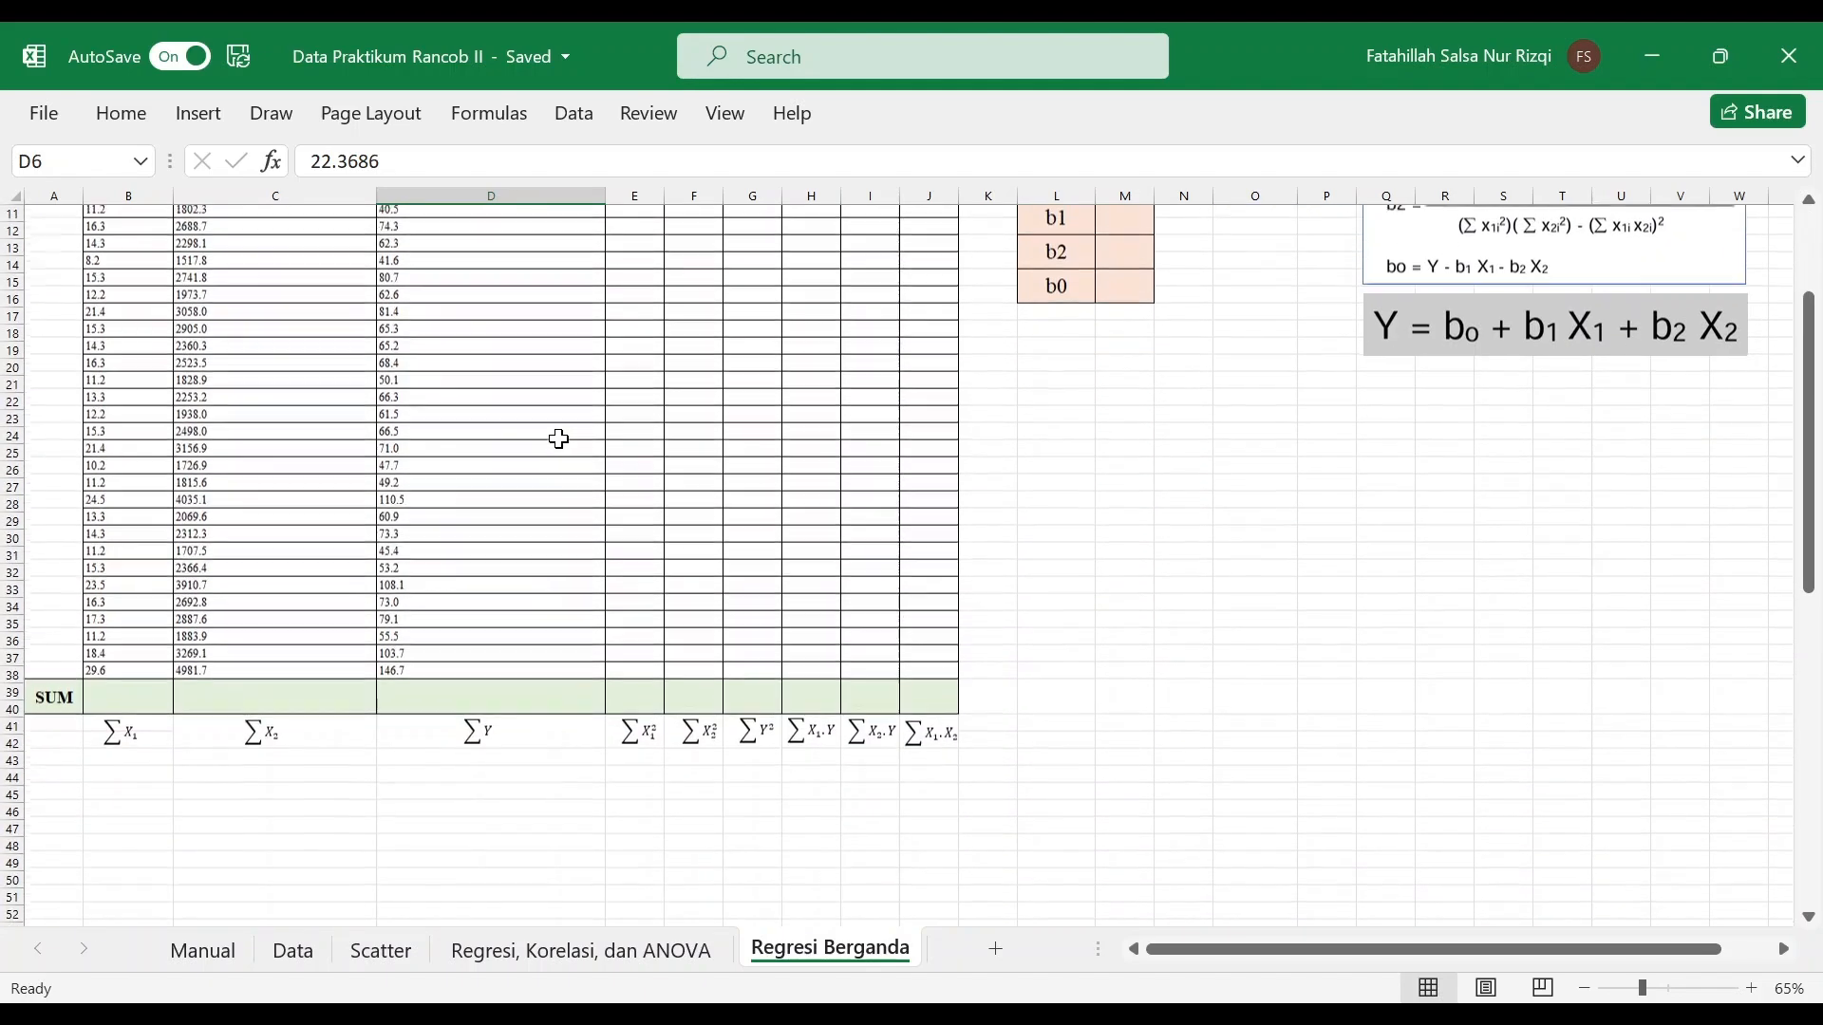
pyautogui.scroll(8, 559, 439)
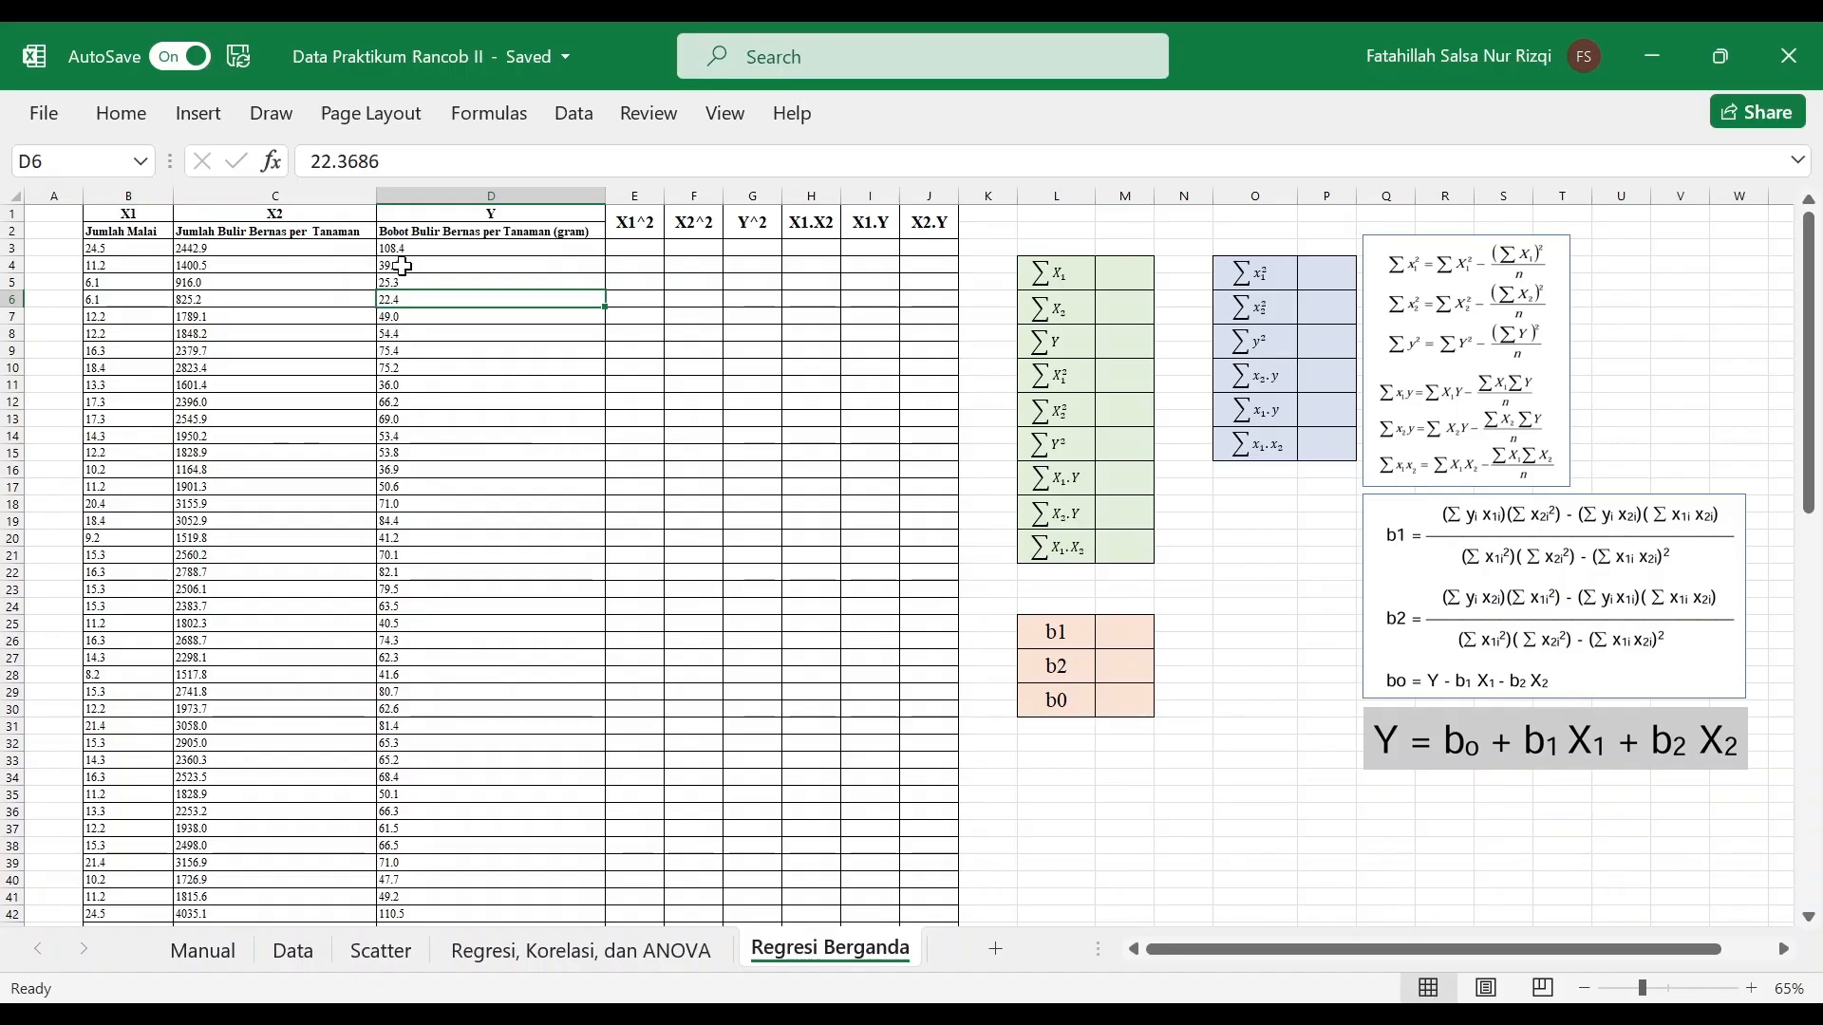
pyautogui.moveTo(651, 223); pyautogui.dragTo(664, 270)
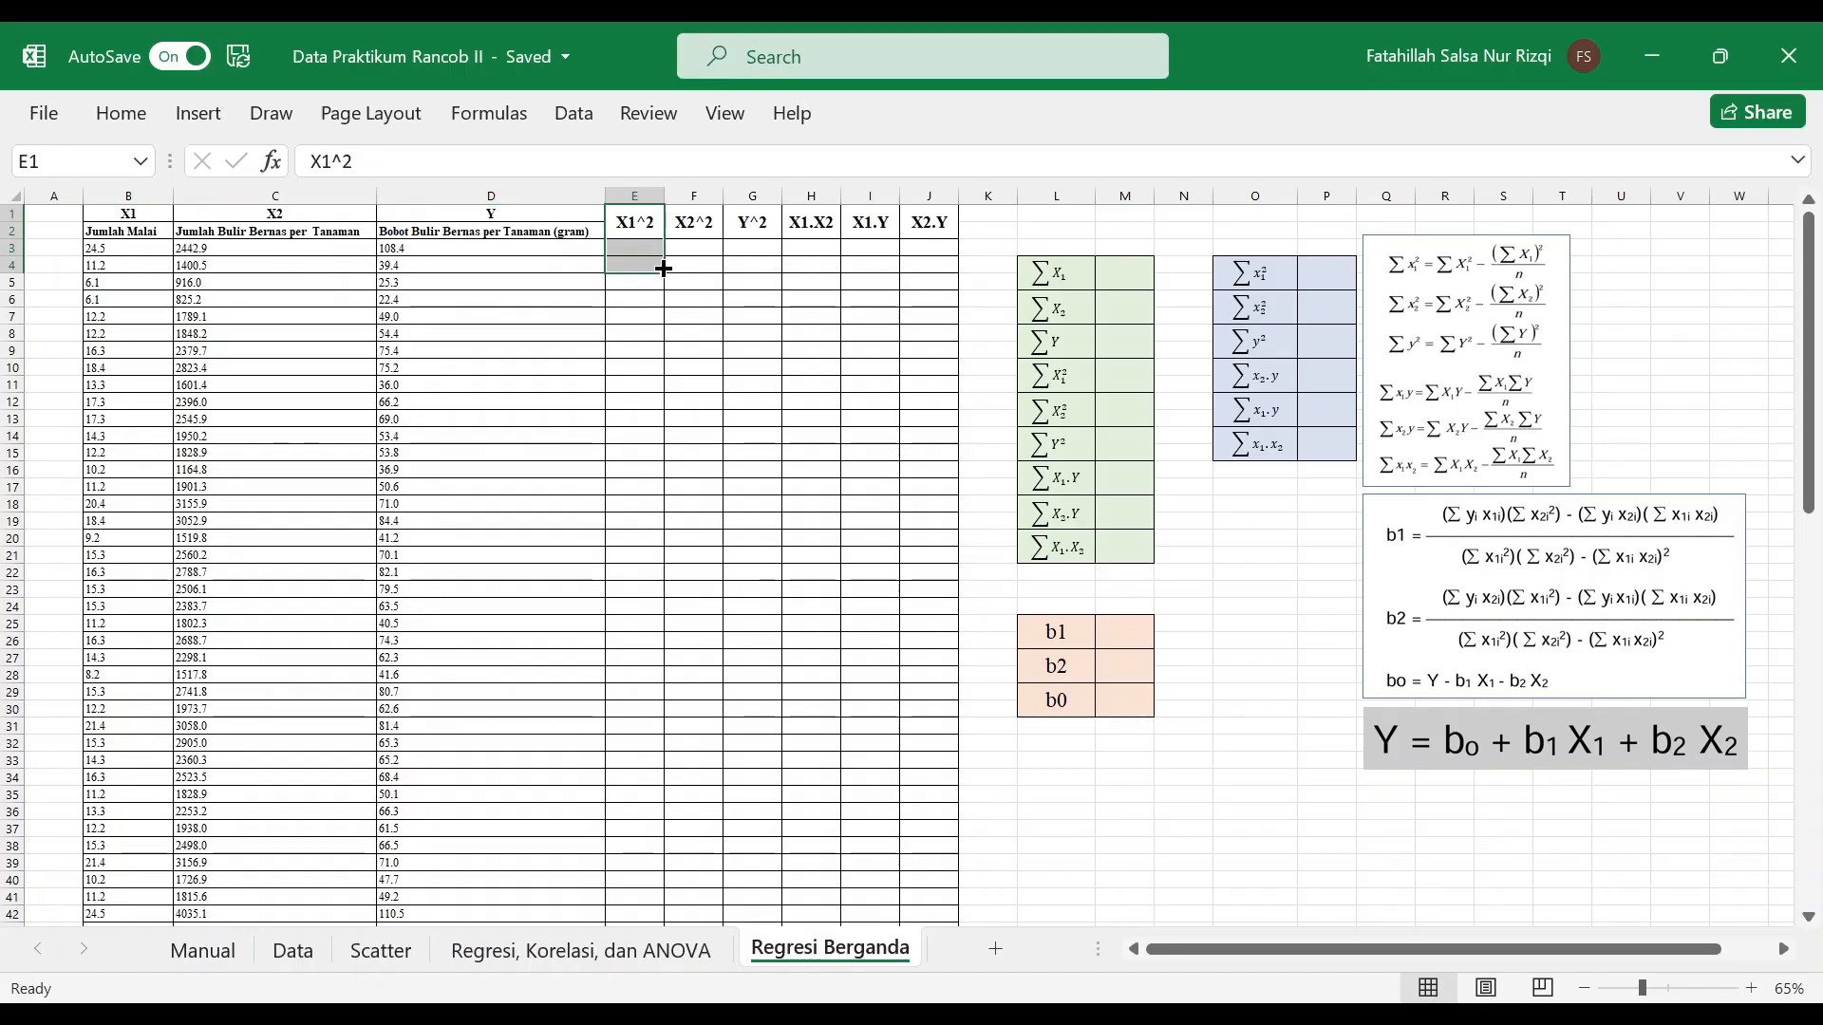
pyautogui.click(703, 221)
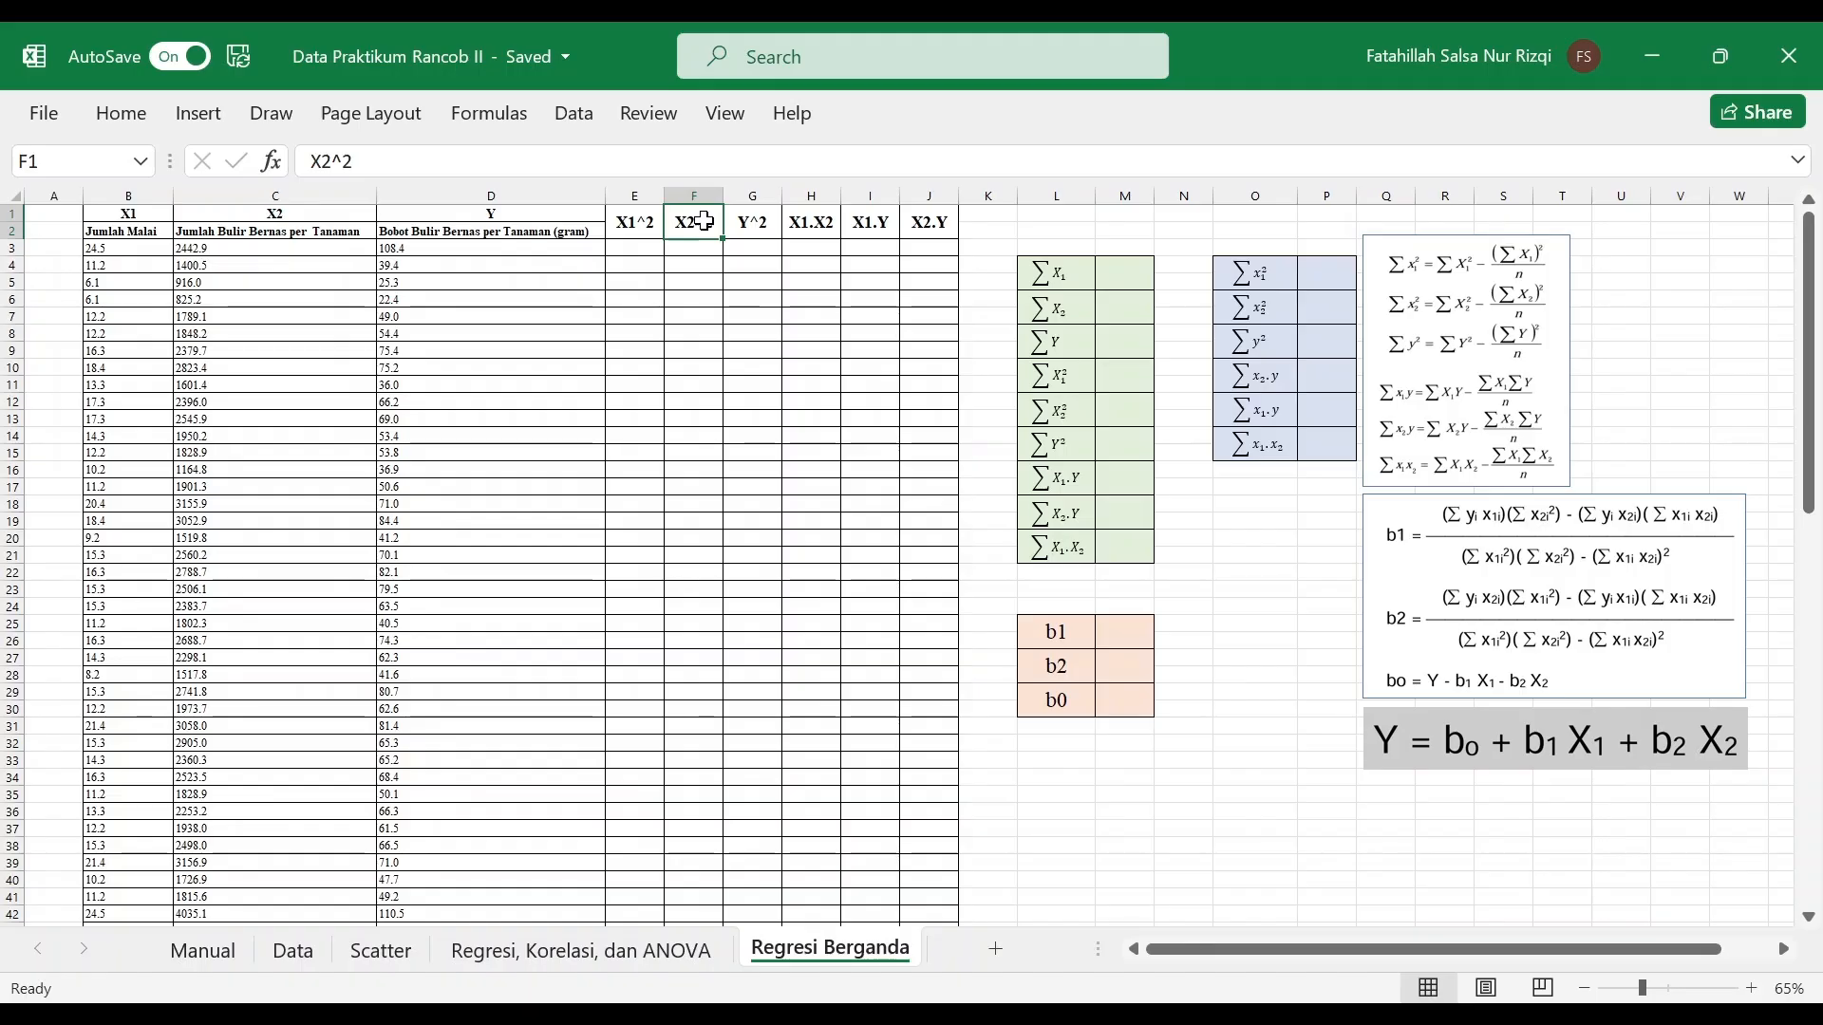
pyautogui.press('Right')
pyautogui.press('Right')
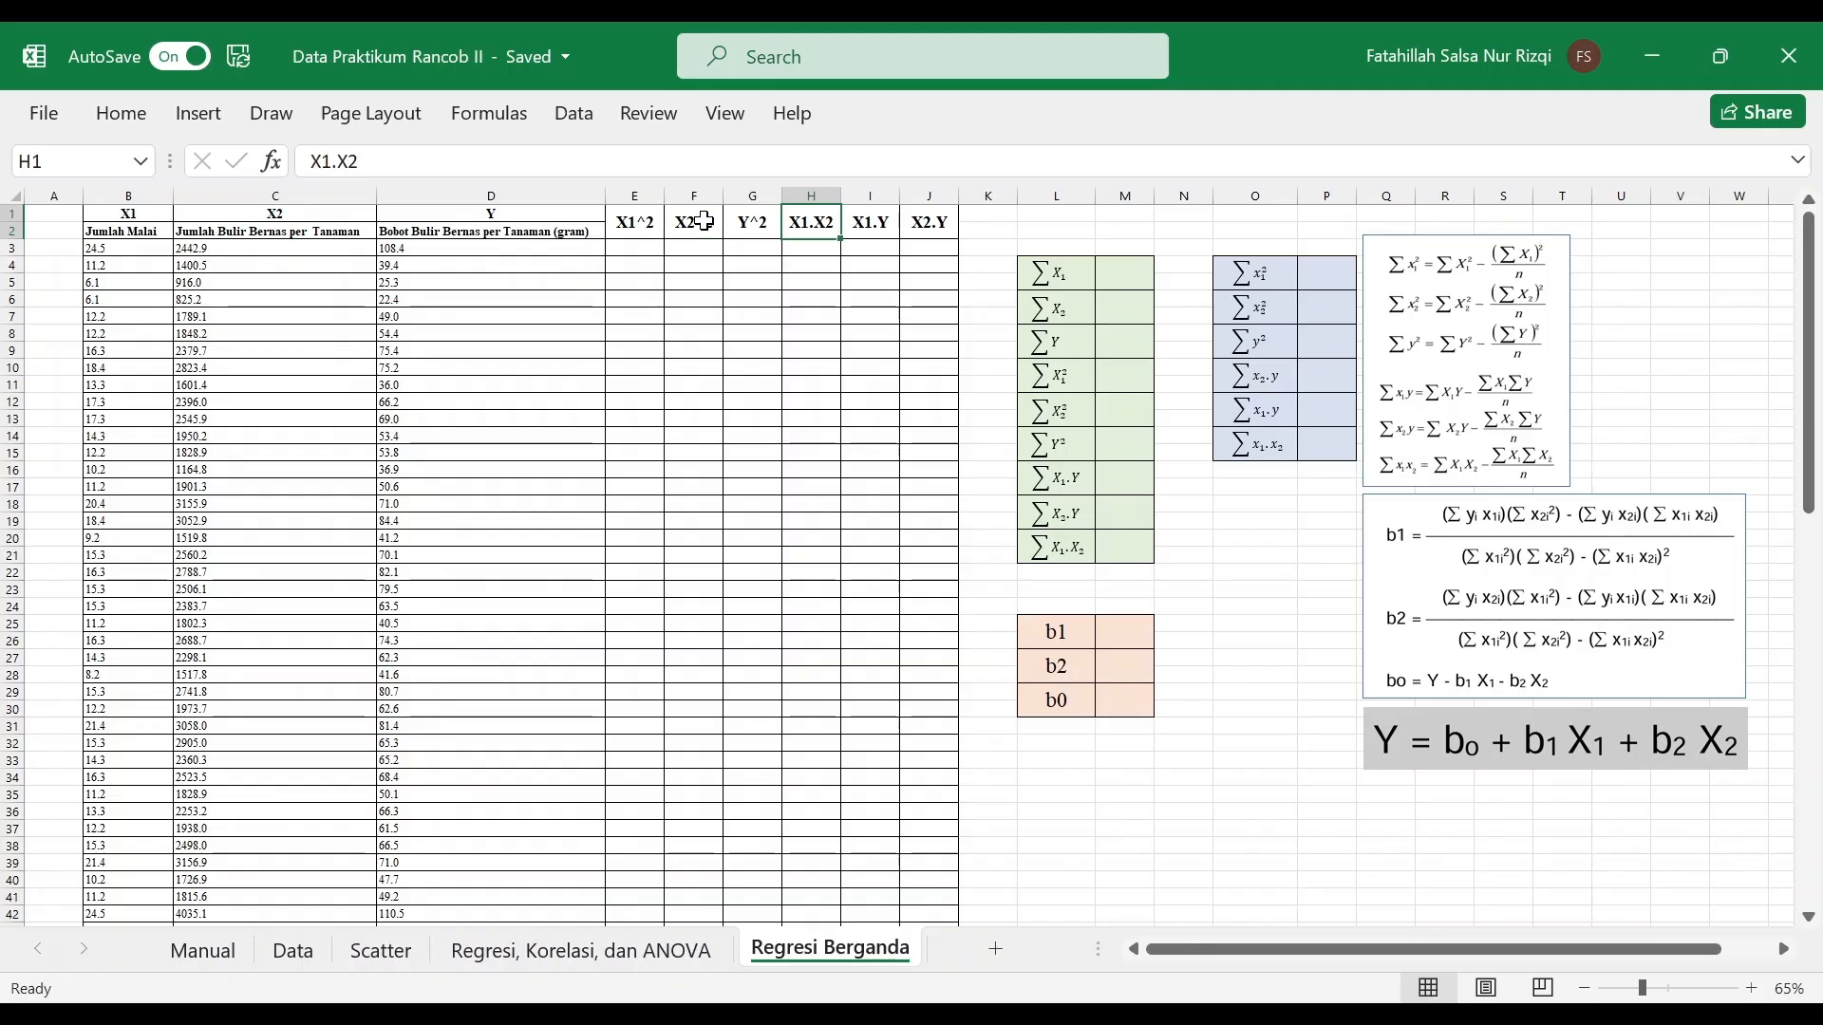
pyautogui.click(881, 229)
pyautogui.press('Right')
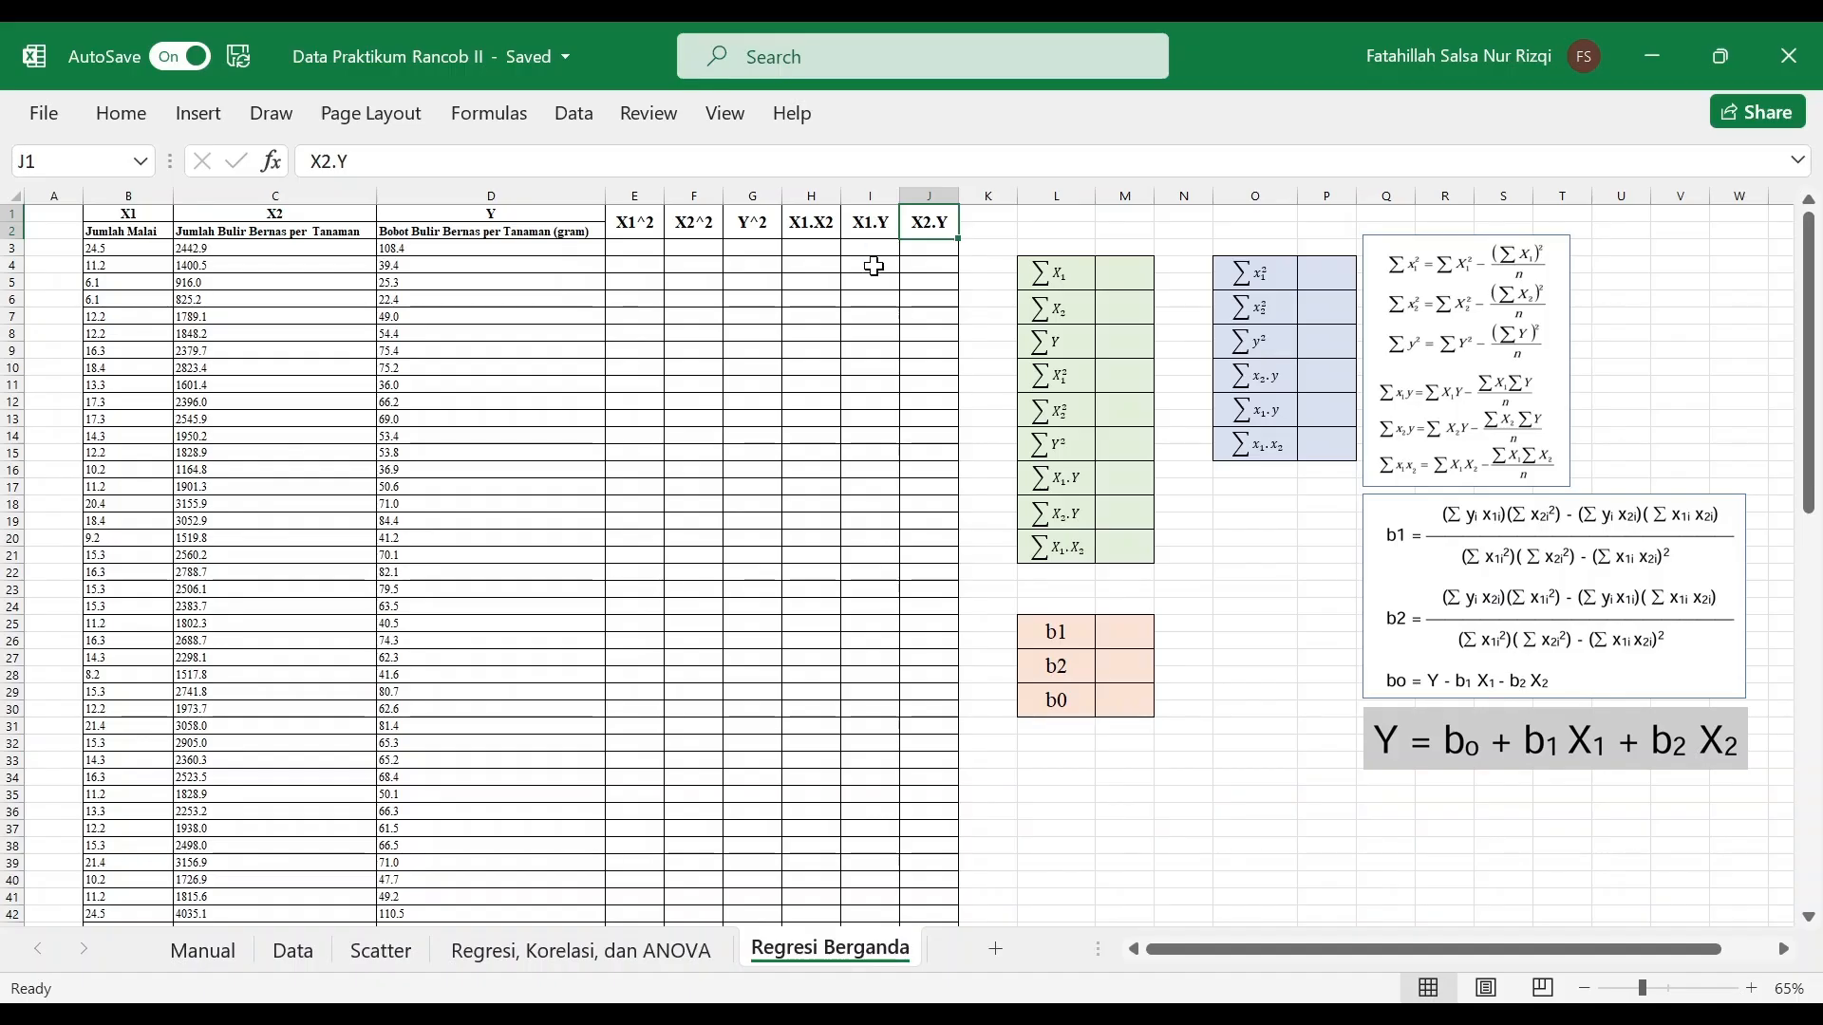
pyautogui.scroll(-4, 379, 640)
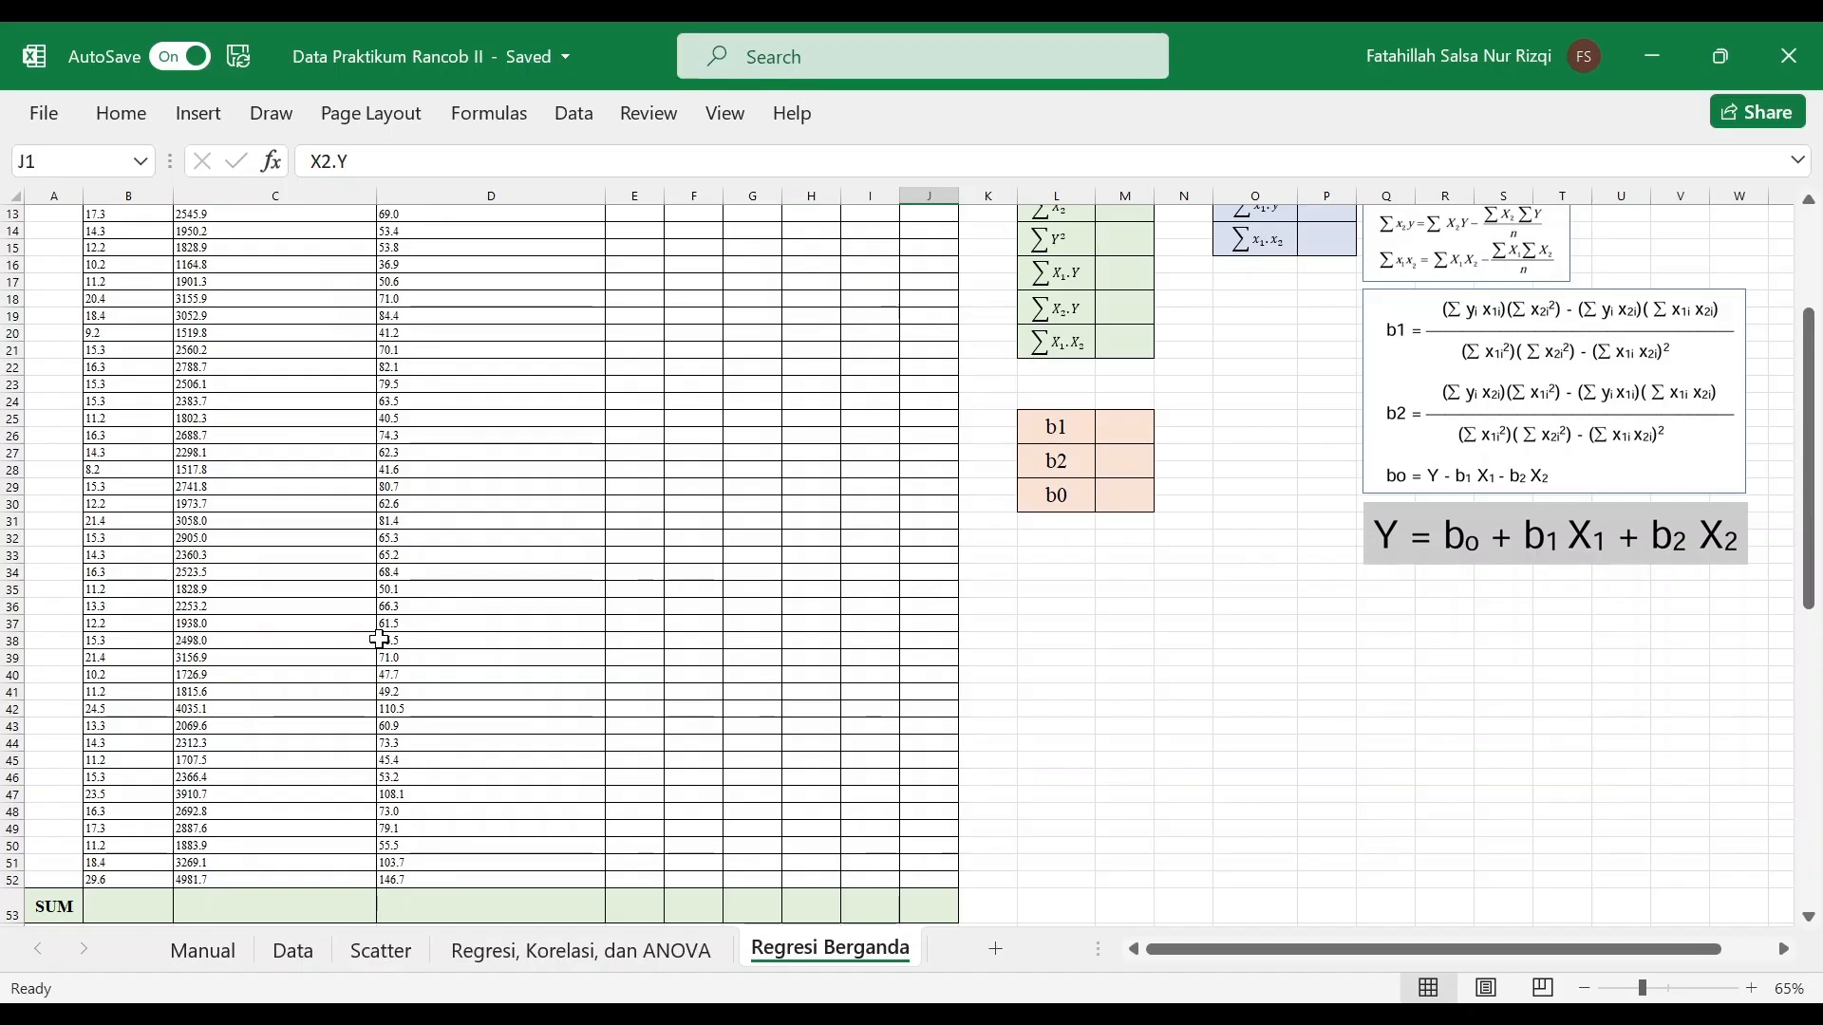
pyautogui.scroll(4, 379, 640)
pyautogui.scroll(-1, 378, 640)
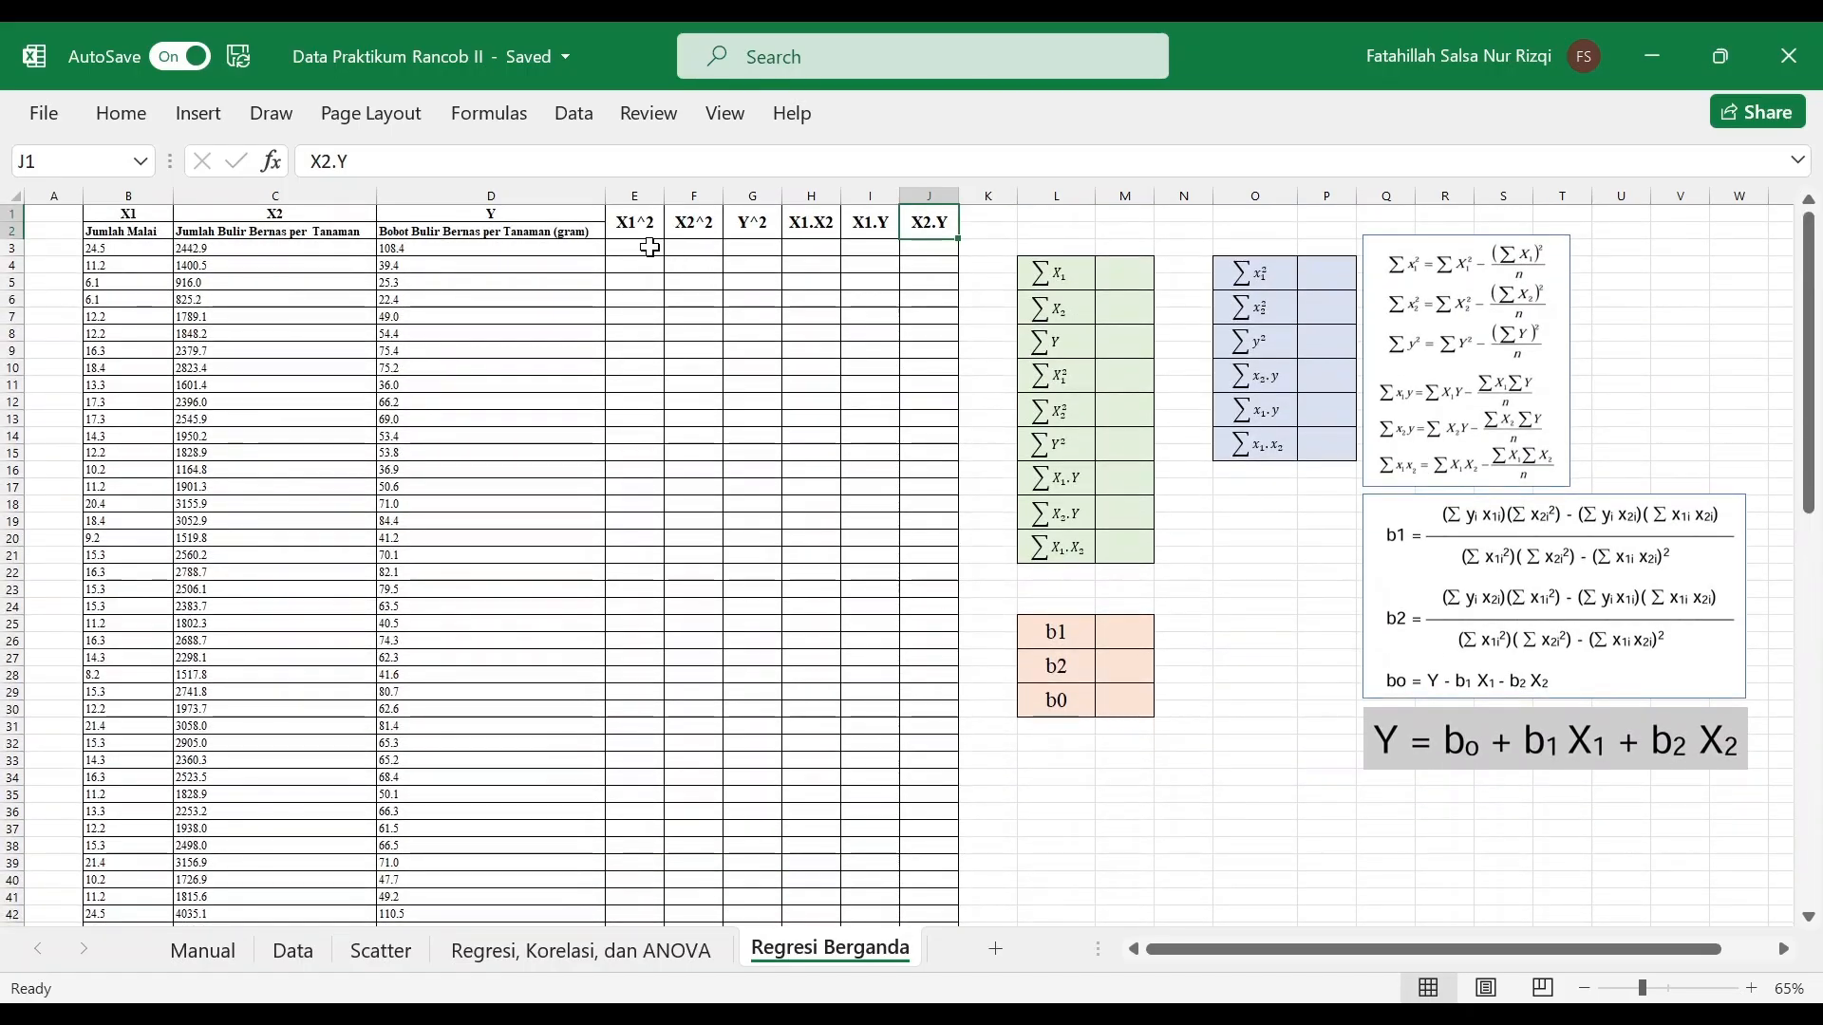
# Enter the formula =B3^2 in cell E3 to square the first X1 value
pyautogui.click(650, 248)
pyautogui.write('=')
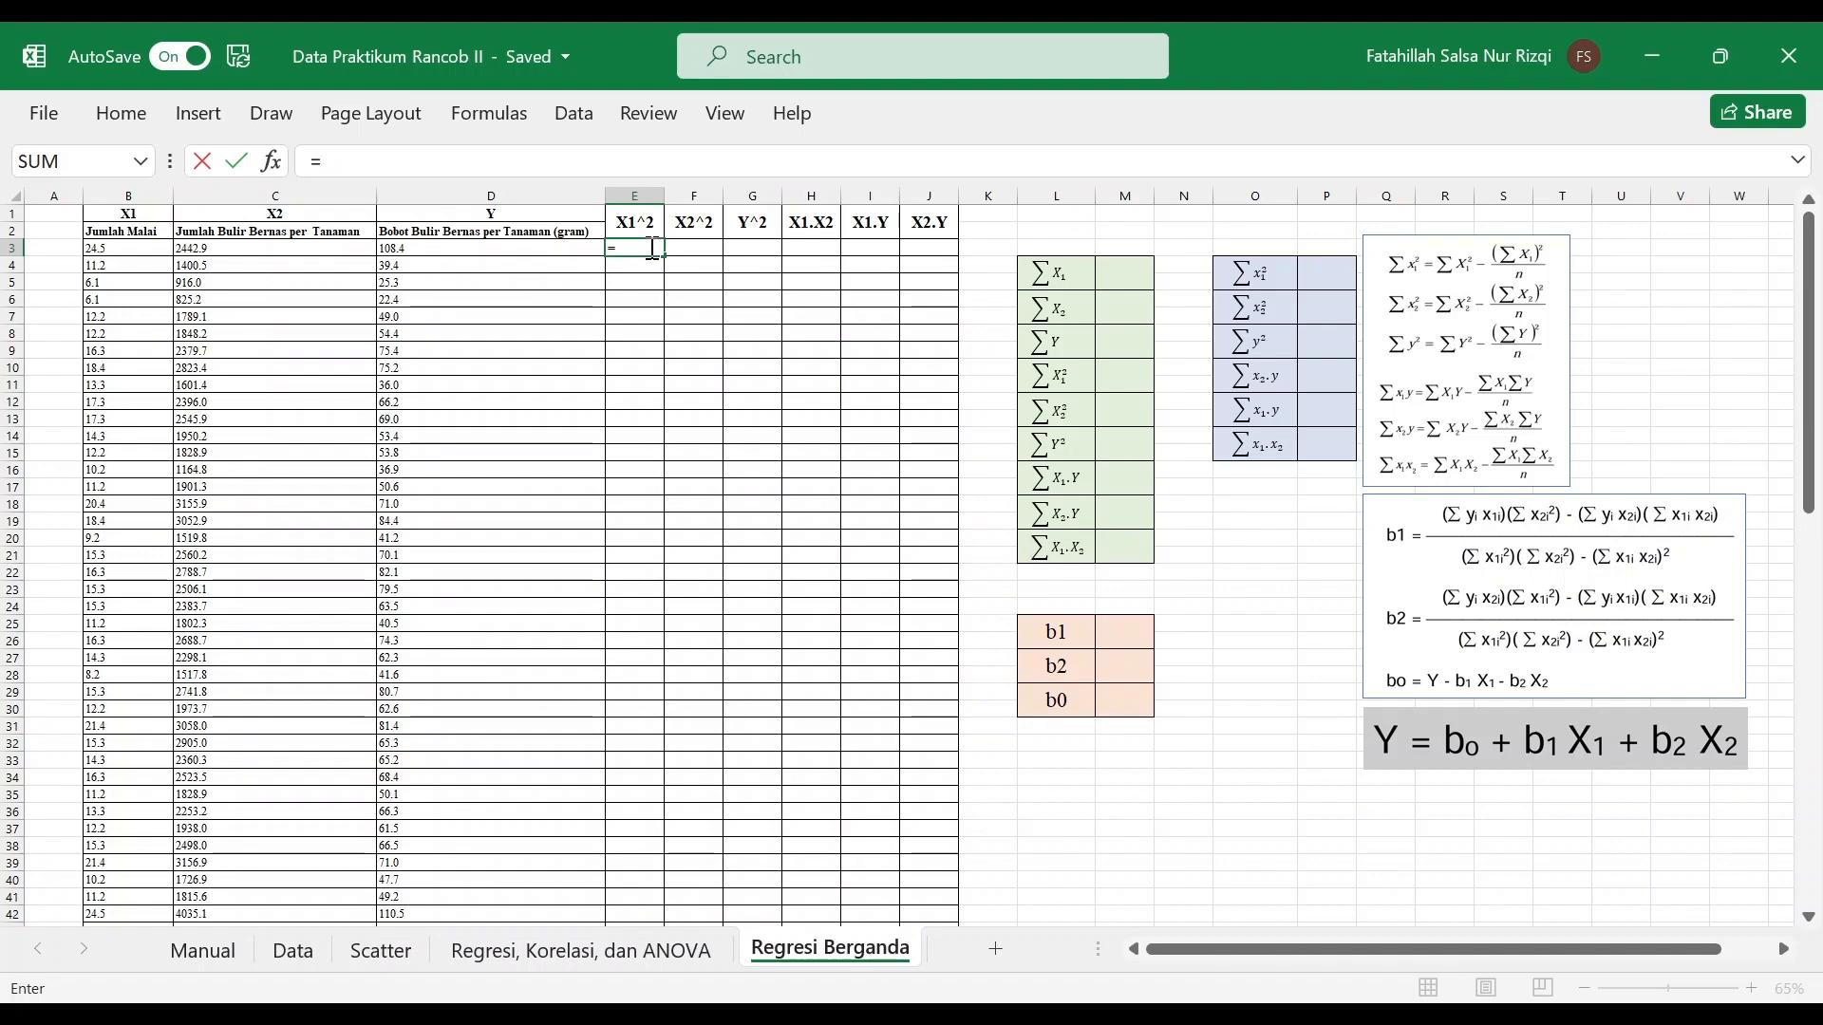
pyautogui.click(135, 250)
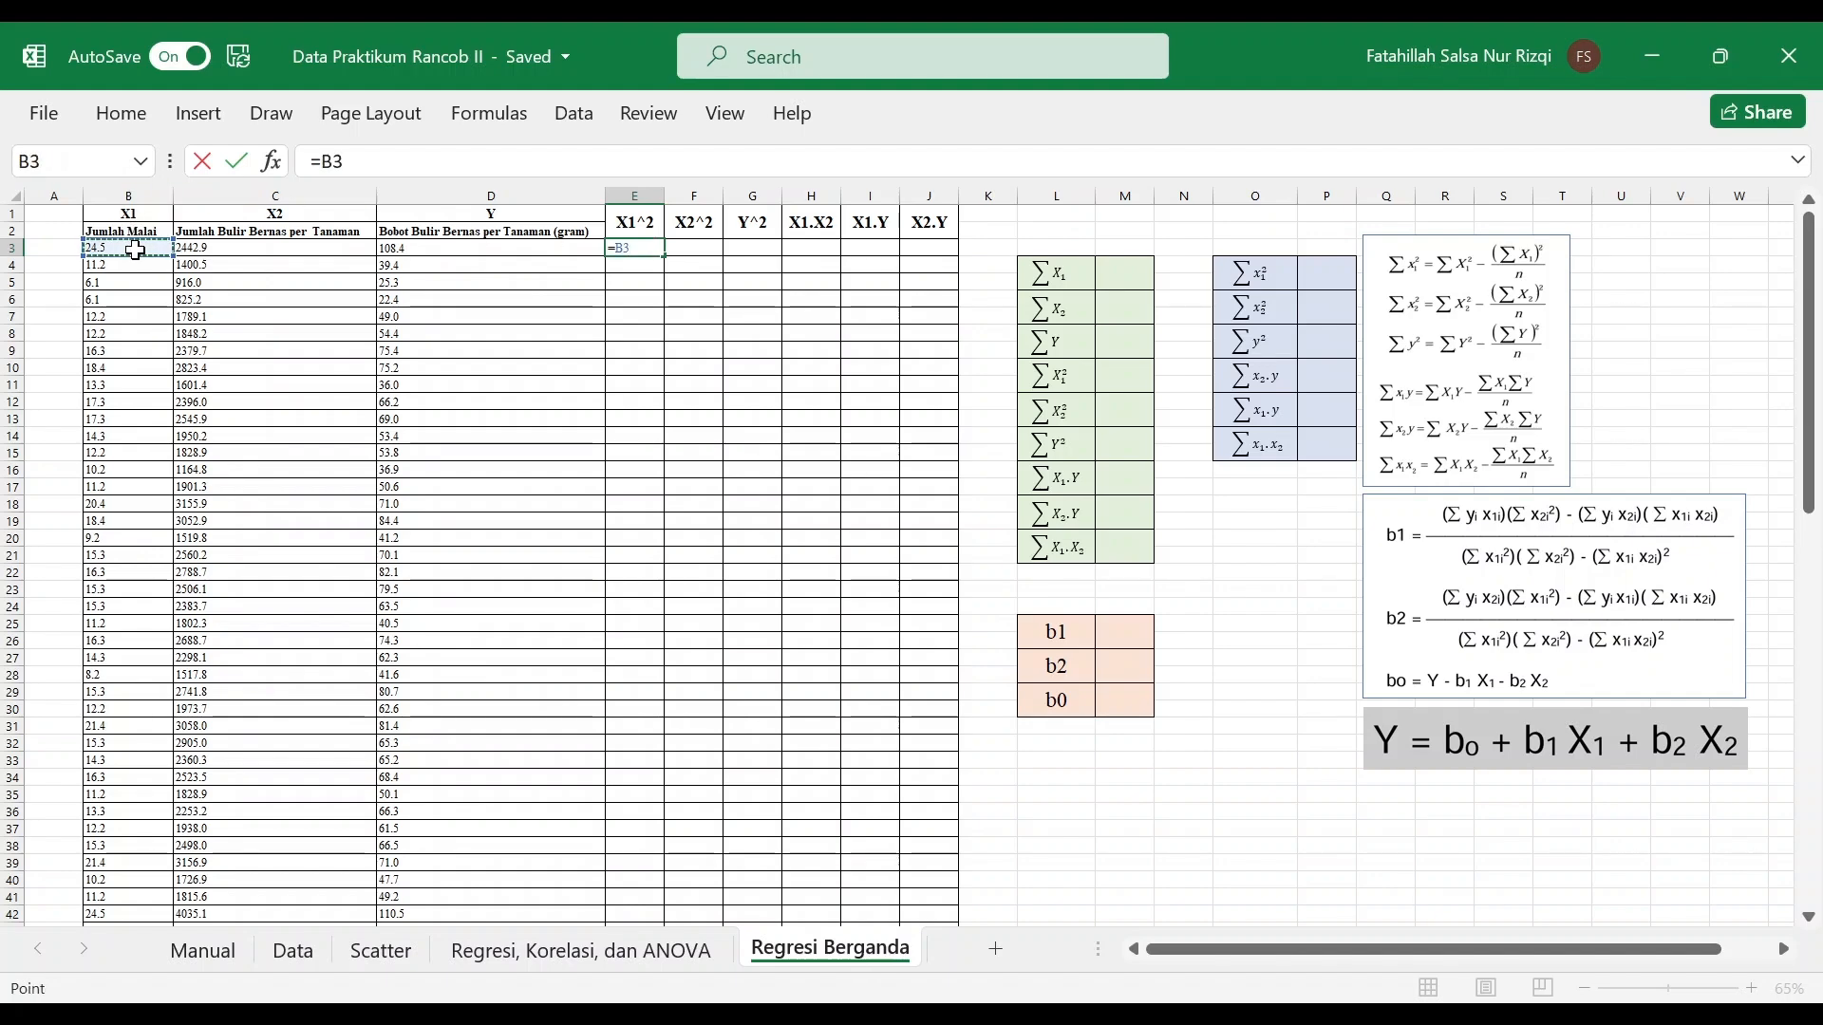
pyautogui.write('^2')
pyautogui.press('Return')
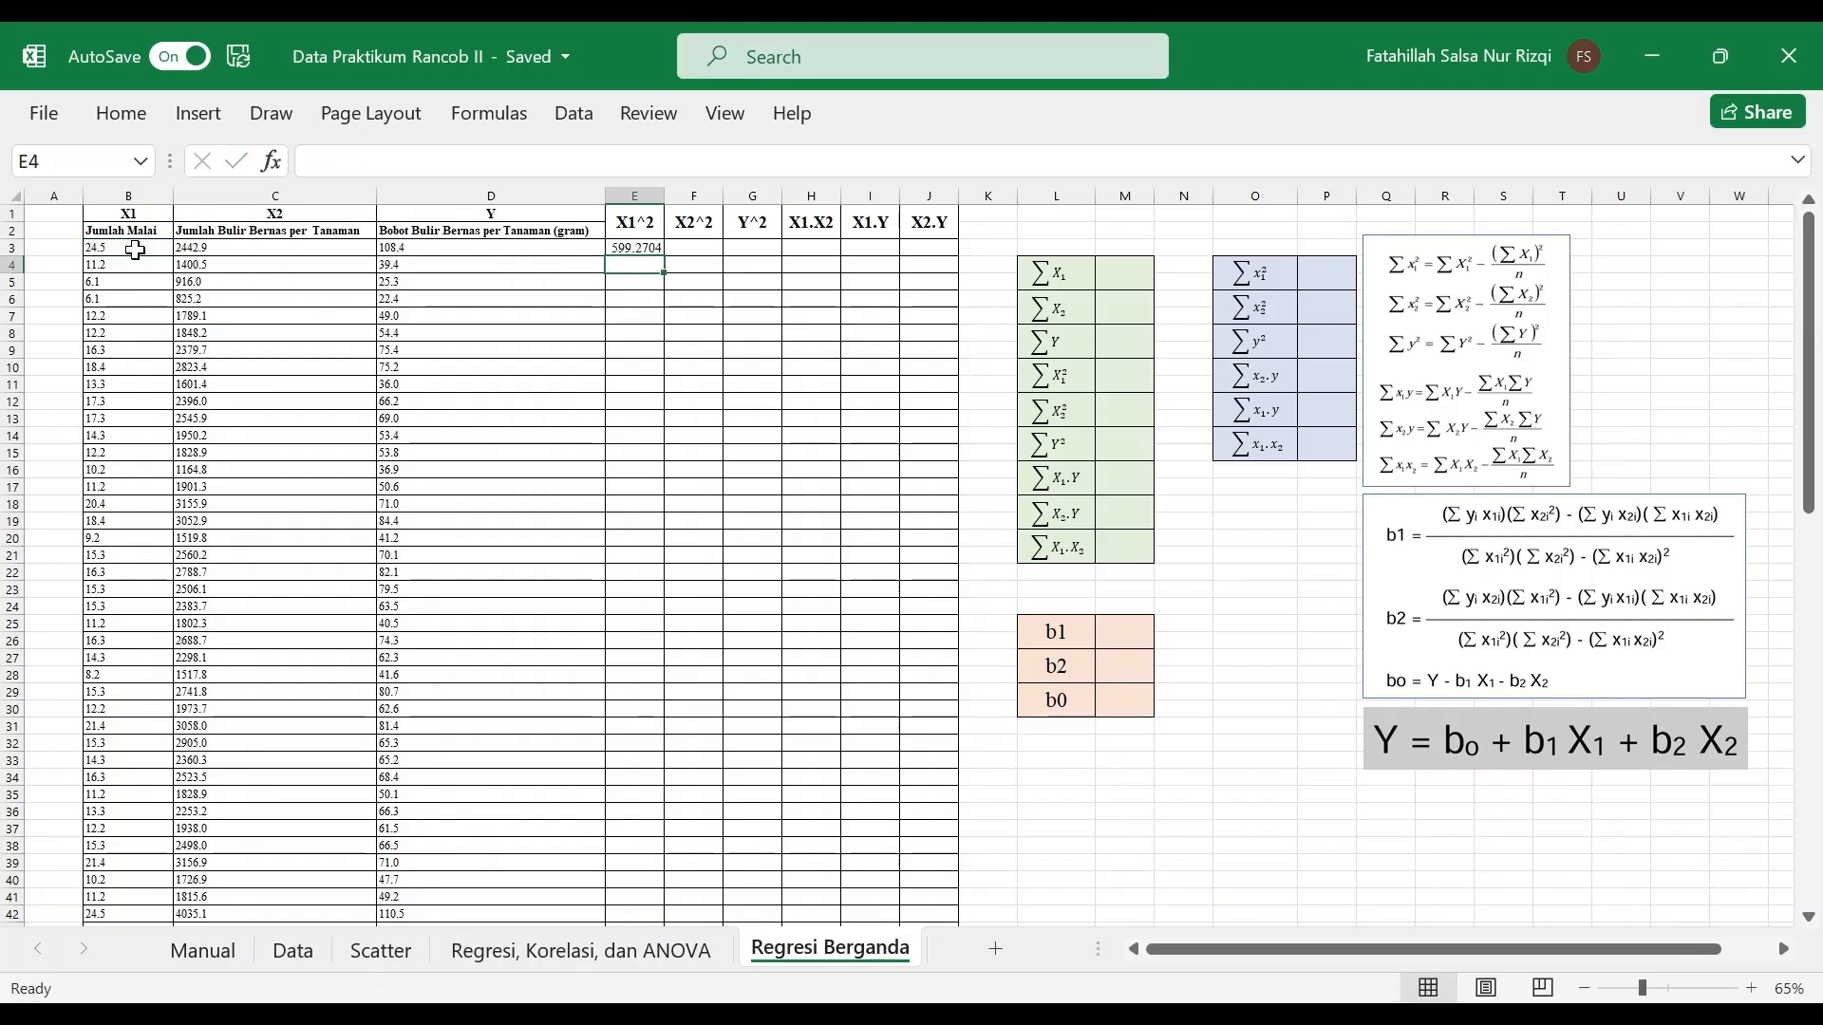
# Enter the formula =C3^2 in cell F3 to square the first X2 value
pyautogui.press('Up')
pyautogui.press('Right')
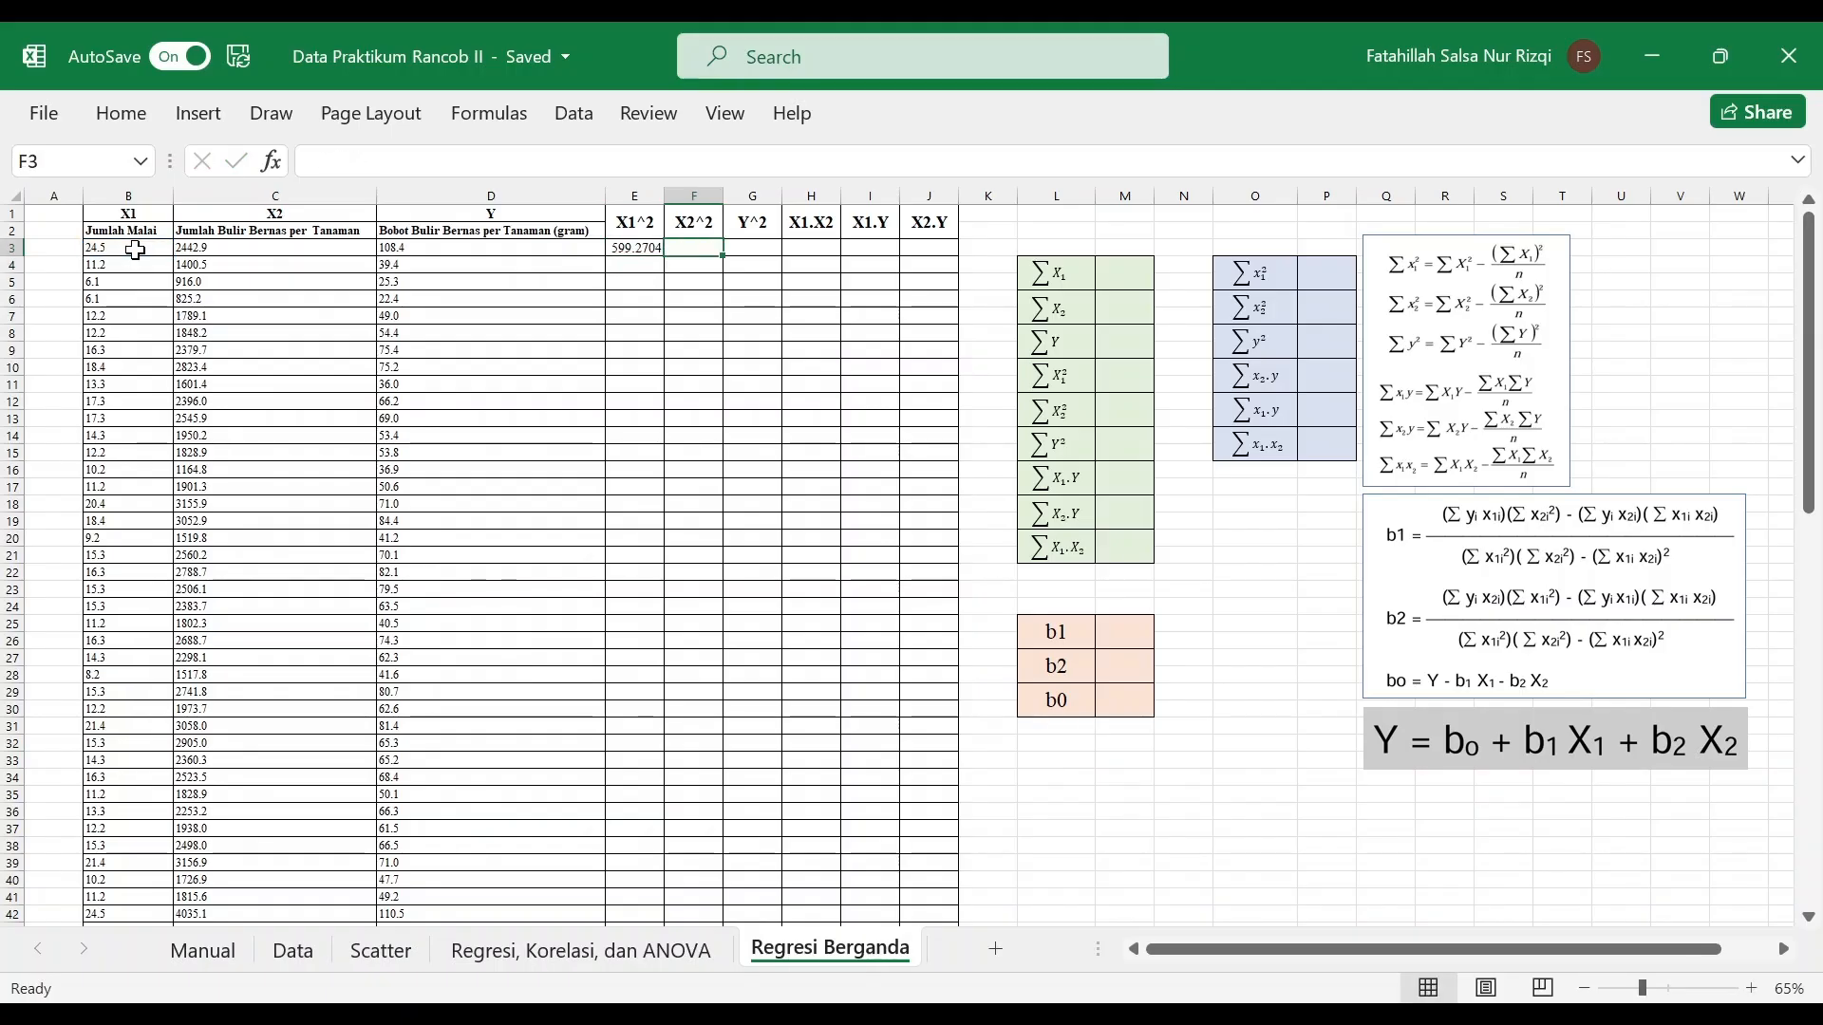
pyautogui.write('=')
pyautogui.click(210, 245)
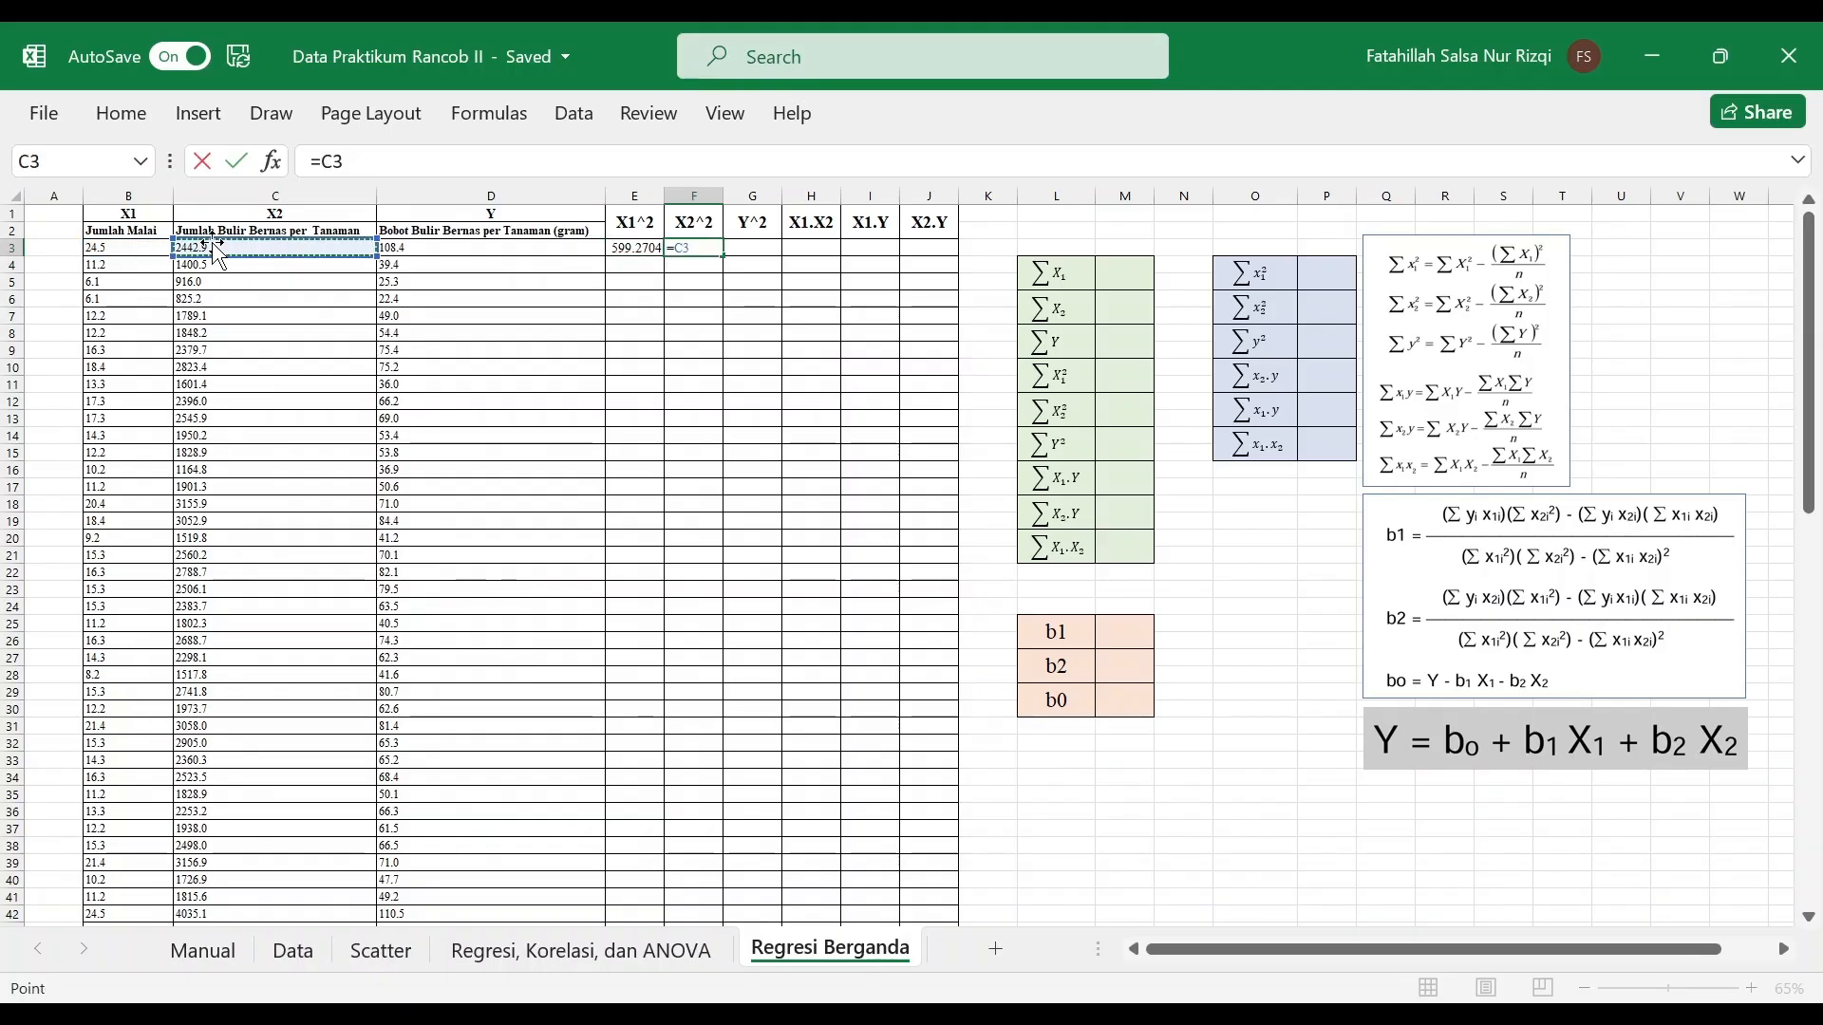
pyautogui.write('^2')
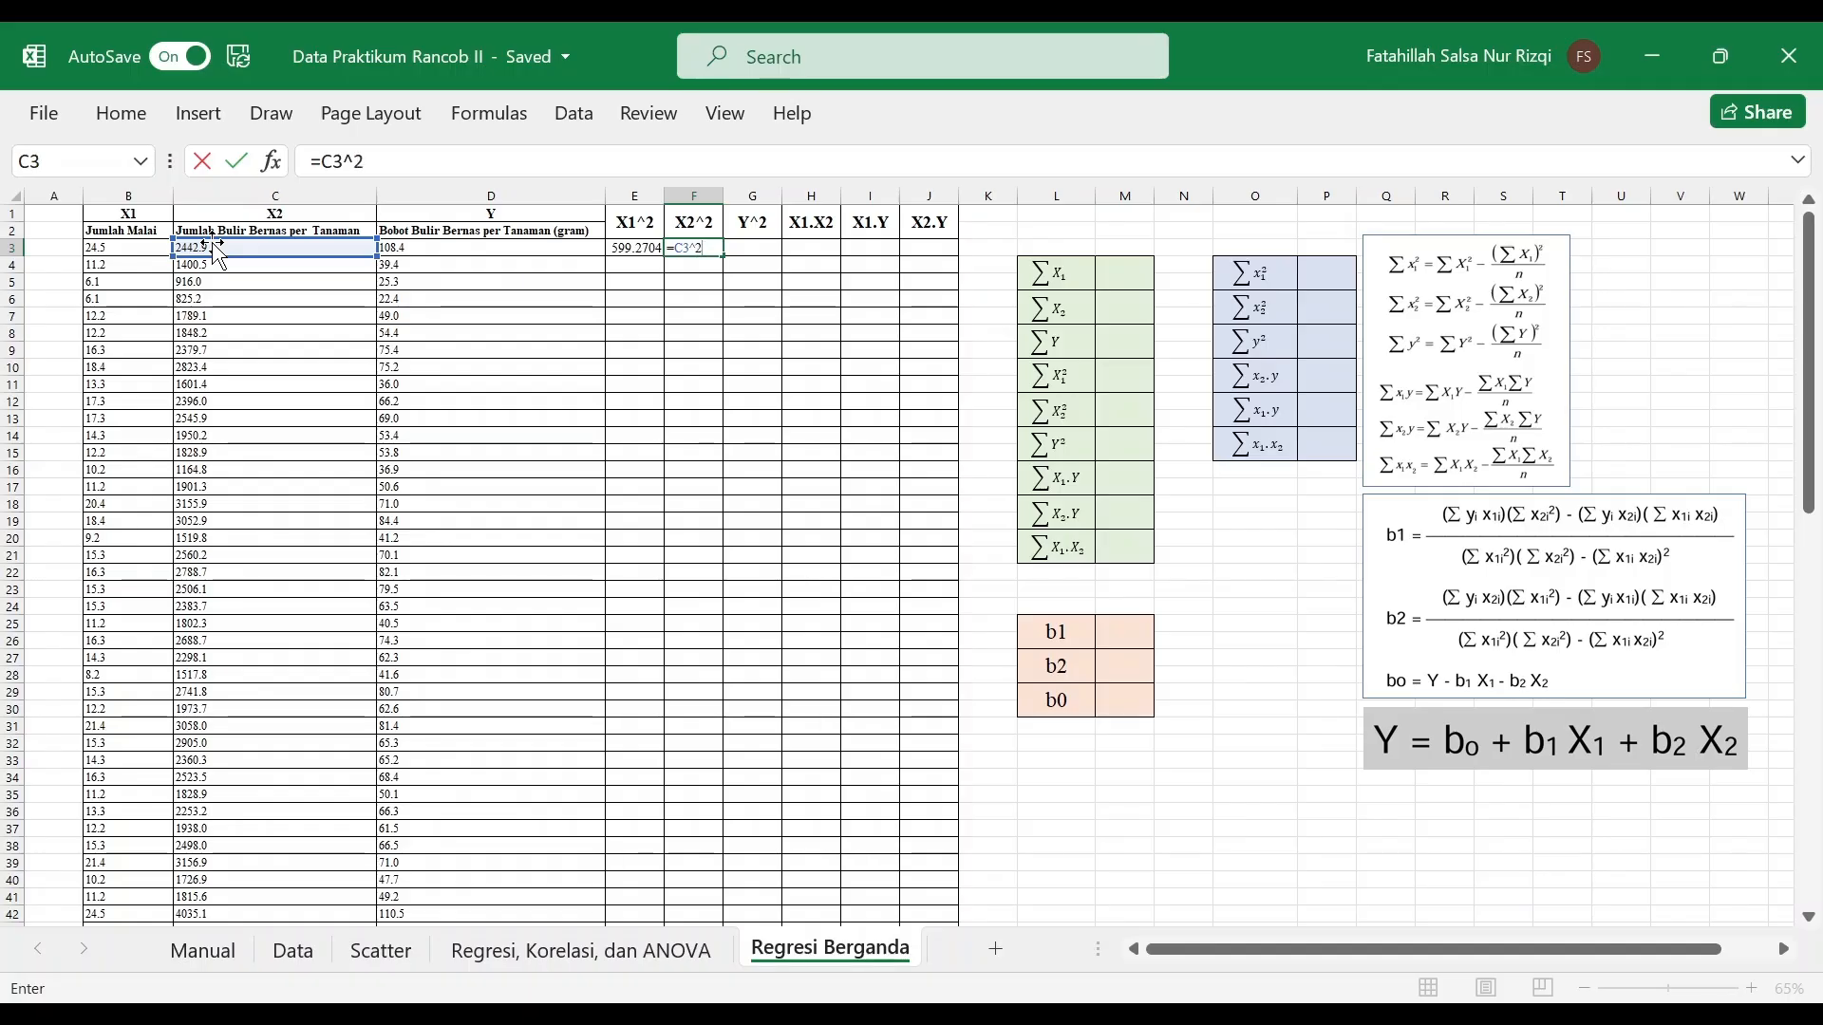
pyautogui.press('Return')
# Enter the formula =D3^2 in cell G3 to square the first Y value
pyautogui.press('Up')
pyautogui.press('Right')
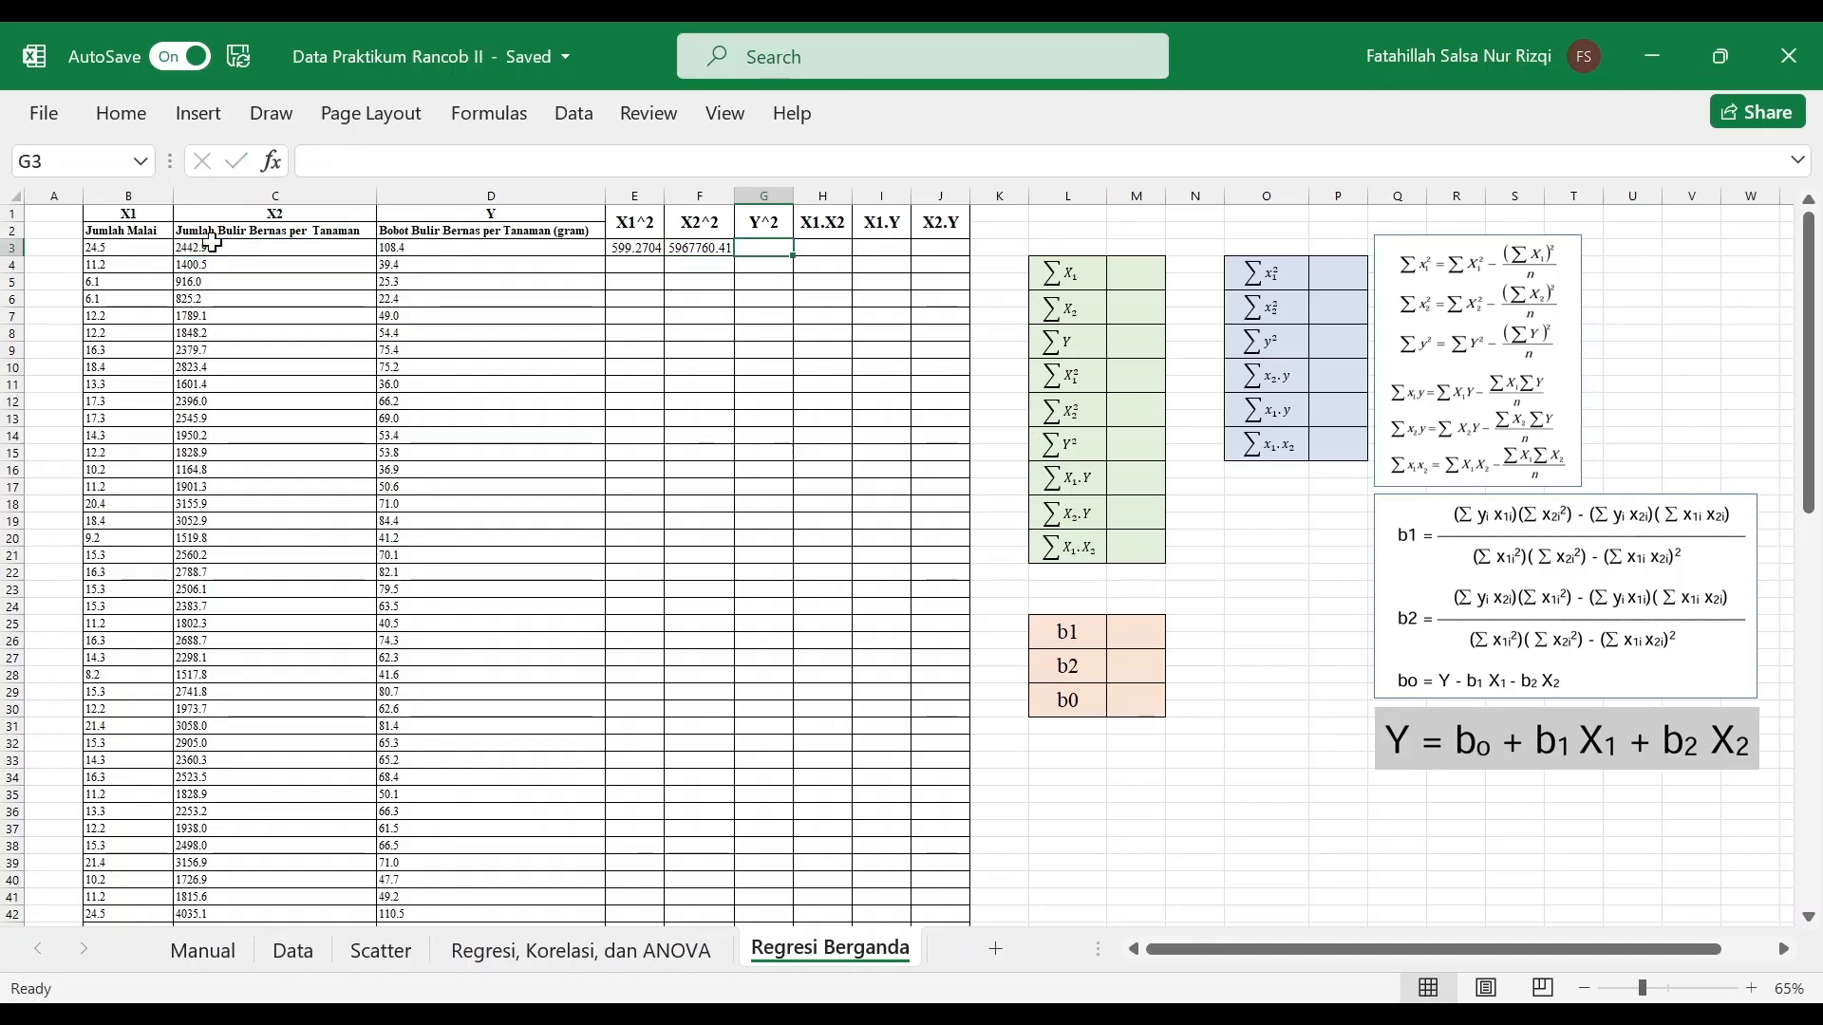
pyautogui.write('=')
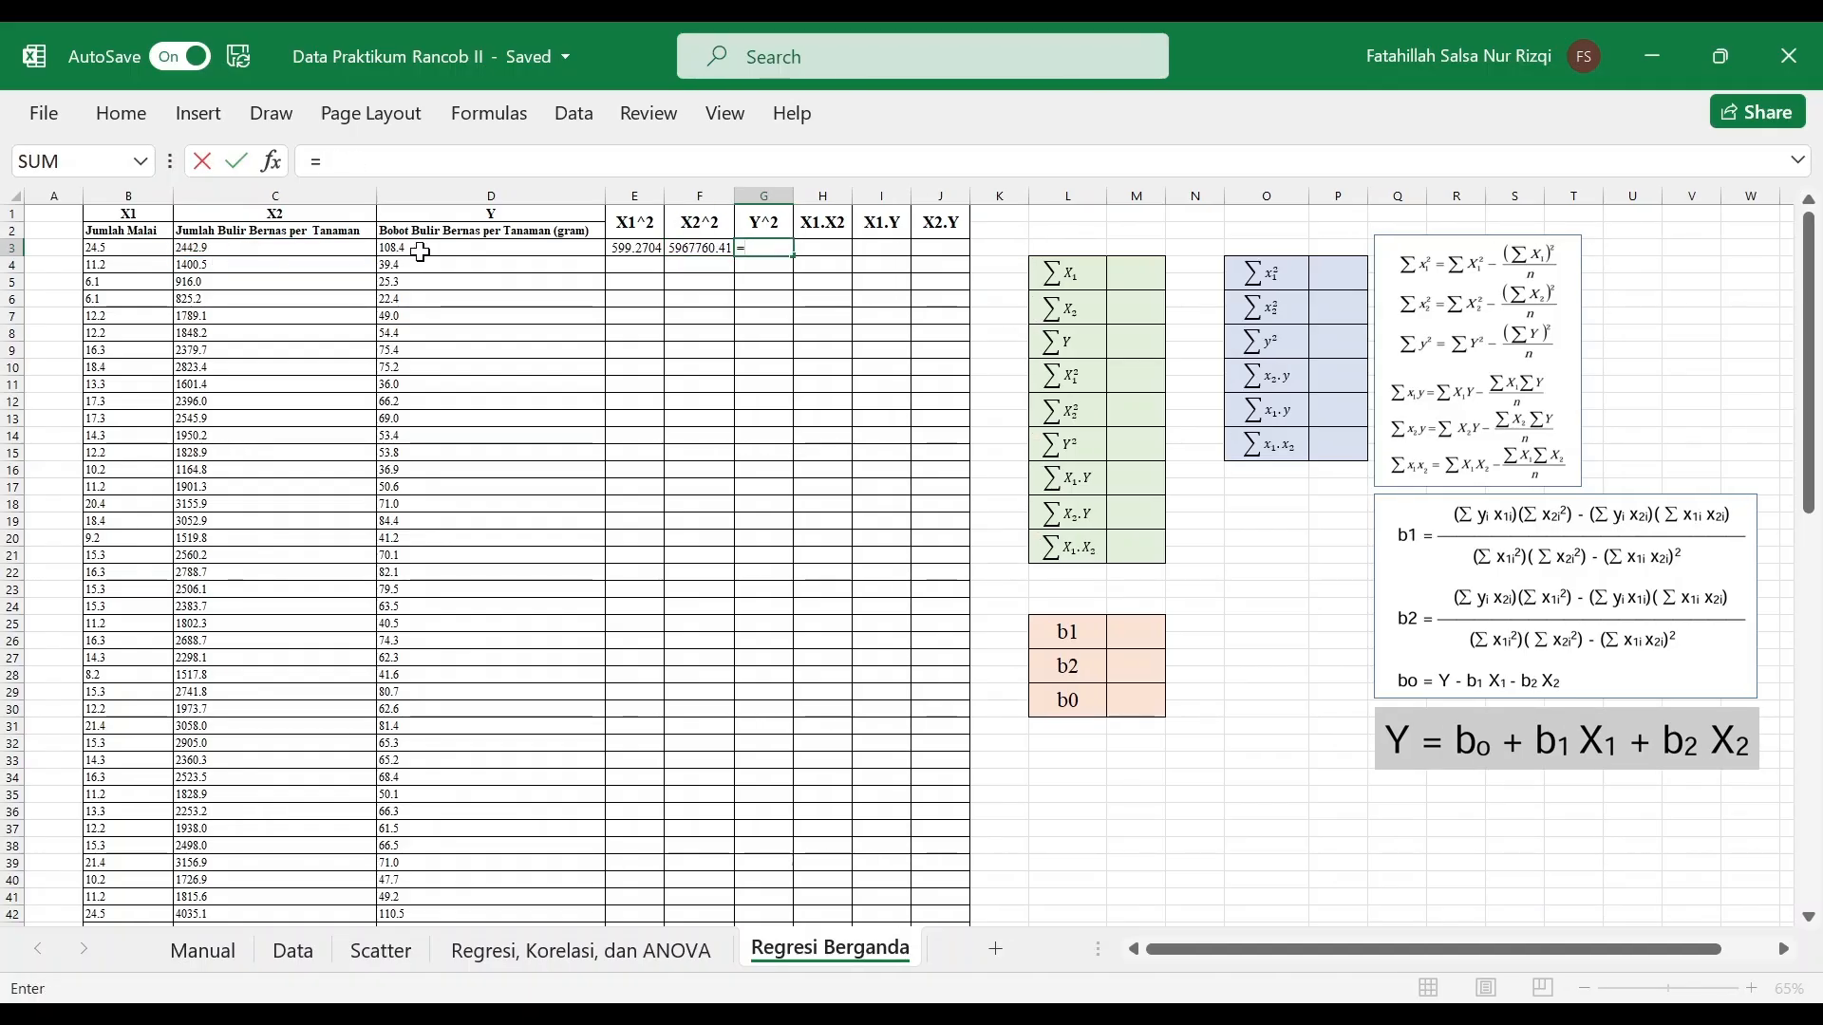
pyautogui.click(457, 249)
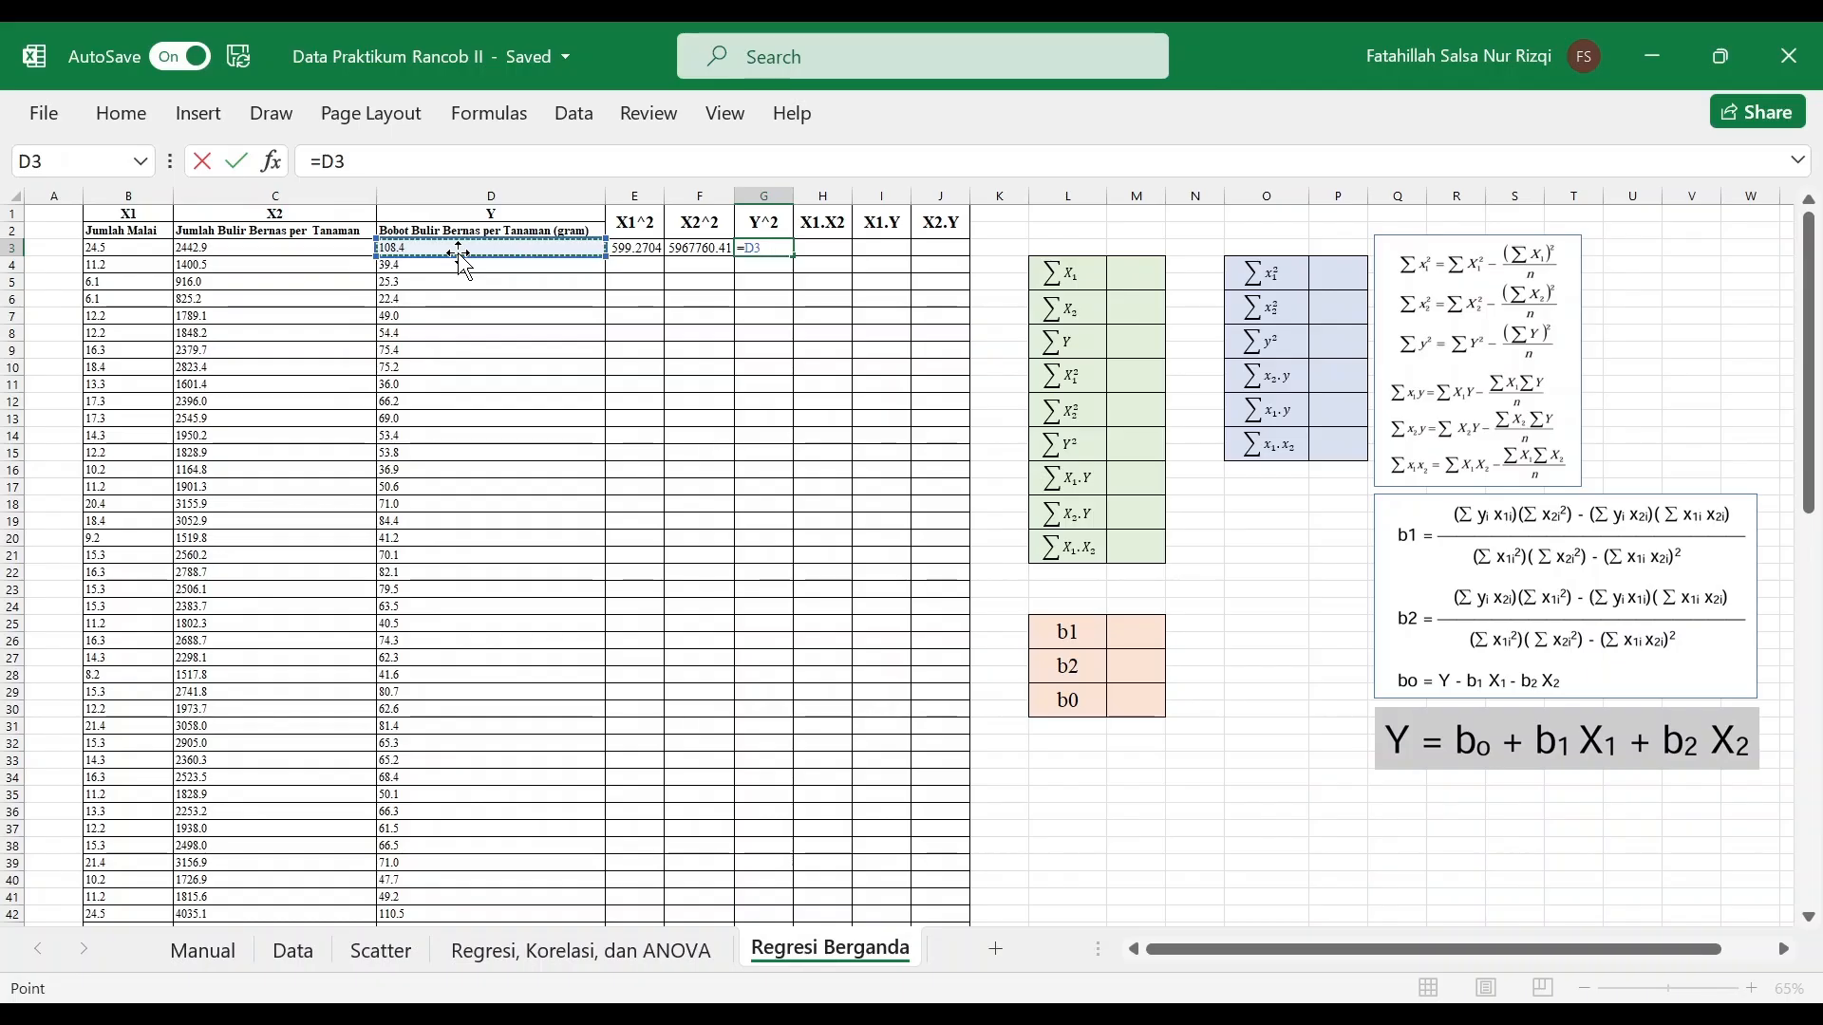
pyautogui.write('^2')
pyautogui.press('Return')
pyautogui.press('Up')
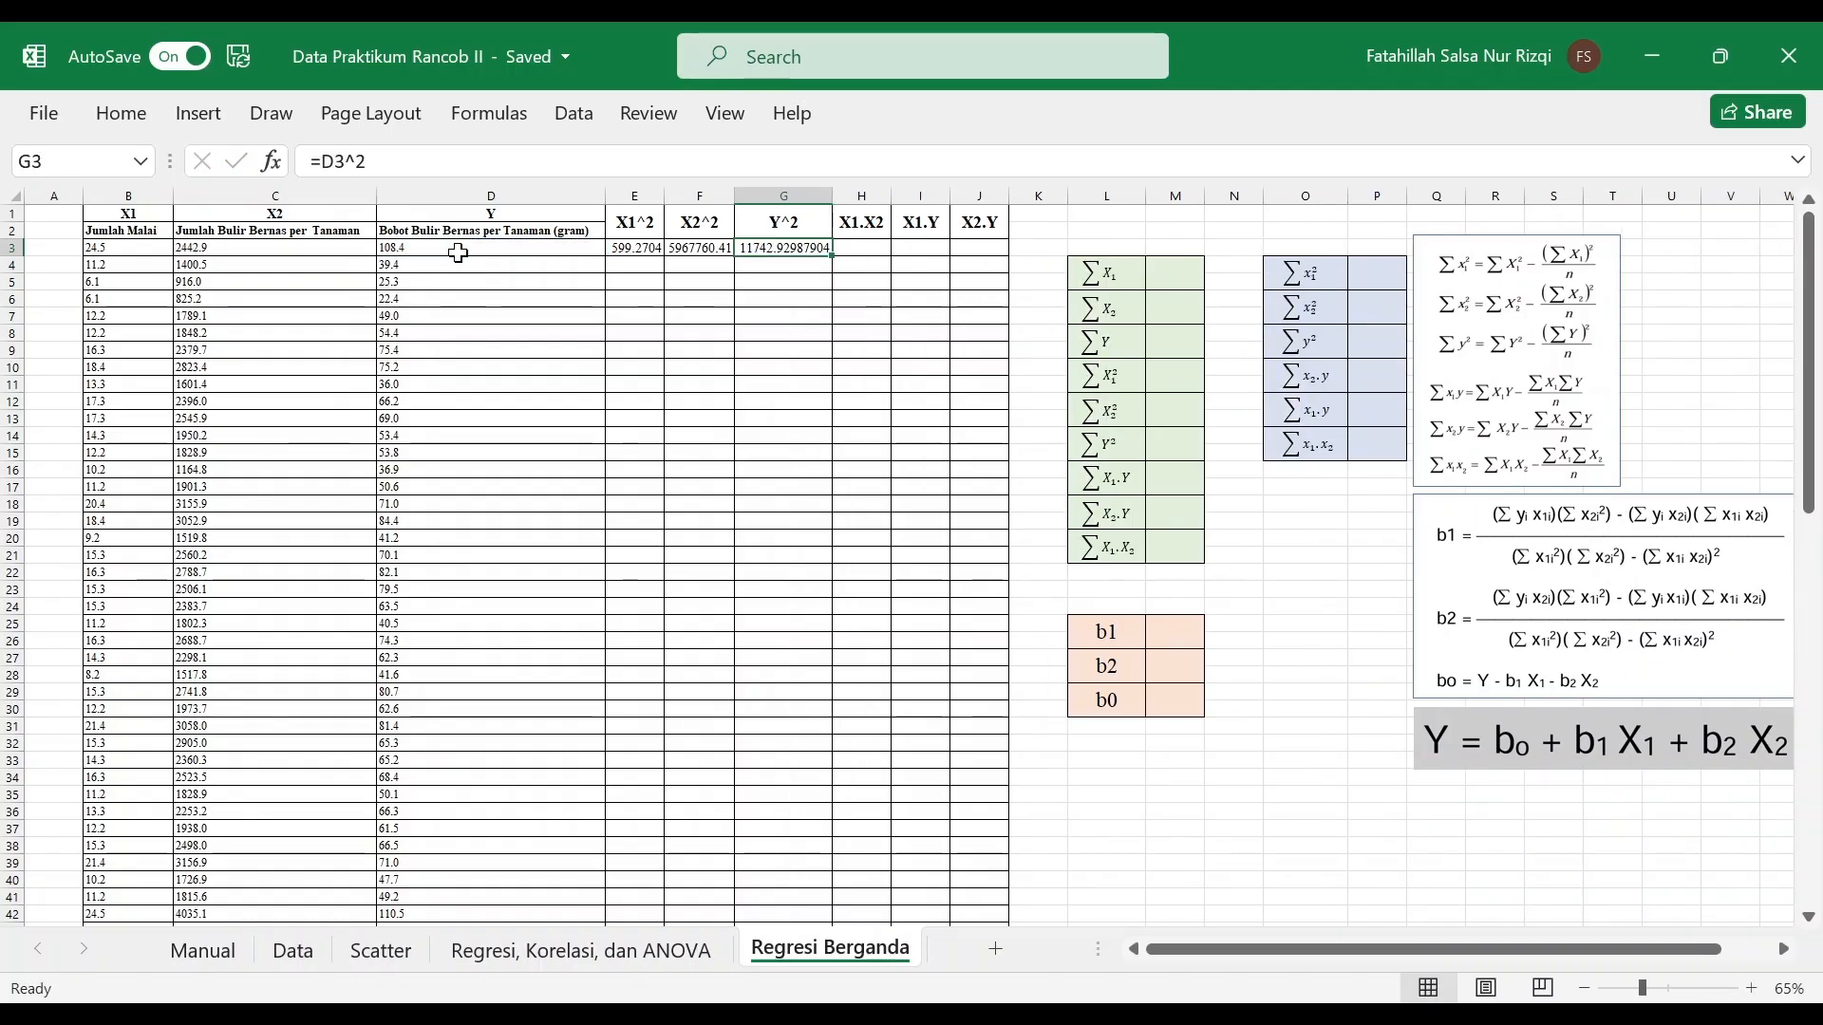
# Enter the formula =B3*C3 in cell H3 to multiply the first X1 and X2 values
pyautogui.press('Right')
pyautogui.write('=')
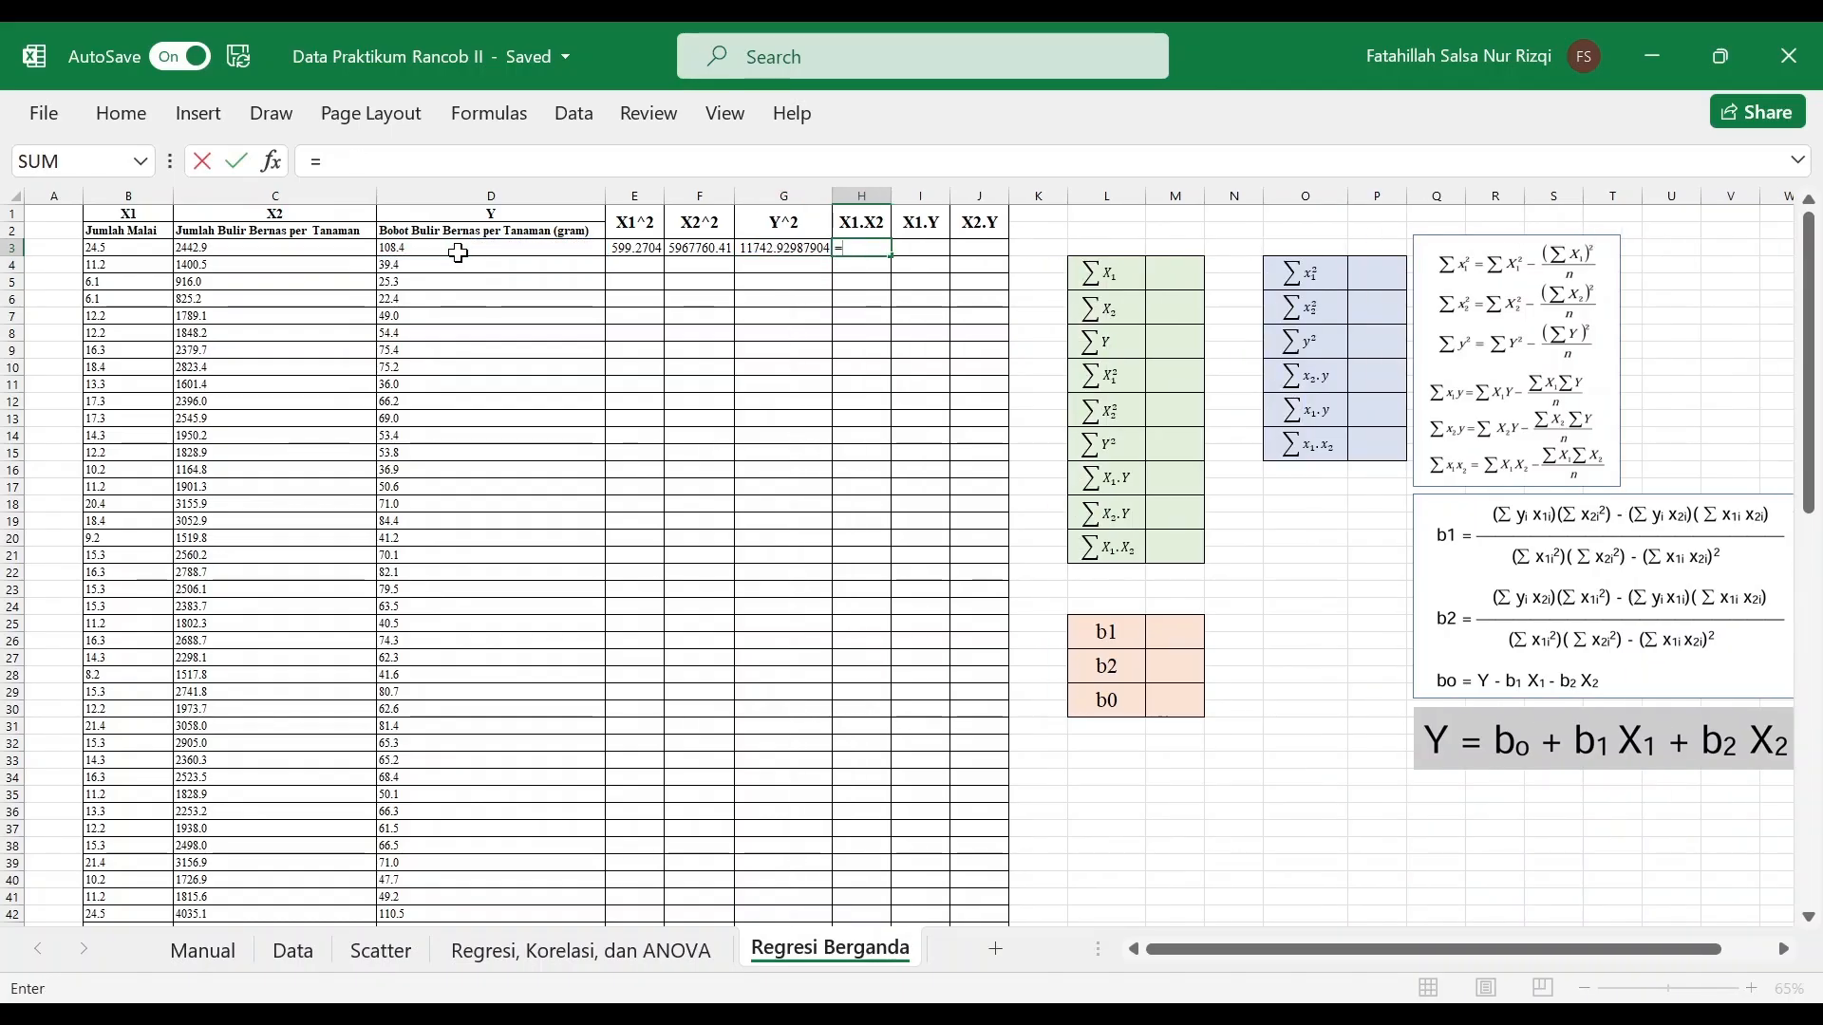
pyautogui.click(139, 246)
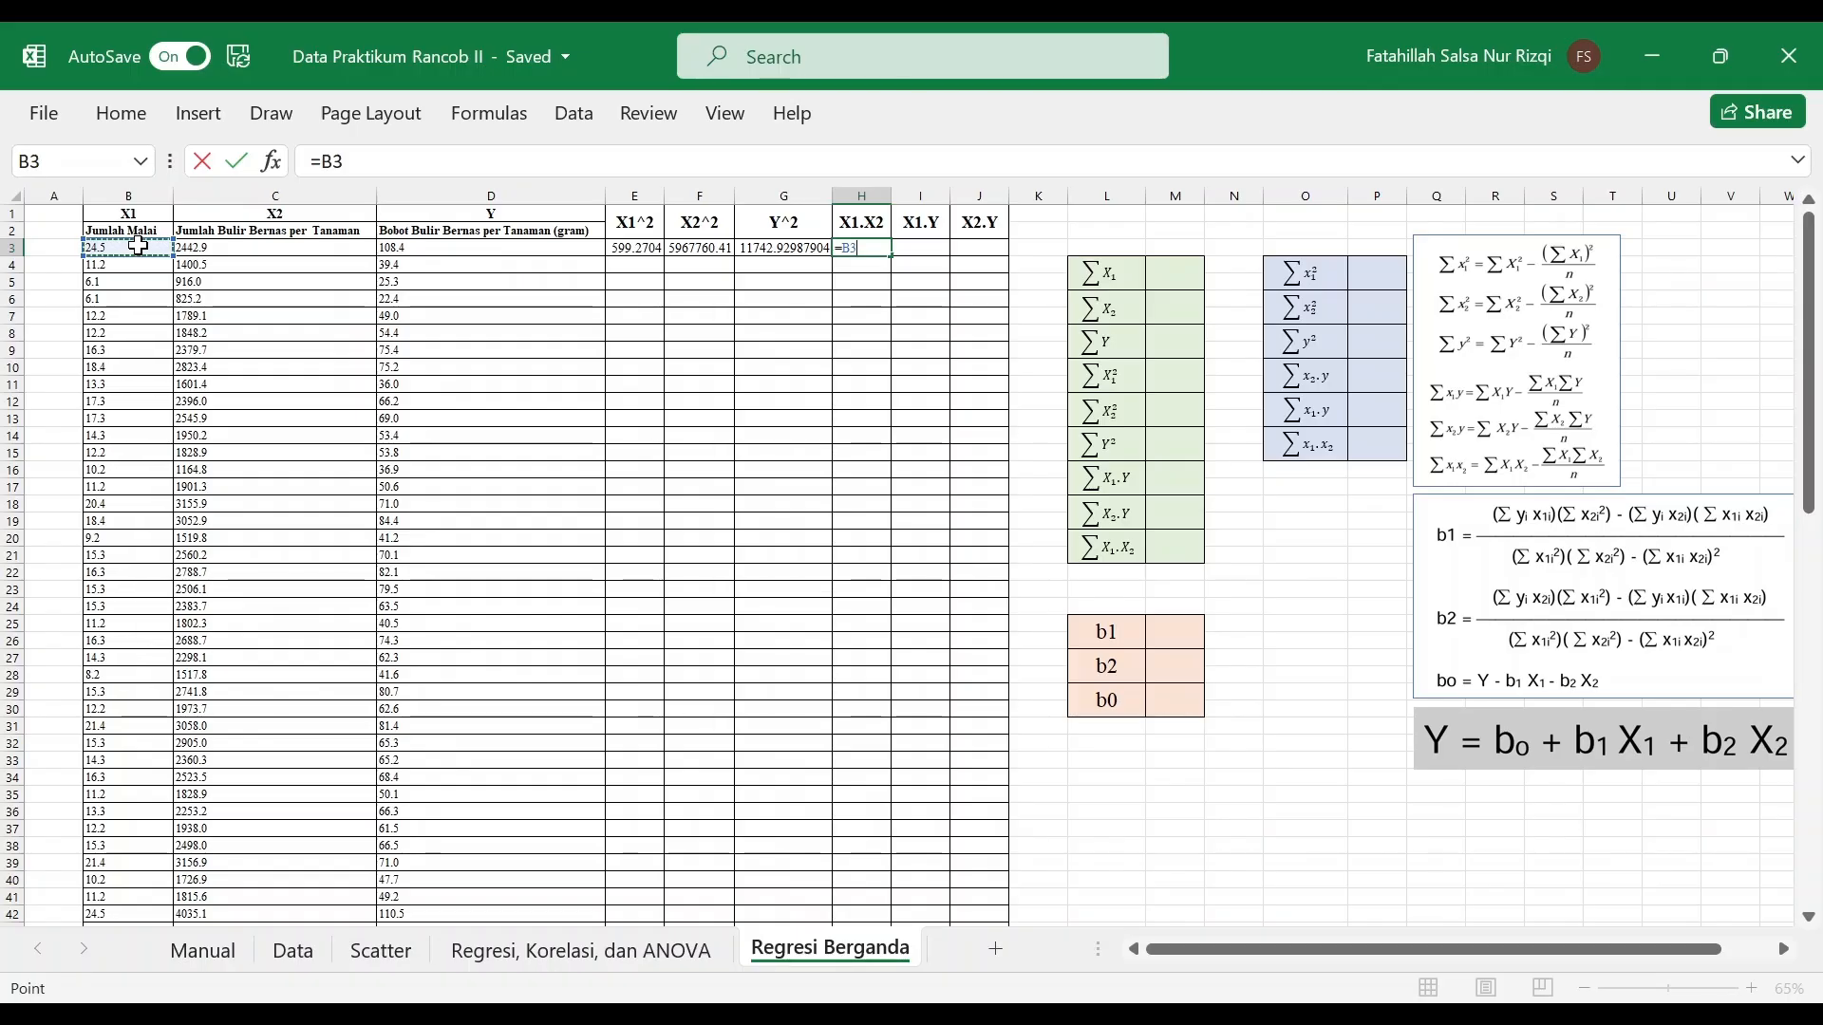
pyautogui.write('*')
pyautogui.click(215, 252)
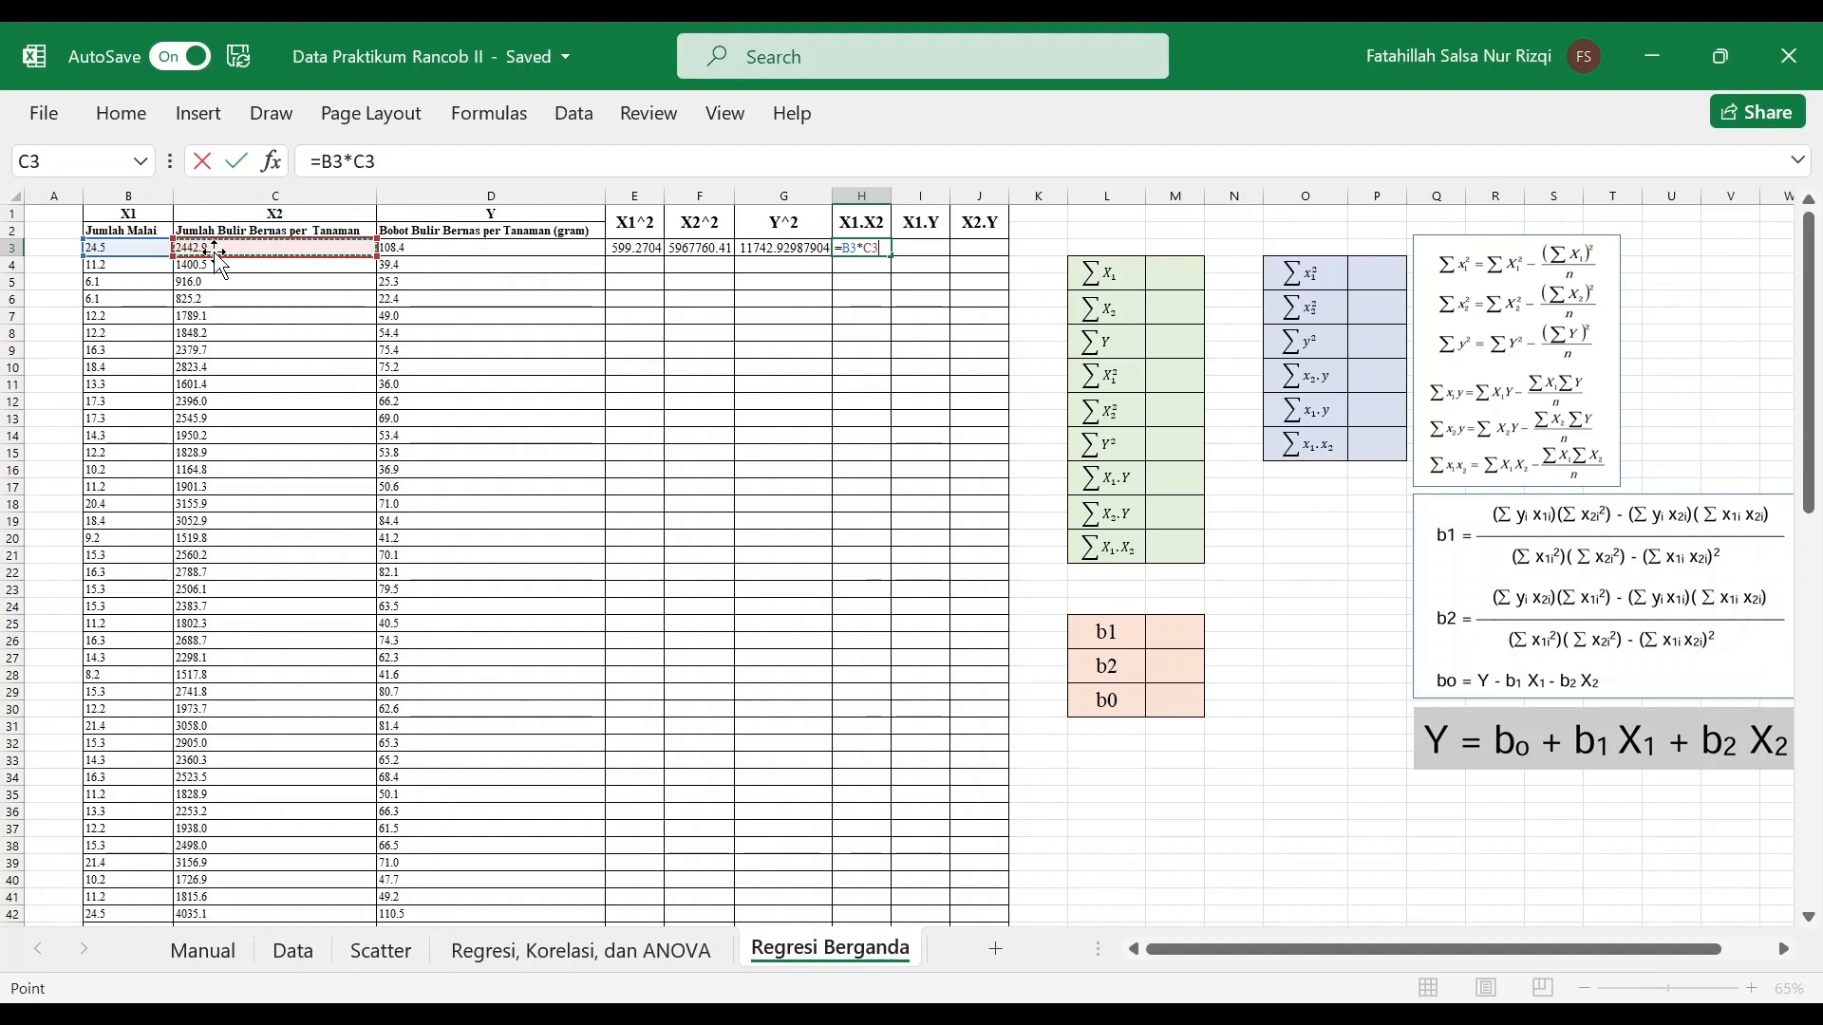
pyautogui.press('Tab')
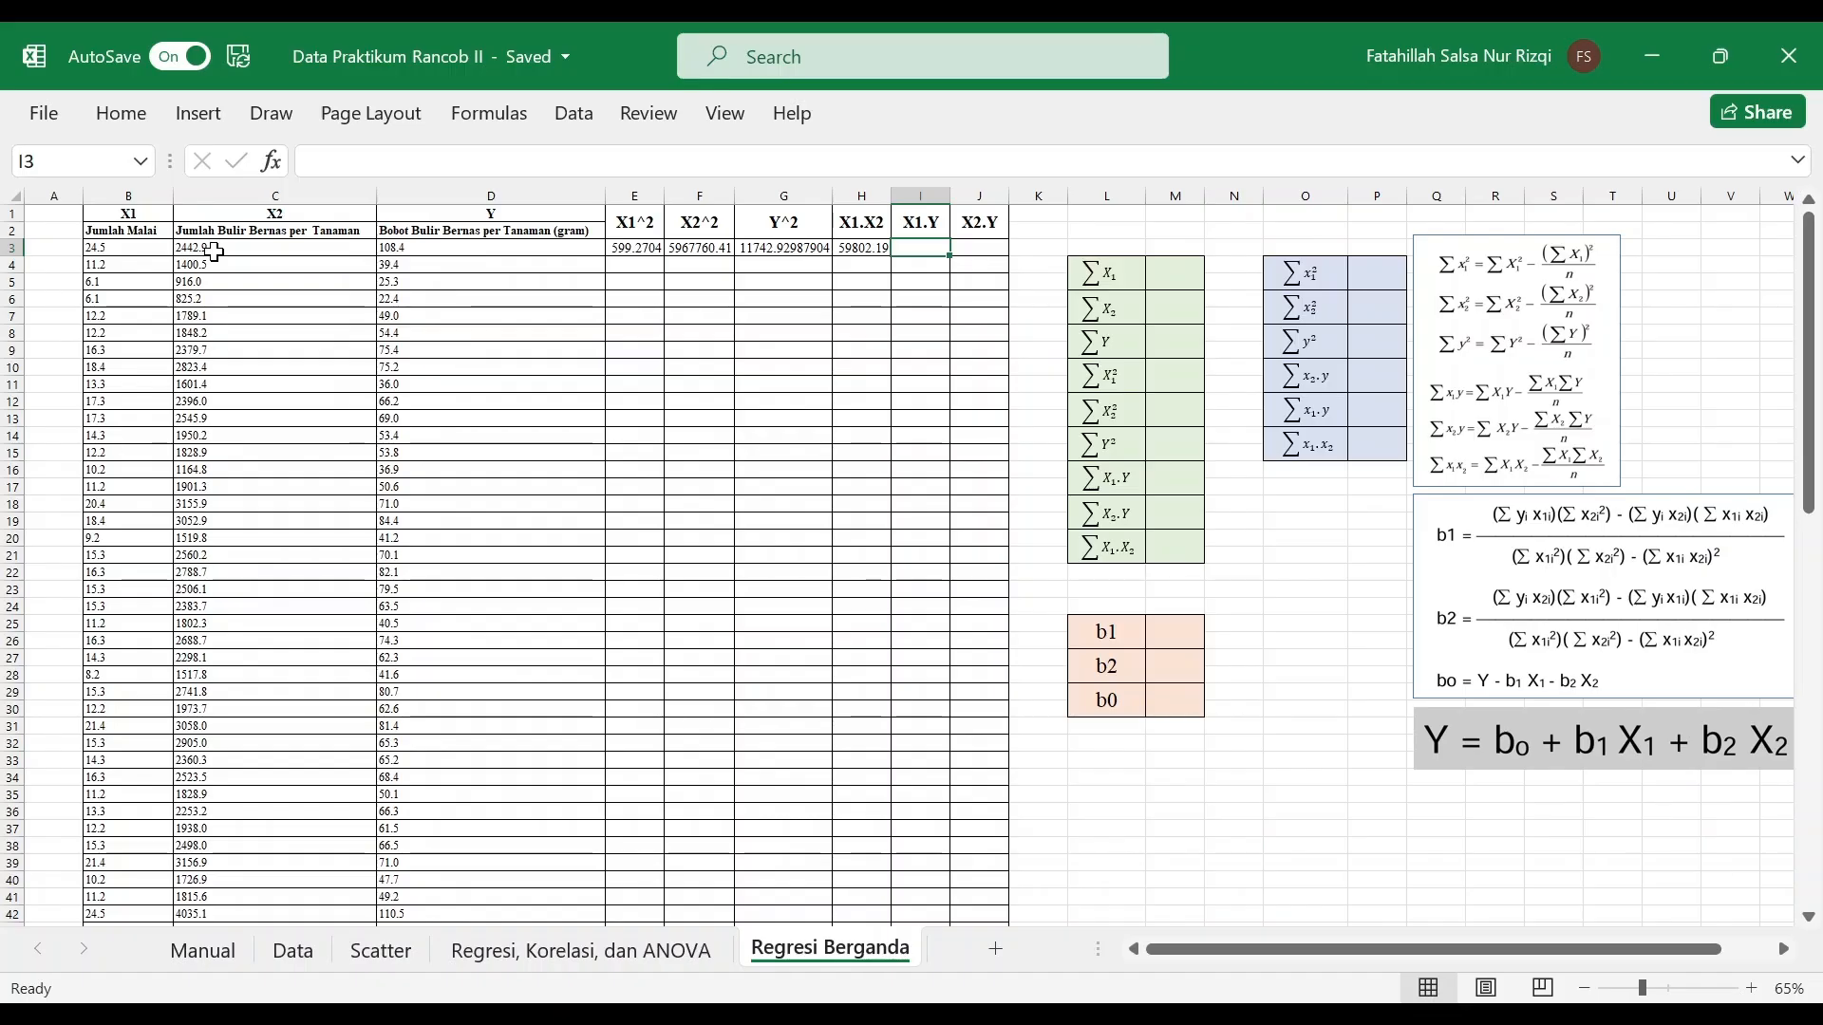
# Enter the formula =B3*D3 in cell I3 to multiply the first X1 and Y values
pyautogui.write('=')
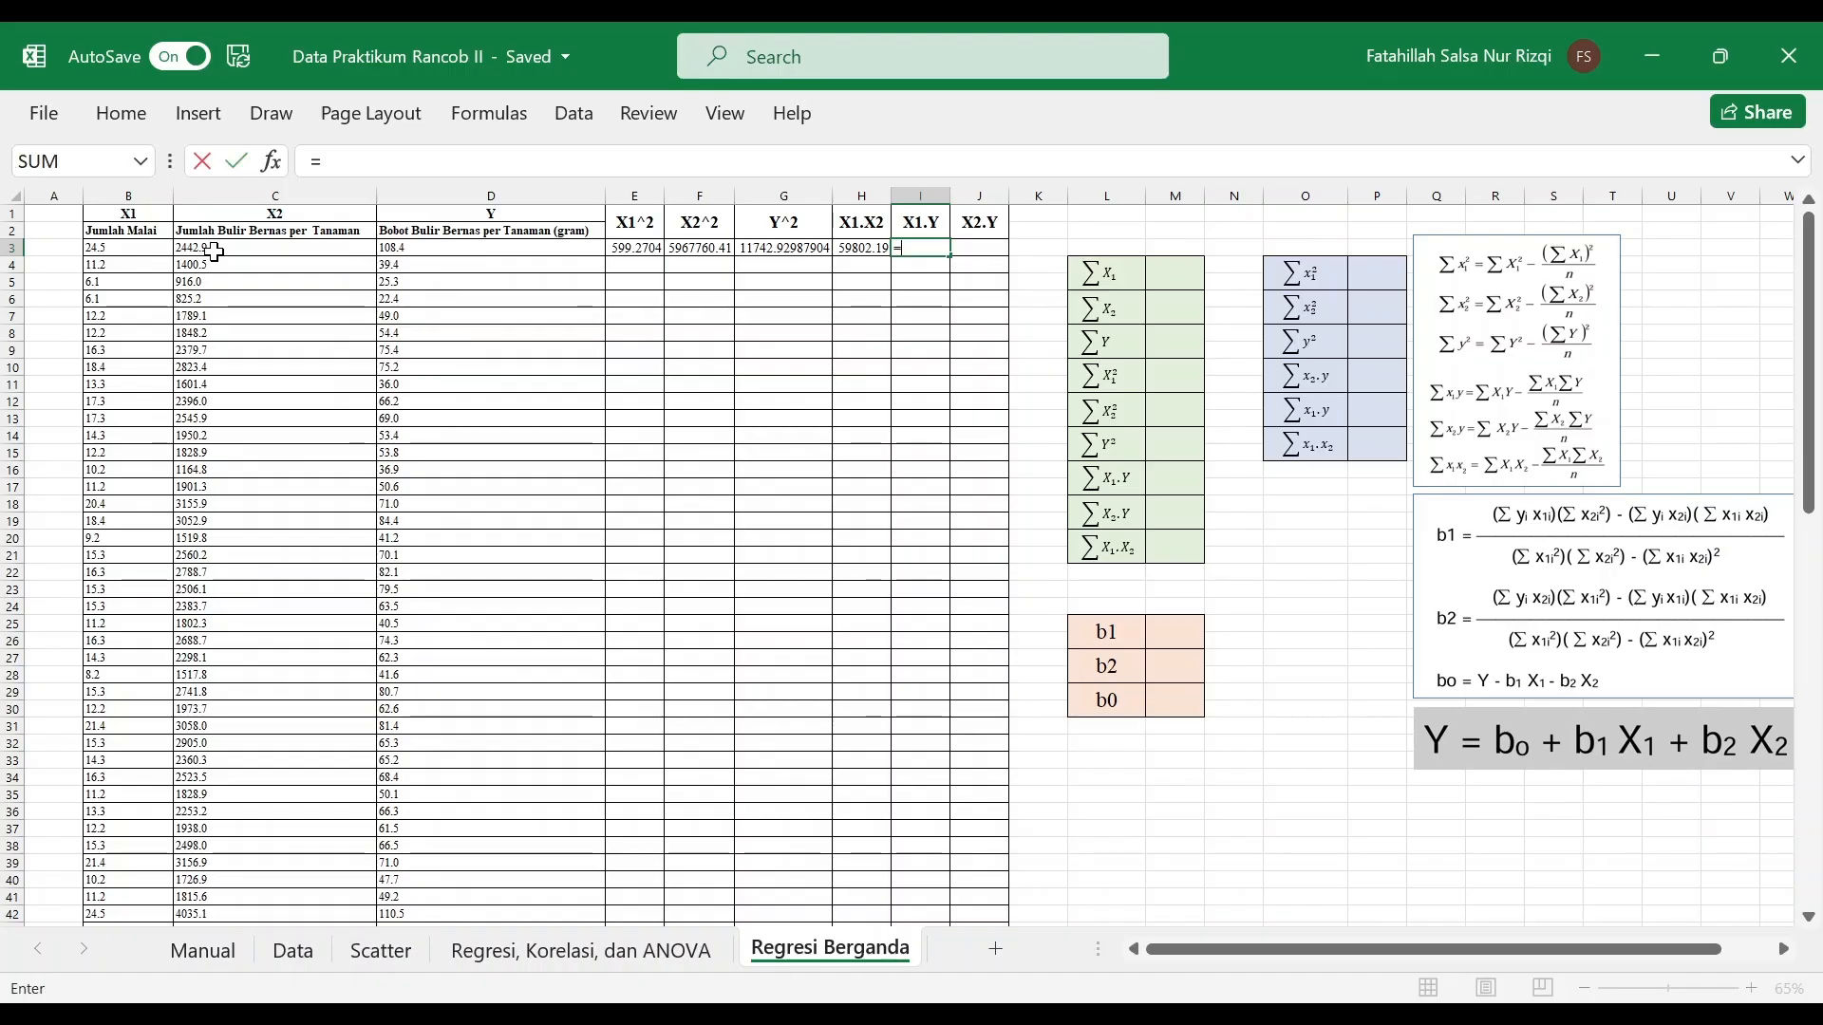
pyautogui.click(127, 249)
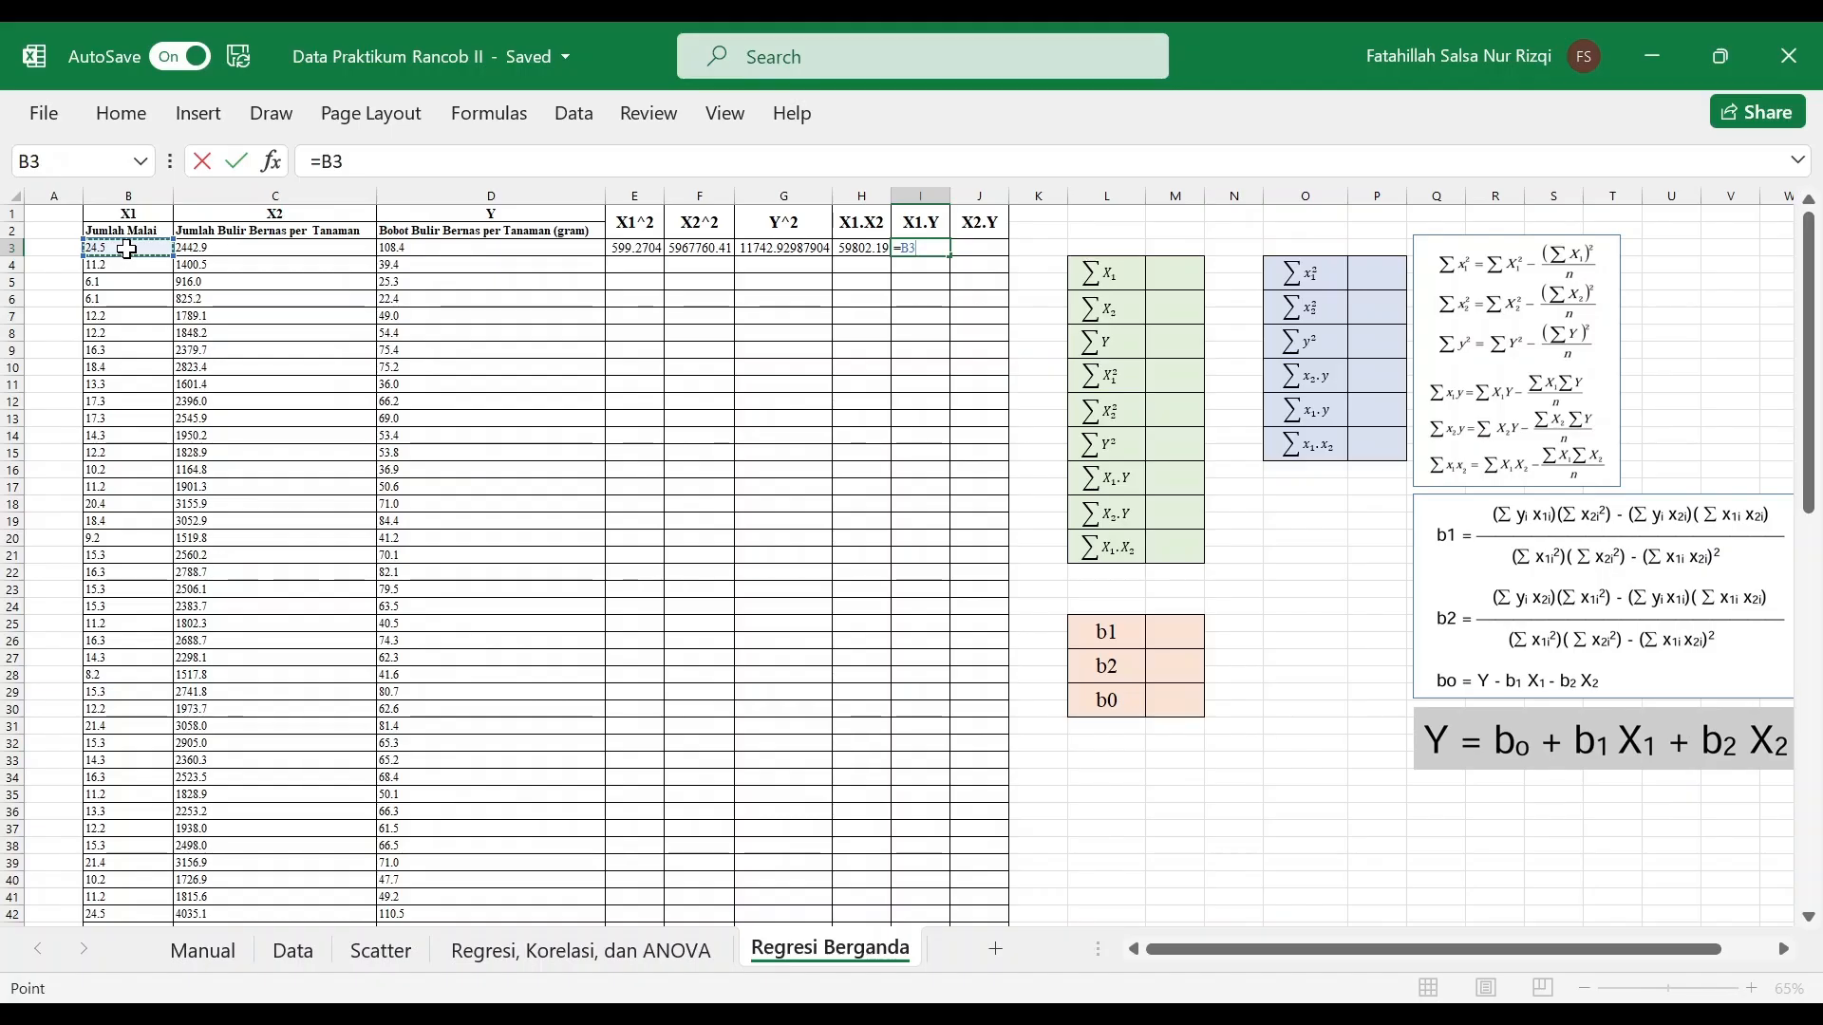
pyautogui.write('*')
pyautogui.click(468, 249)
pyautogui.press('Return')
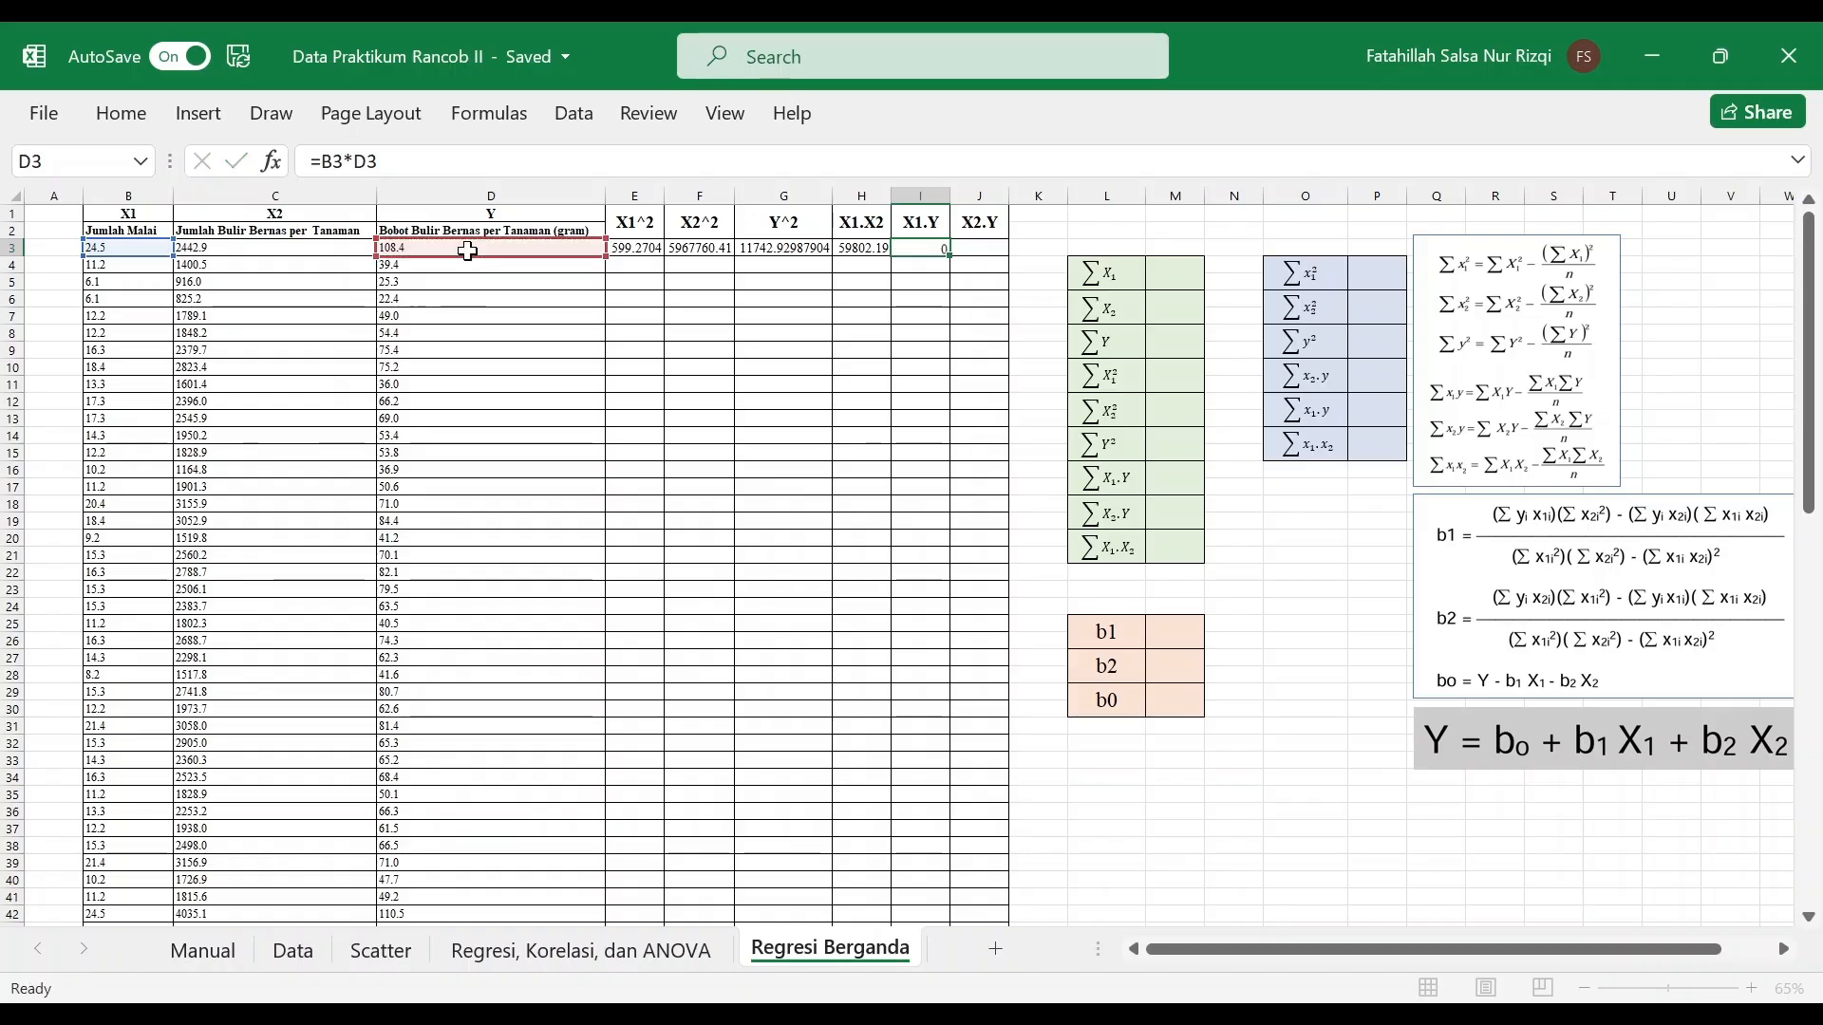
# Enter the formula =C3*D3 in cell J3 to multiply the first X2 and Y values
pyautogui.write('=')
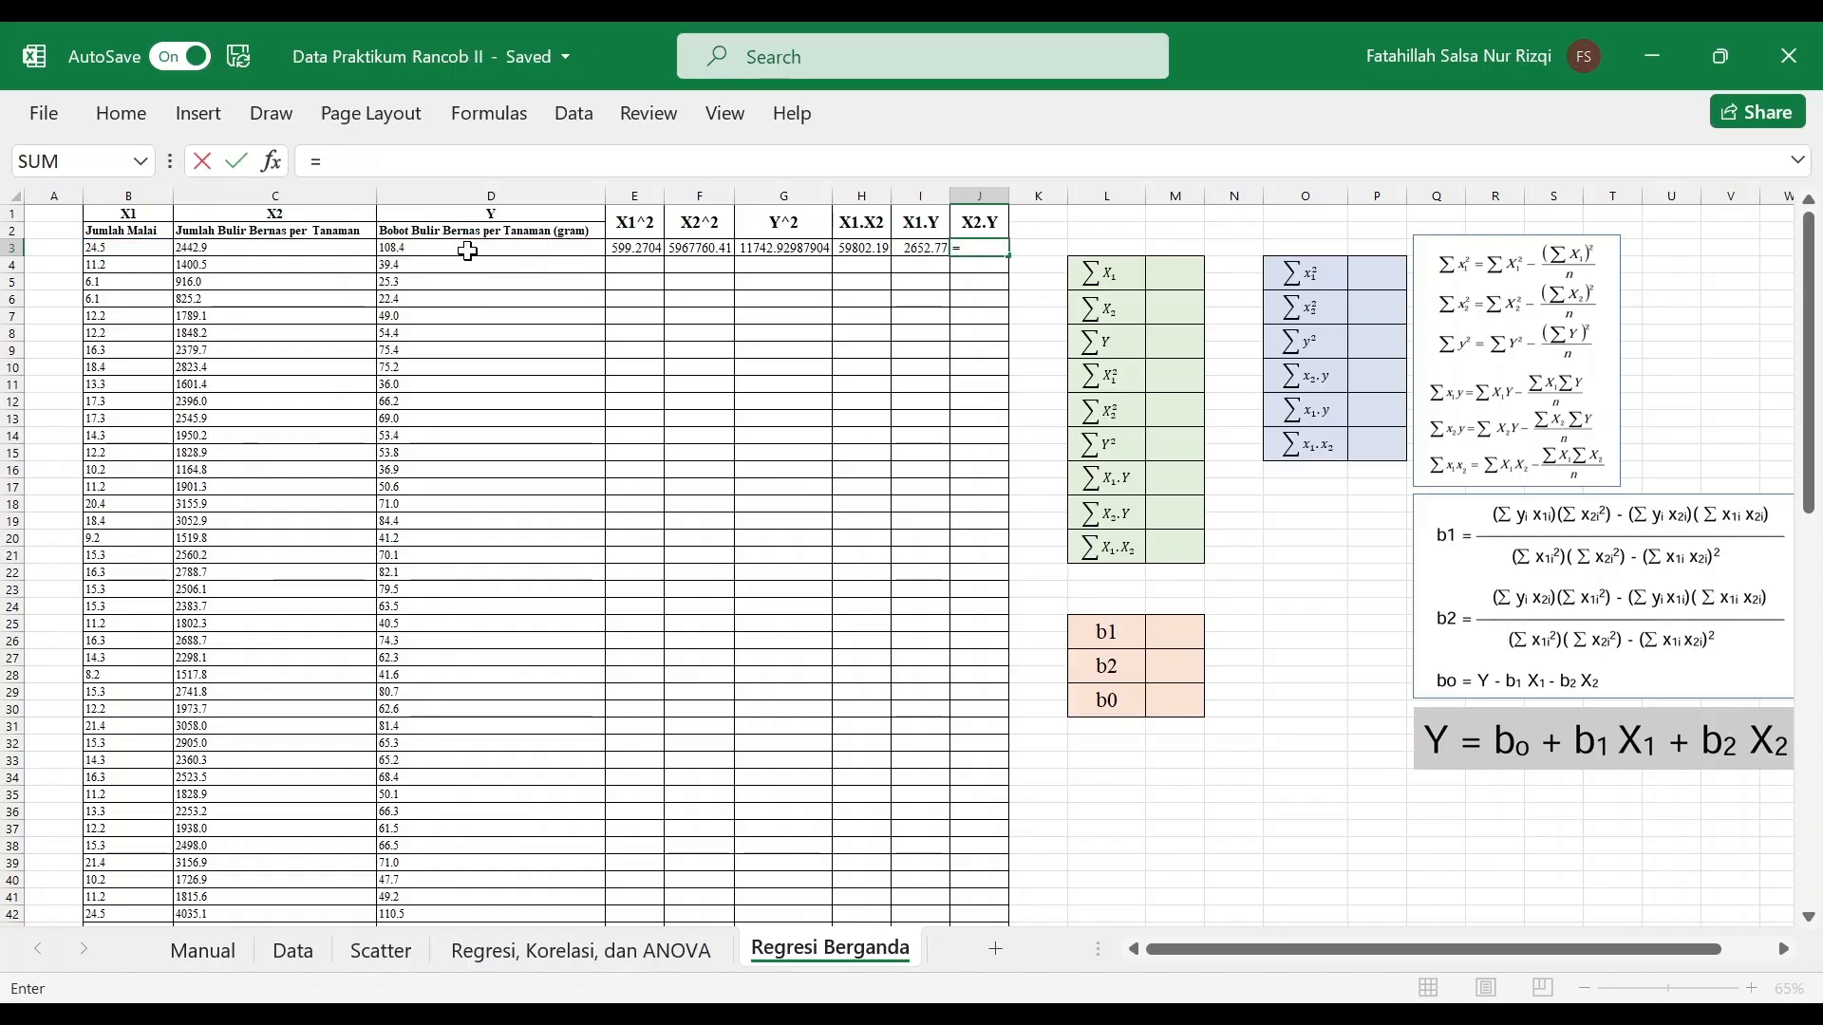
pyautogui.click(292, 250)
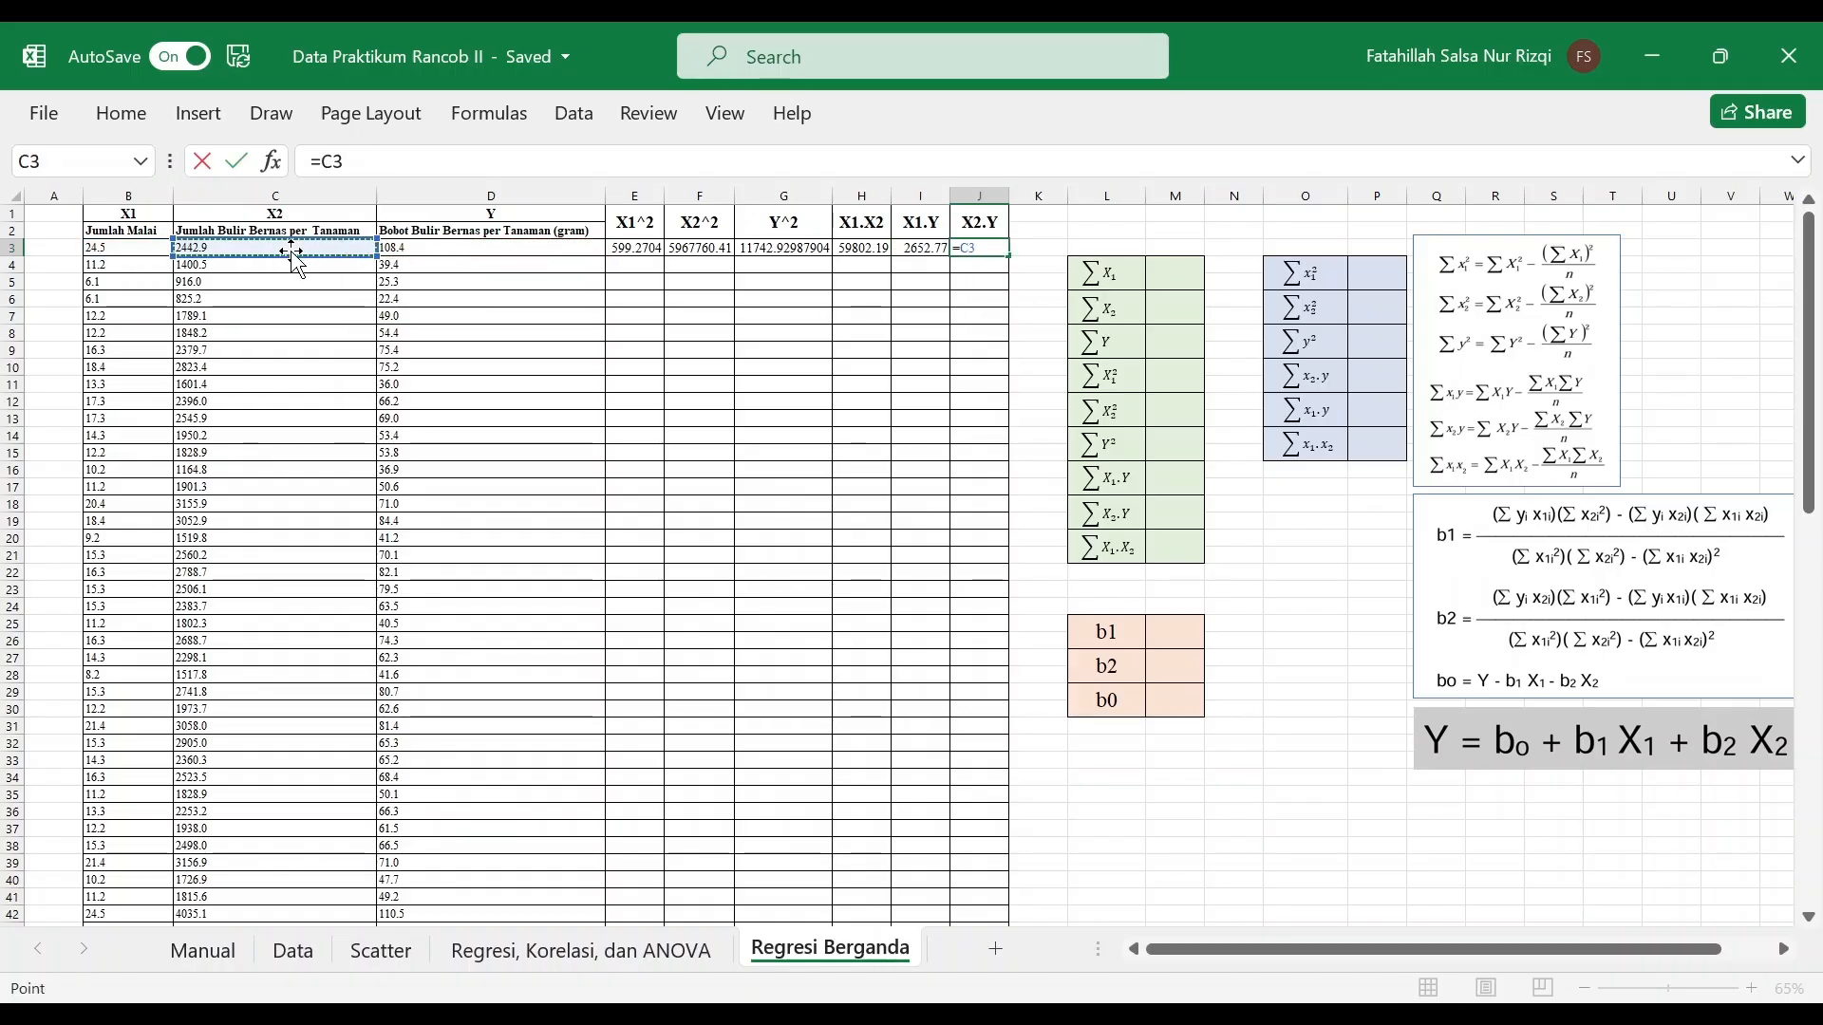
pyautogui.write('*')
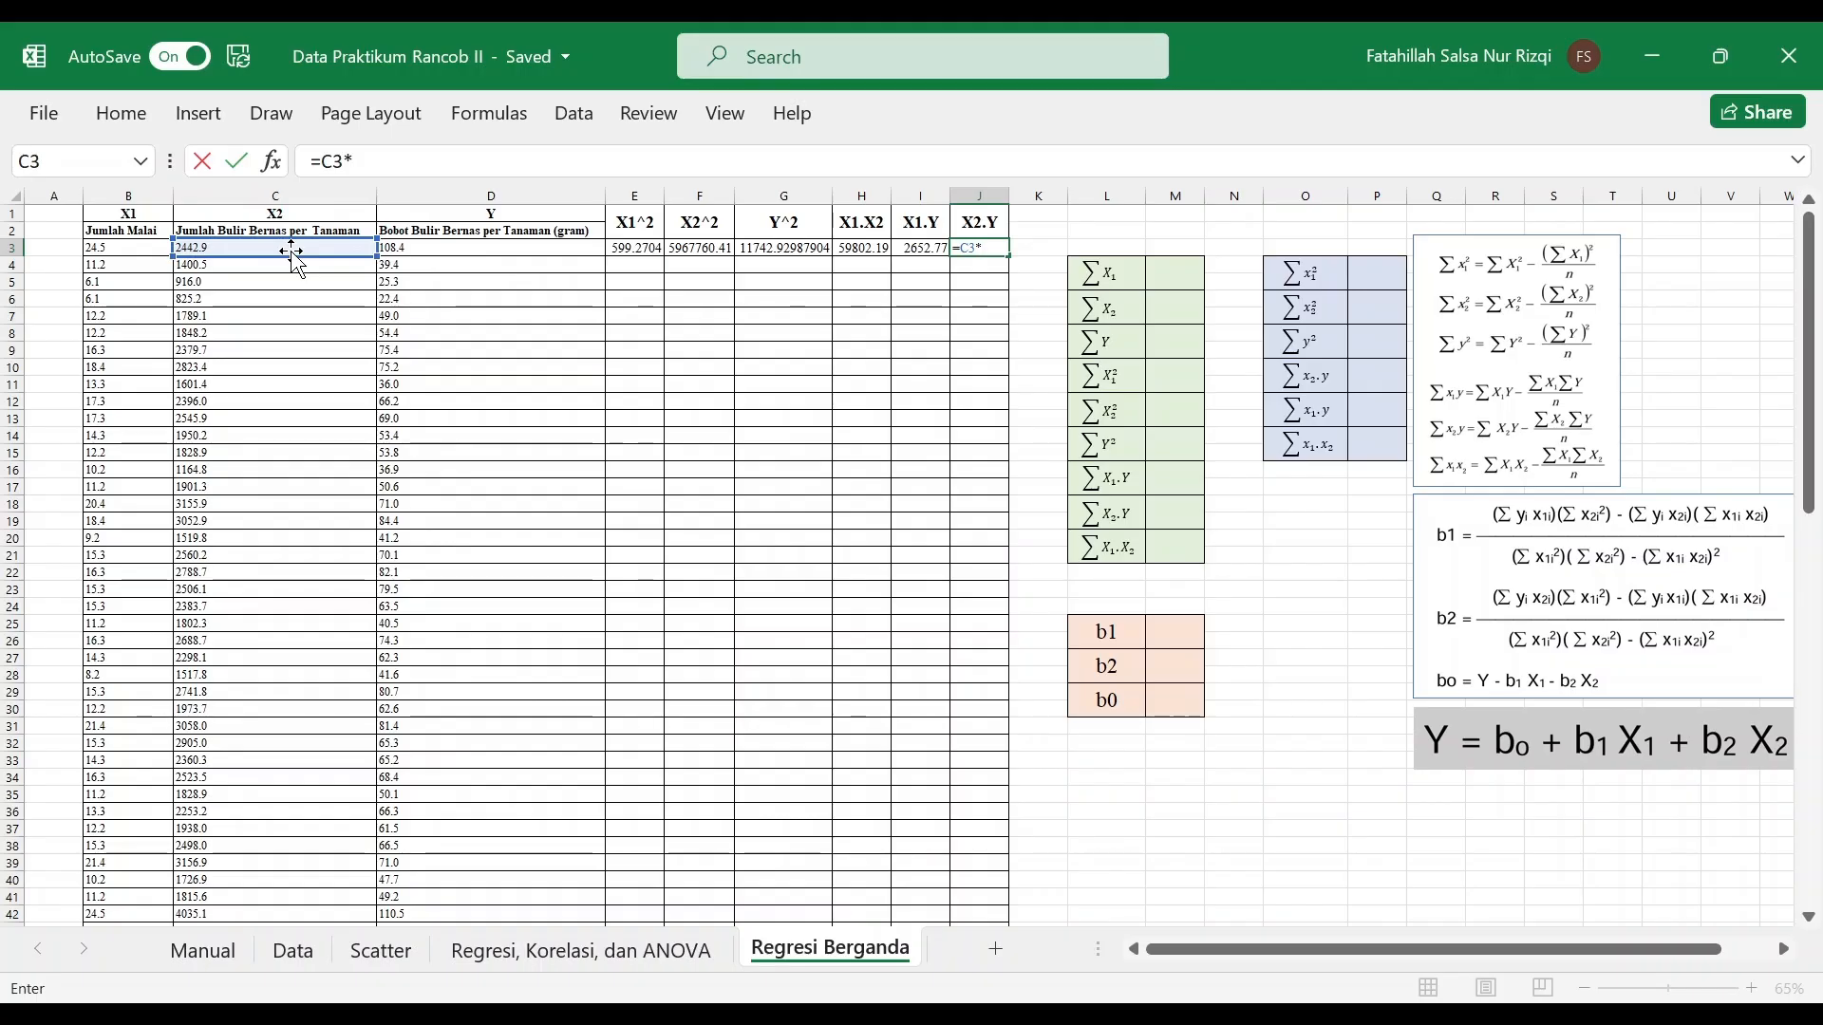
pyautogui.click(432, 248)
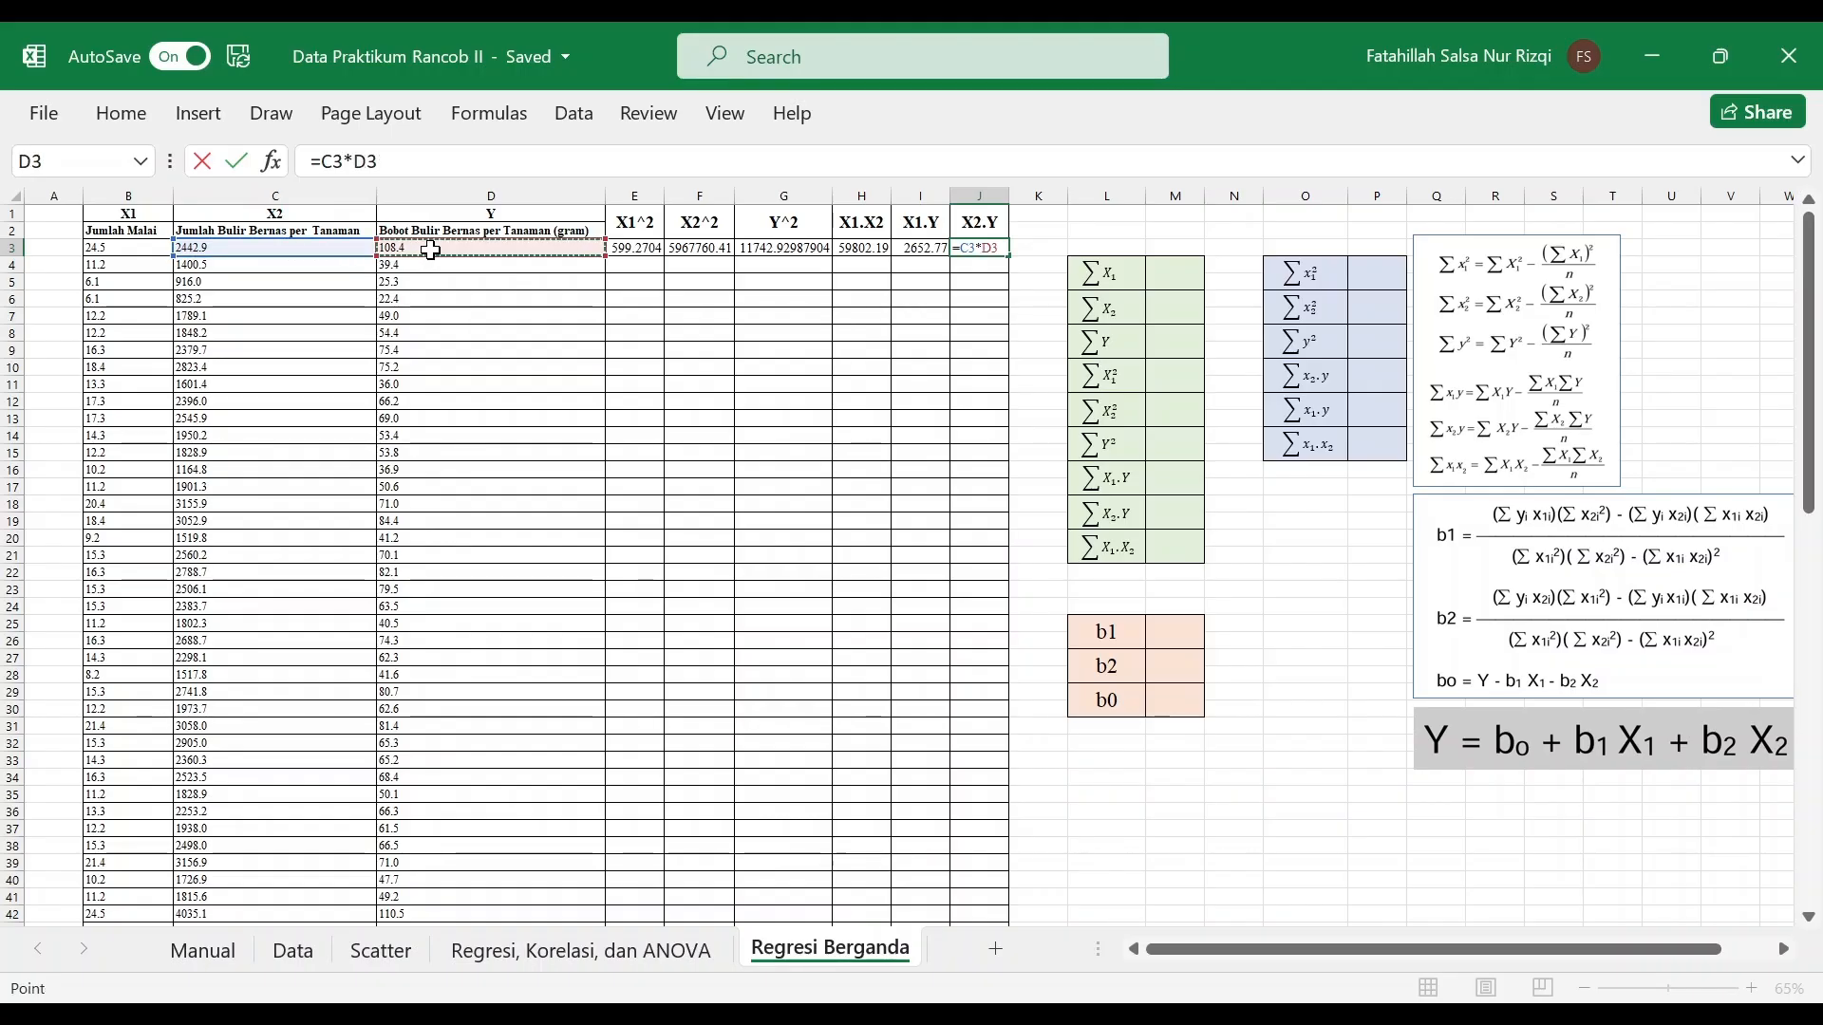
pyautogui.press('Return')
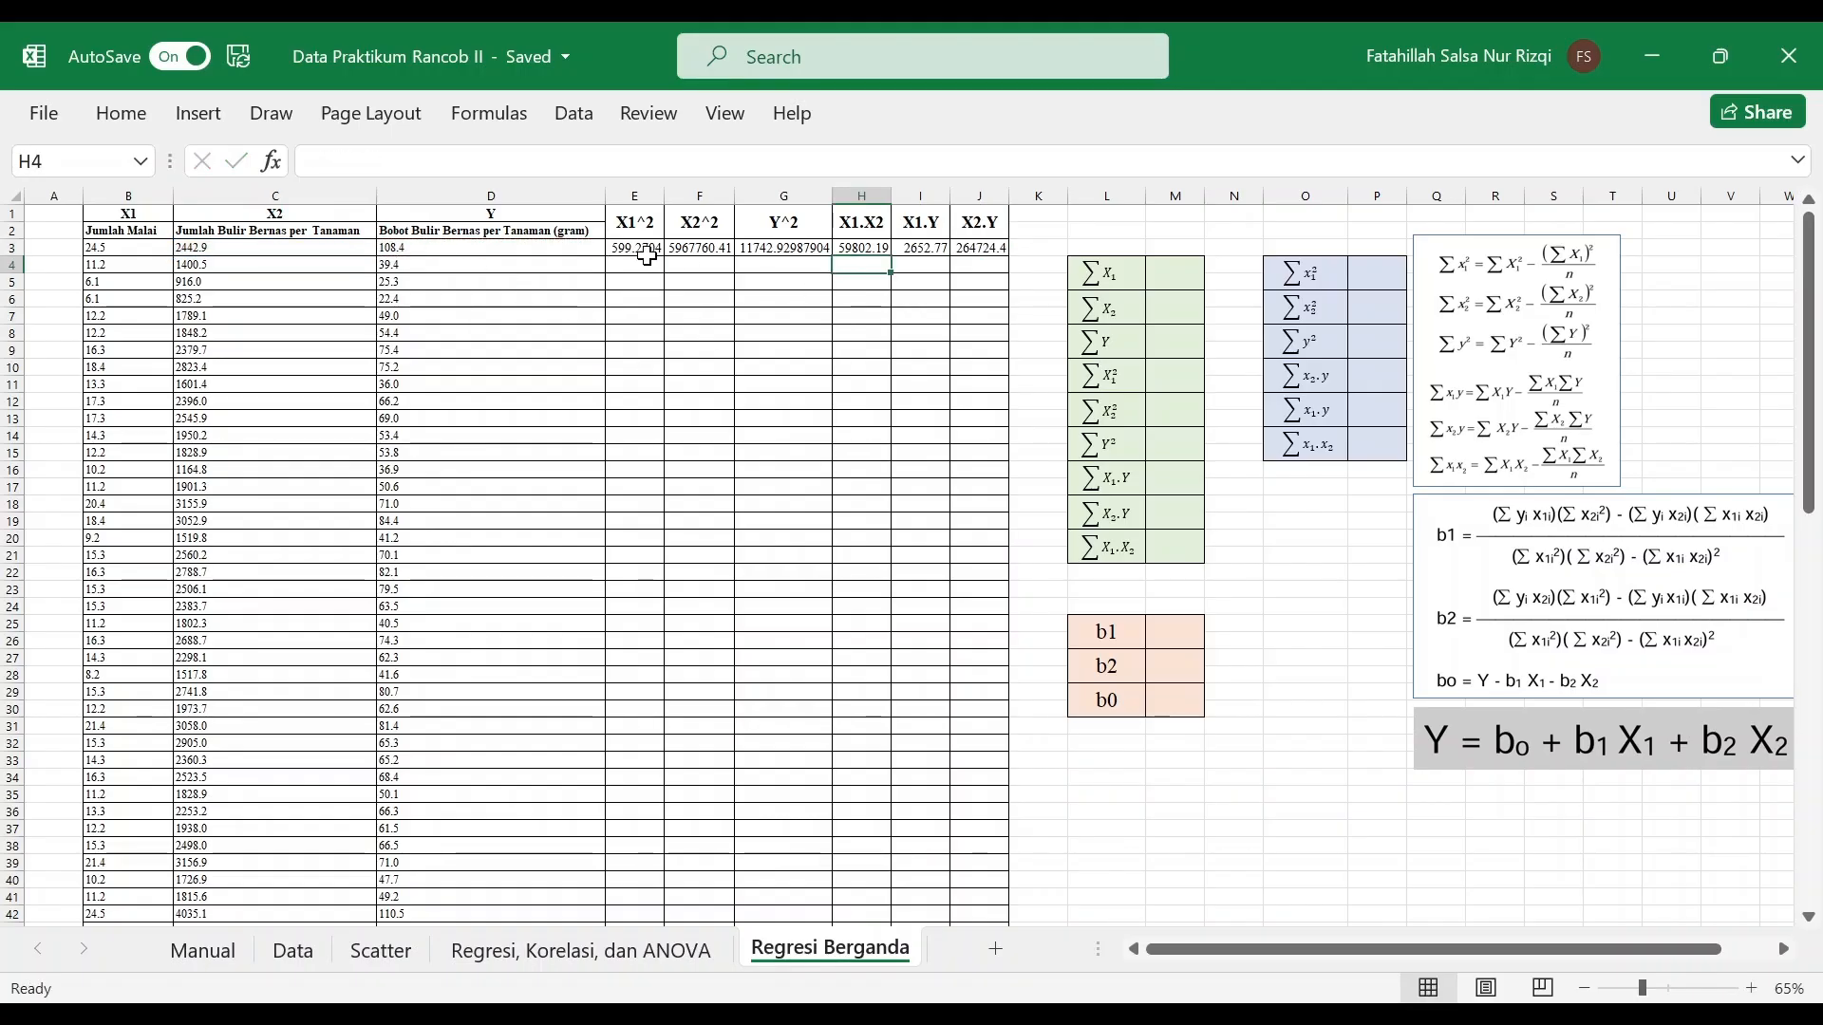
# Copy the formulas in E3:J3 to all remaining data rows, E4:J52
pyautogui.moveTo(644, 249); pyautogui.dragTo(1000, 250)
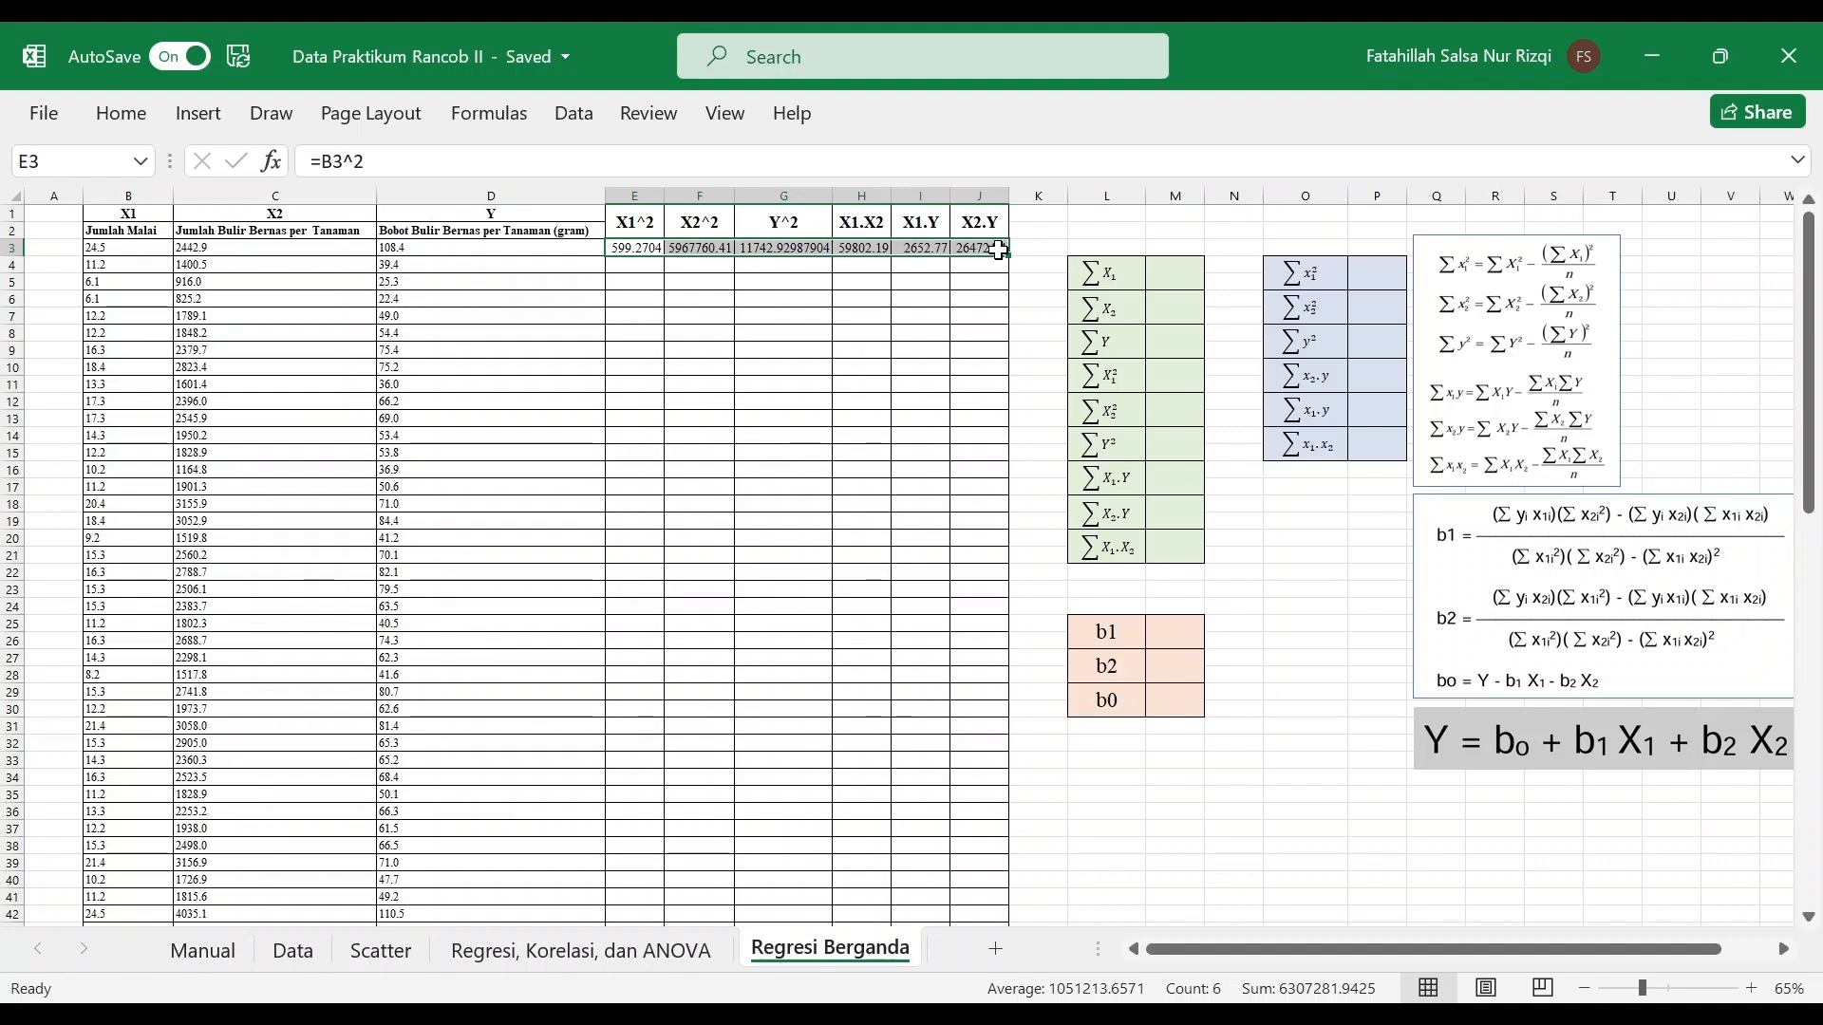
pyautogui.hotkey('ctrl', 'c')
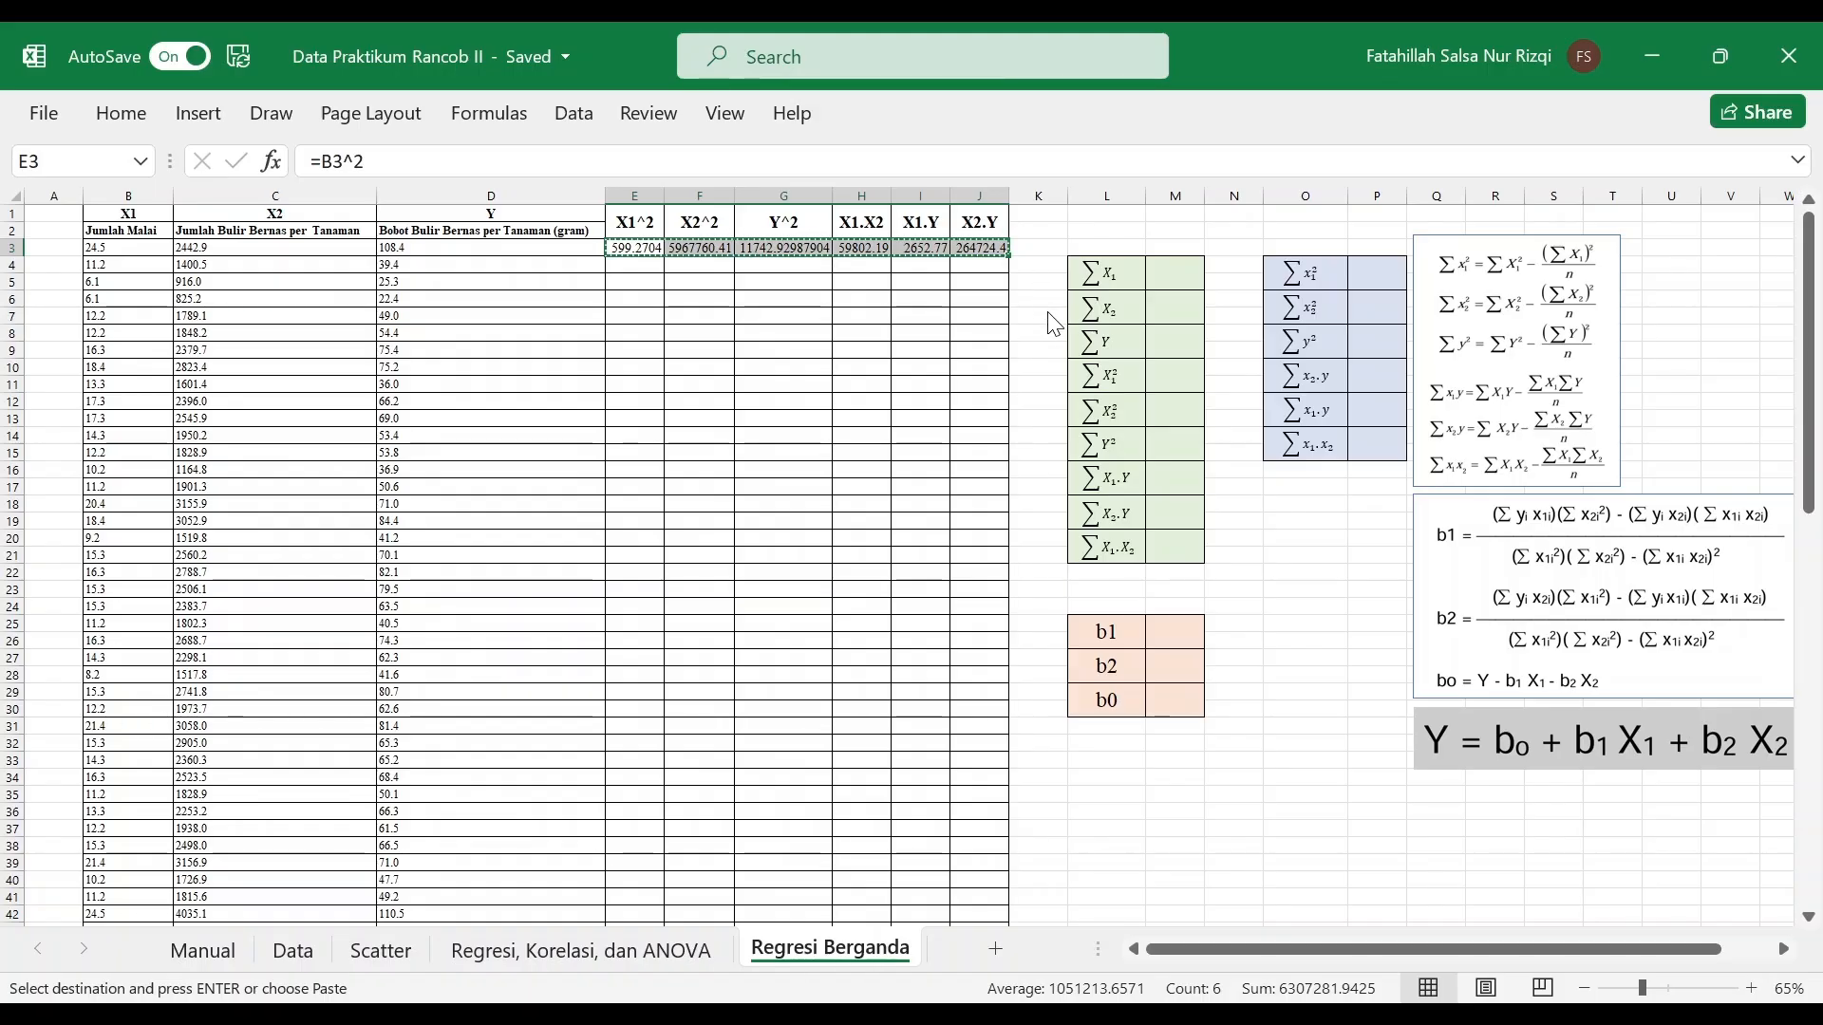
pyautogui.click(634, 264)
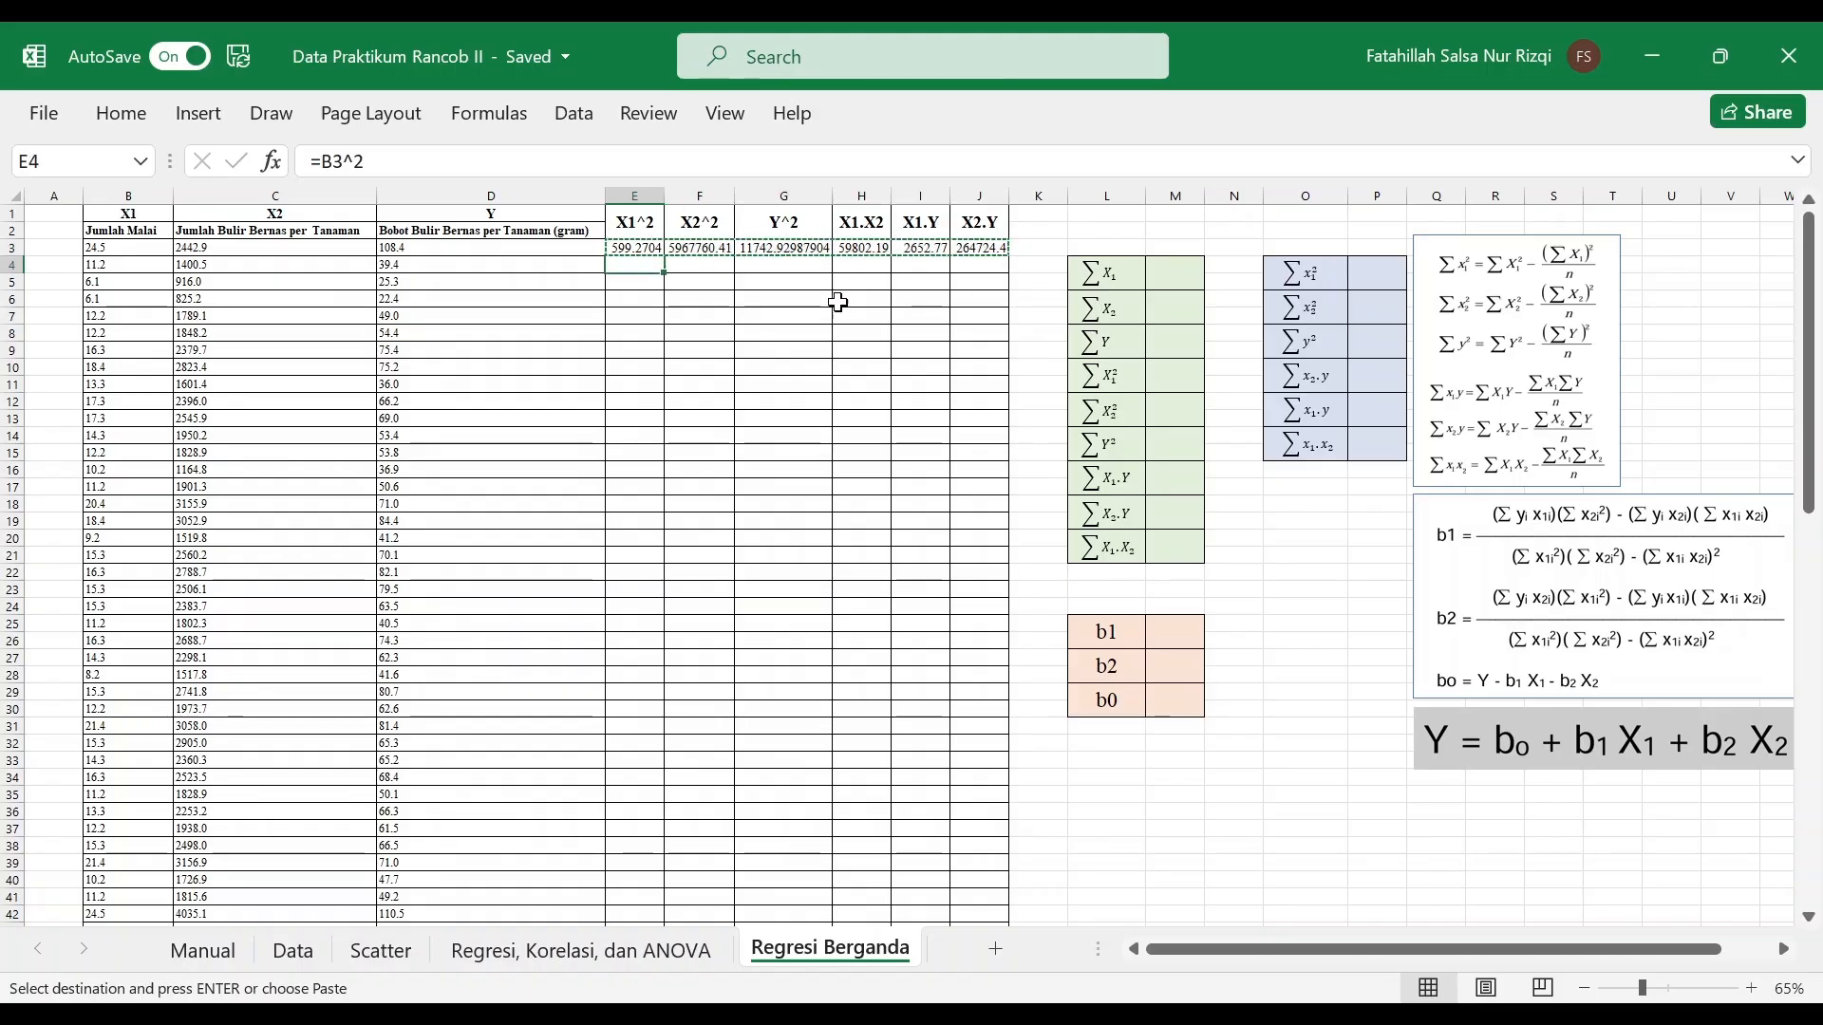
pyautogui.moveTo(983, 489); pyautogui.dragTo(985, 861)
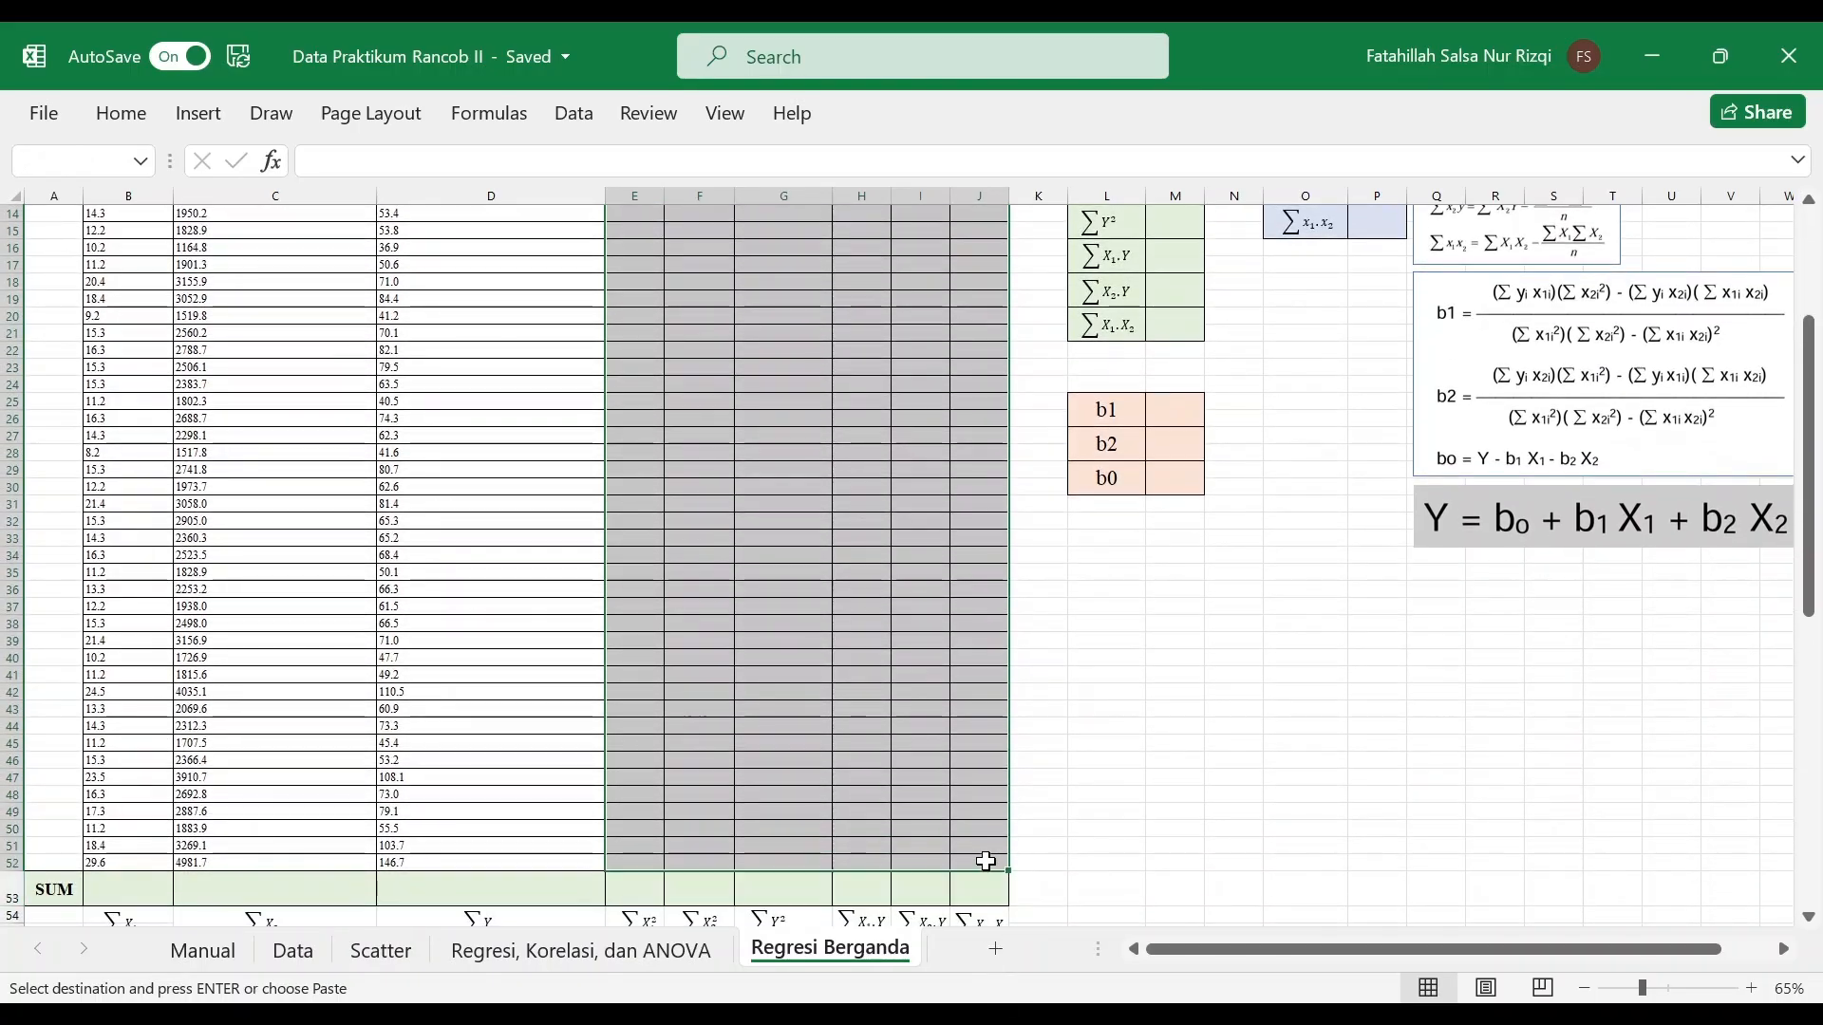
pyautogui.hotkey('ctrl', 'v')
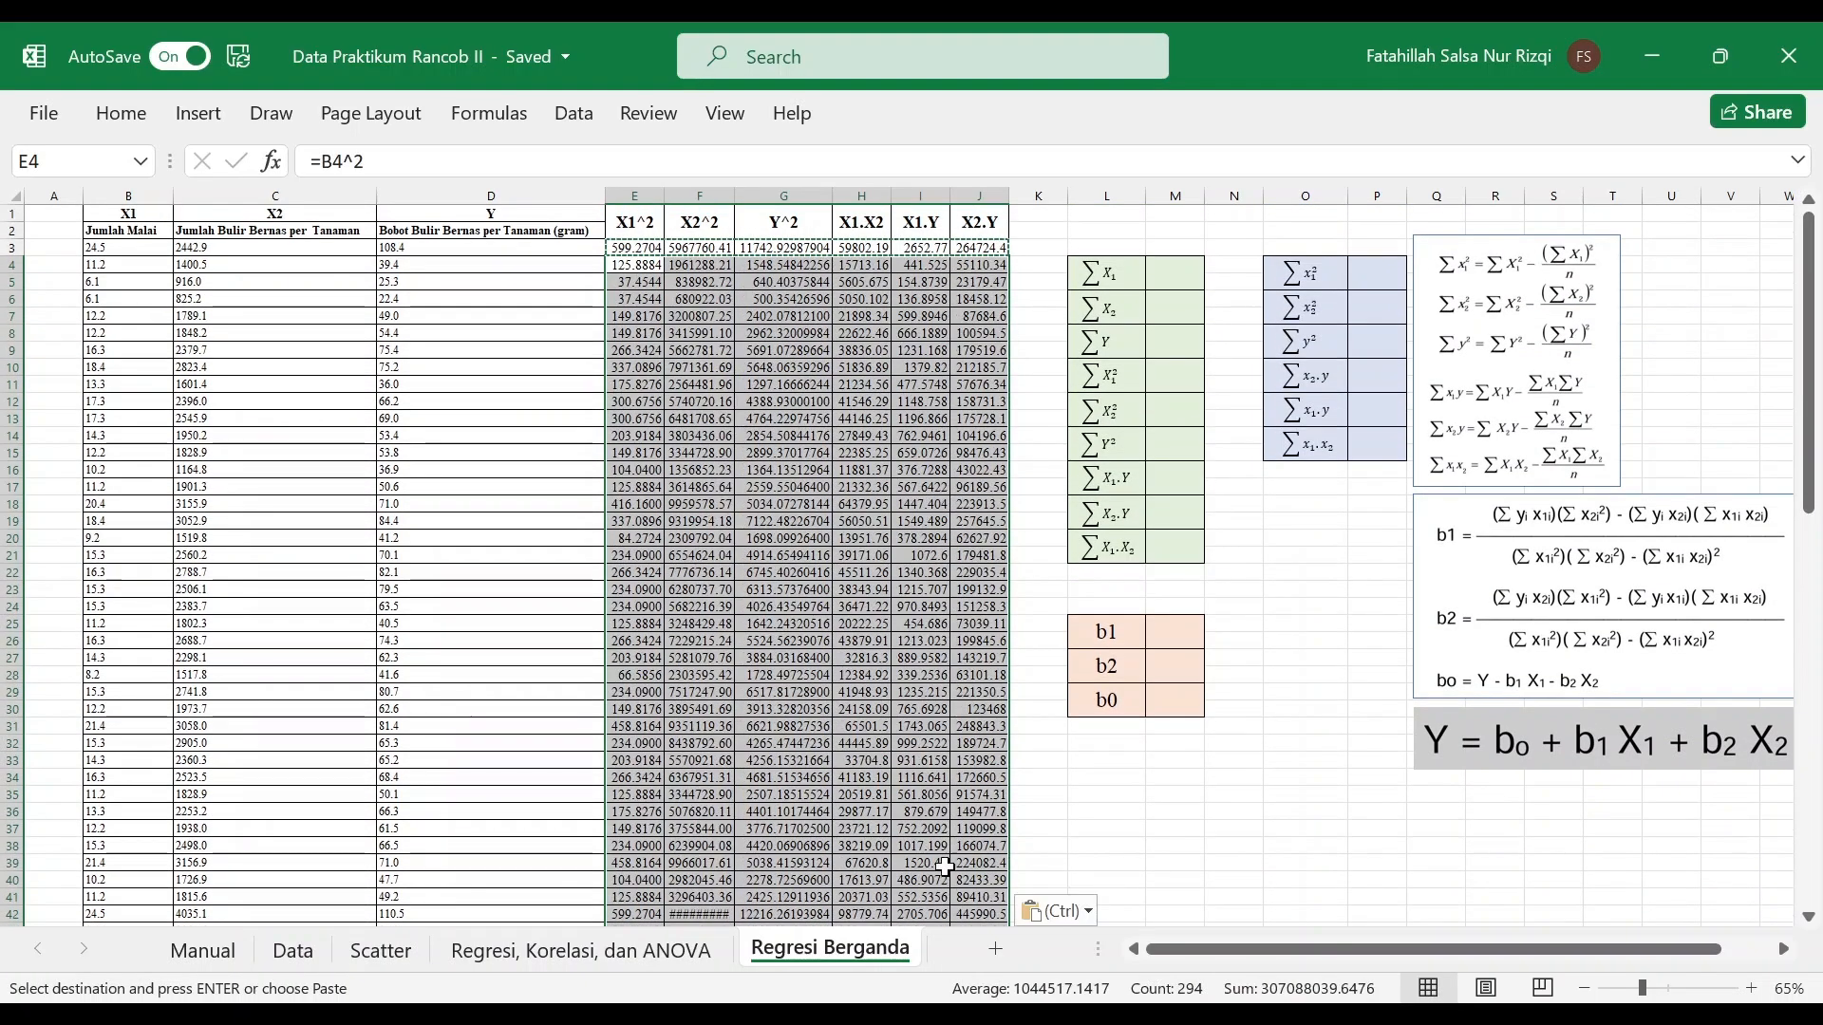
# Widen column F enough to display the largest X2^2 values in full
pyautogui.scroll(-9, 929, 861)
pyautogui.scroll(4, 929, 861)
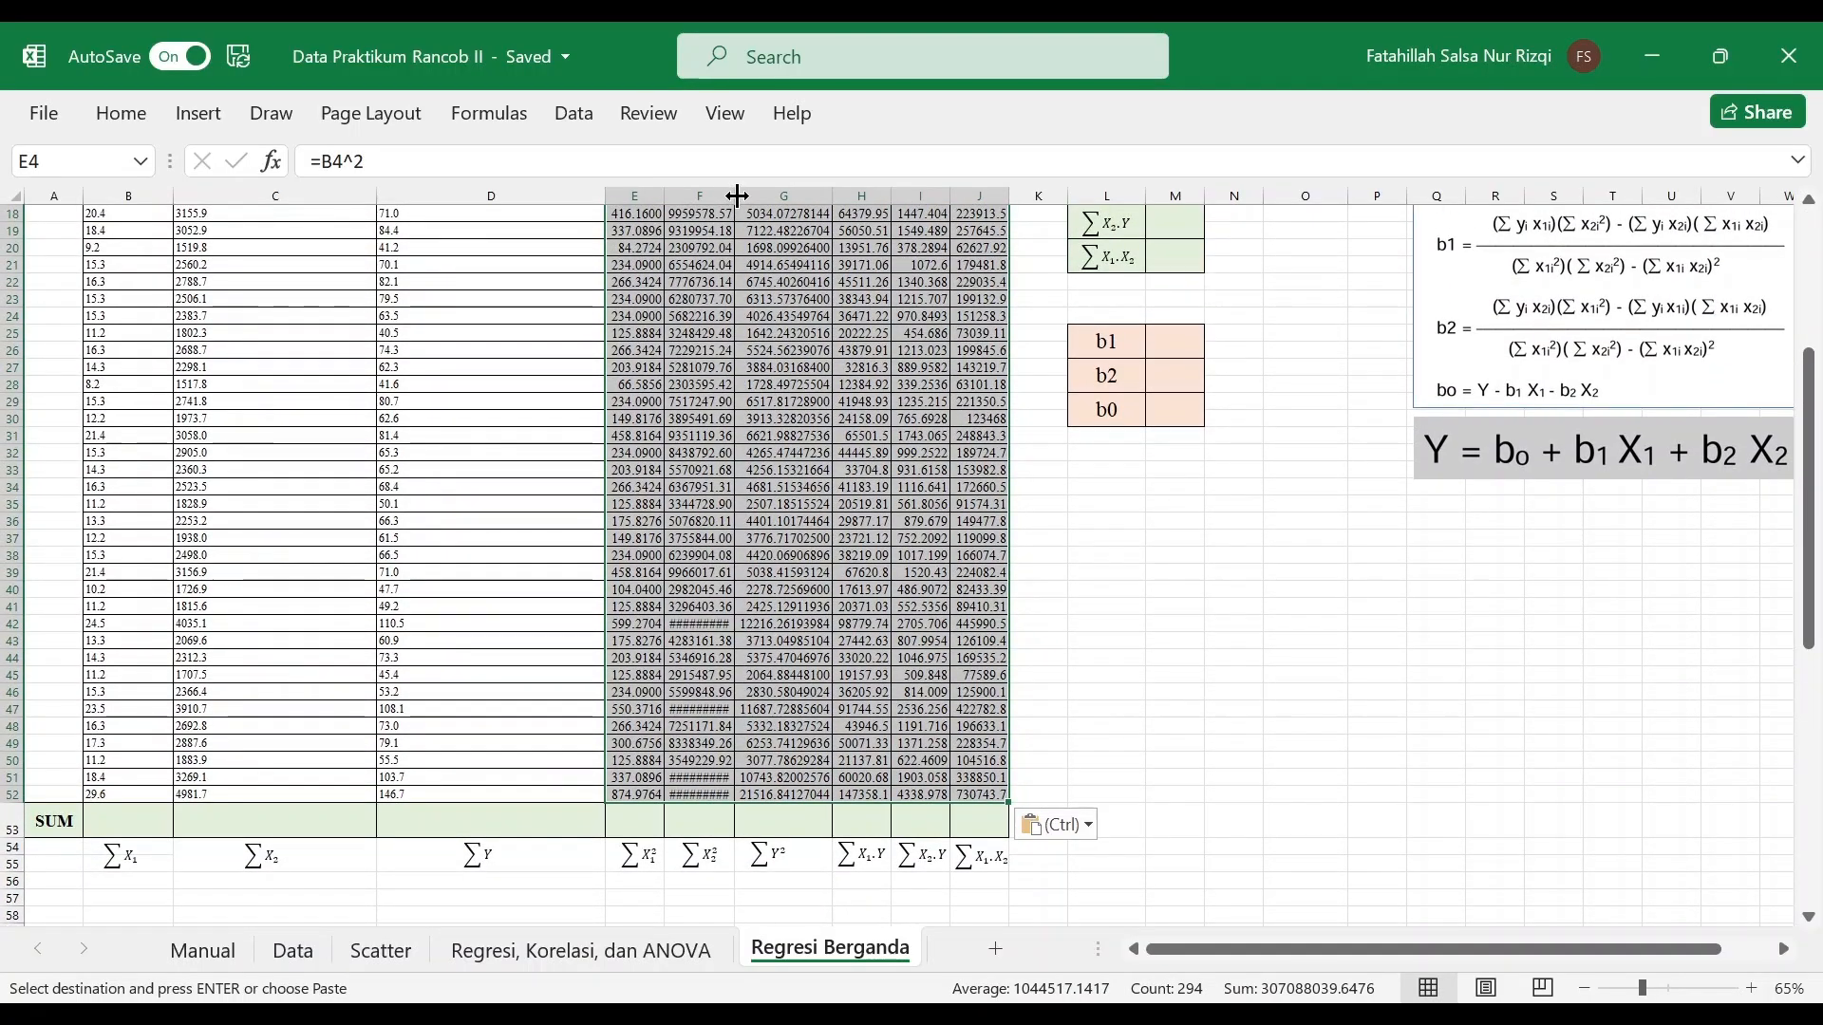
pyautogui.moveTo(736, 197); pyautogui.dragTo(762, 197)
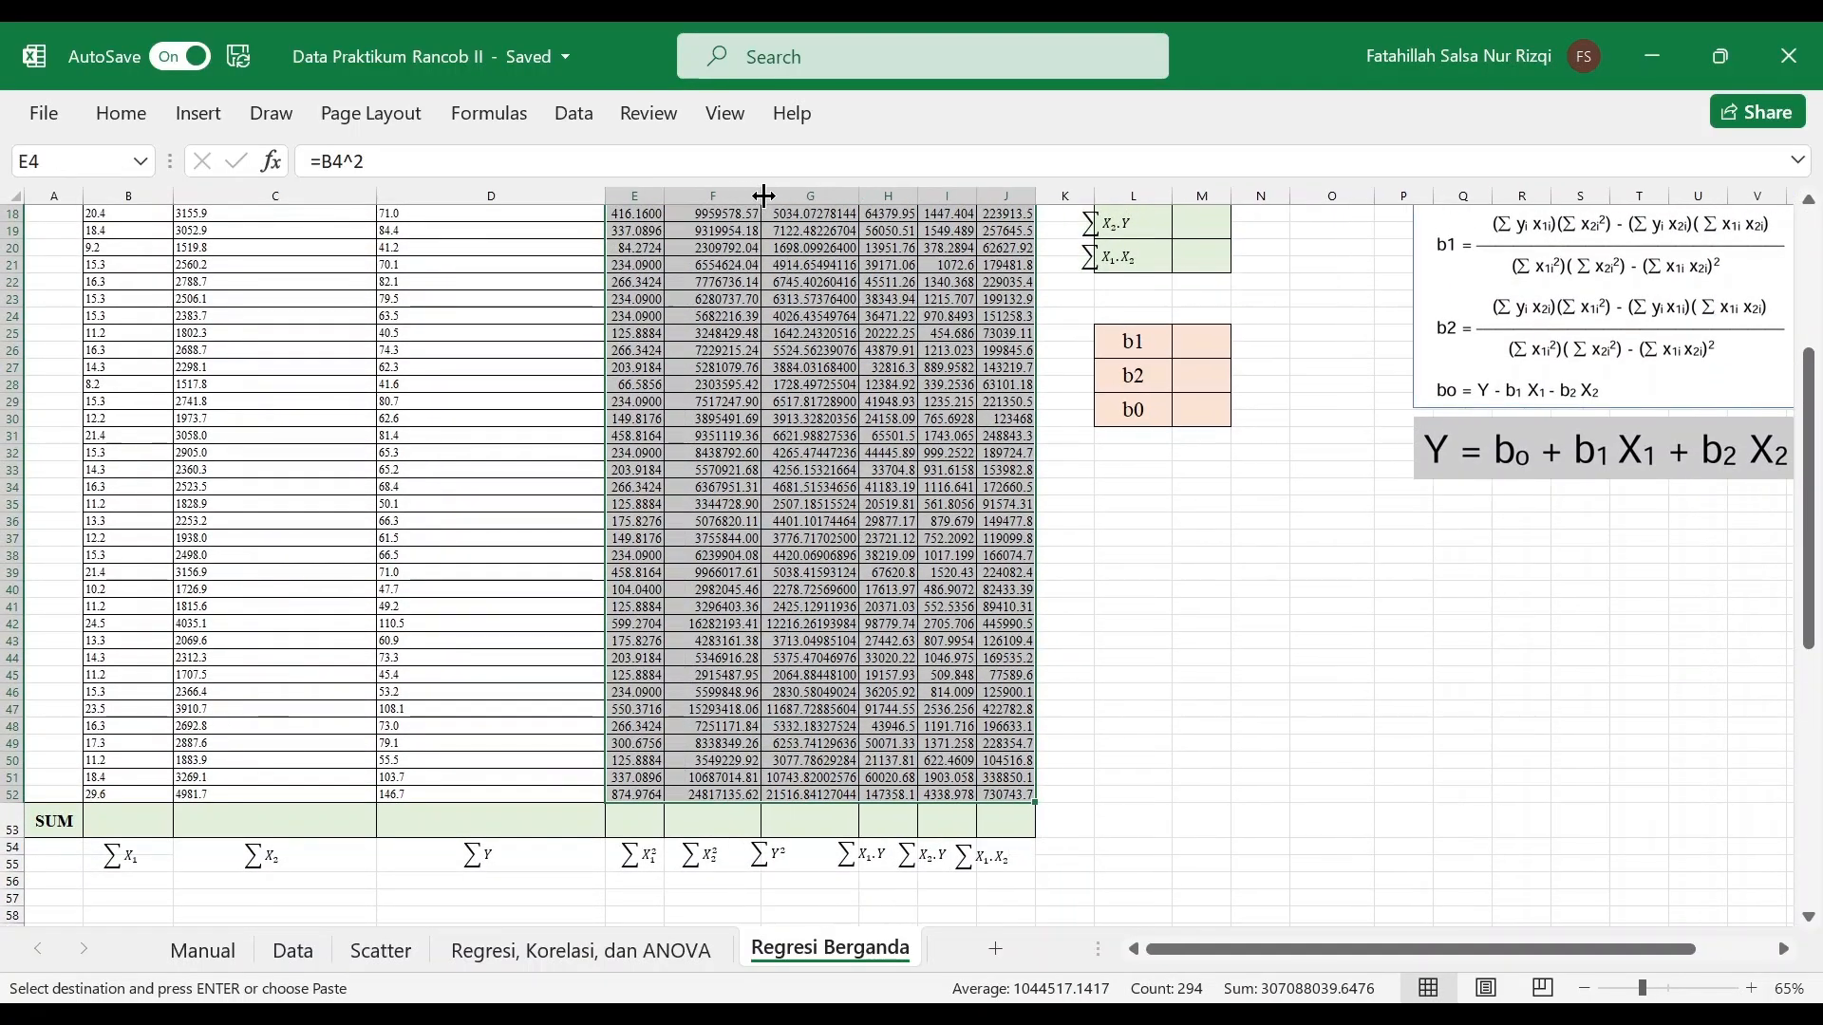
pyautogui.scroll(6, 787, 361)
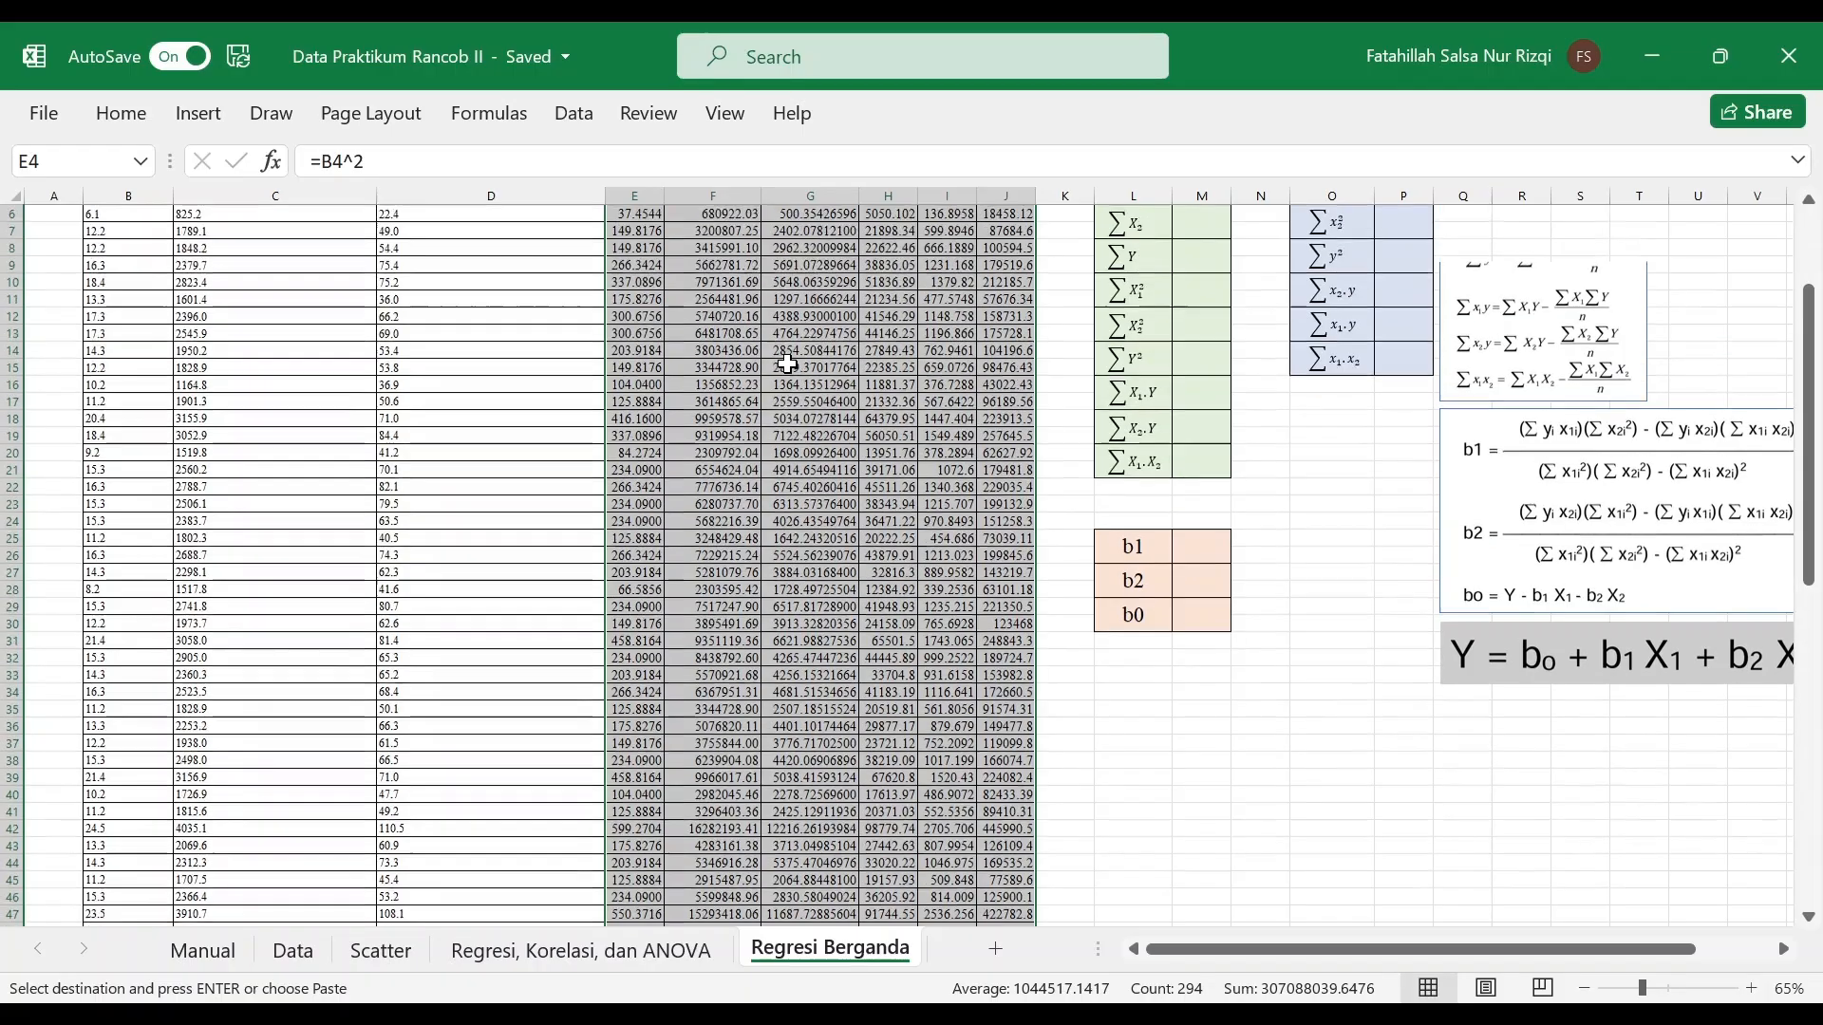
pyautogui.scroll(-2, 787, 364)
pyautogui.scroll(2, 786, 363)
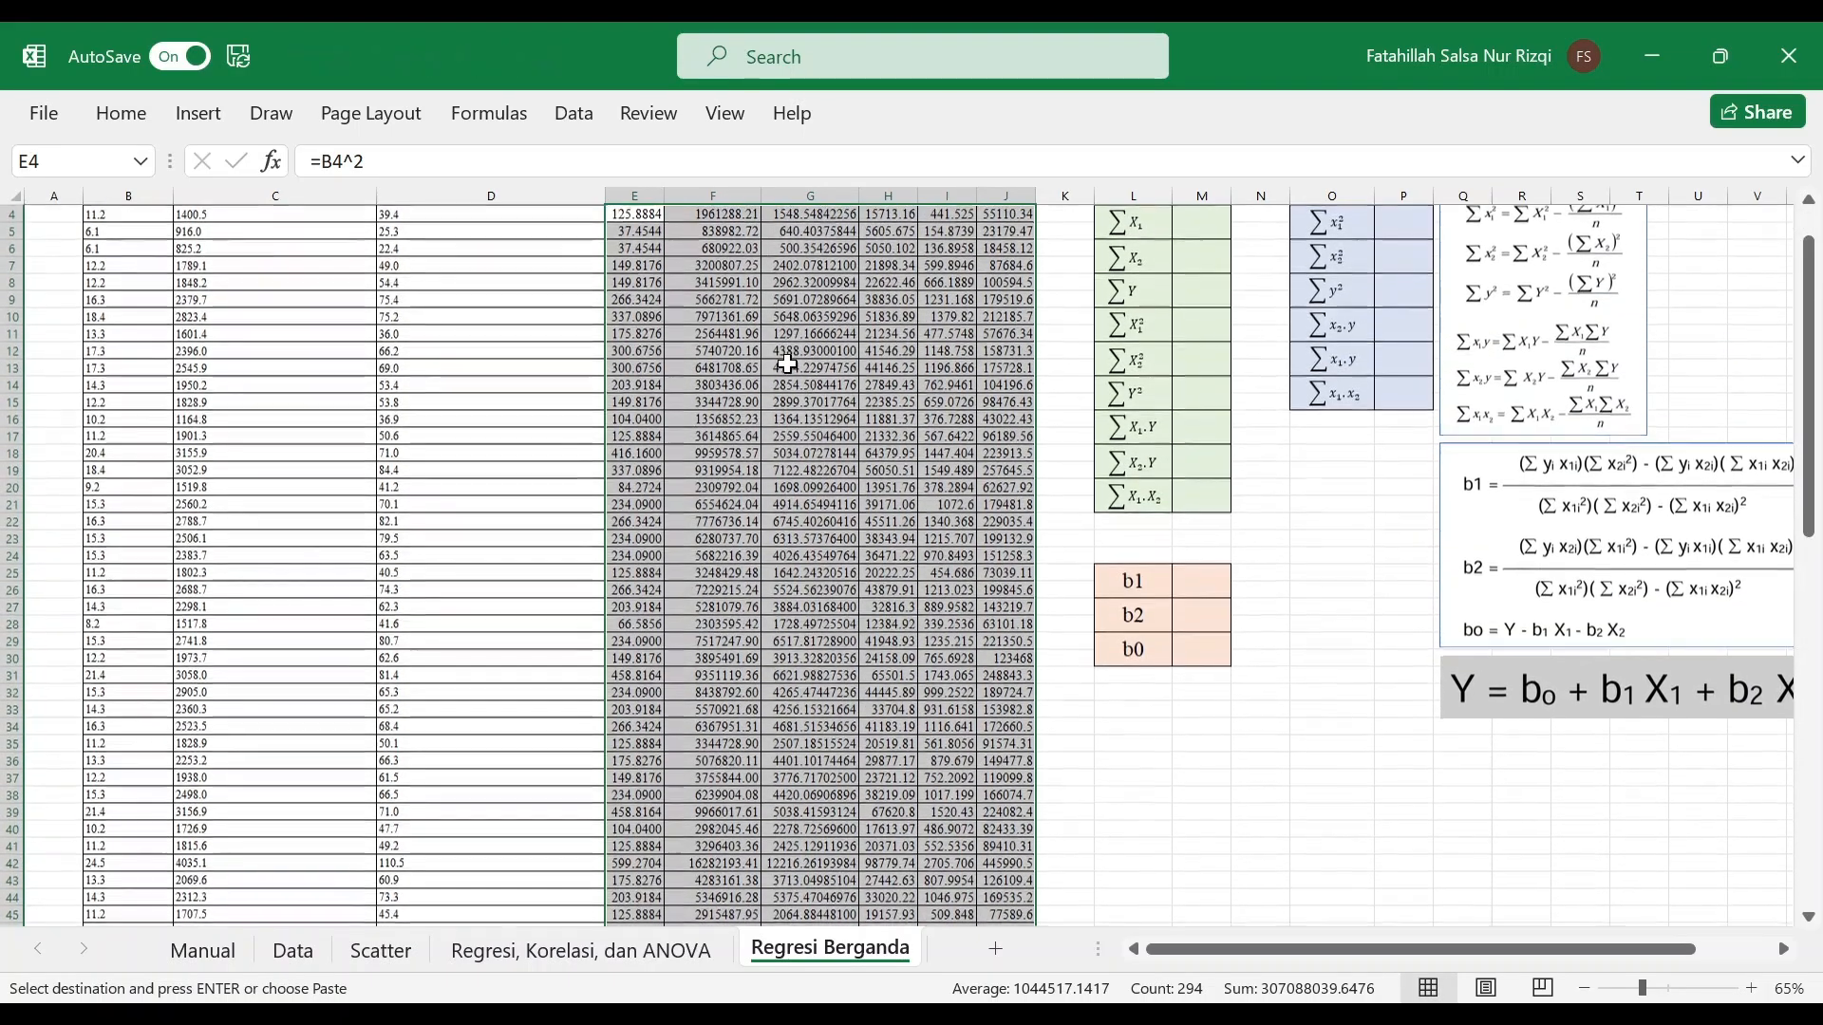
pyautogui.scroll(-10, 786, 364)
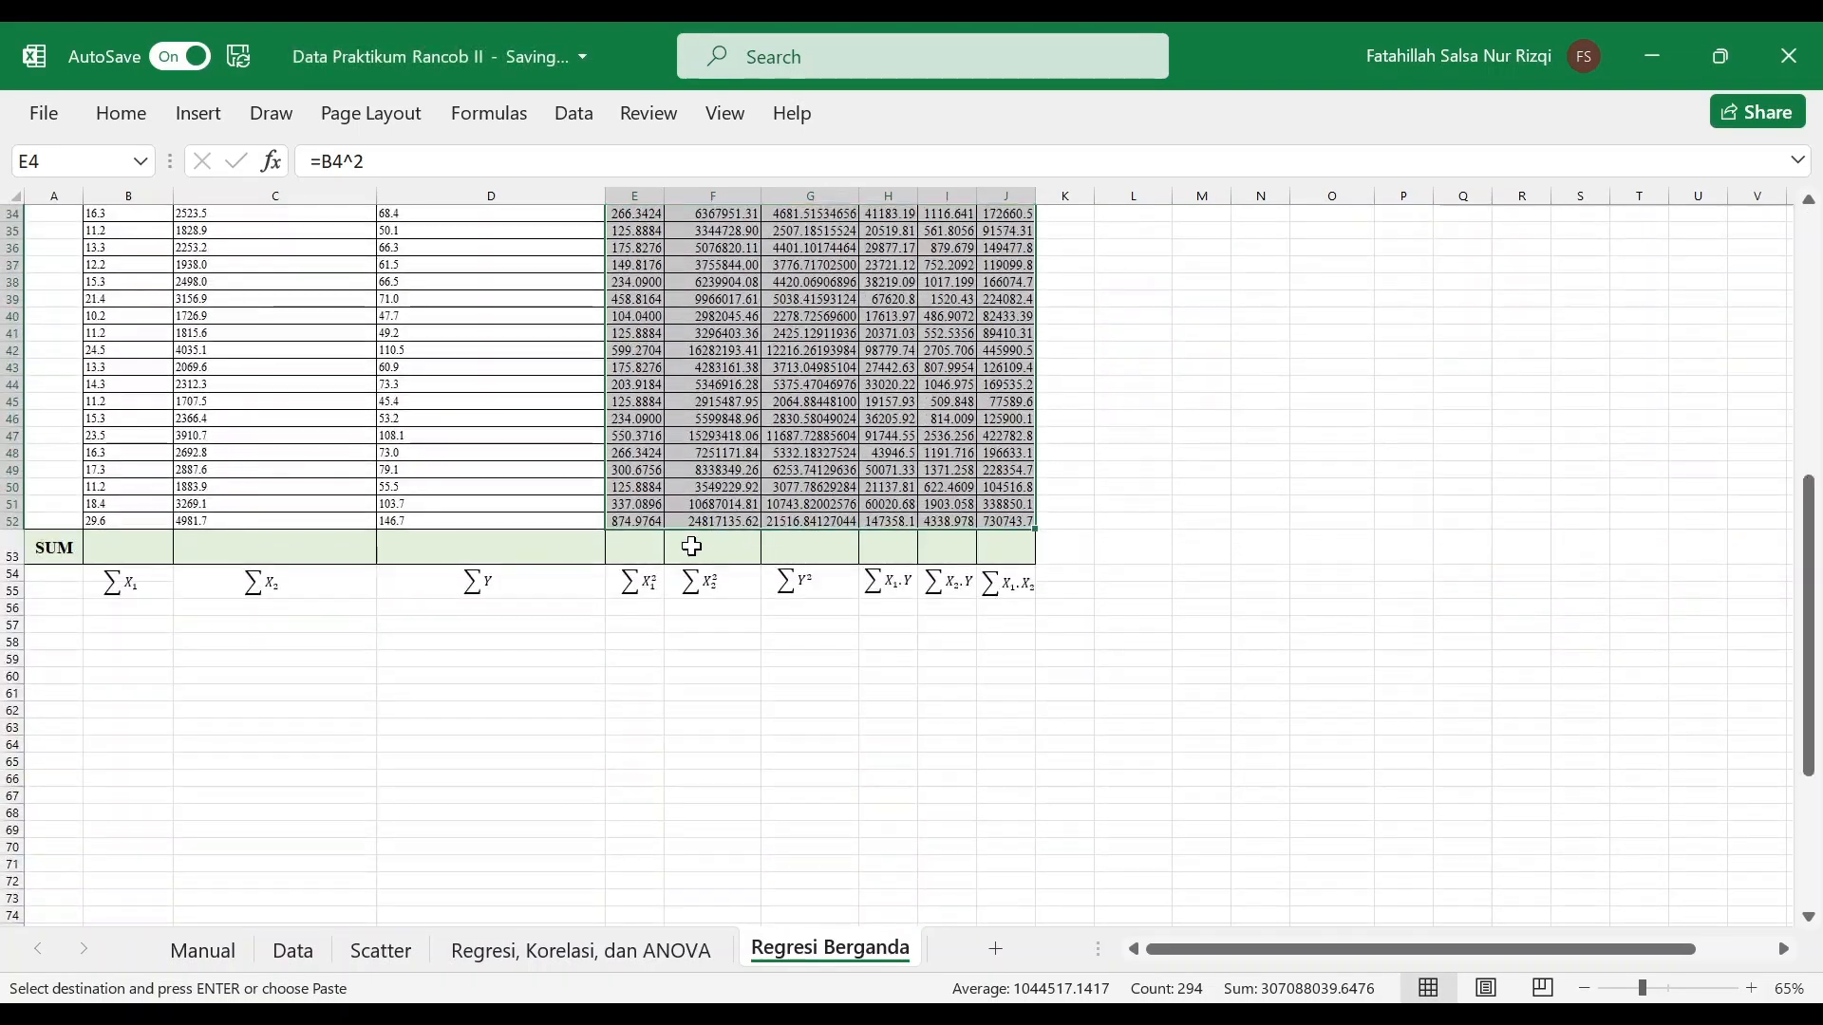
pyautogui.click(126, 577)
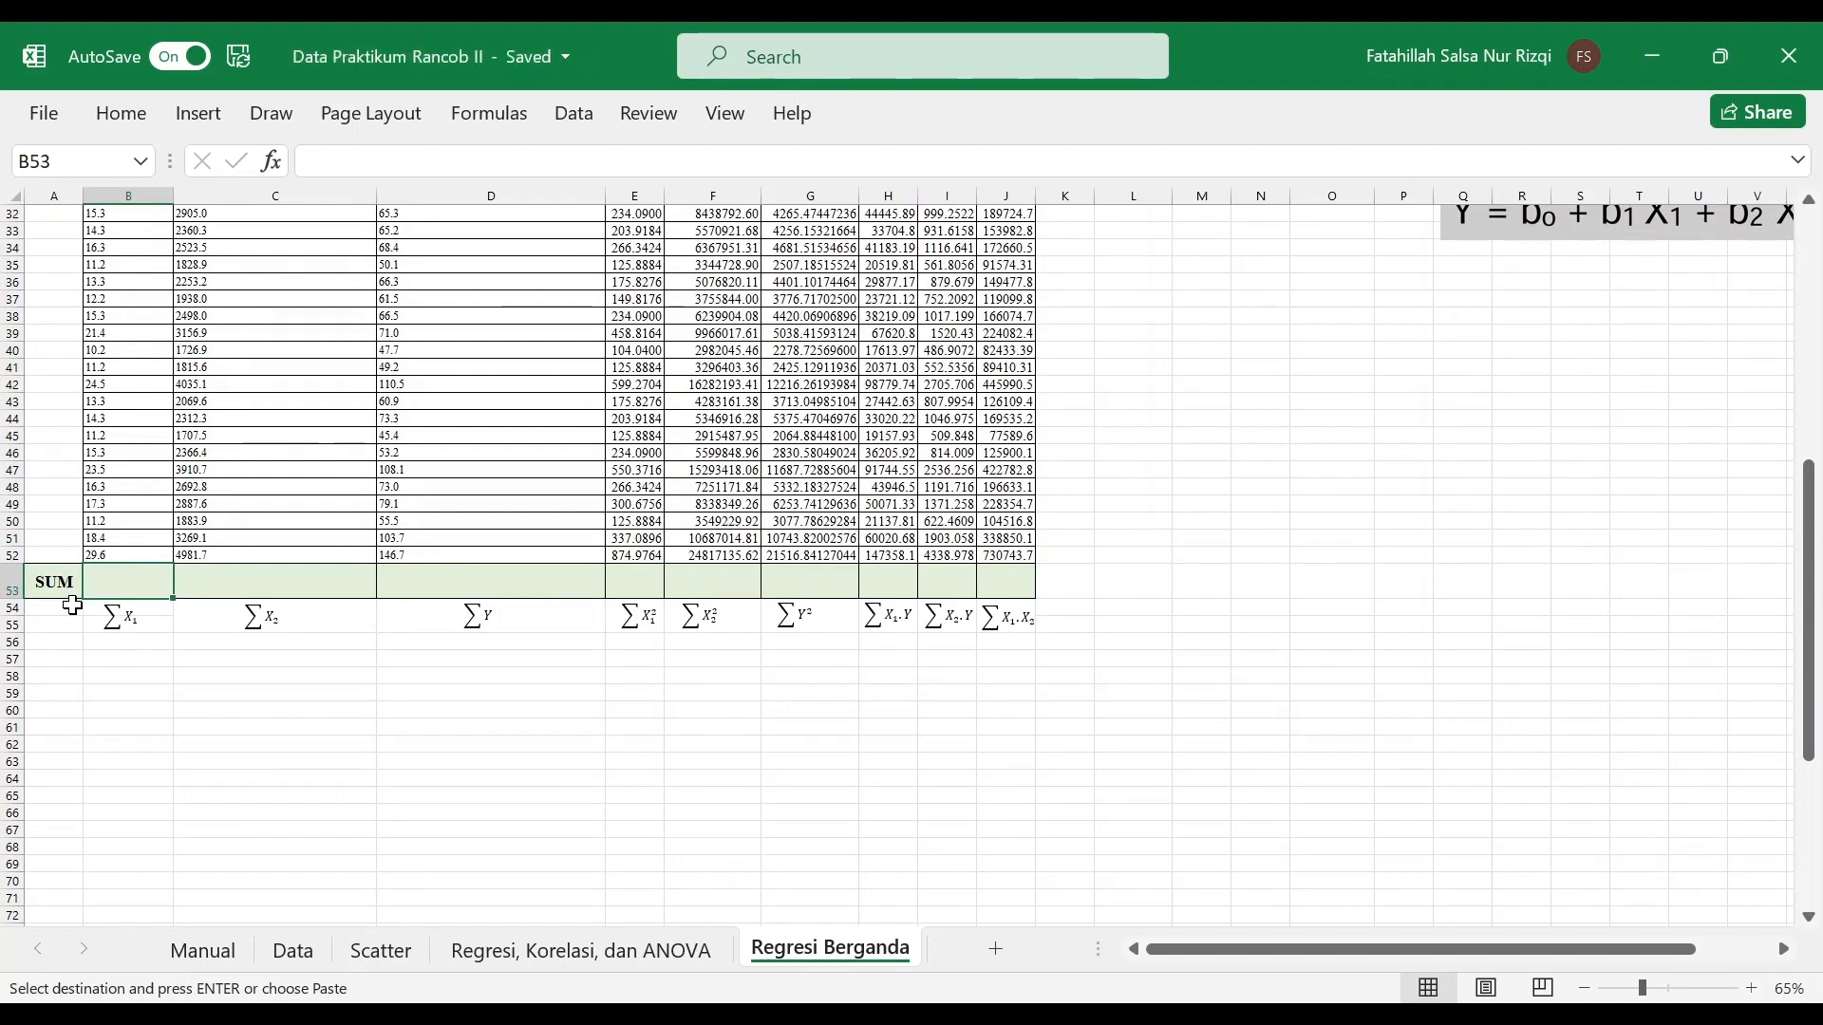
pyautogui.click(141, 614)
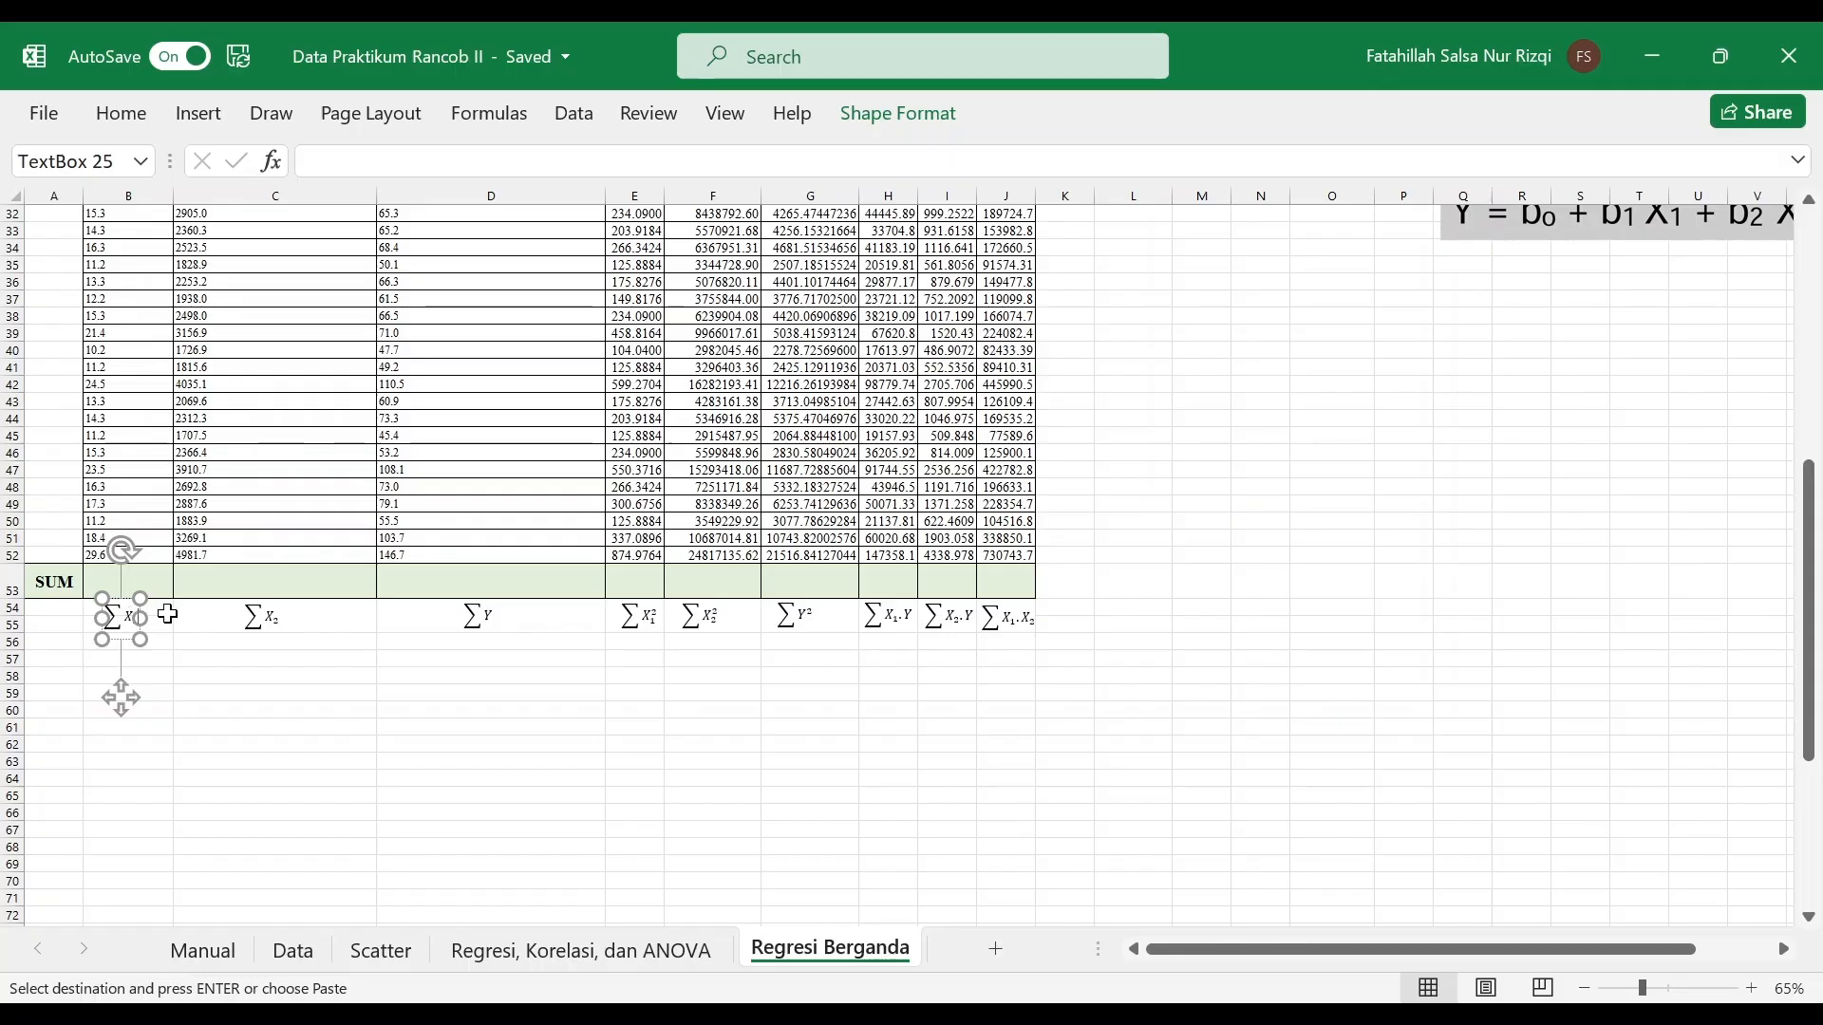
pyautogui.click(170, 617)
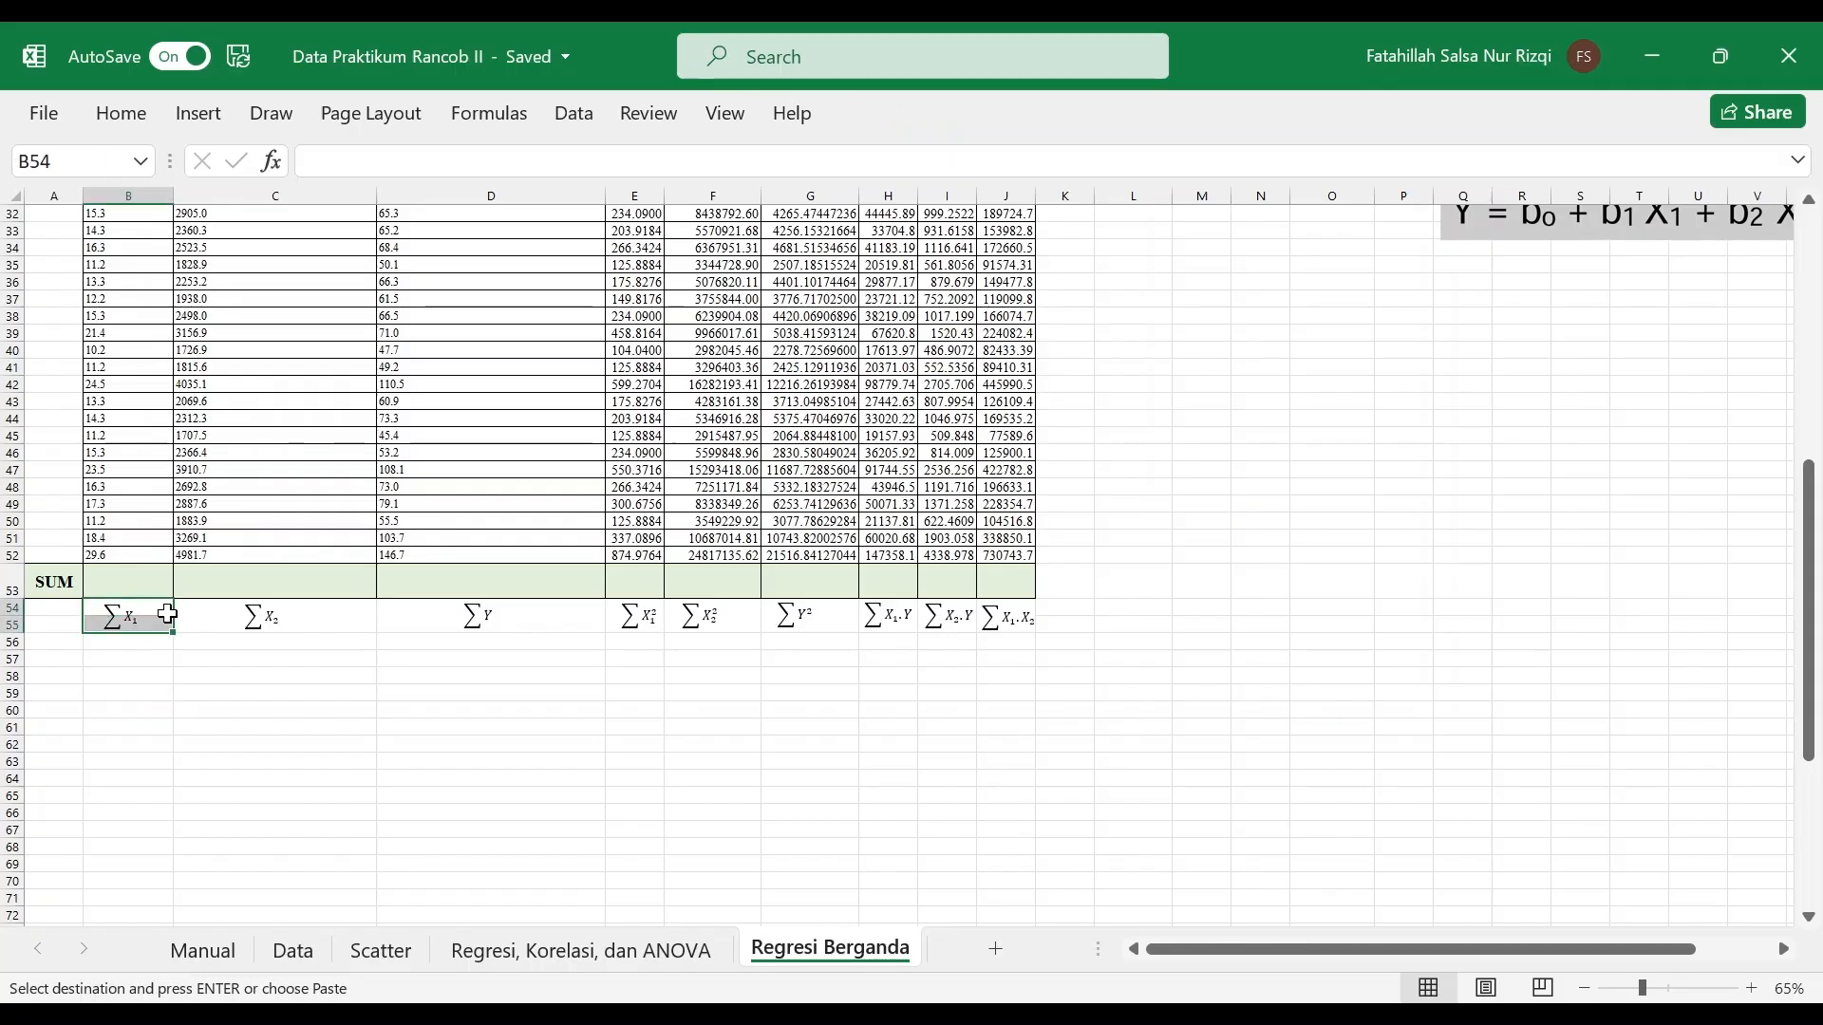
pyautogui.click(167, 615)
pyautogui.hotkey('shift', 'Down')
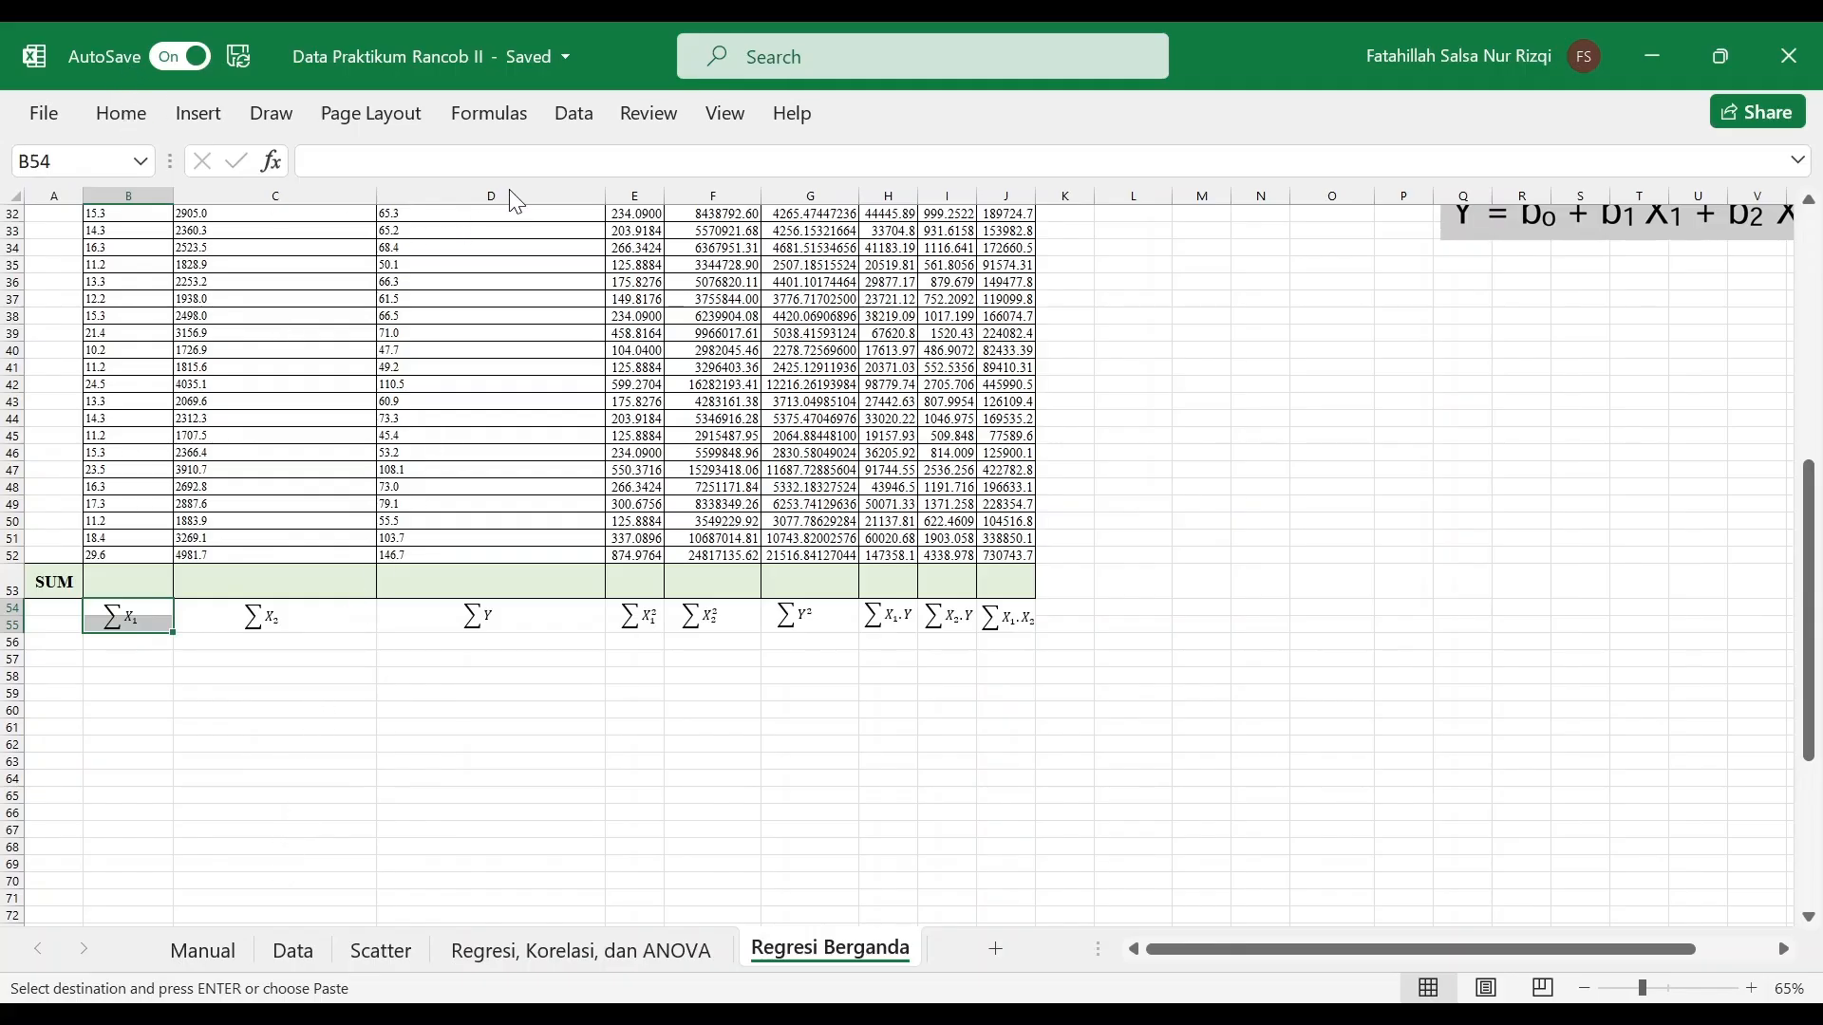
pyautogui.press('Escape')
pyautogui.click(202, 657)
# Enter the formula =SUM(B3:B52) in cell B53 of the SUM row to total the X1 values
pyautogui.click(138, 574)
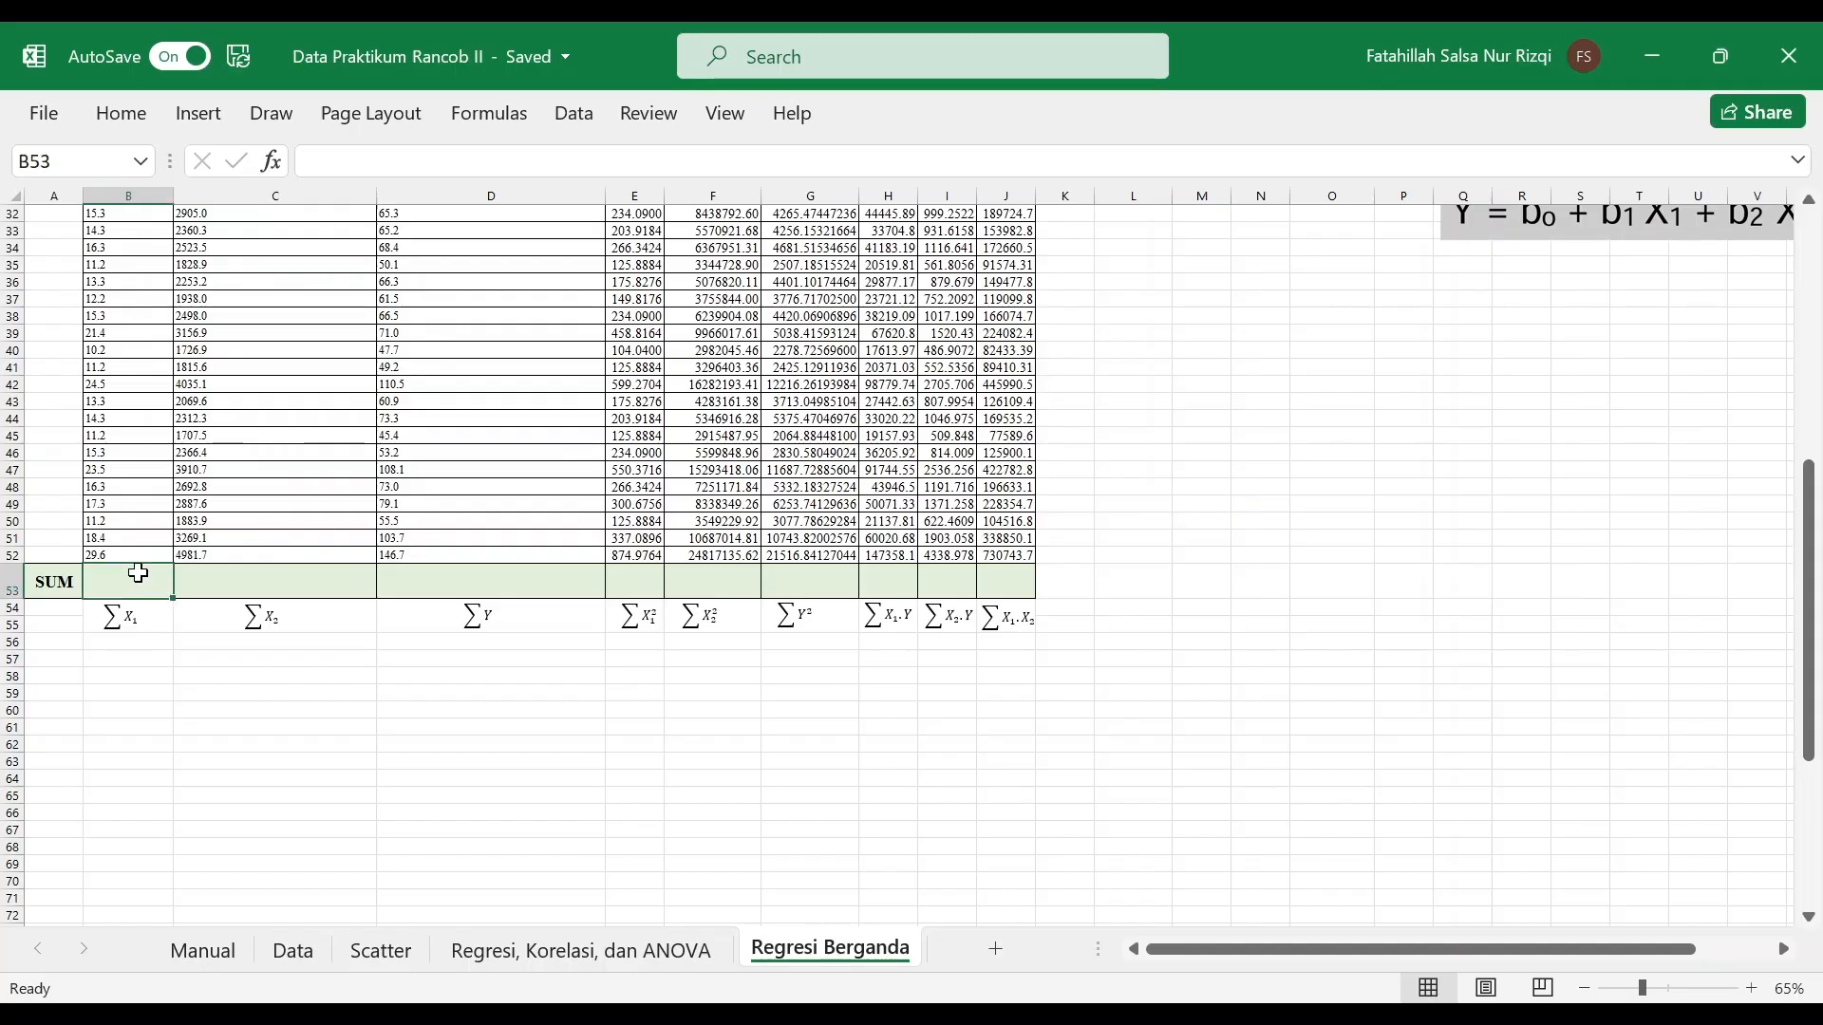
pyautogui.write('=sum(')
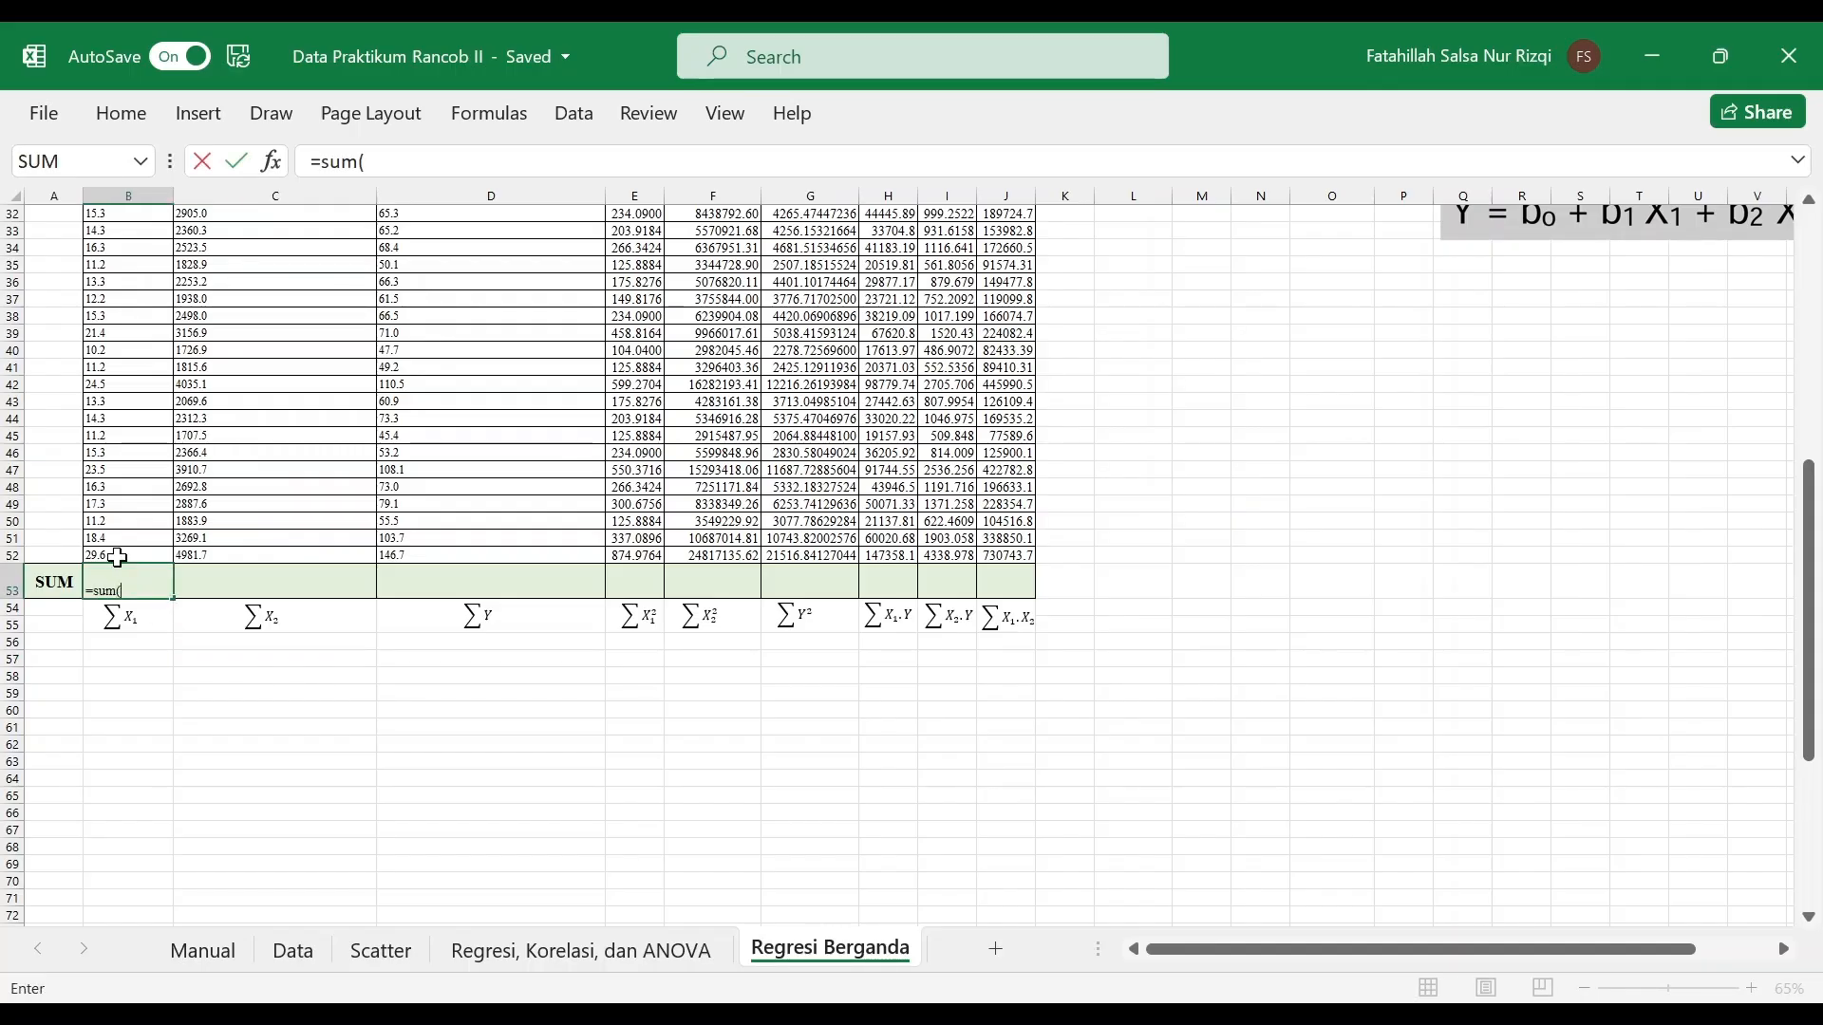
pyautogui.moveTo(122, 551); pyautogui.dragTo(128, 251)
pyautogui.press('Return')
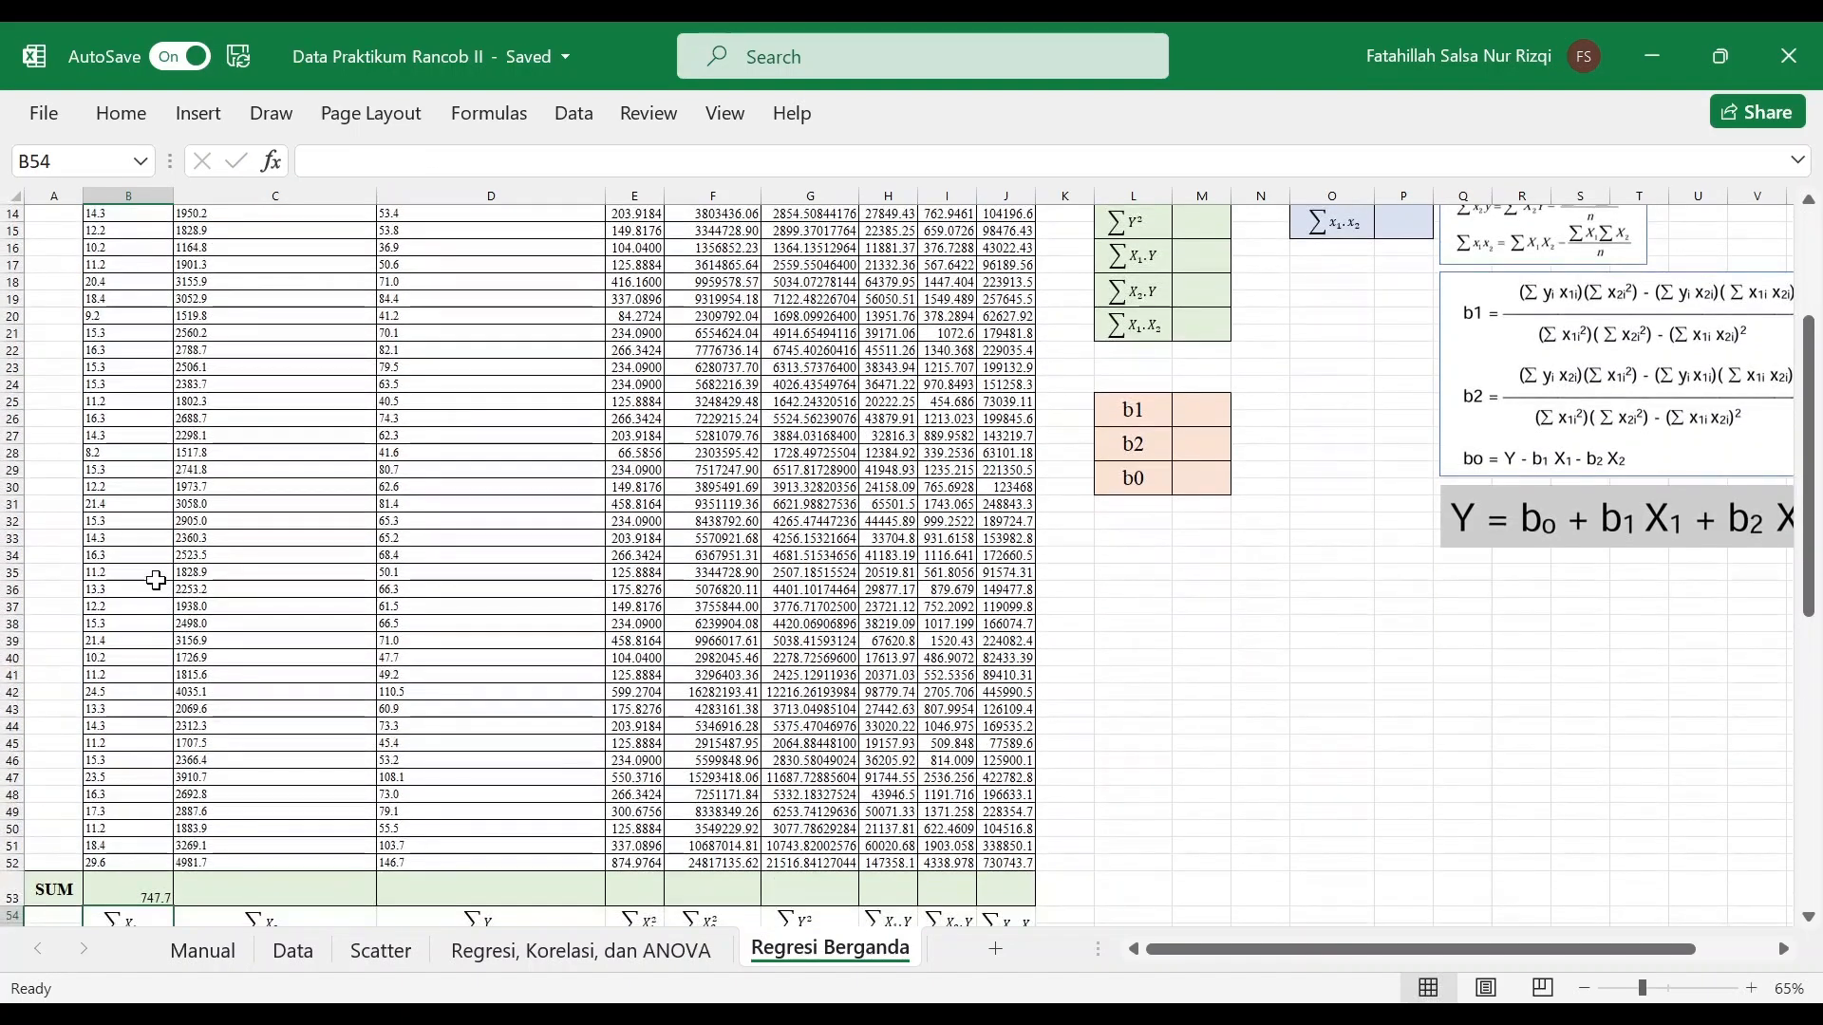
# Center the contents of the SUM row cells B53:J53 horizontally and vertically
pyautogui.click(147, 890)
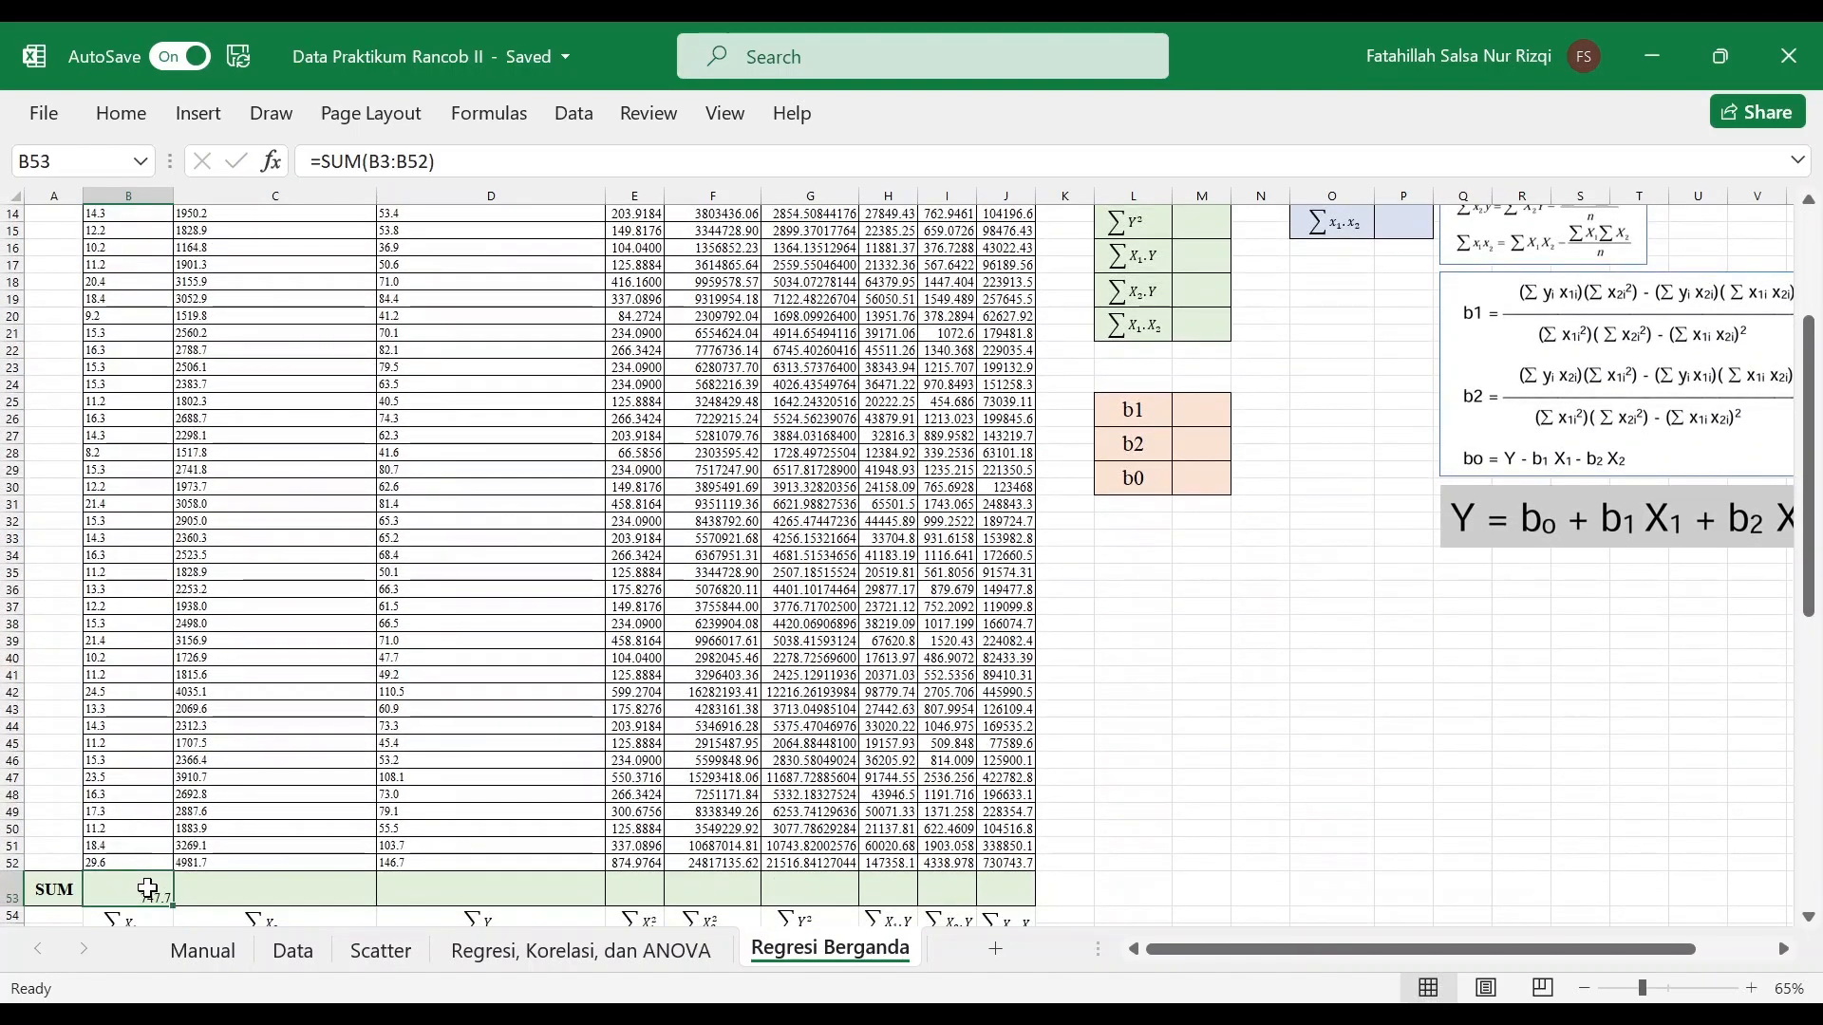
pyautogui.hotkey('shift', 'Right')
pyautogui.hotkey('shift', 'Right')
pyautogui.hotkey('shift', 'Right')
pyautogui.hotkey('shift', 'Right')
pyautogui.hotkey('shift', 'Right')
pyautogui.hotkey('shift', 'Right')
pyautogui.hotkey('shift', 'Right')
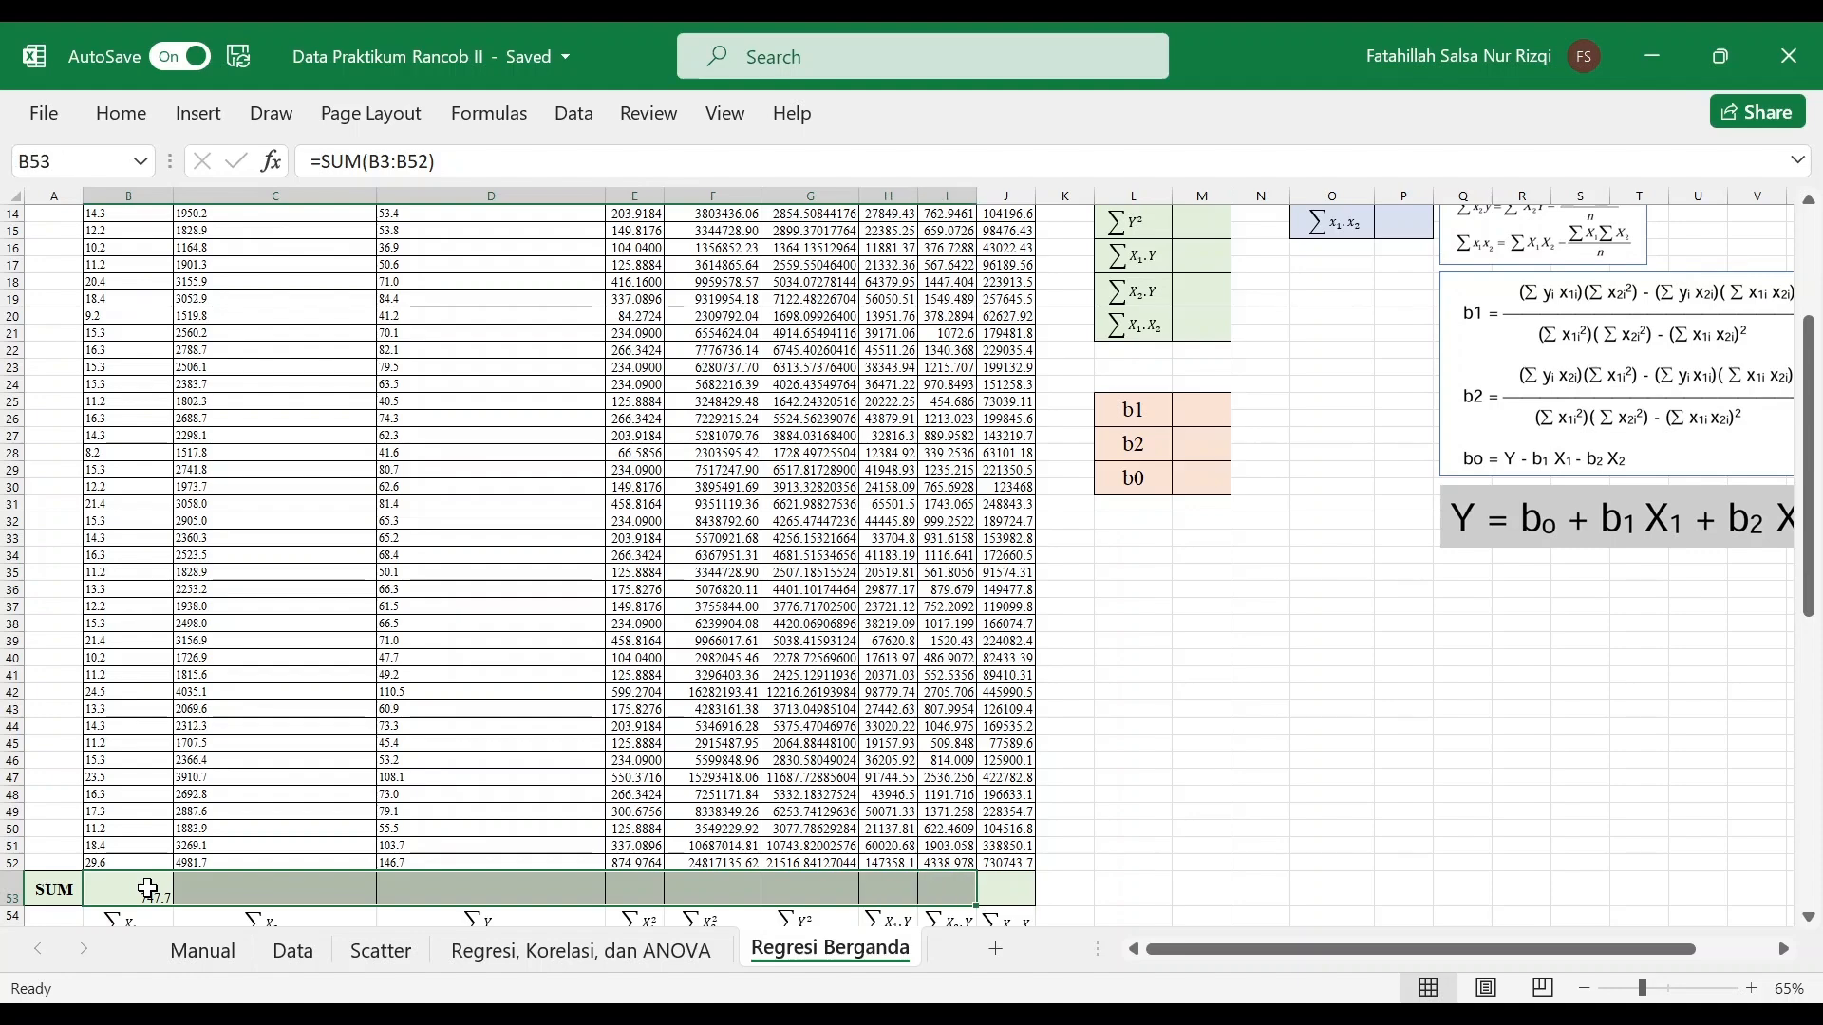
pyautogui.hotkey('shift', 'Right')
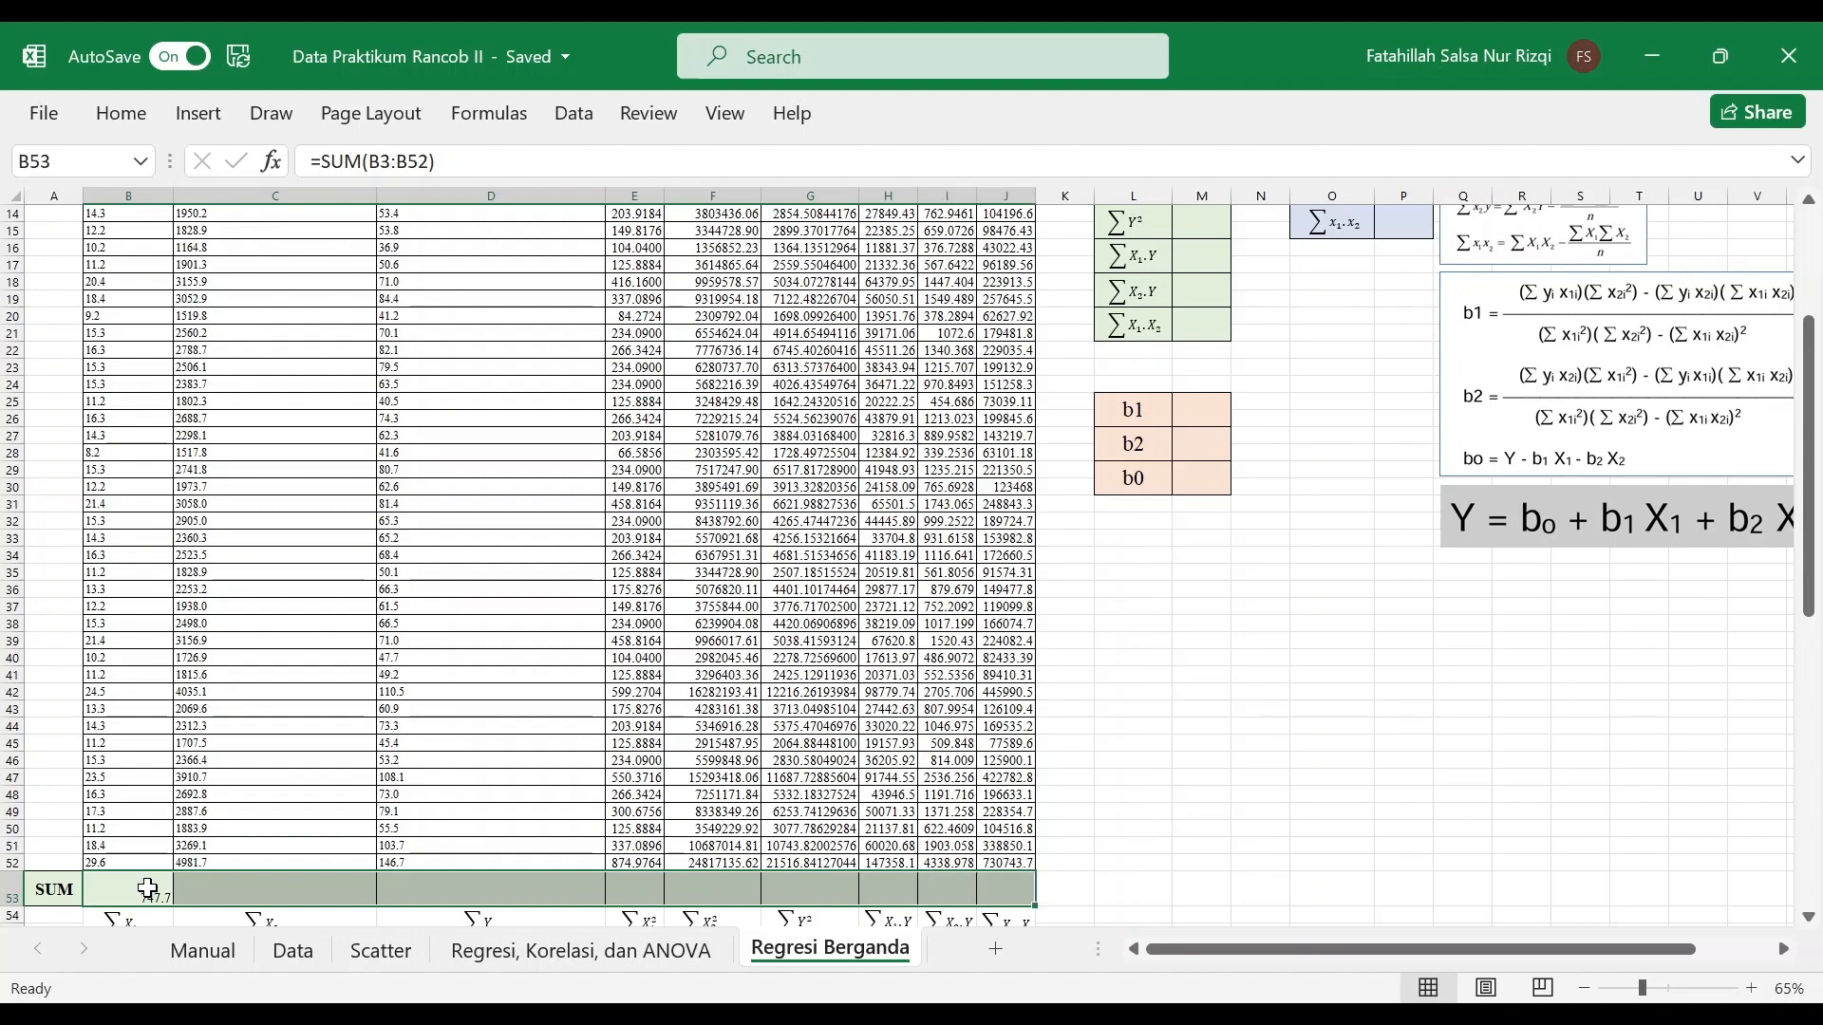
pyautogui.click(226, 967)
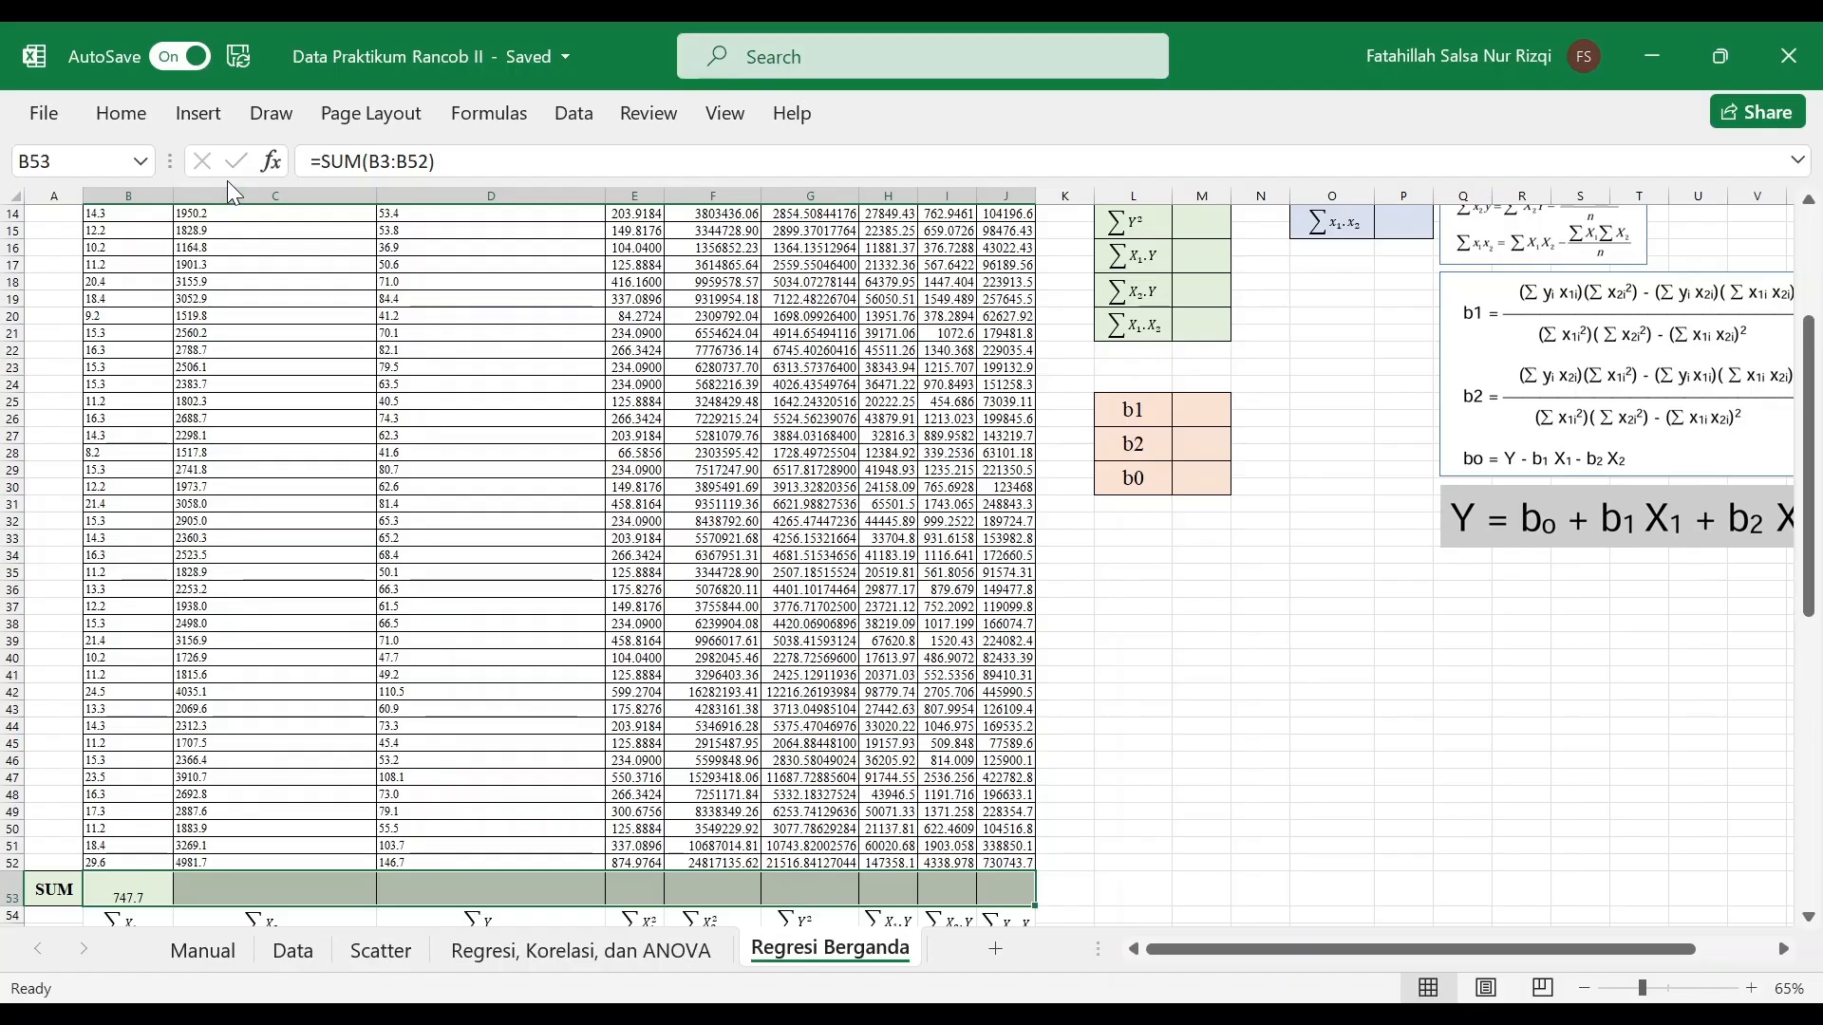
pyautogui.click(146, 119)
pyautogui.scroll(-3, 513, 753)
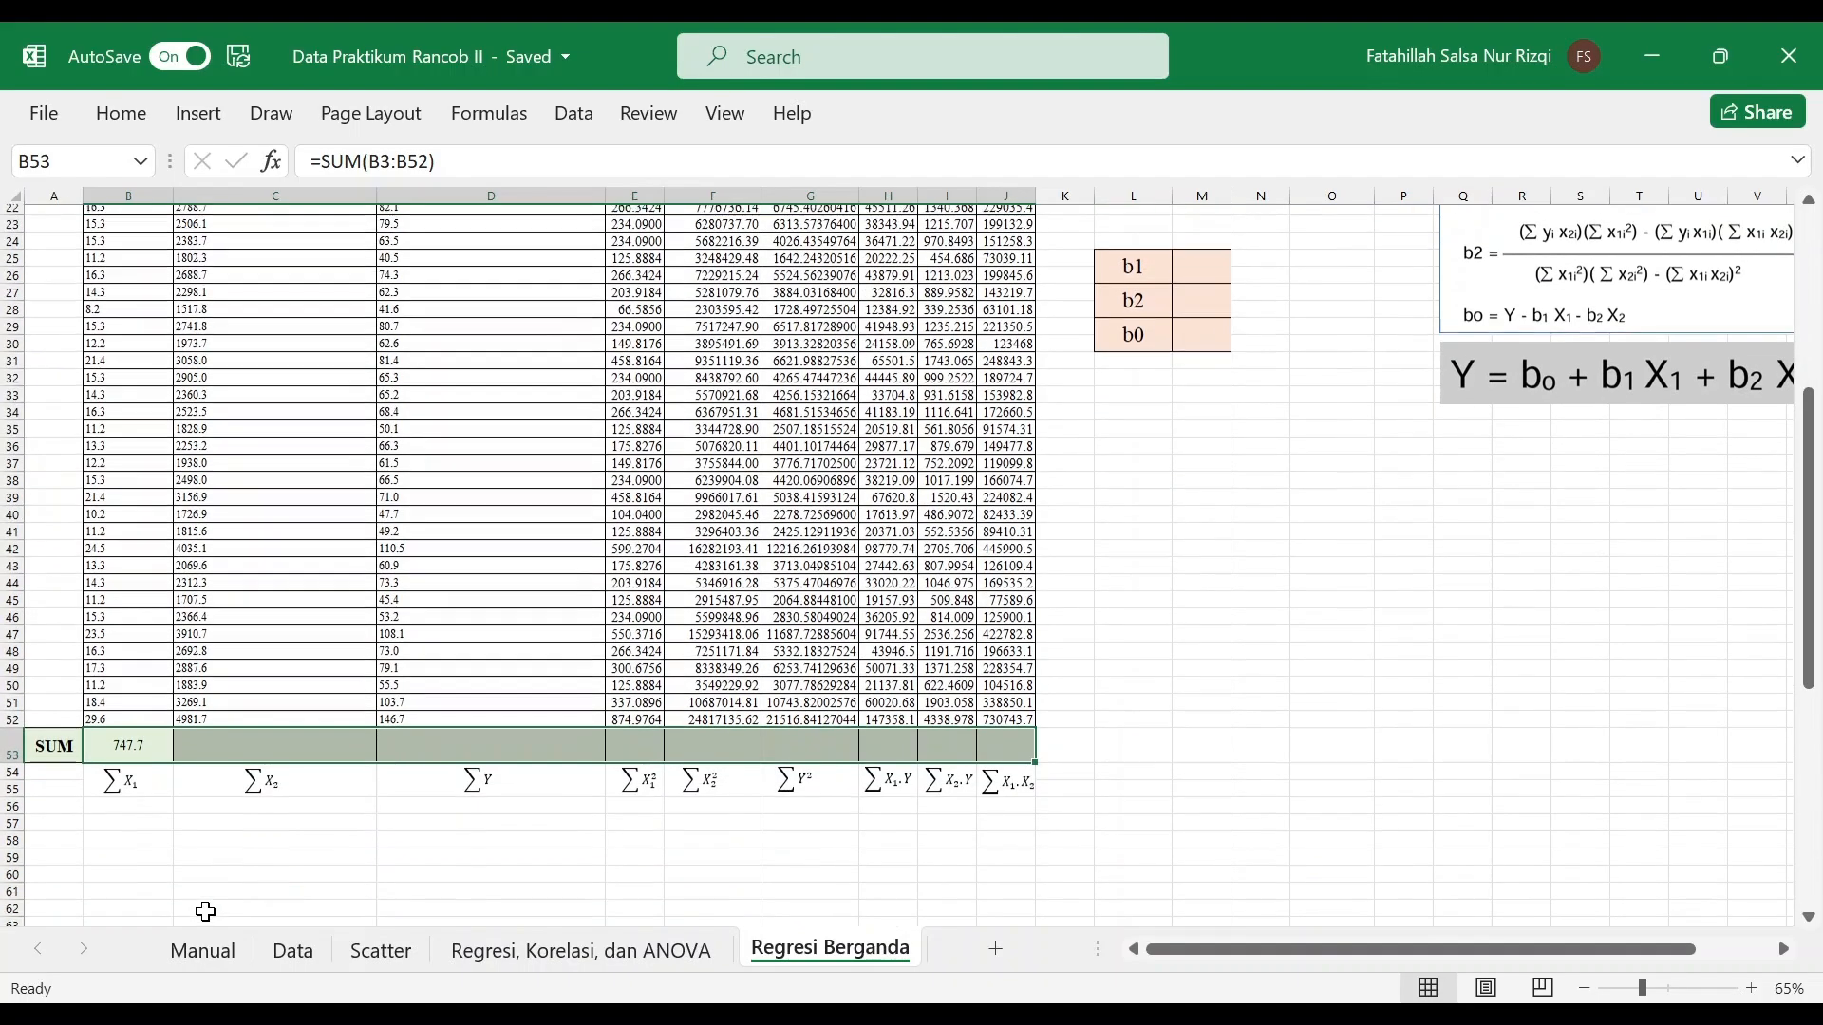
pyautogui.click(137, 747)
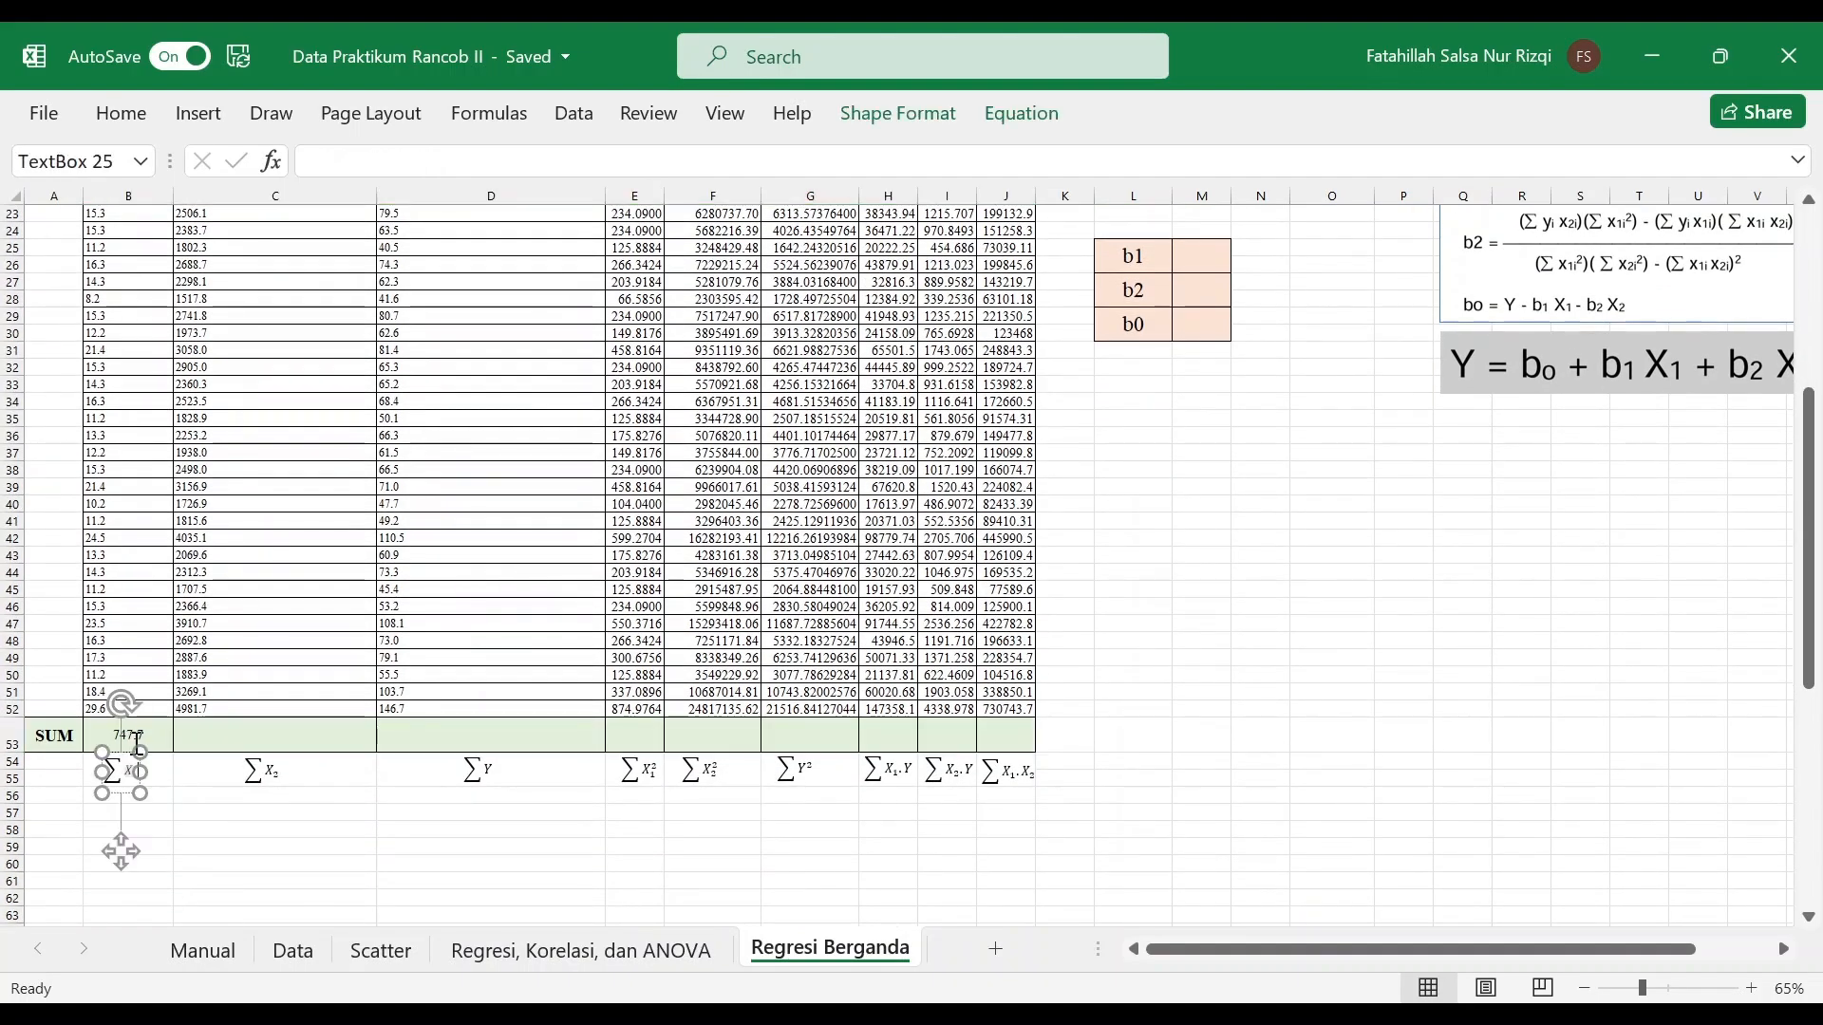
# Copy the SUM formula in B53 across the rest of the SUM row, C53:J53
pyautogui.click(144, 739)
pyautogui.hotkey('ctrl', 'c')
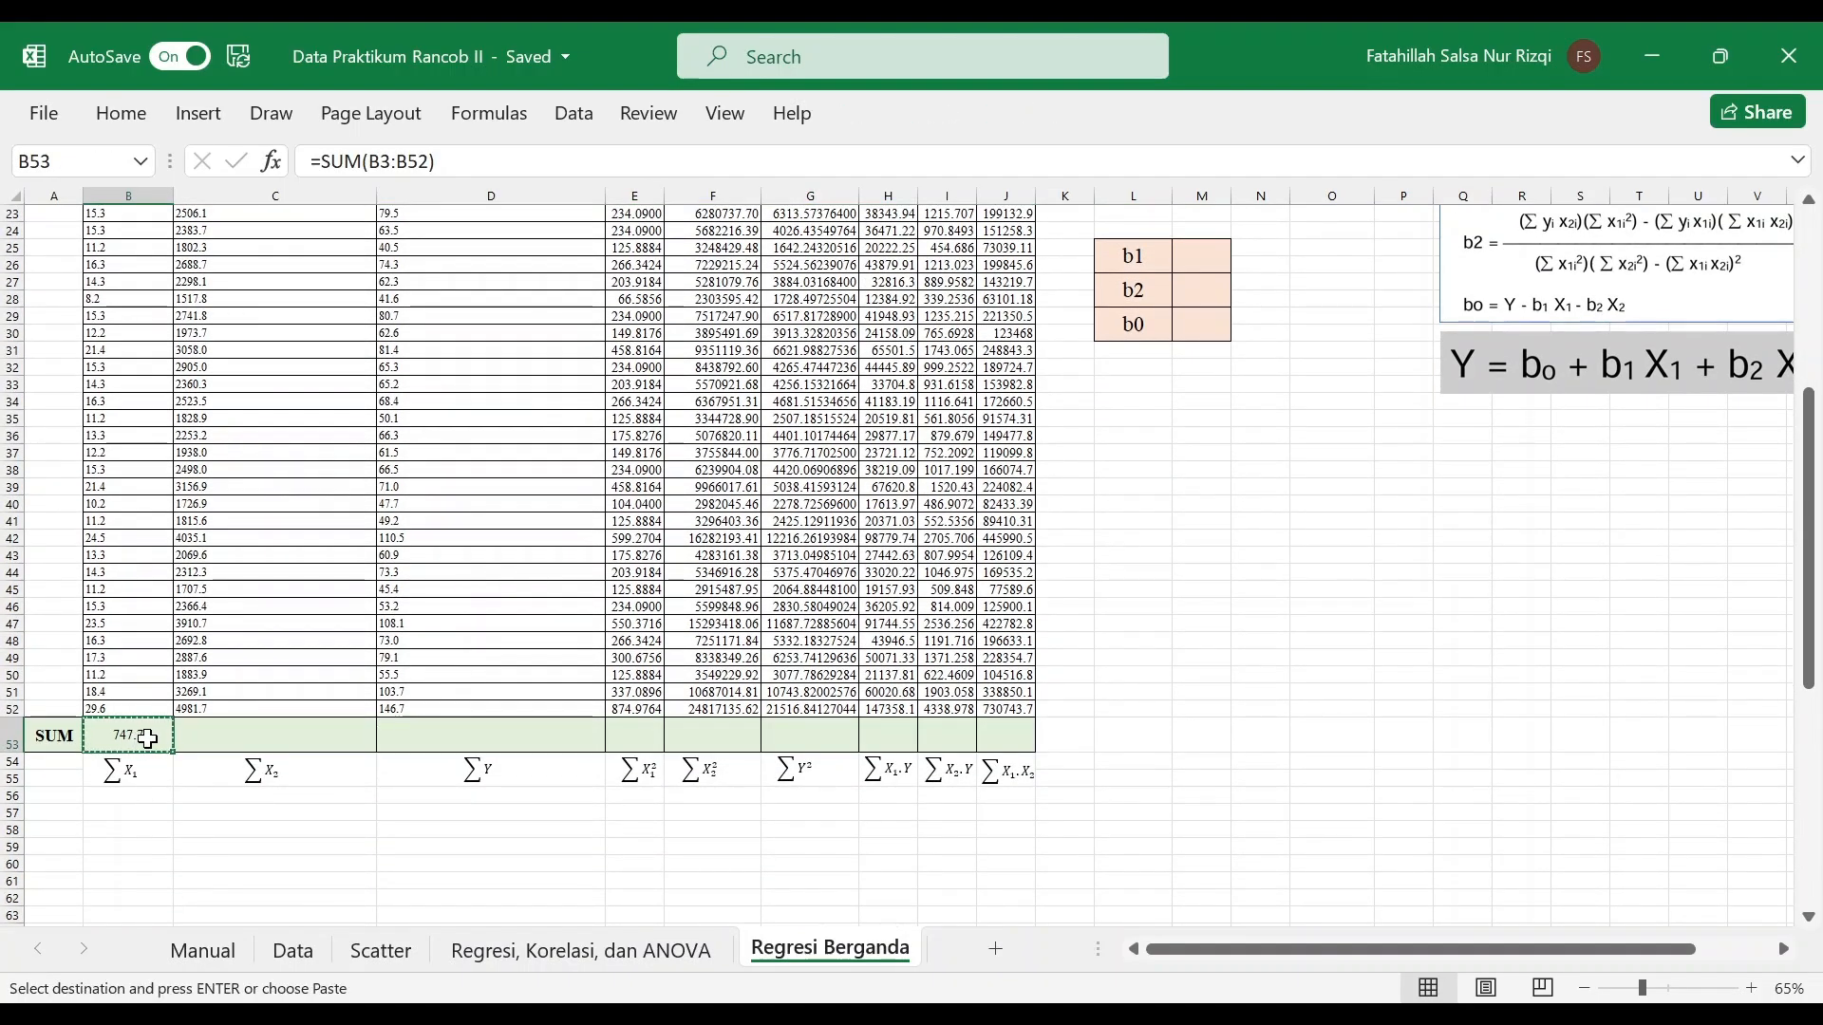
pyautogui.press('Right')
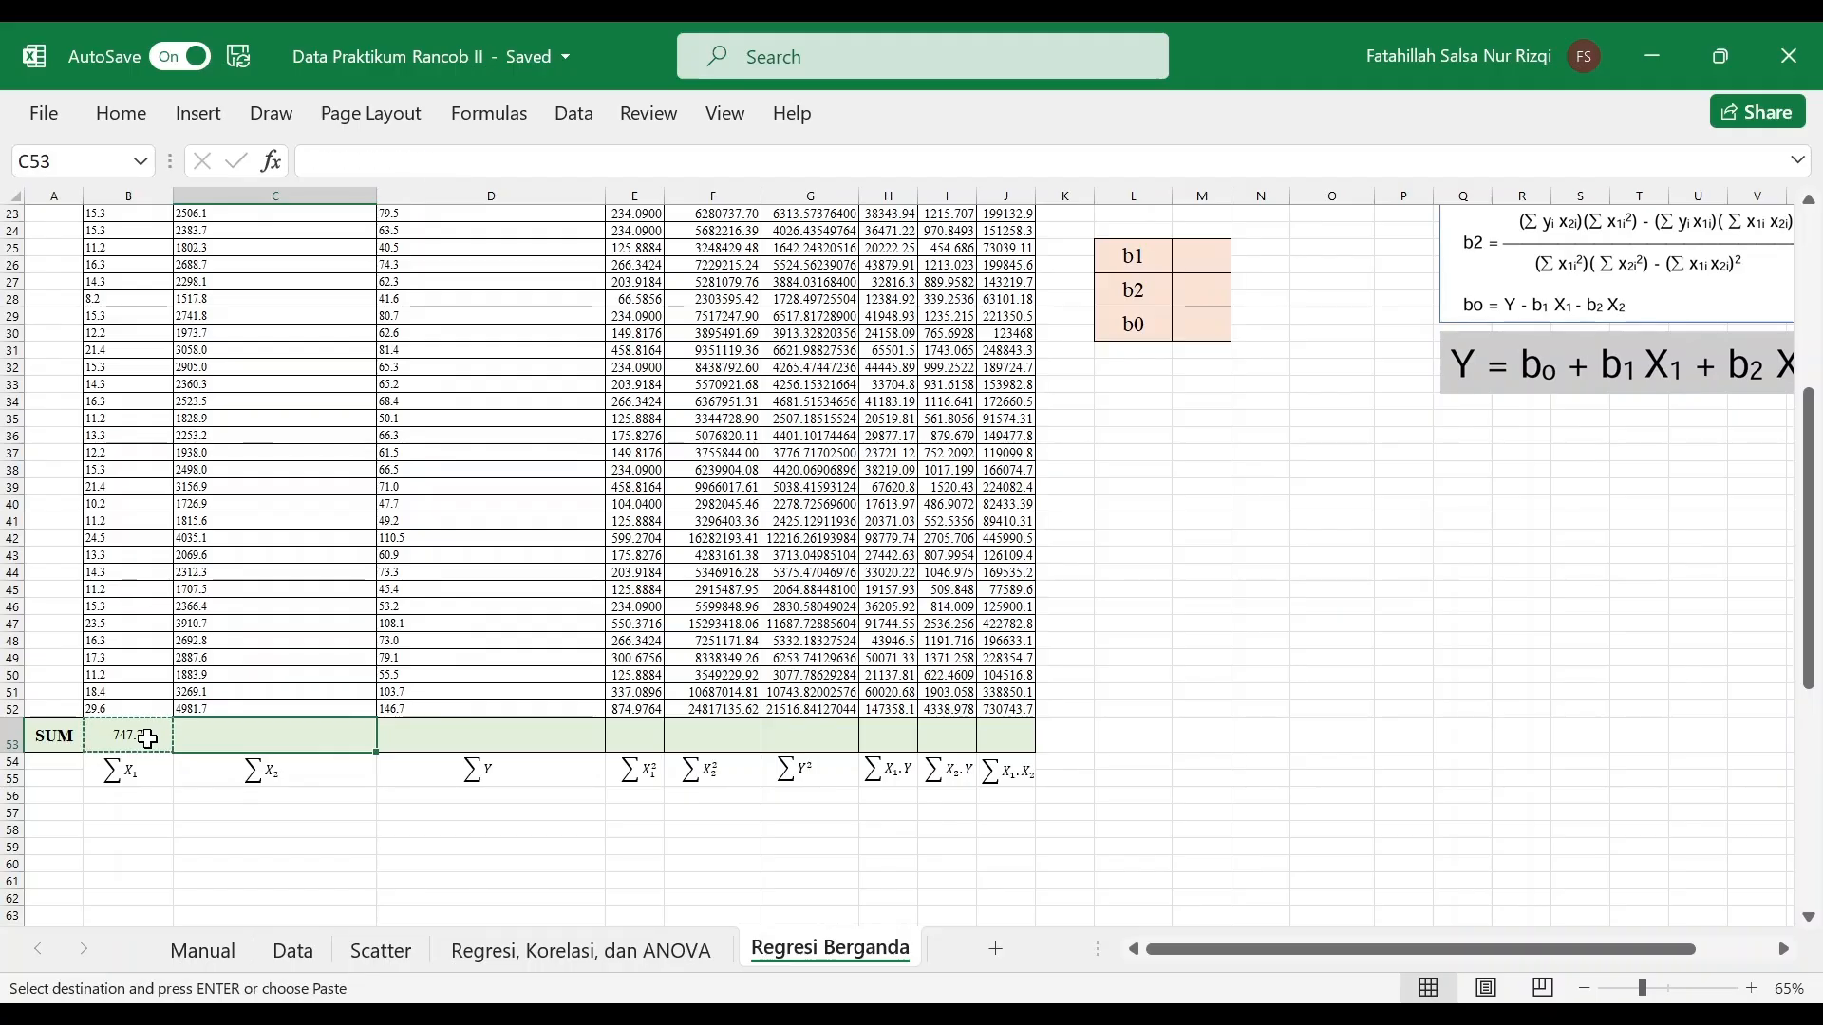
pyautogui.hotkey('shift', 'Right')
pyautogui.hotkey('shift', 'Right')
pyautogui.hotkey('shift', 'Right')
pyautogui.hotkey('shift', 'Right')
pyautogui.hotkey('shift', 'Right')
pyautogui.hotkey('shift', 'Right')
pyautogui.hotkey('shift', 'Right')
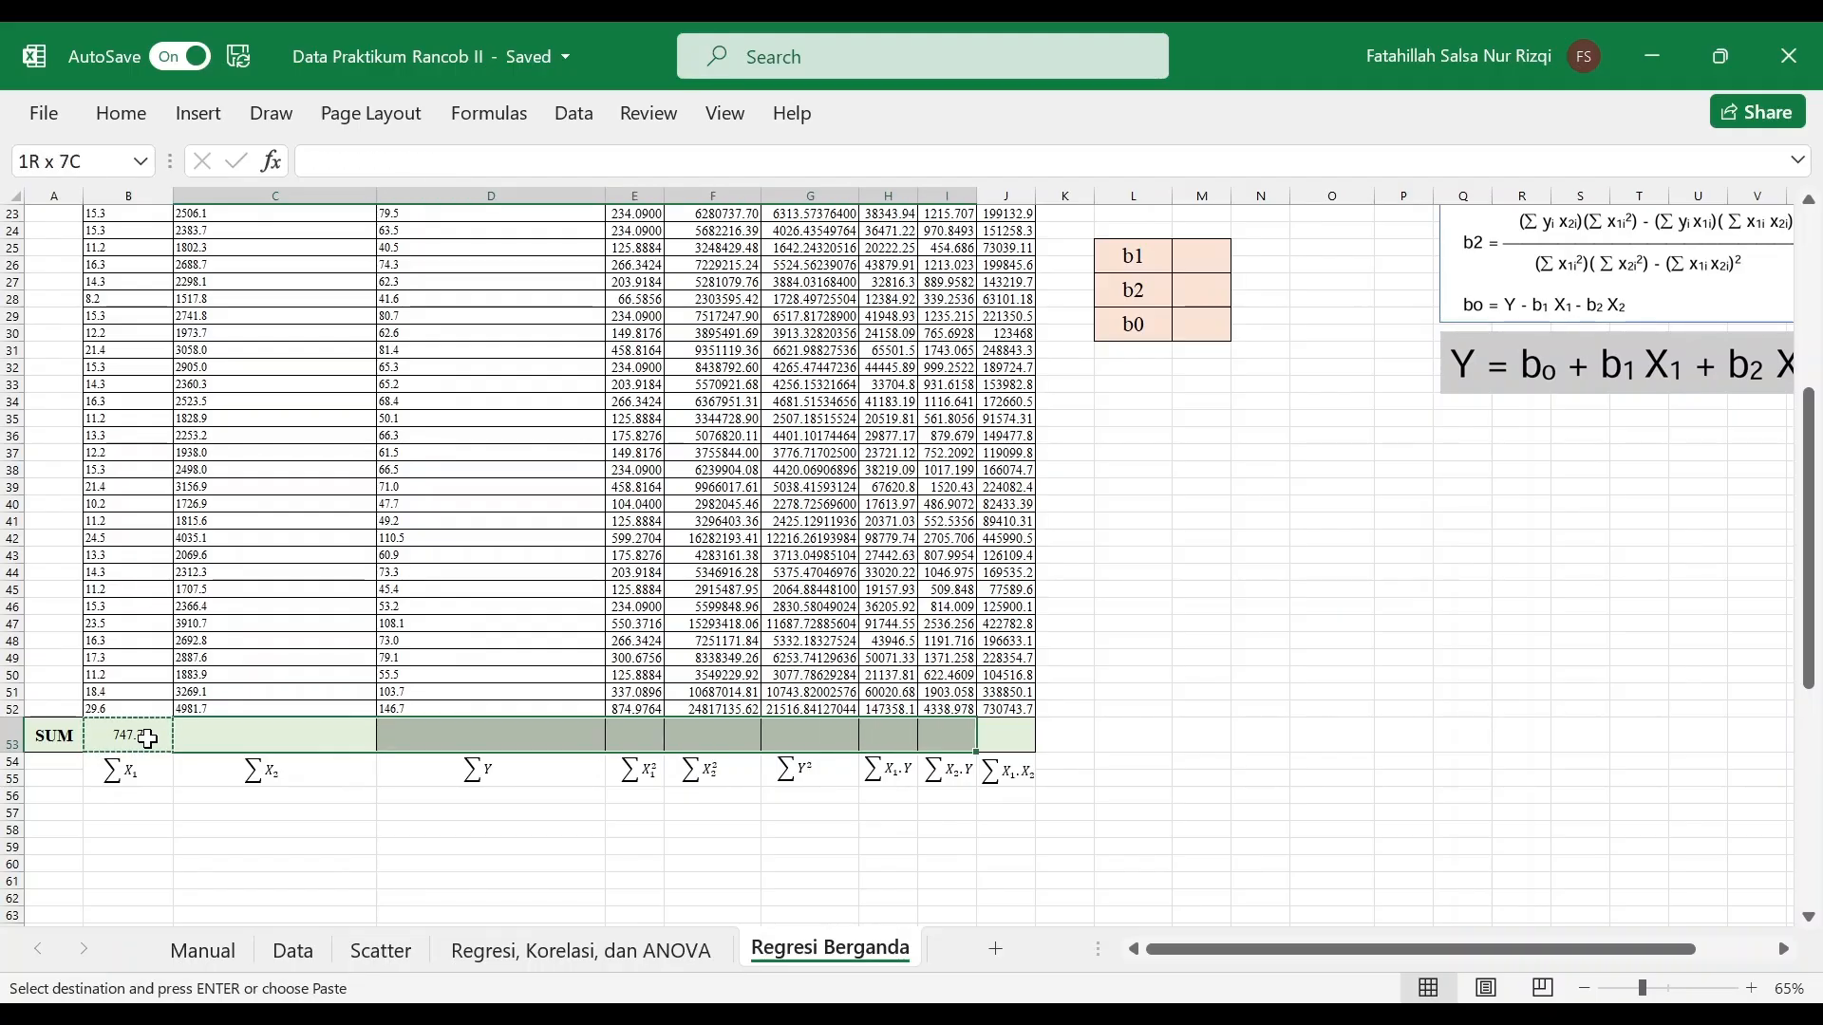
pyautogui.hotkey('ctrl', 'v')
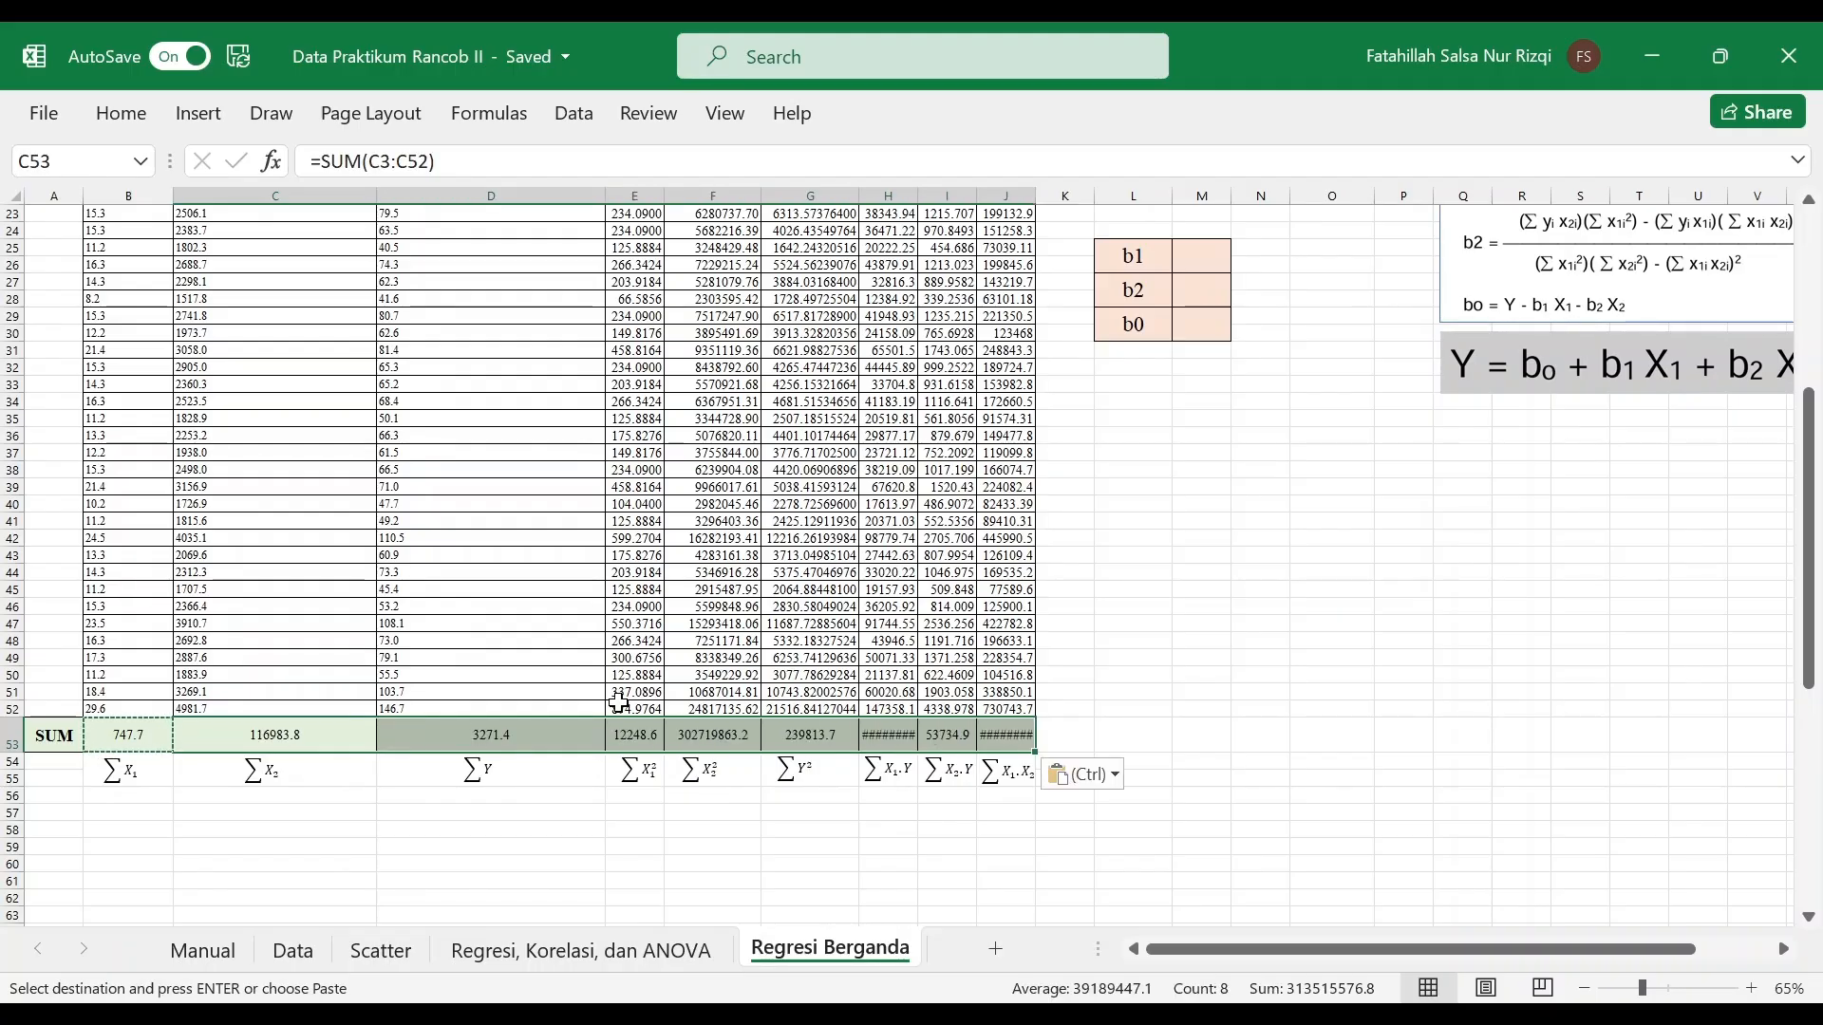
# Widen columns H and J enough to display their SUM row totals in full
pyautogui.moveTo(920, 196); pyautogui.dragTo(942, 196)
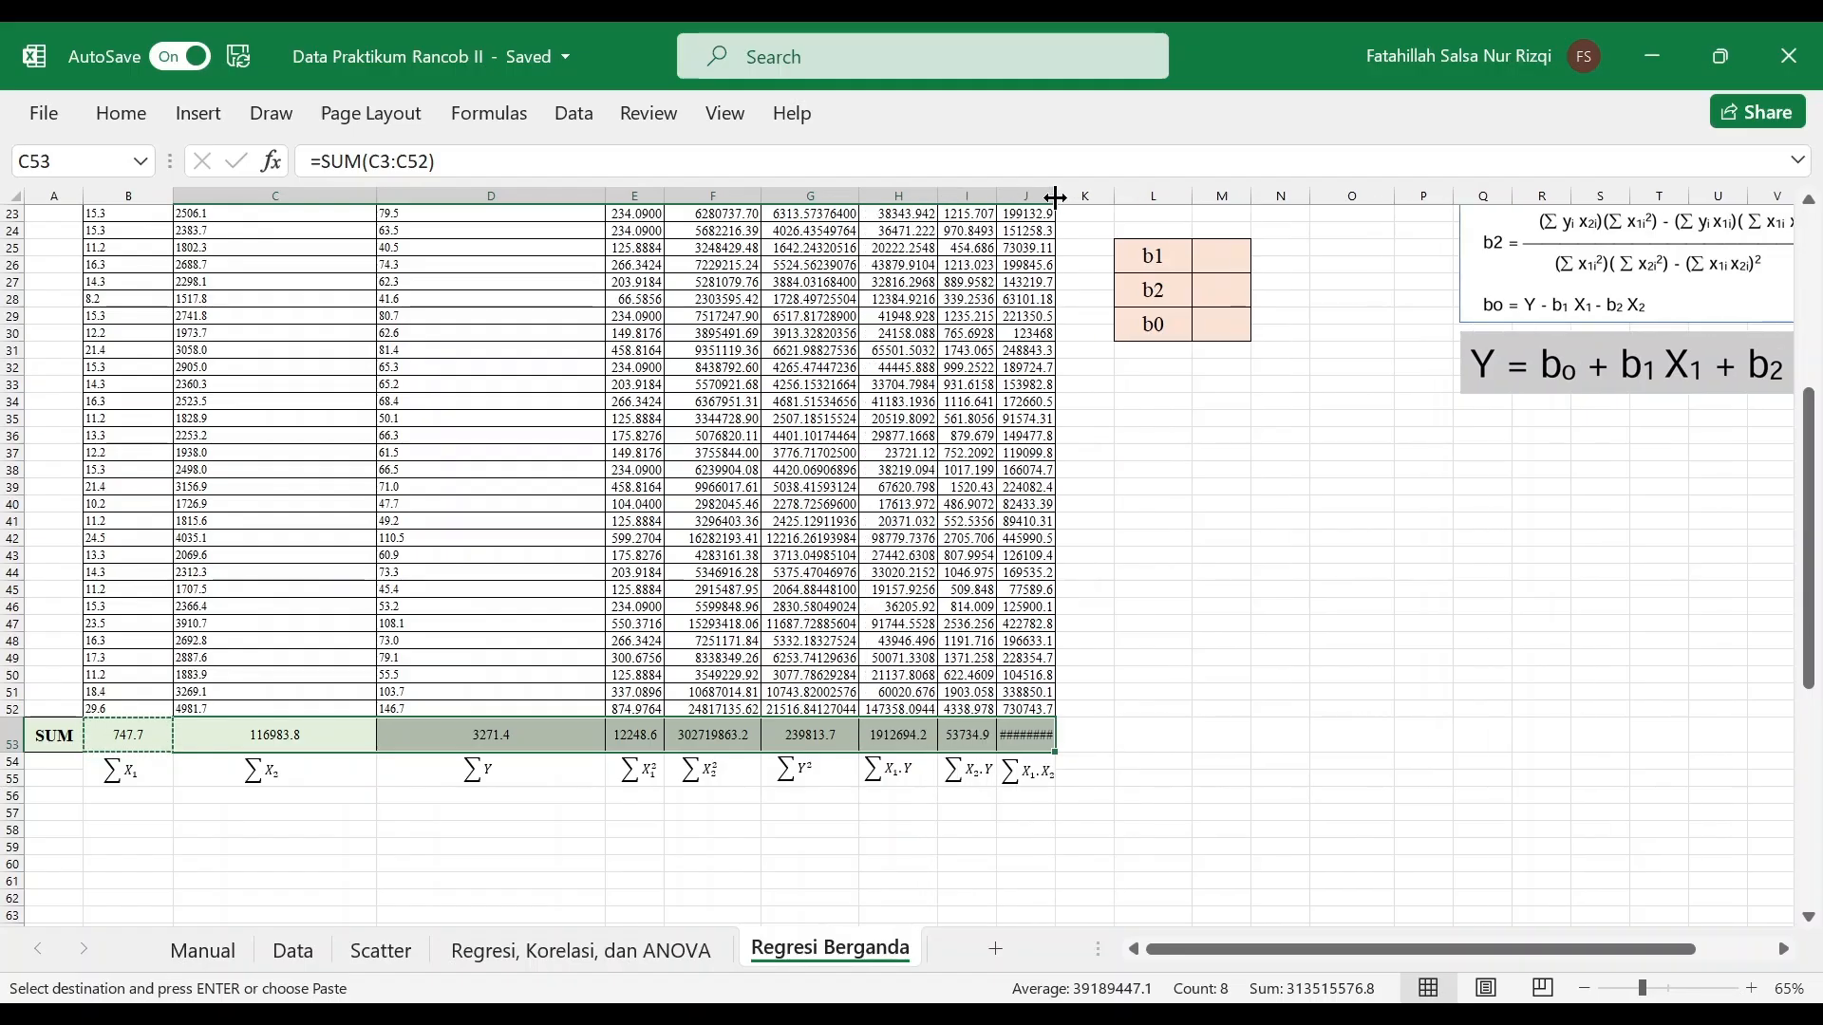
pyautogui.moveTo(1056, 196); pyautogui.dragTo(1077, 196)
pyautogui.scroll(3, 1099, 535)
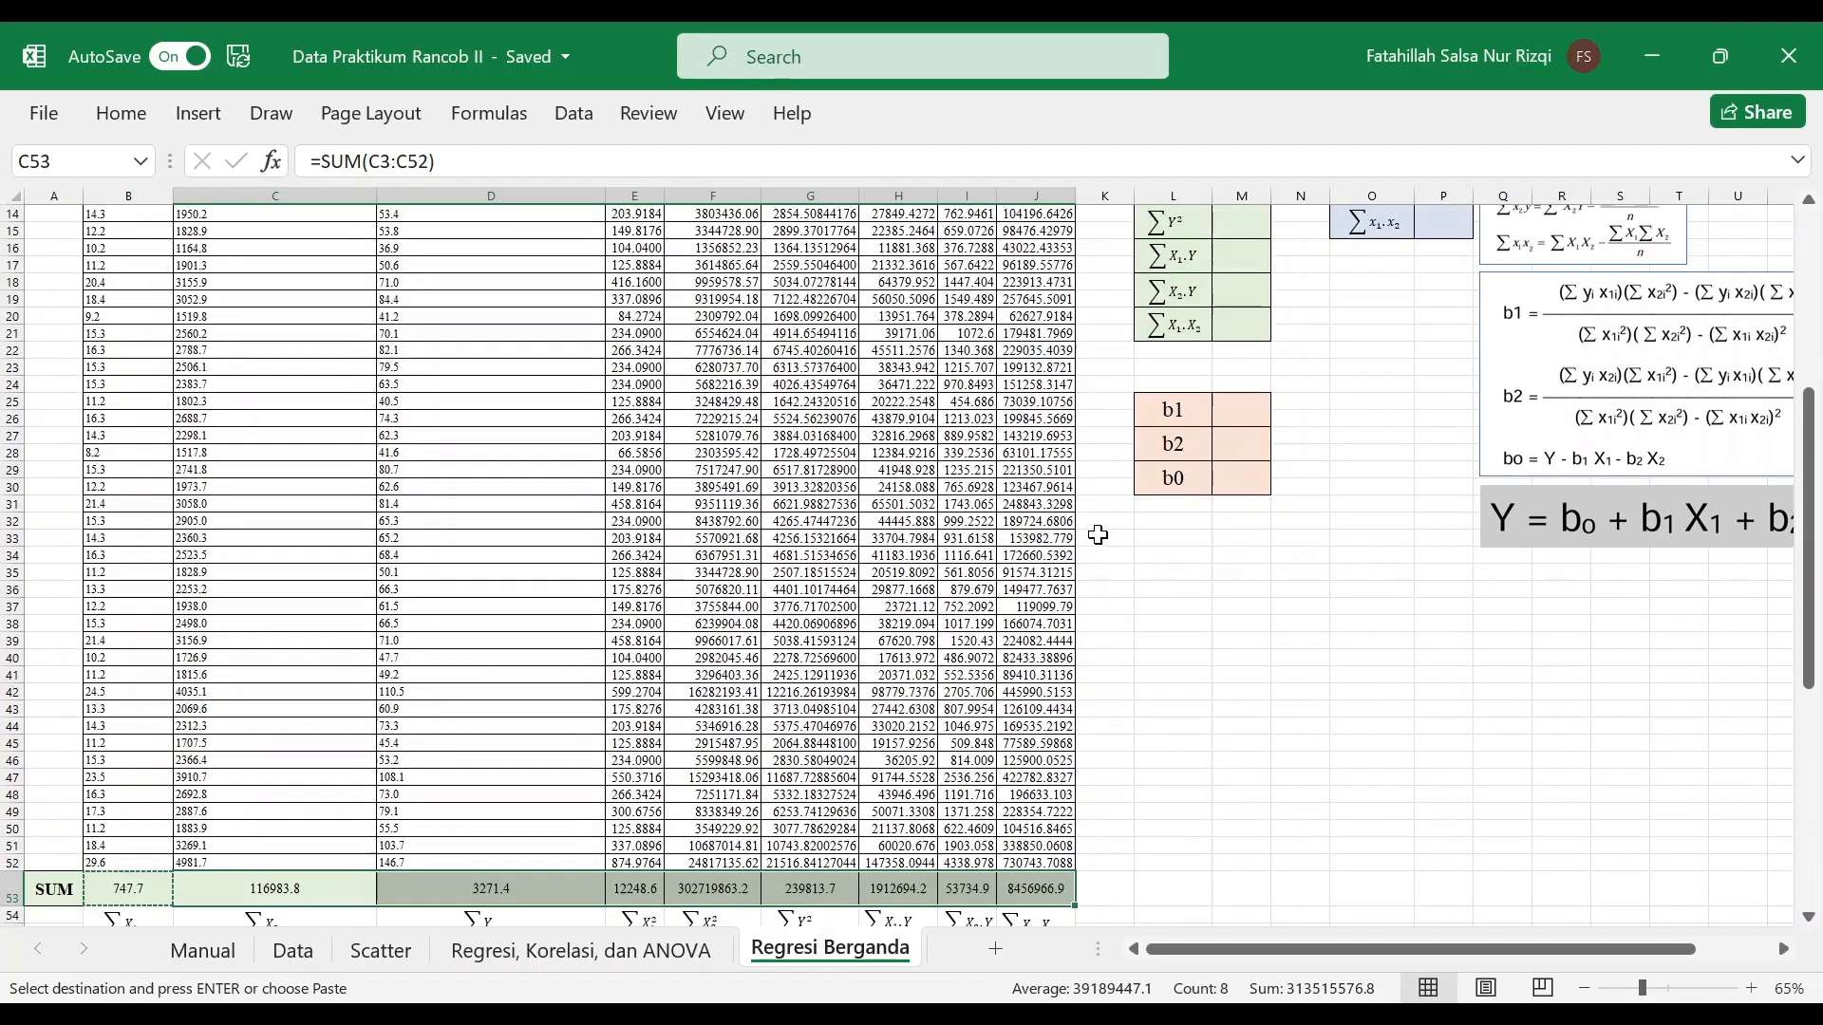
# Compare the SUM row totals and the labels beneath them with the entries of the green summary table
pyautogui.scroll(3, 1098, 531)
pyautogui.scroll(-7, 1098, 532)
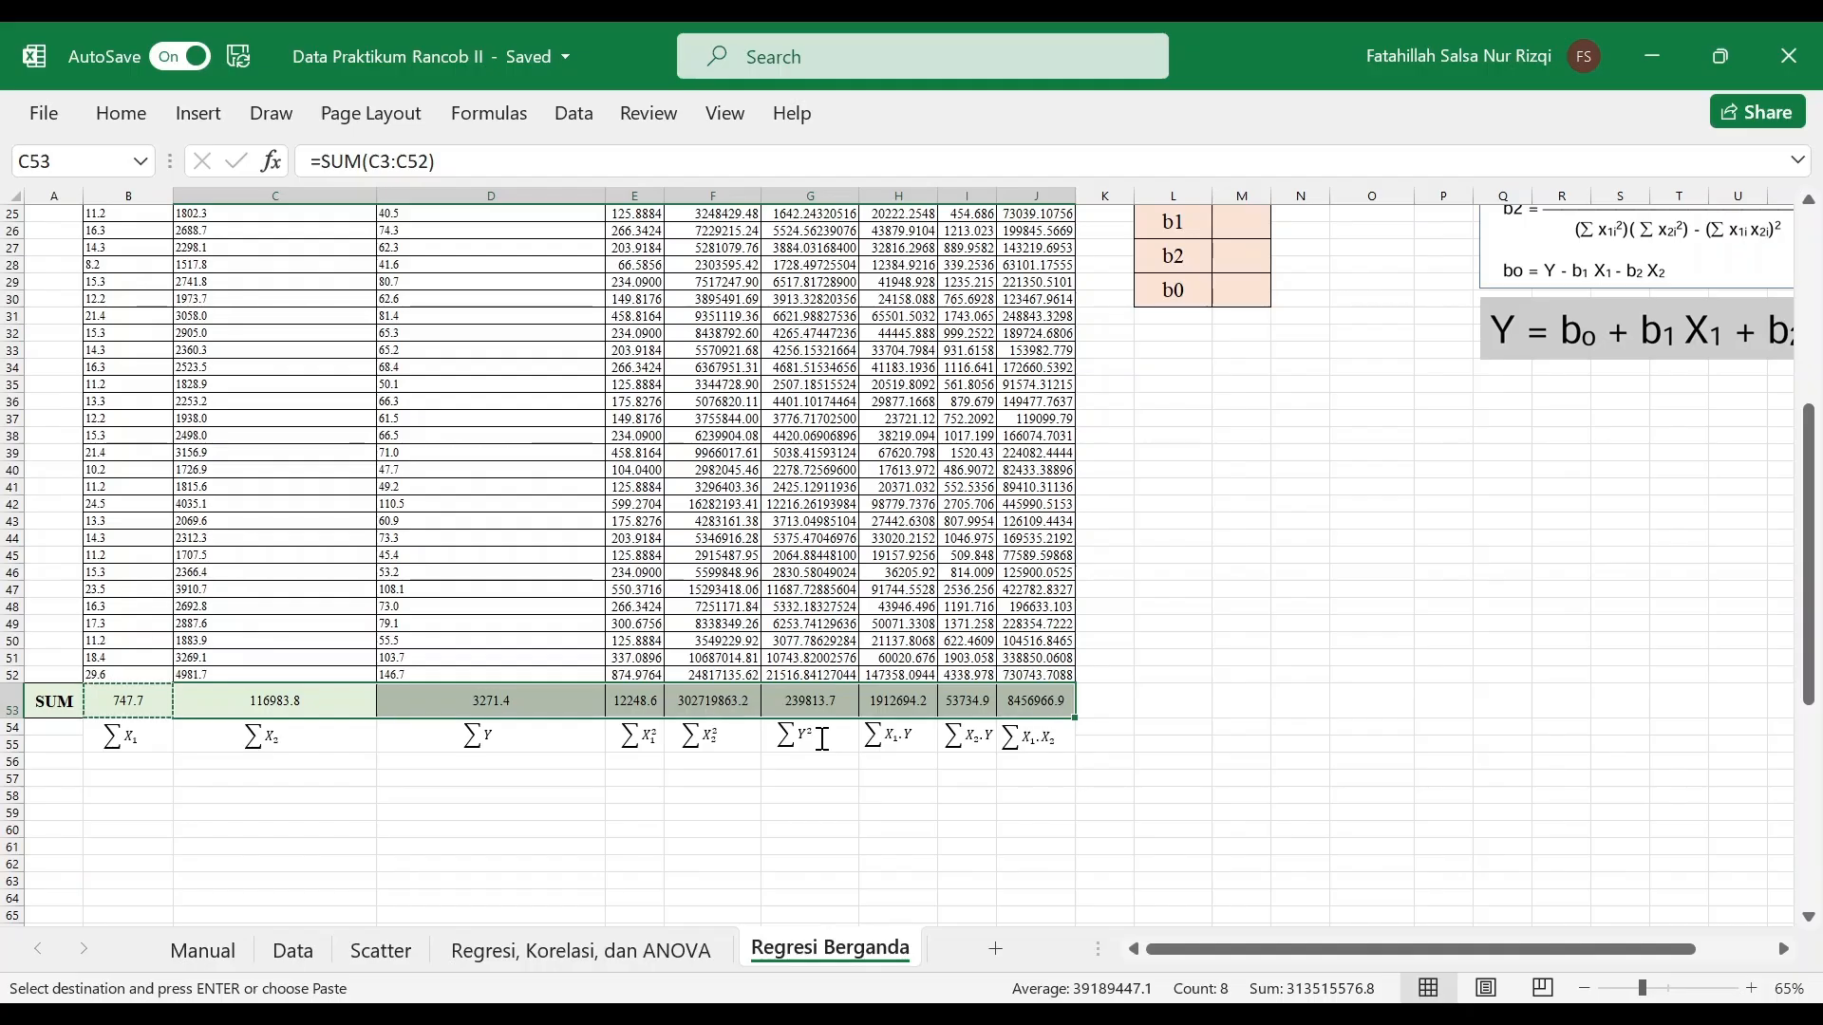
pyautogui.click(917, 734)
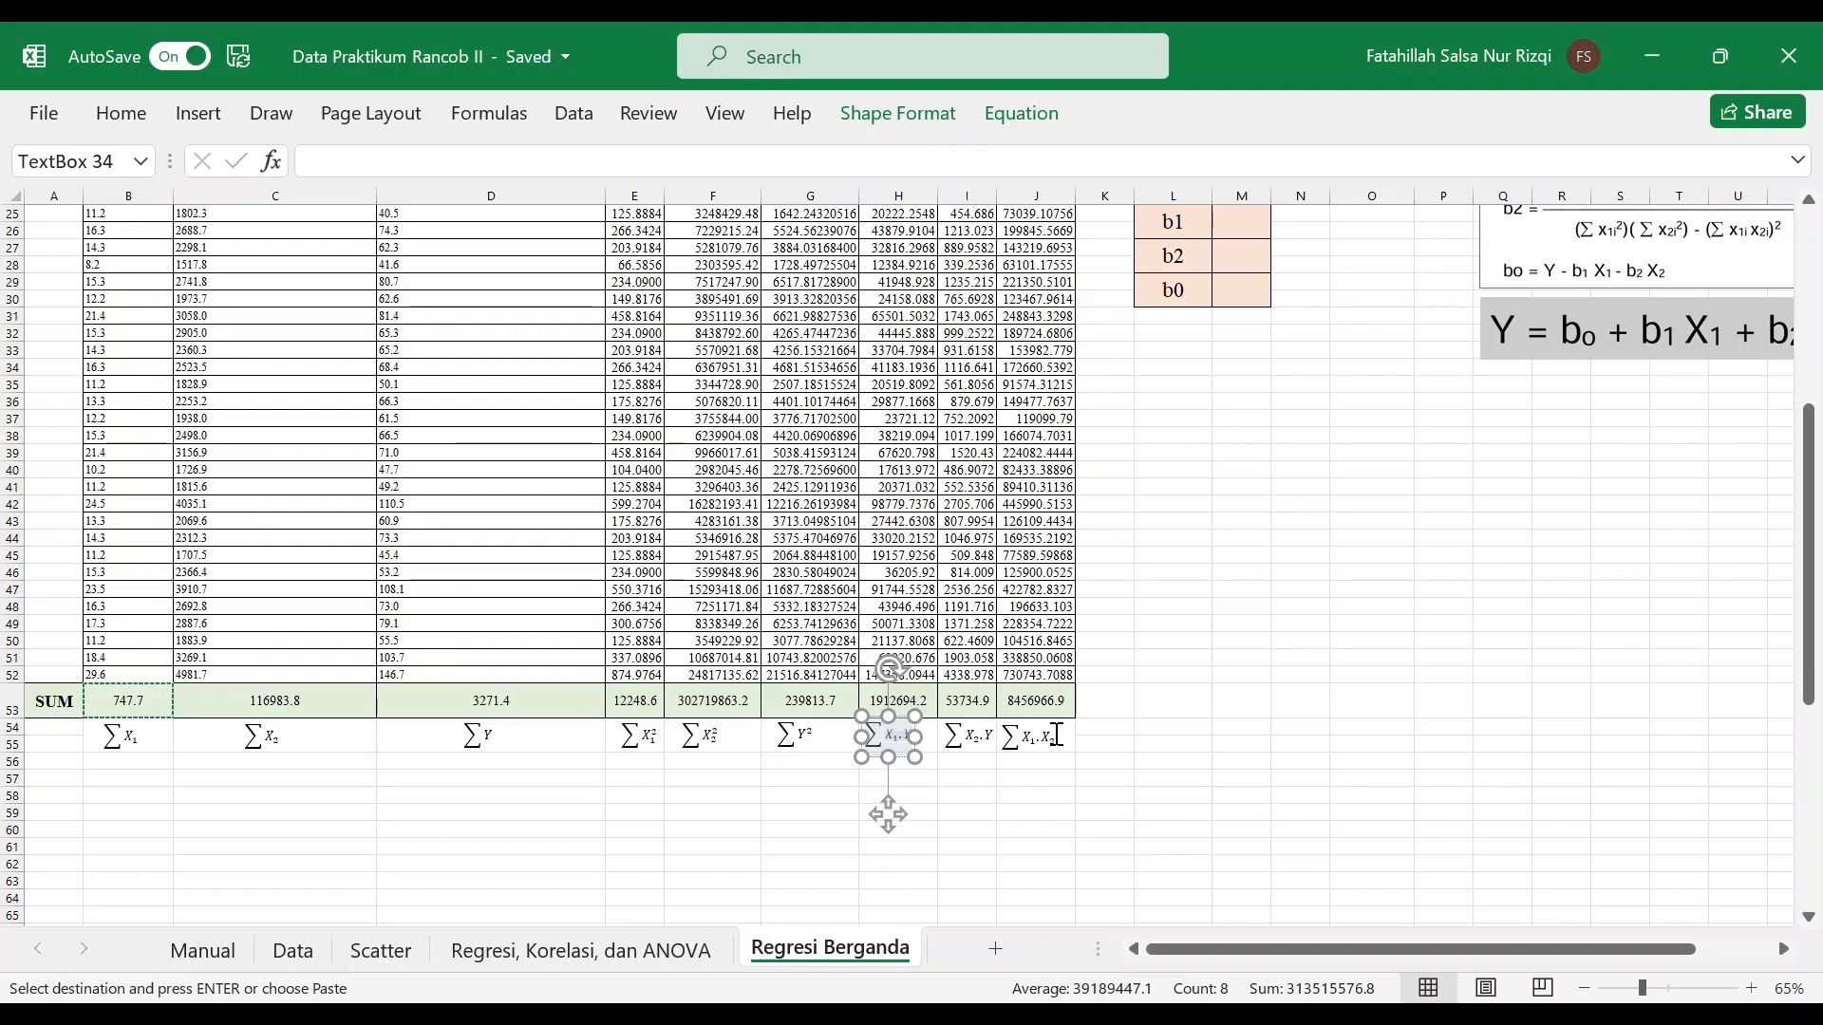
pyautogui.click(293, 884)
pyautogui.scroll(8, 630, 750)
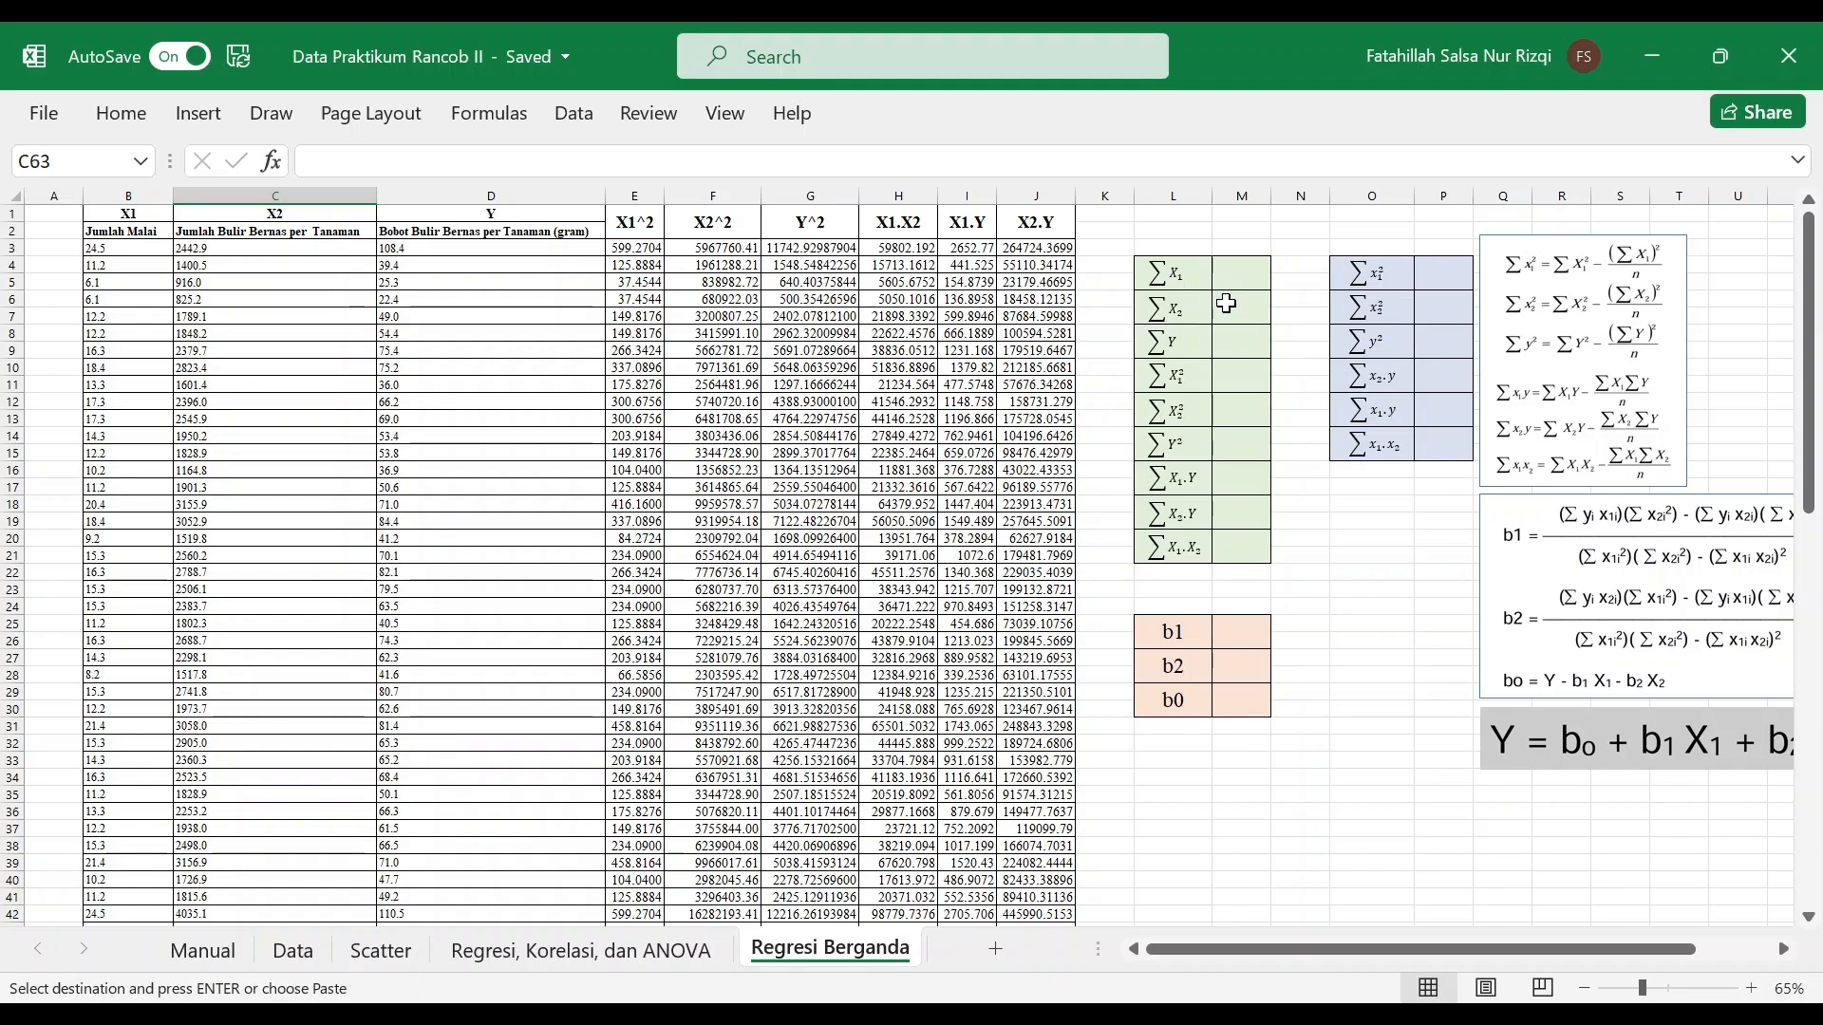
pyautogui.scroll(-6, 1131, 749)
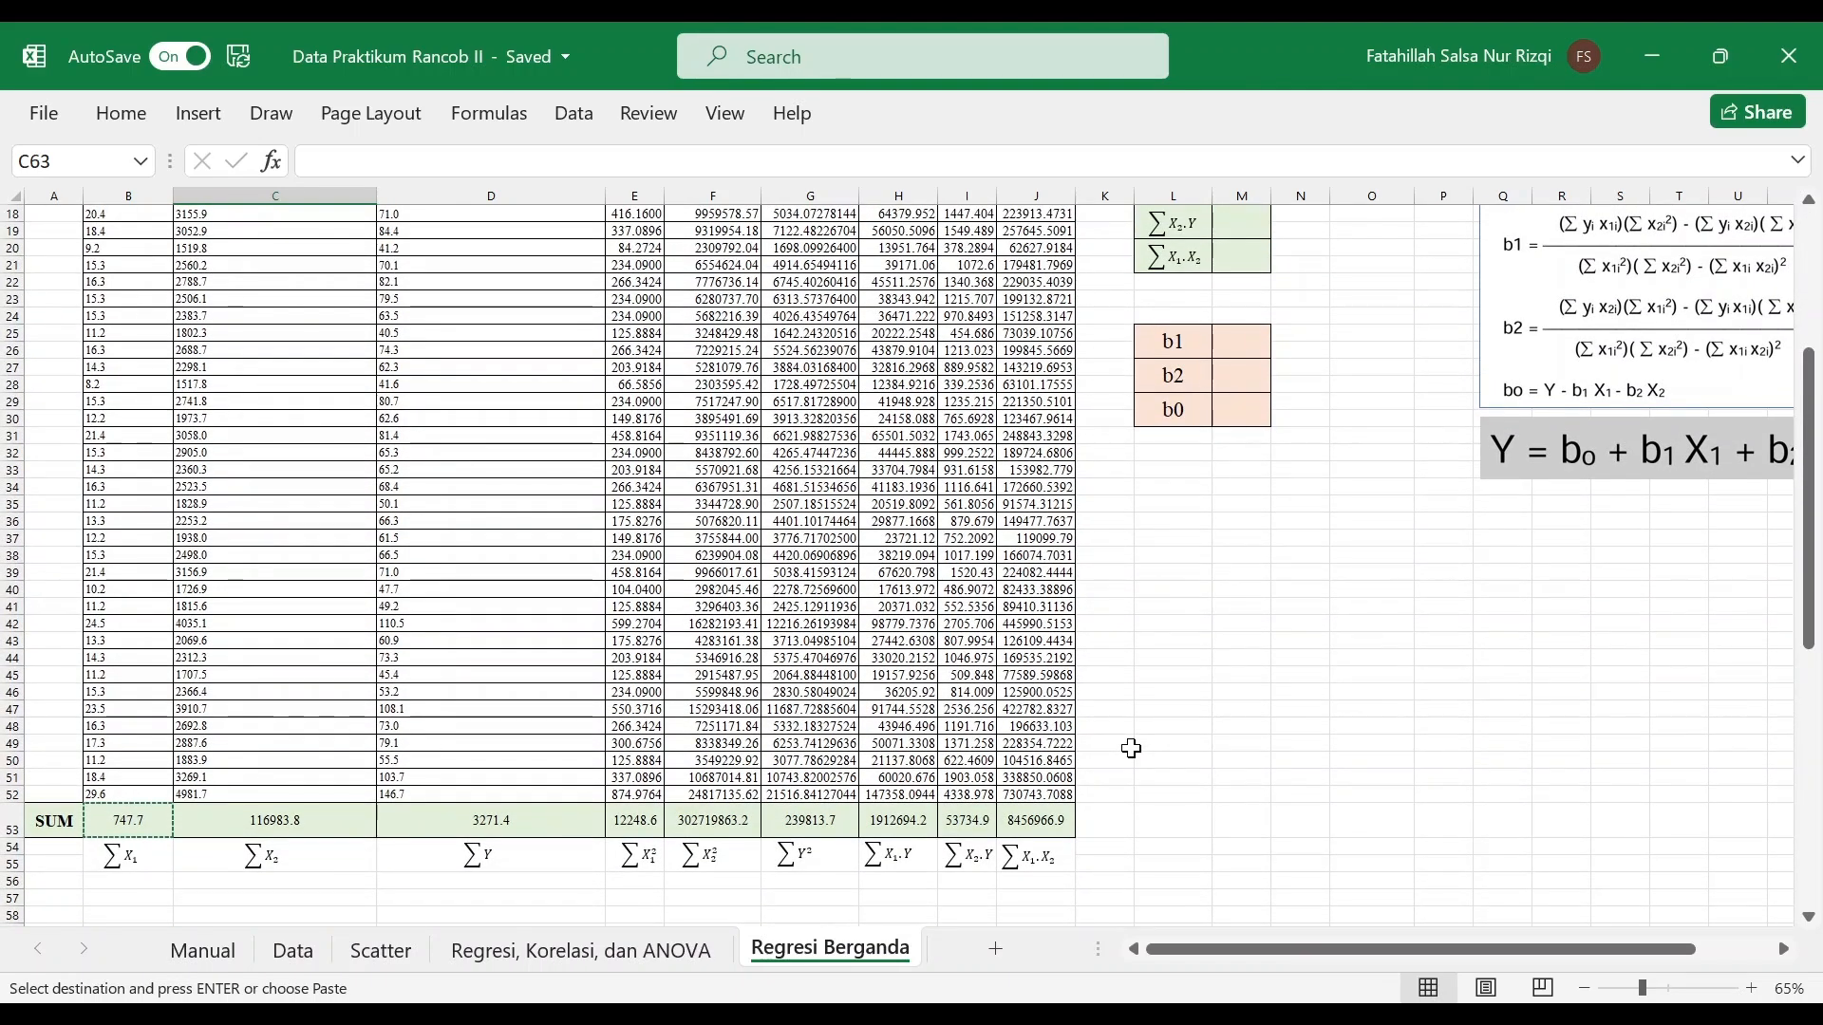
pyautogui.scroll(5, 1073, 384)
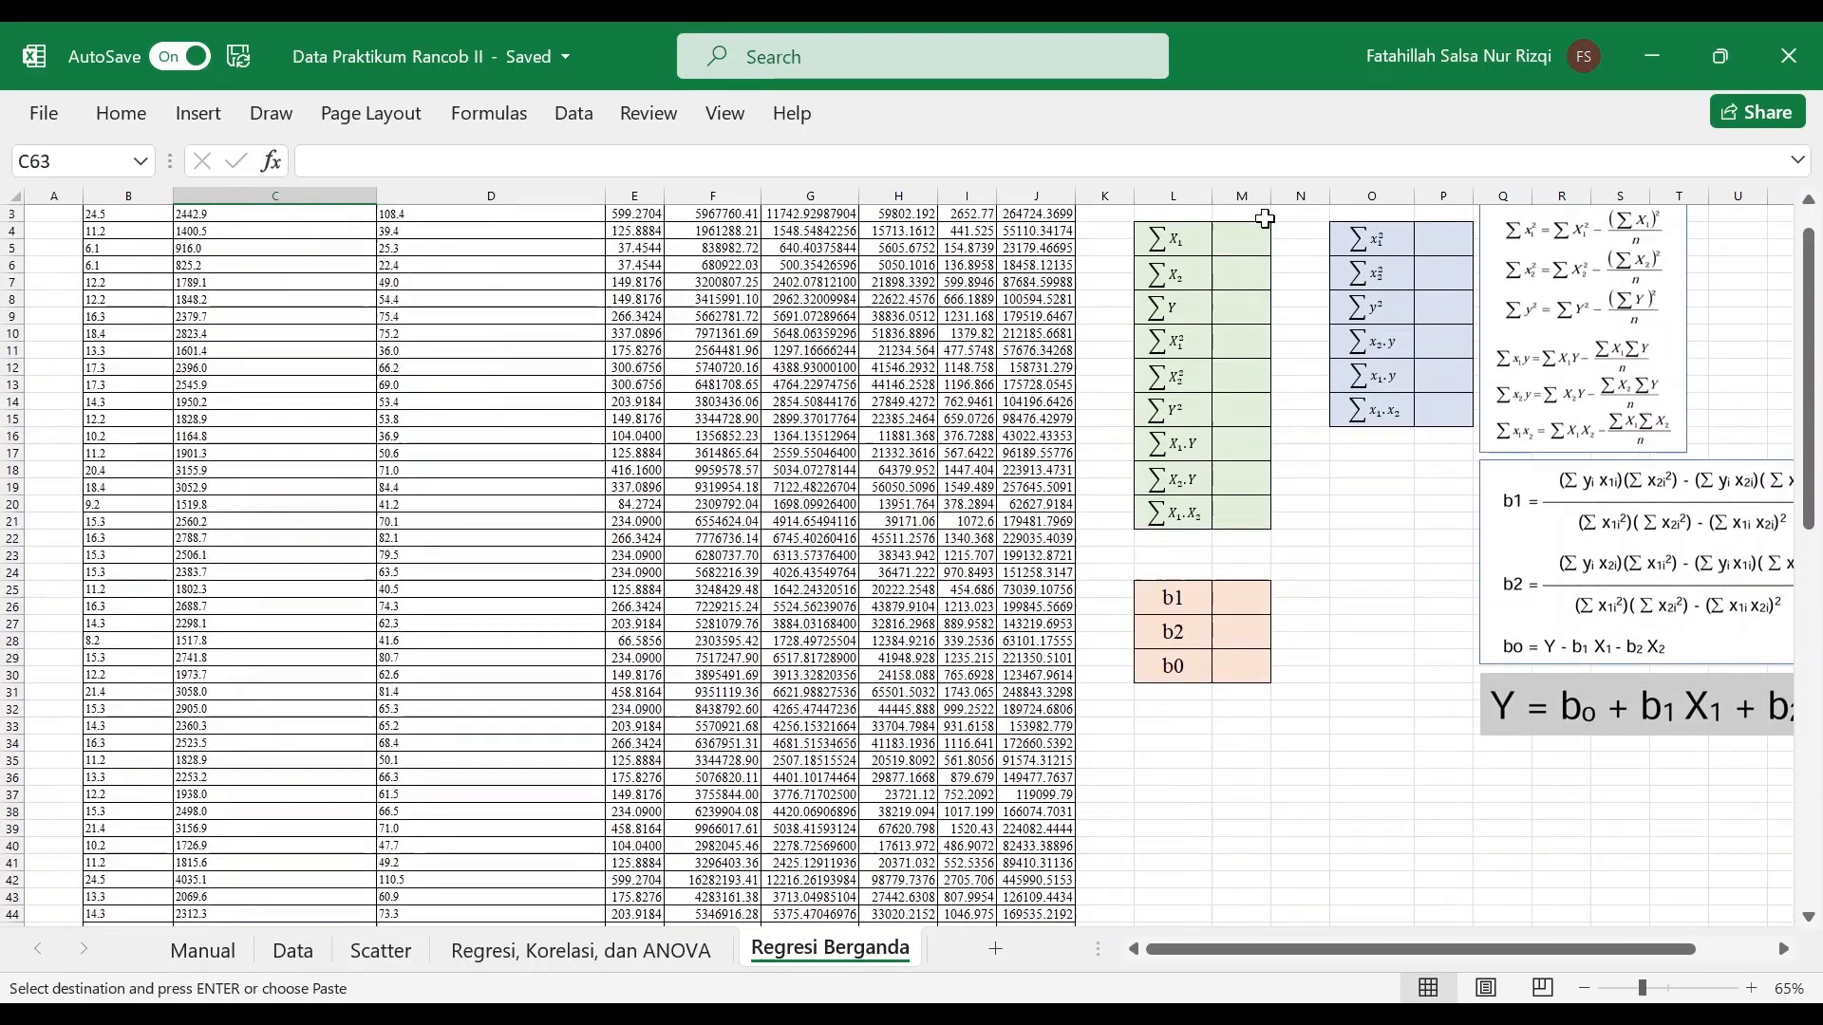
# Link the ΣX1 and ΣX2 entries of the green table, M4 and M6, to the totals in B53 and C53
pyautogui.click(1249, 243)
pyautogui.write('=')
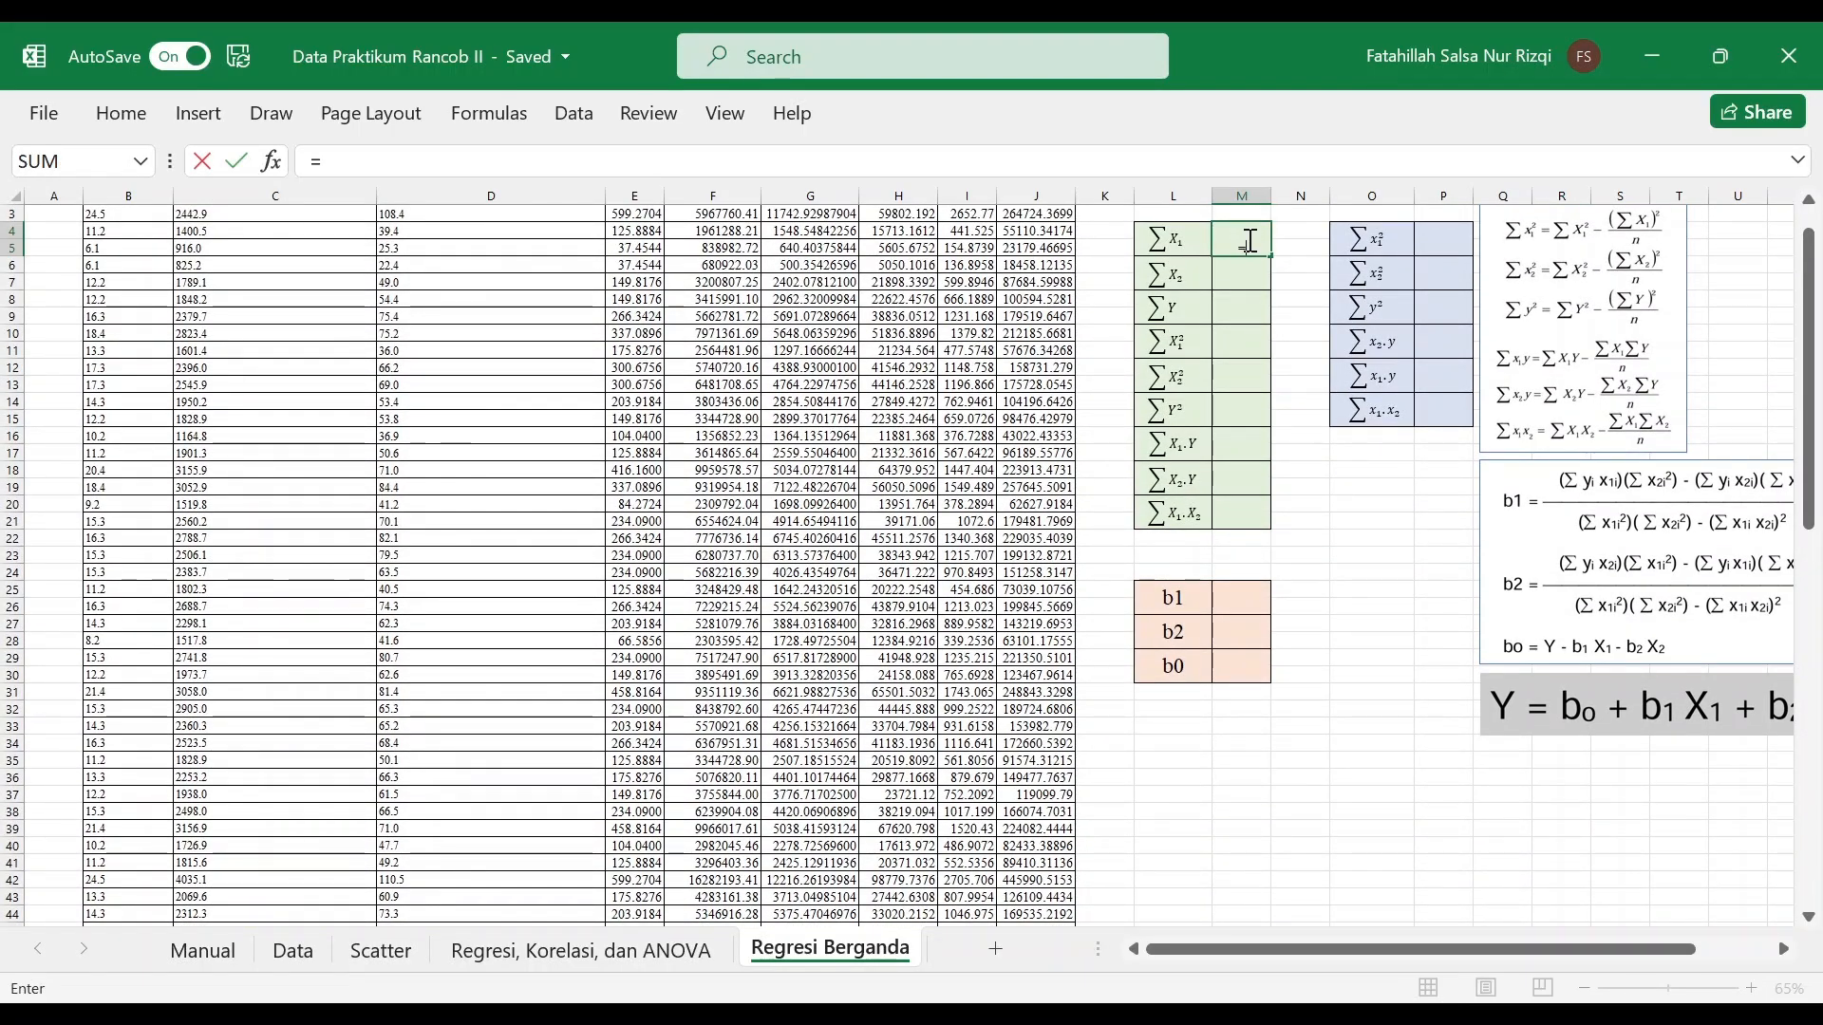
pyautogui.scroll(-10, 852, 565)
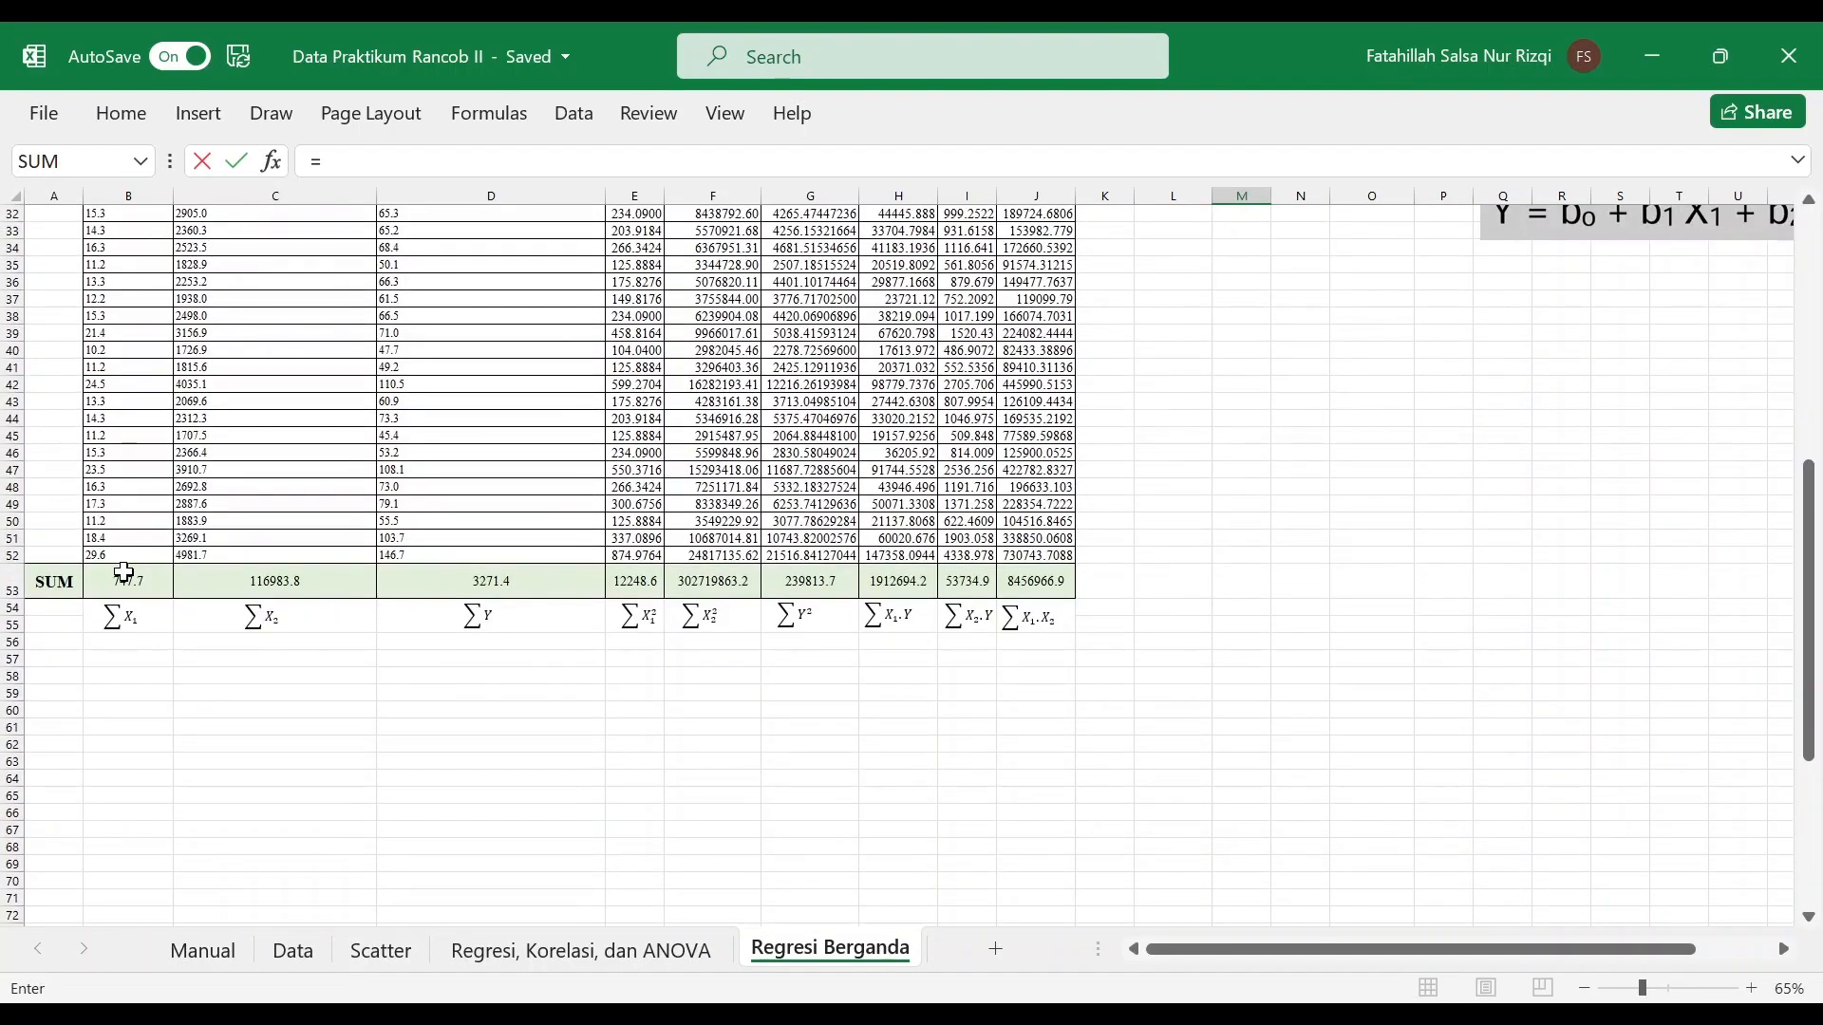
pyautogui.click(124, 574)
pyautogui.press('Return')
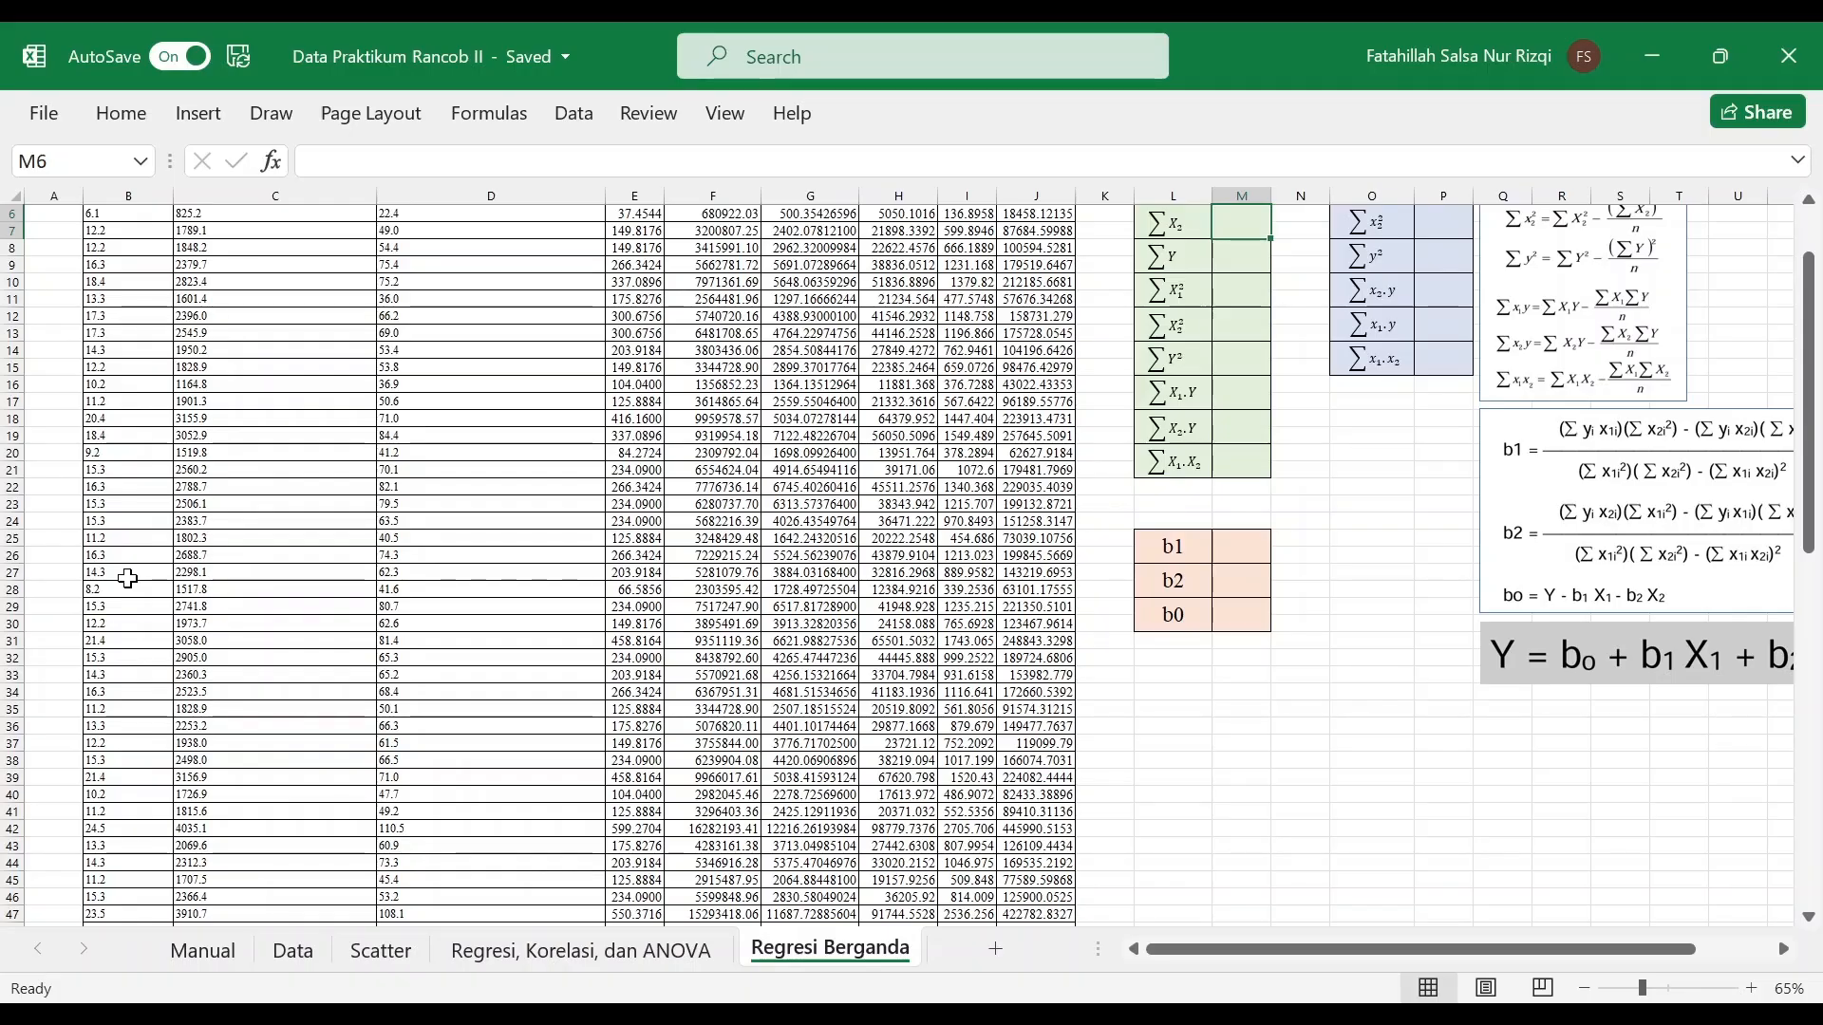
pyautogui.write('=')
pyautogui.scroll(-5, 129, 580)
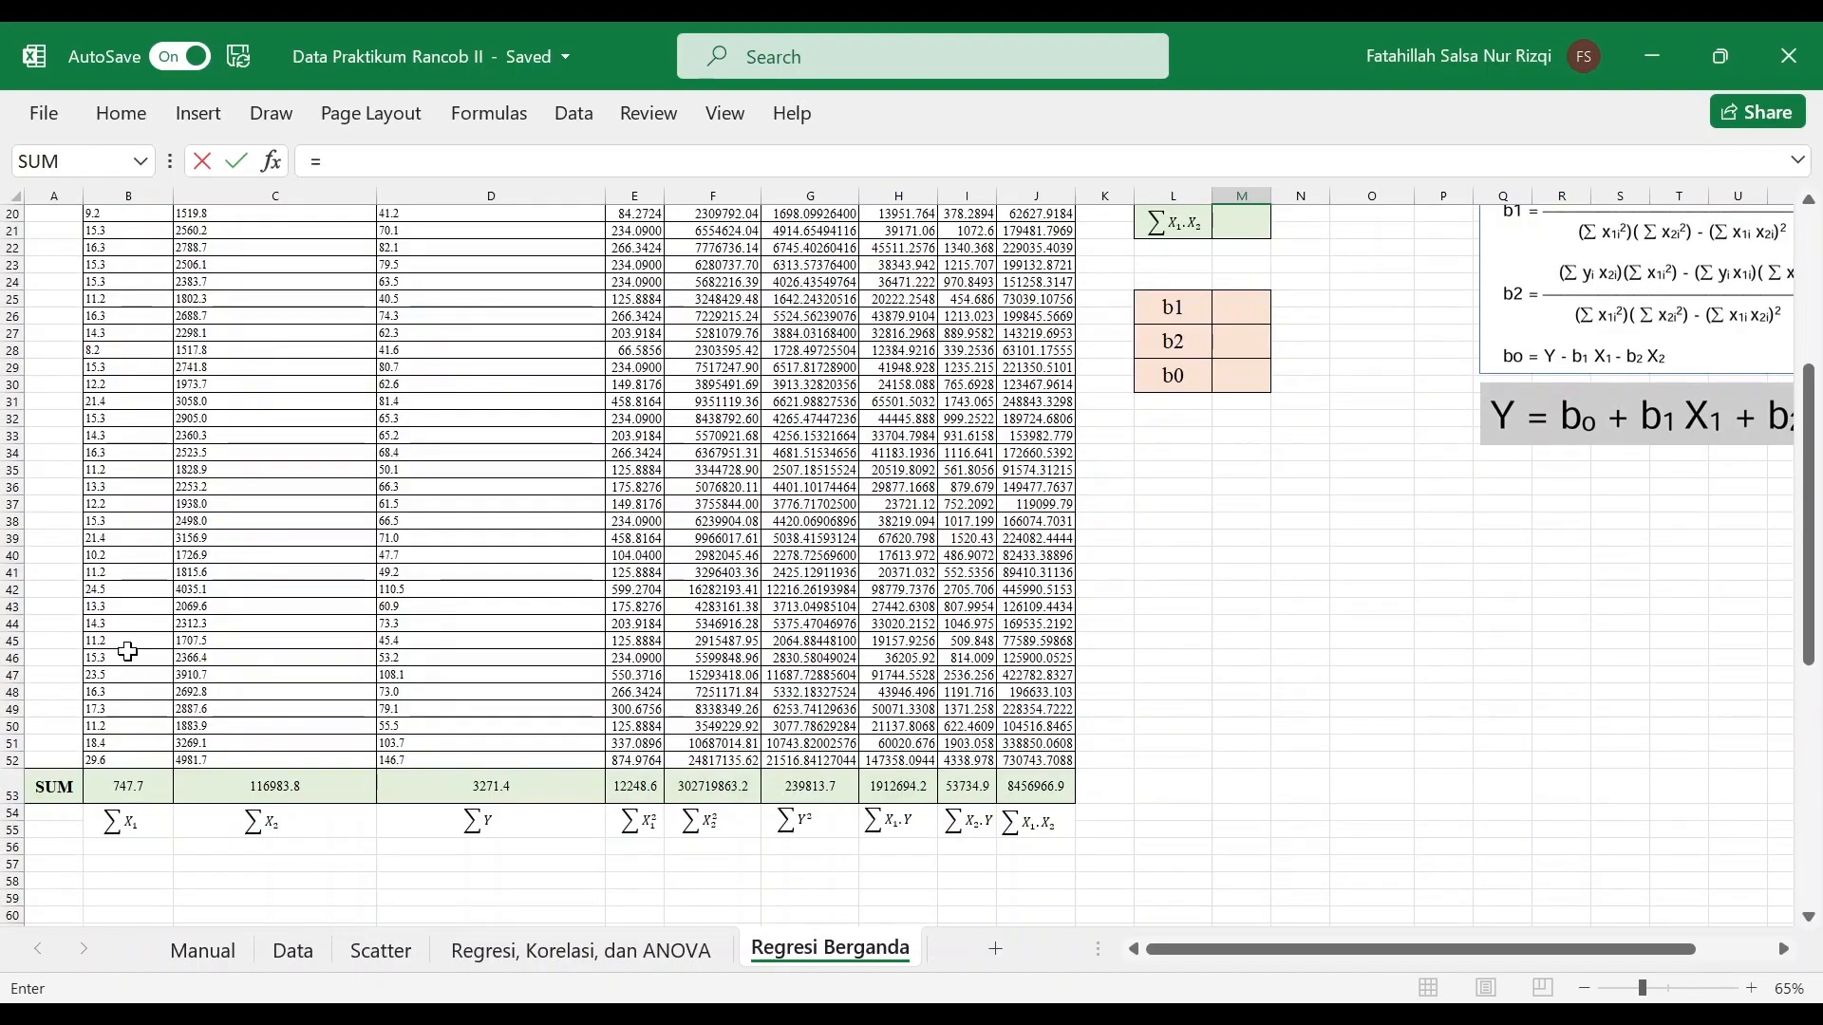
pyautogui.click(262, 796)
pyautogui.press('Return')
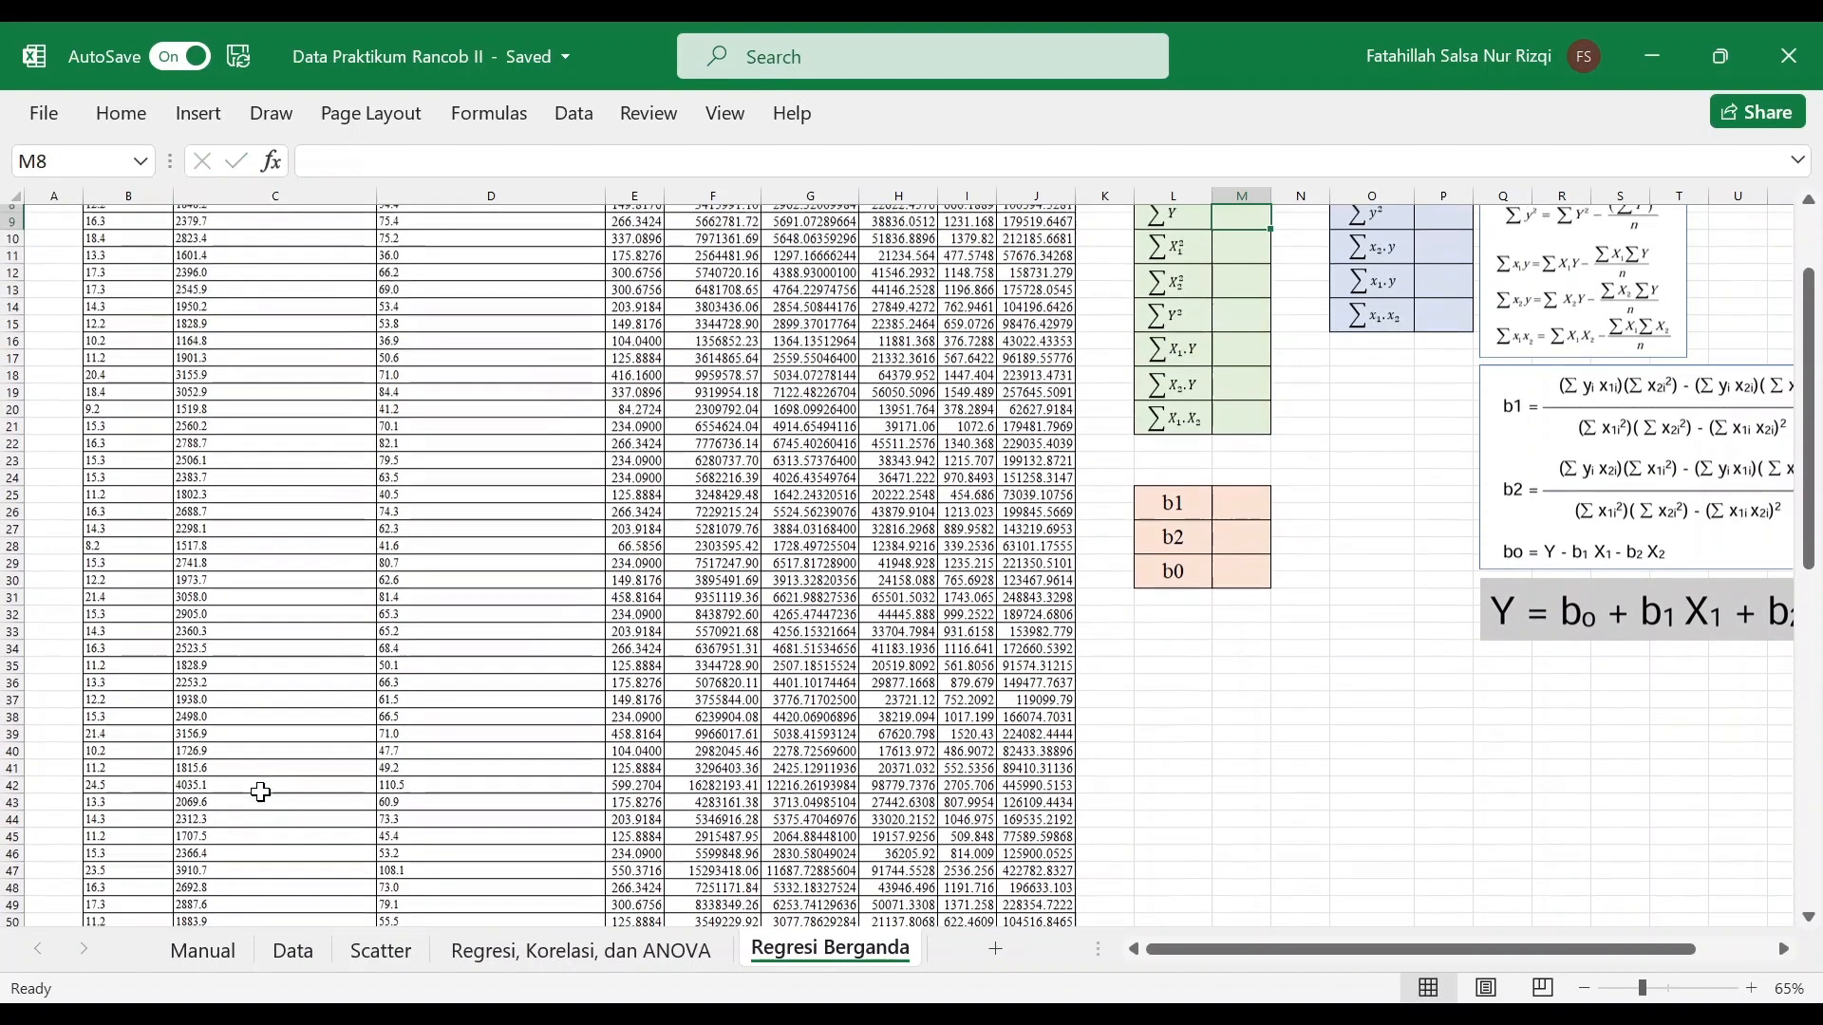
# Link the ΣY and ΣX1² entries, M8 and M10, to the totals in D53 and E53
pyautogui.write('=')
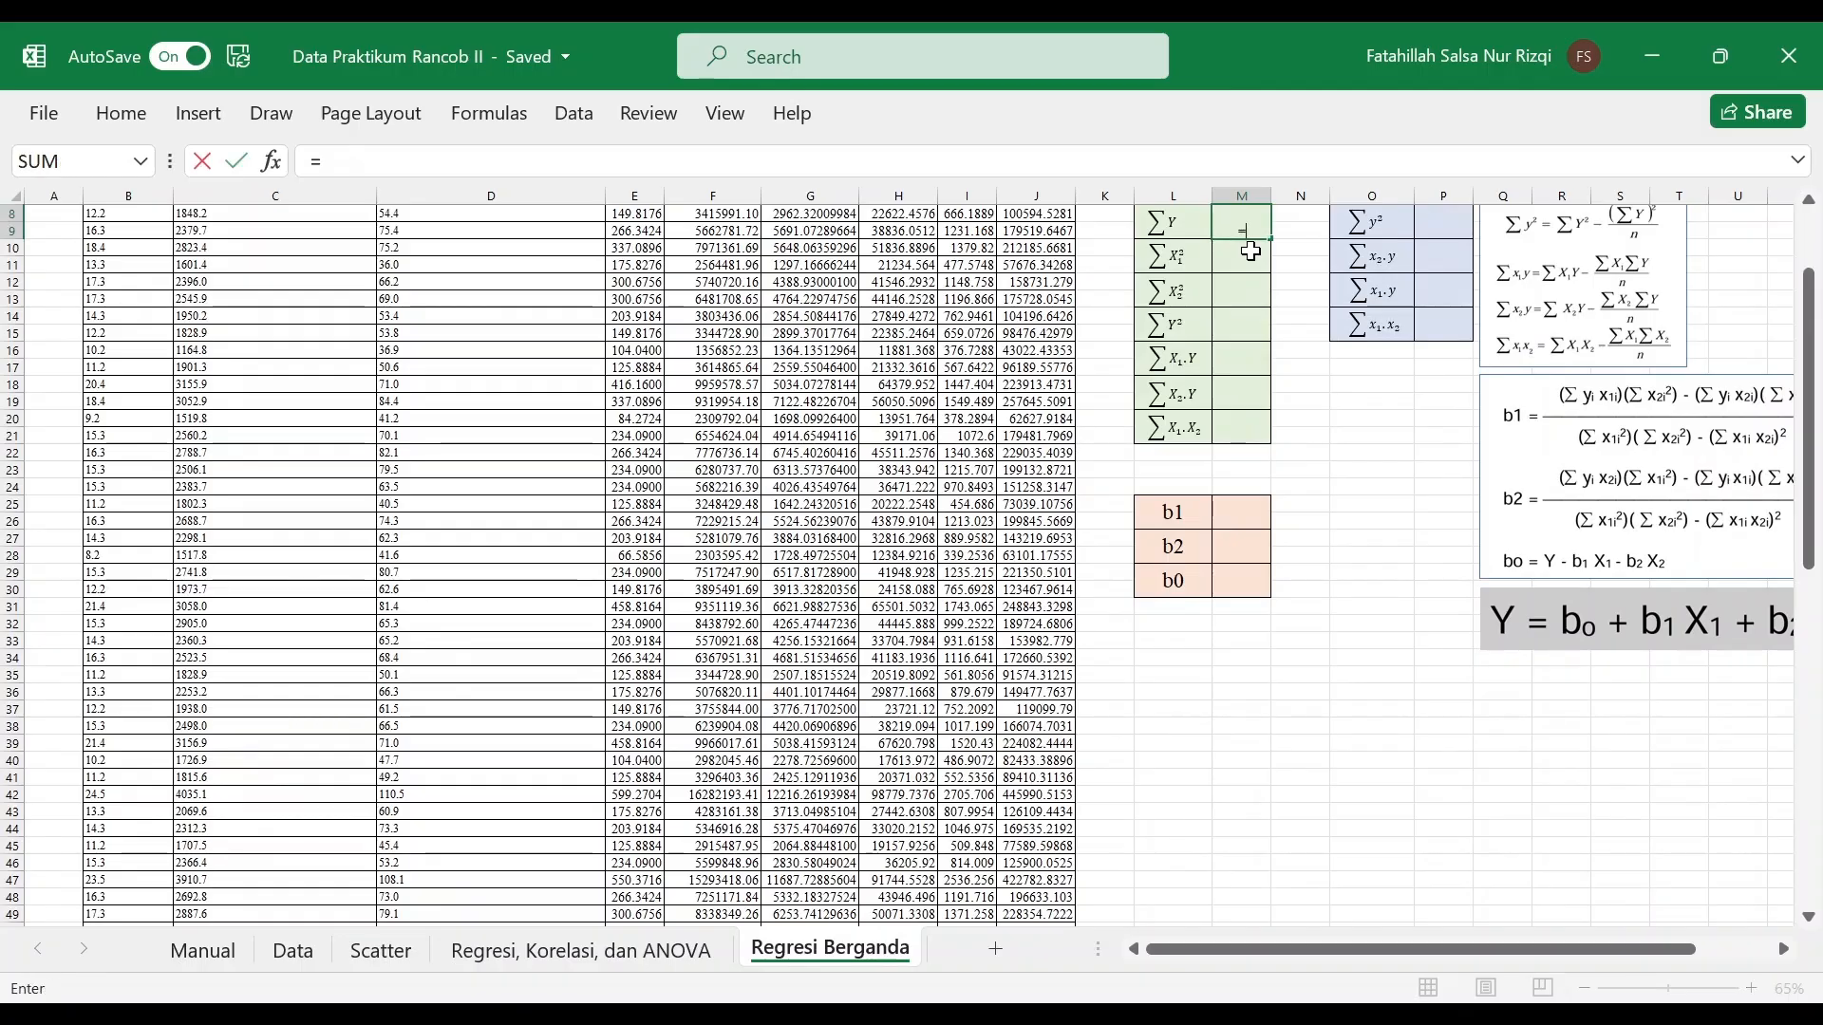
pyautogui.scroll(-7, 1108, 399)
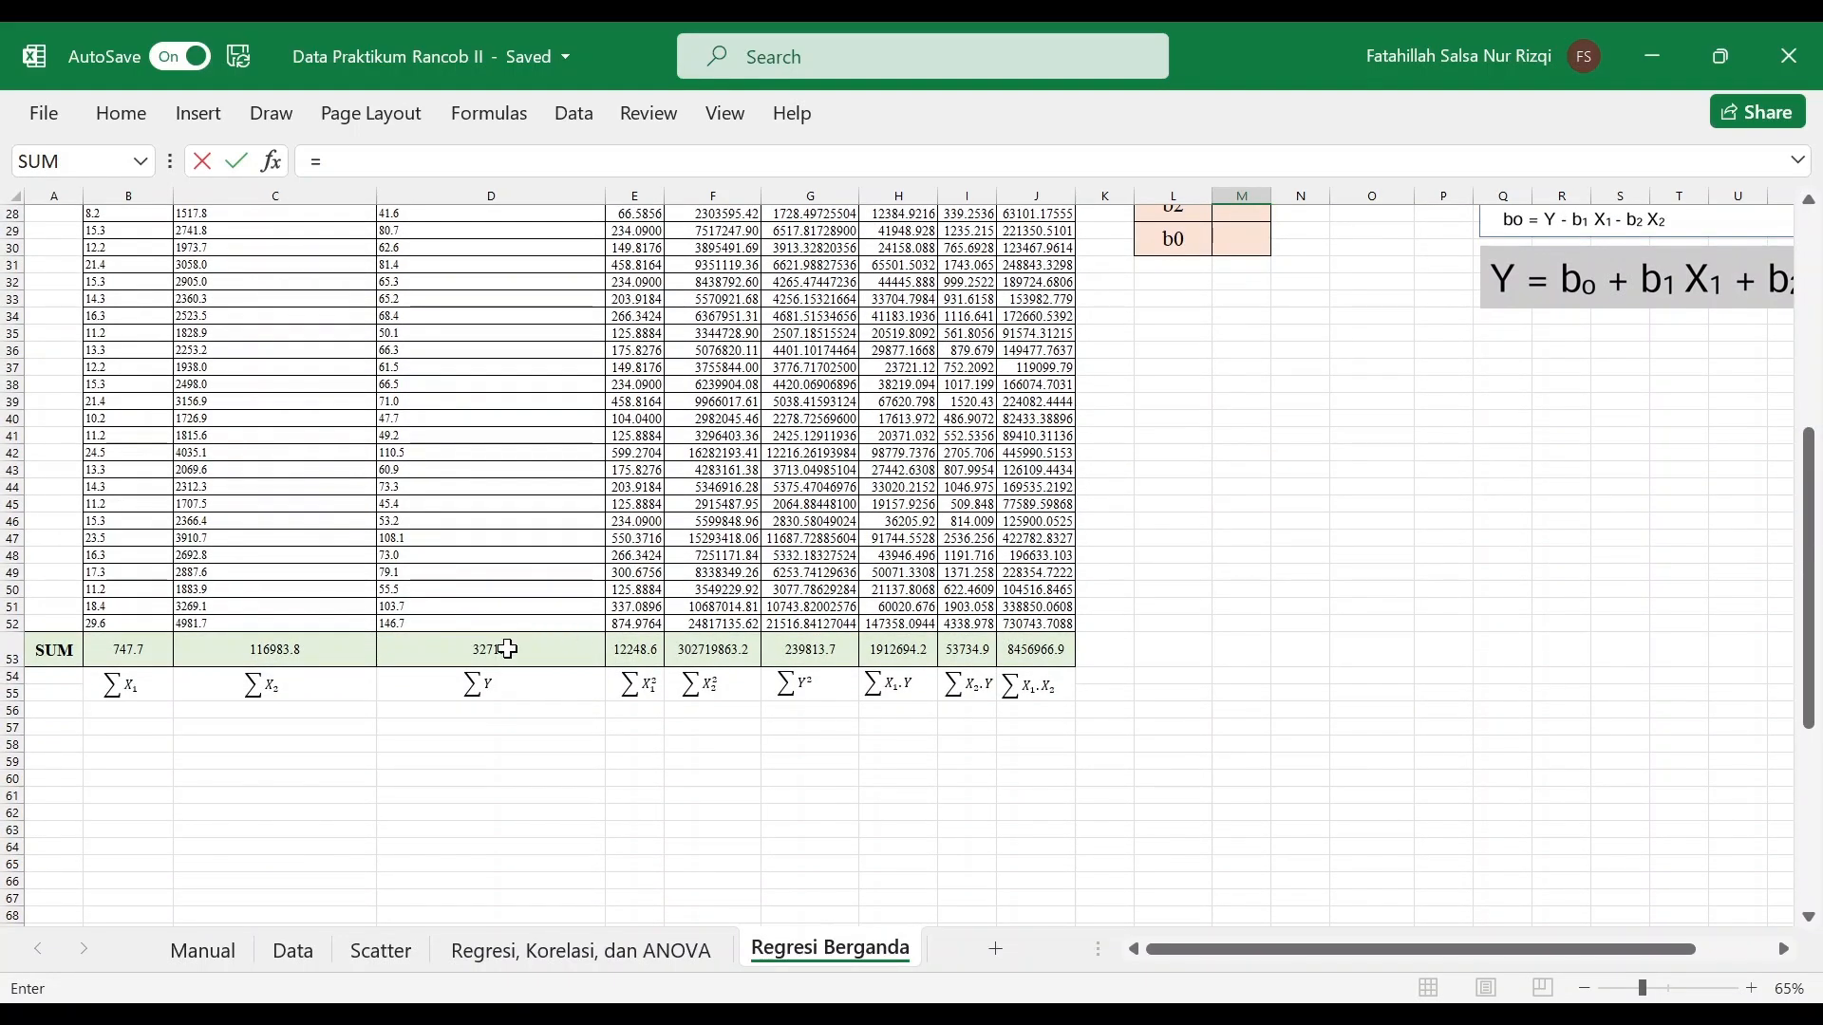
pyautogui.click(491, 649)
pyautogui.press('Return')
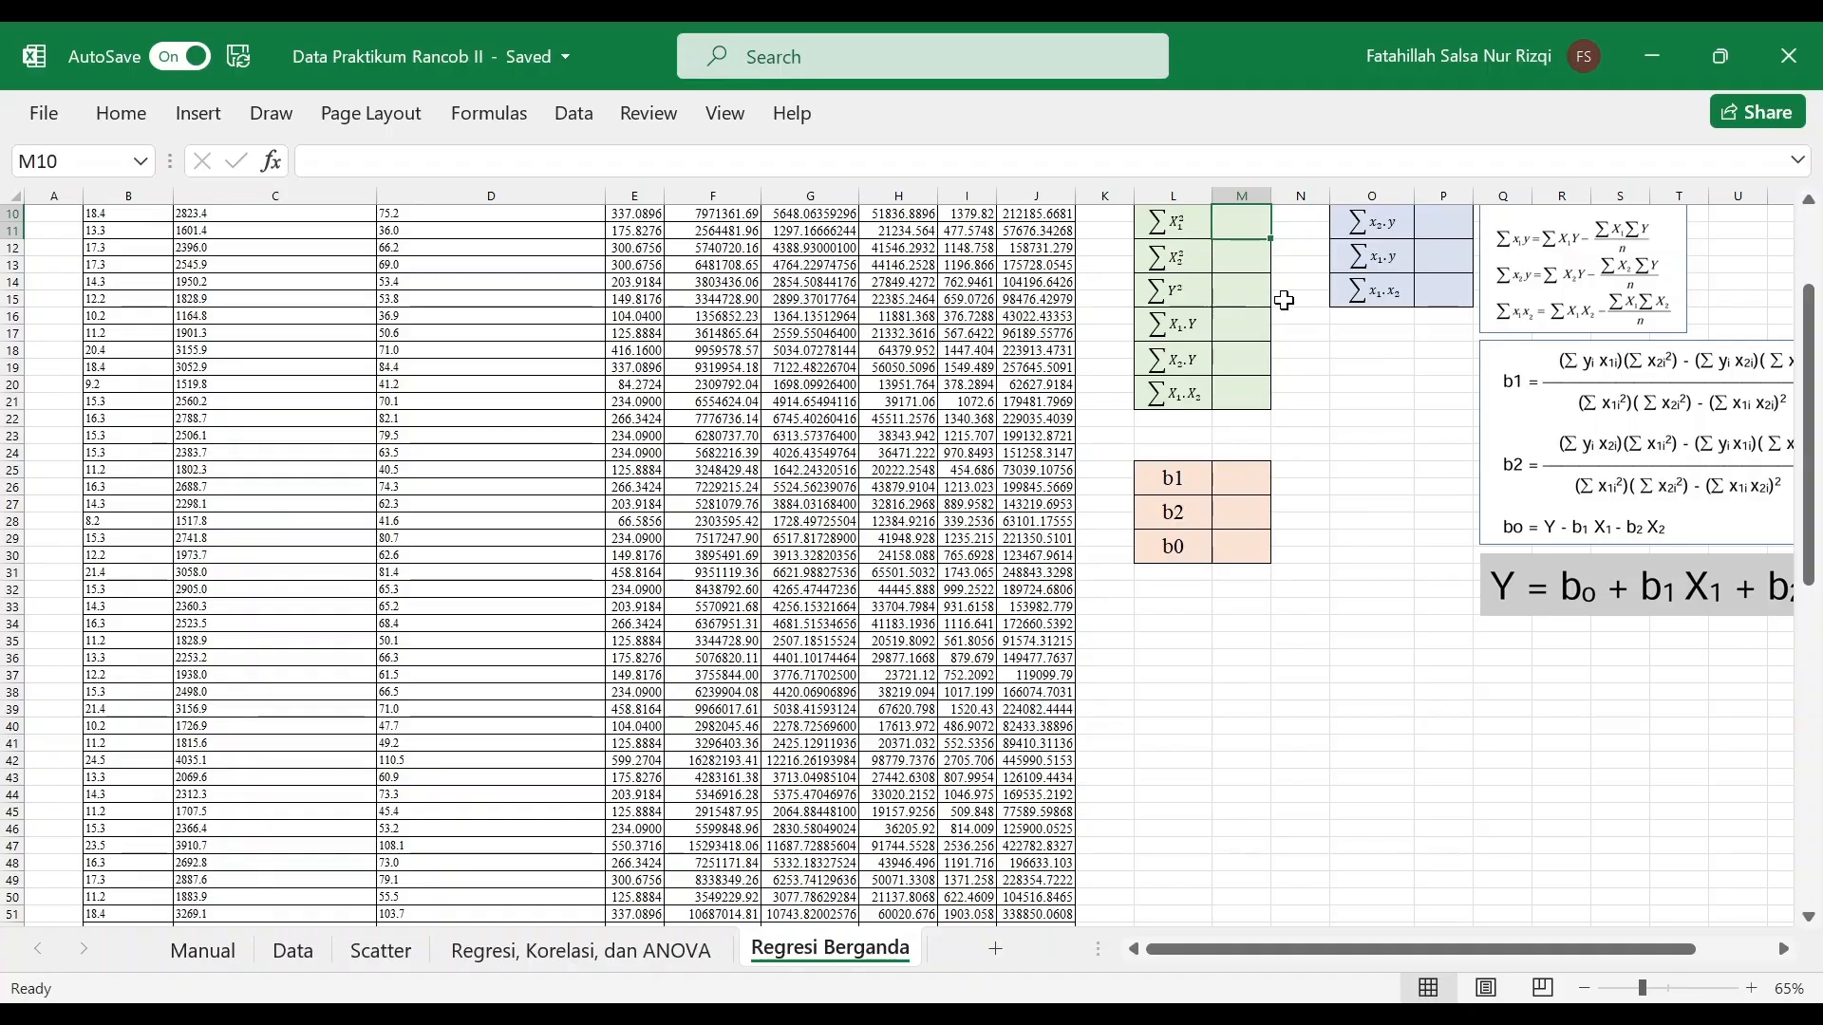
pyautogui.scroll(-3, 1274, 395)
pyautogui.scroll(6, 1273, 395)
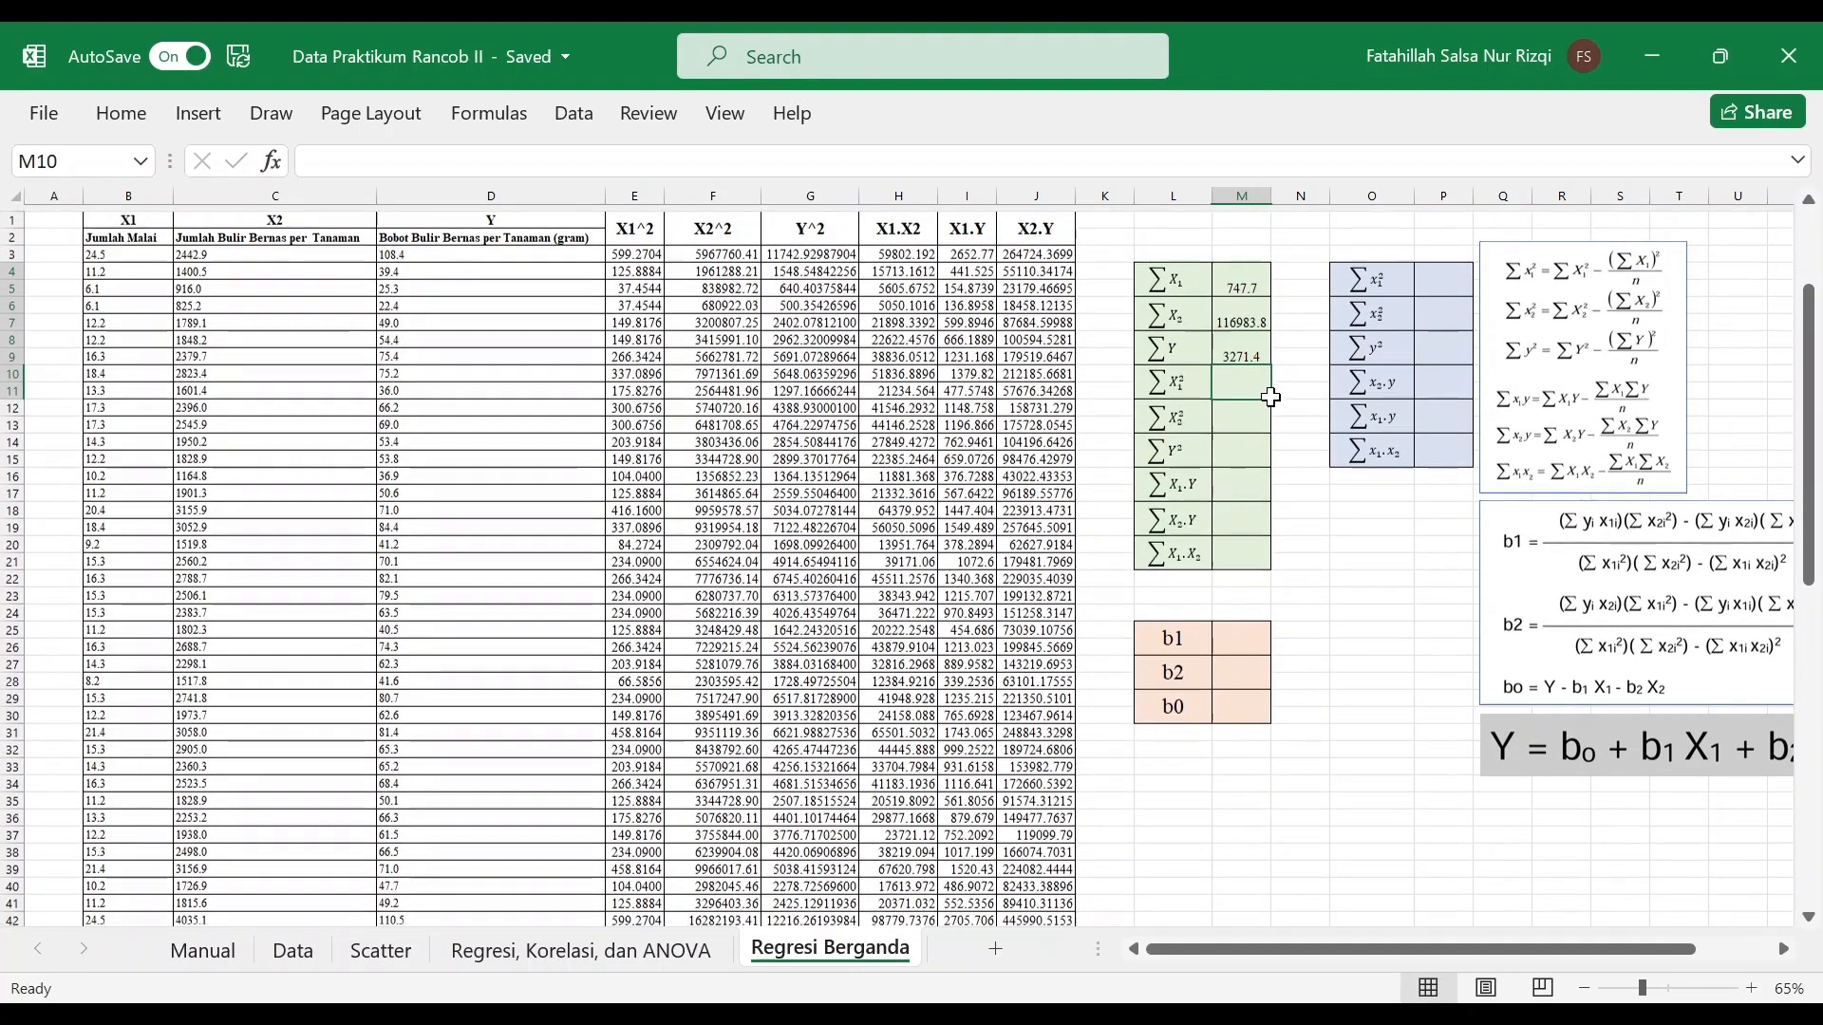
pyautogui.write('=')
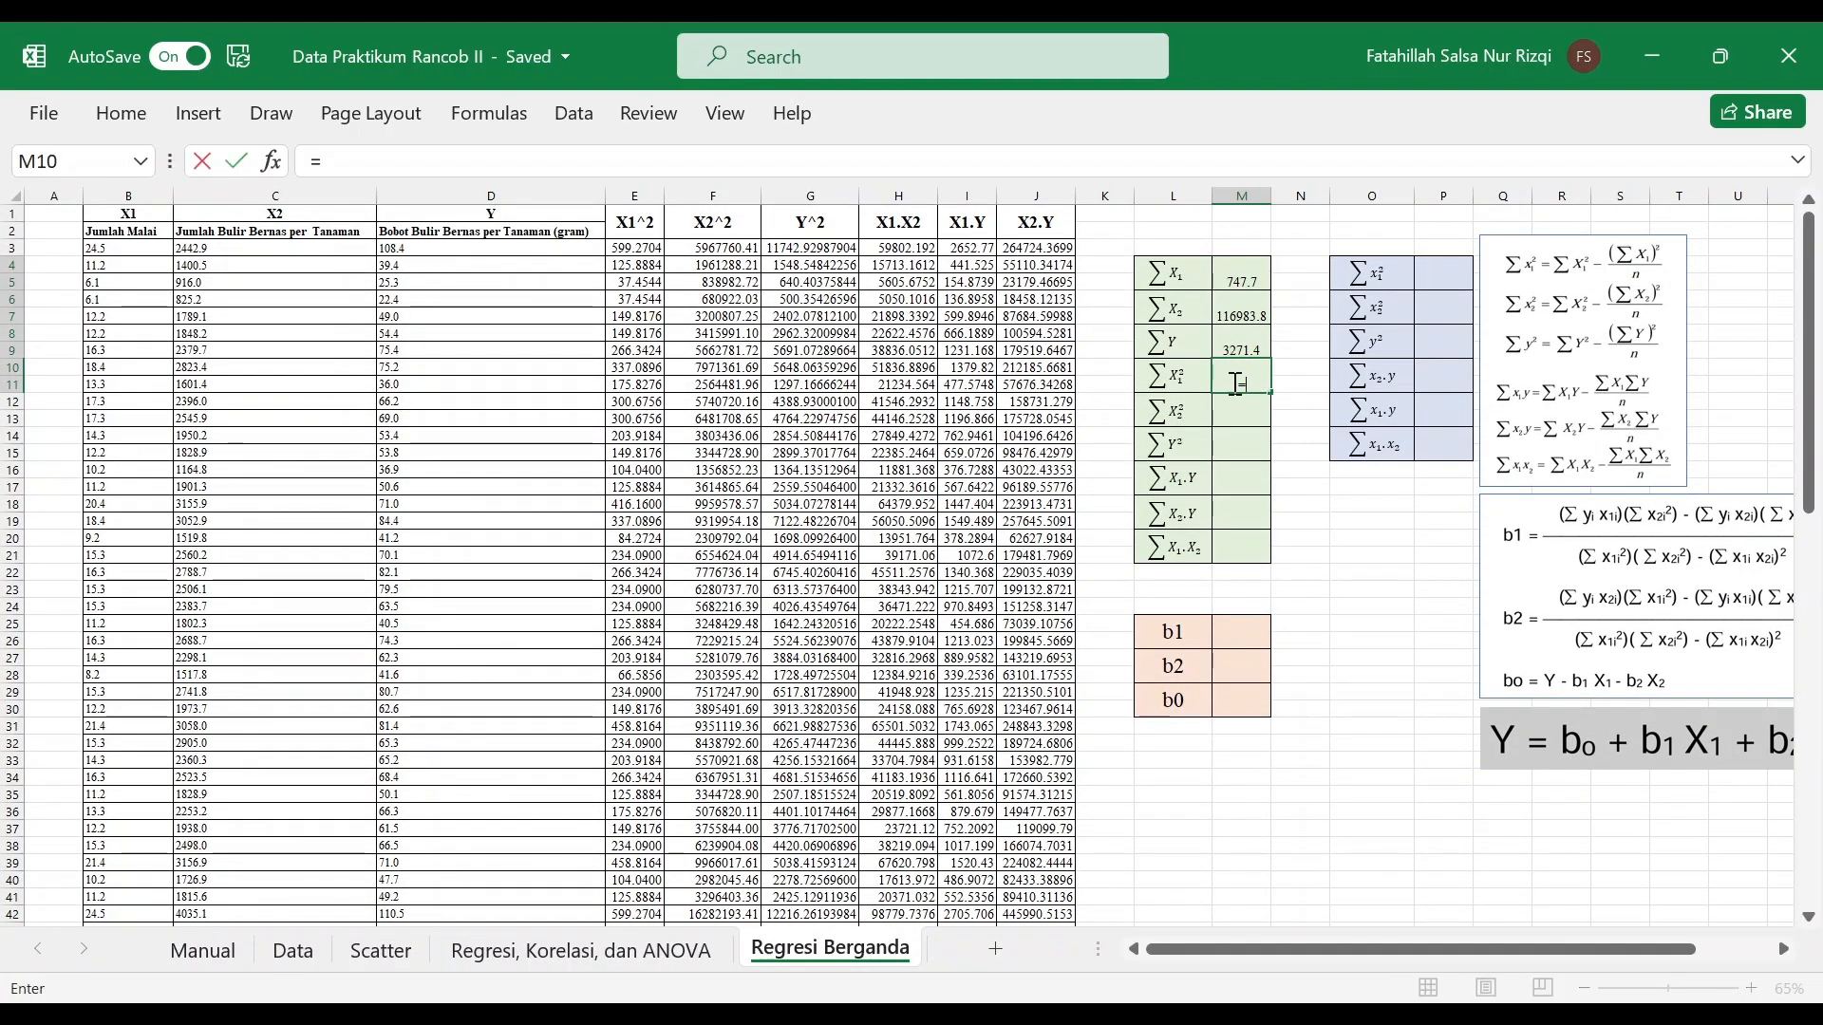
pyautogui.scroll(-6, 1236, 383)
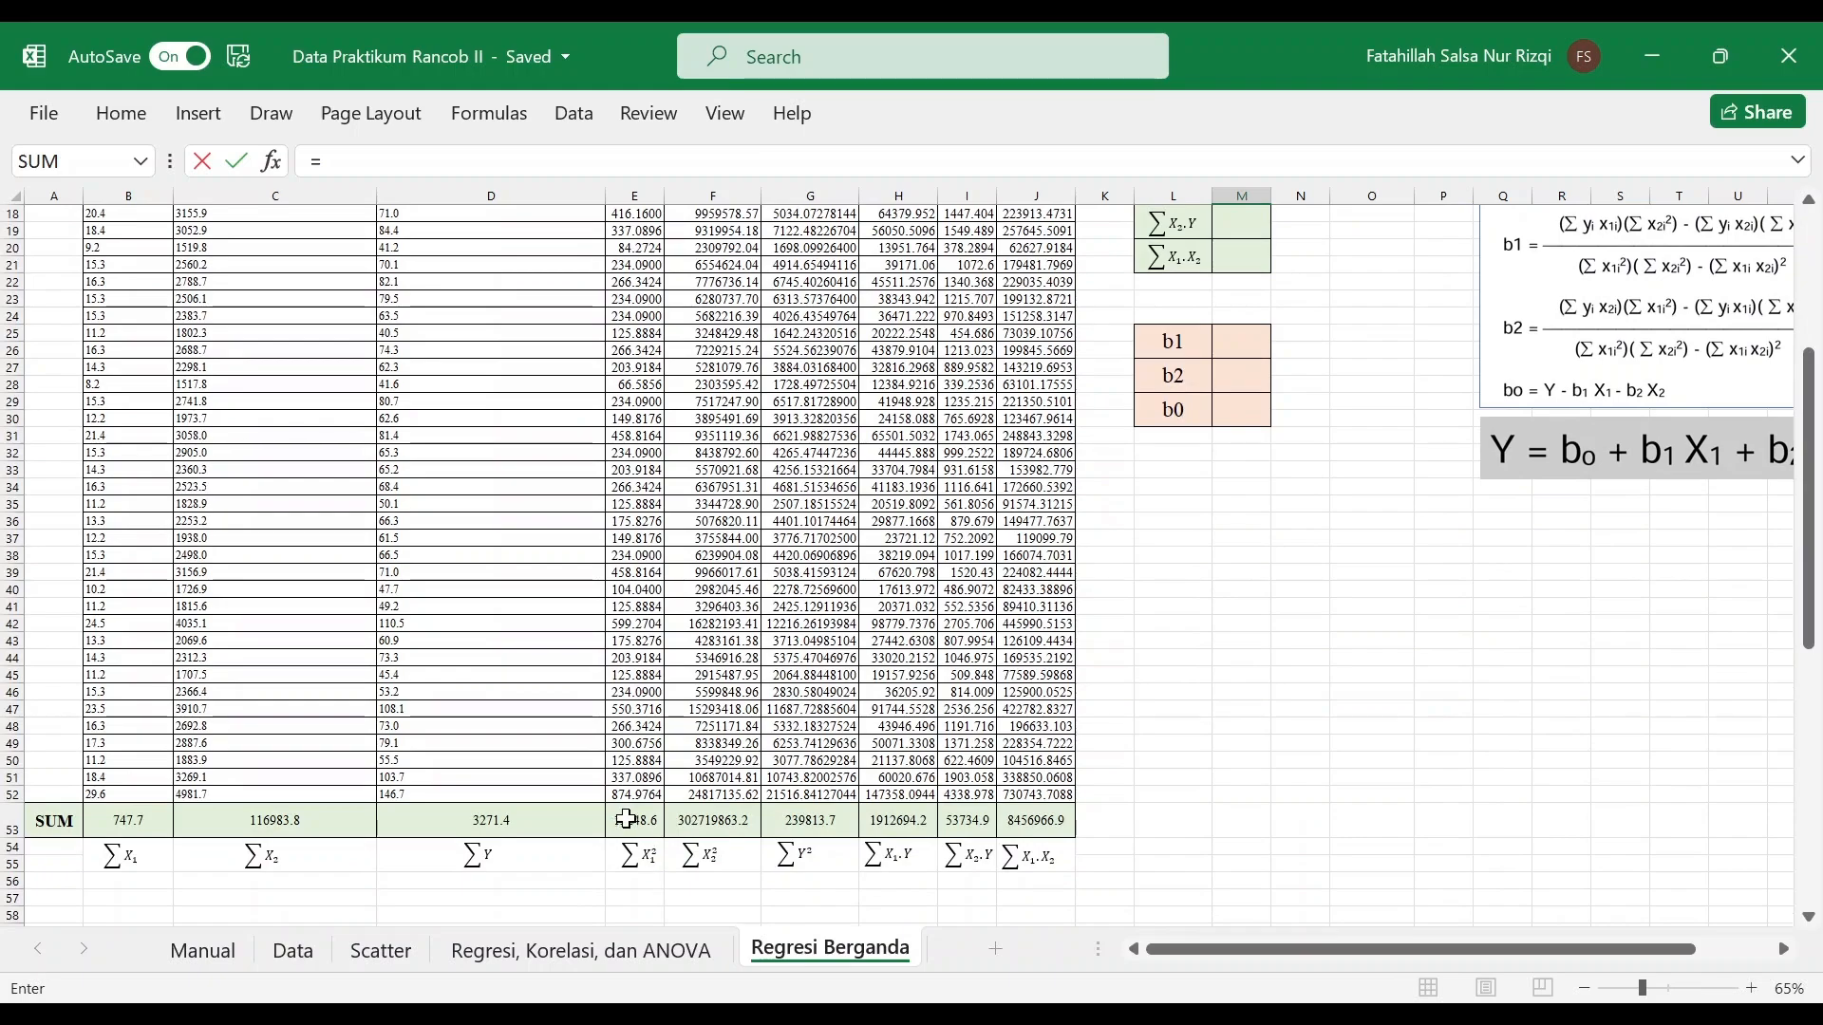
pyautogui.click(627, 816)
pyautogui.press('BackSpace')
pyautogui.press('BackSpace')
pyautogui.press('BackSpace')
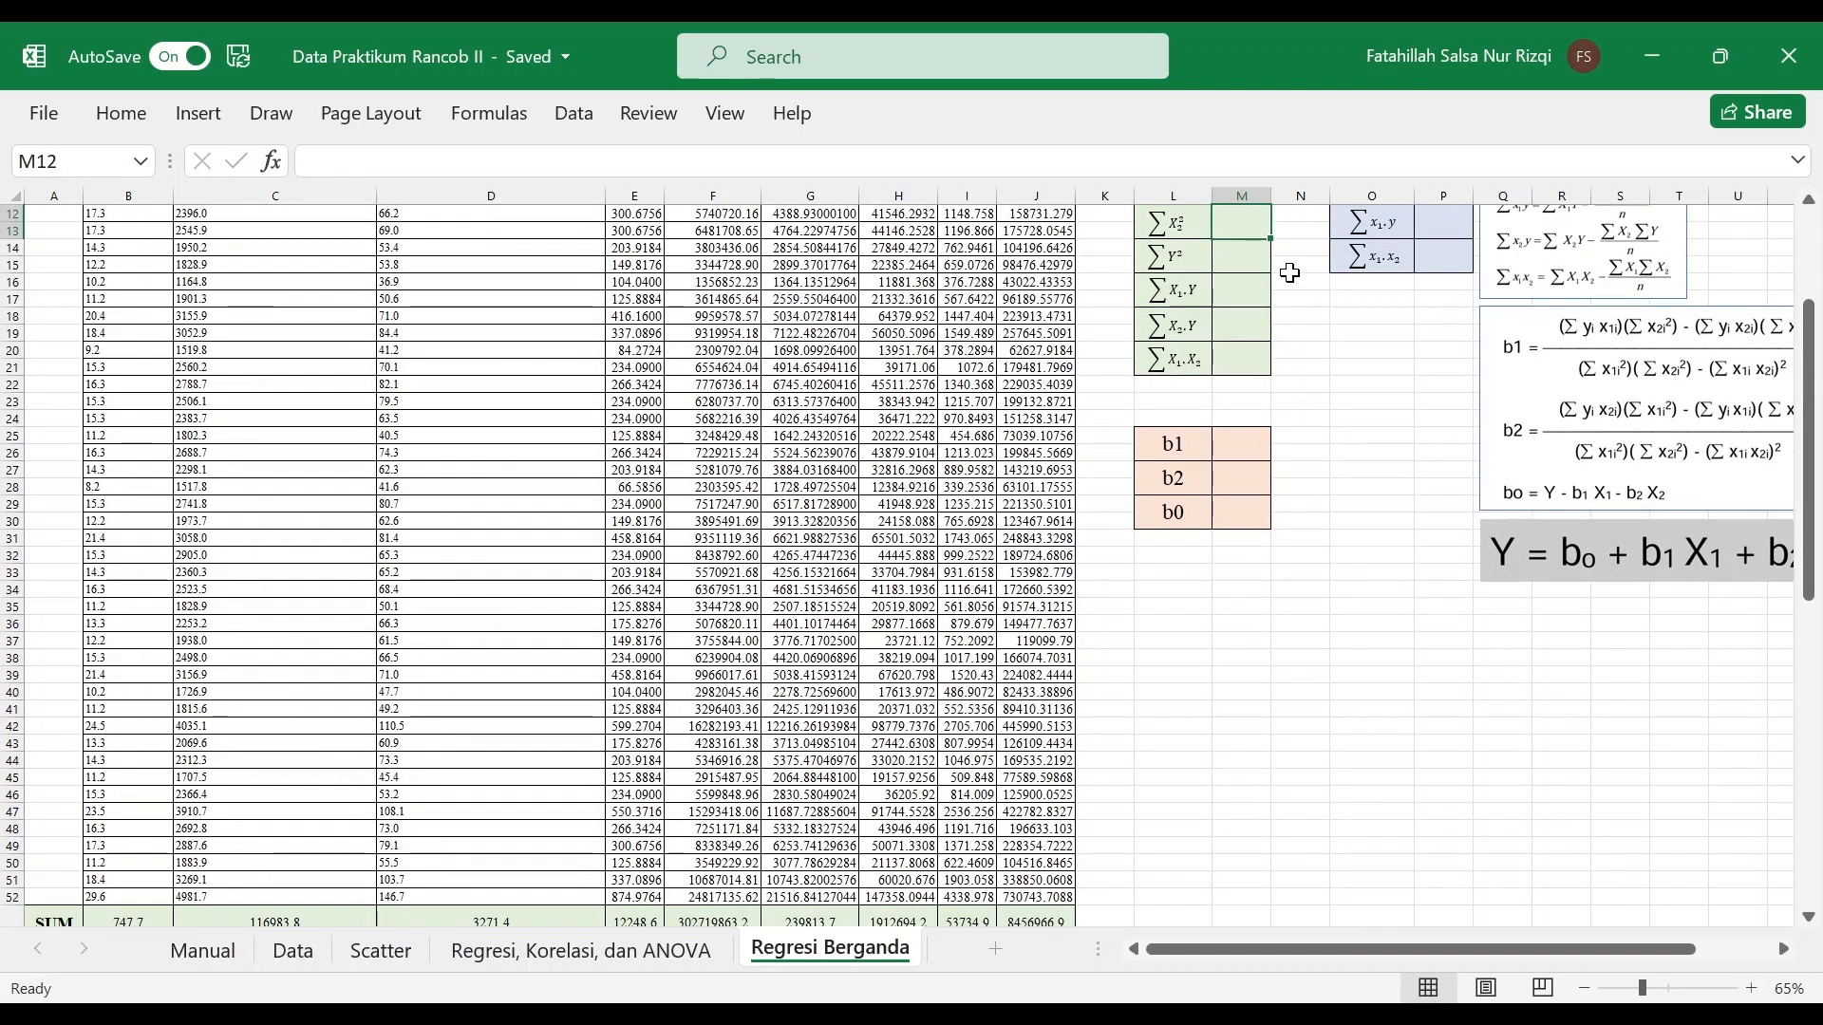
# Link the ΣX2² and ΣY² entries, M12 and M14, to the totals in F53 and G53
pyautogui.scroll(-6, 1089, 552)
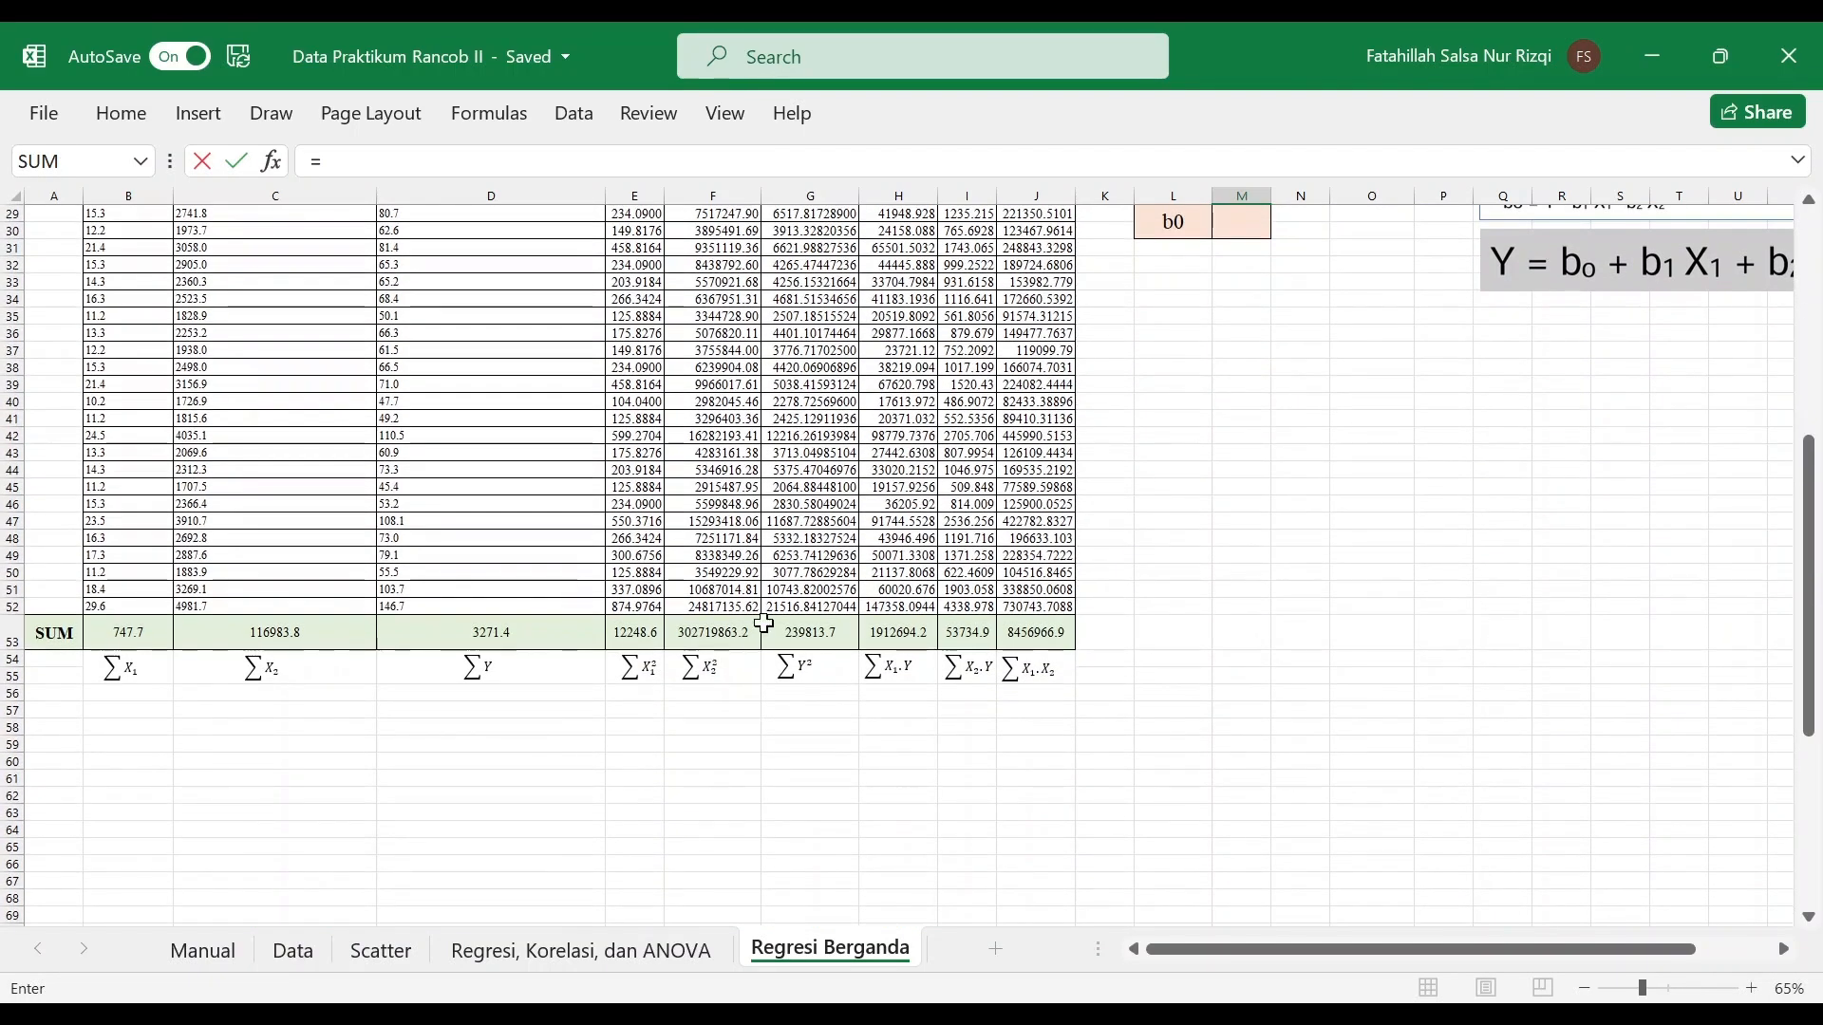
pyautogui.click(712, 627)
pyautogui.press('Return')
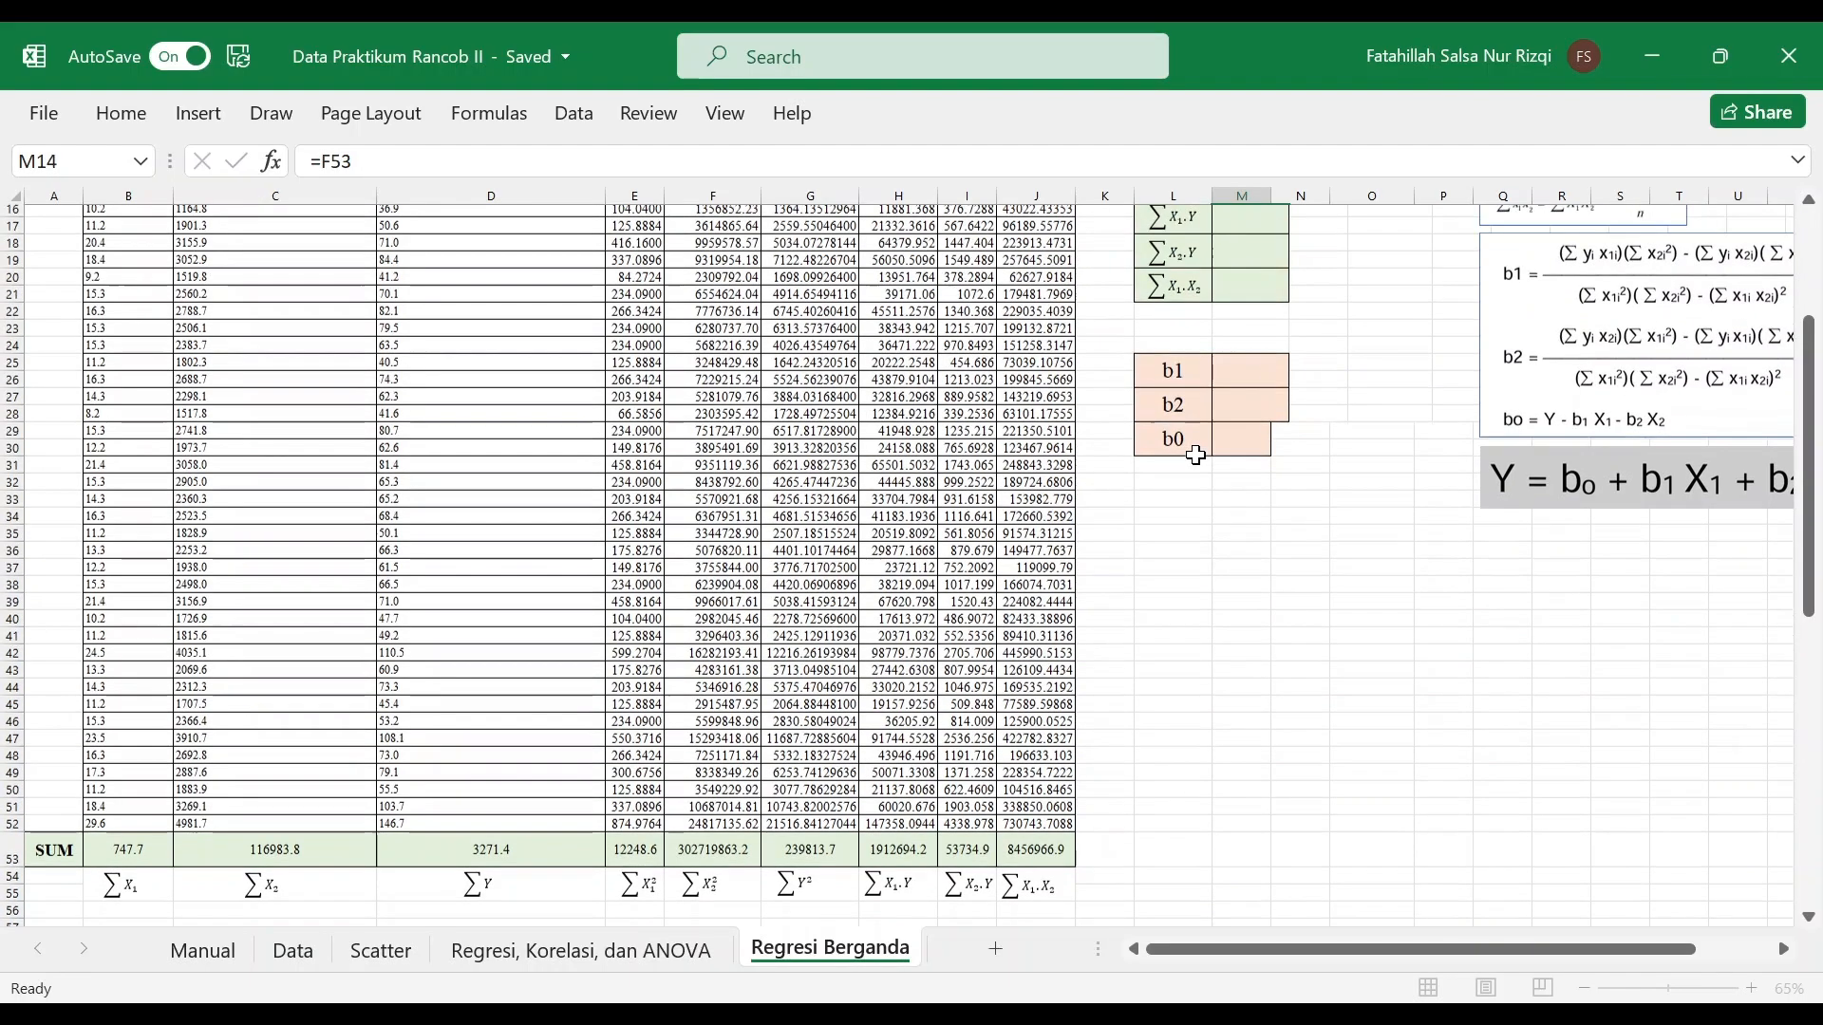
pyautogui.write('=')
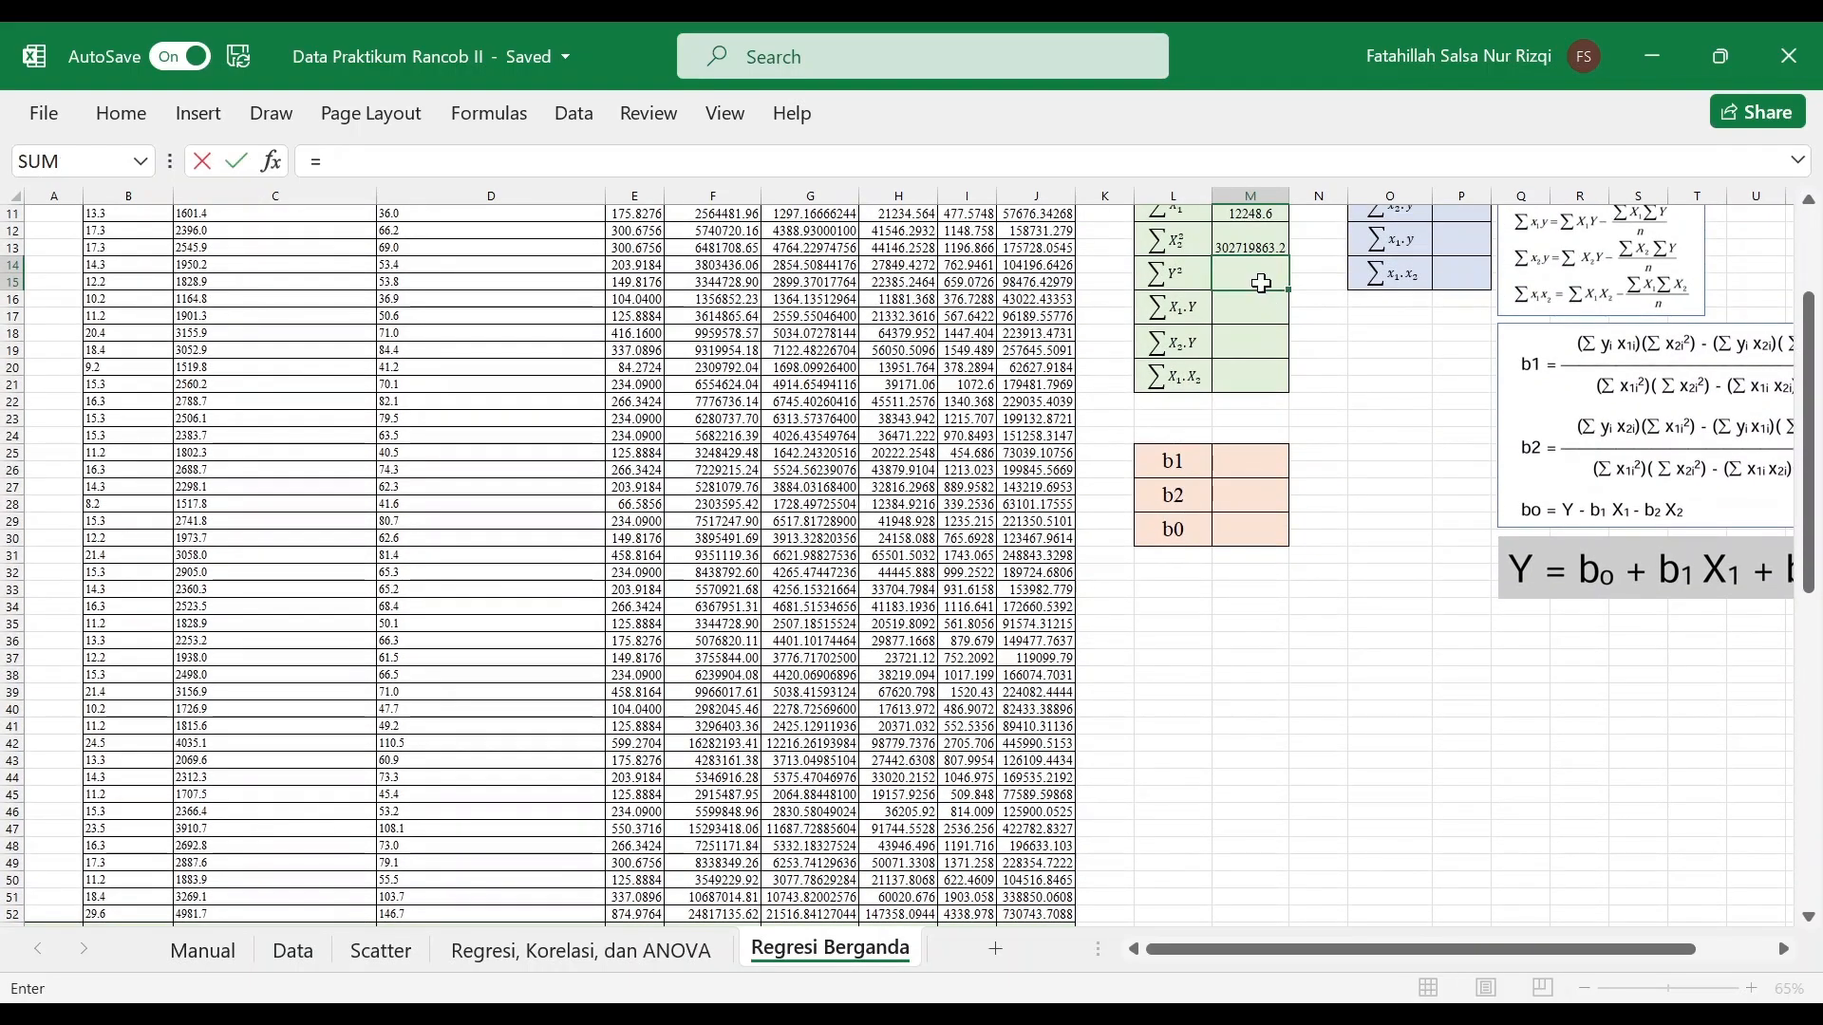
pyautogui.scroll(-5, 1262, 283)
pyautogui.click(796, 674)
pyautogui.press('Return')
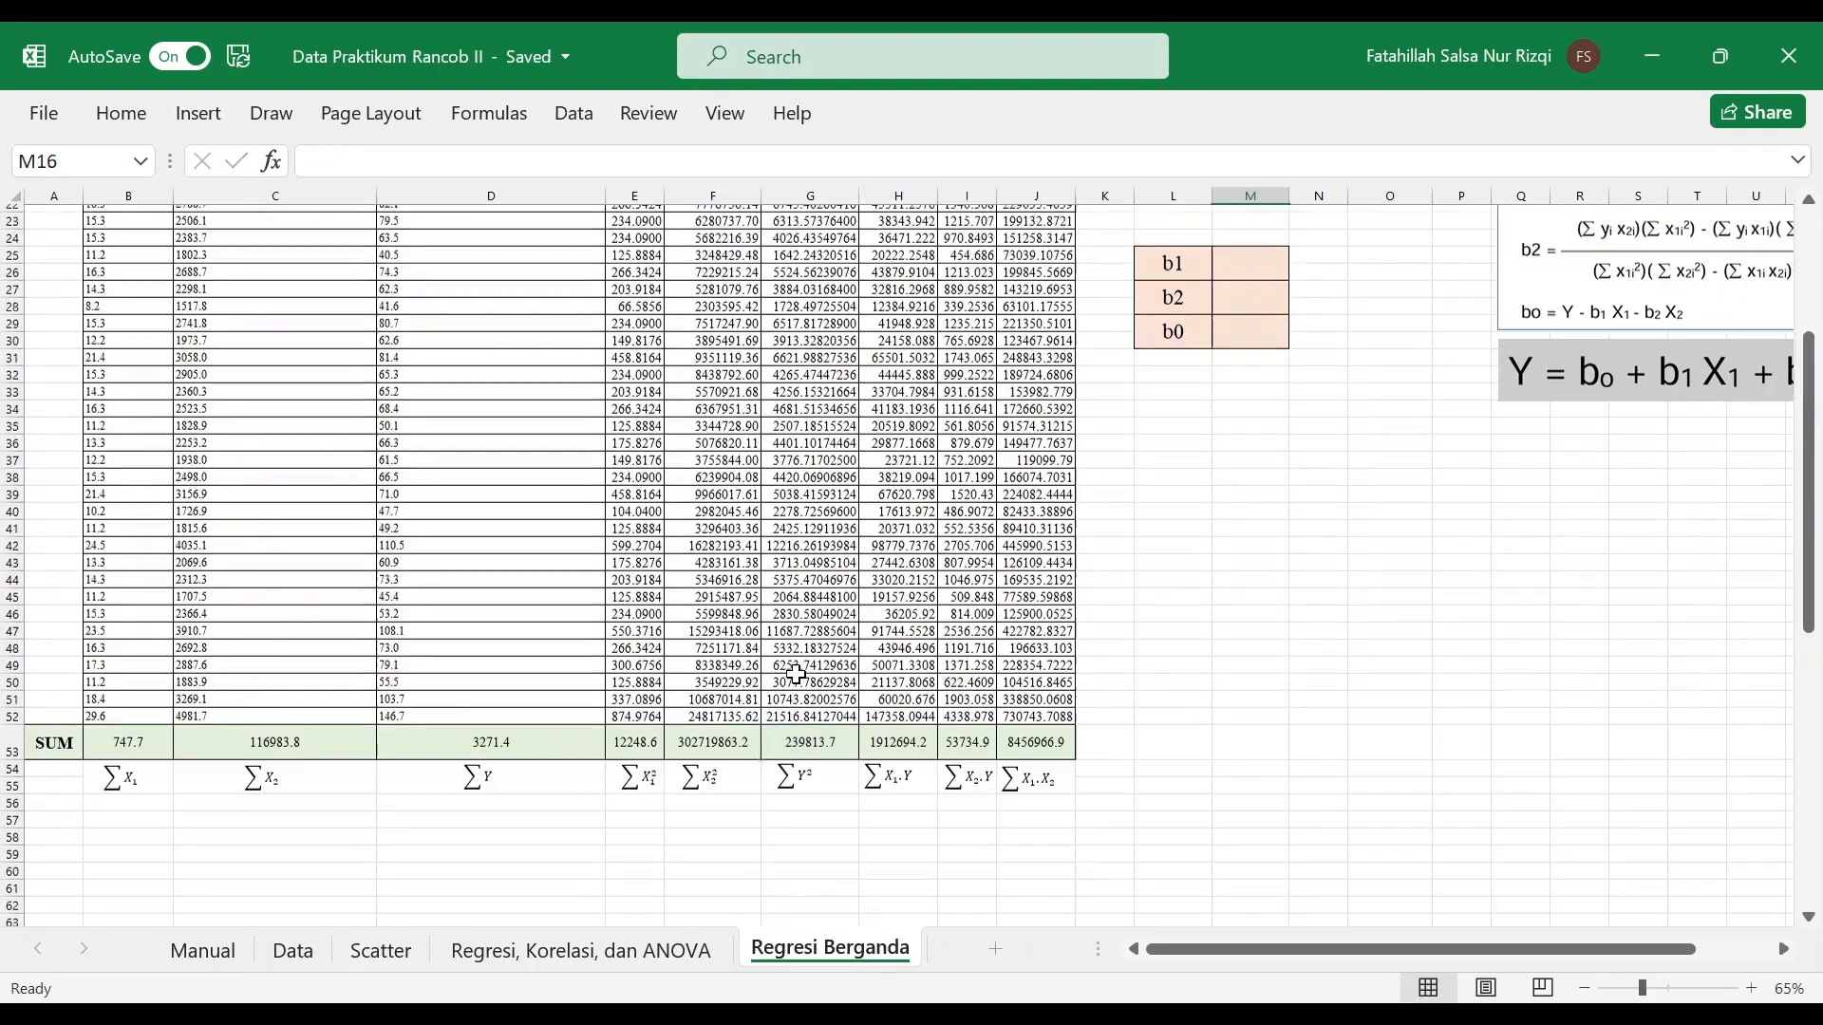
# Try to link the ΣX1.Y entry in M16 to the total in H53
pyautogui.write('=')
pyautogui.scroll(-4, 1277, 243)
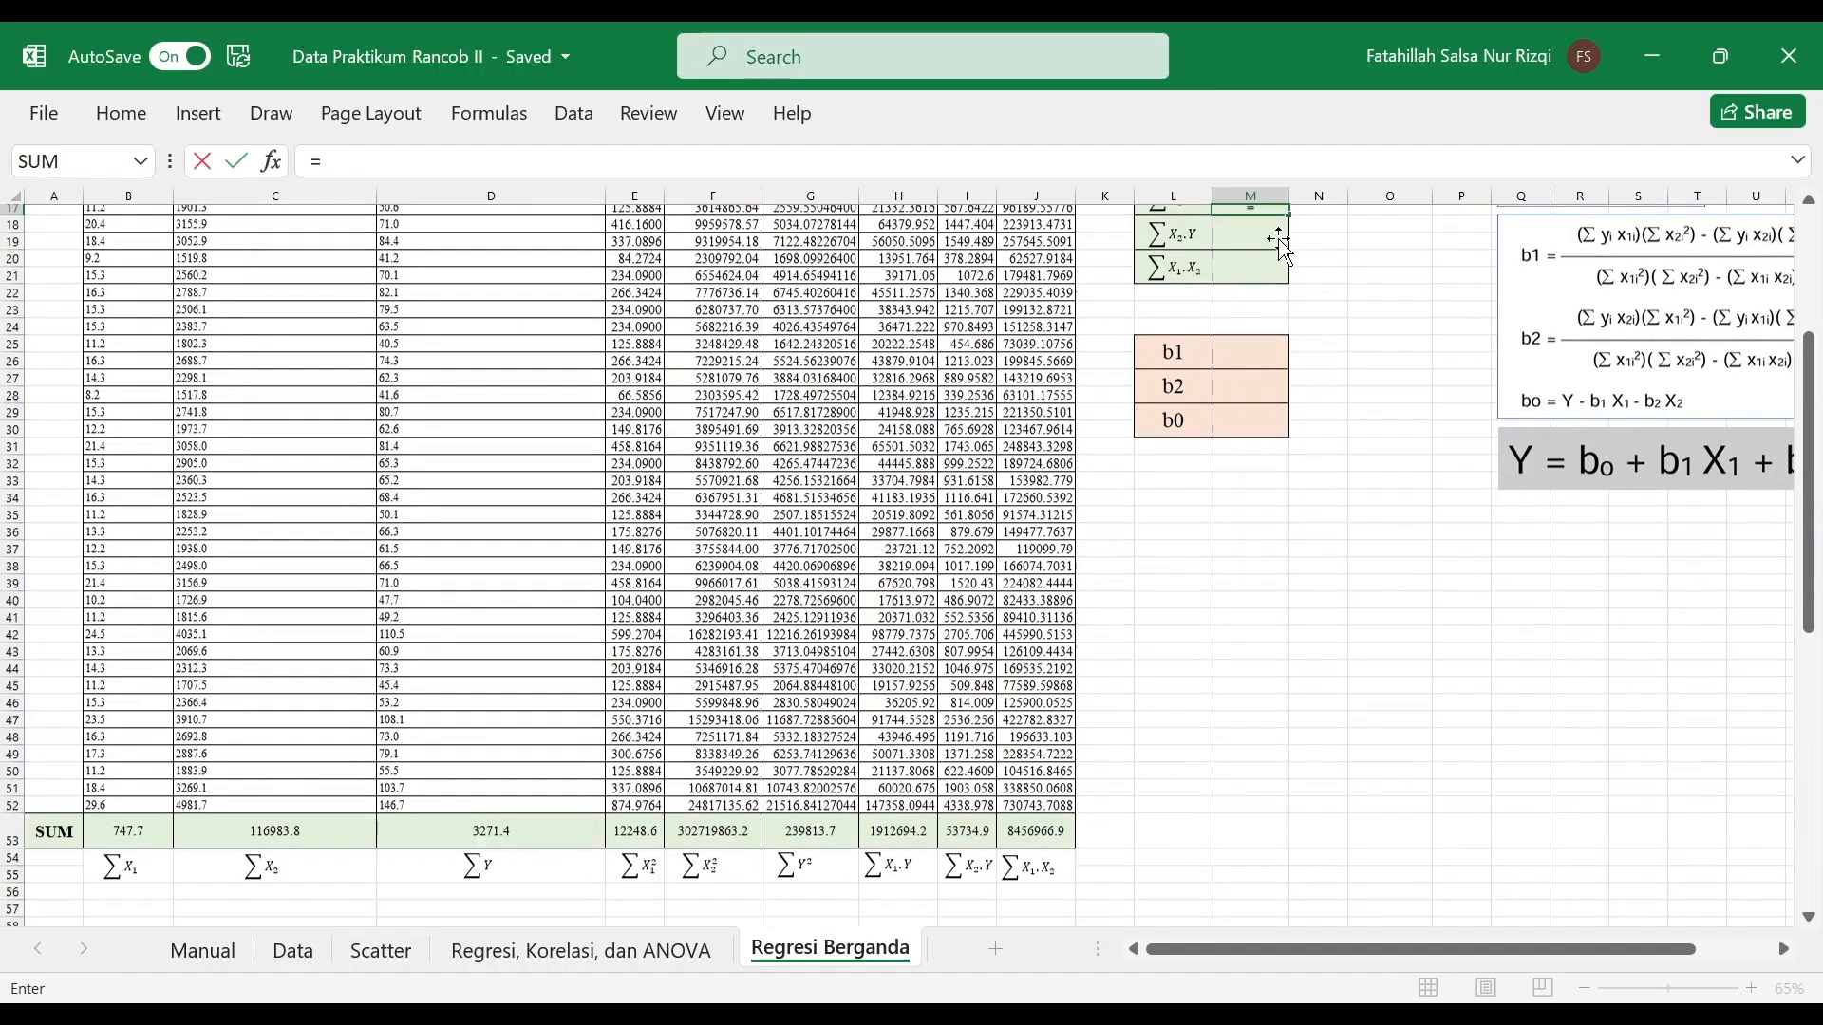
pyautogui.click(900, 671)
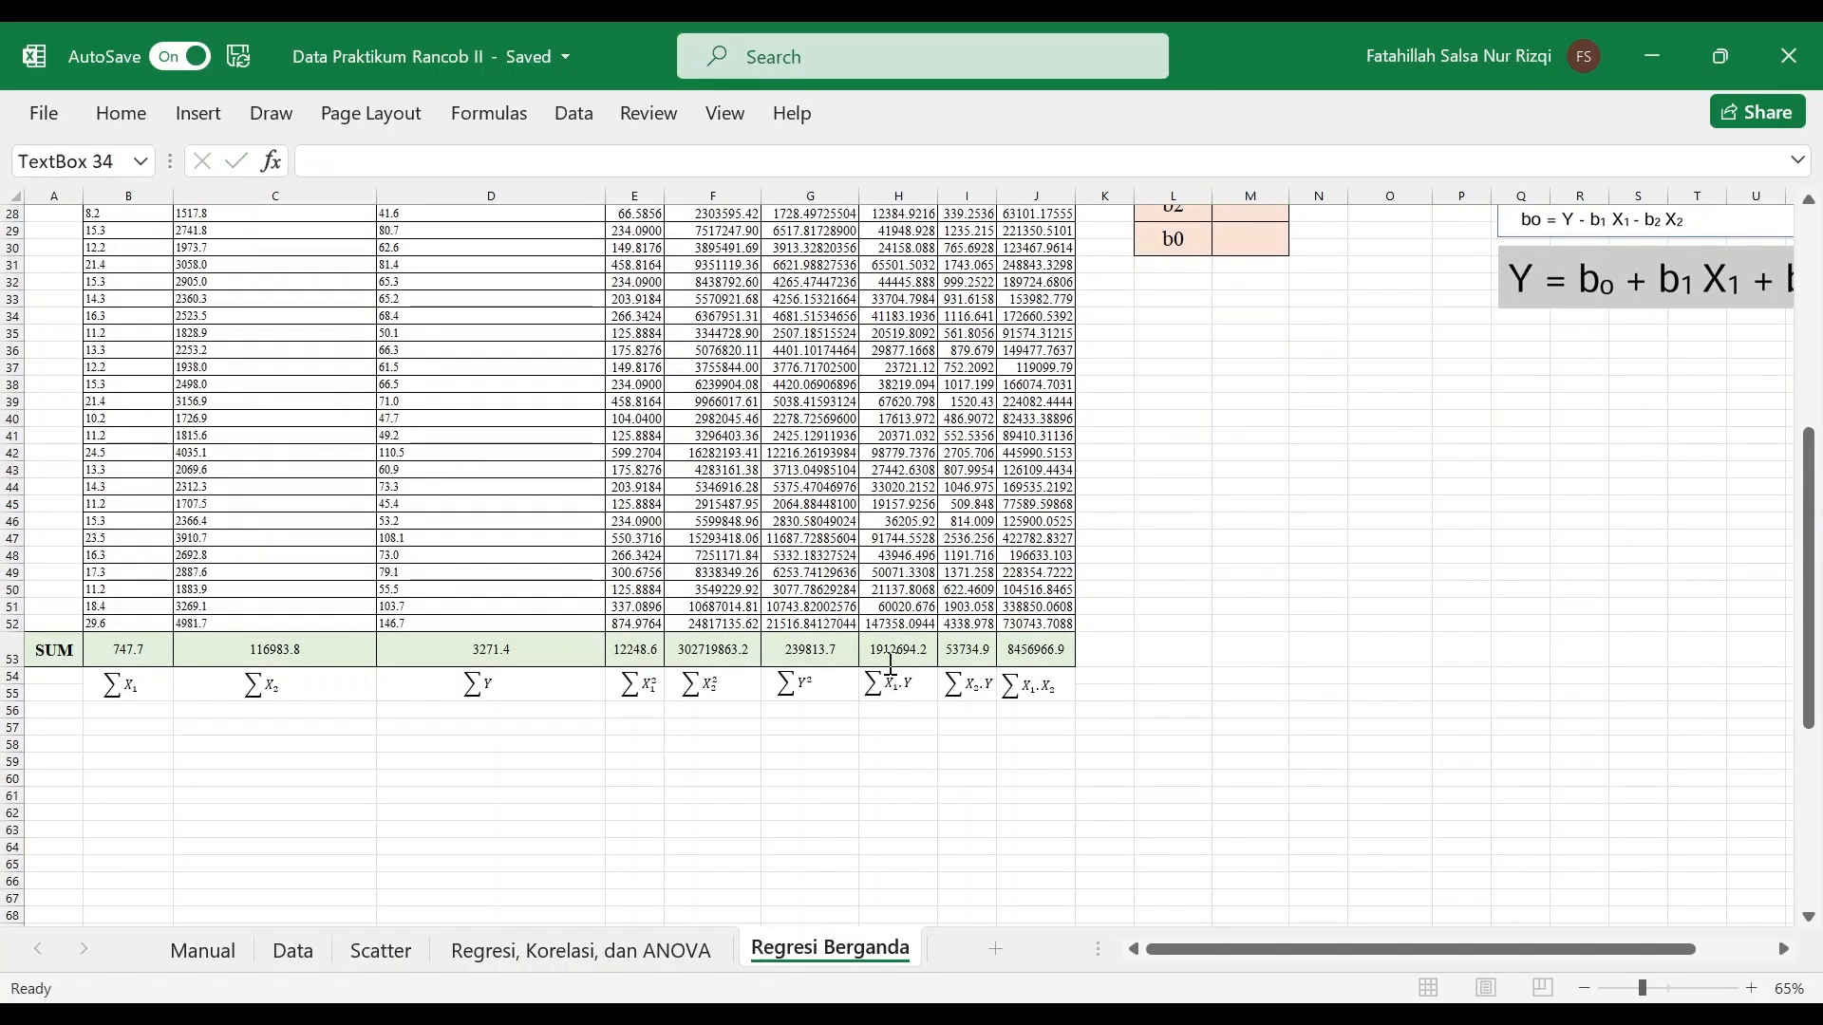
pyautogui.click(931, 649)
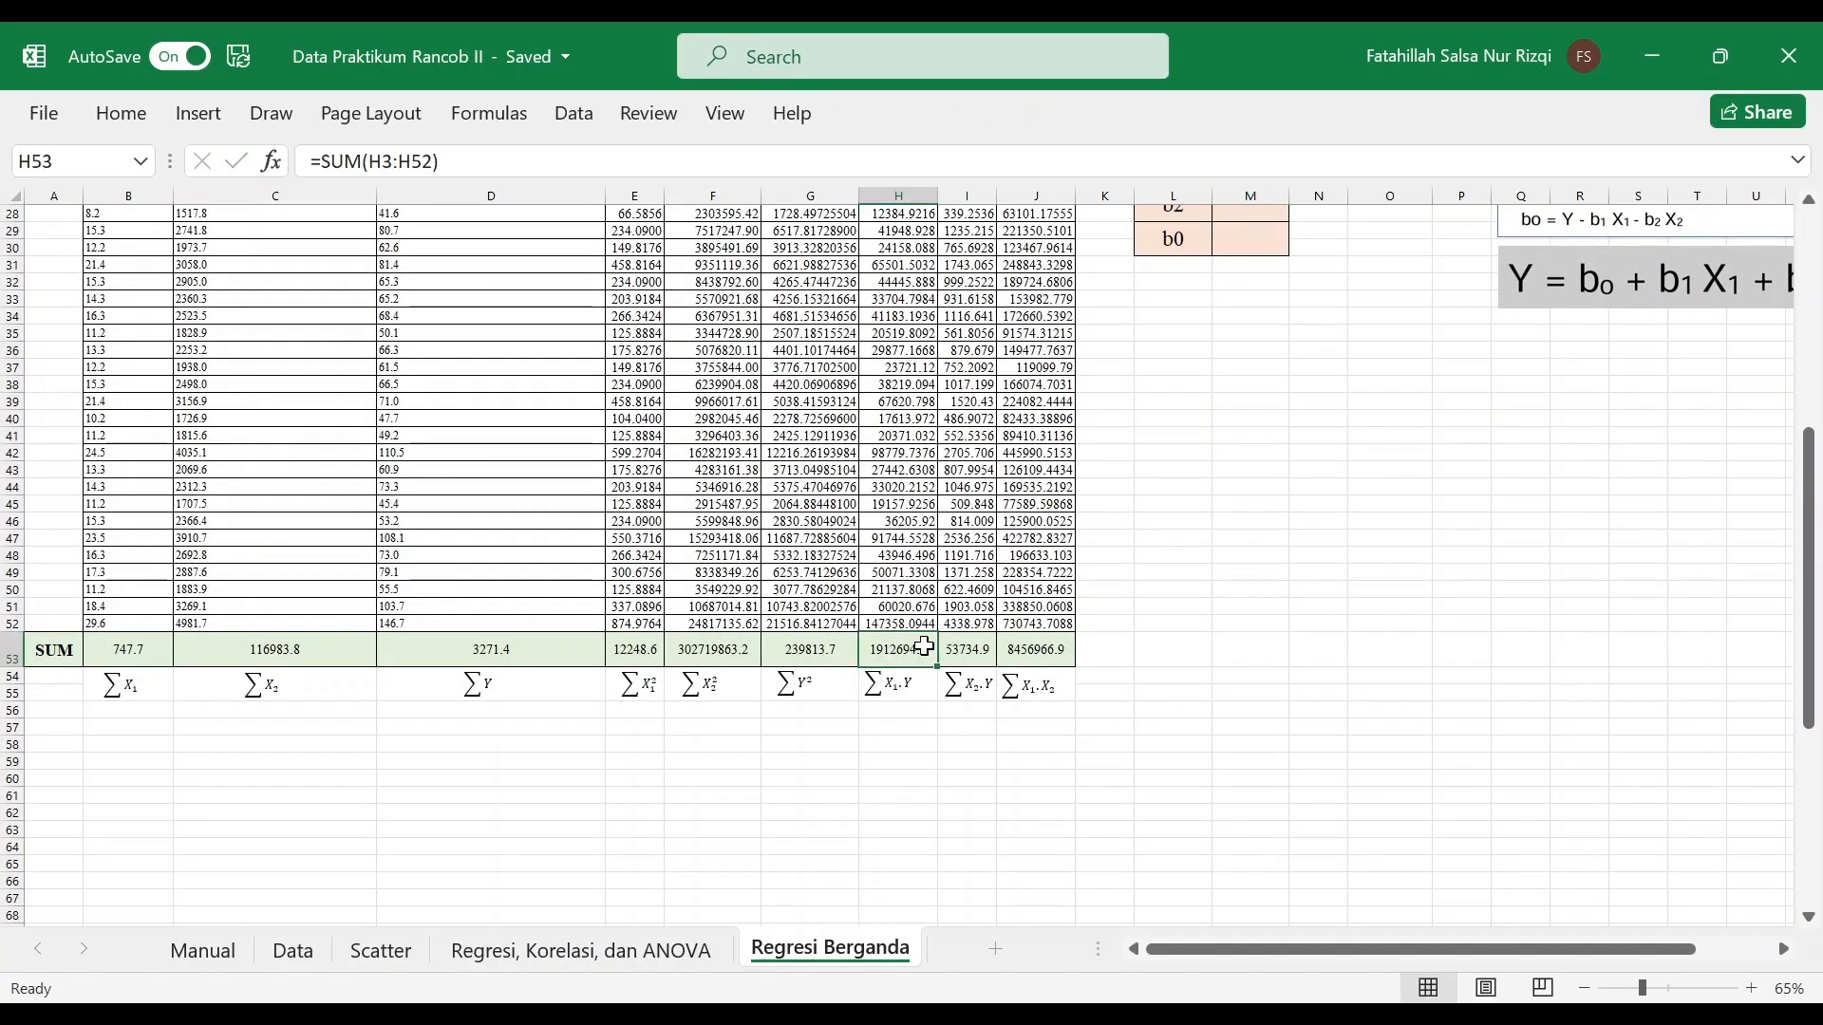
# Check the headings of columns H:J against the labels under the SUM row and move the ΣX1.X2 label beneath column H
pyautogui.scroll(9, 926, 648)
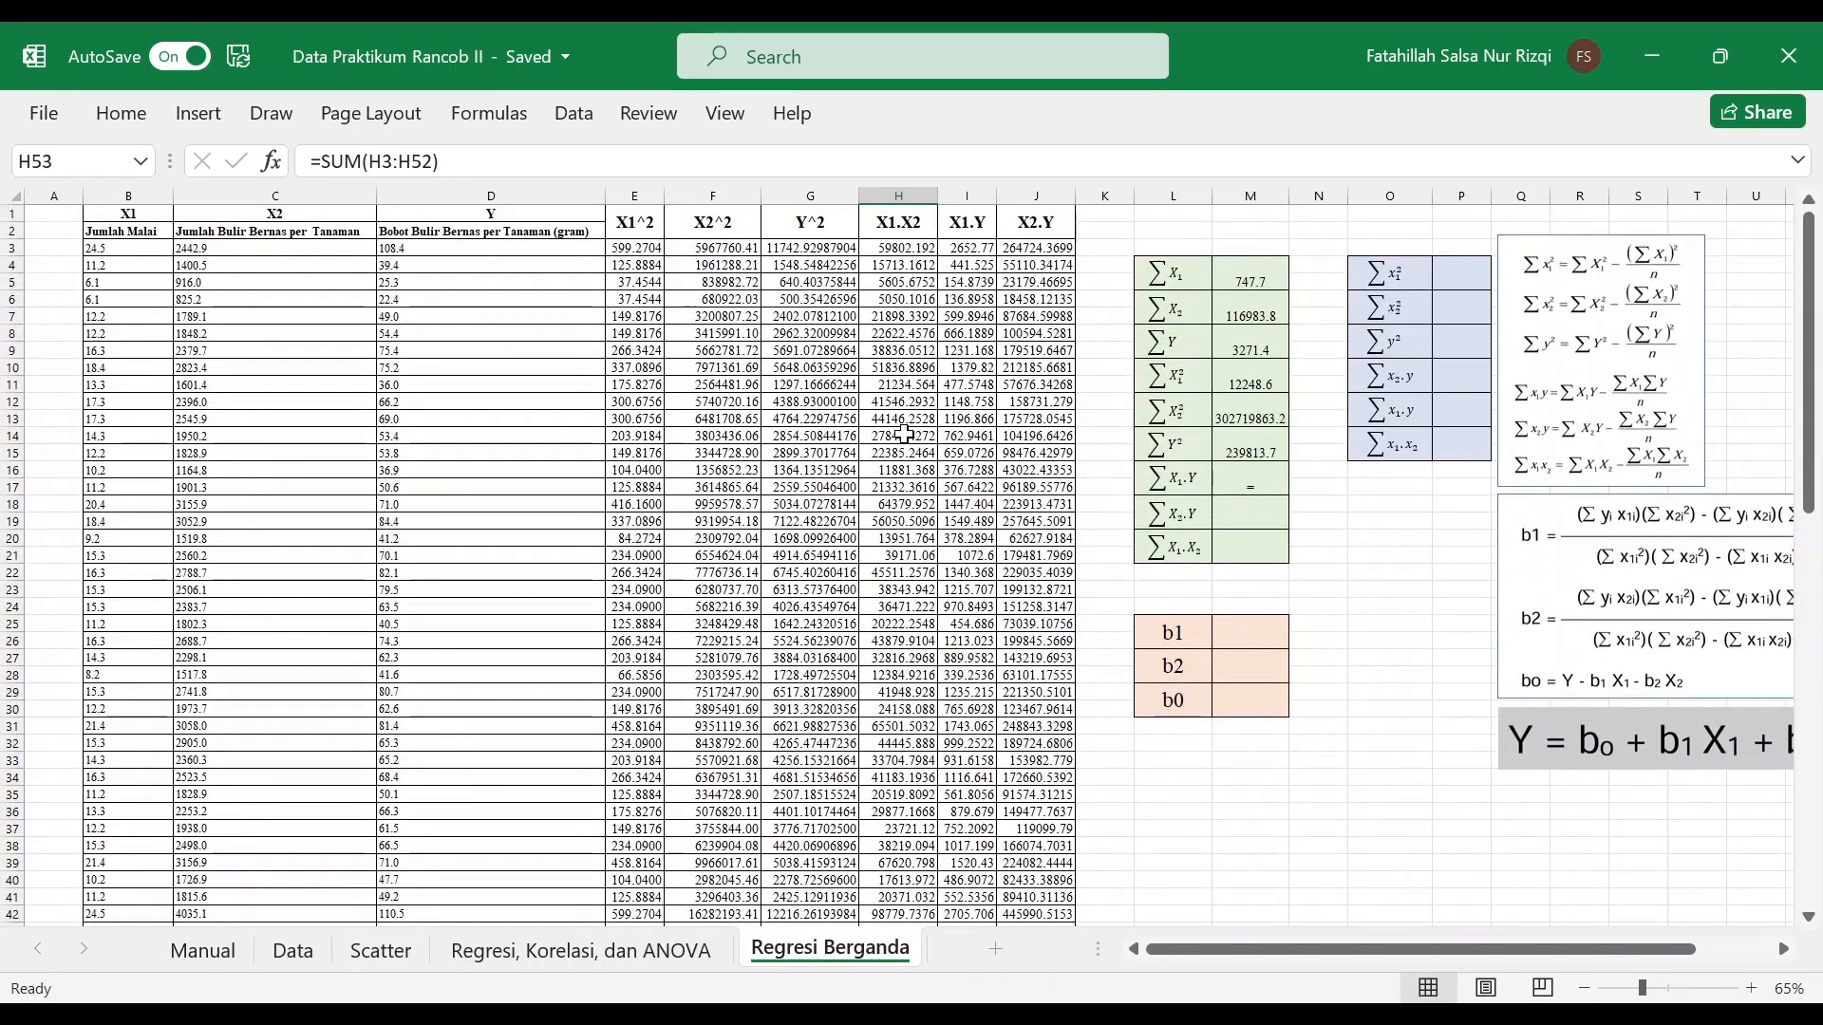
pyautogui.scroll(-5, 904, 434)
pyautogui.scroll(2, 905, 435)
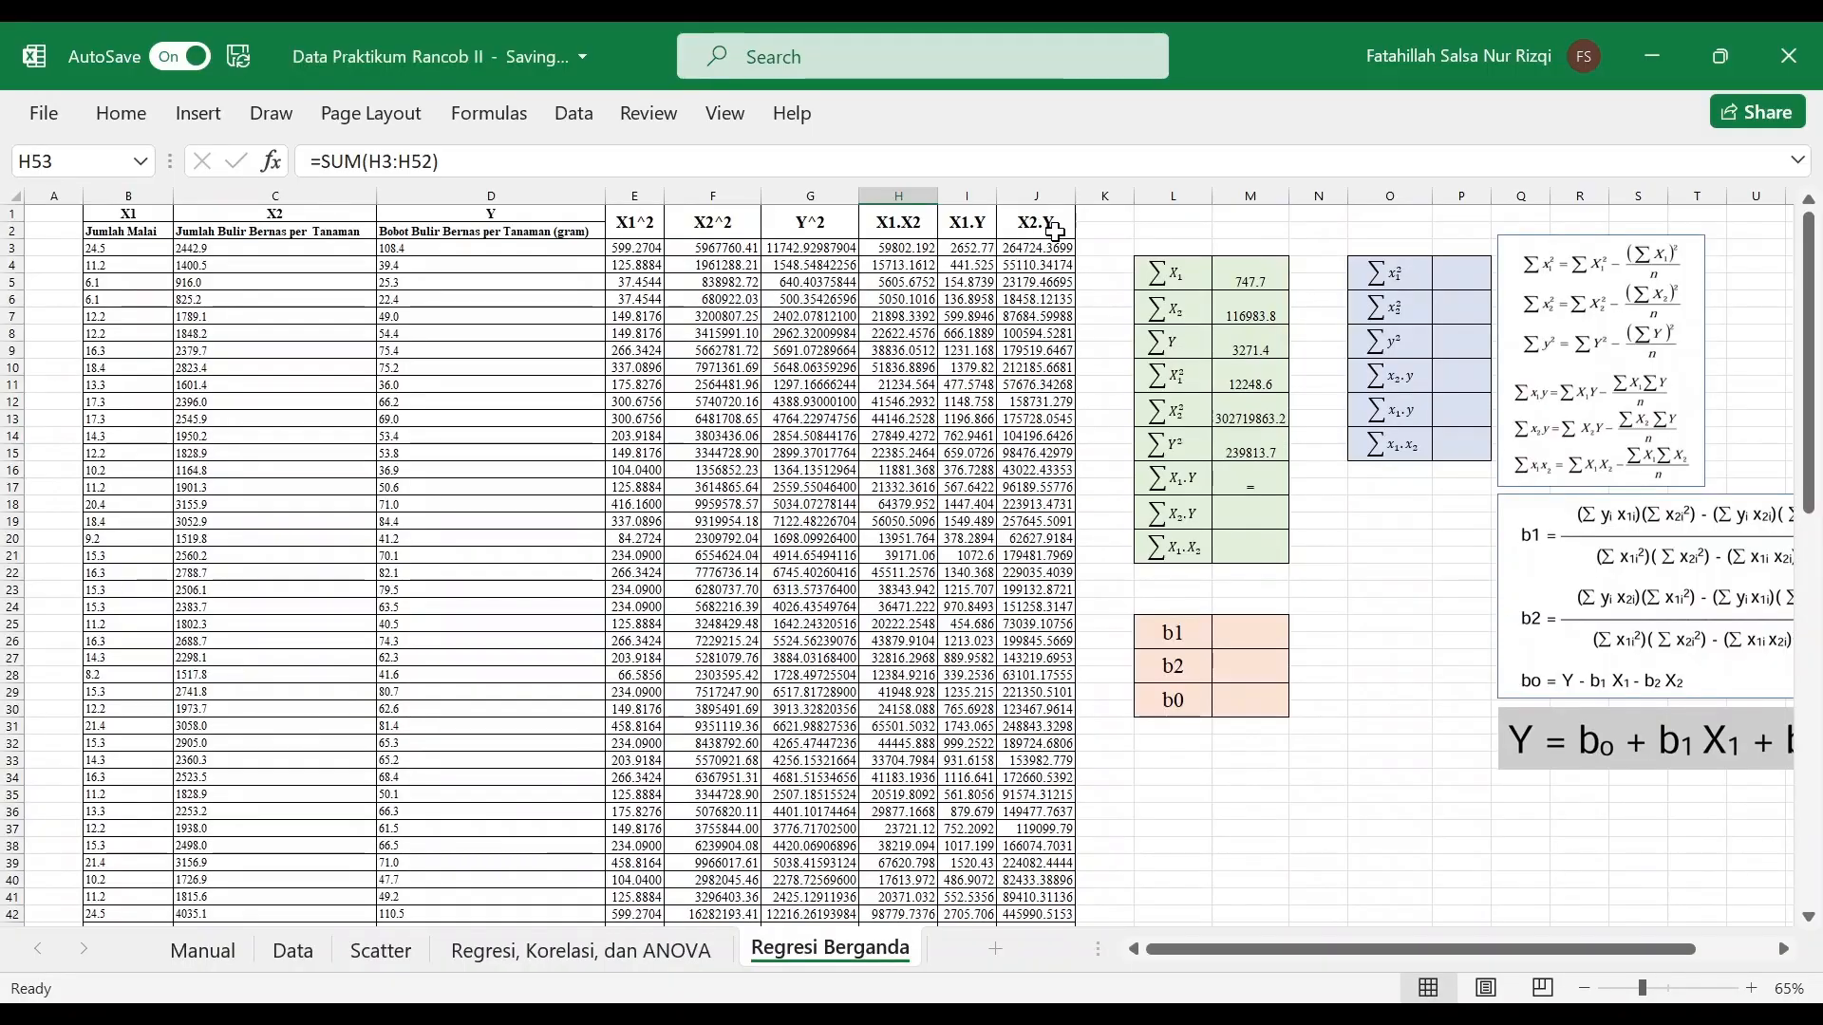
pyautogui.scroll(-12, 1025, 427)
pyautogui.click(969, 568)
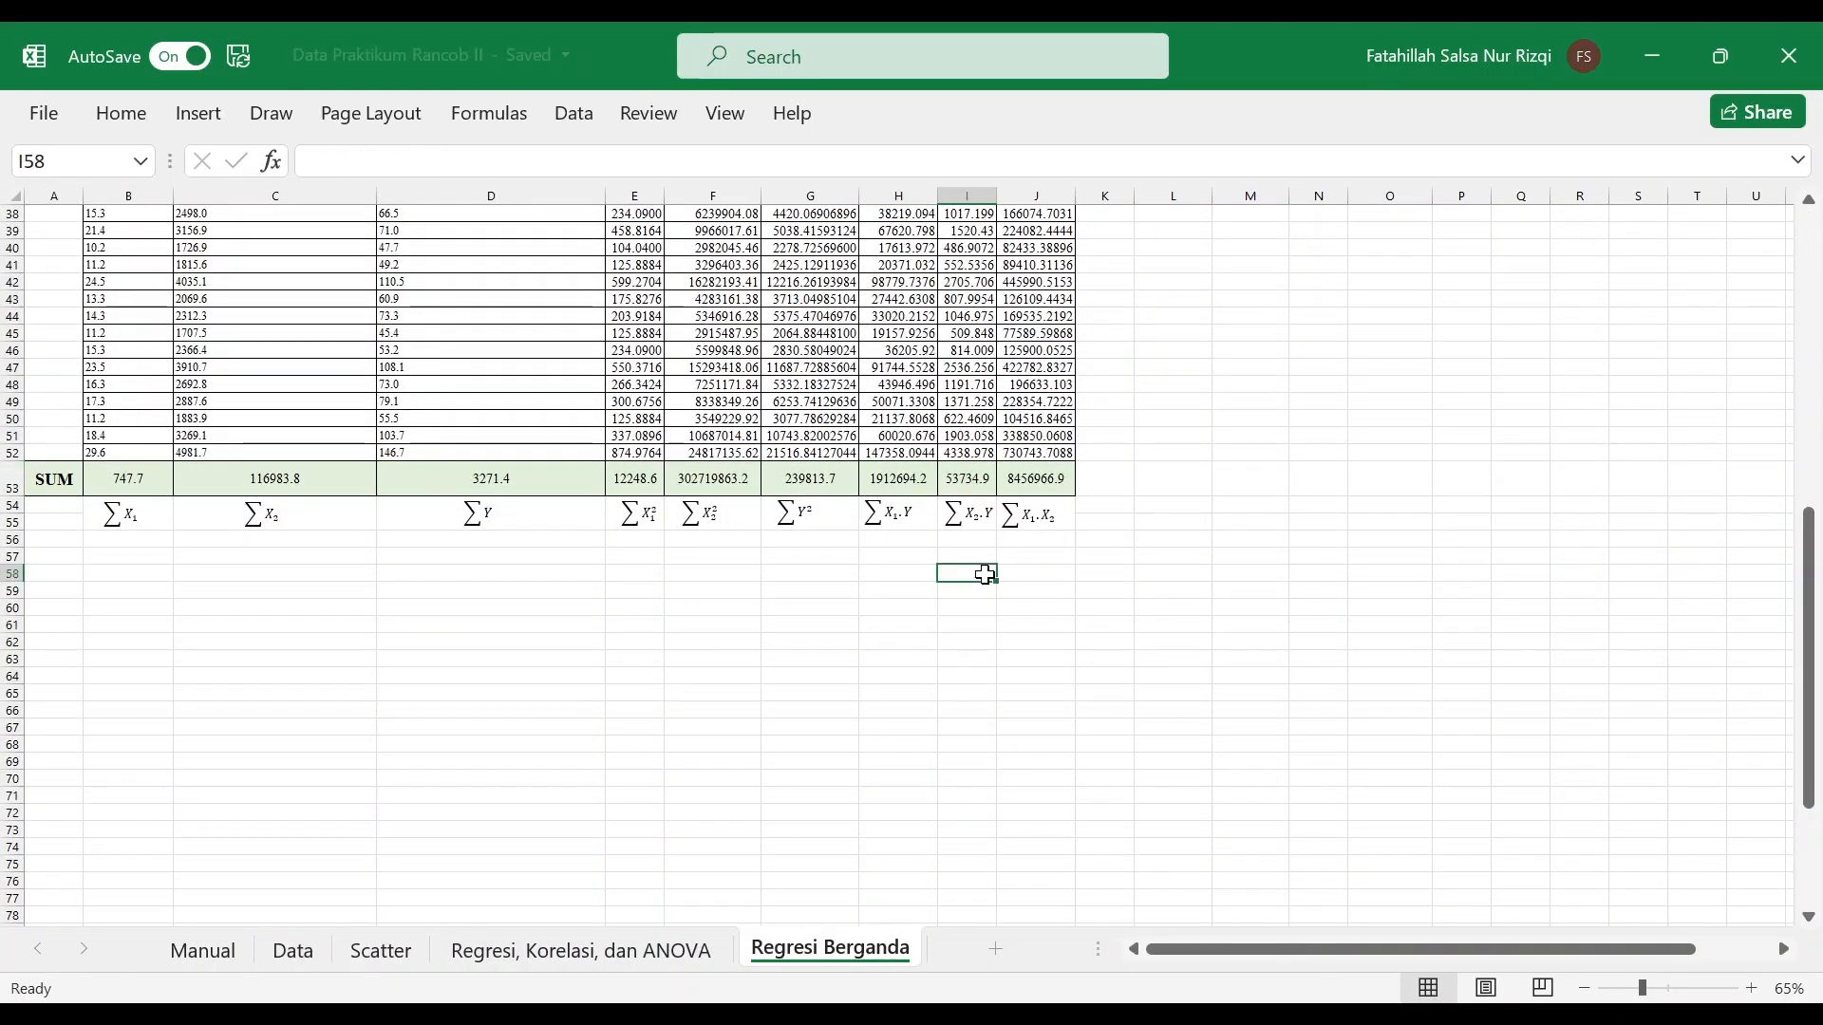
pyautogui.click(1052, 530)
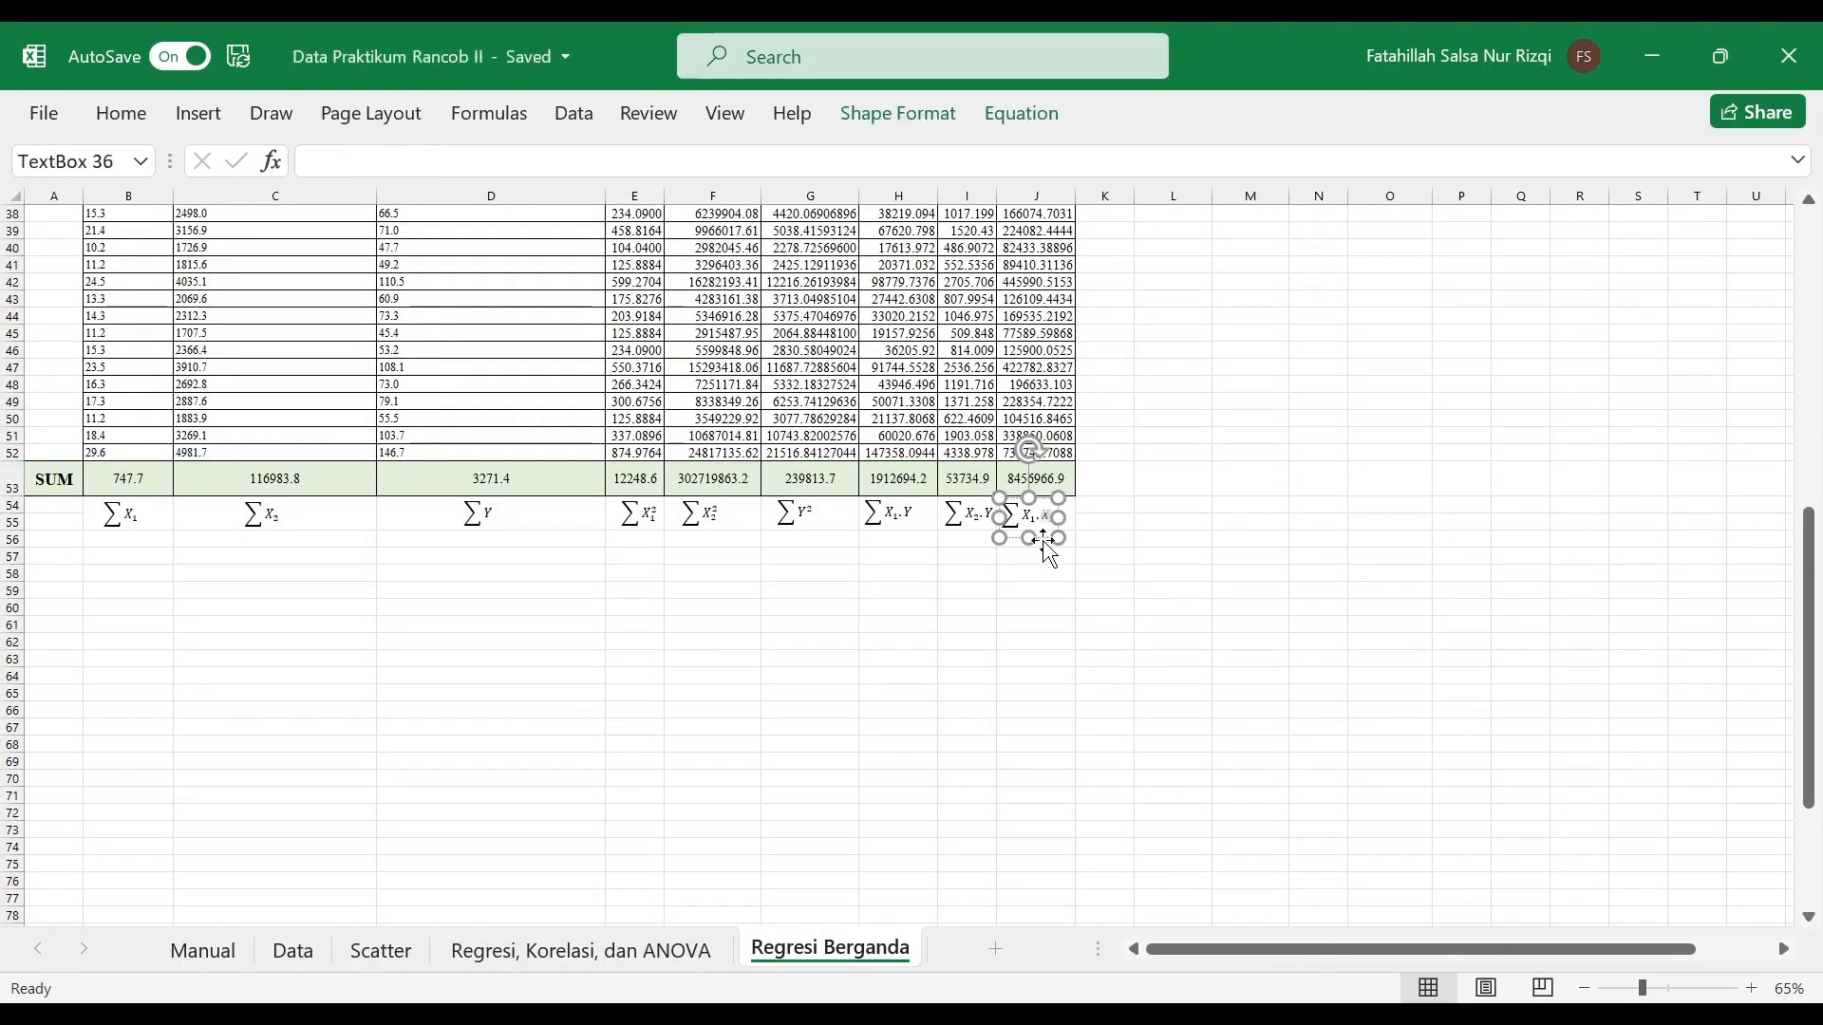
pyautogui.moveTo(1043, 540); pyautogui.dragTo(929, 525)
# Move the ΣX1.Y and ΣX2.Y labels beneath columns I and J, and align the ΣX1.X2 label under the column H total
pyautogui.click(878, 519)
pyautogui.keyDown('shift'); pyautogui.click(976, 522); pyautogui.keyUp('shift')
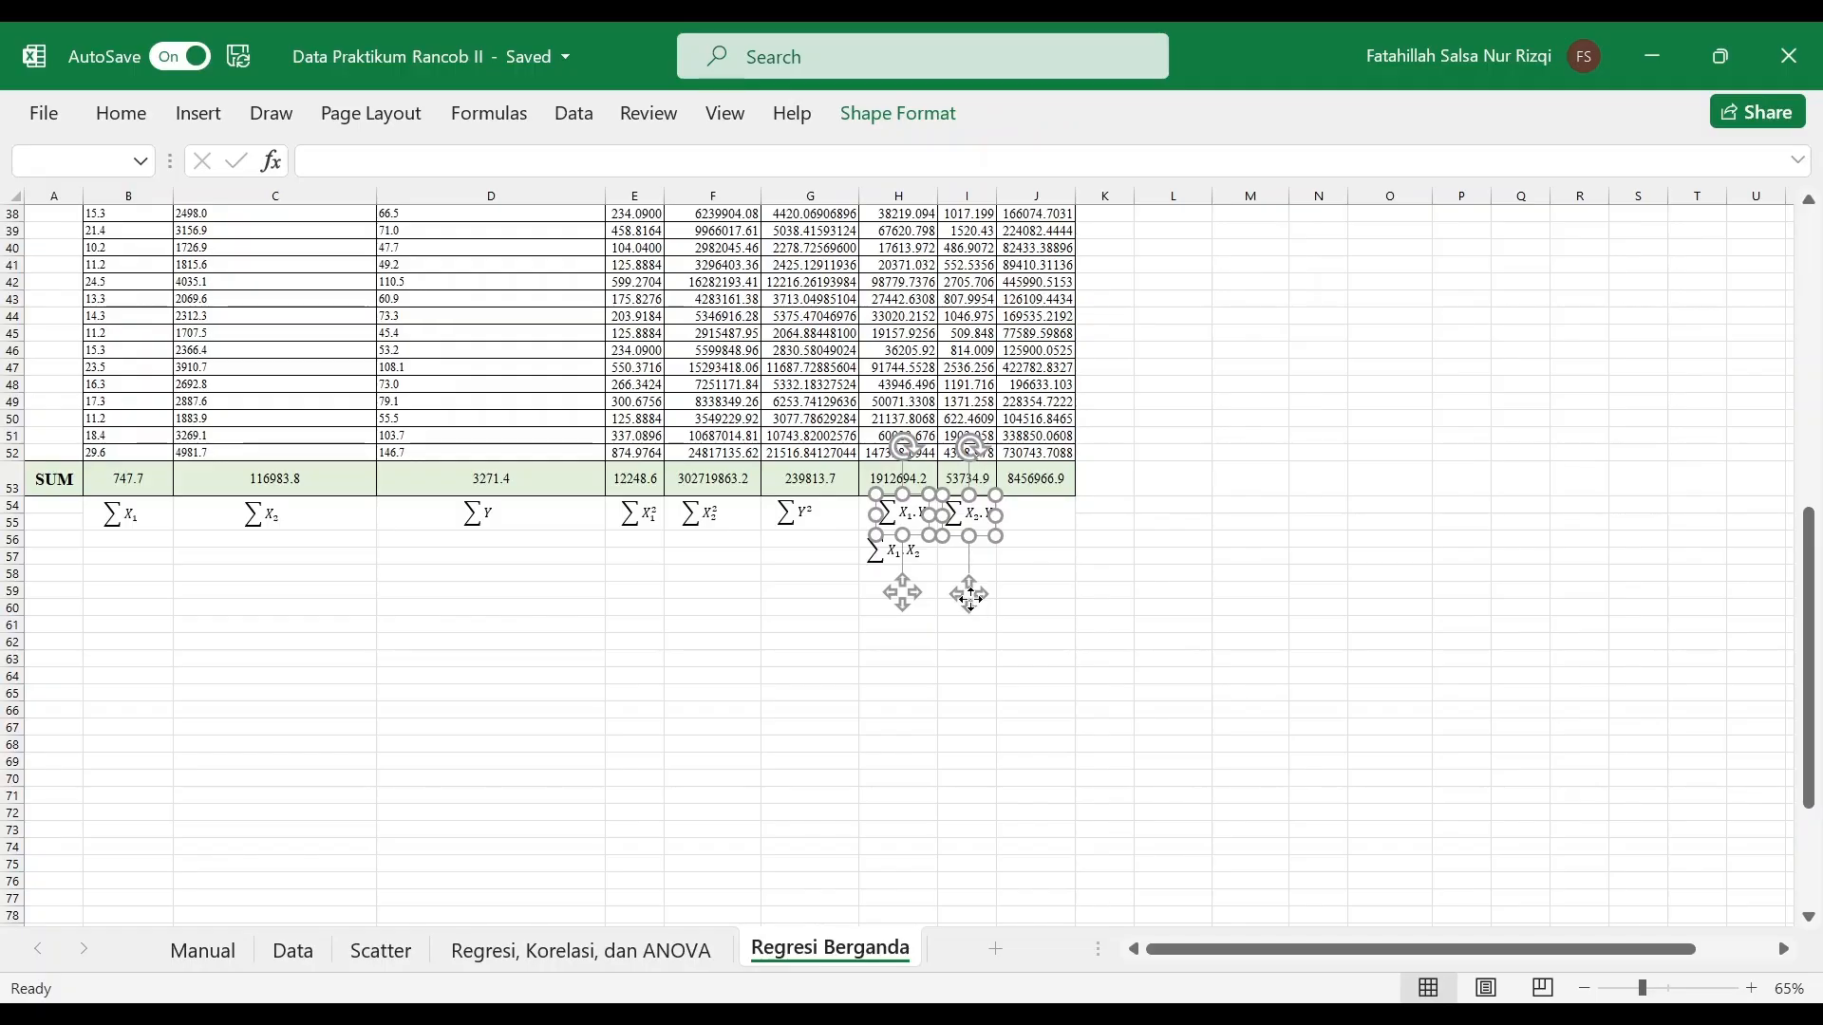
pyautogui.moveTo(973, 605); pyautogui.dragTo(1037, 597)
pyautogui.click(1036, 596)
pyautogui.click(889, 551)
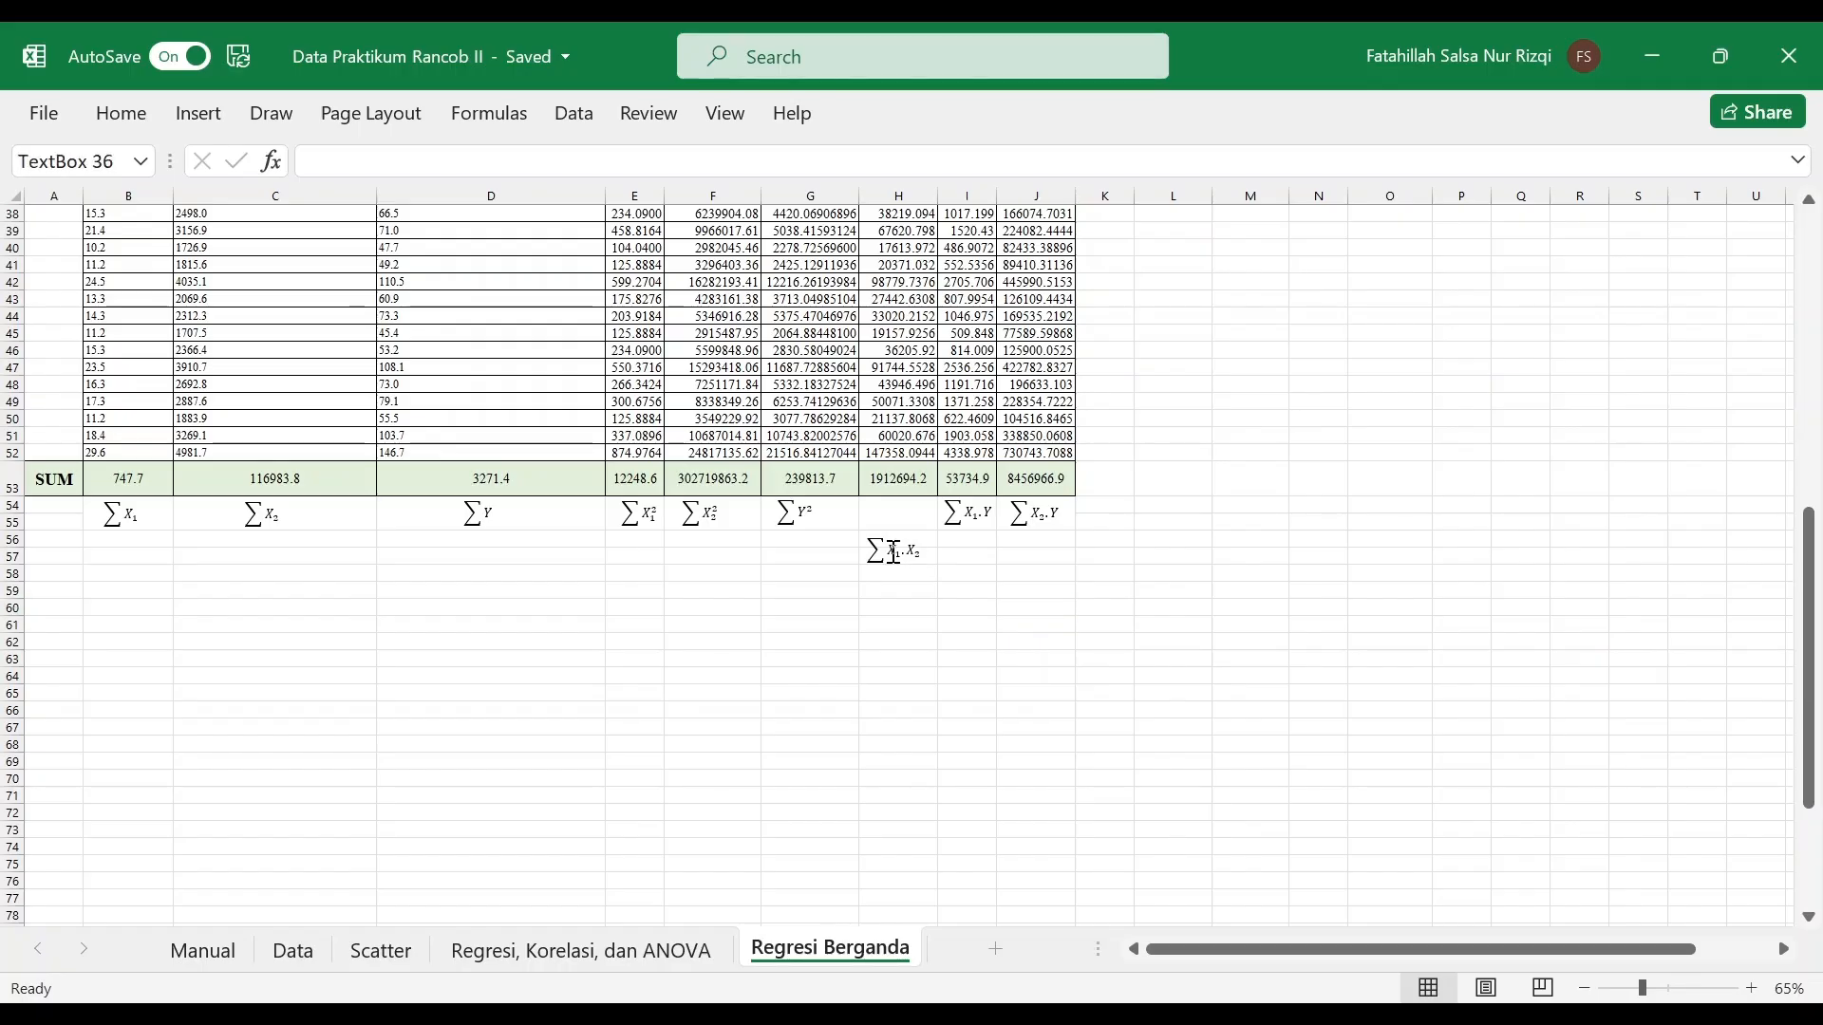
pyautogui.moveTo(916, 594); pyautogui.dragTo(917, 556)
# Link the ΣX1.Y entry in M16 to the total in I53
pyautogui.scroll(6, 1168, 513)
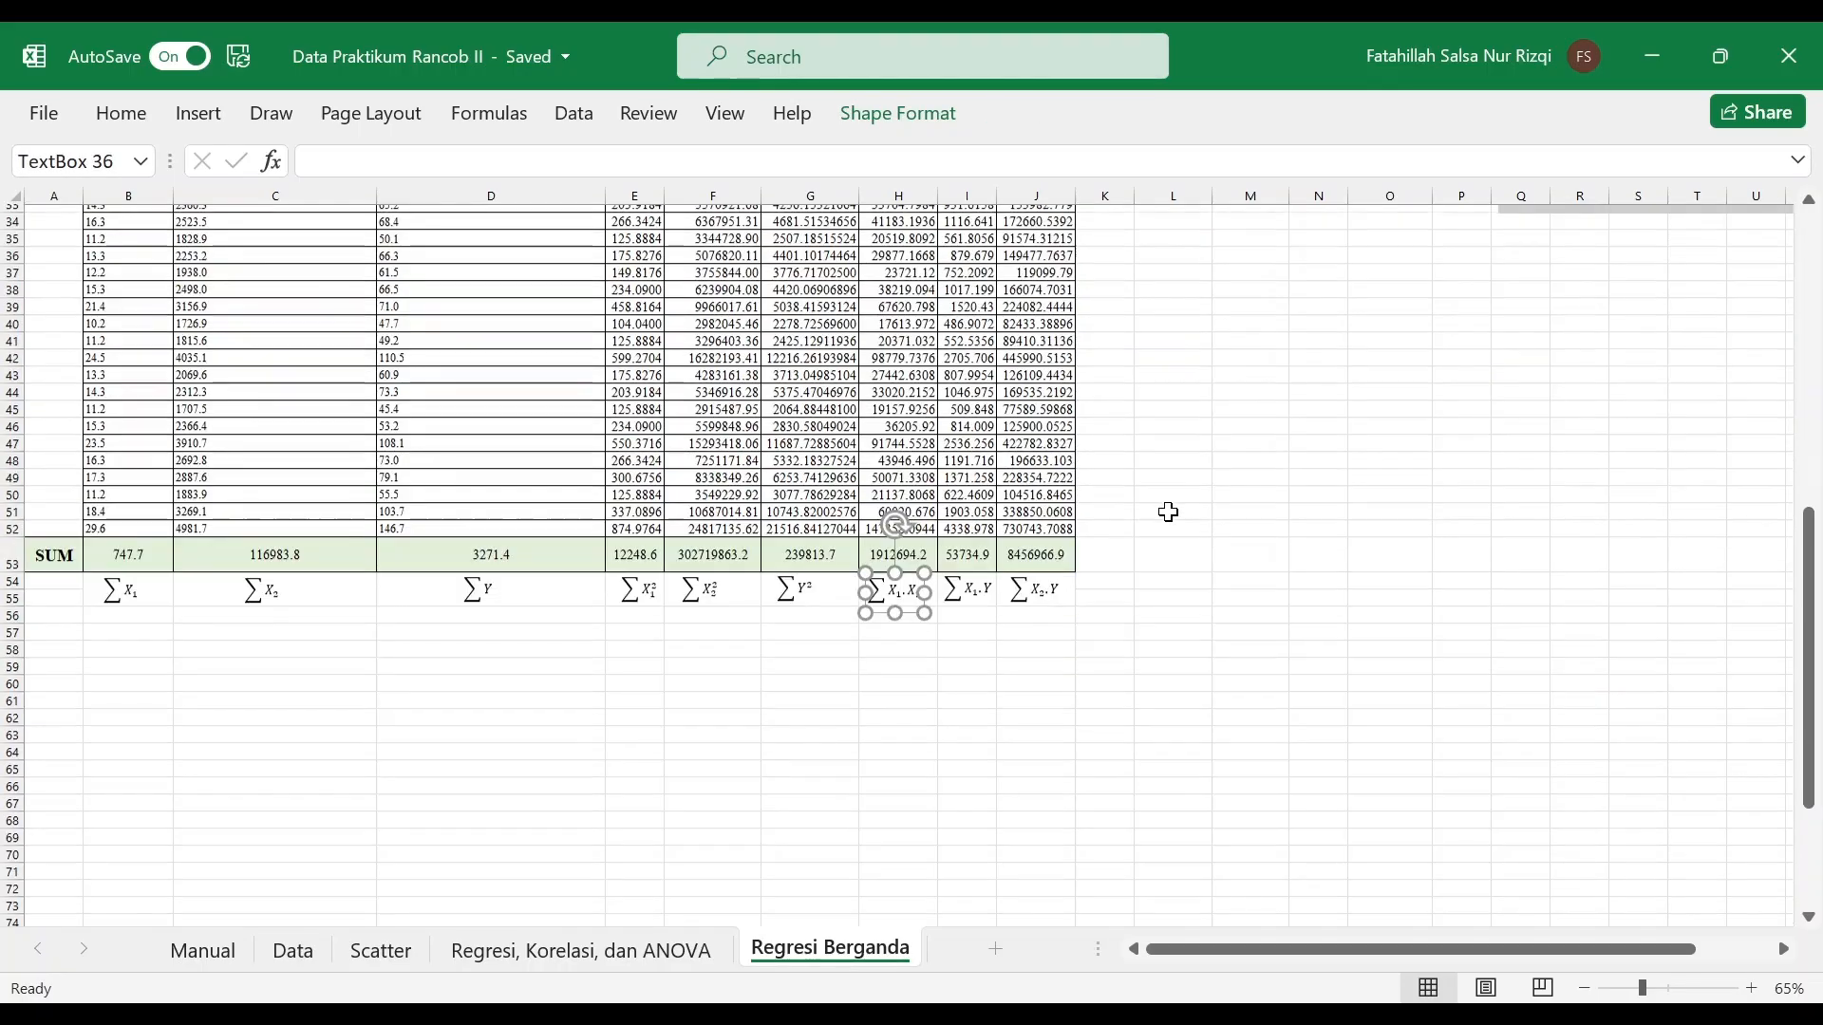
pyautogui.scroll(2, 1232, 319)
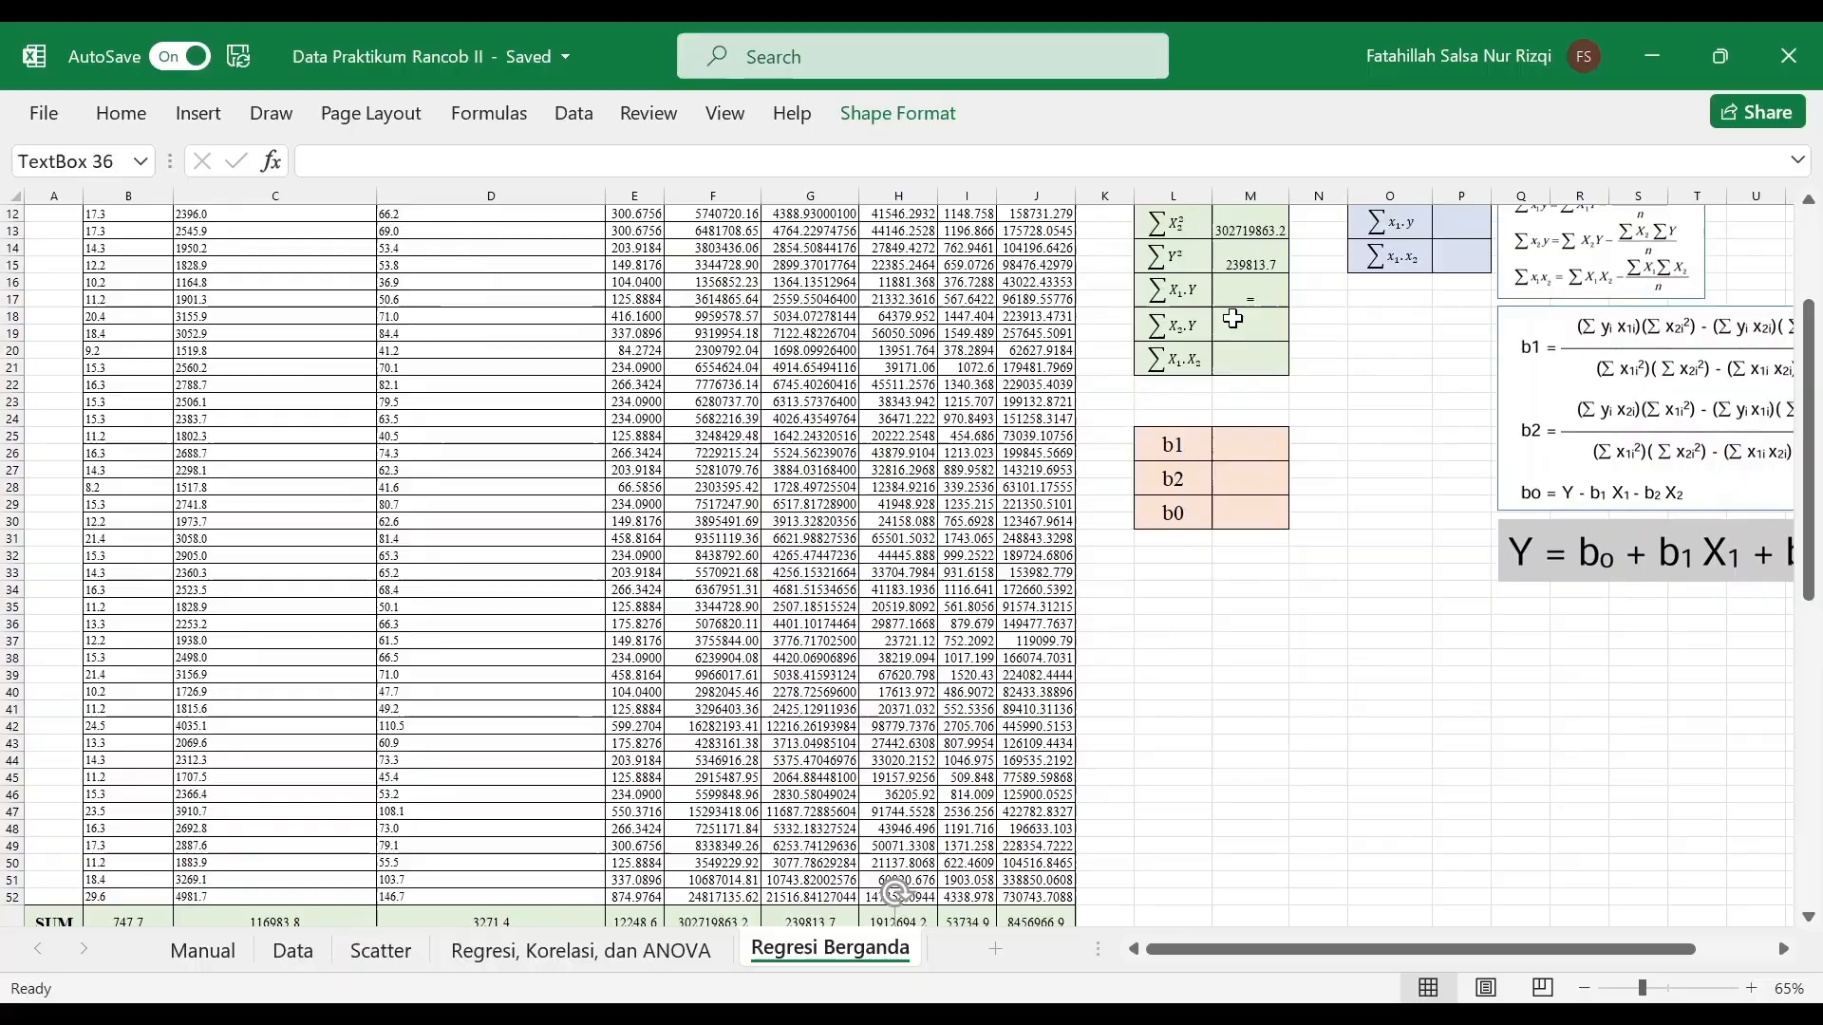
pyautogui.click(1272, 293)
pyautogui.doubleClick(1272, 293)
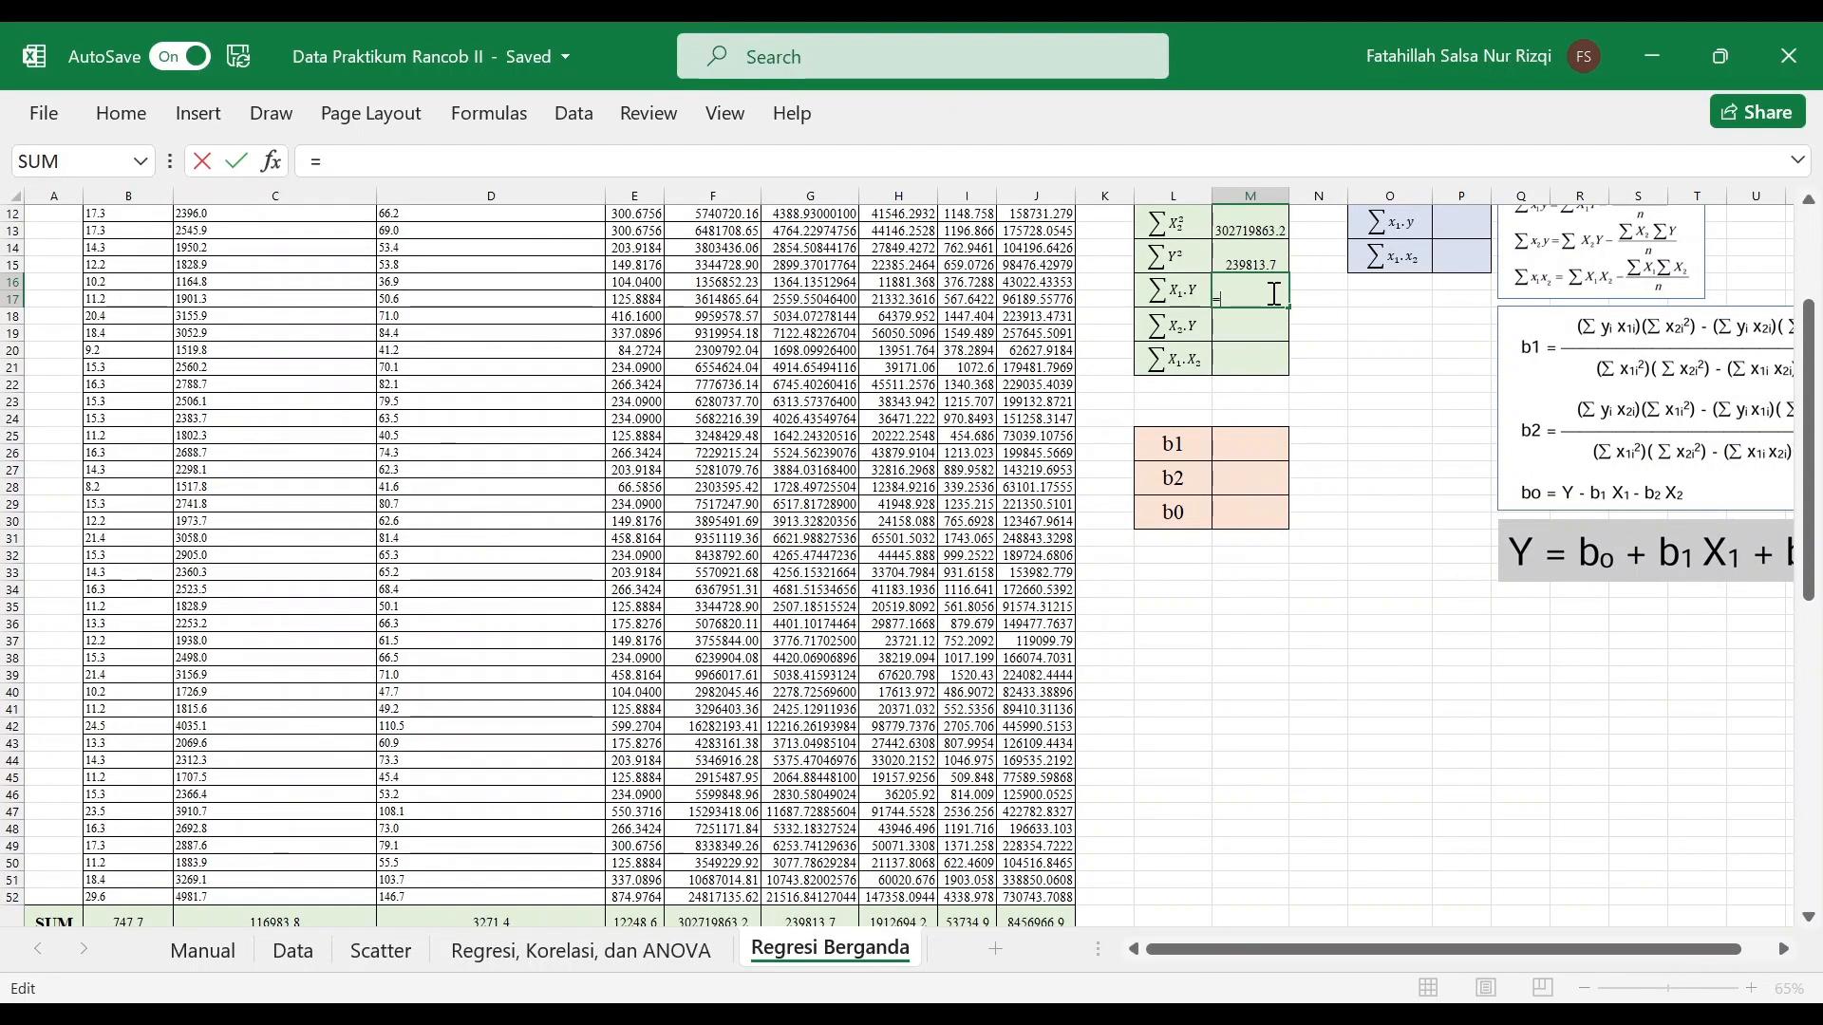
pyautogui.scroll(-5, 1236, 540)
pyautogui.click(976, 680)
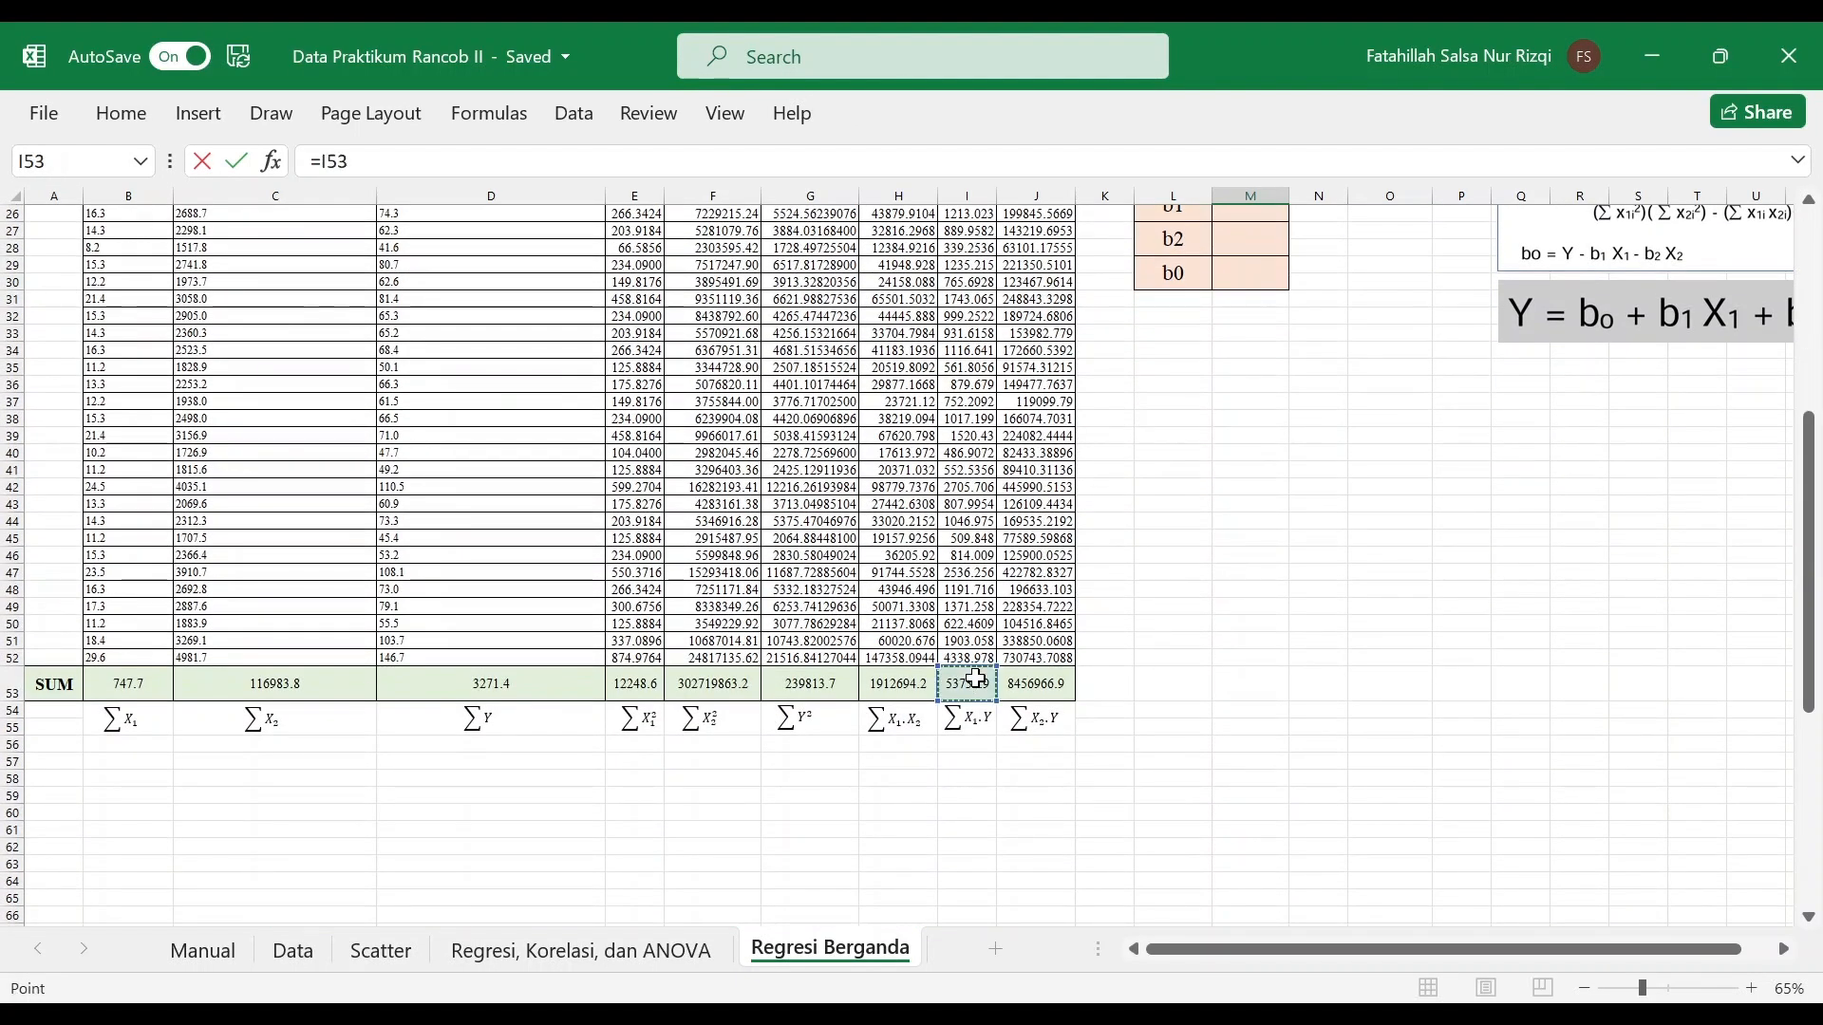
pyautogui.press('BackSpace')
pyautogui.press('BackSpace')
pyautogui.press('BackSpace')
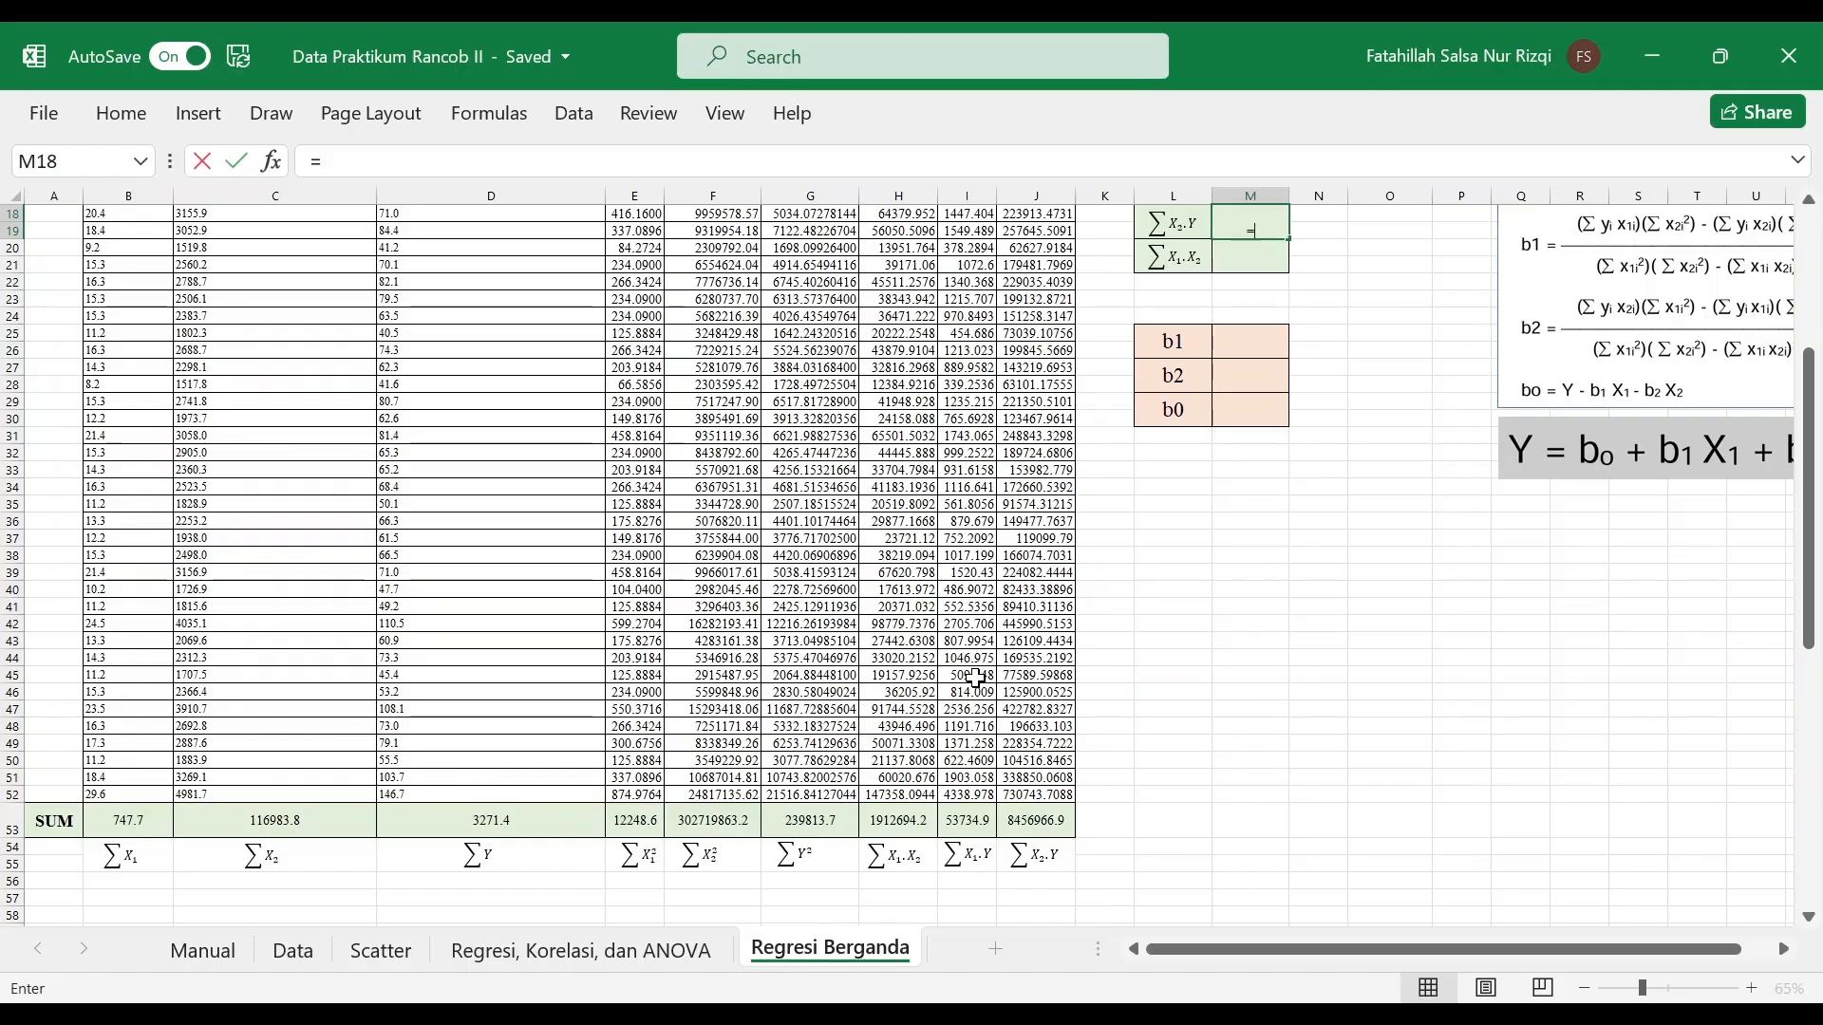
# Link the ΣX2.Y and ΣX1.X2 entries, M18 and M20, to the totals in J53 and H53
pyautogui.click(1041, 825)
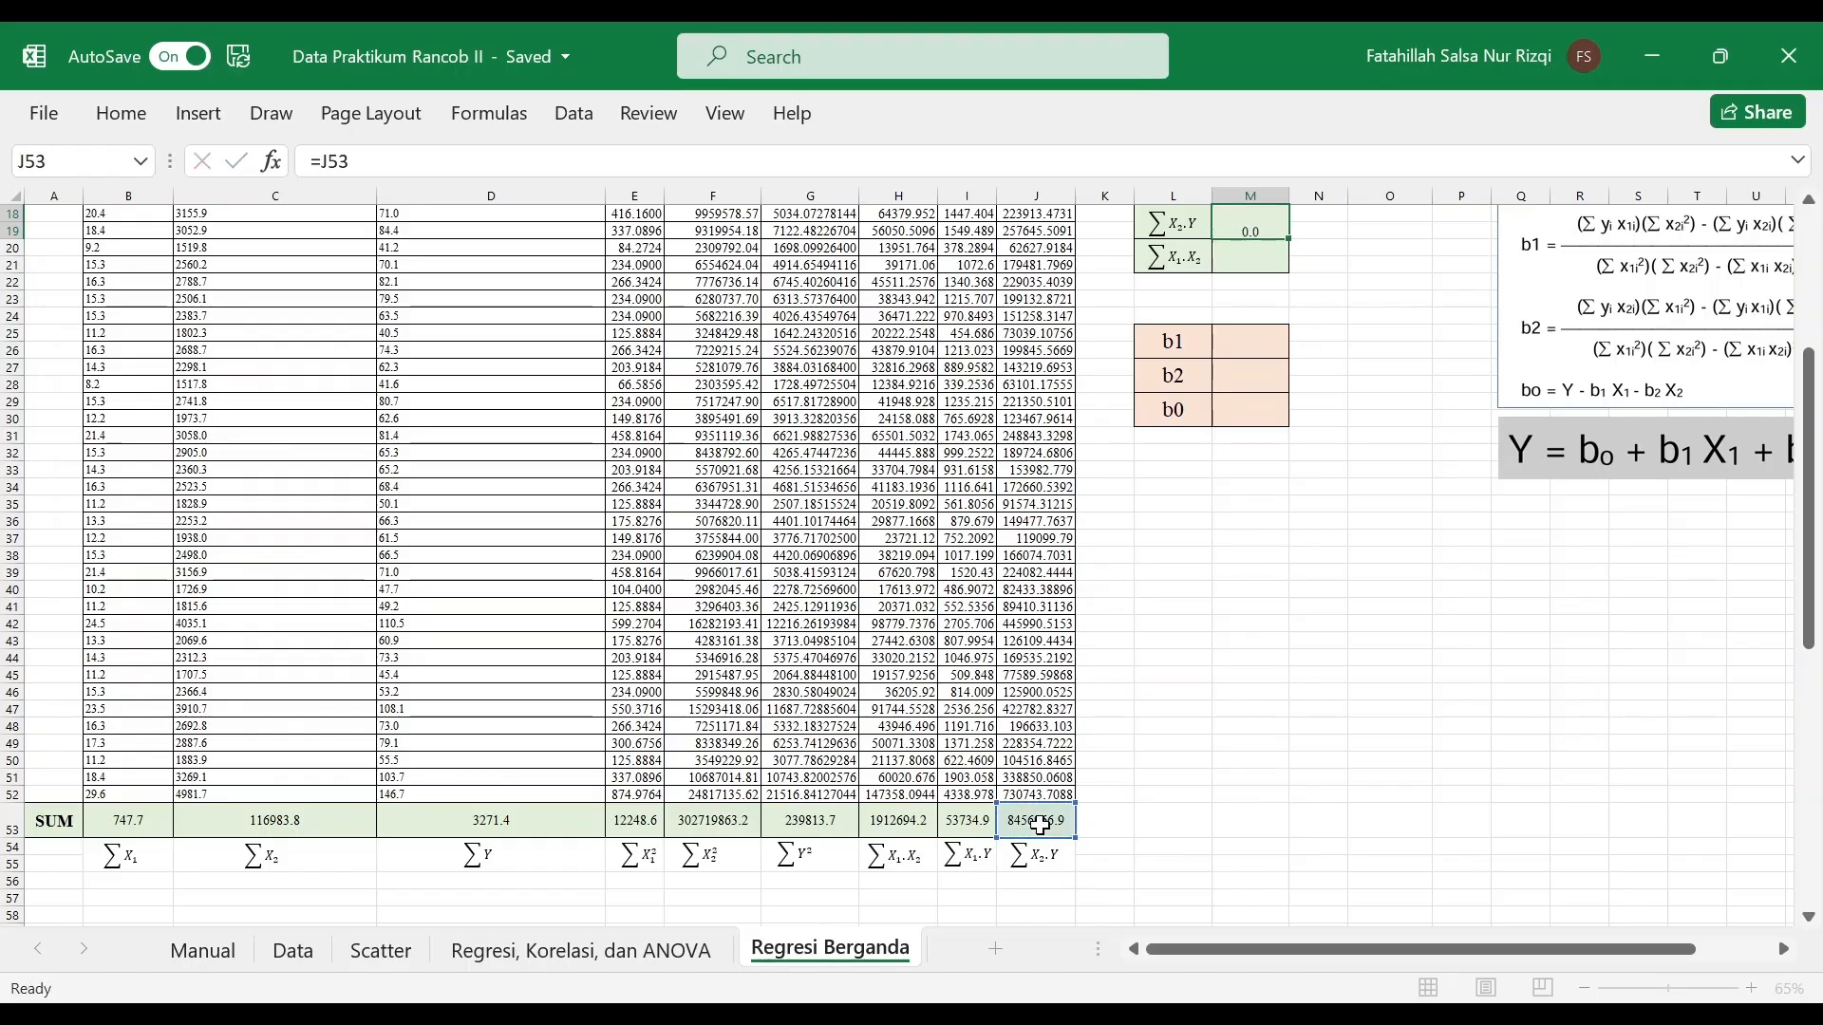
pyautogui.press('Return')
pyautogui.write('=')
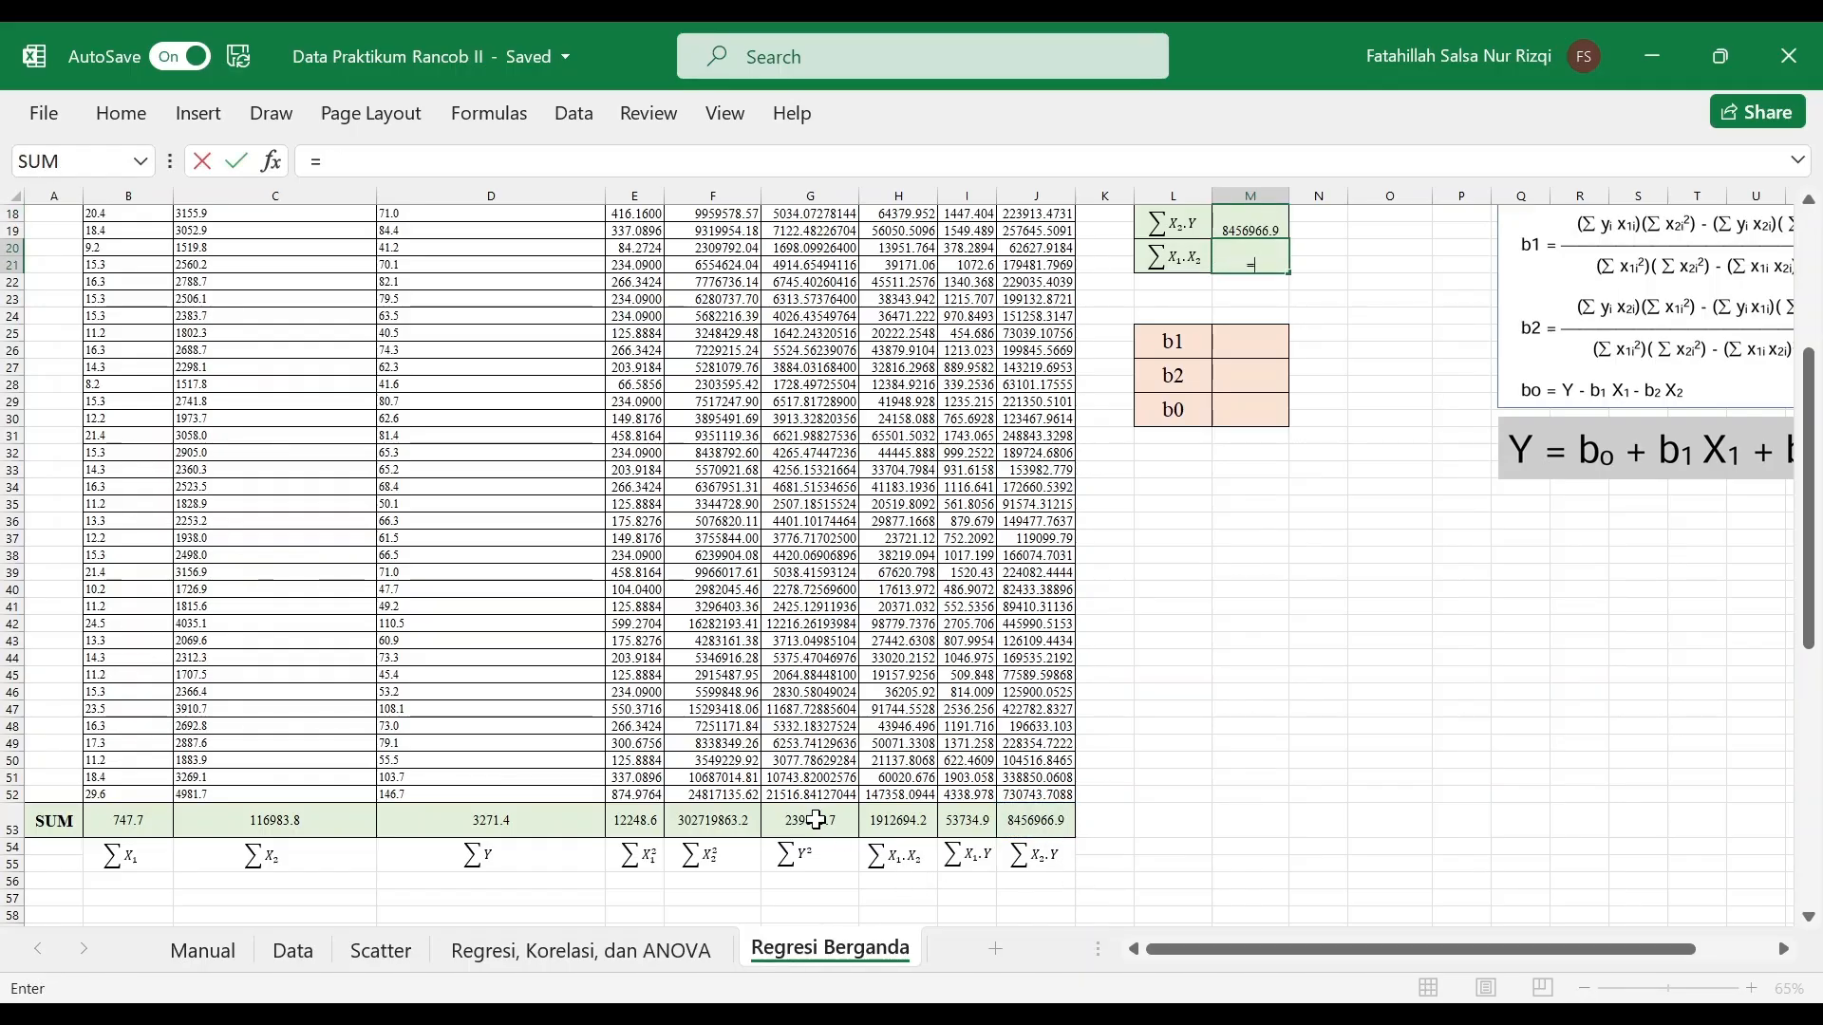
pyautogui.click(907, 824)
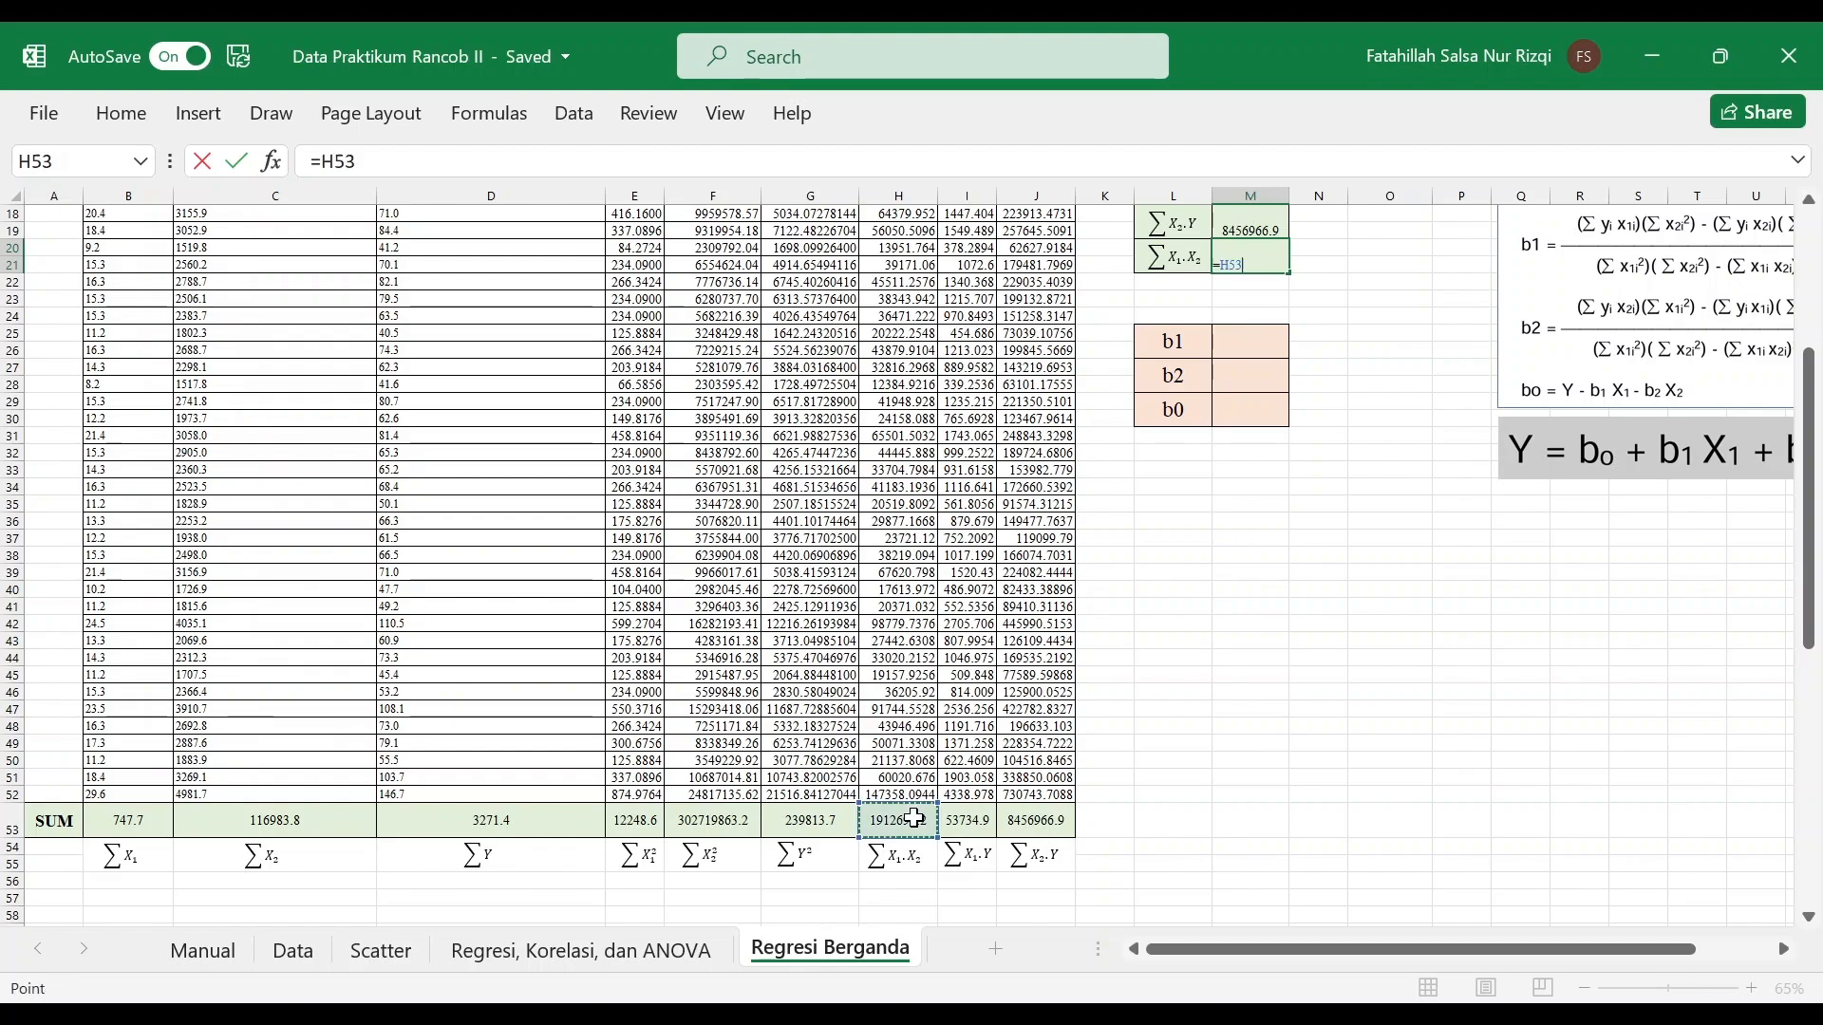
pyautogui.press('Return')
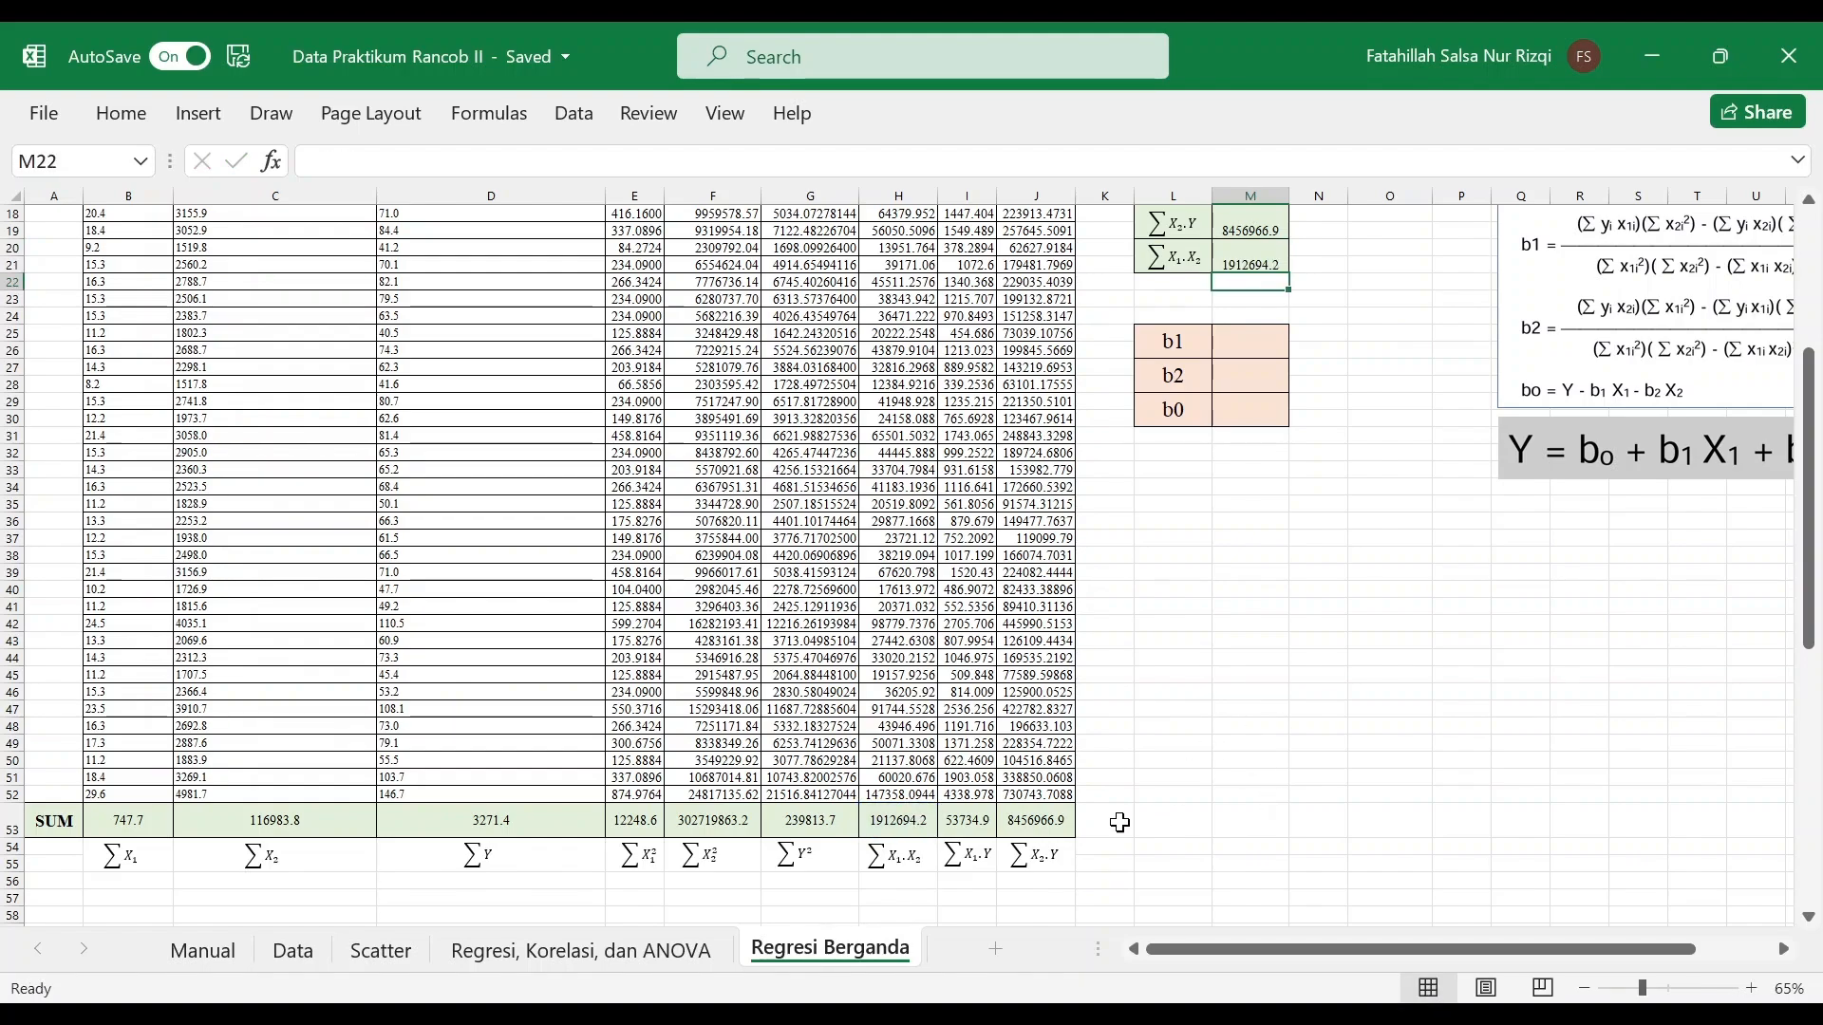
# Check the linked totals in the summary table against the SUM row and review the formulas for the deviation sums
pyautogui.scroll(2, 1222, 694)
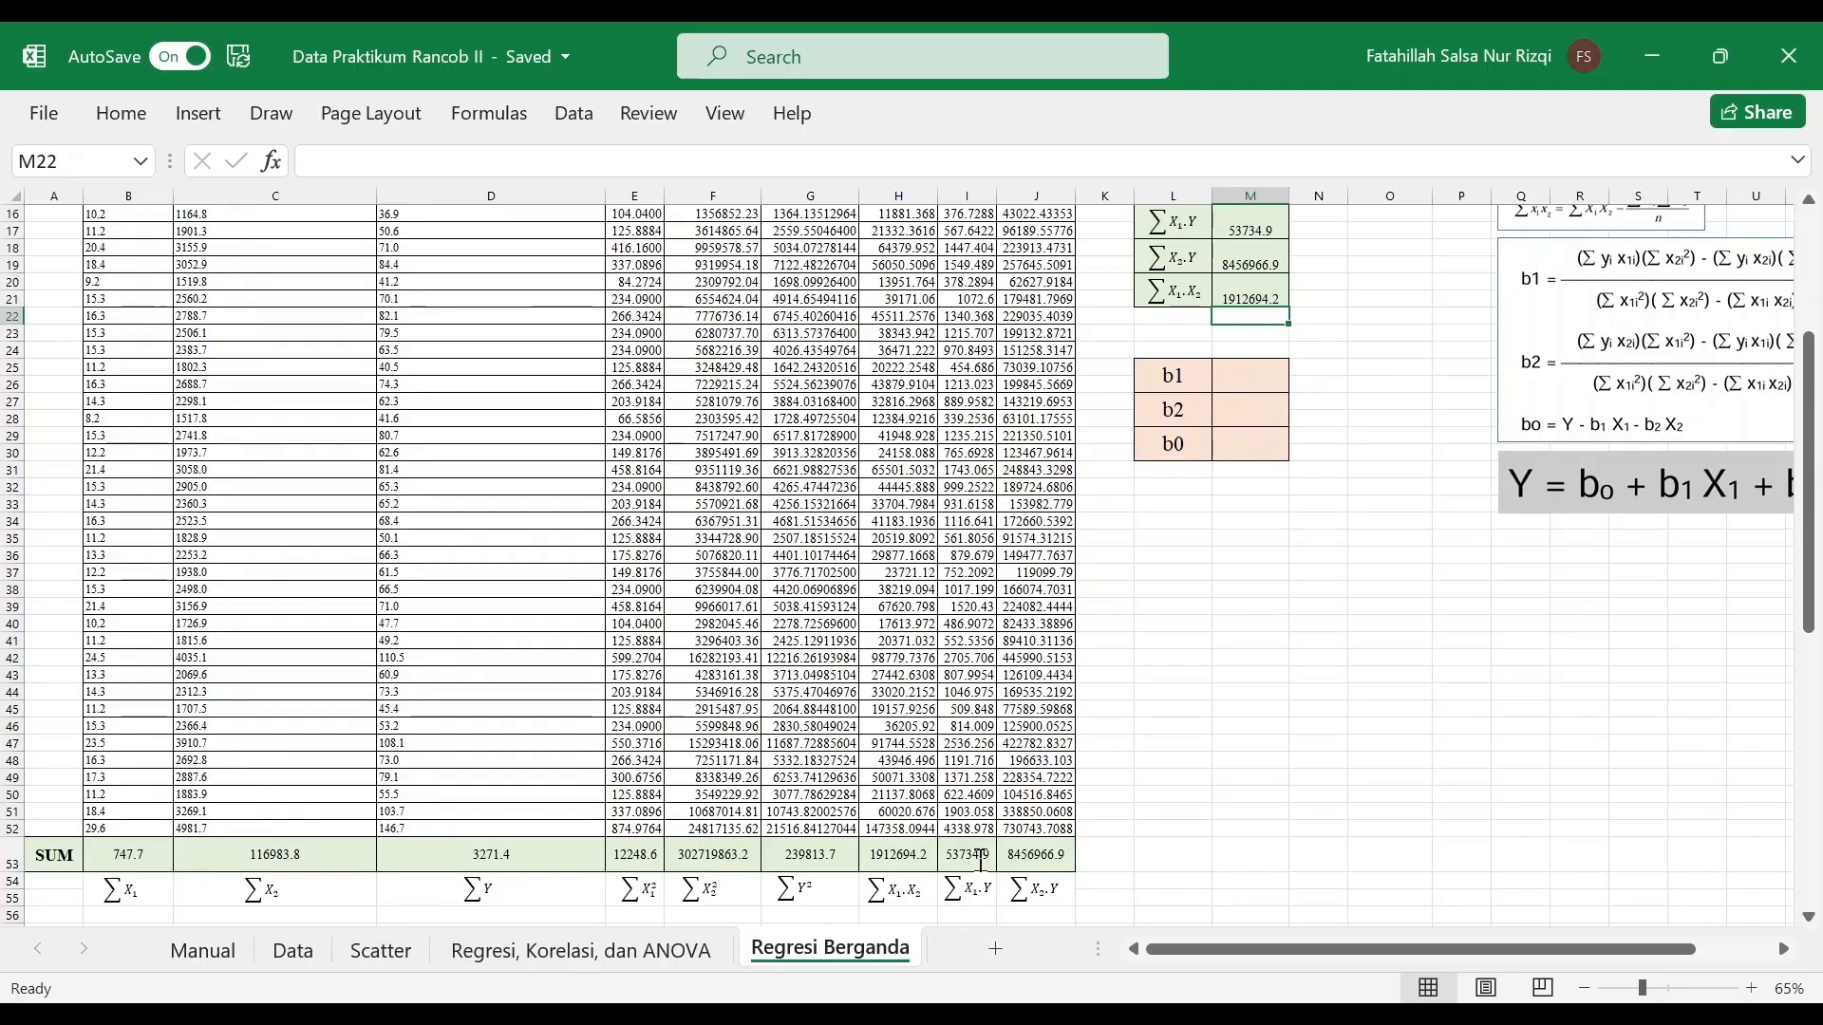
pyautogui.scroll(5, 1242, 243)
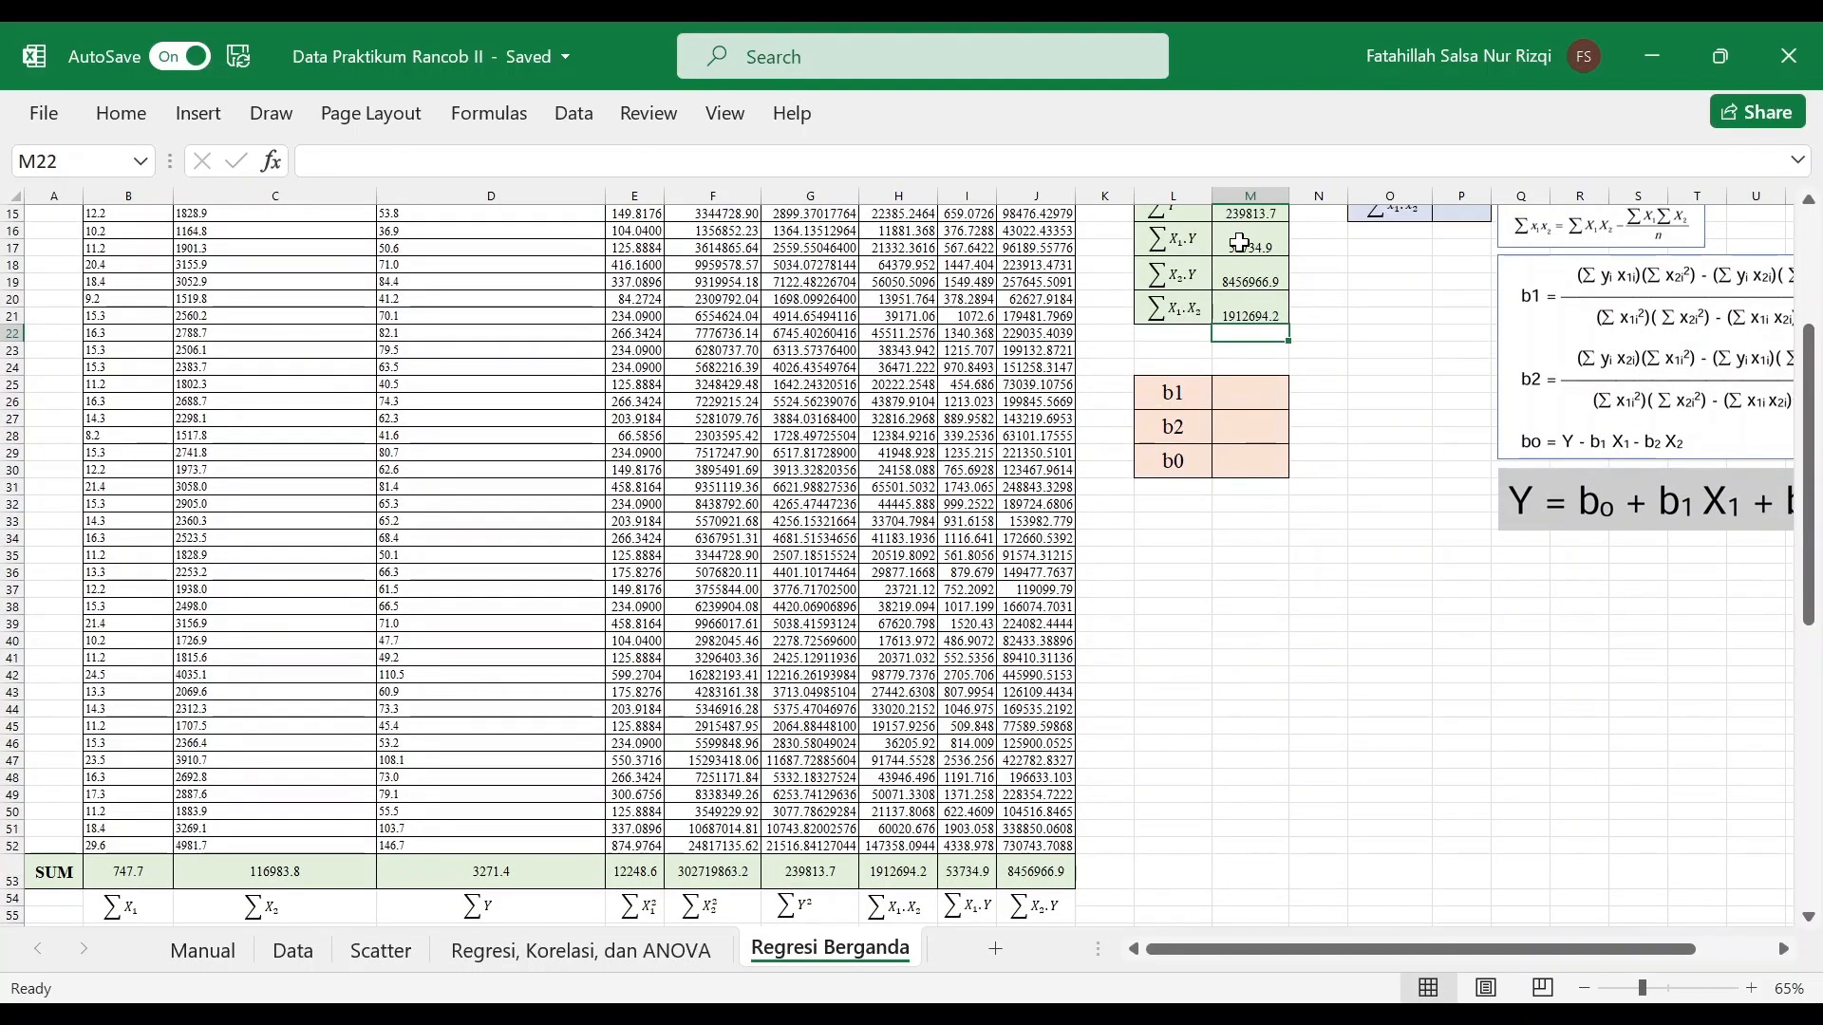
pyautogui.scroll(2, 1244, 247)
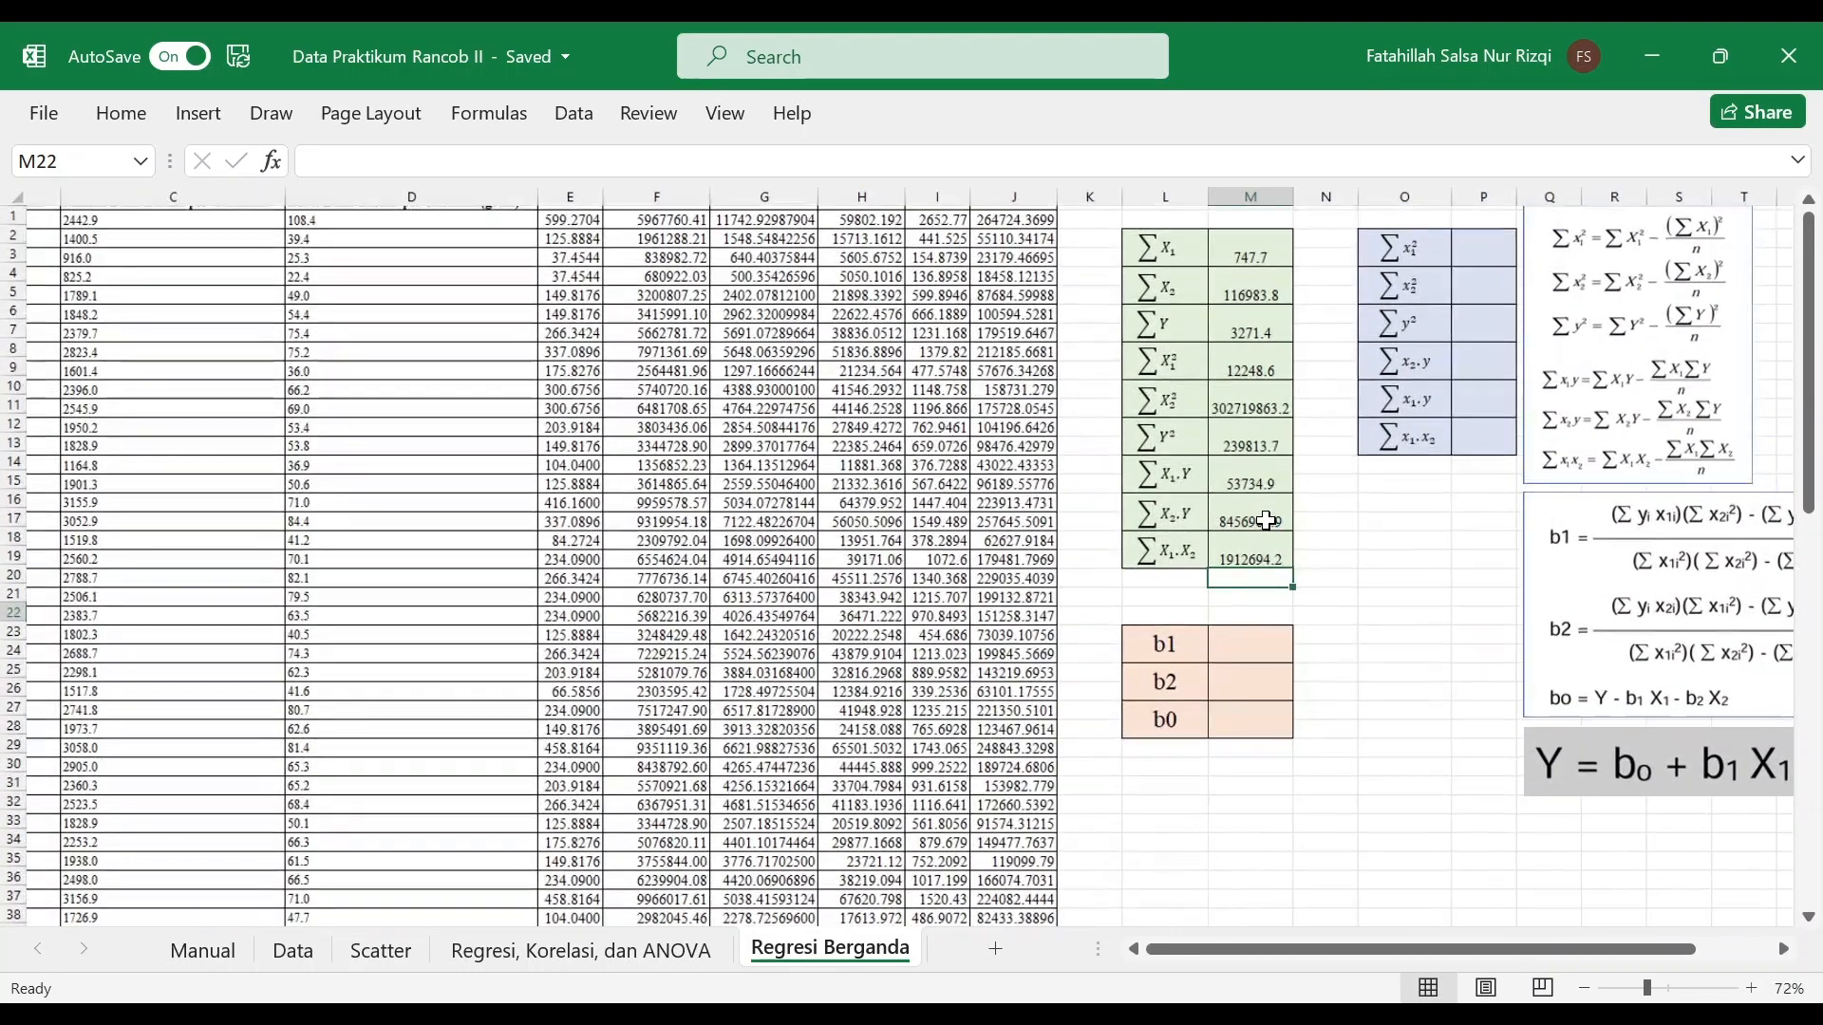
pyautogui.scroll(-1, 1266, 522)
pyautogui.hscroll(3, 1159, 394)
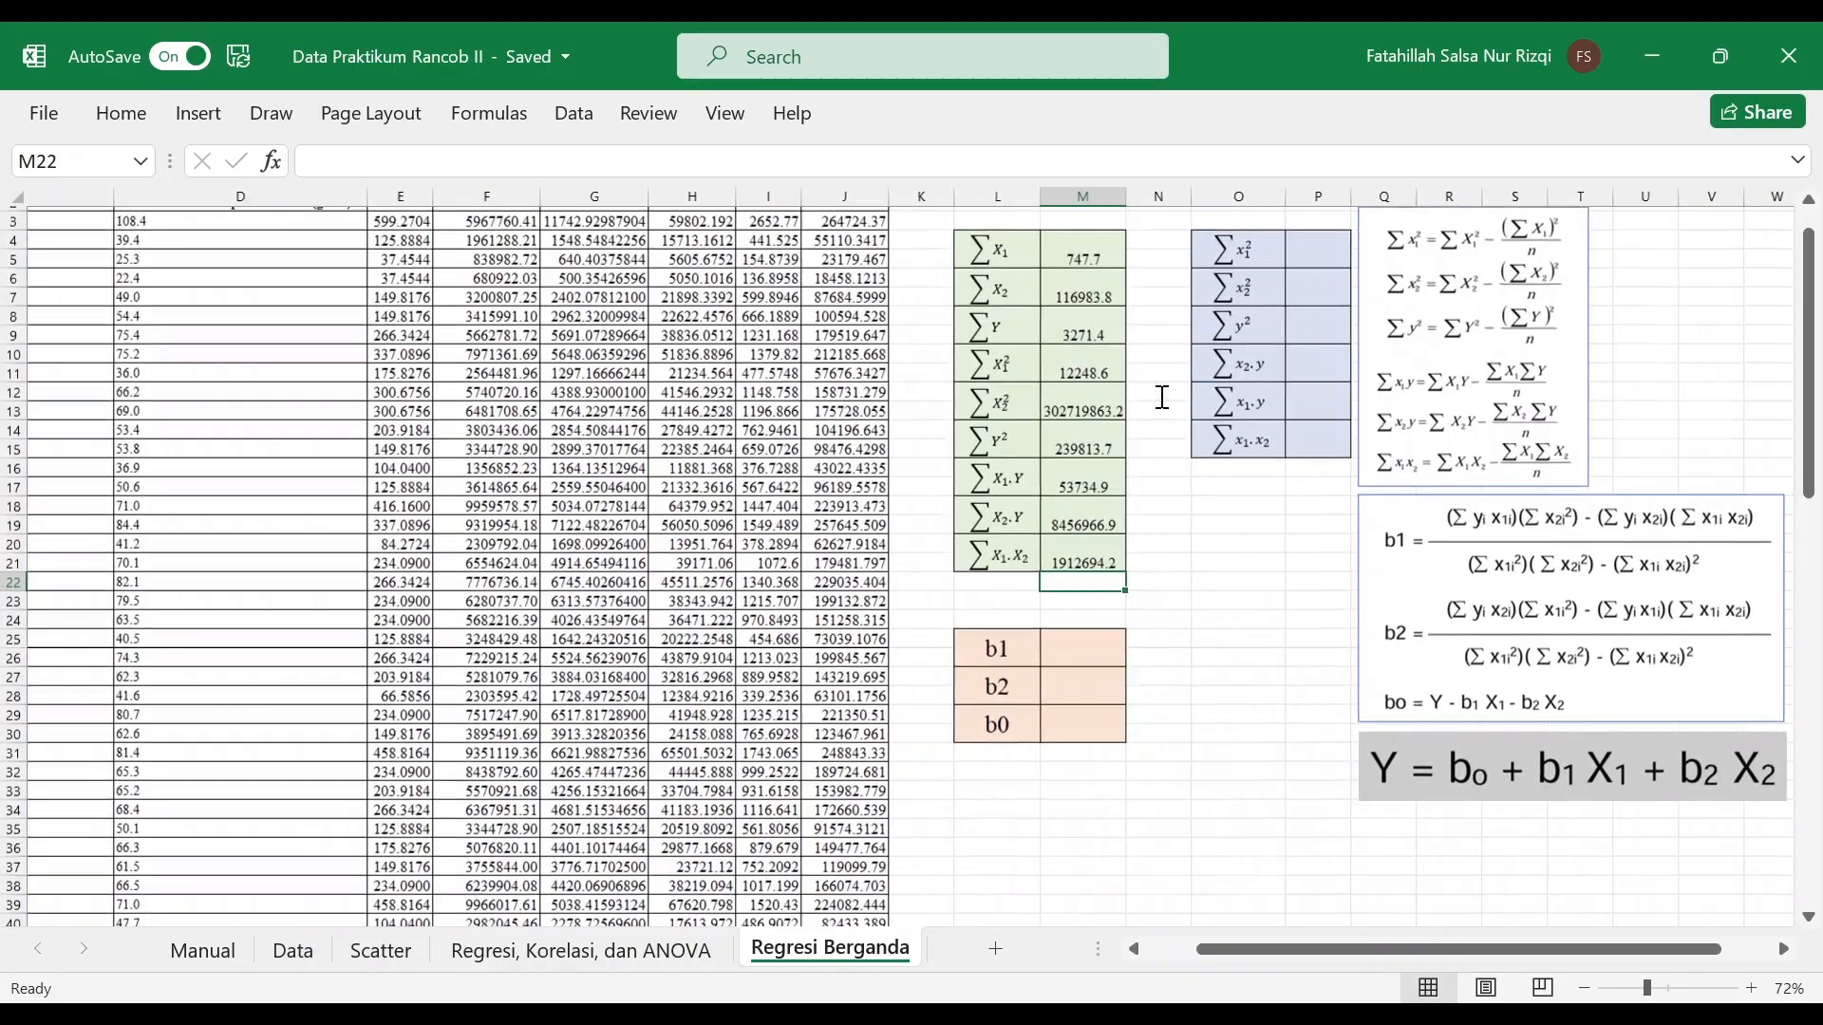
pyautogui.scroll(2, 992, 367)
pyautogui.scroll(2, 992, 366)
pyautogui.hscroll(2, 992, 366)
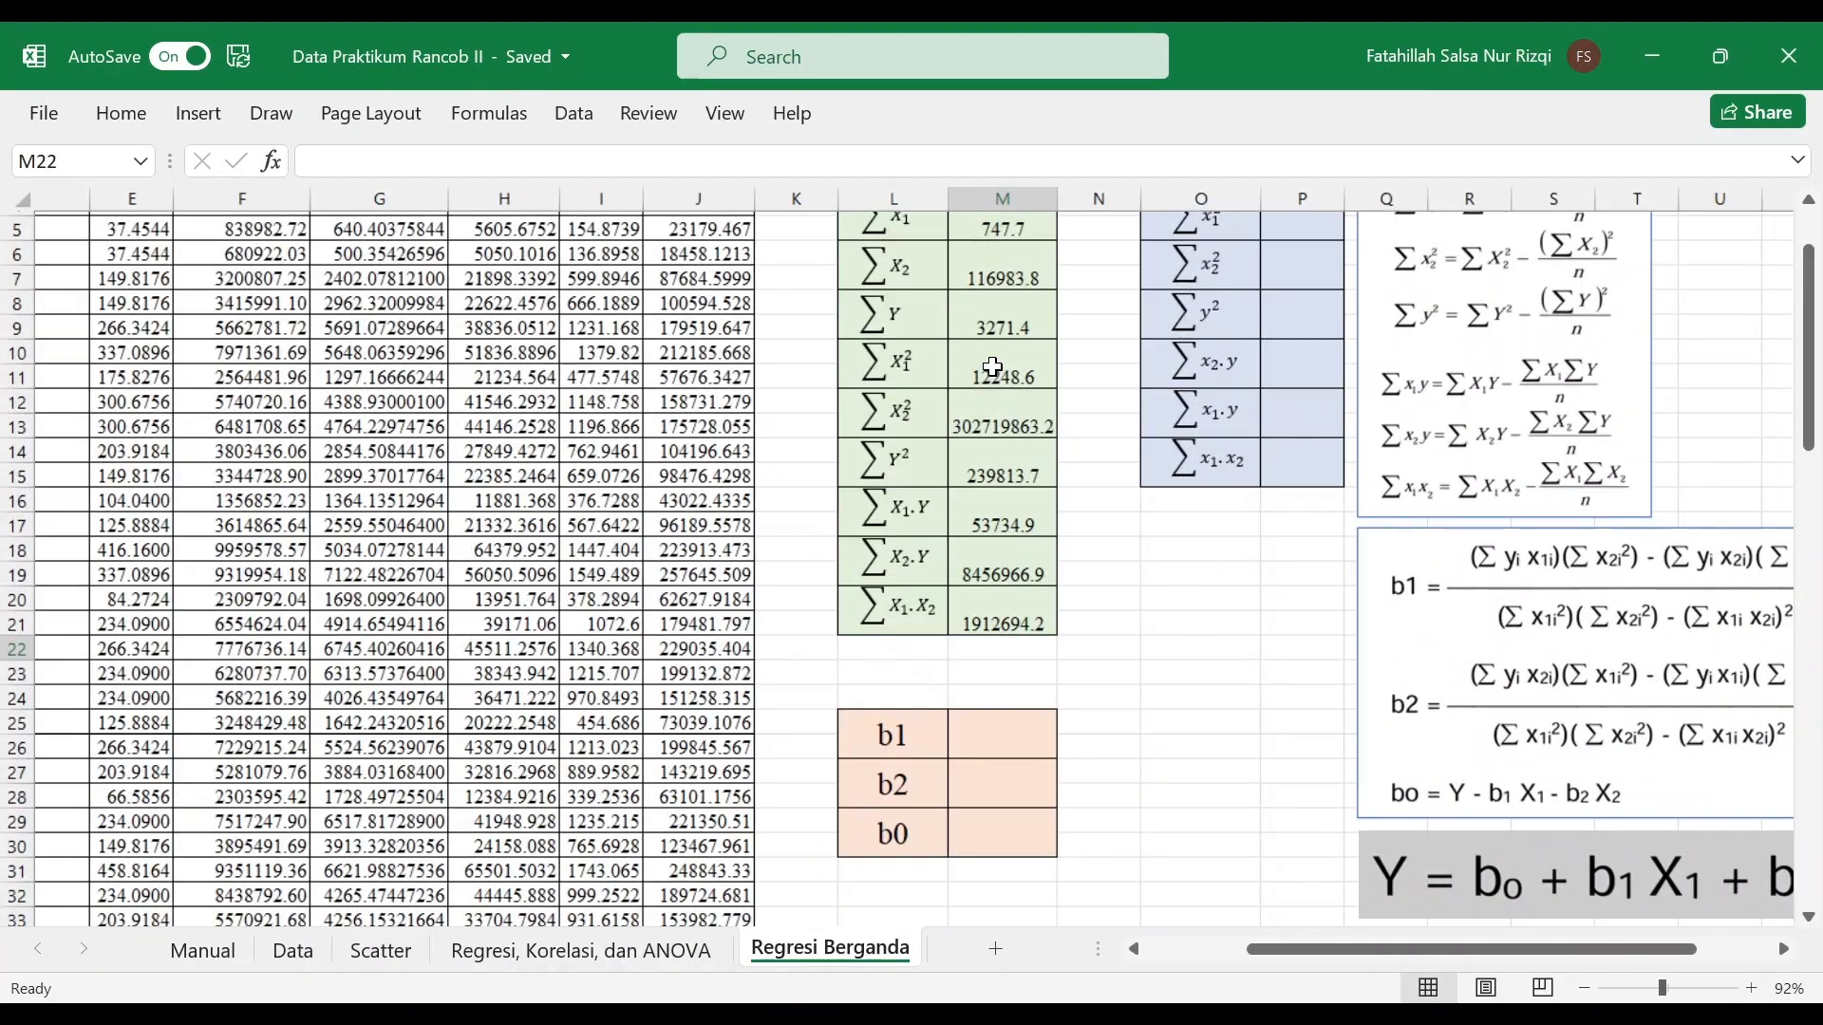
pyautogui.scroll(-1, 992, 367)
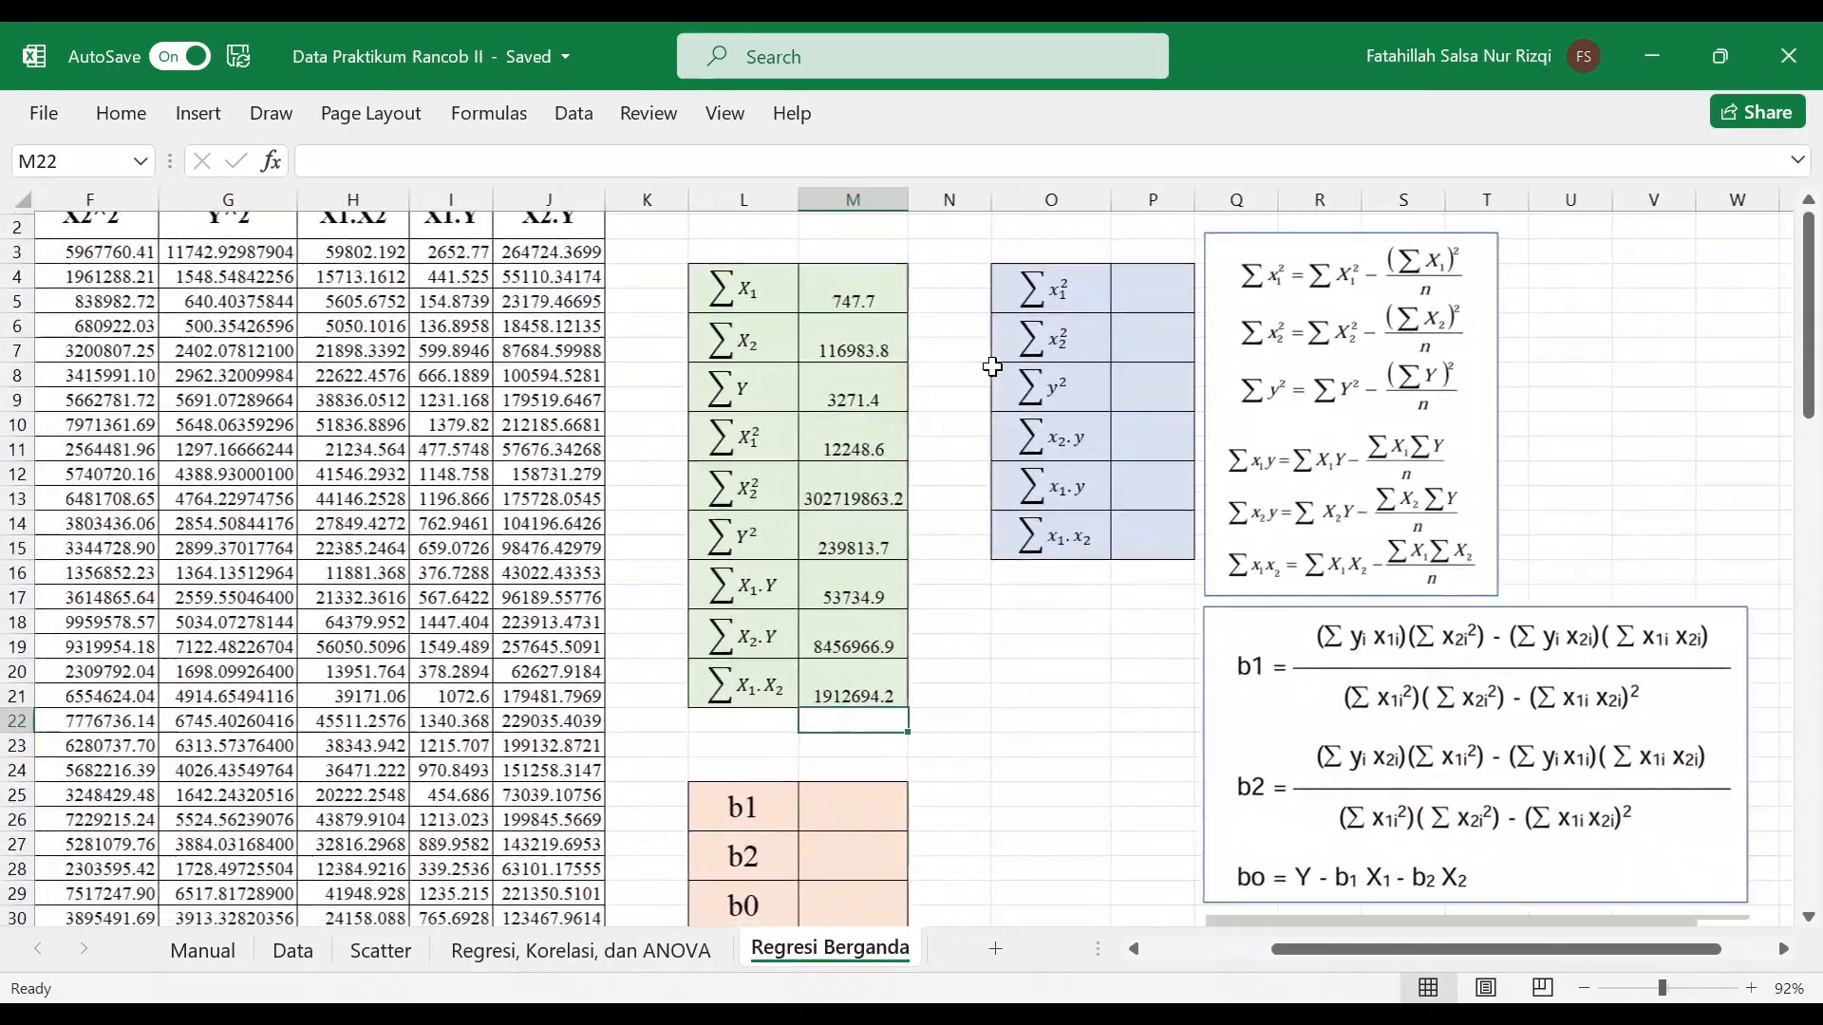
pyautogui.hscroll(2, 1266, 504)
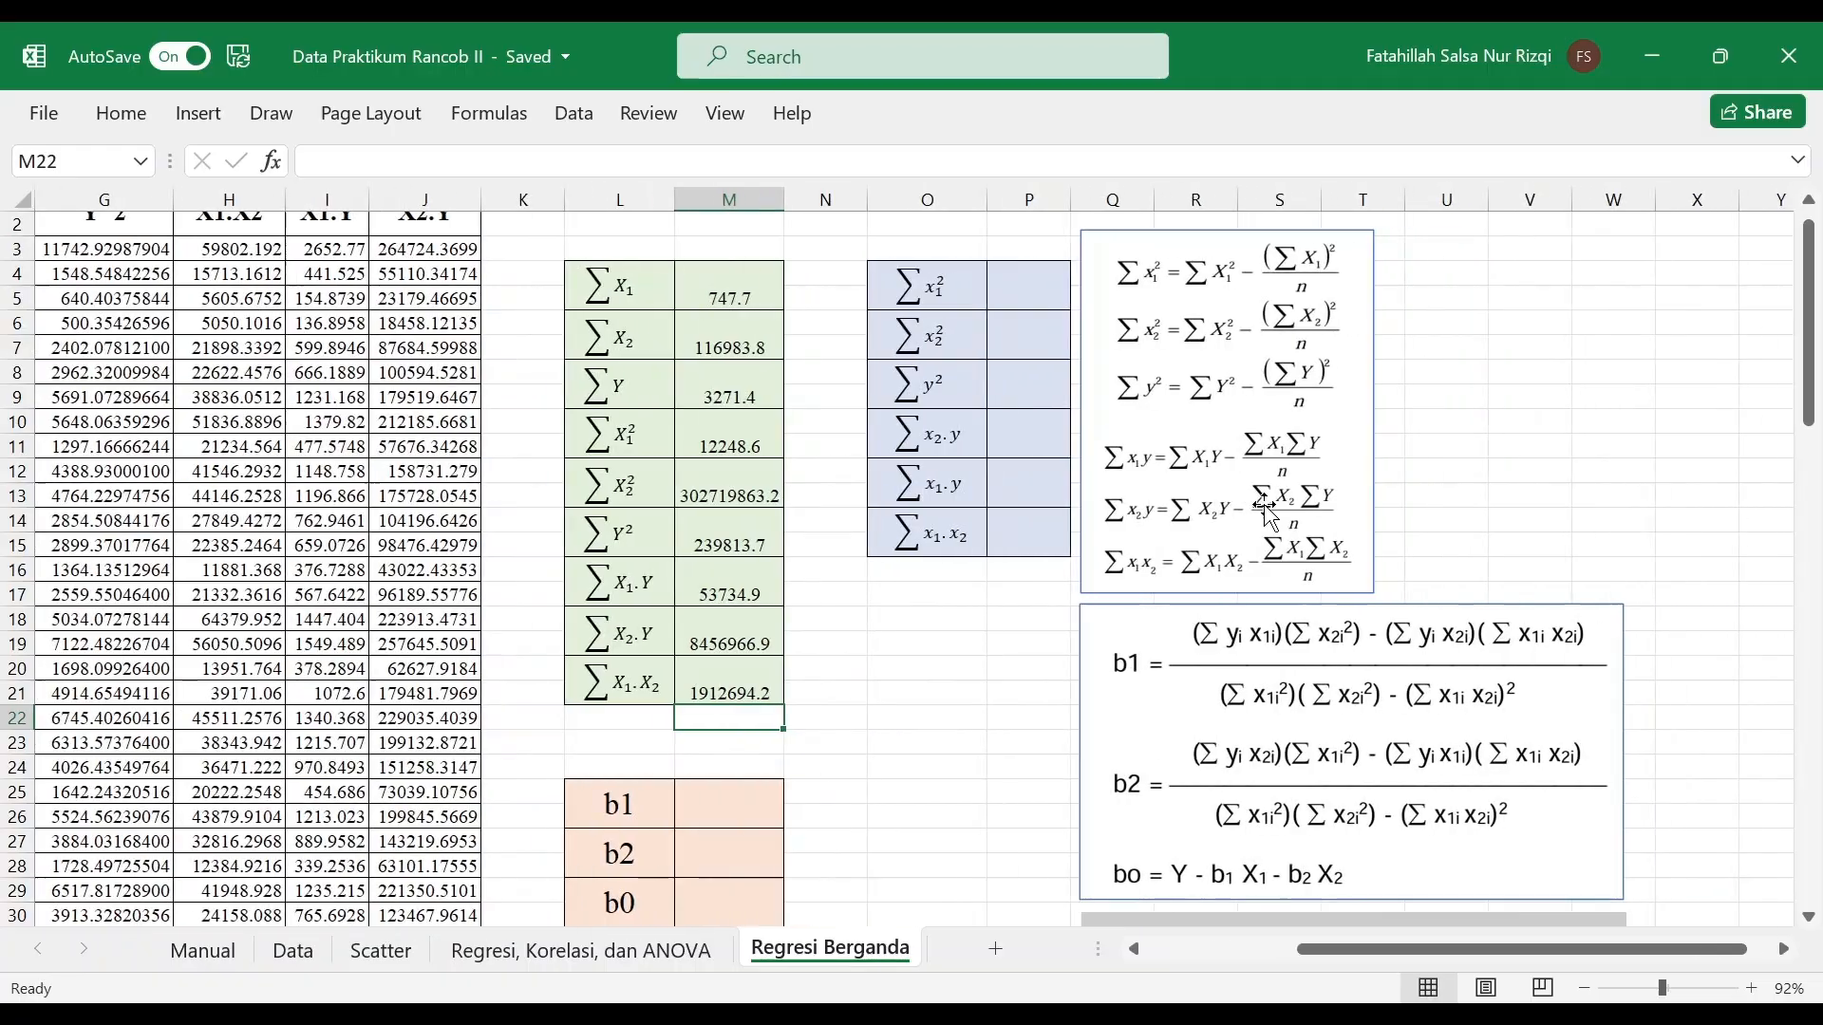
pyautogui.click(1247, 470)
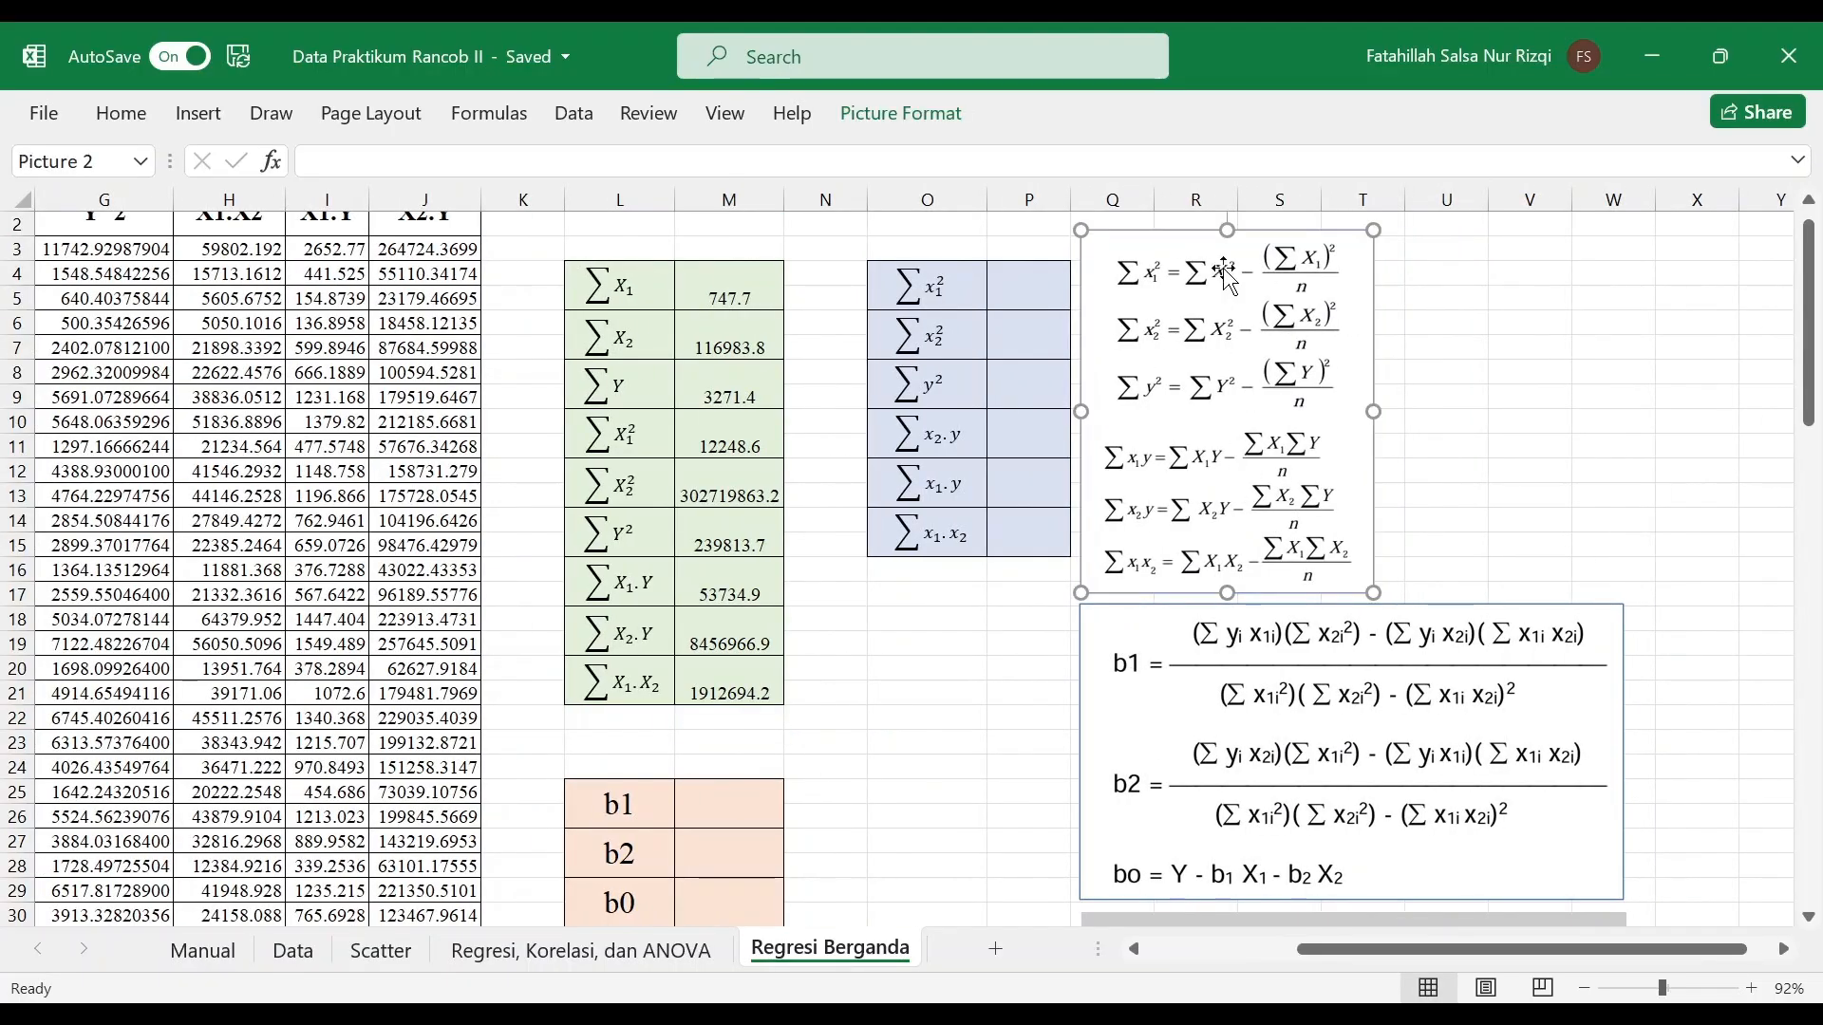
# Calculate Σx1² in P4 with the formula =M10-M4^2/50
pyautogui.click(1004, 290)
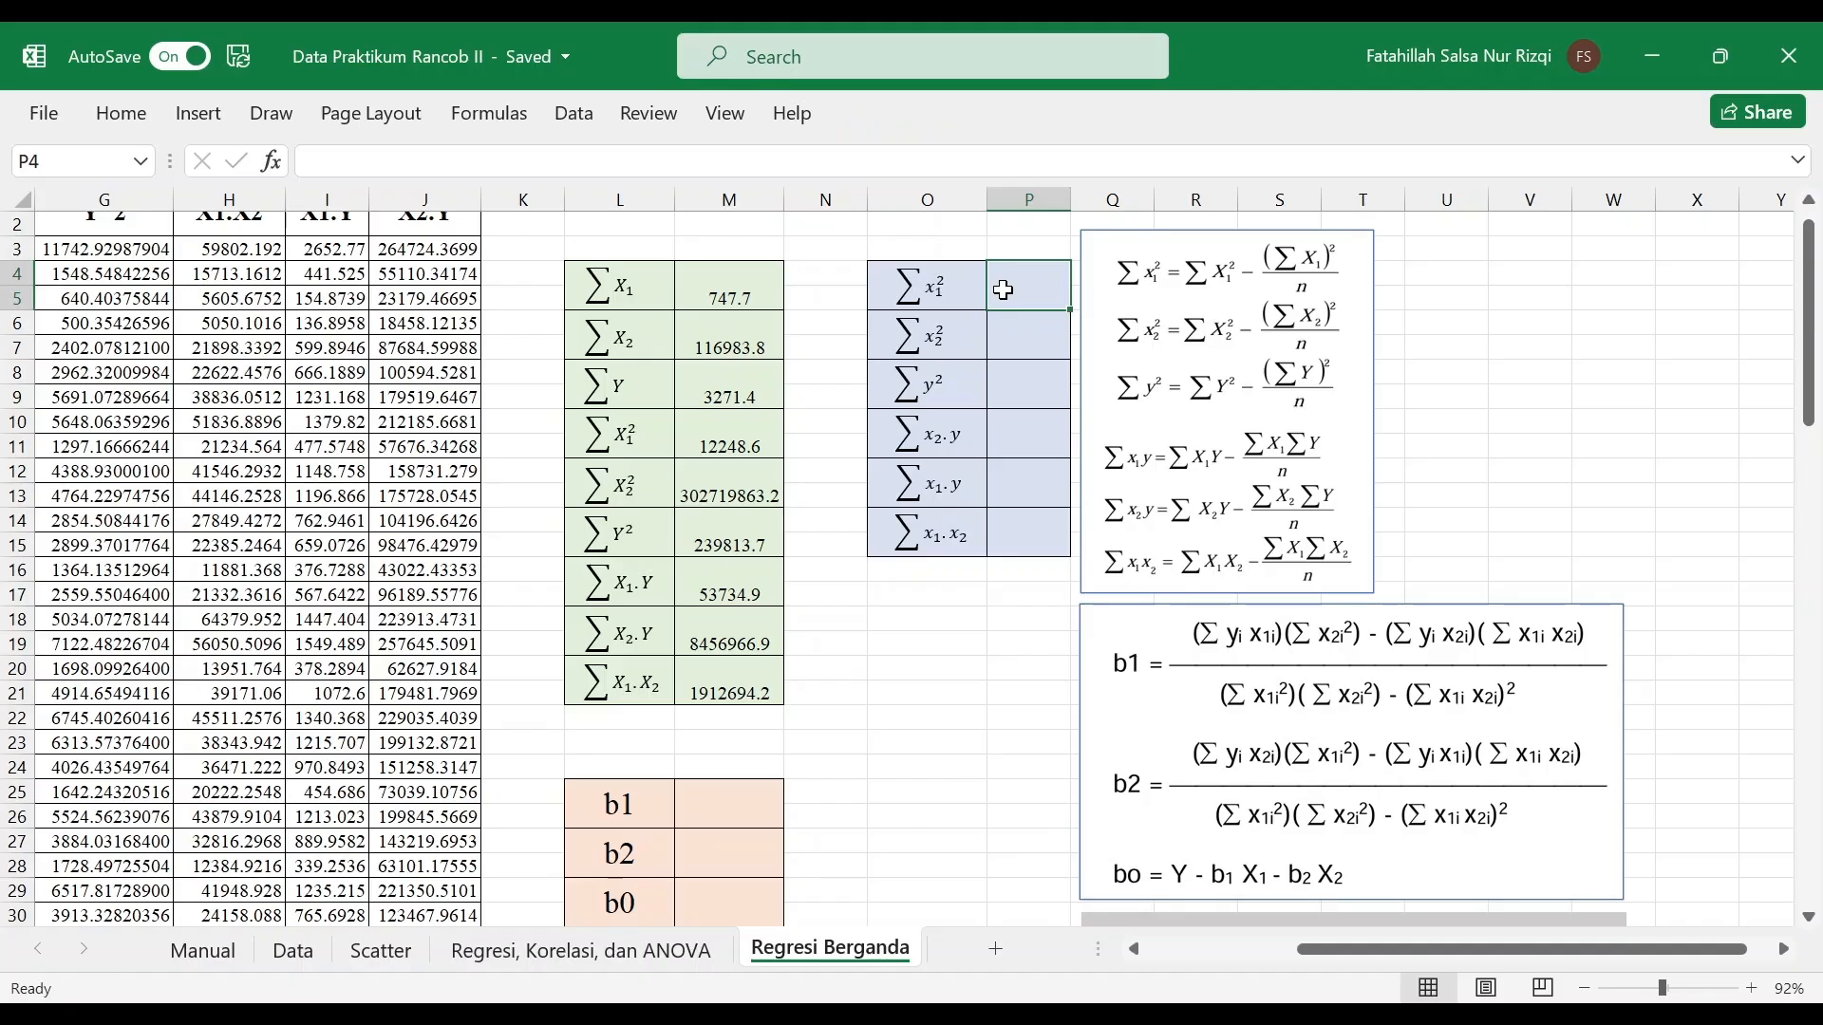
pyautogui.write('=')
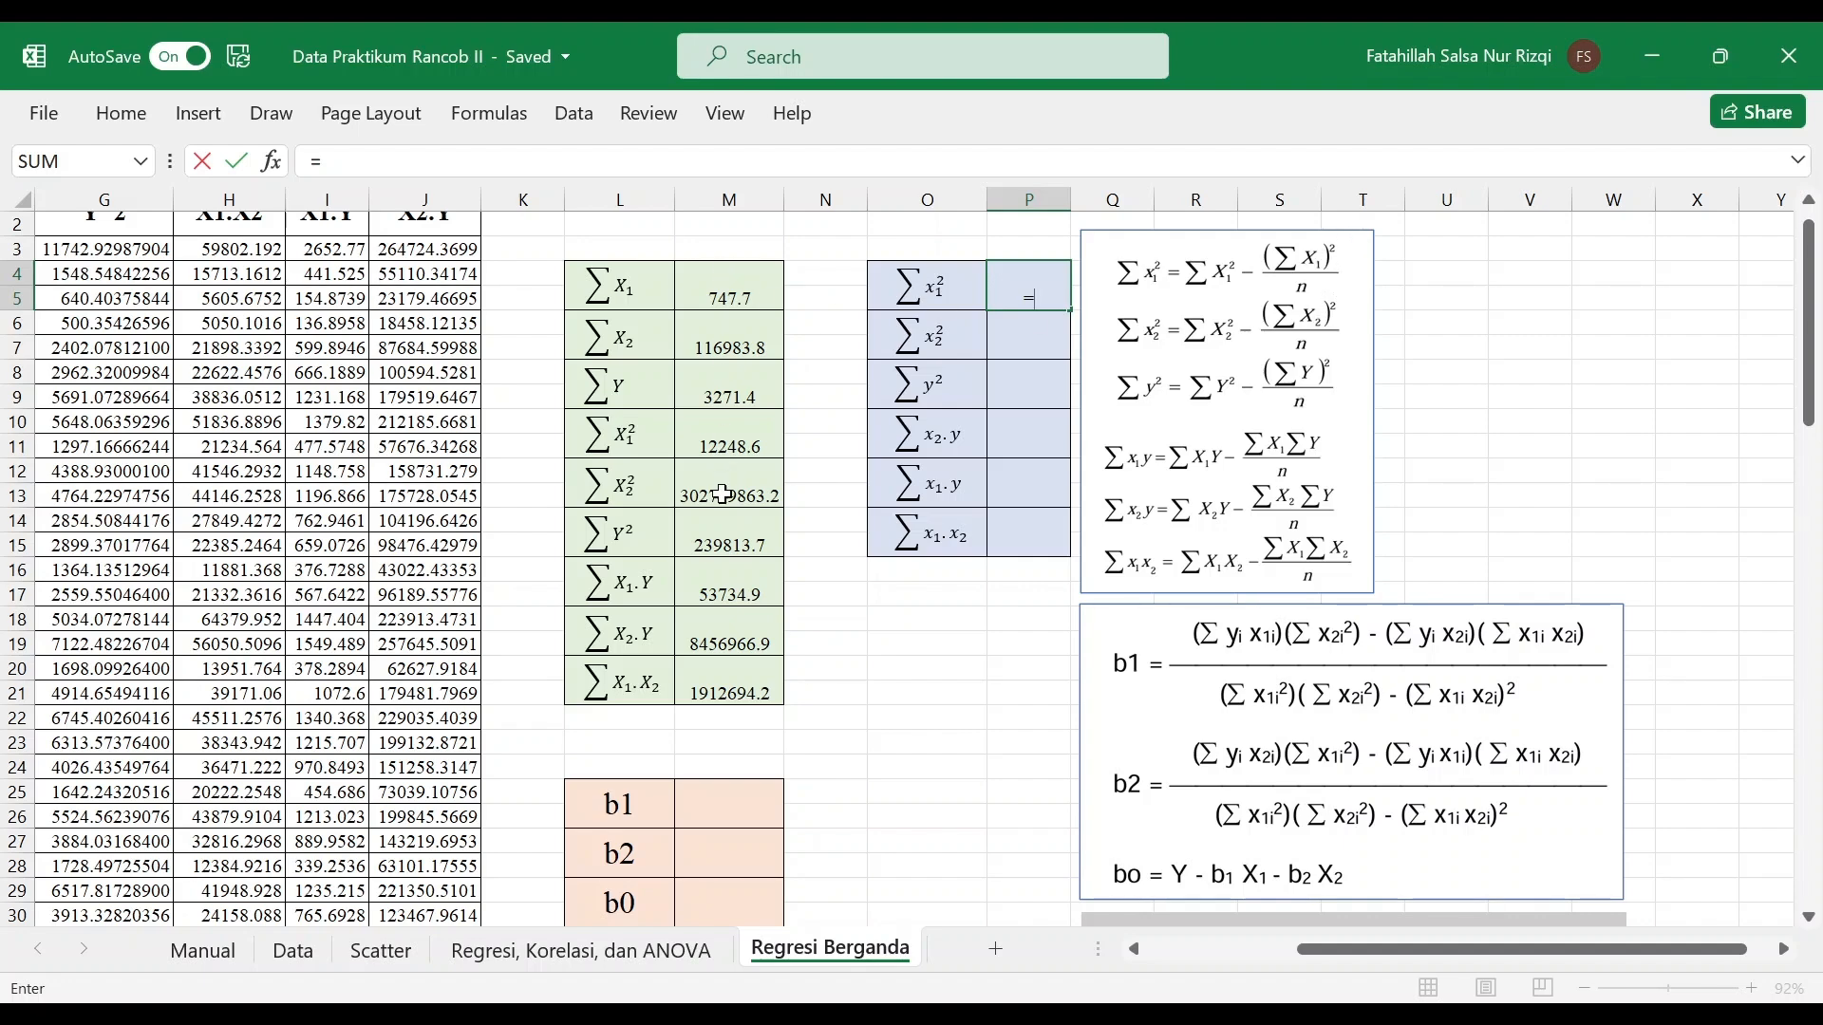
pyautogui.click(716, 434)
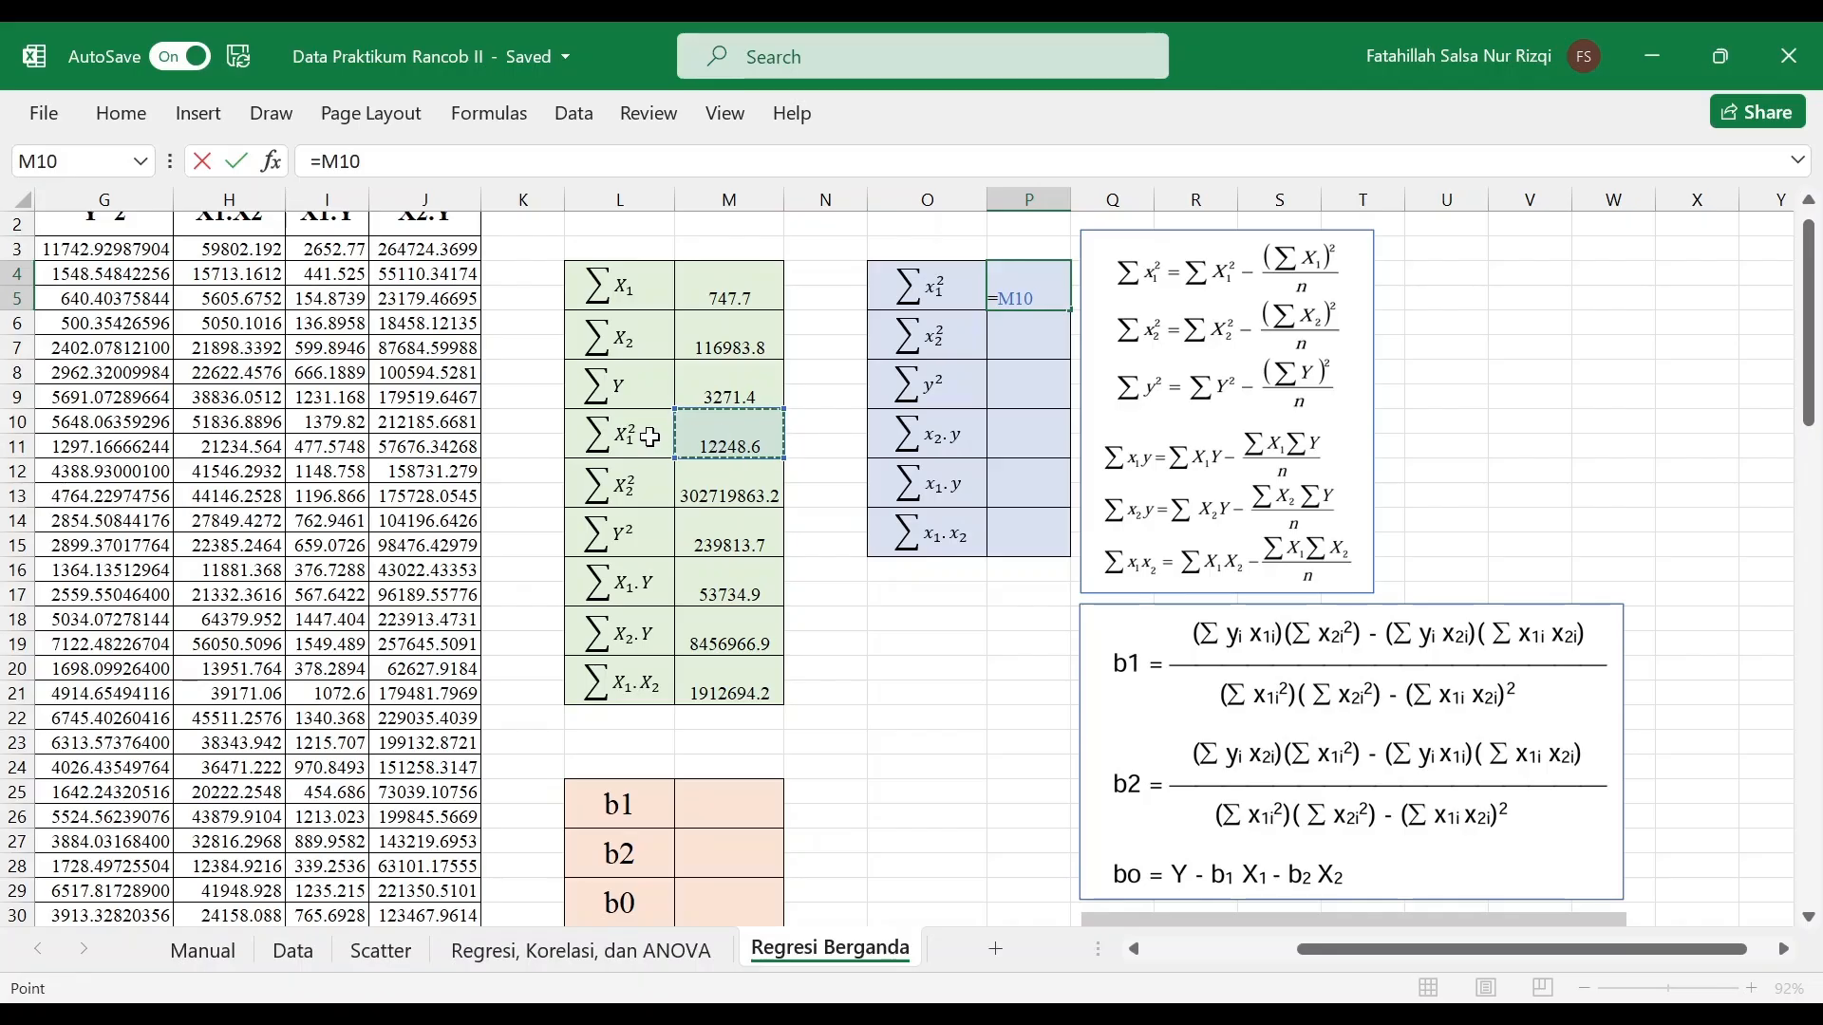
pyautogui.write('-')
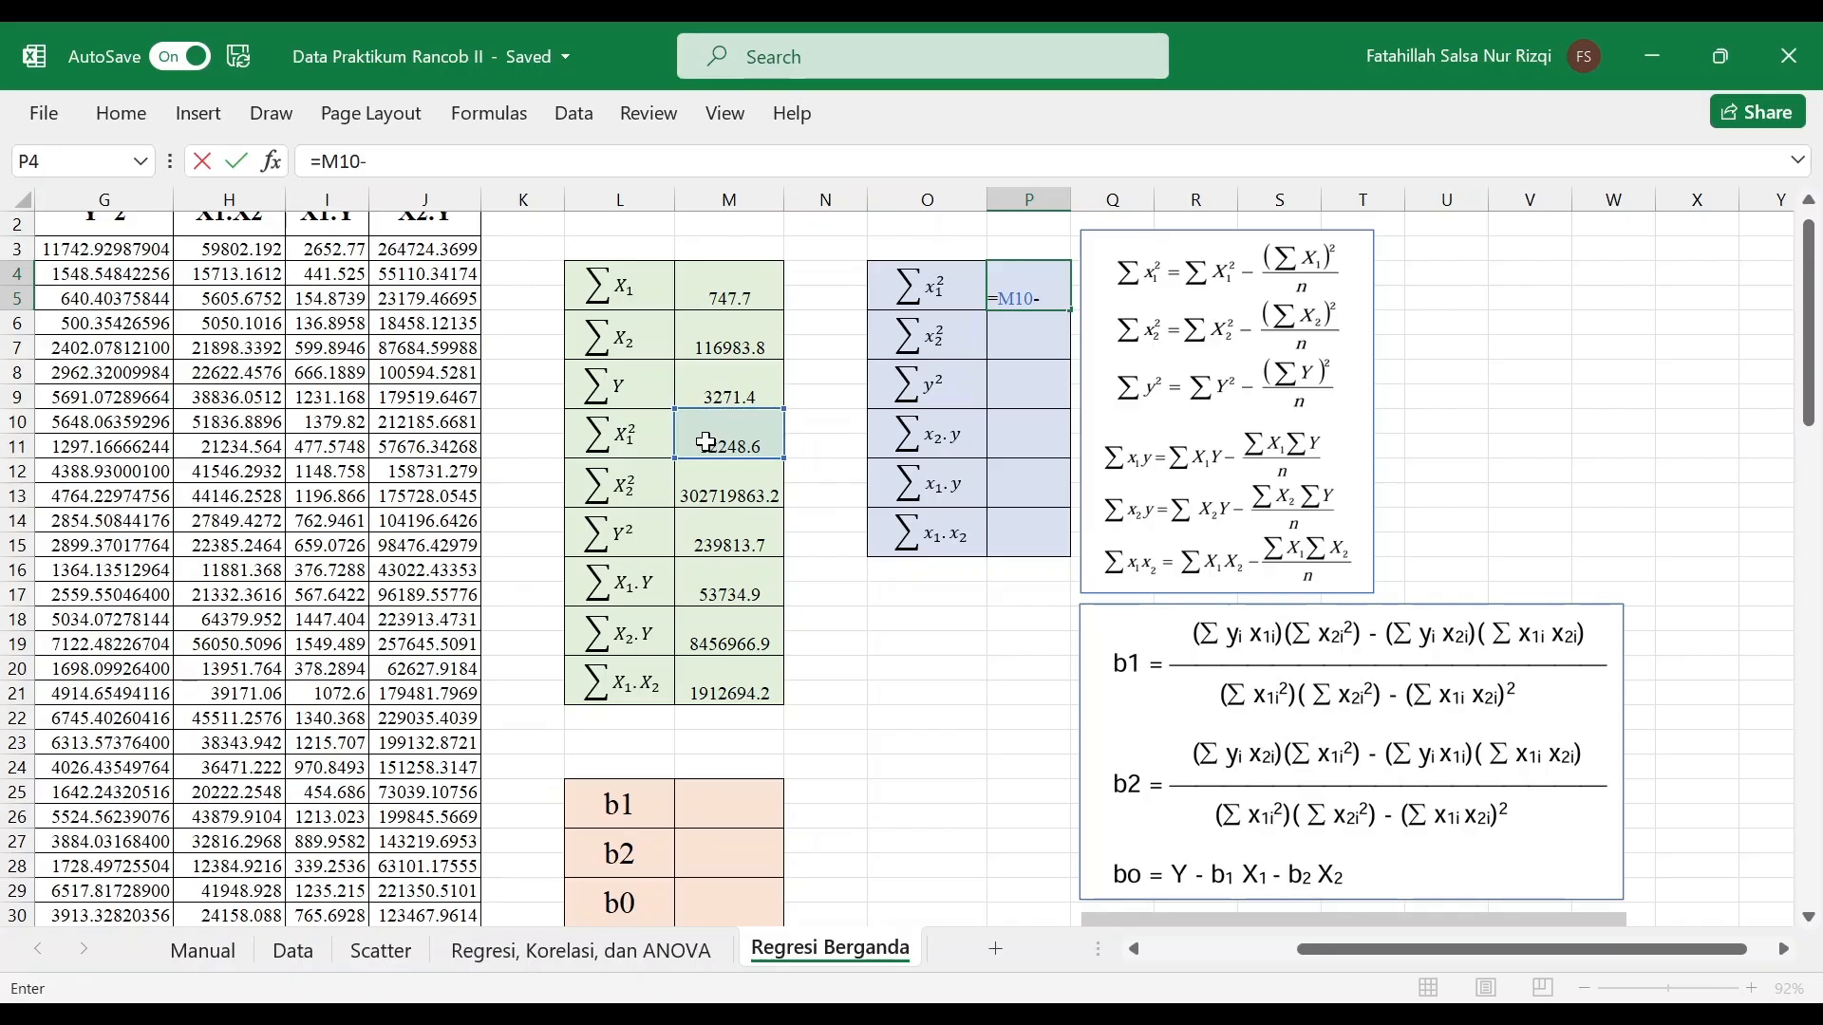
pyautogui.click(727, 290)
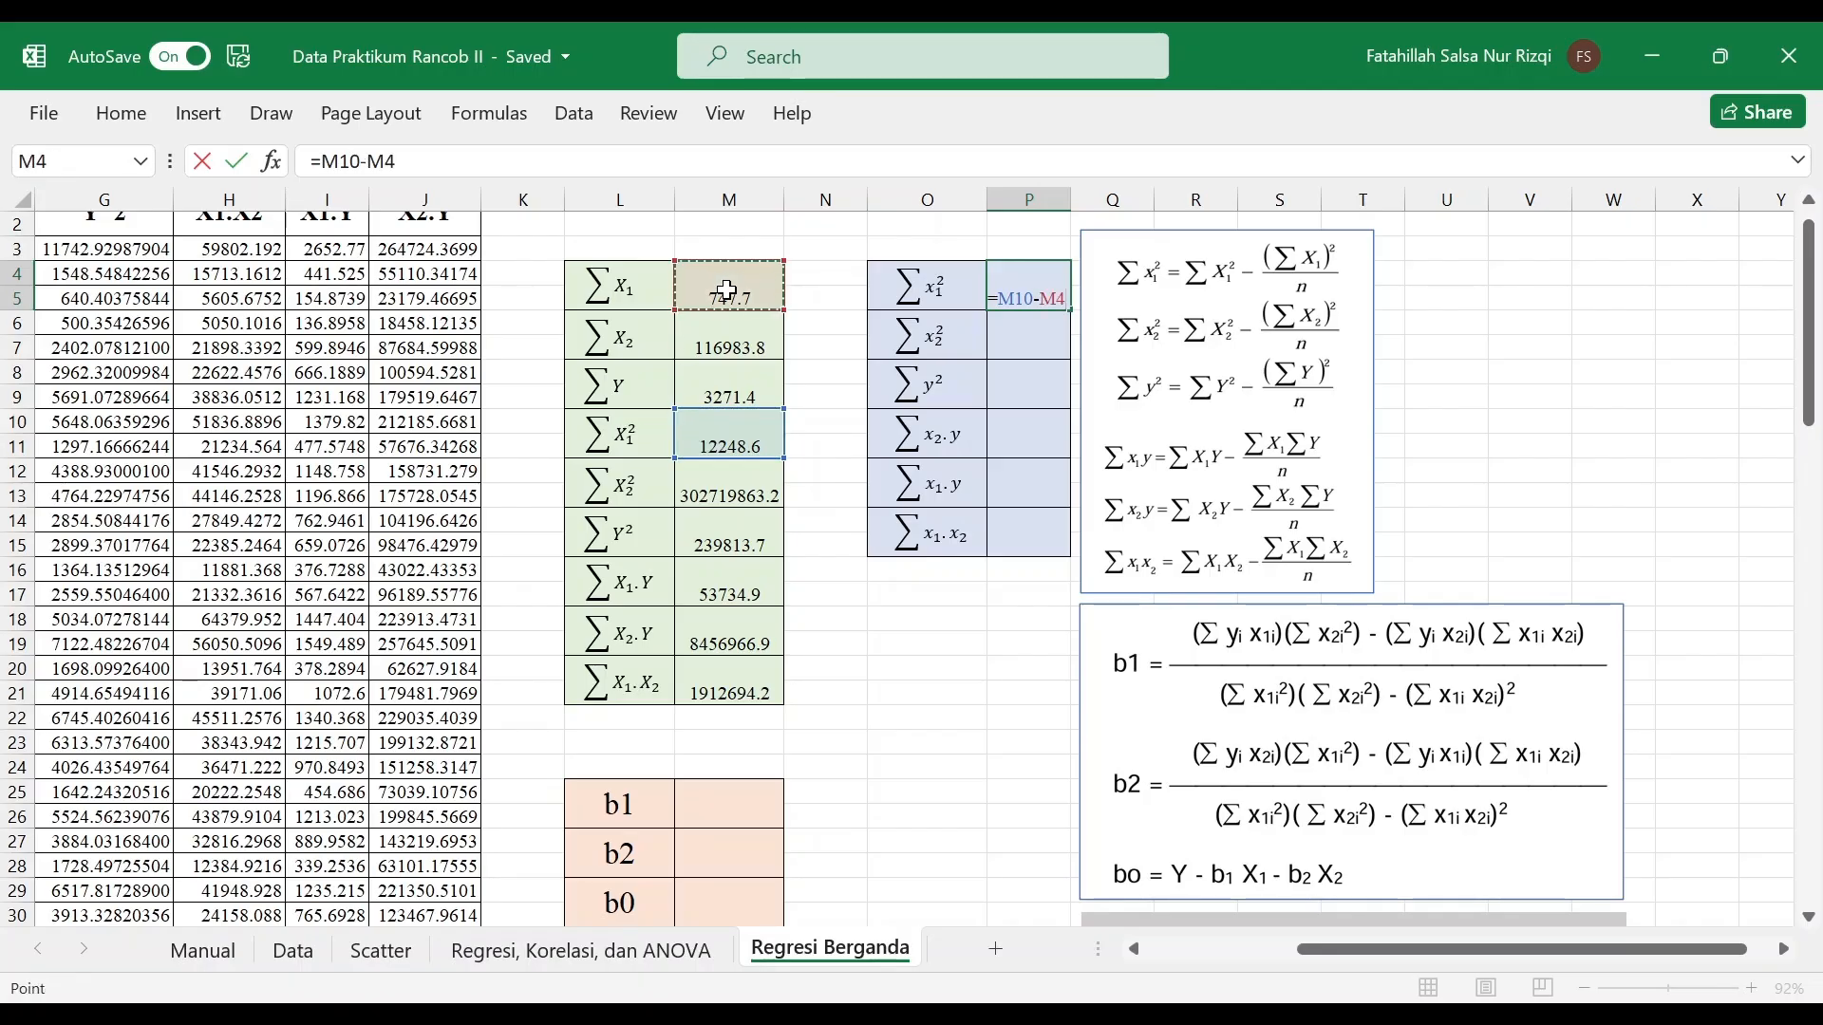
pyautogui.write('^2')
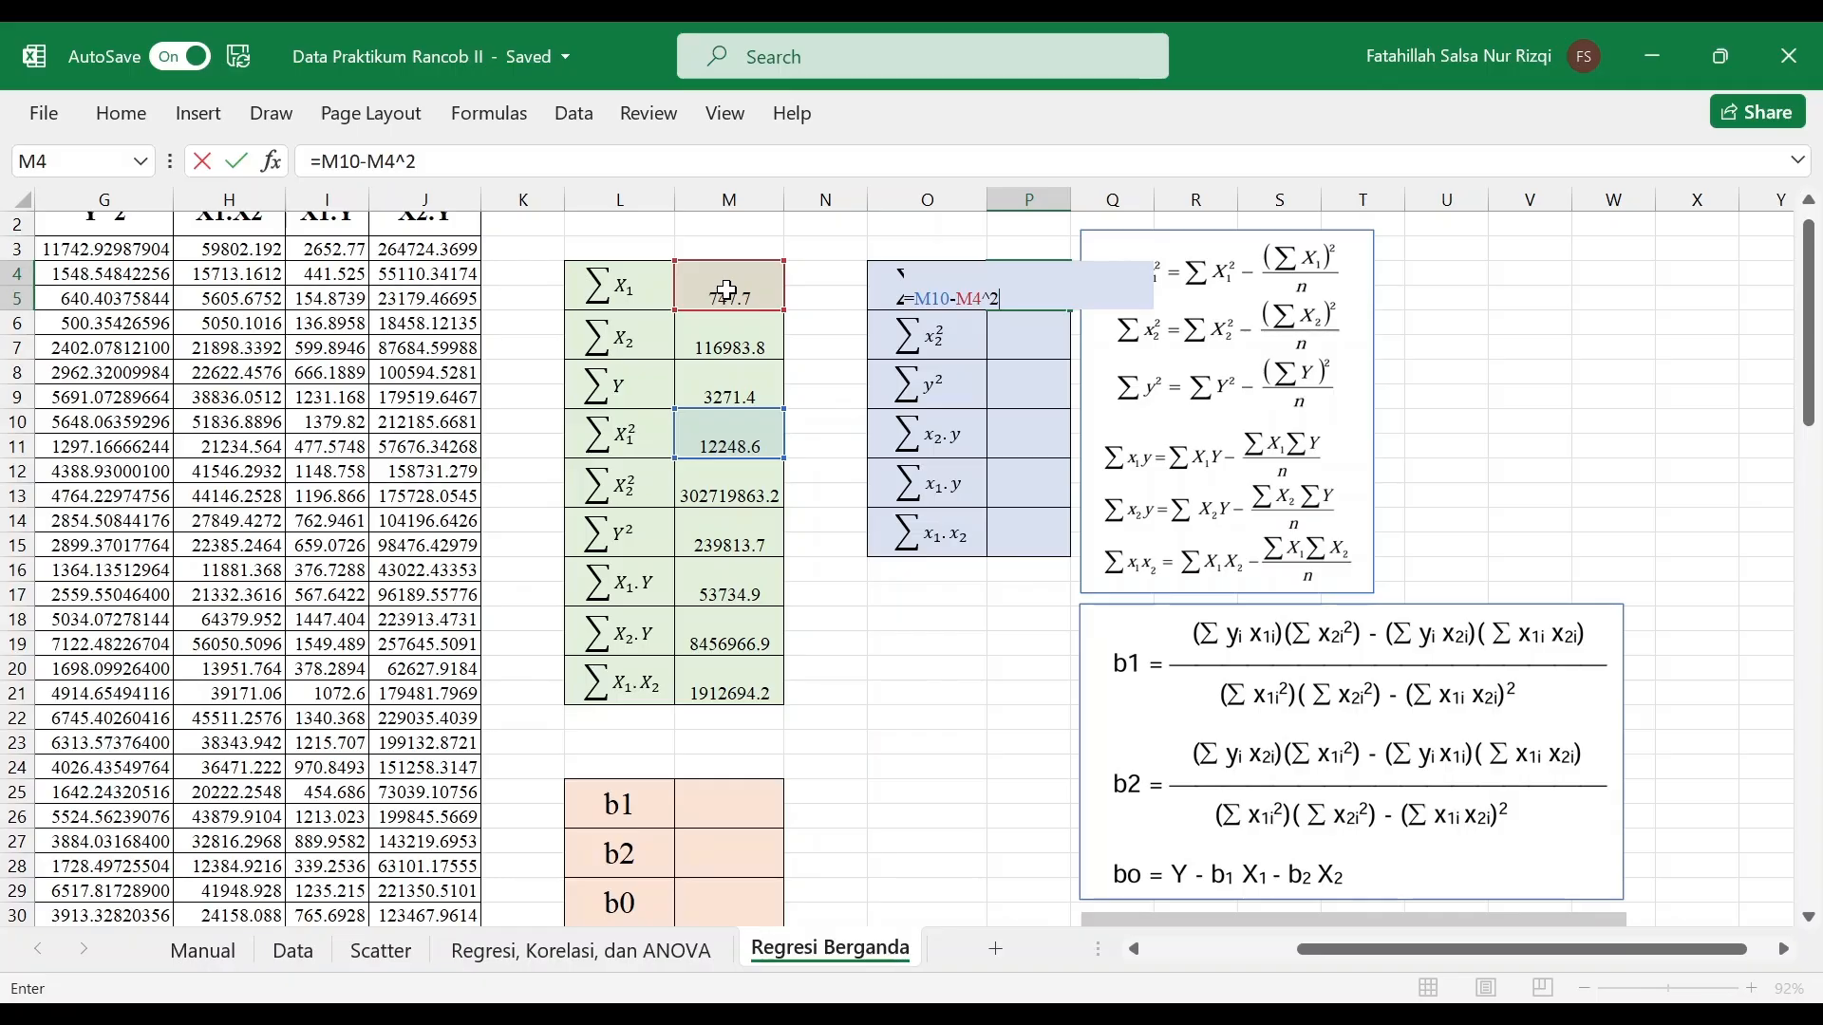
pyautogui.write('/50')
pyautogui.press('Return')
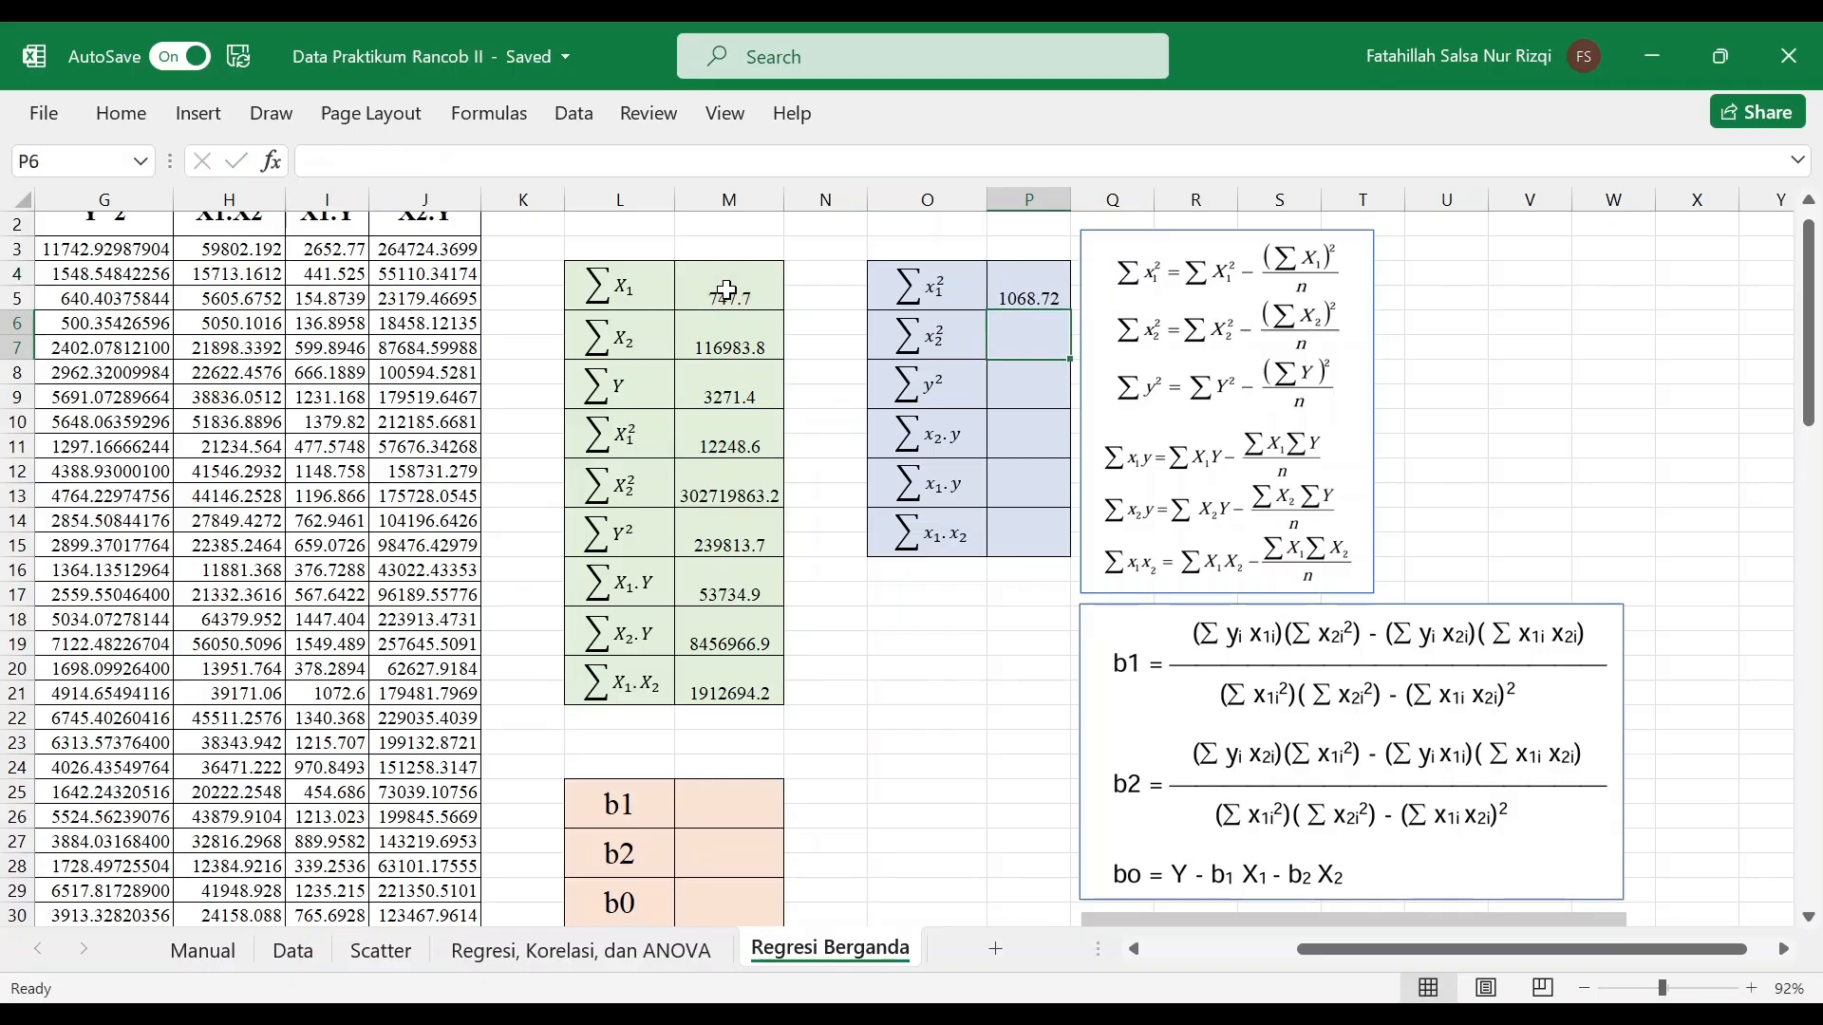
# Calculate Σx2² in P6 with the formula =M12-M6^2/50
pyautogui.write('=')
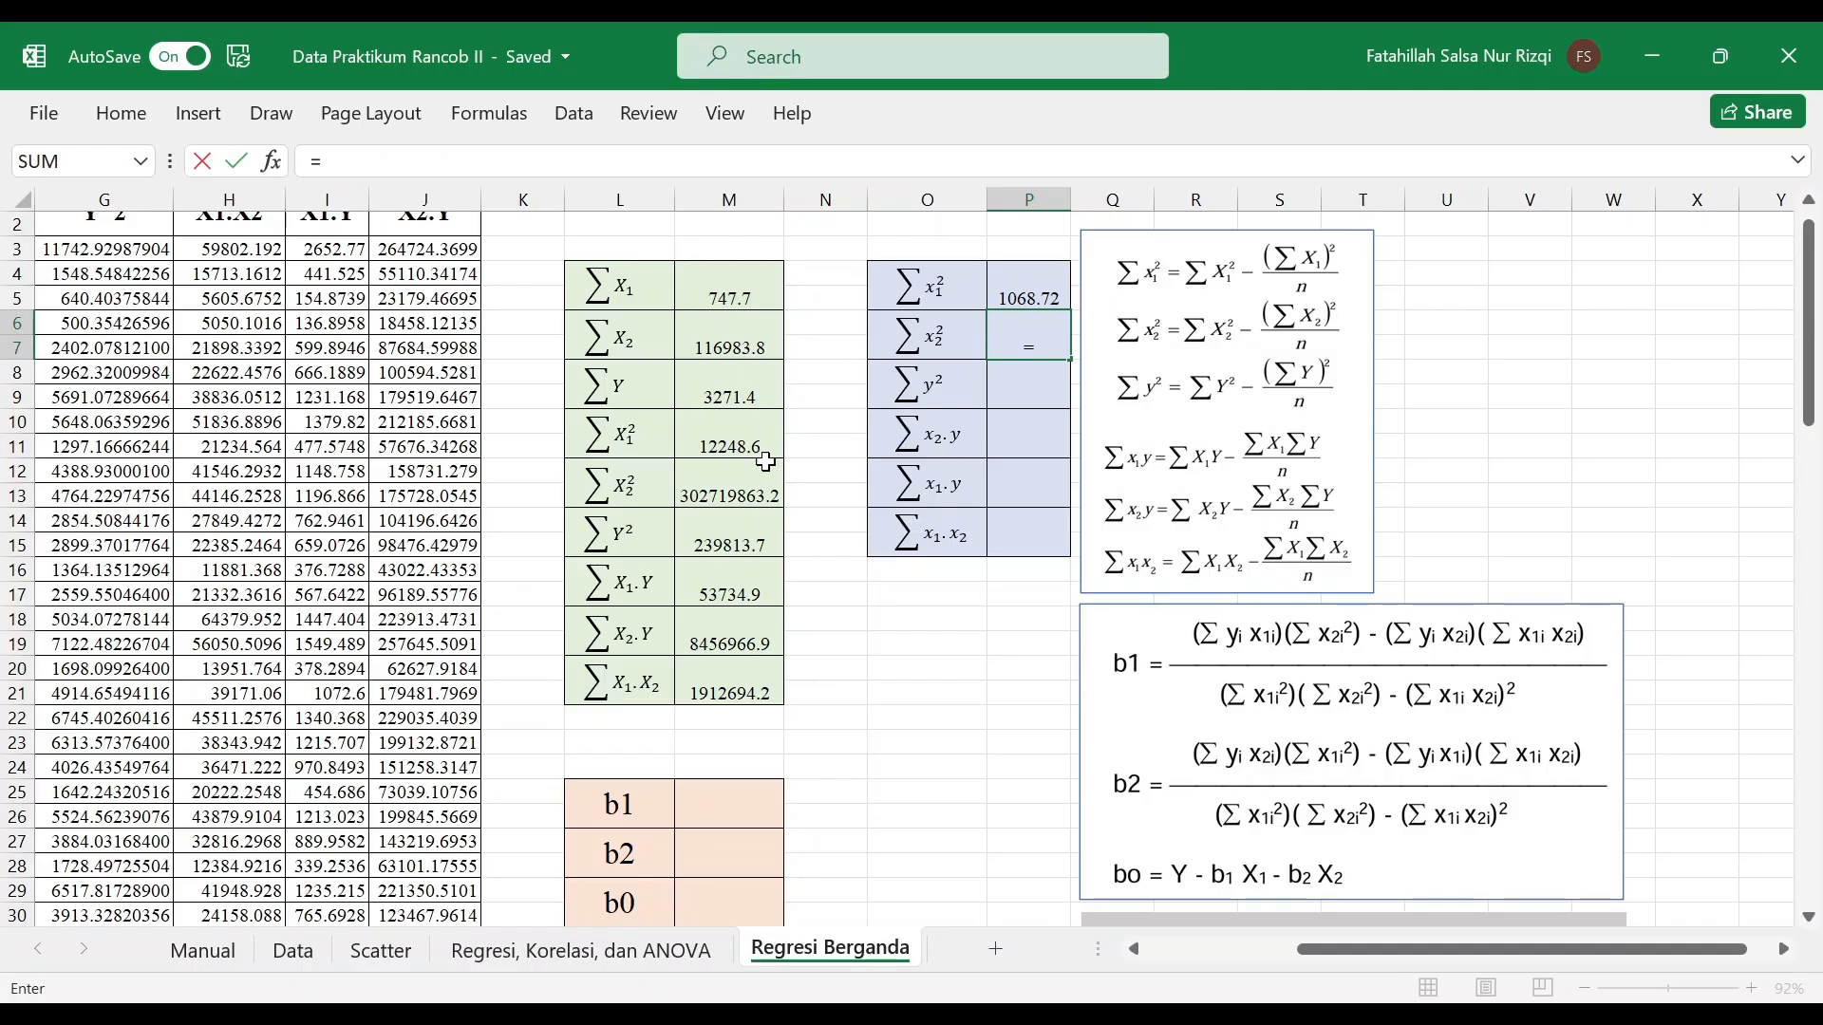
pyautogui.click(723, 482)
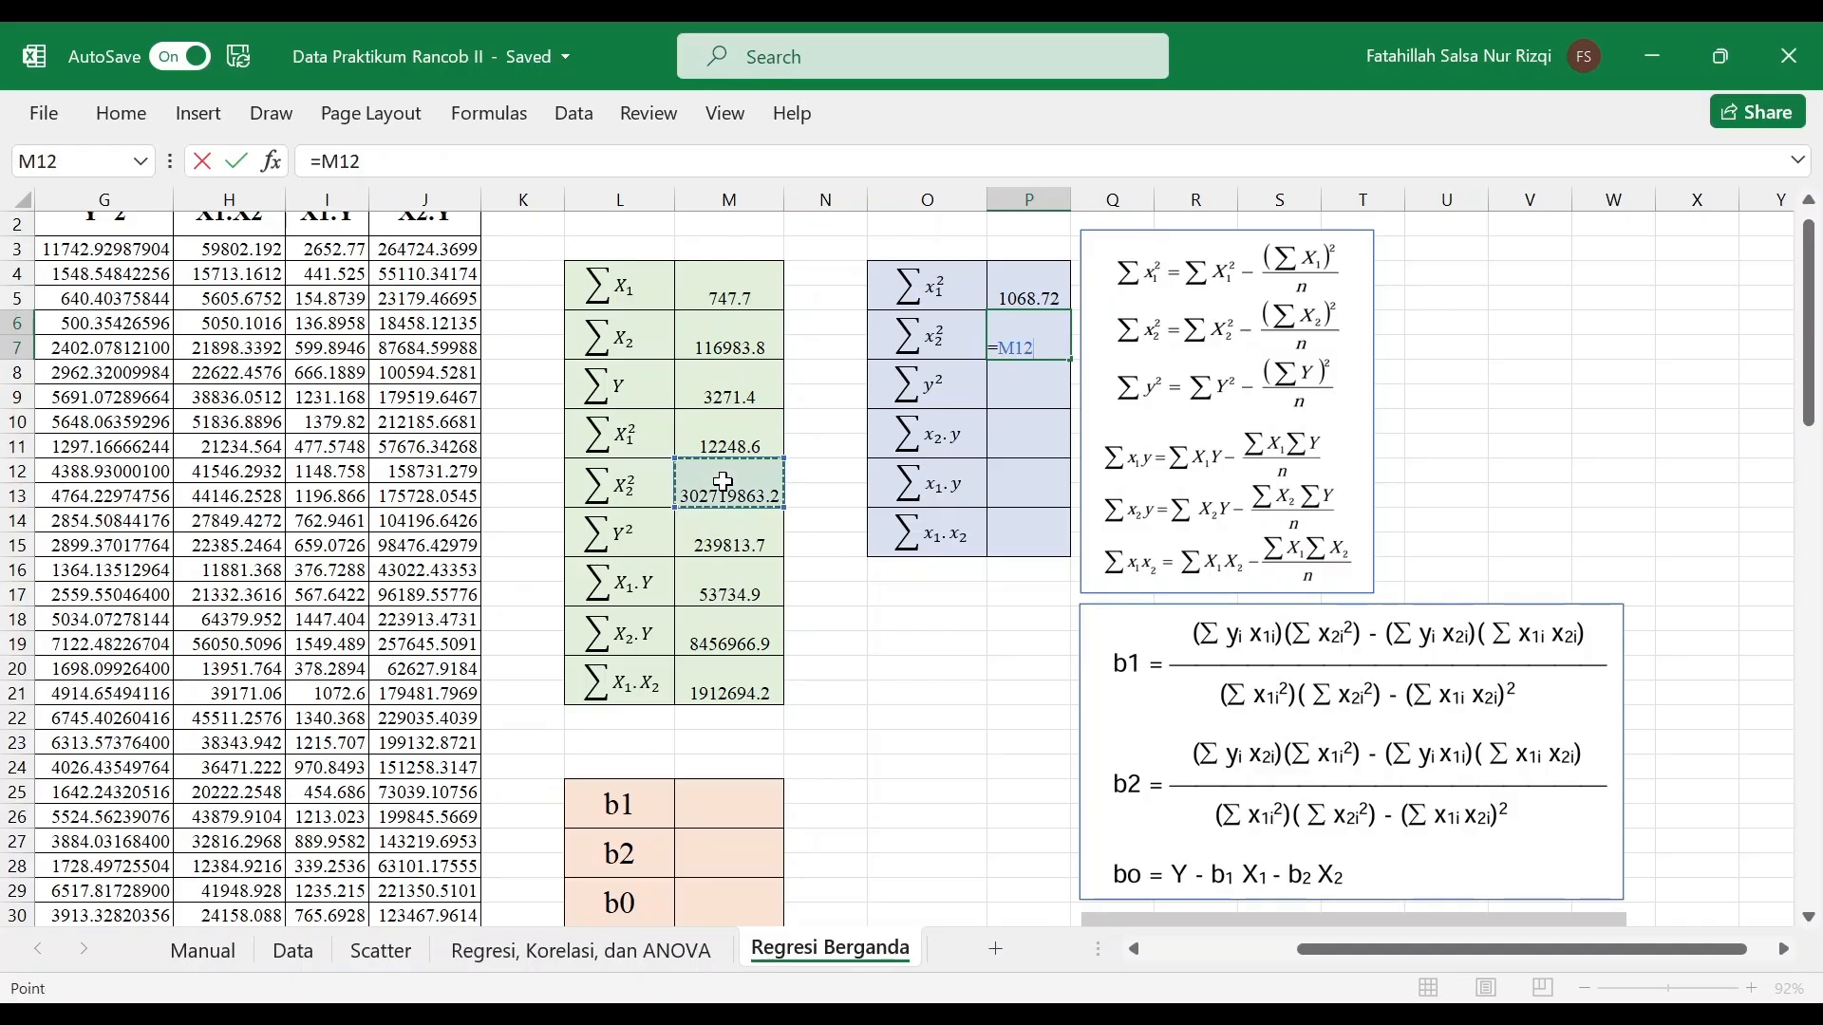
pyautogui.write('-')
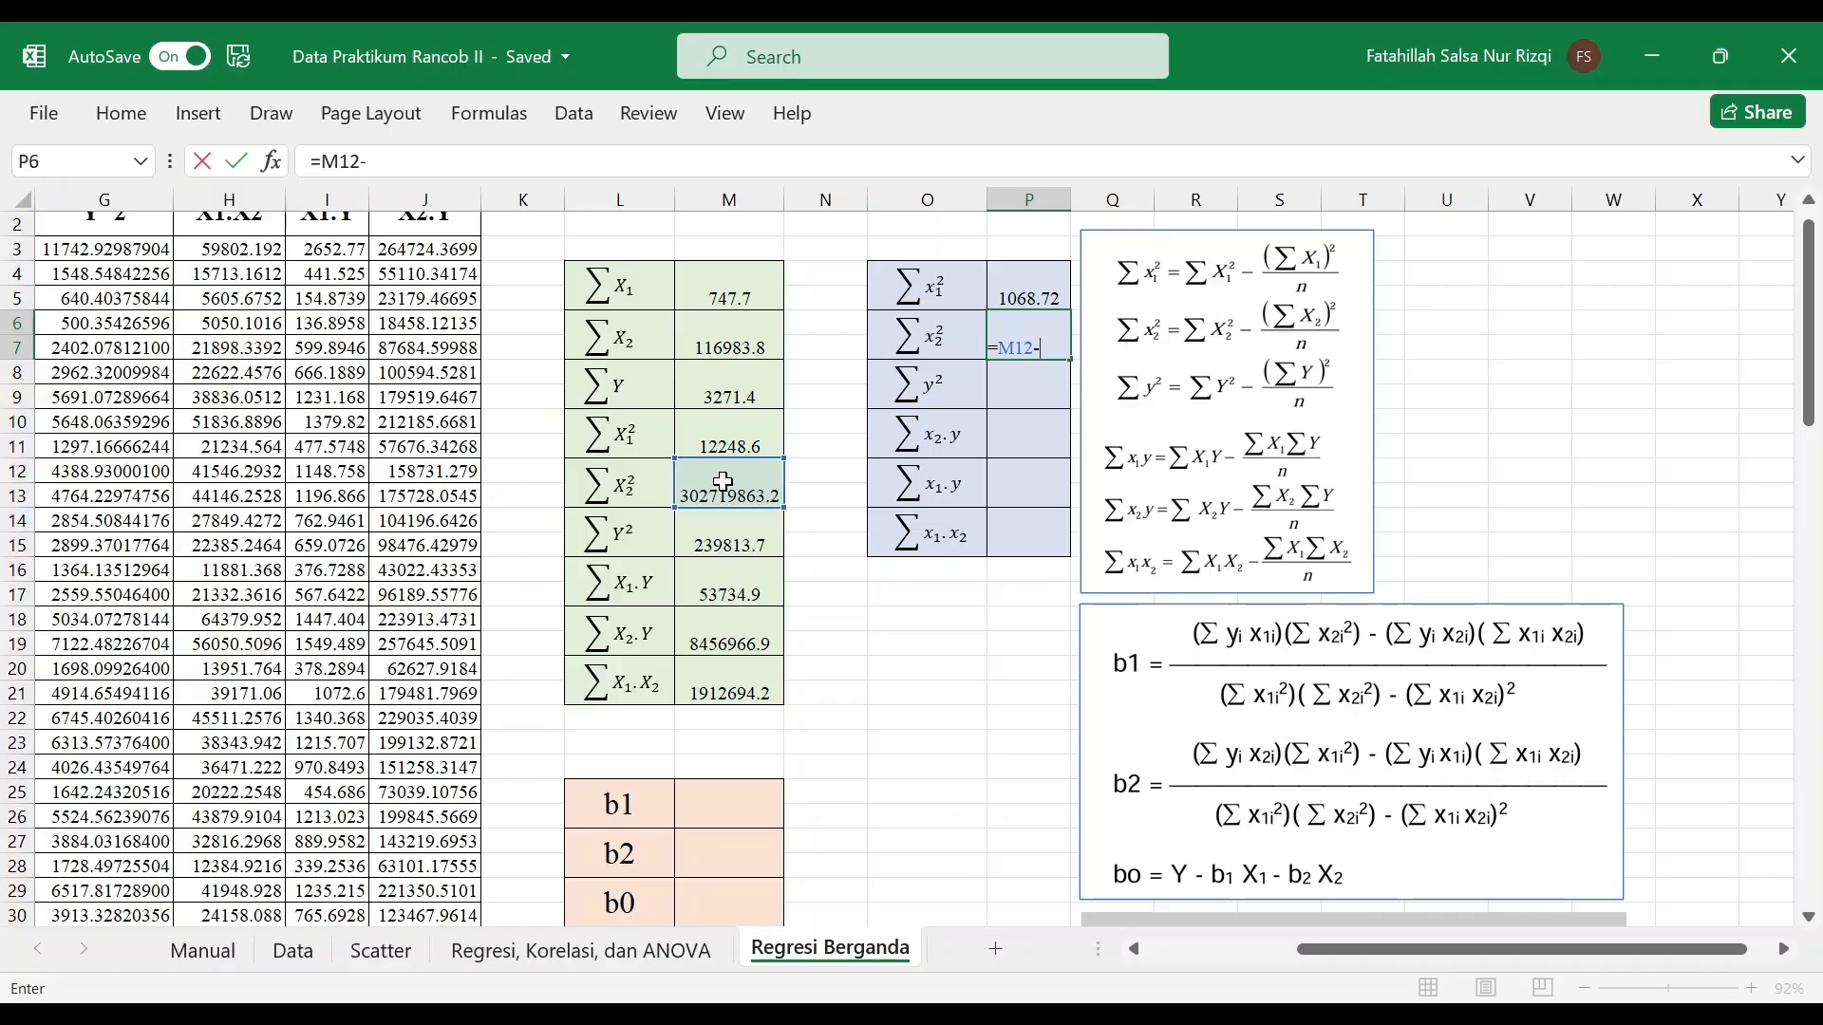
pyautogui.click(735, 335)
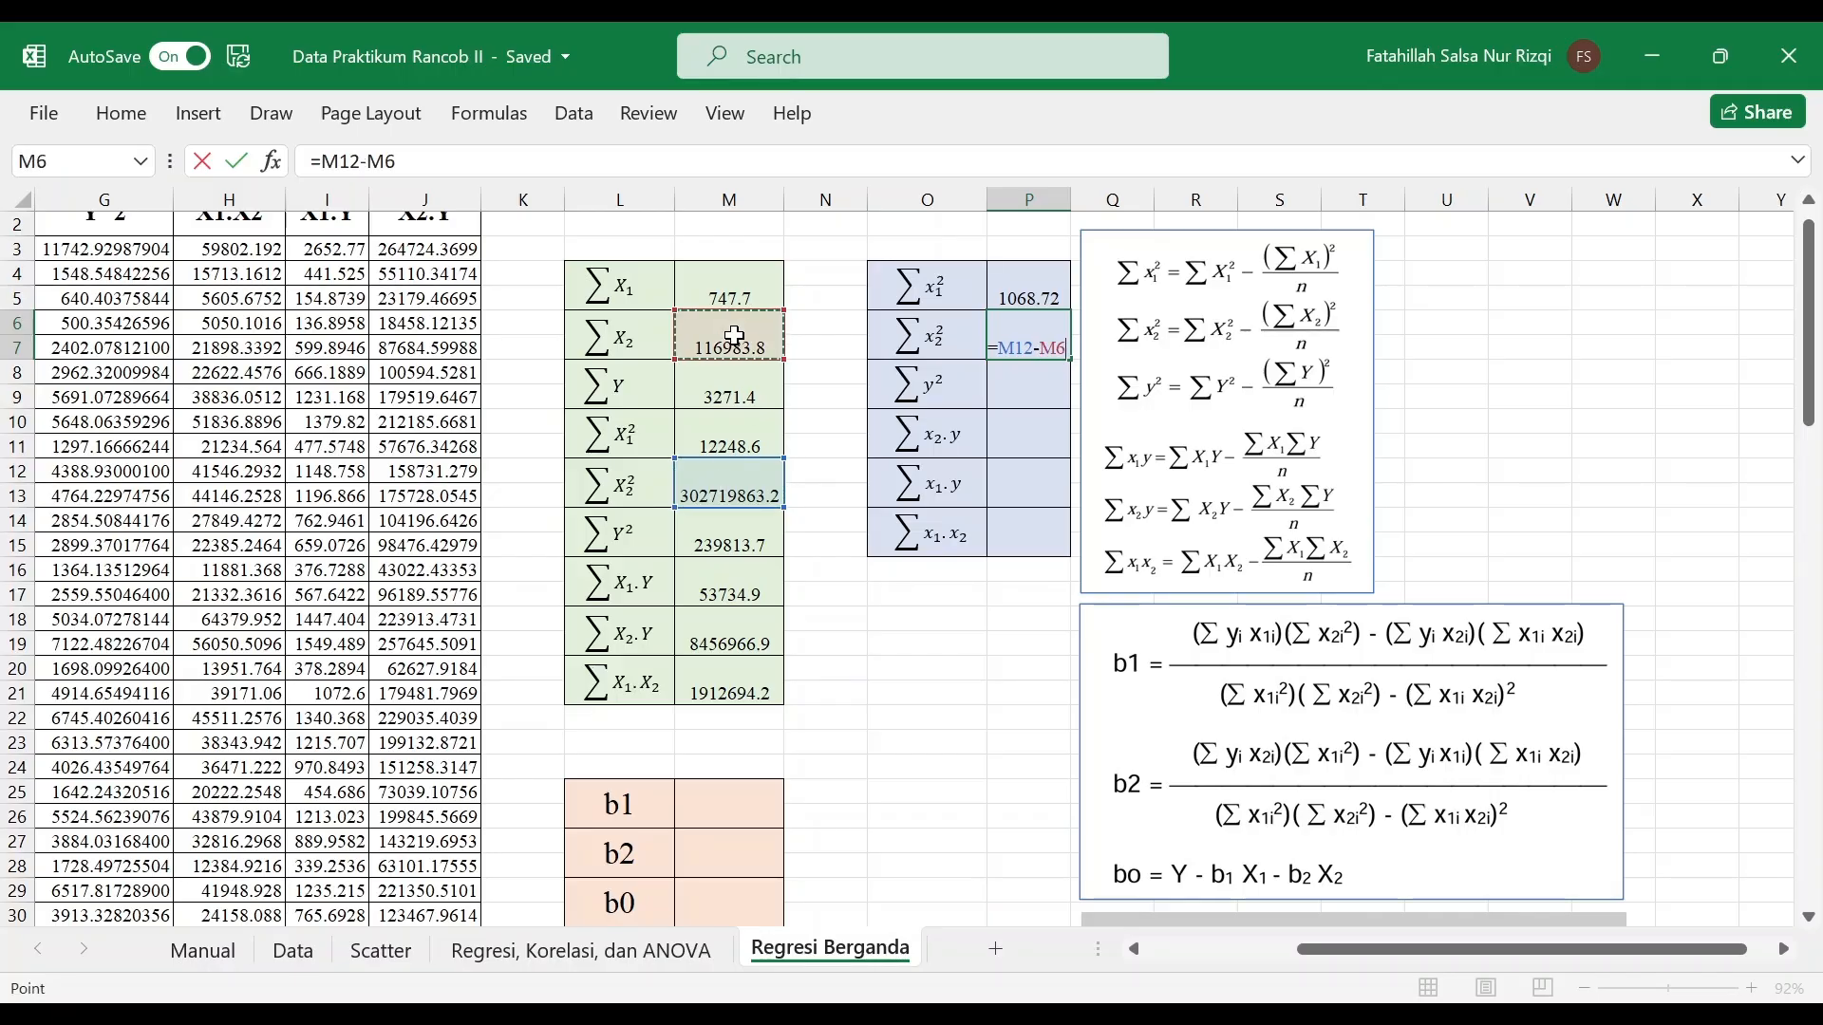
pyautogui.write('^2/5')
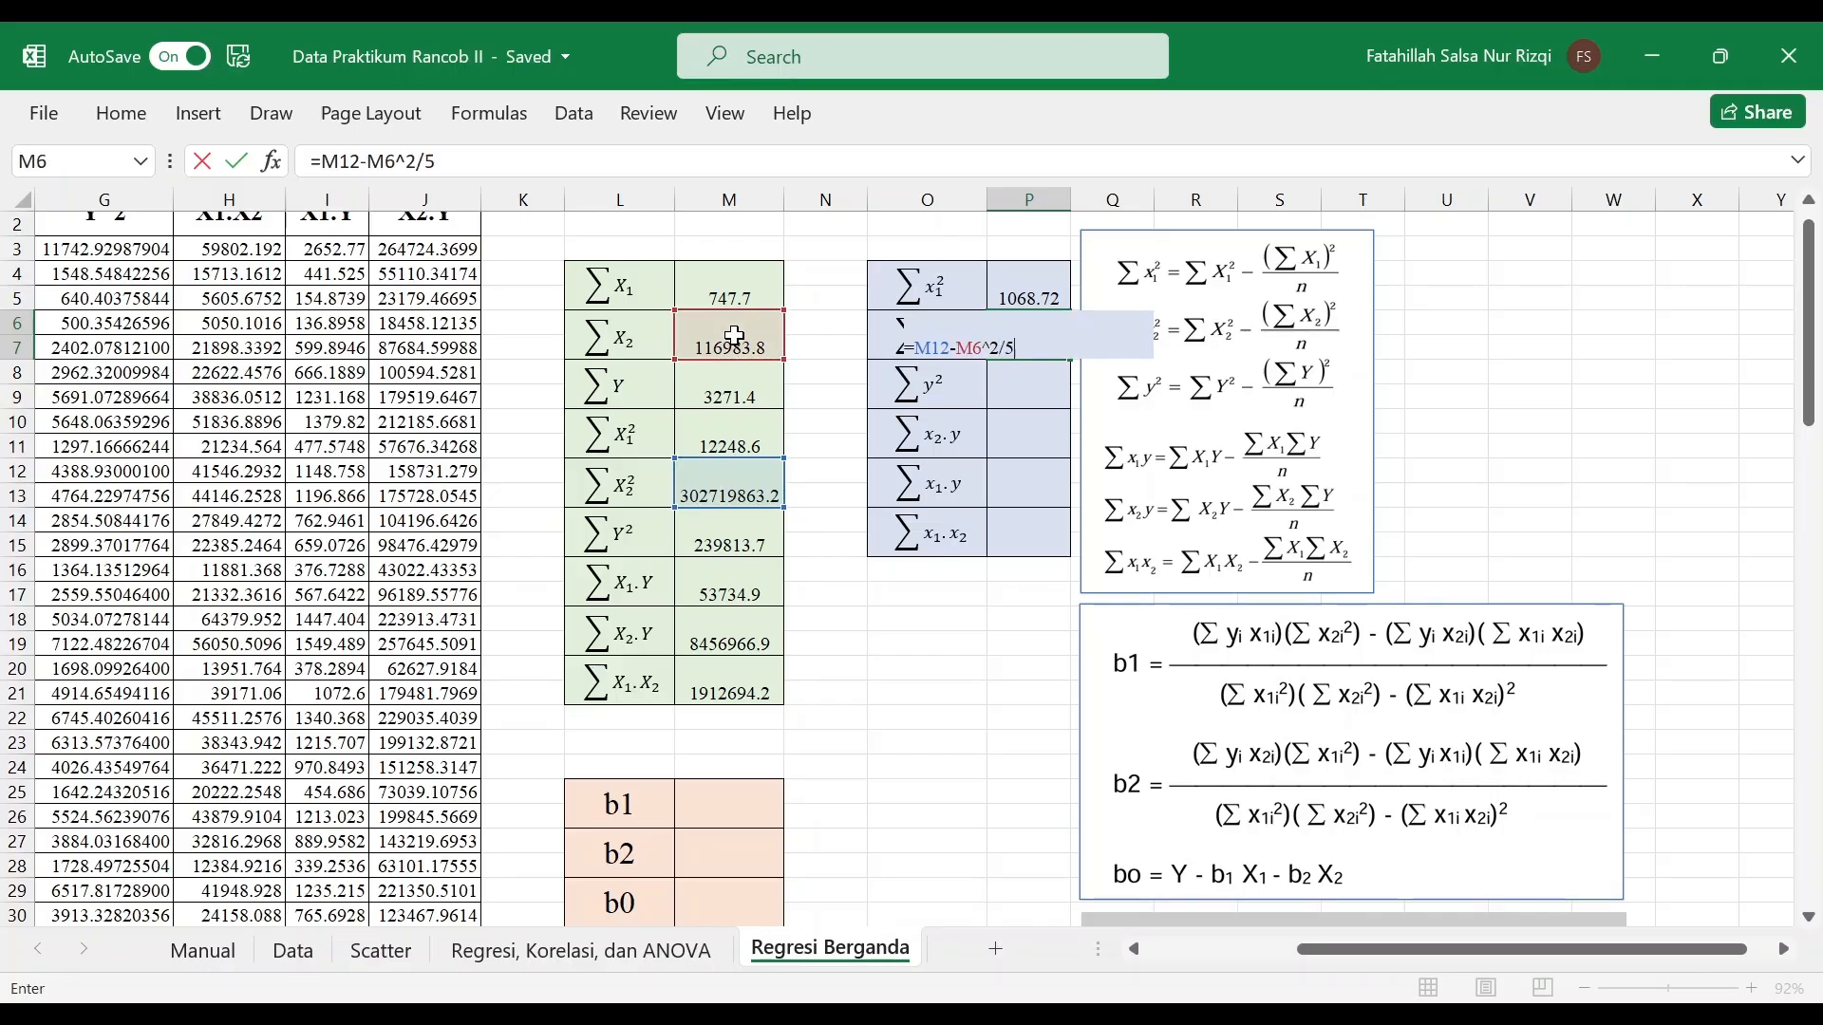
pyautogui.write('0')
pyautogui.press('Return')
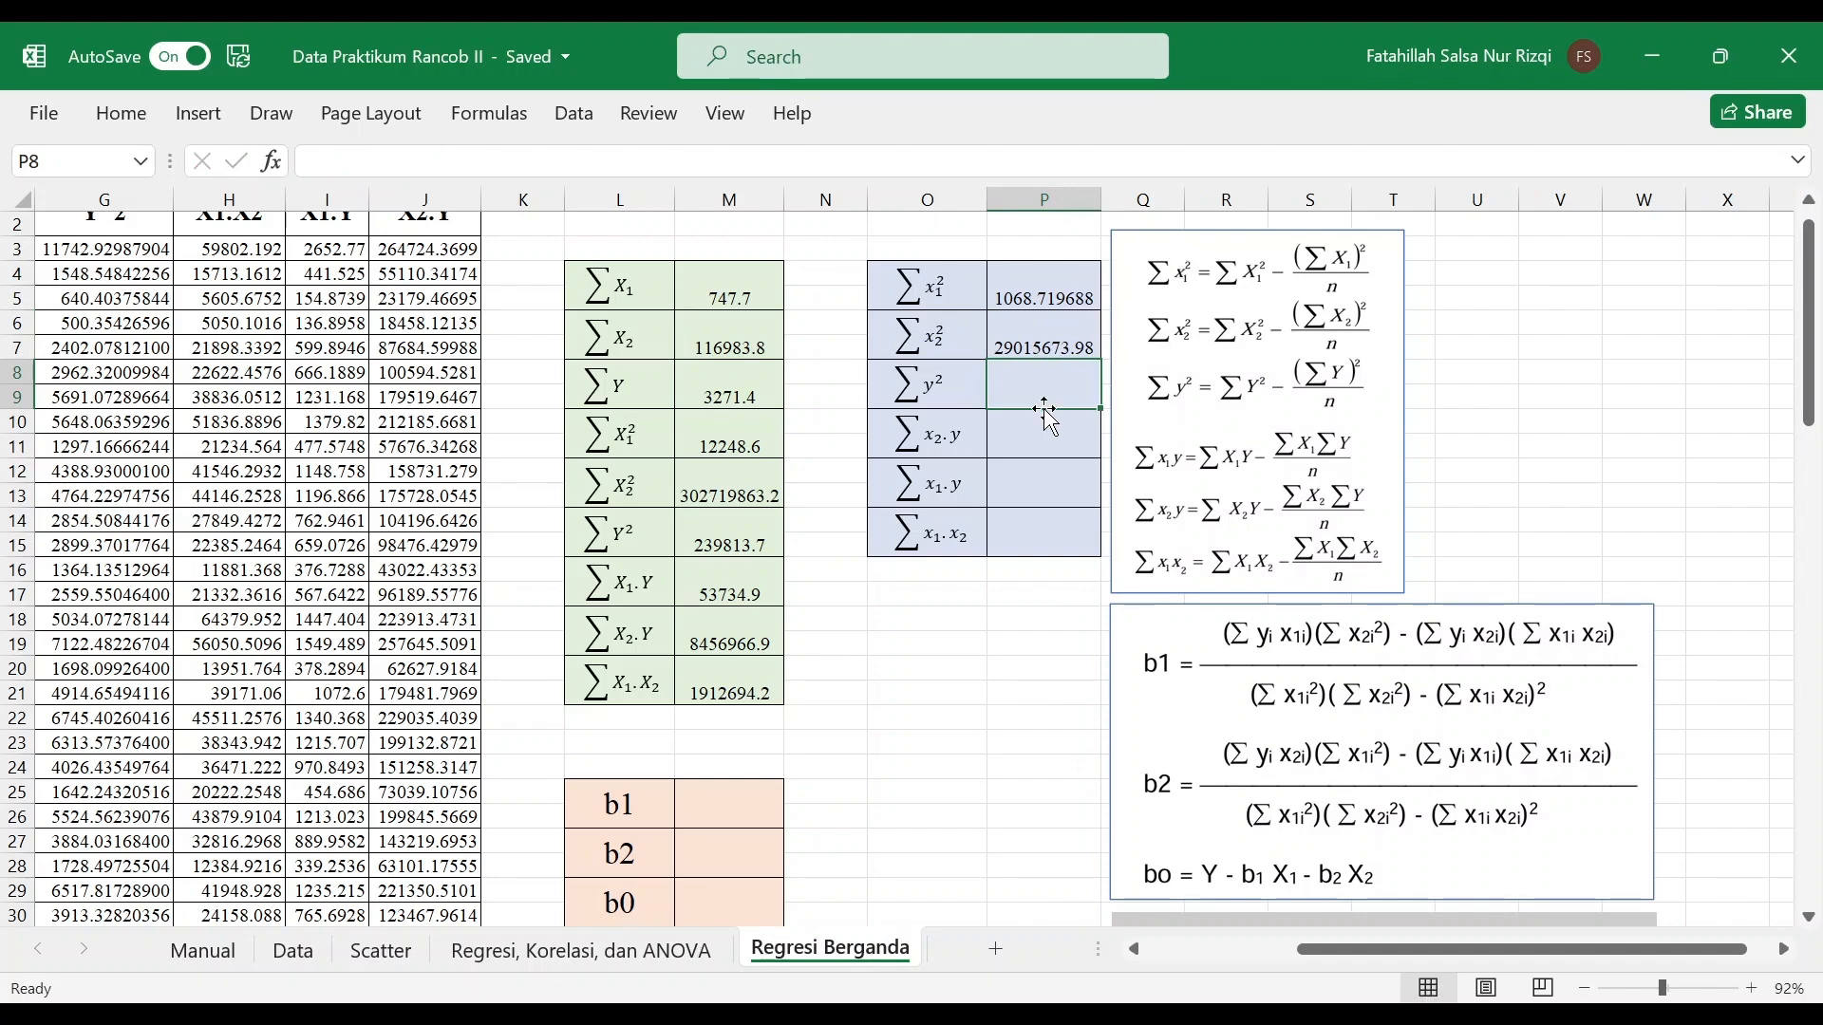
# Calculate Σy² in P8 with the formula =M14-M8^2/50
pyautogui.write('=')
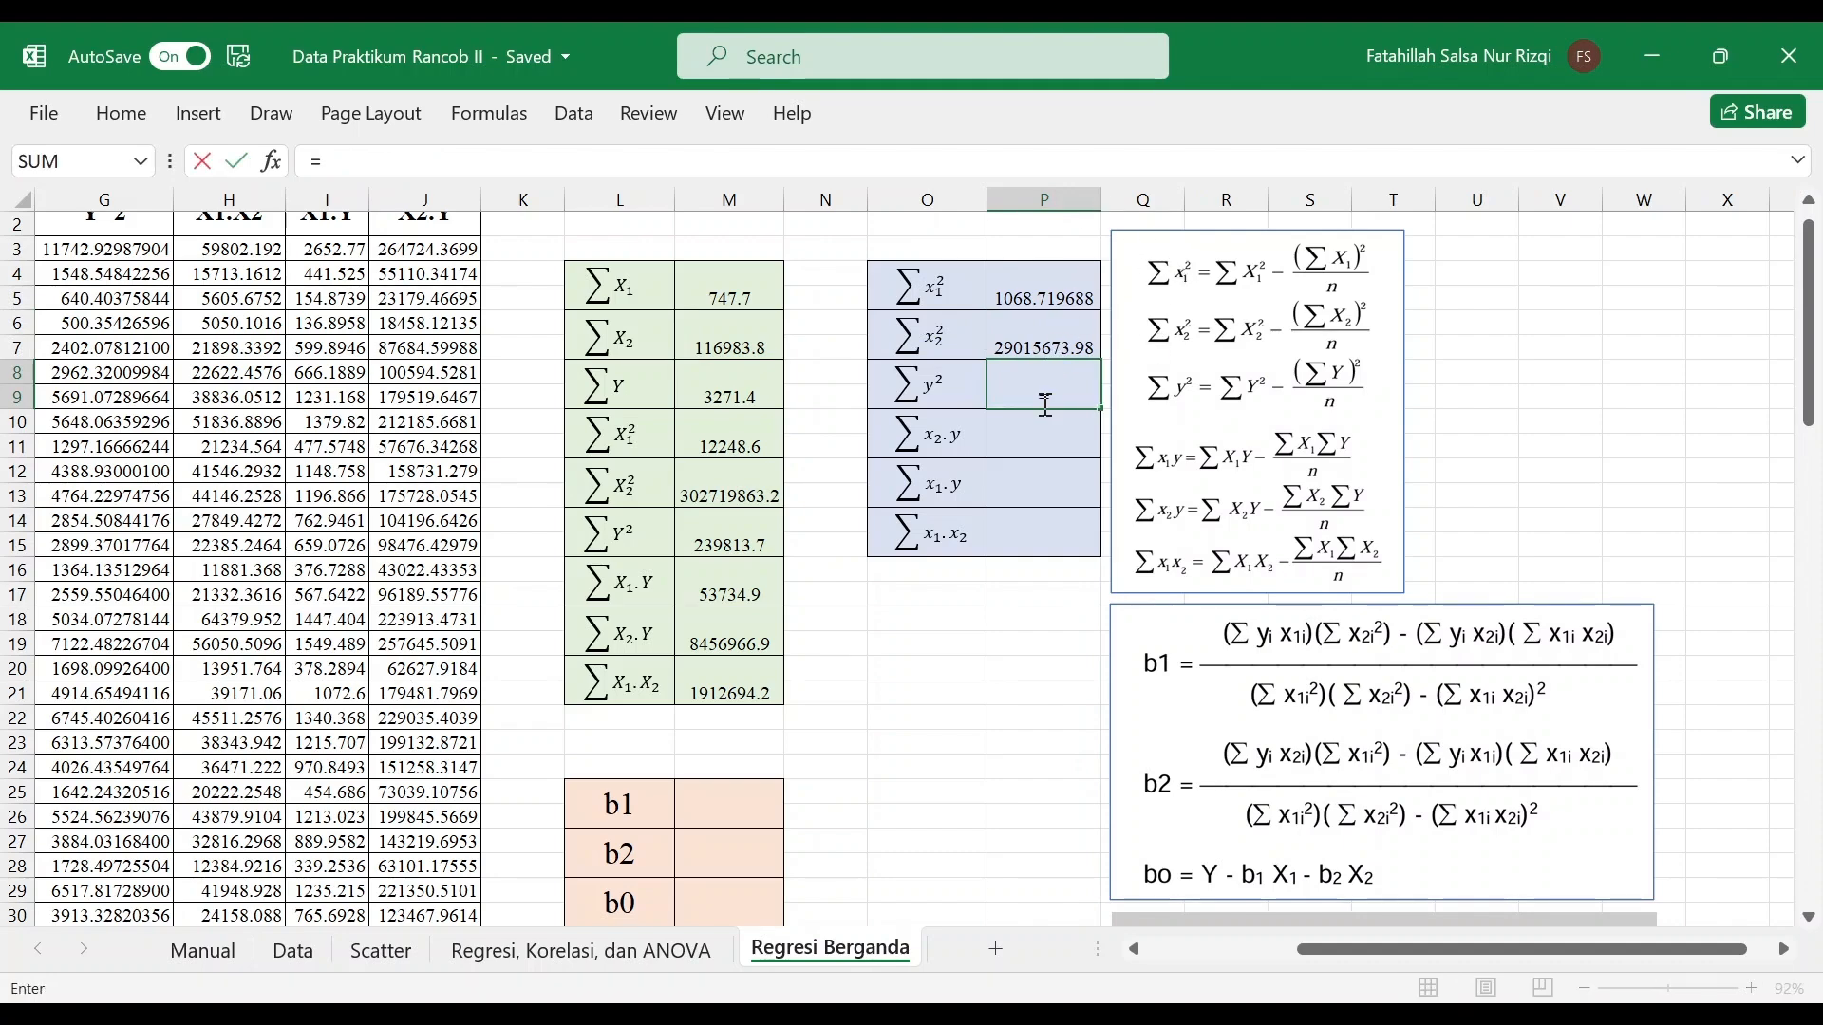
pyautogui.click(707, 545)
pyautogui.write('-')
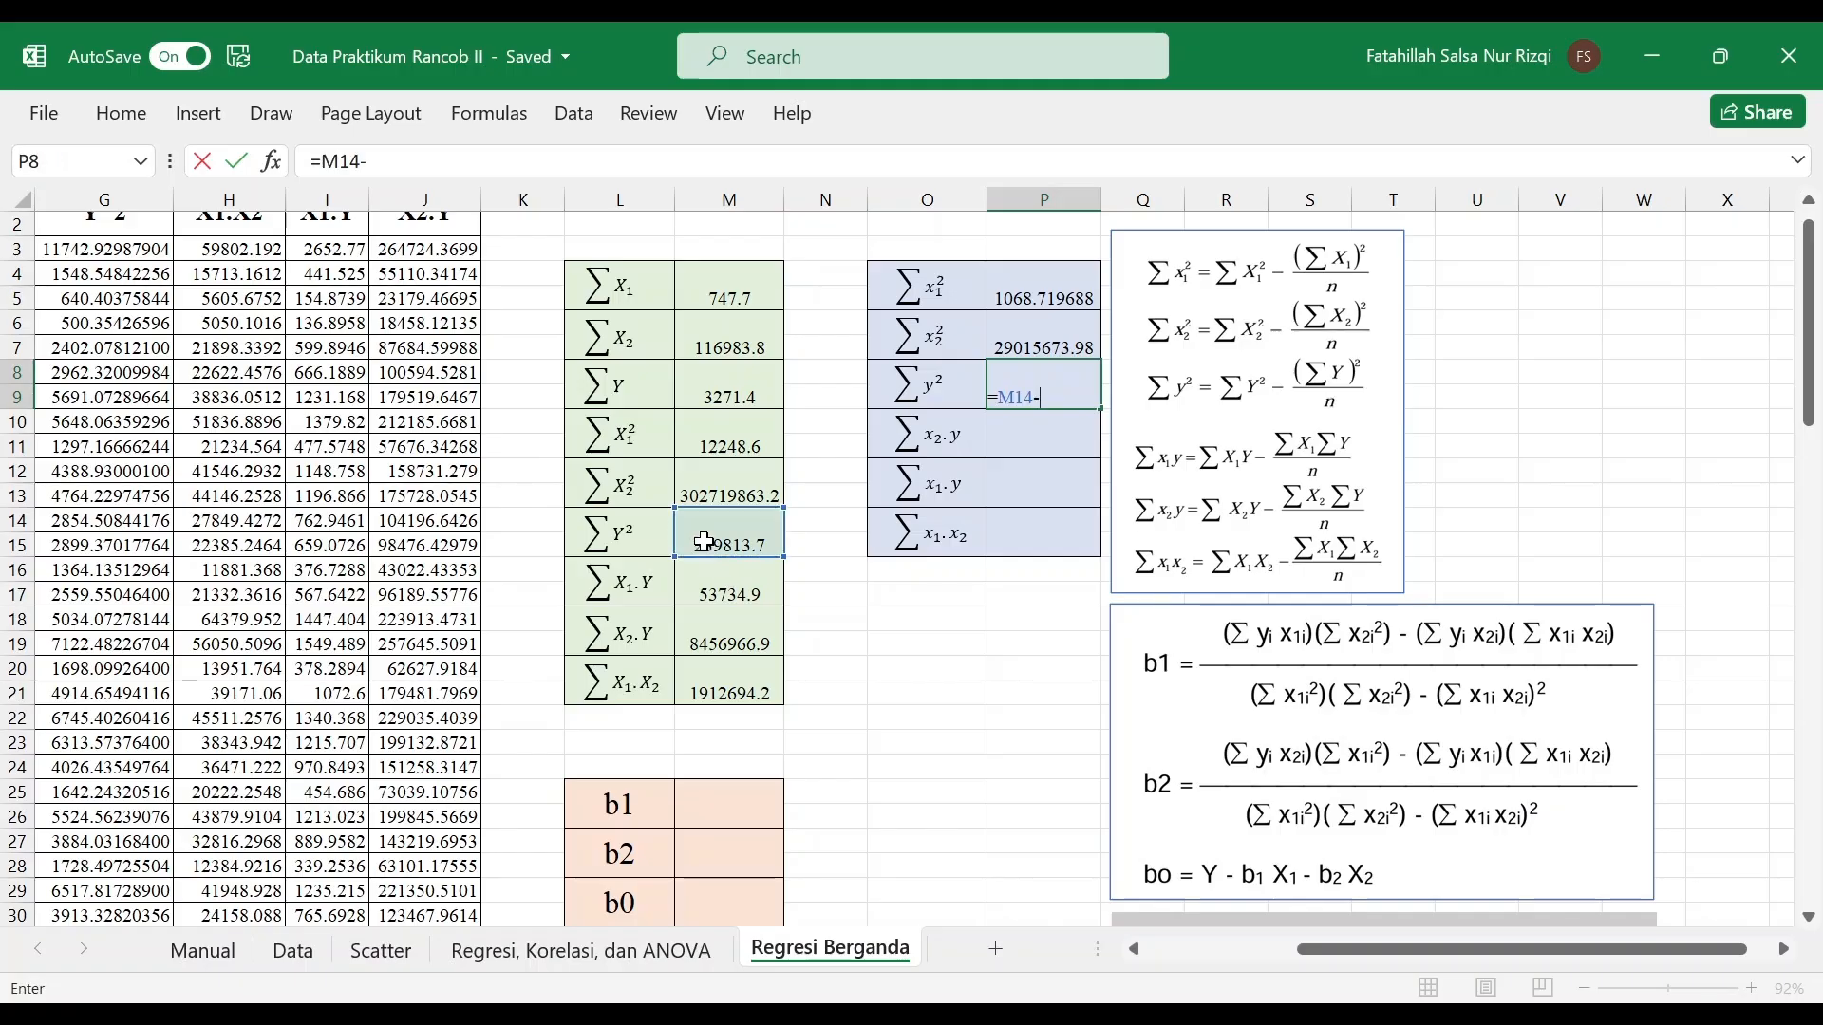
pyautogui.click(723, 386)
pyautogui.write('^')
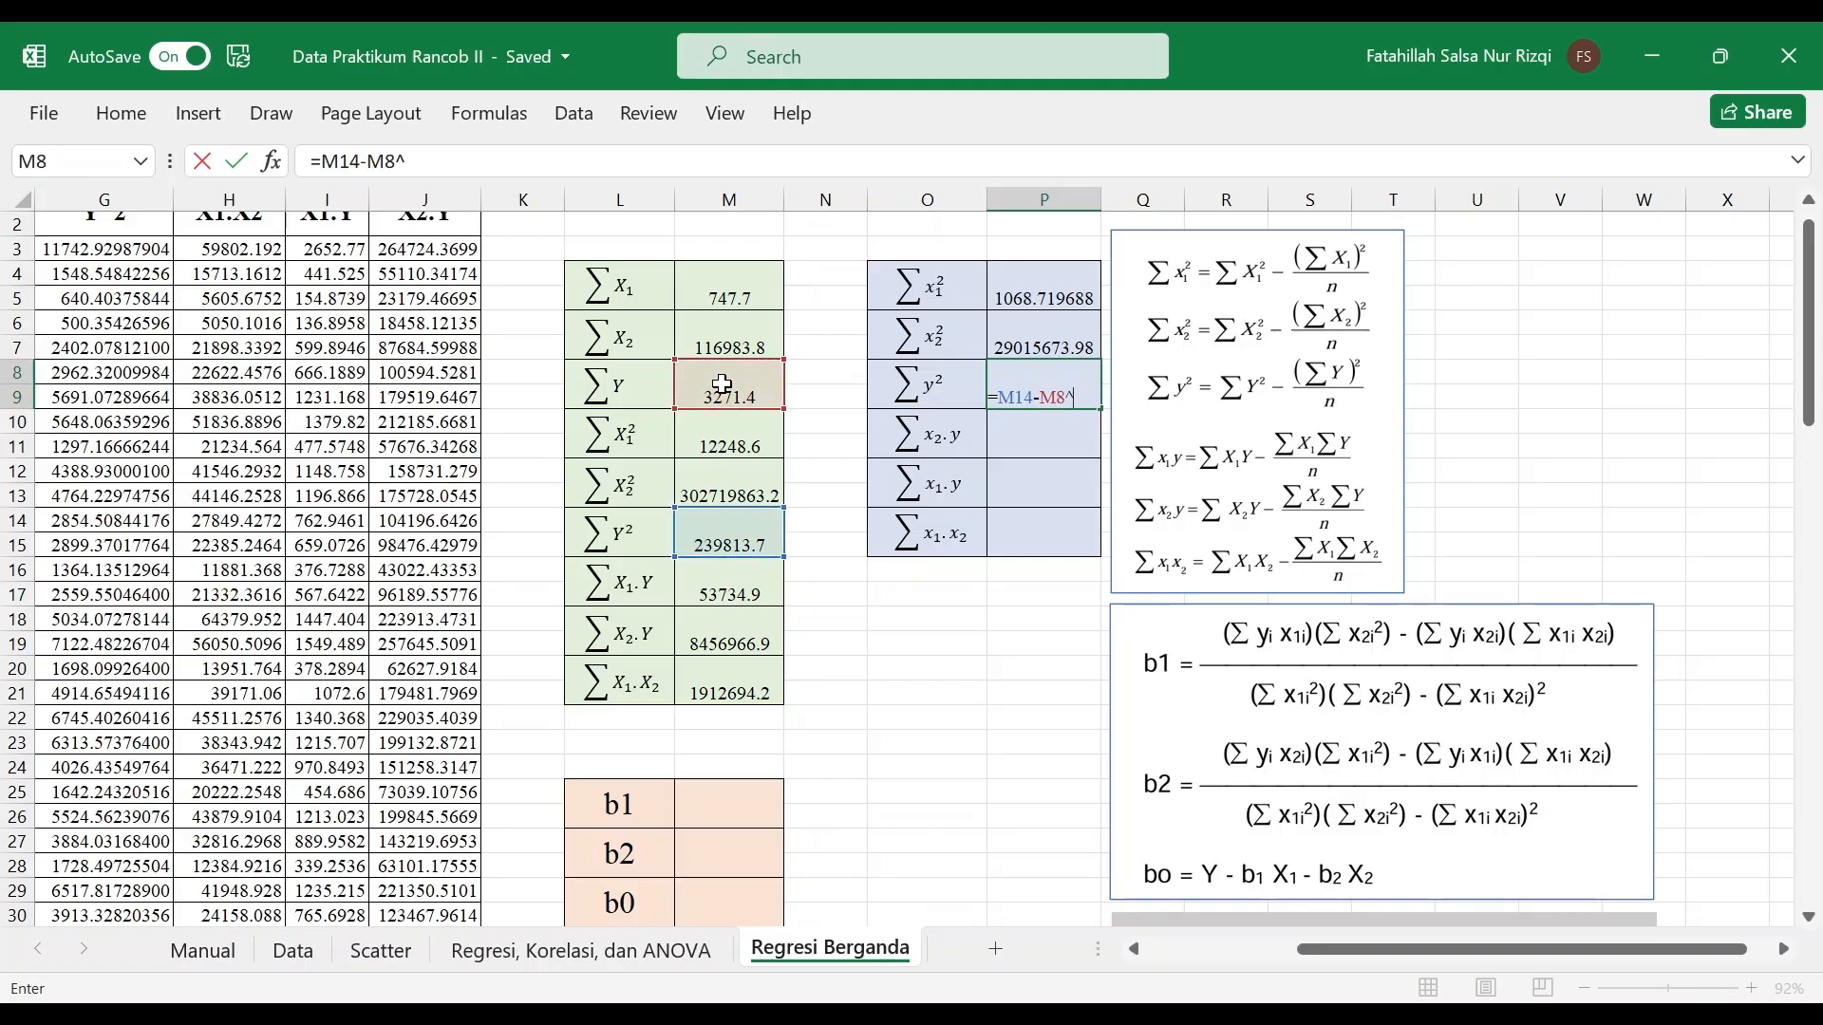
pyautogui.write('2/50')
pyautogui.press('Return')
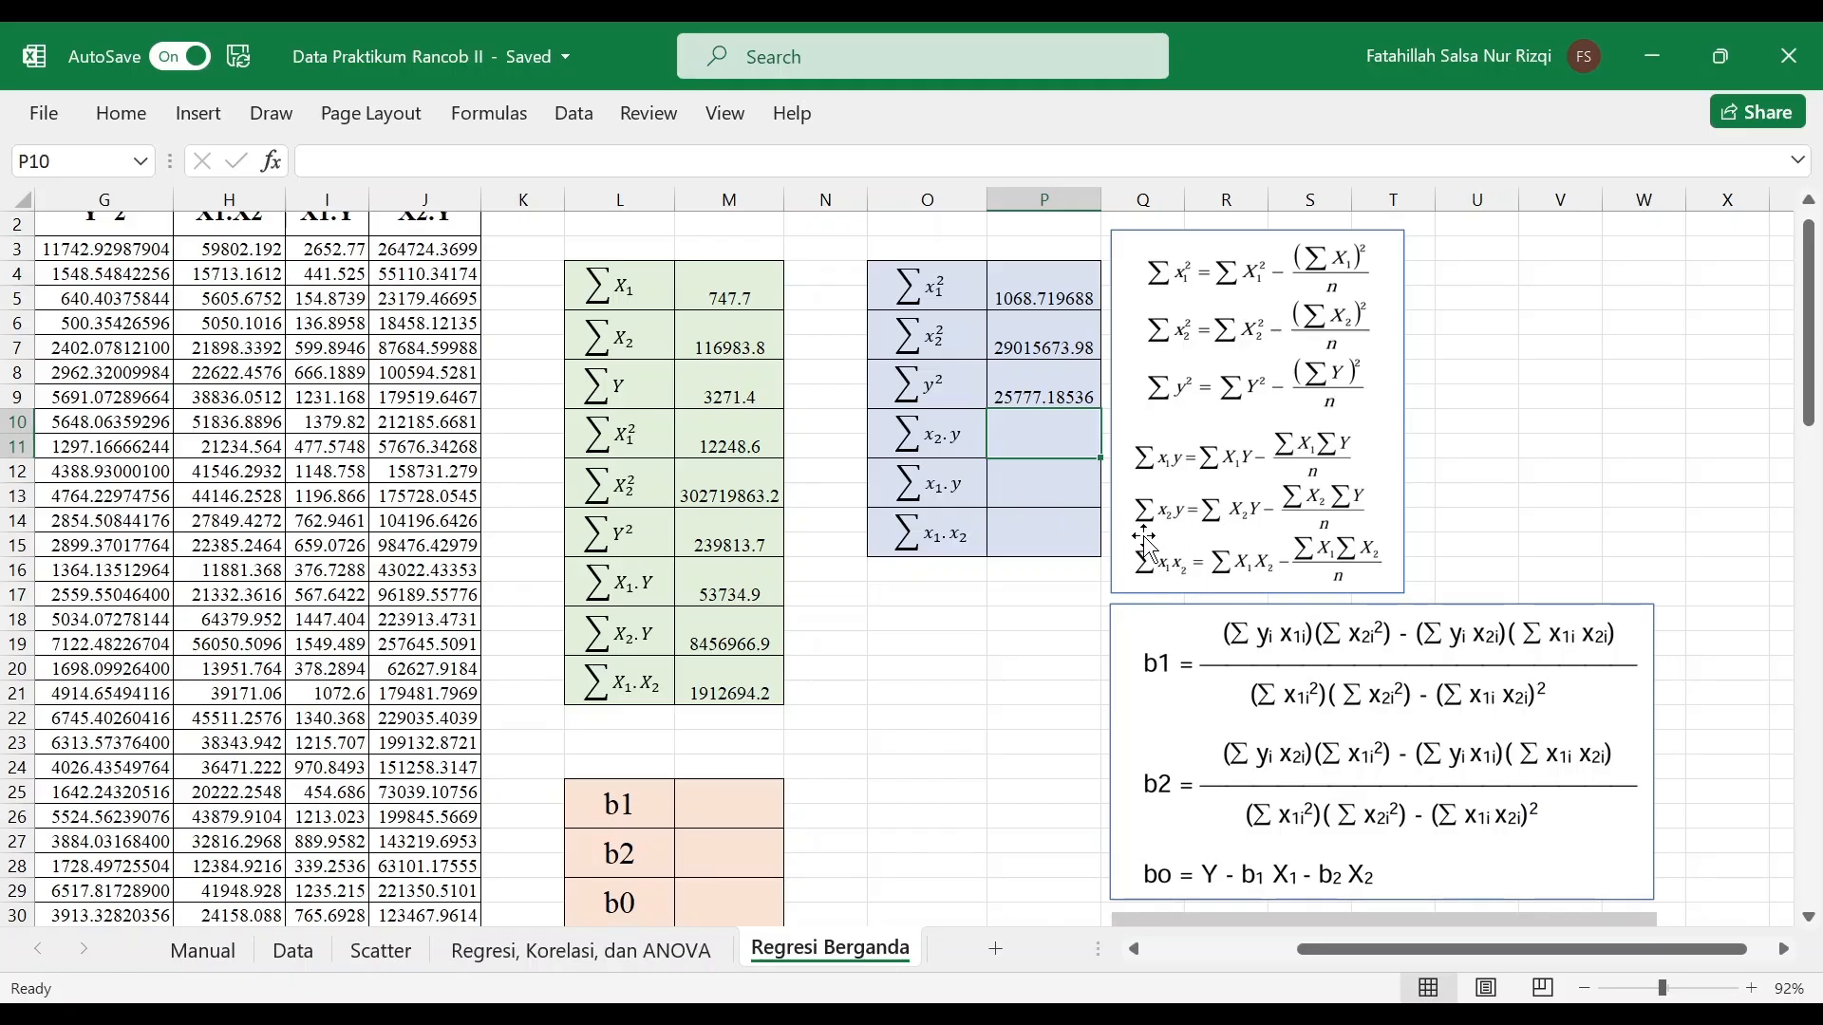
# Calculate Σx2.y in P10 with the formula =M18-(M6*M8)/50
pyautogui.write('=')
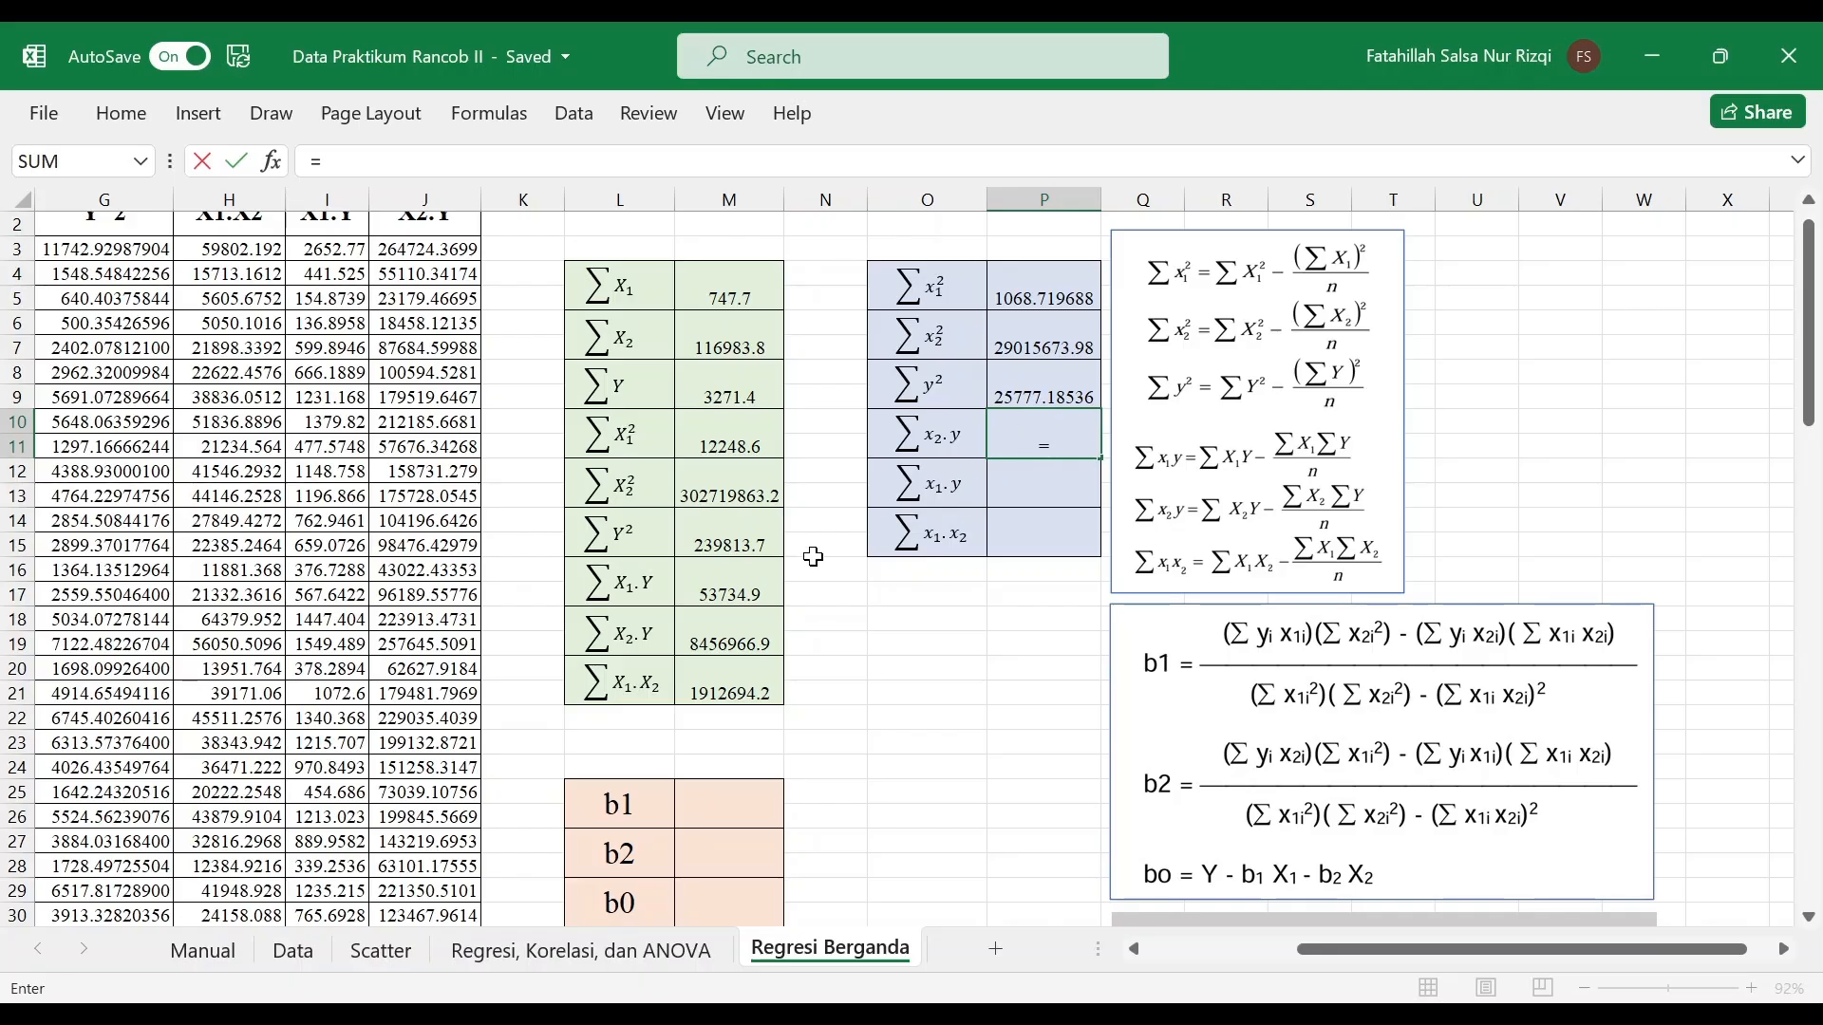
pyautogui.click(711, 635)
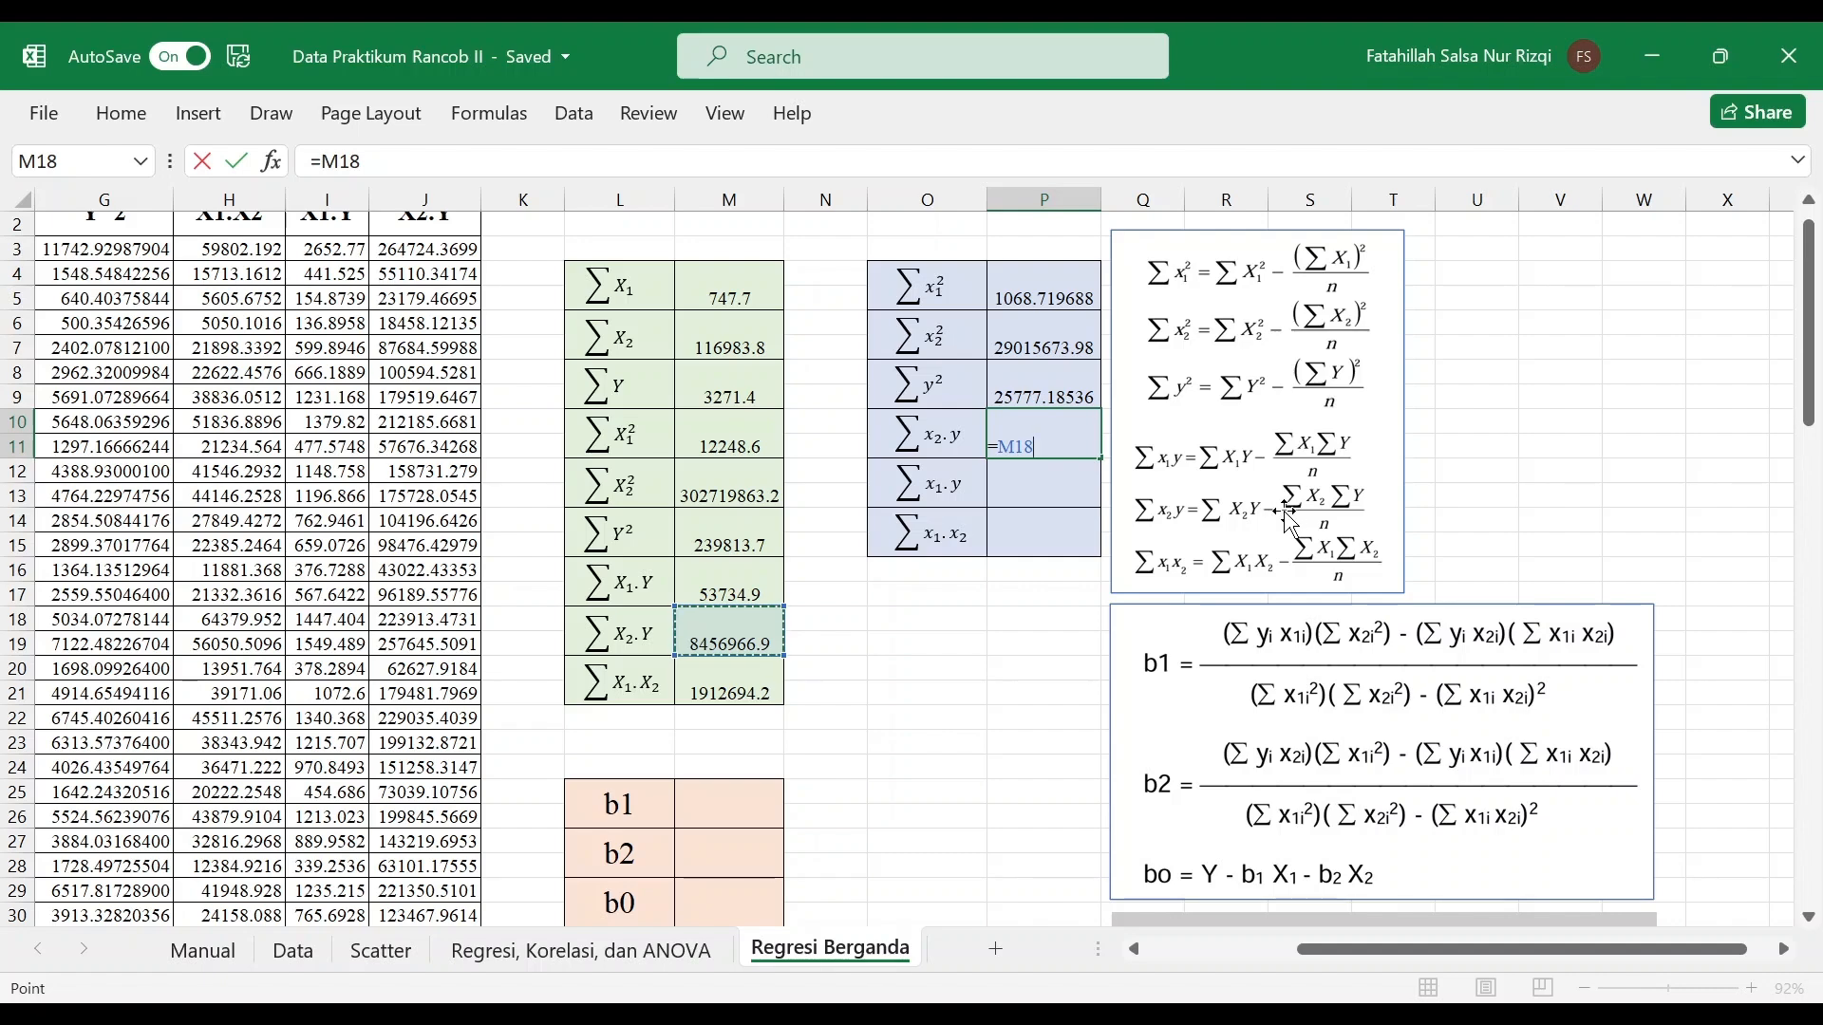
pyautogui.write('-(')
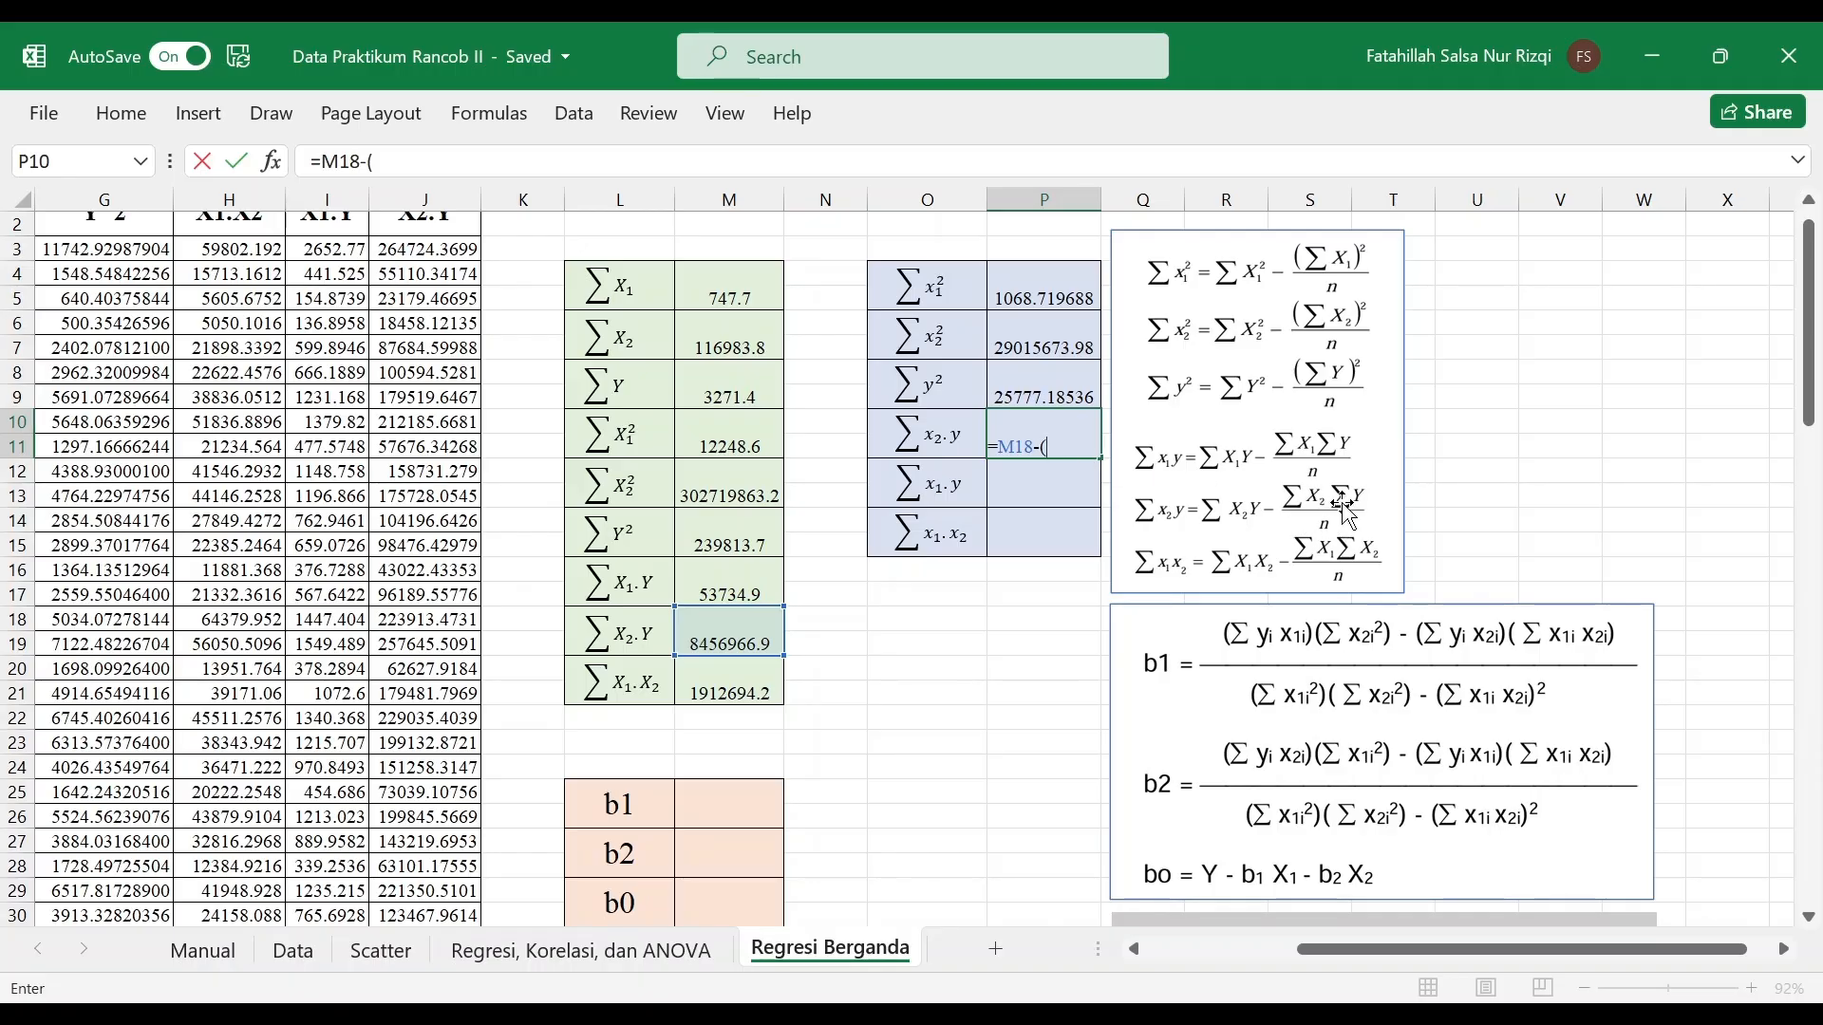
pyautogui.click(739, 332)
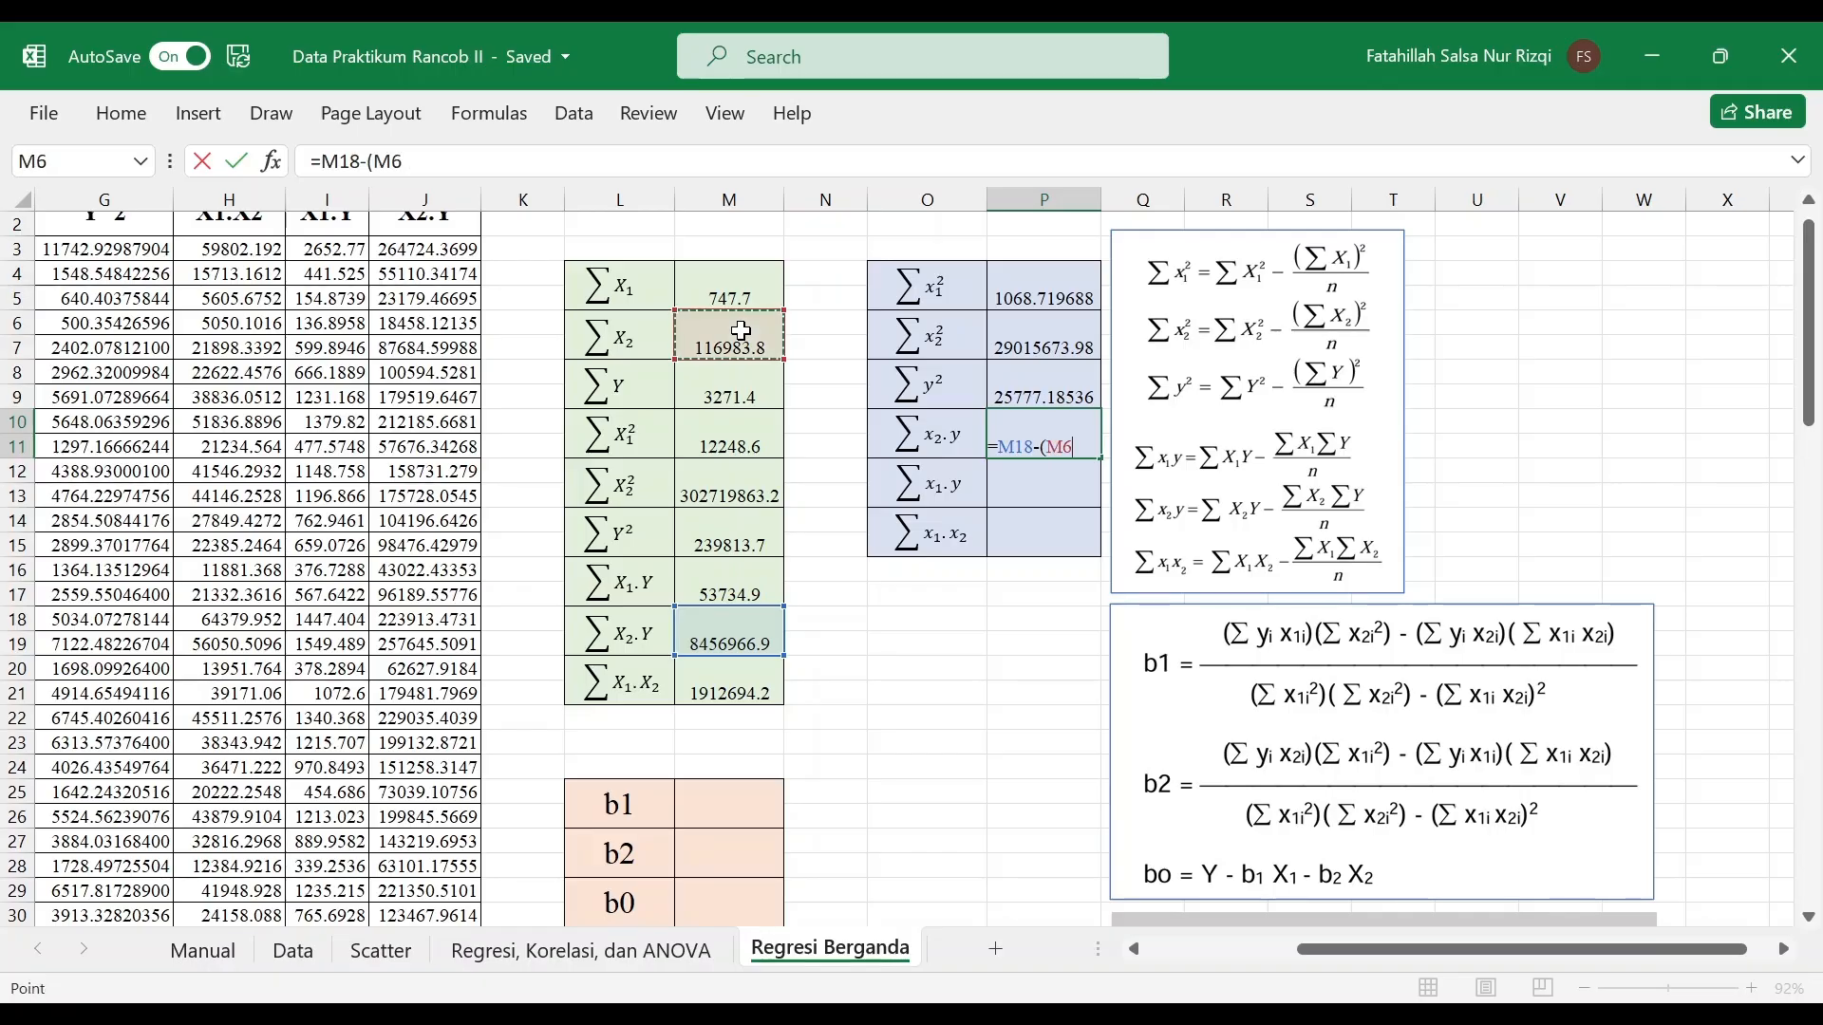
pyautogui.write('*')
pyautogui.click(748, 378)
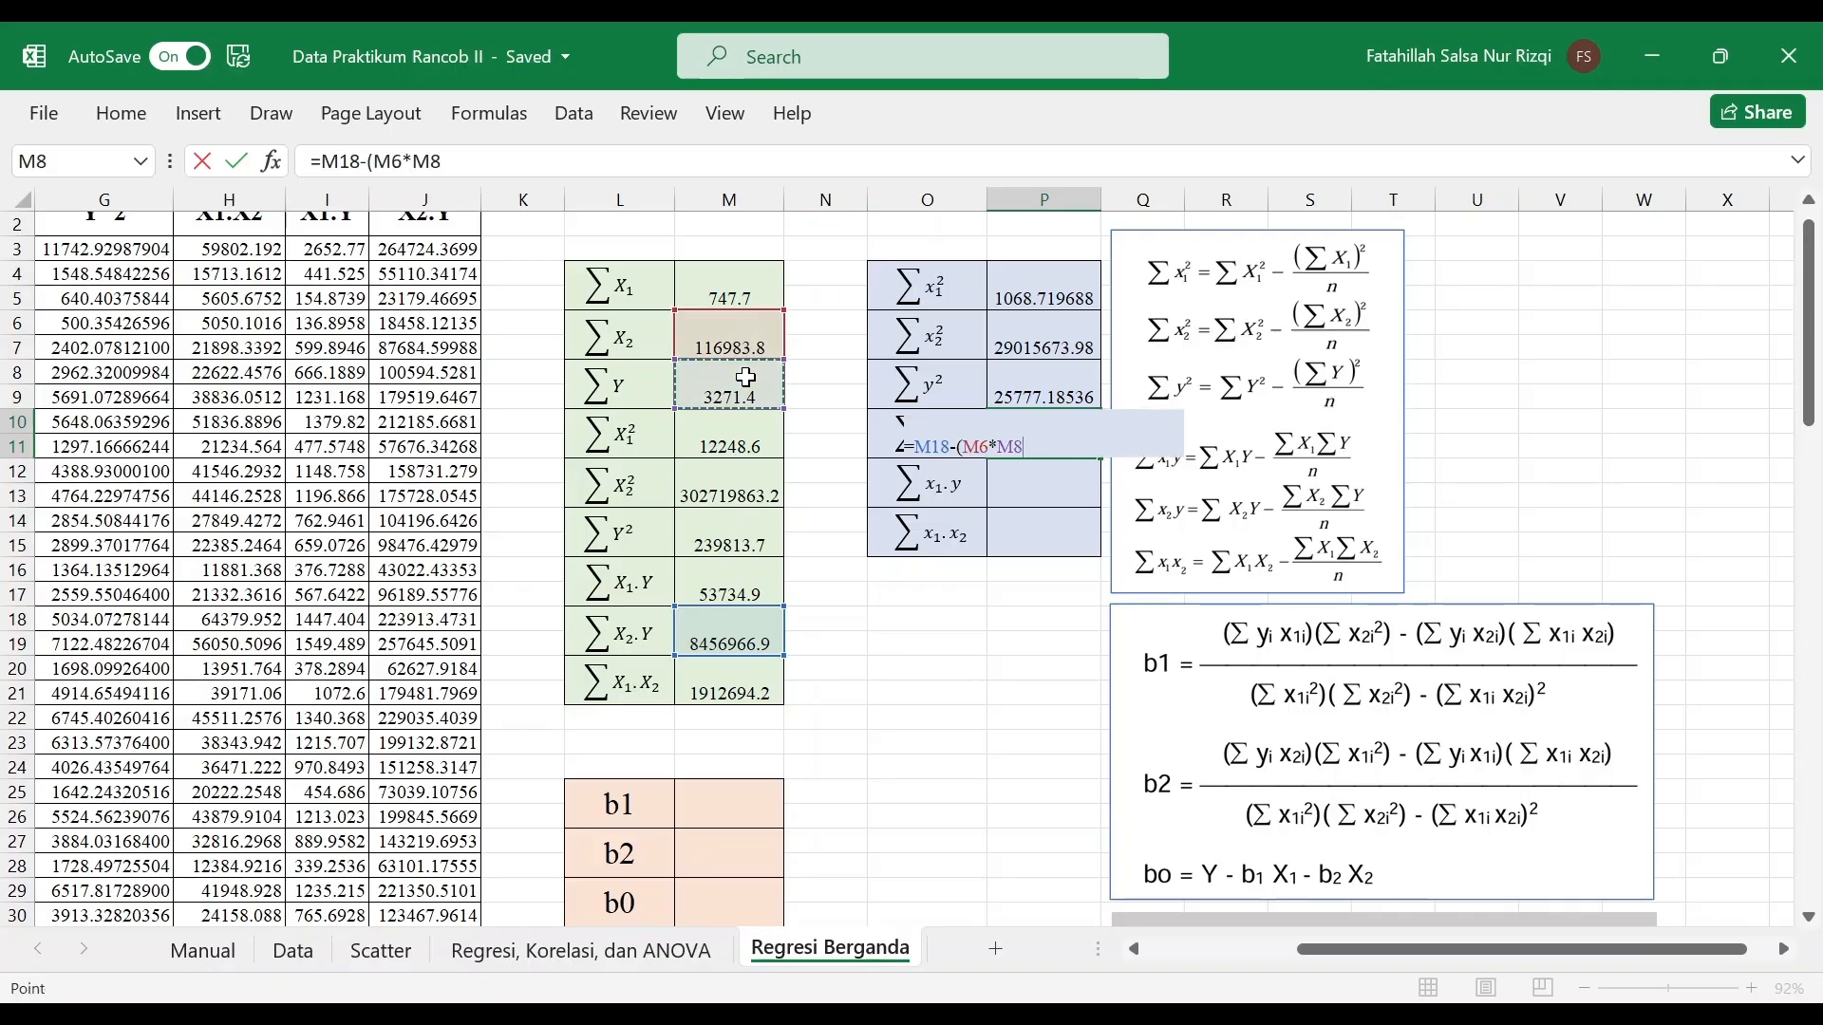
pyautogui.write(')/50')
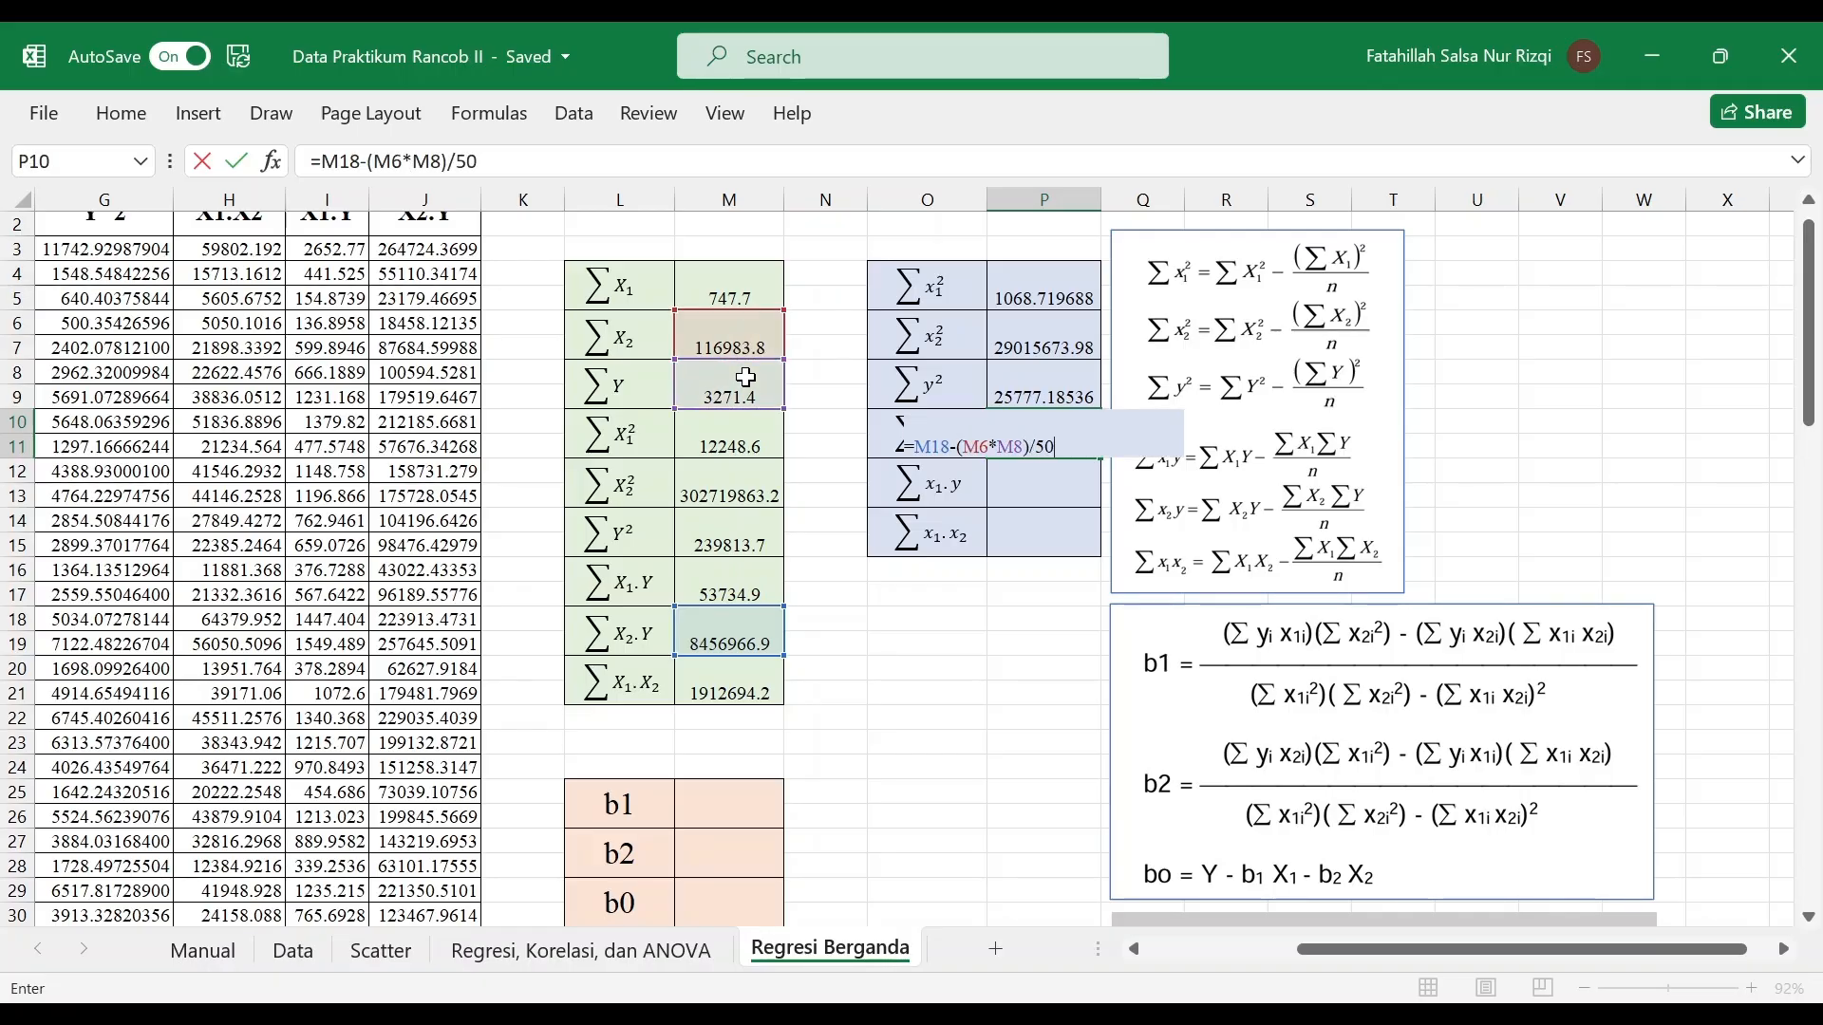
pyautogui.press('Return')
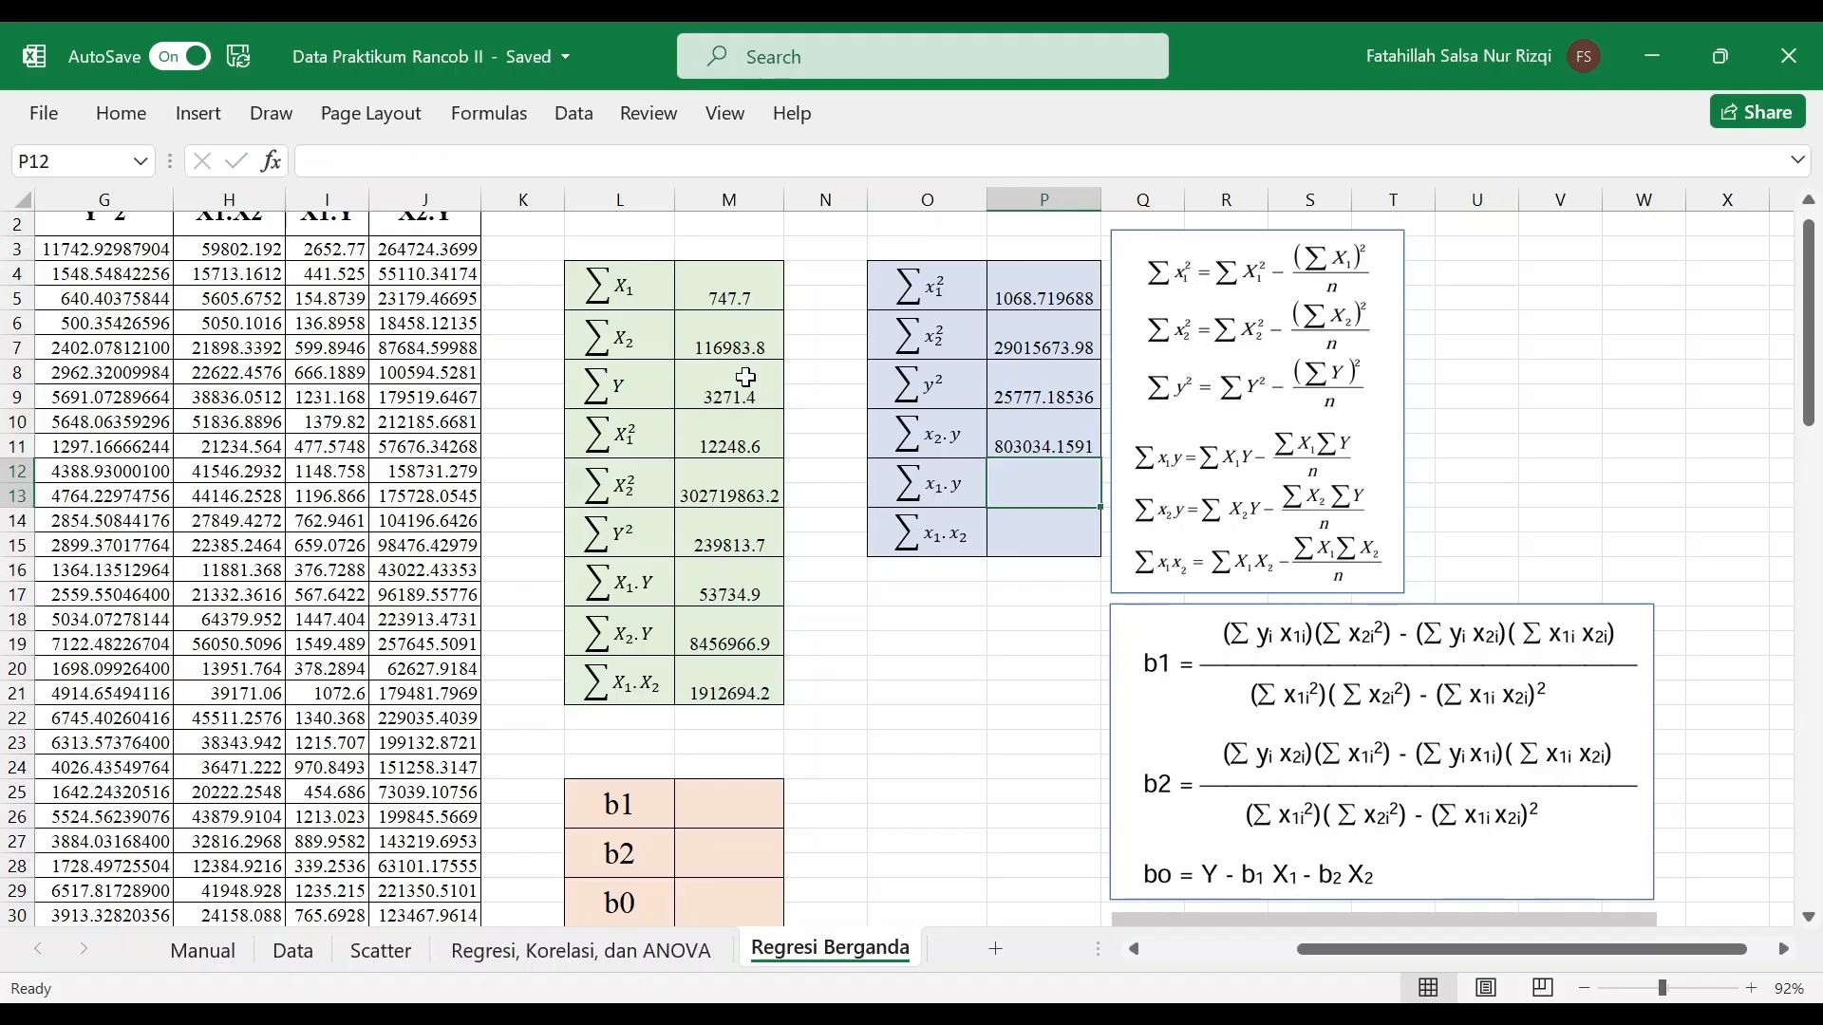
# Calculate Σx1.y in P12 with the formula =M16-(M4*M8)/50
pyautogui.write('=')
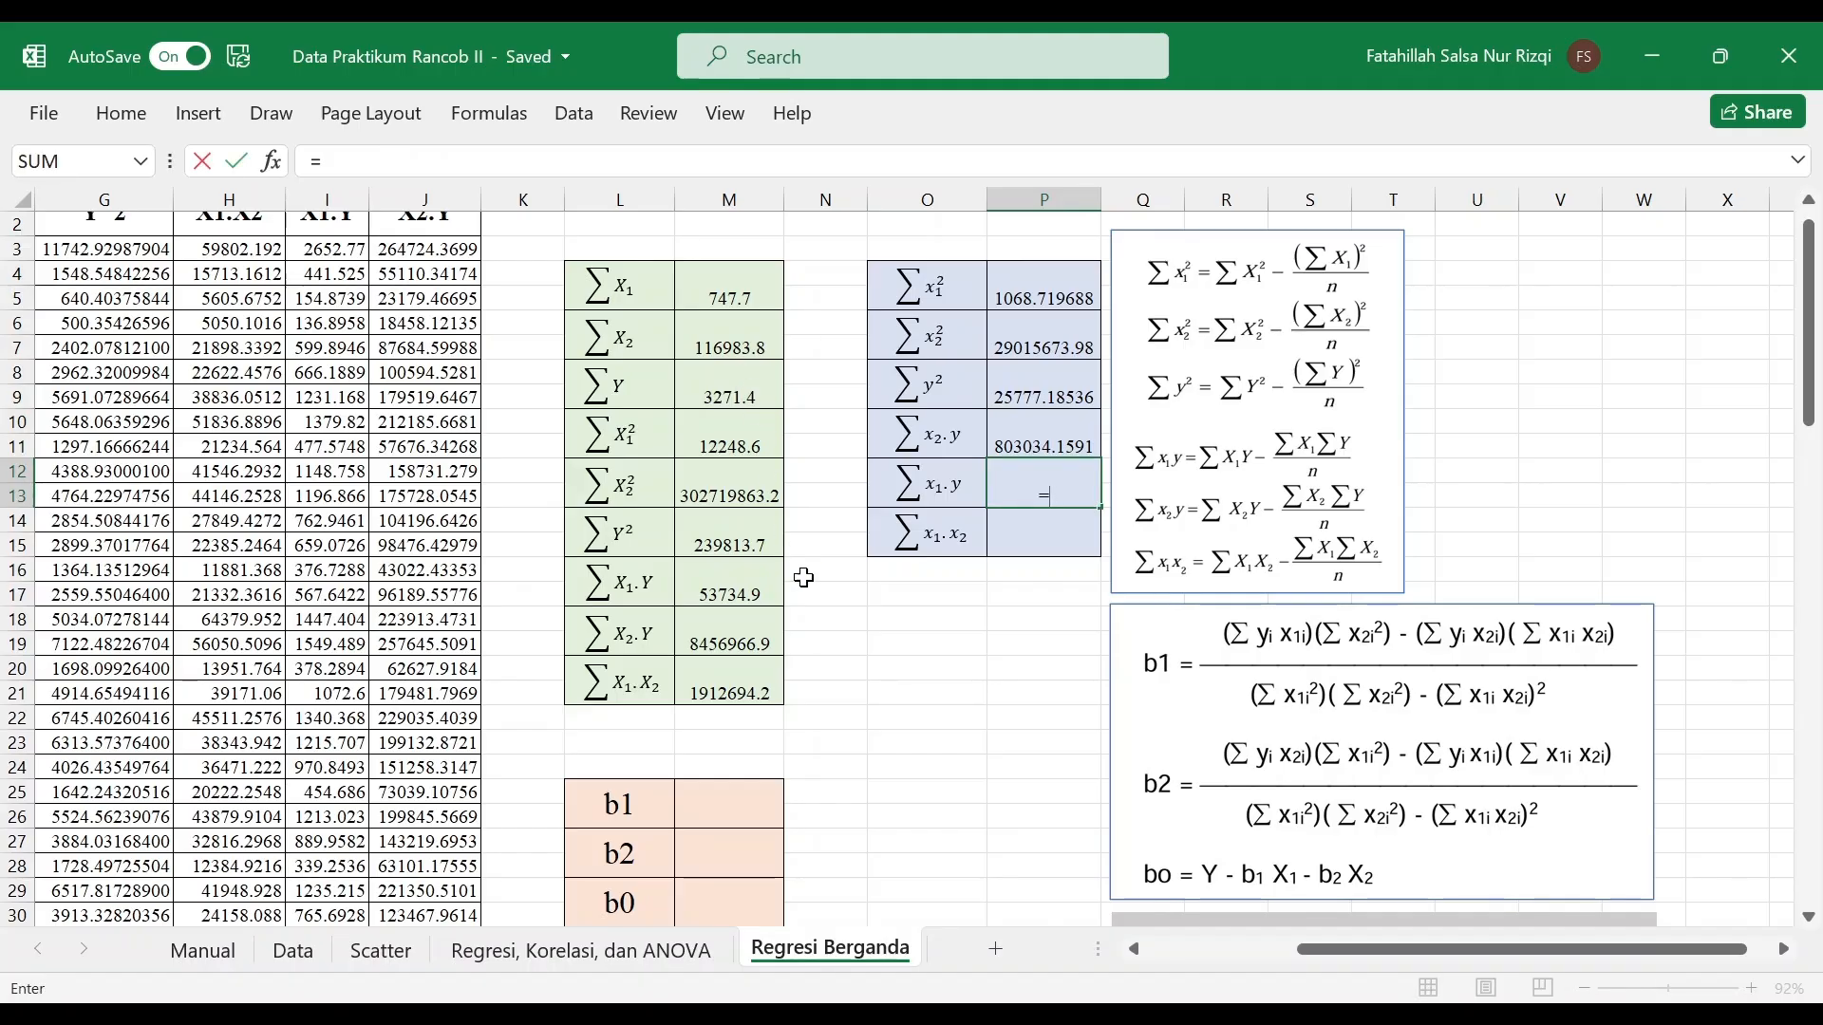
pyautogui.click(712, 583)
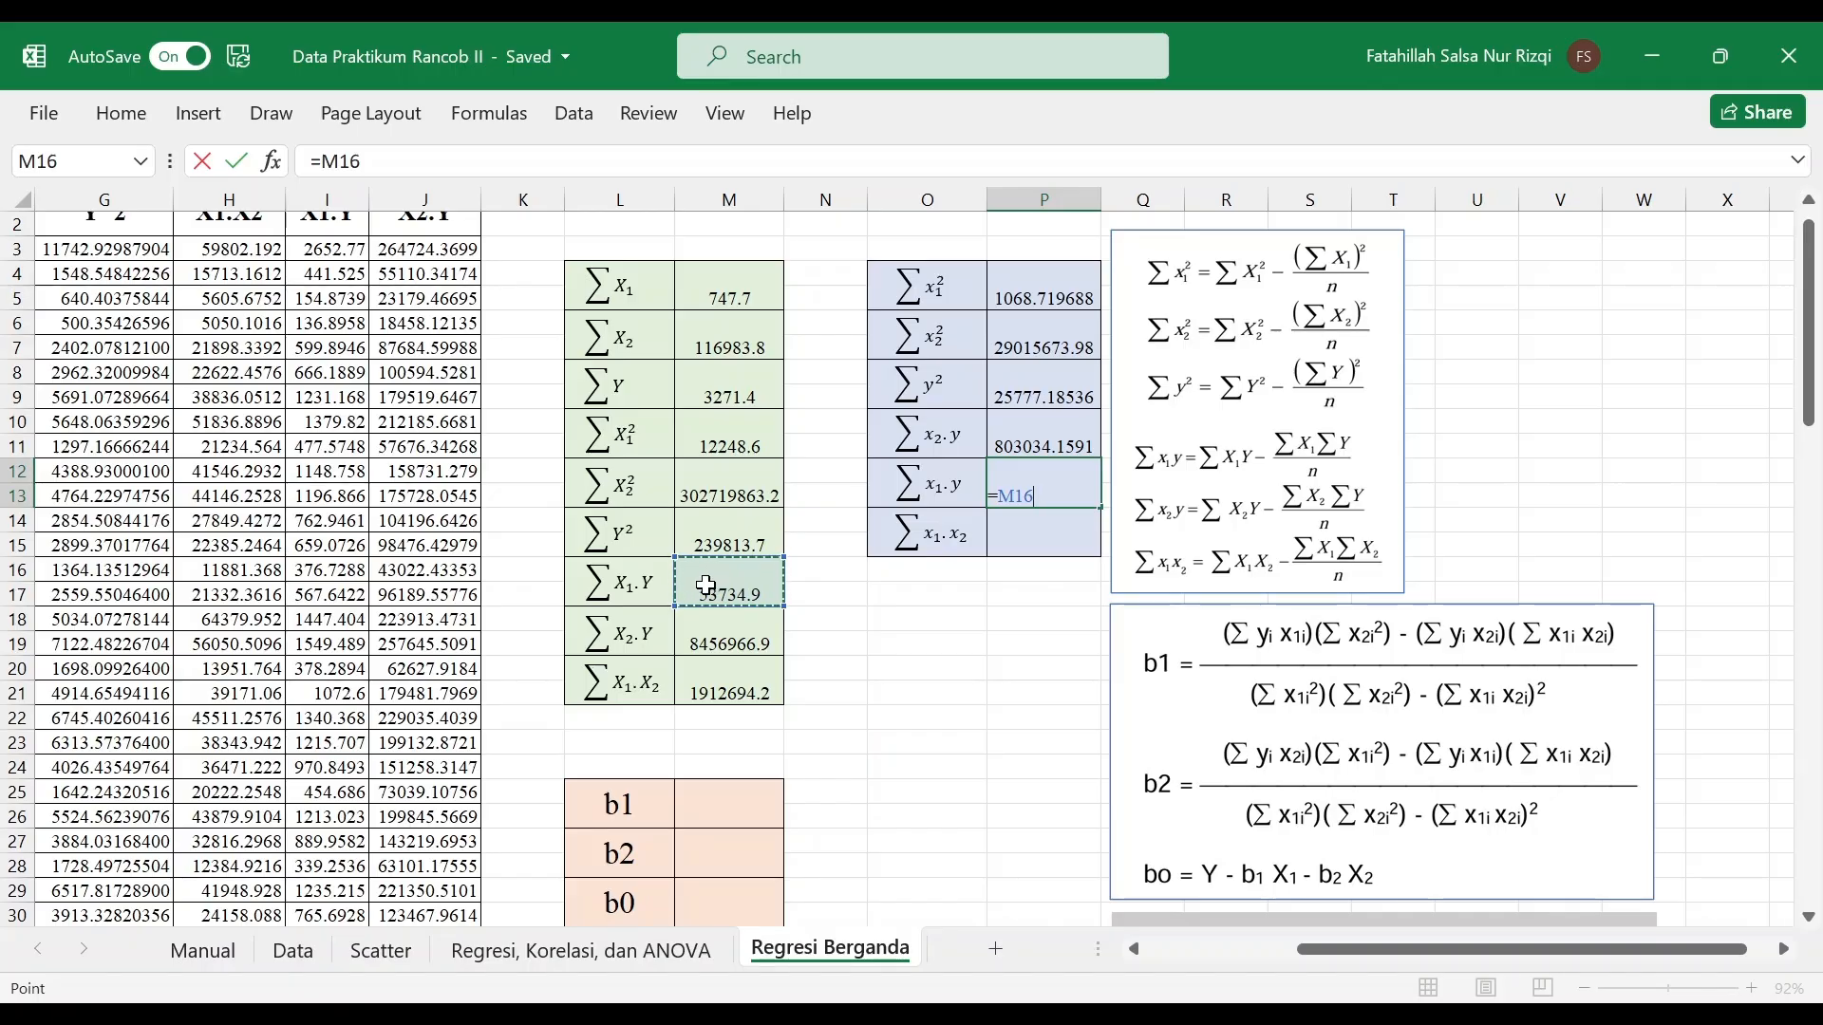
pyautogui.write('-(')
pyautogui.click(713, 283)
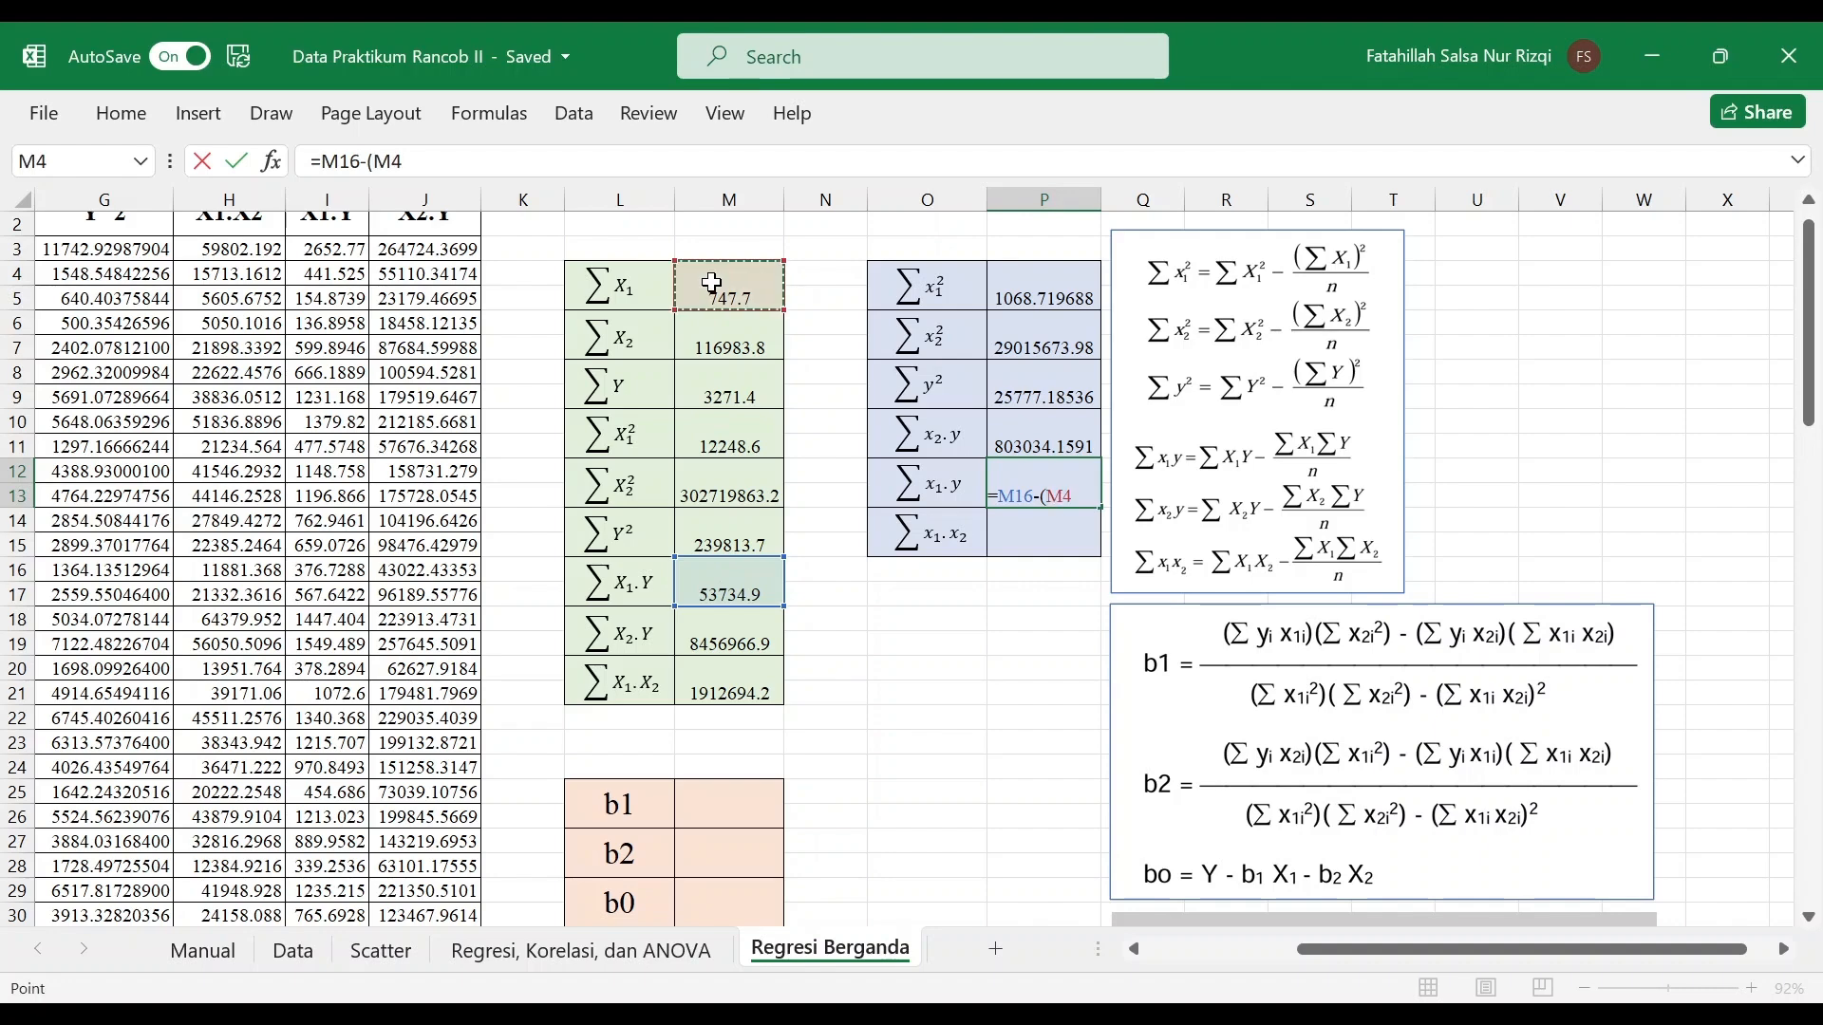
pyautogui.write('*')
pyautogui.click(740, 399)
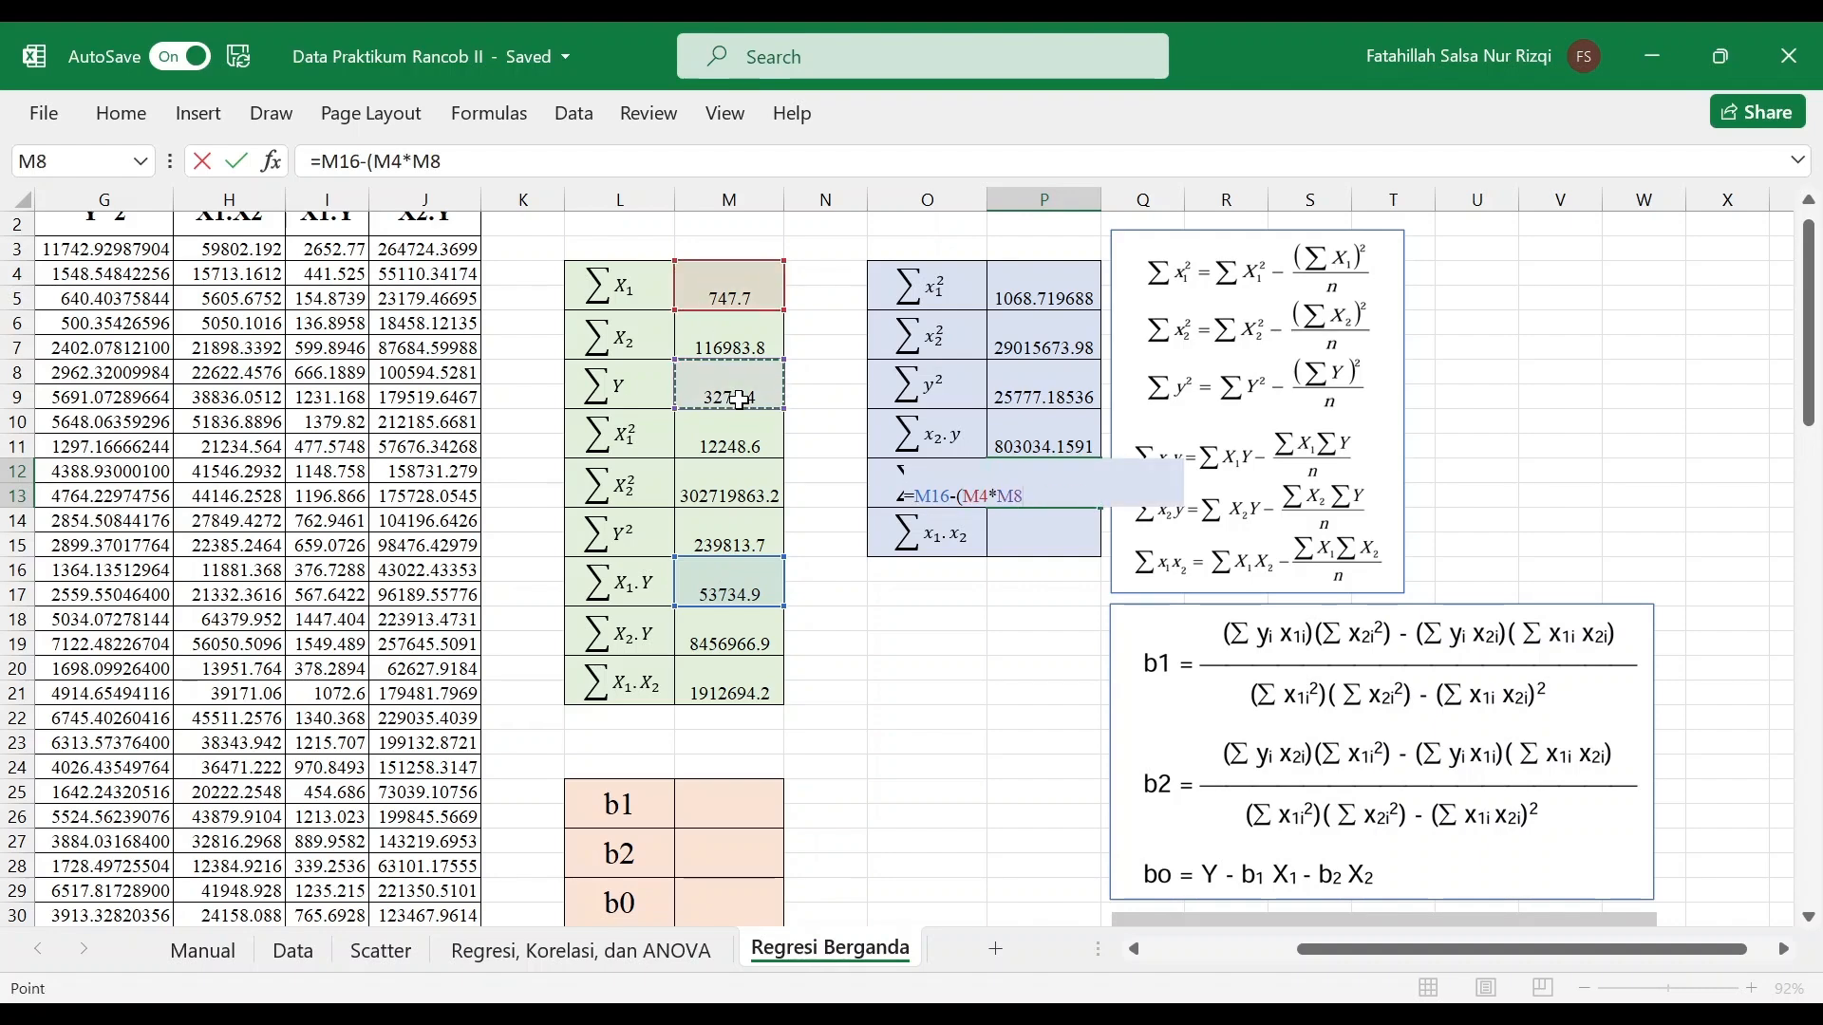
pyautogui.write(')/50')
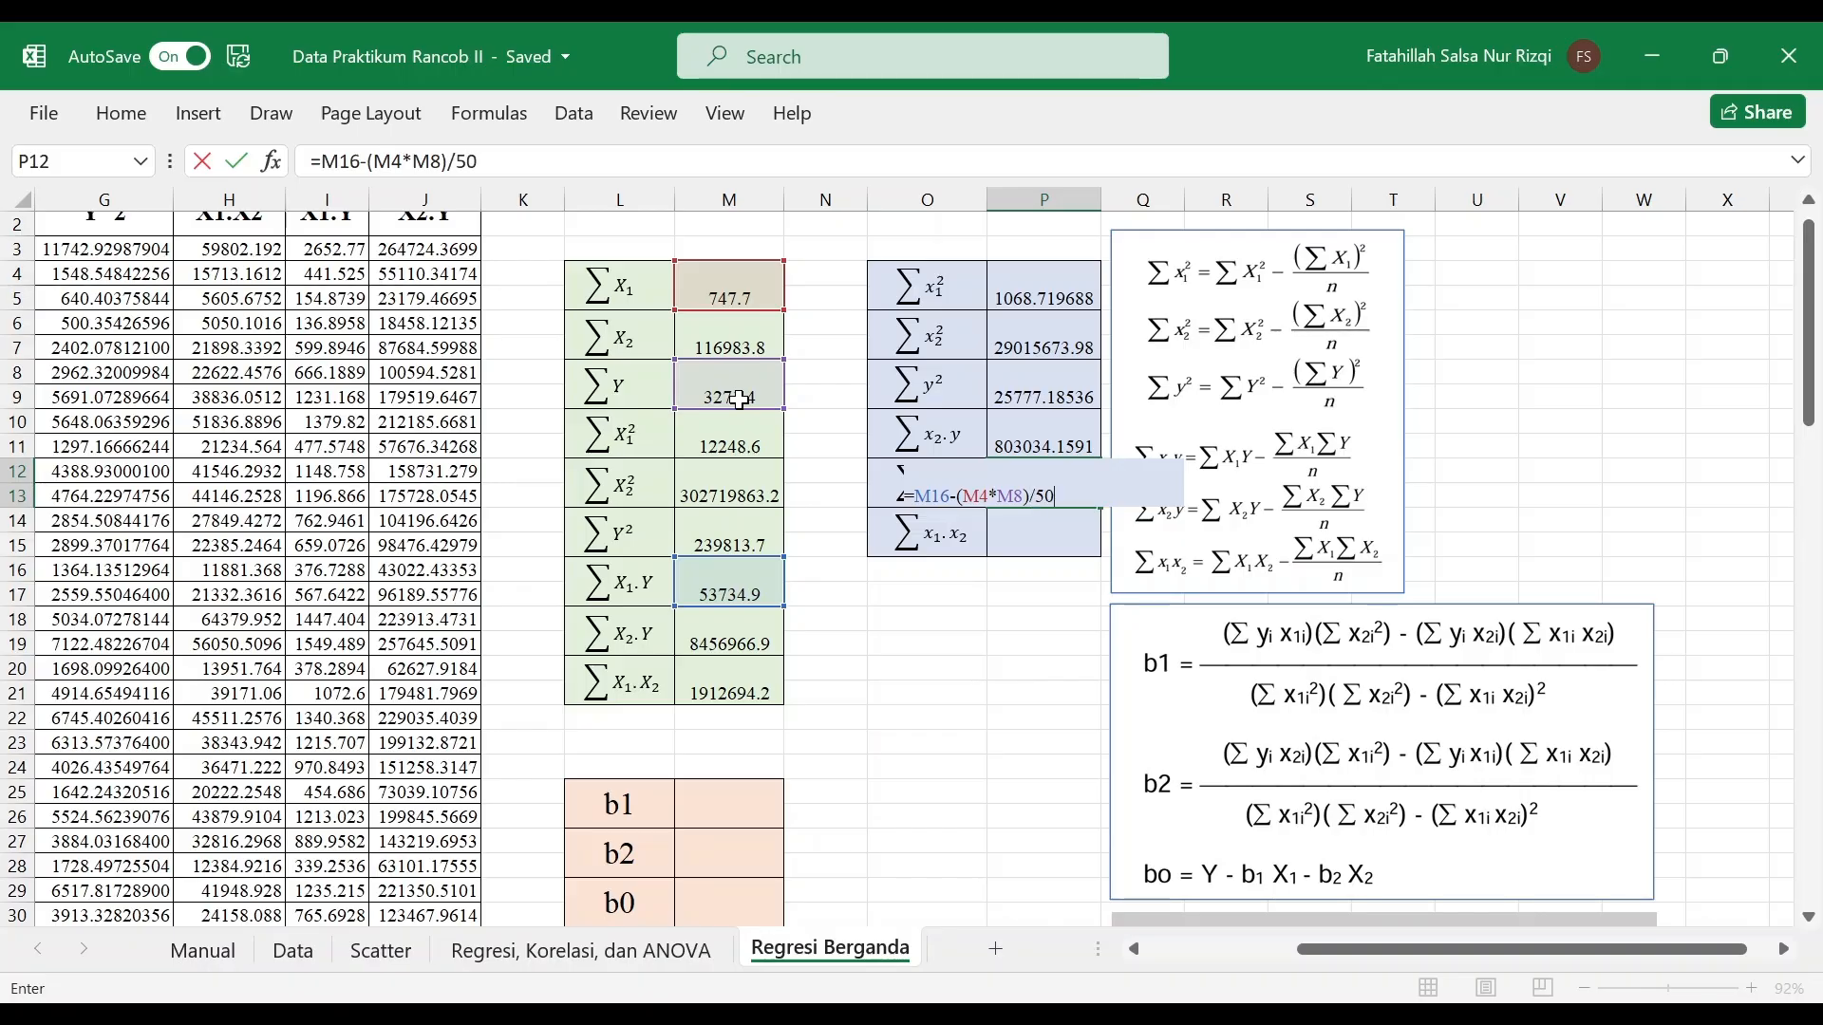
pyautogui.hotkey('ctrl', 'Return')
pyautogui.press('Return')
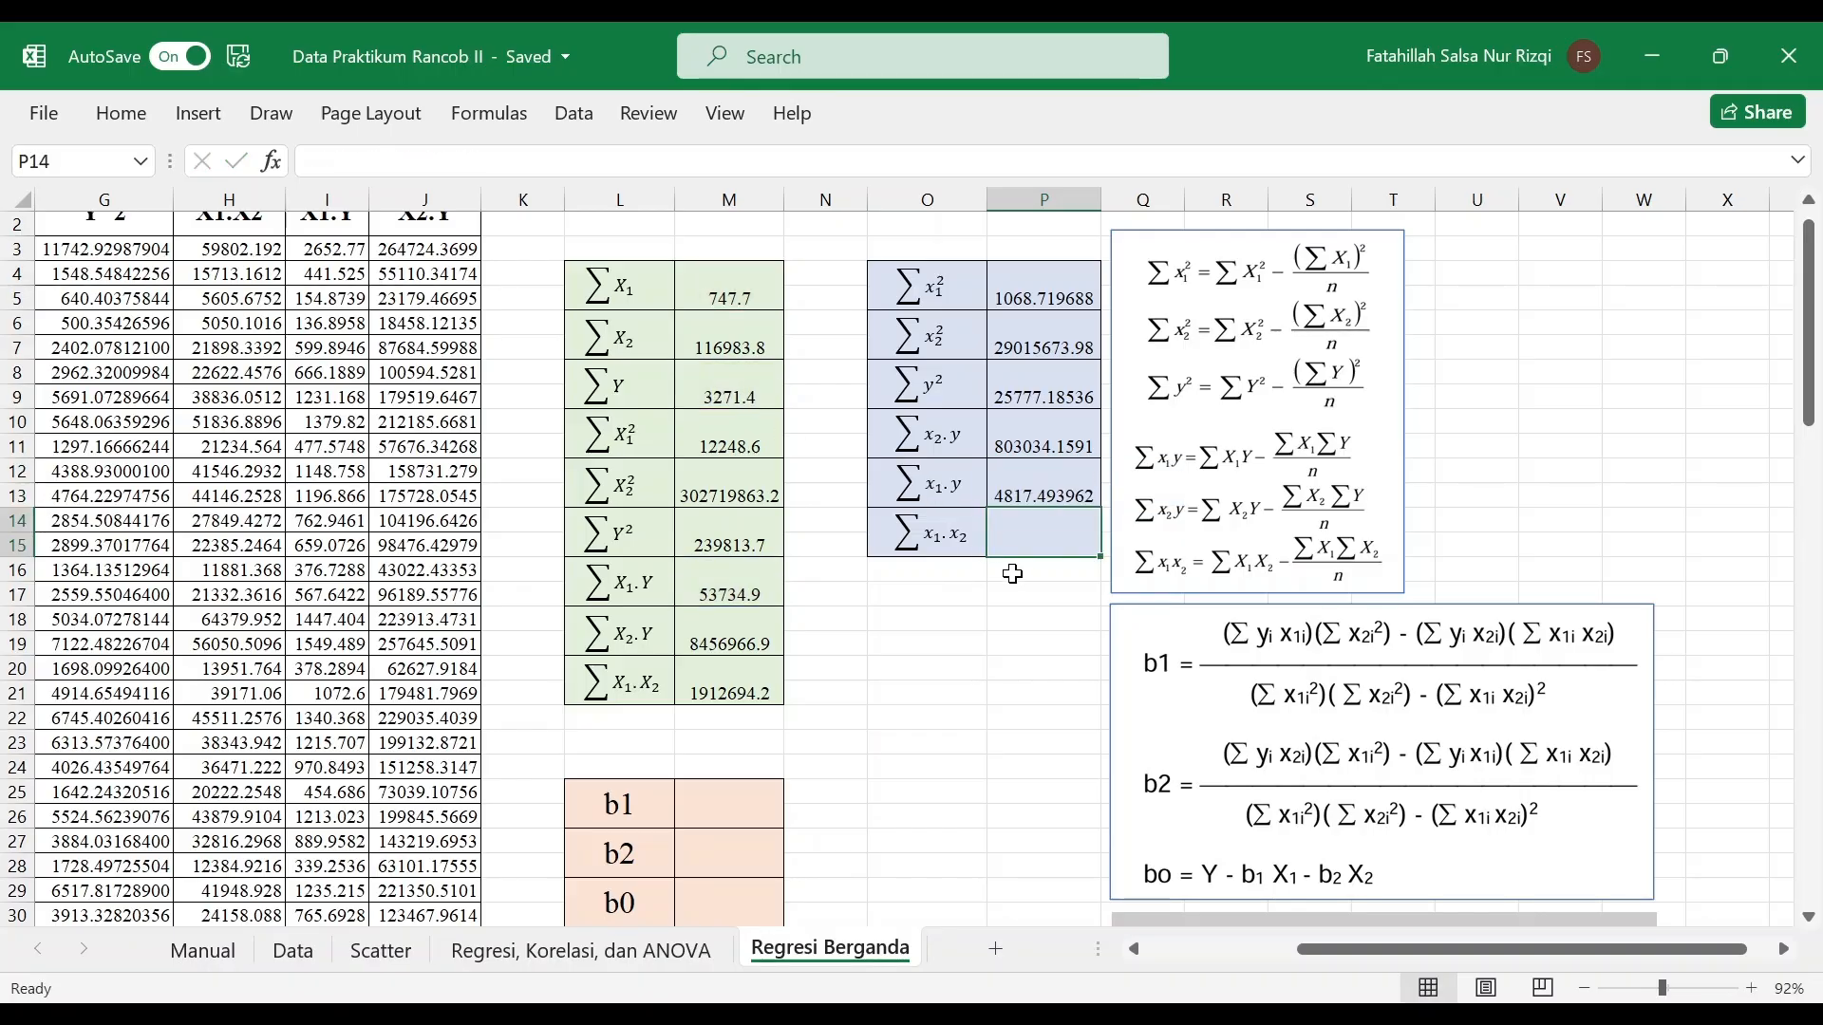
# Calculate Σx1.x2 in P14 from M20 minus the product of M4 and M6 divided by 50
pyautogui.write('=')
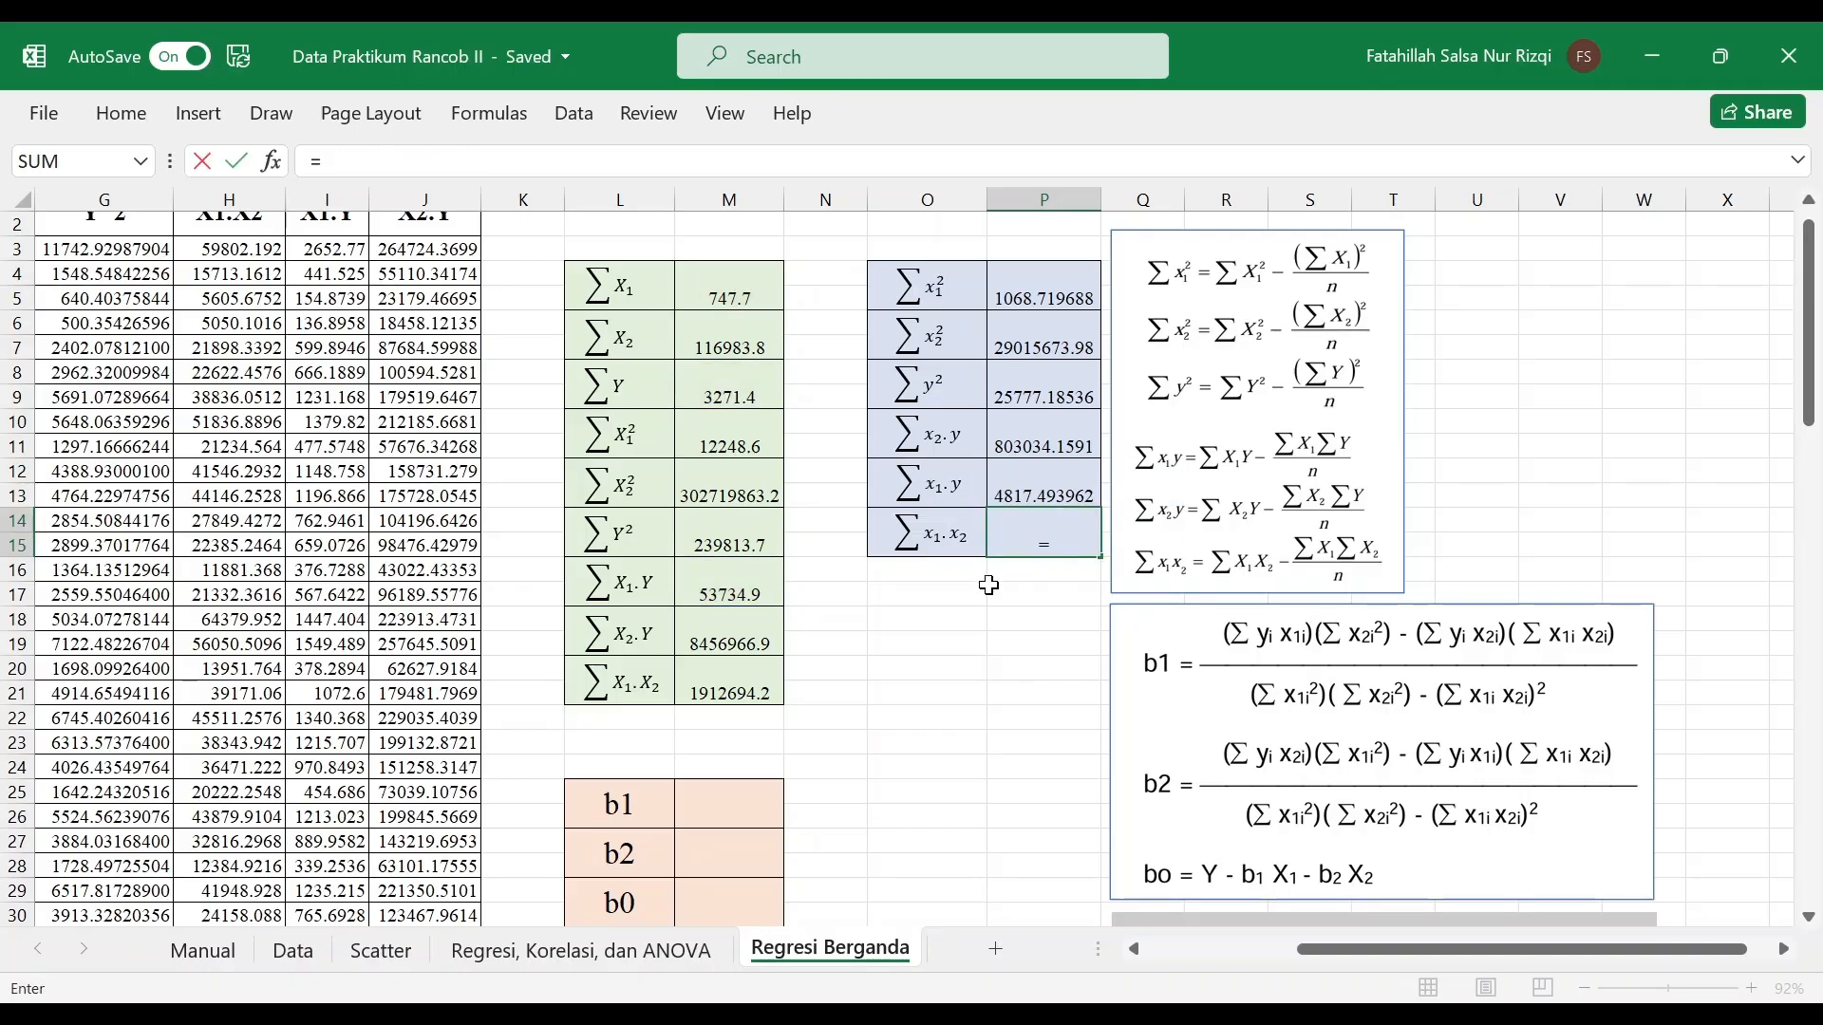
pyautogui.click(724, 698)
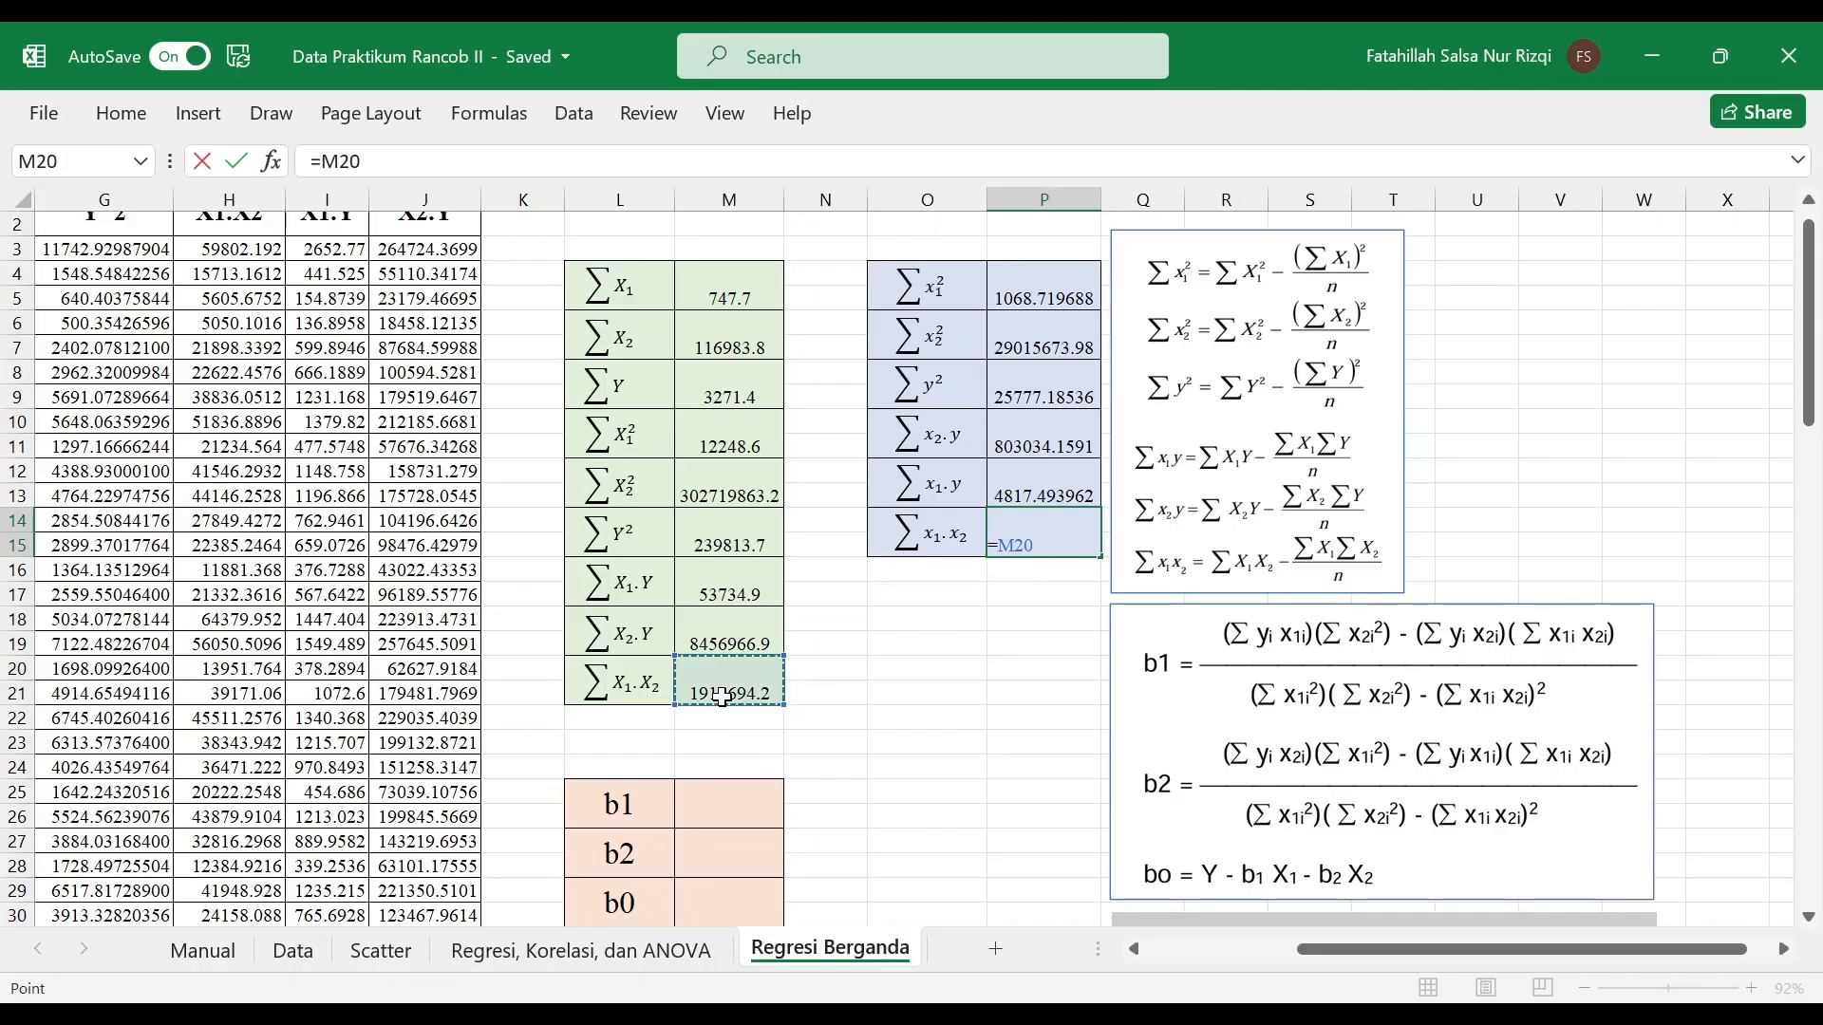
pyautogui.write('-(')
pyautogui.click(716, 285)
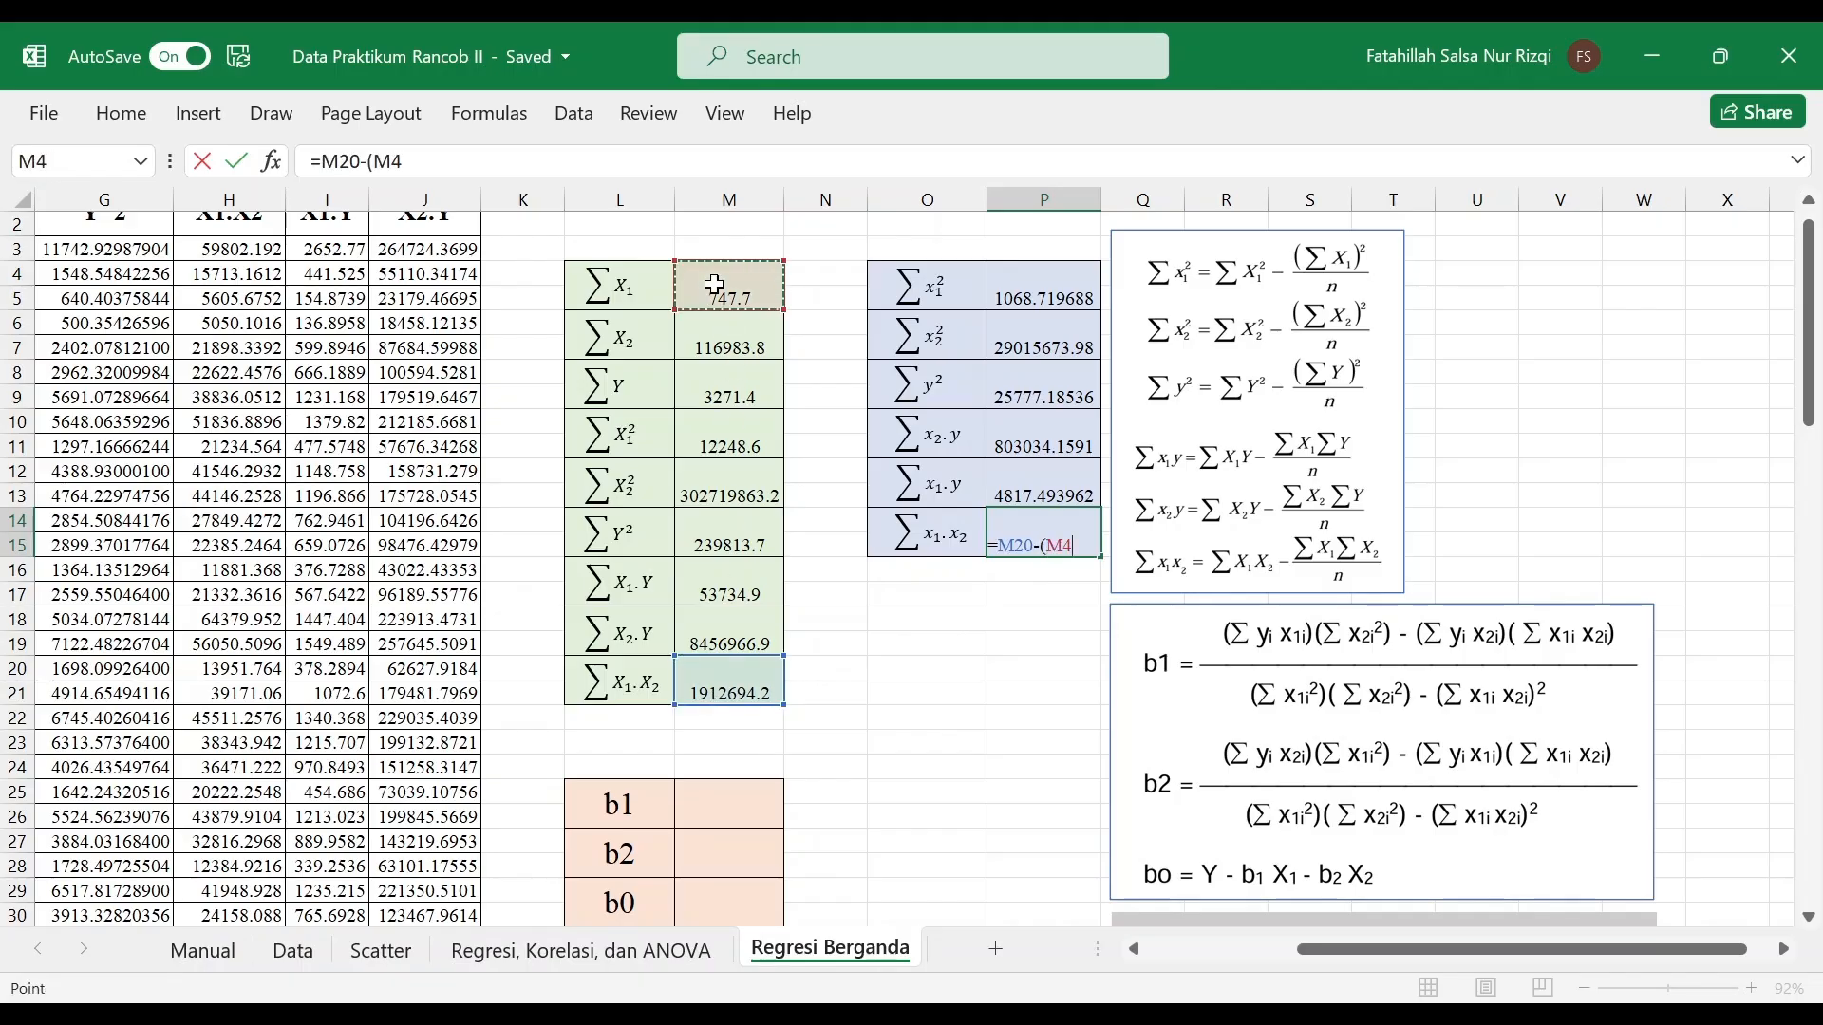
pyautogui.write('*')
pyautogui.click(723, 338)
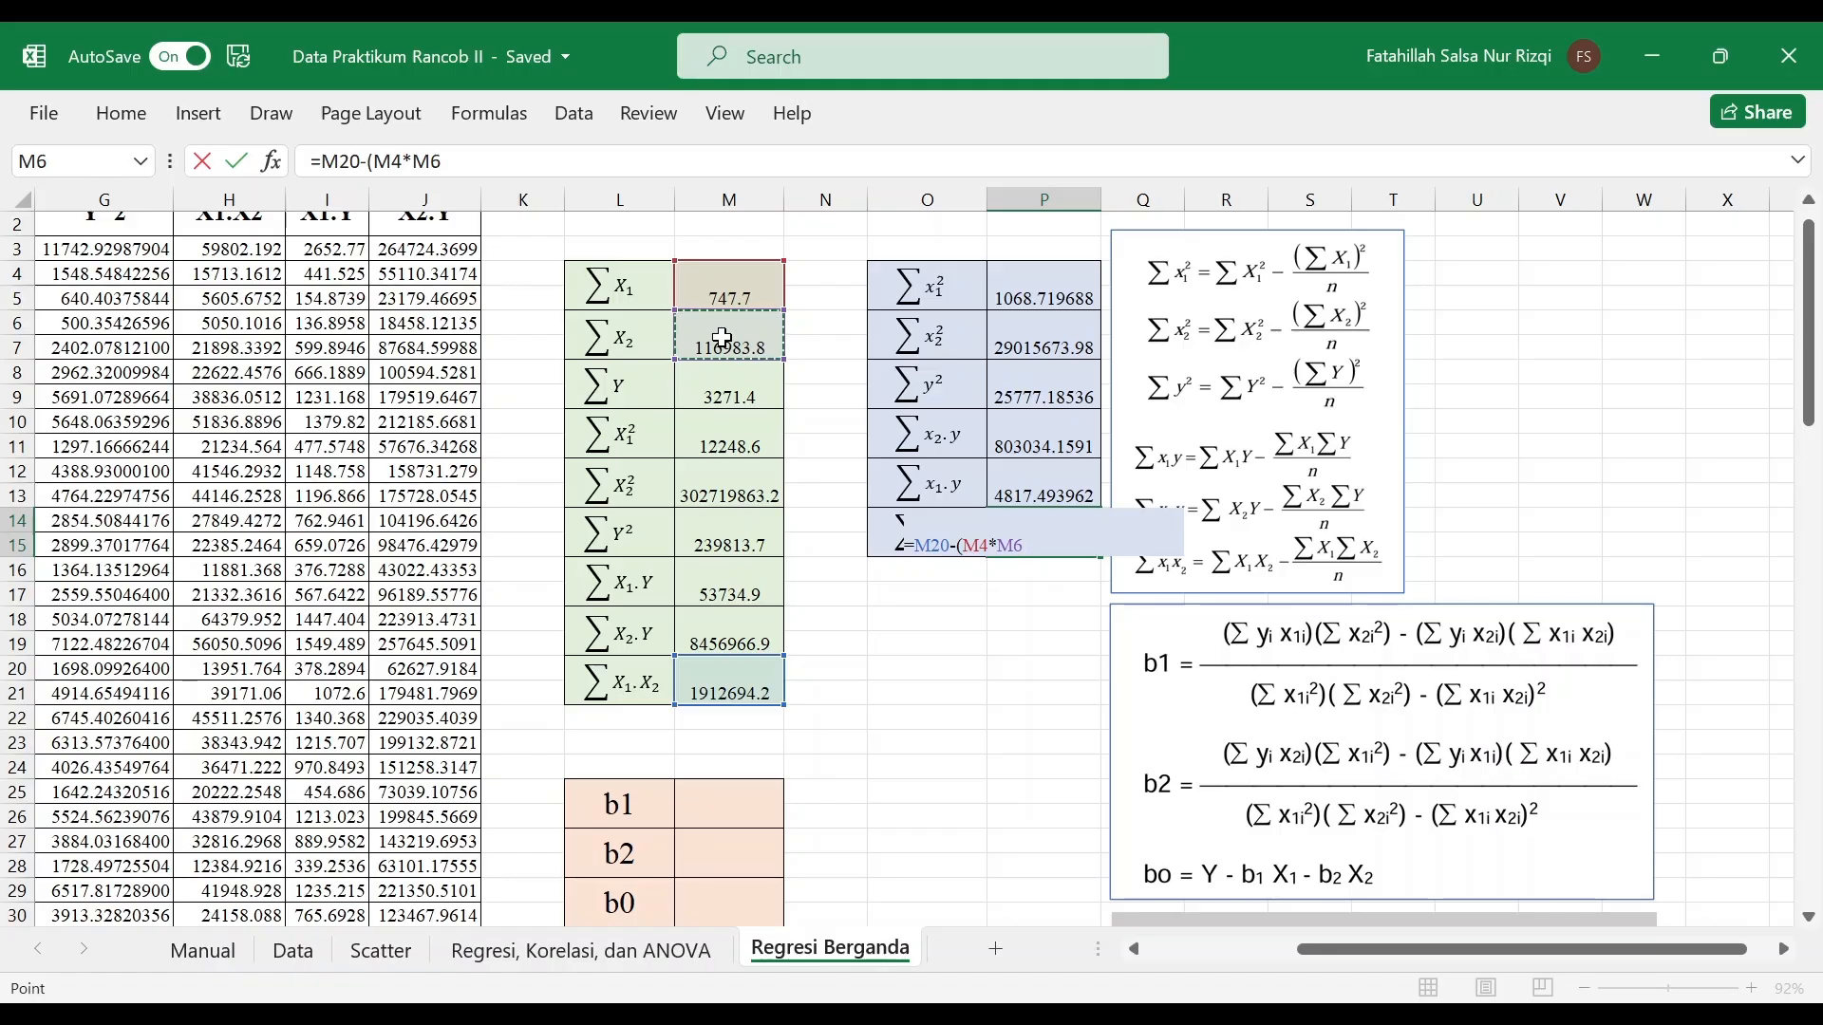
pyautogui.write('/')
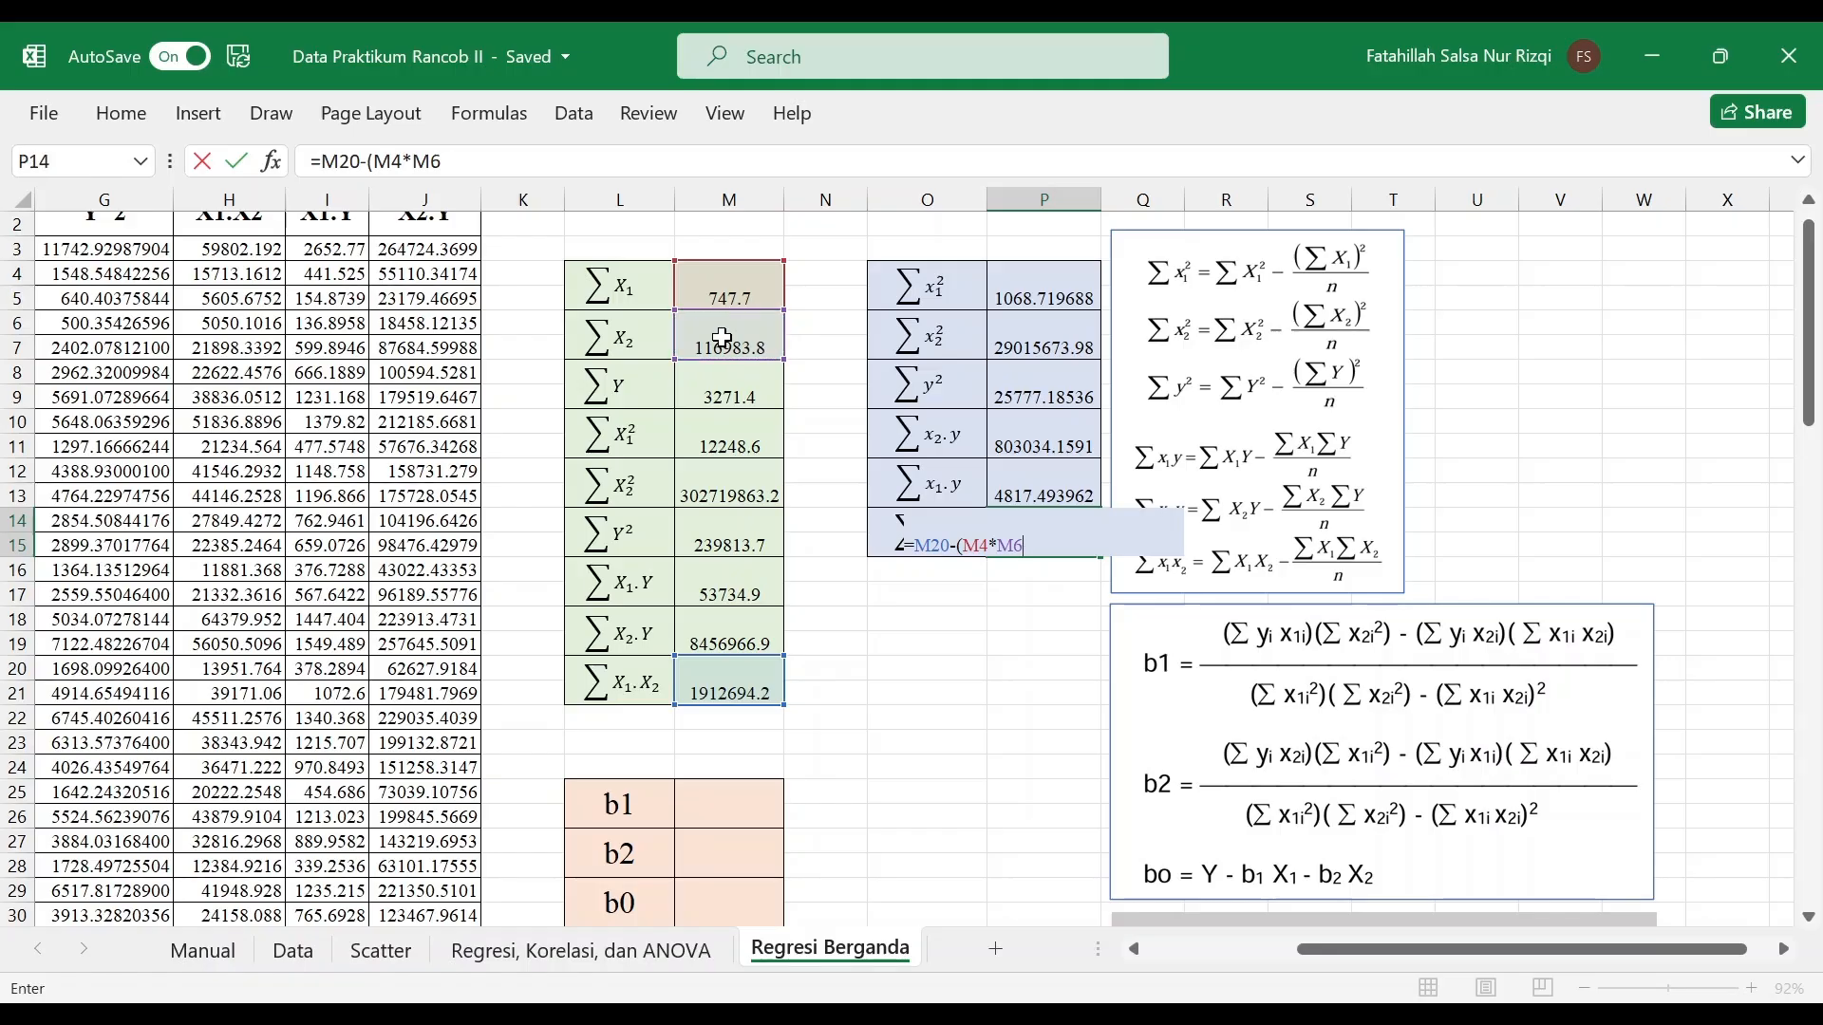
pyautogui.write('/50')
pyautogui.press('Return')
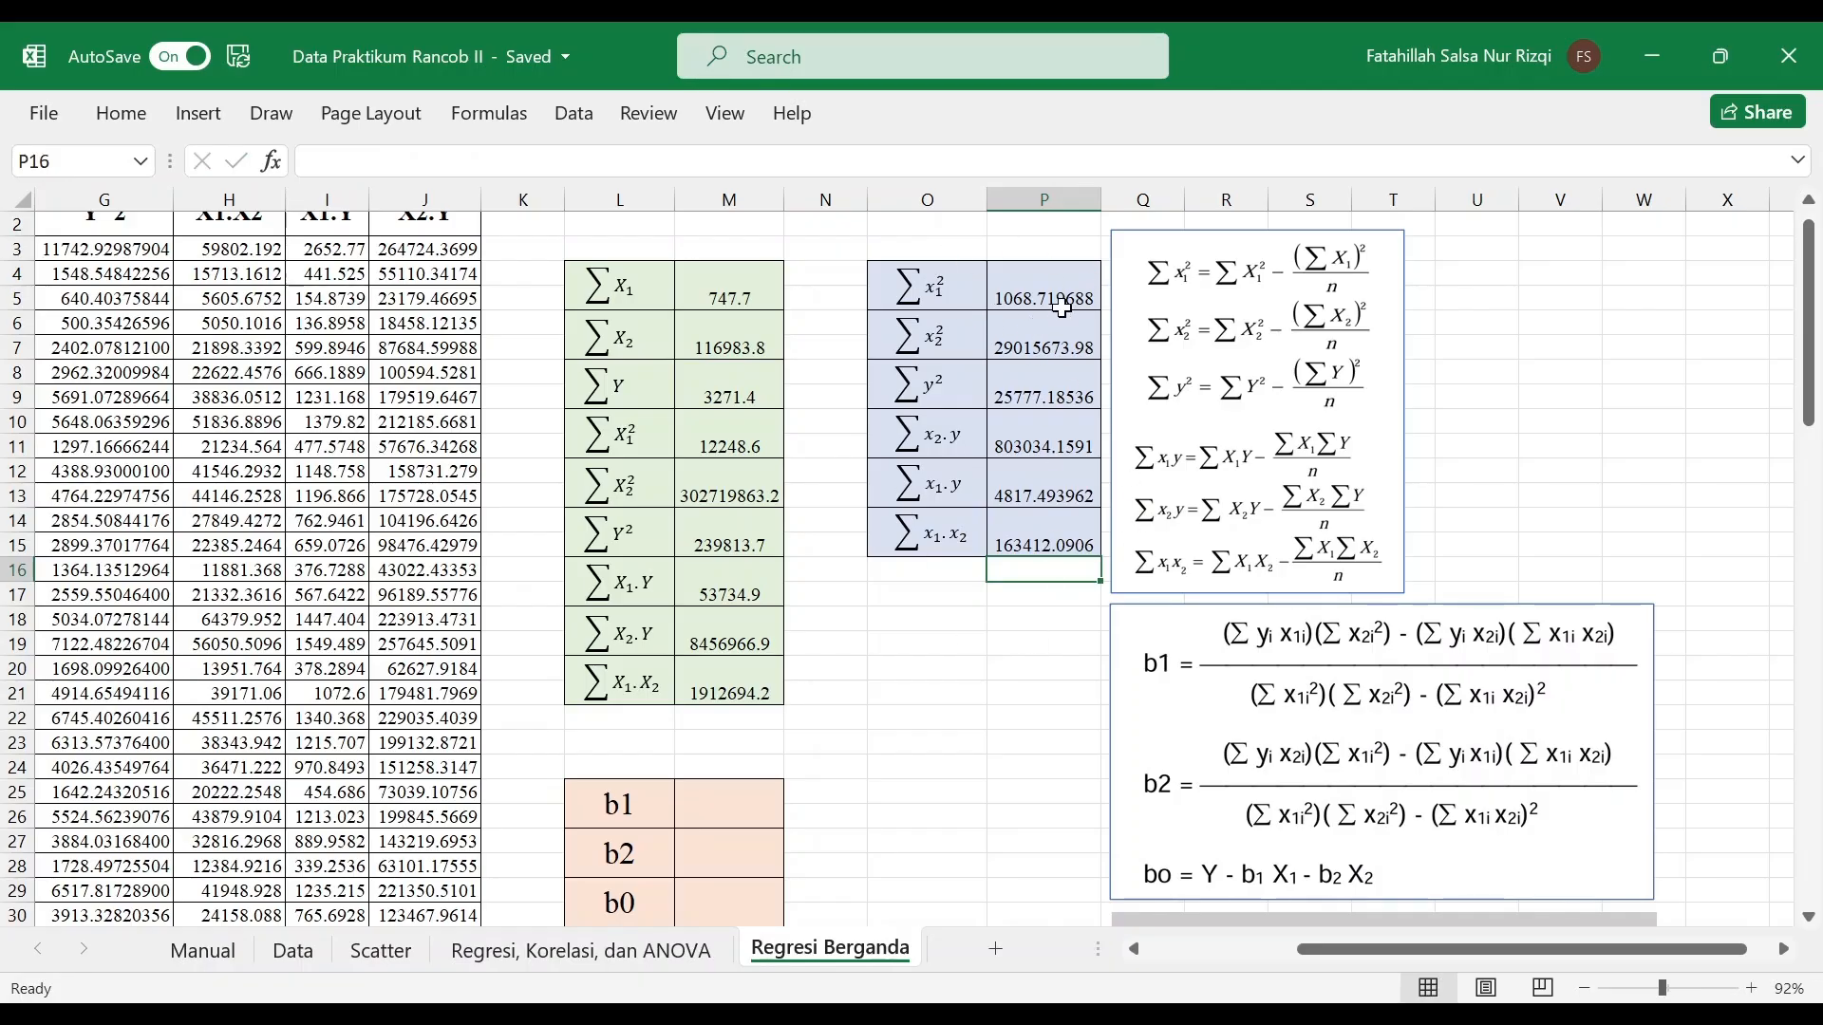
# Cut the b1, b2, b0 coefficient table in L25:M30
pyautogui.scroll(-2, 944, 712)
pyautogui.scroll(2, 945, 712)
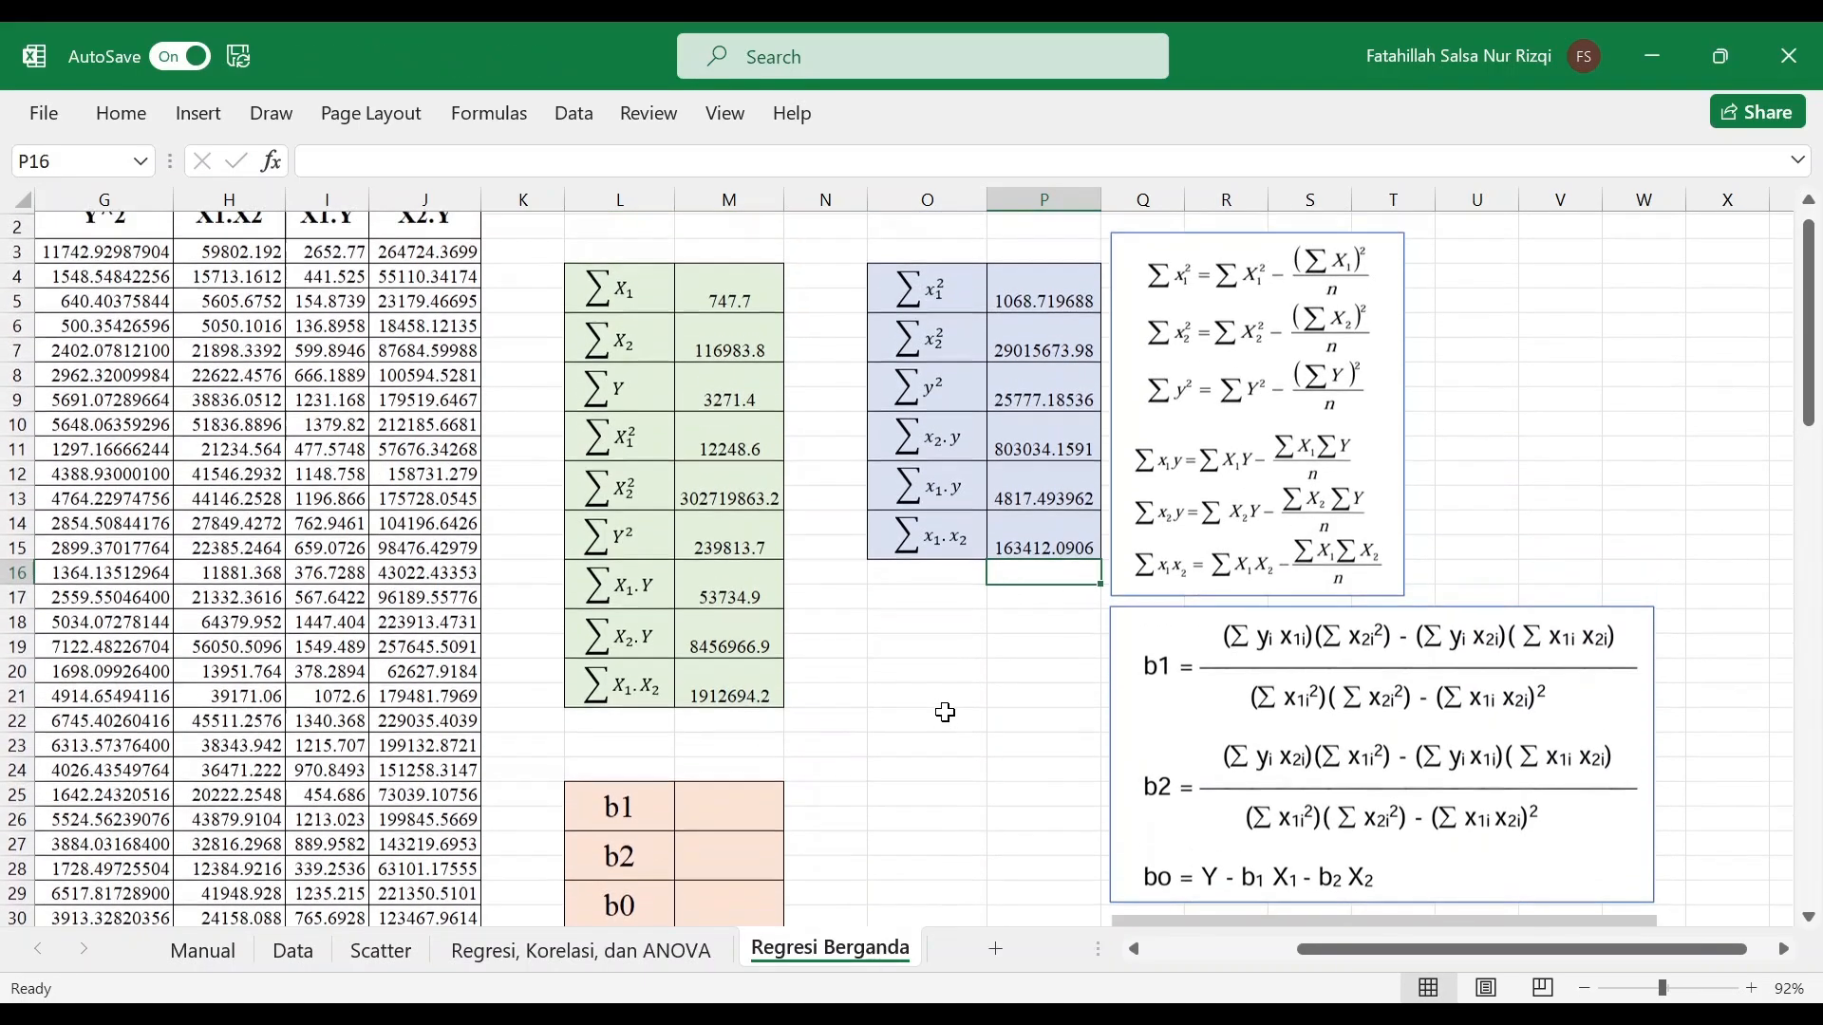
pyautogui.scroll(-1, 945, 712)
pyautogui.scroll(1, 944, 712)
pyautogui.scroll(-2, 944, 712)
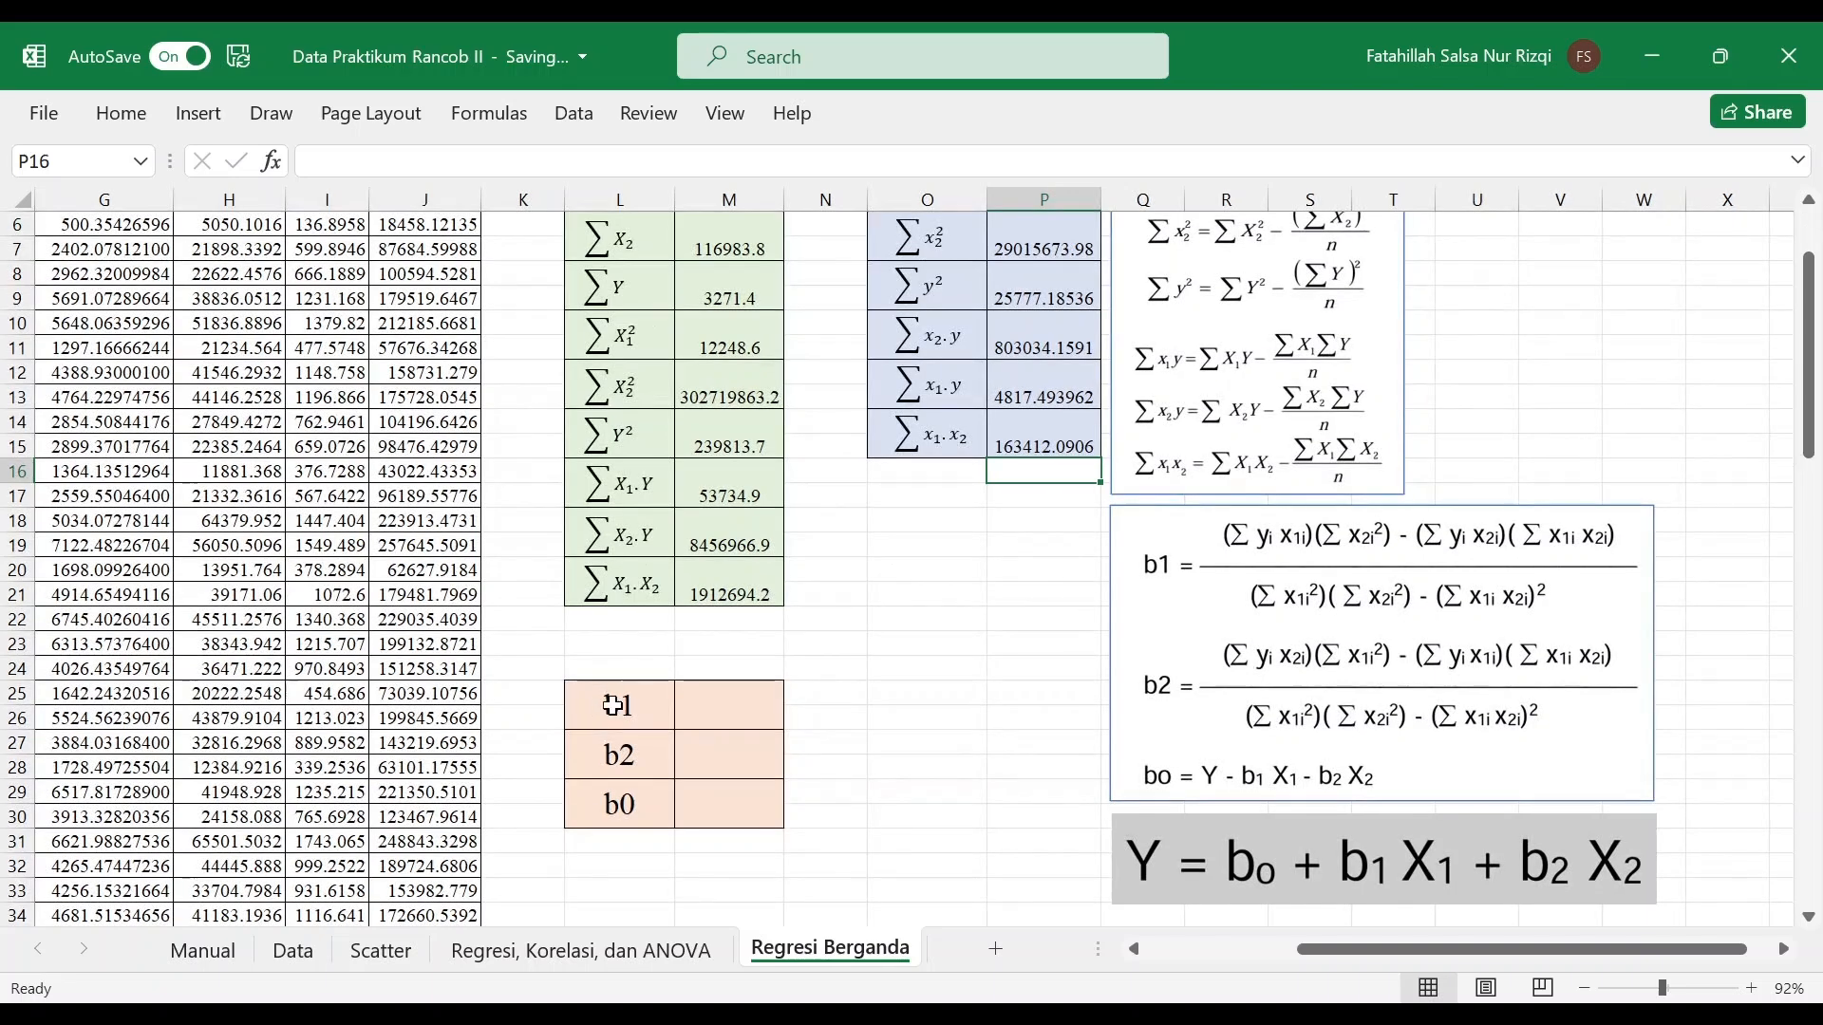
pyautogui.moveTo(619, 705); pyautogui.dragTo(758, 799)
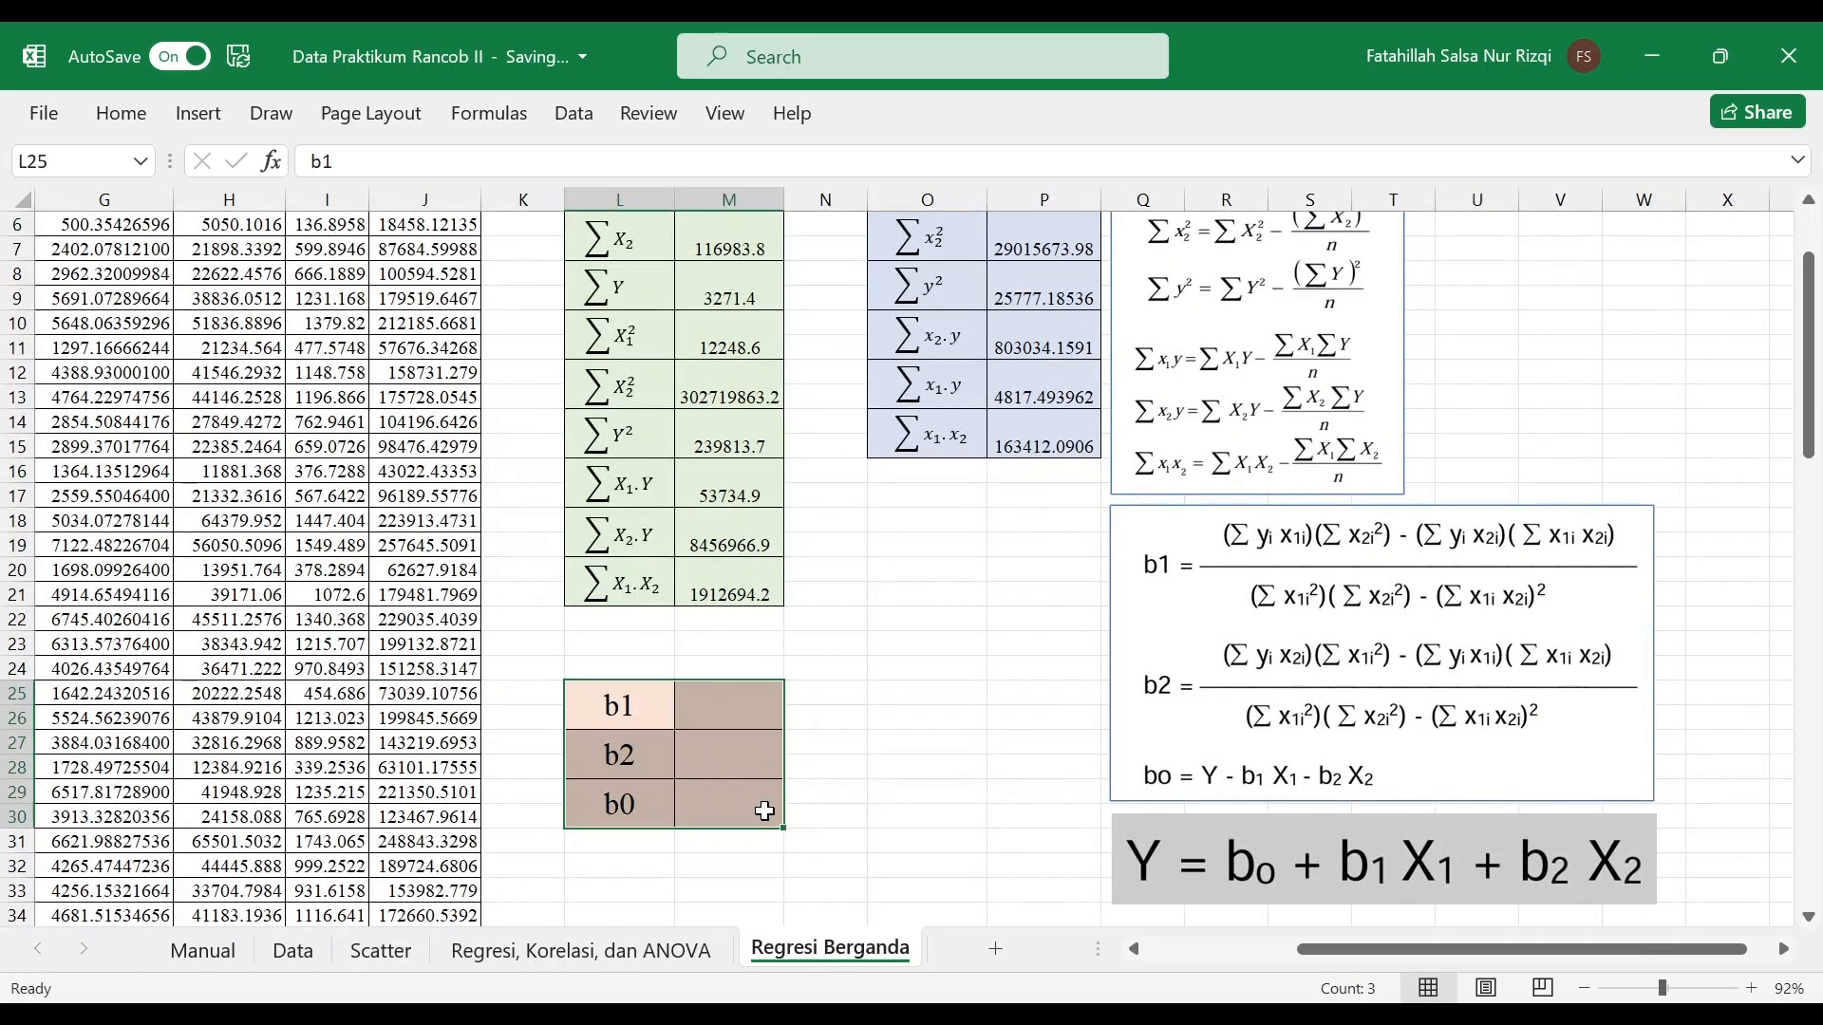
pyautogui.hotkey('ctrl', 'c')
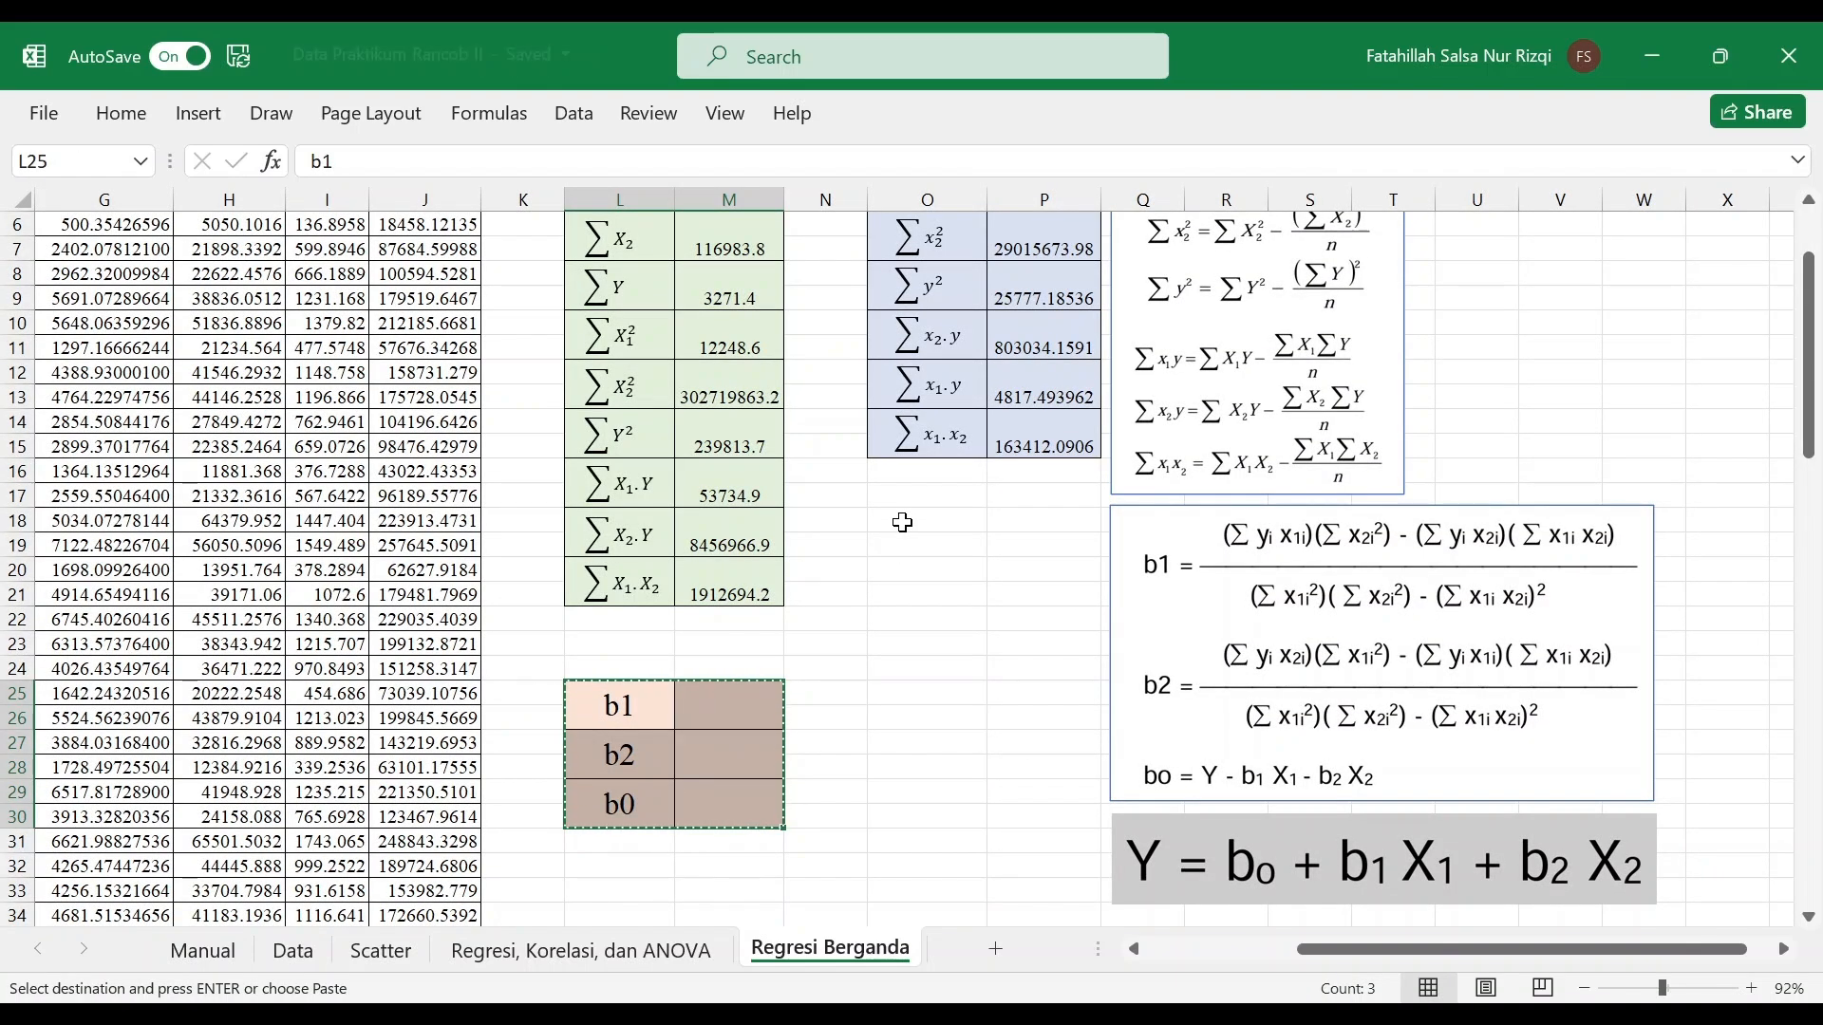
pyautogui.click(904, 501)
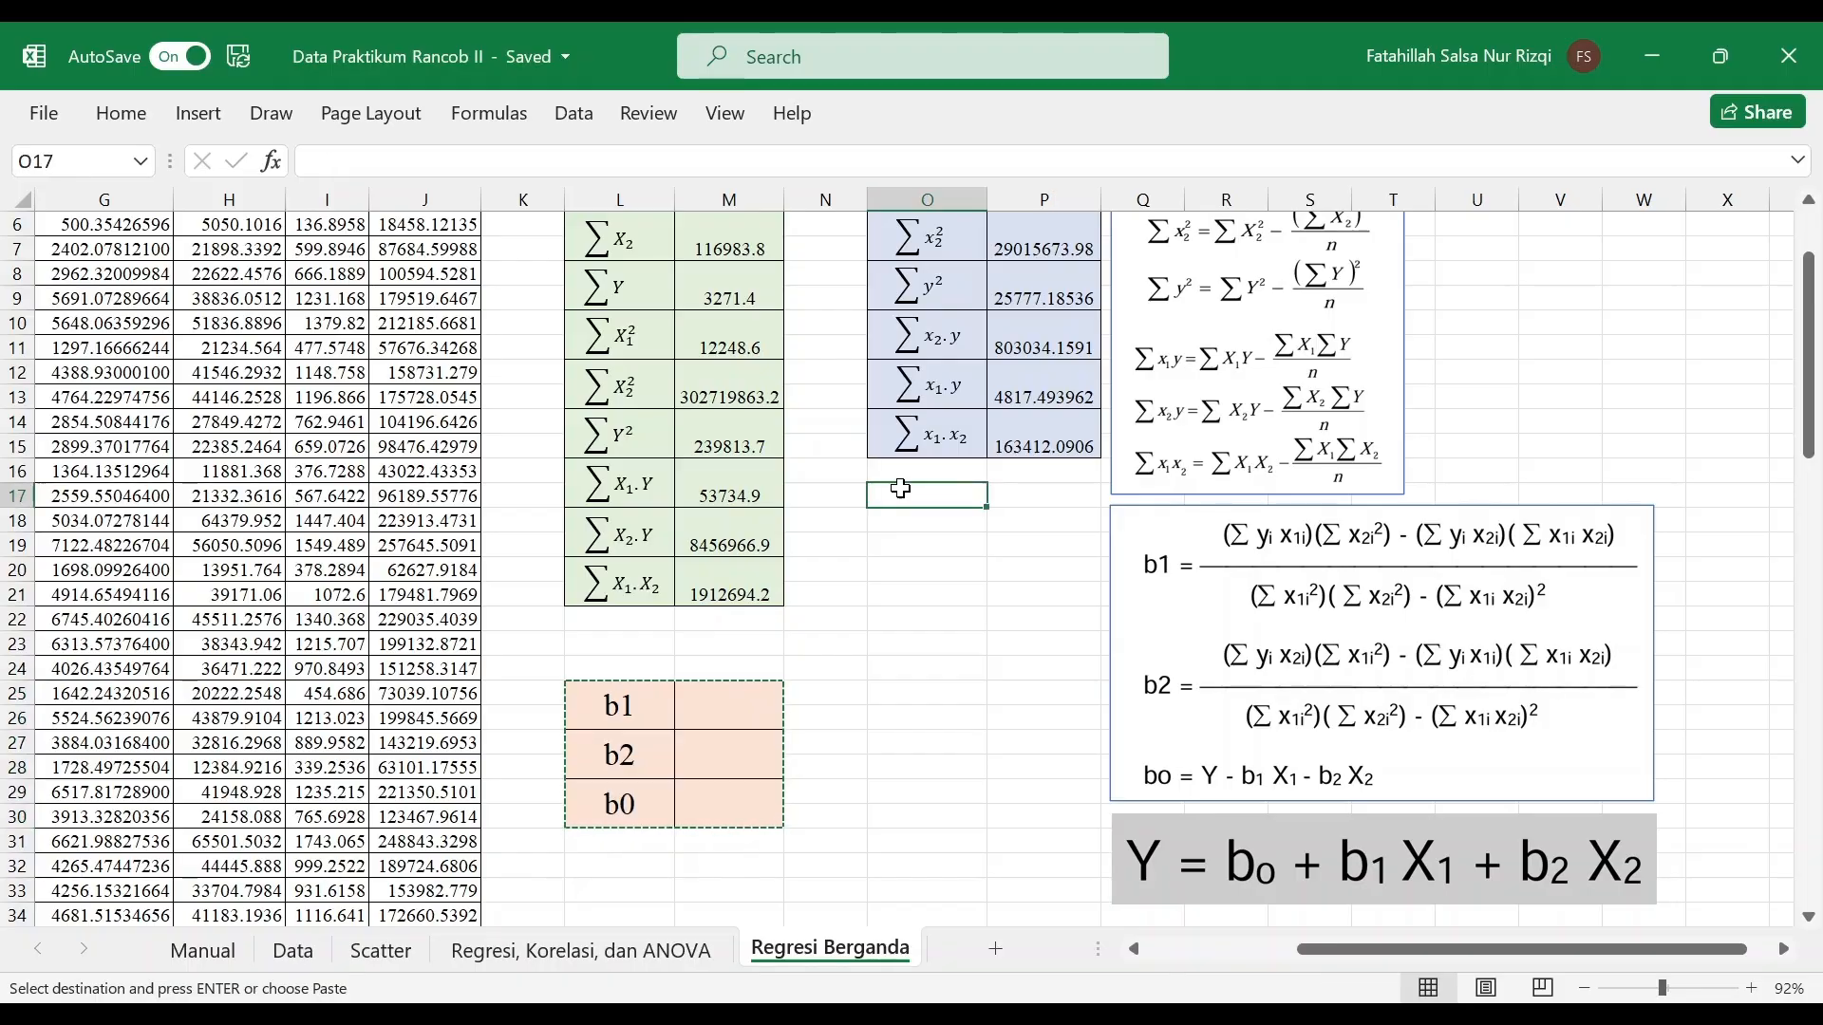
pyautogui.hotkey('ctrl', 'v')
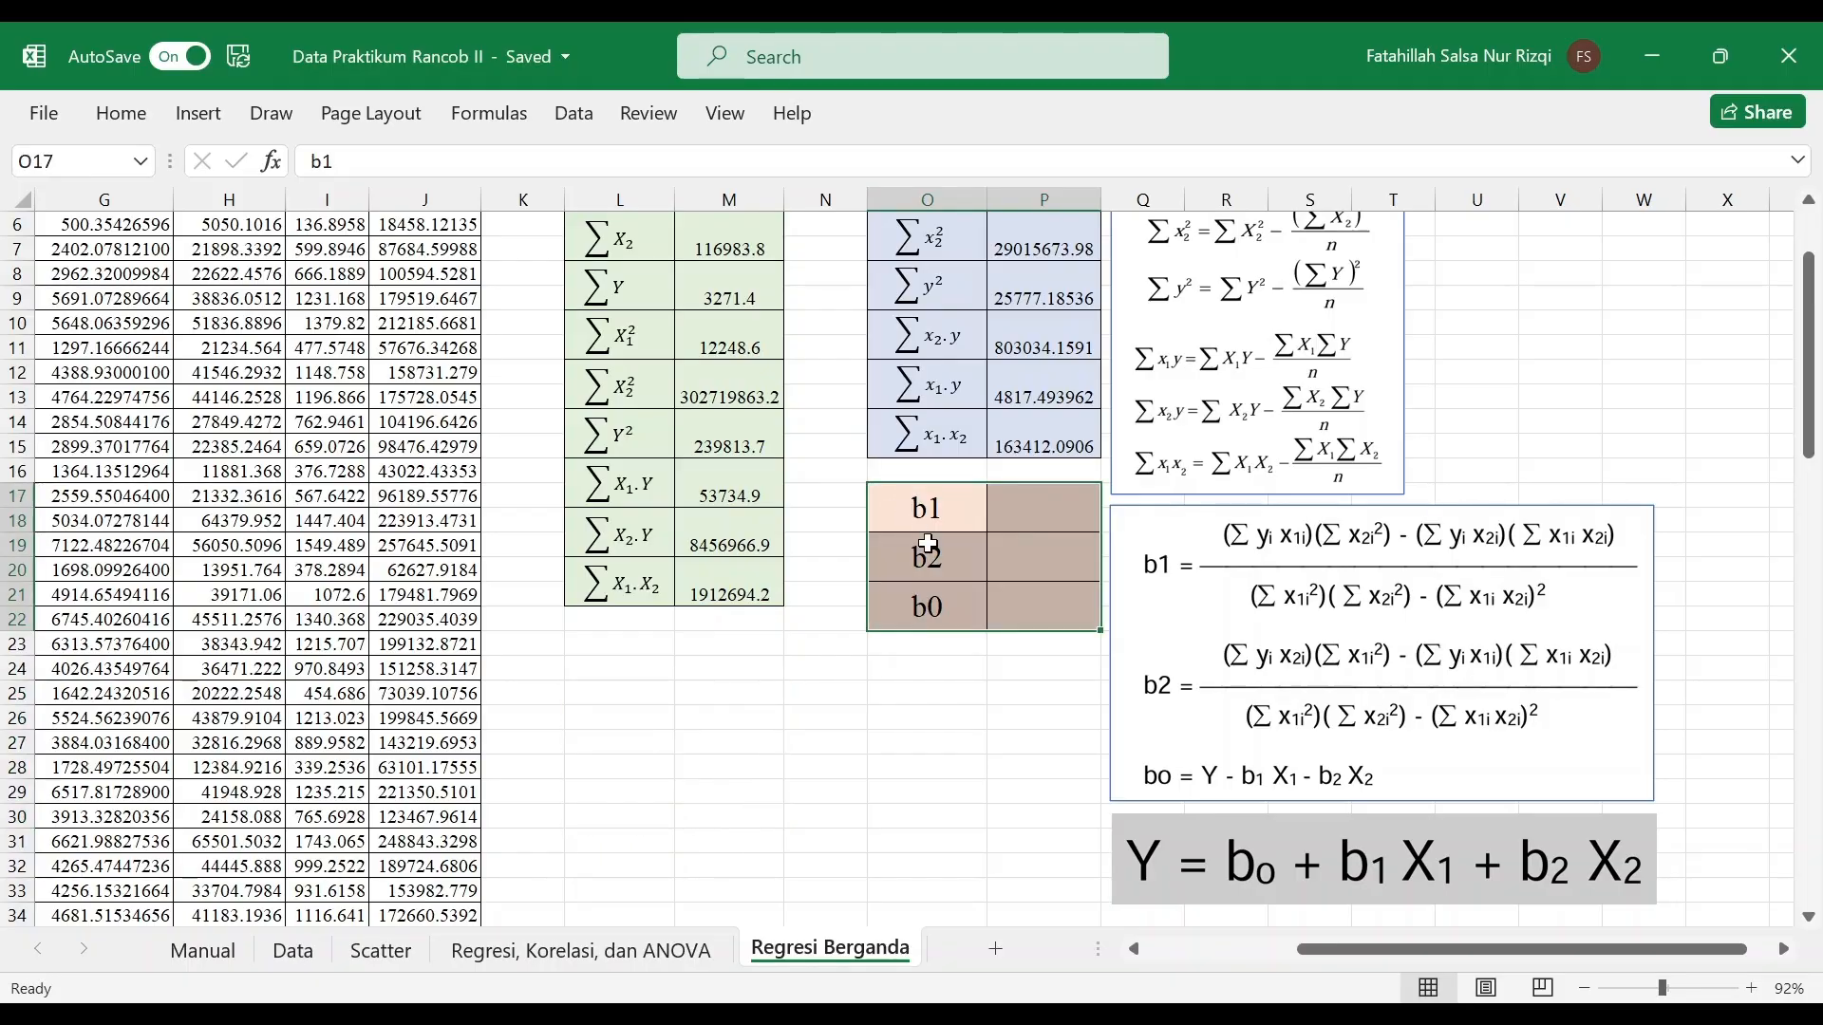
pyautogui.hotkey('ctrl', 'z')
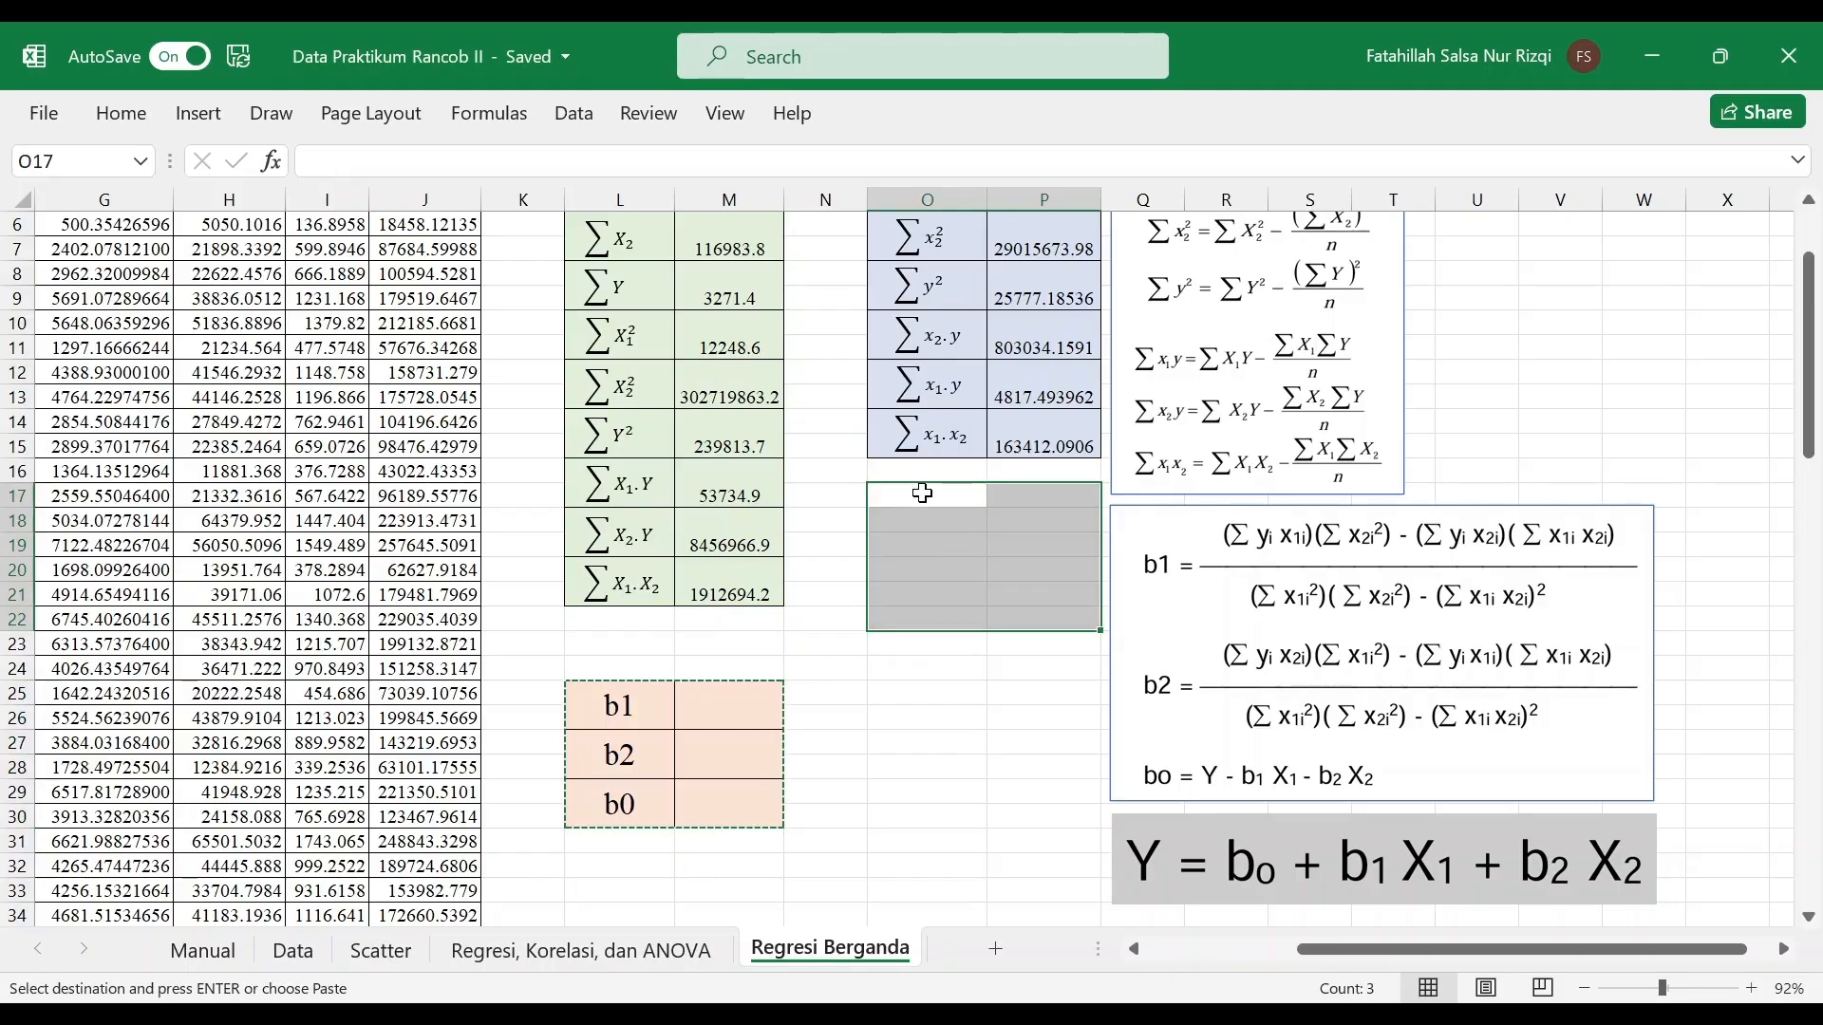
# Place the cut coefficient table at O16, directly below the deviation sums, and select the b1 result cell P16
pyautogui.click(912, 475)
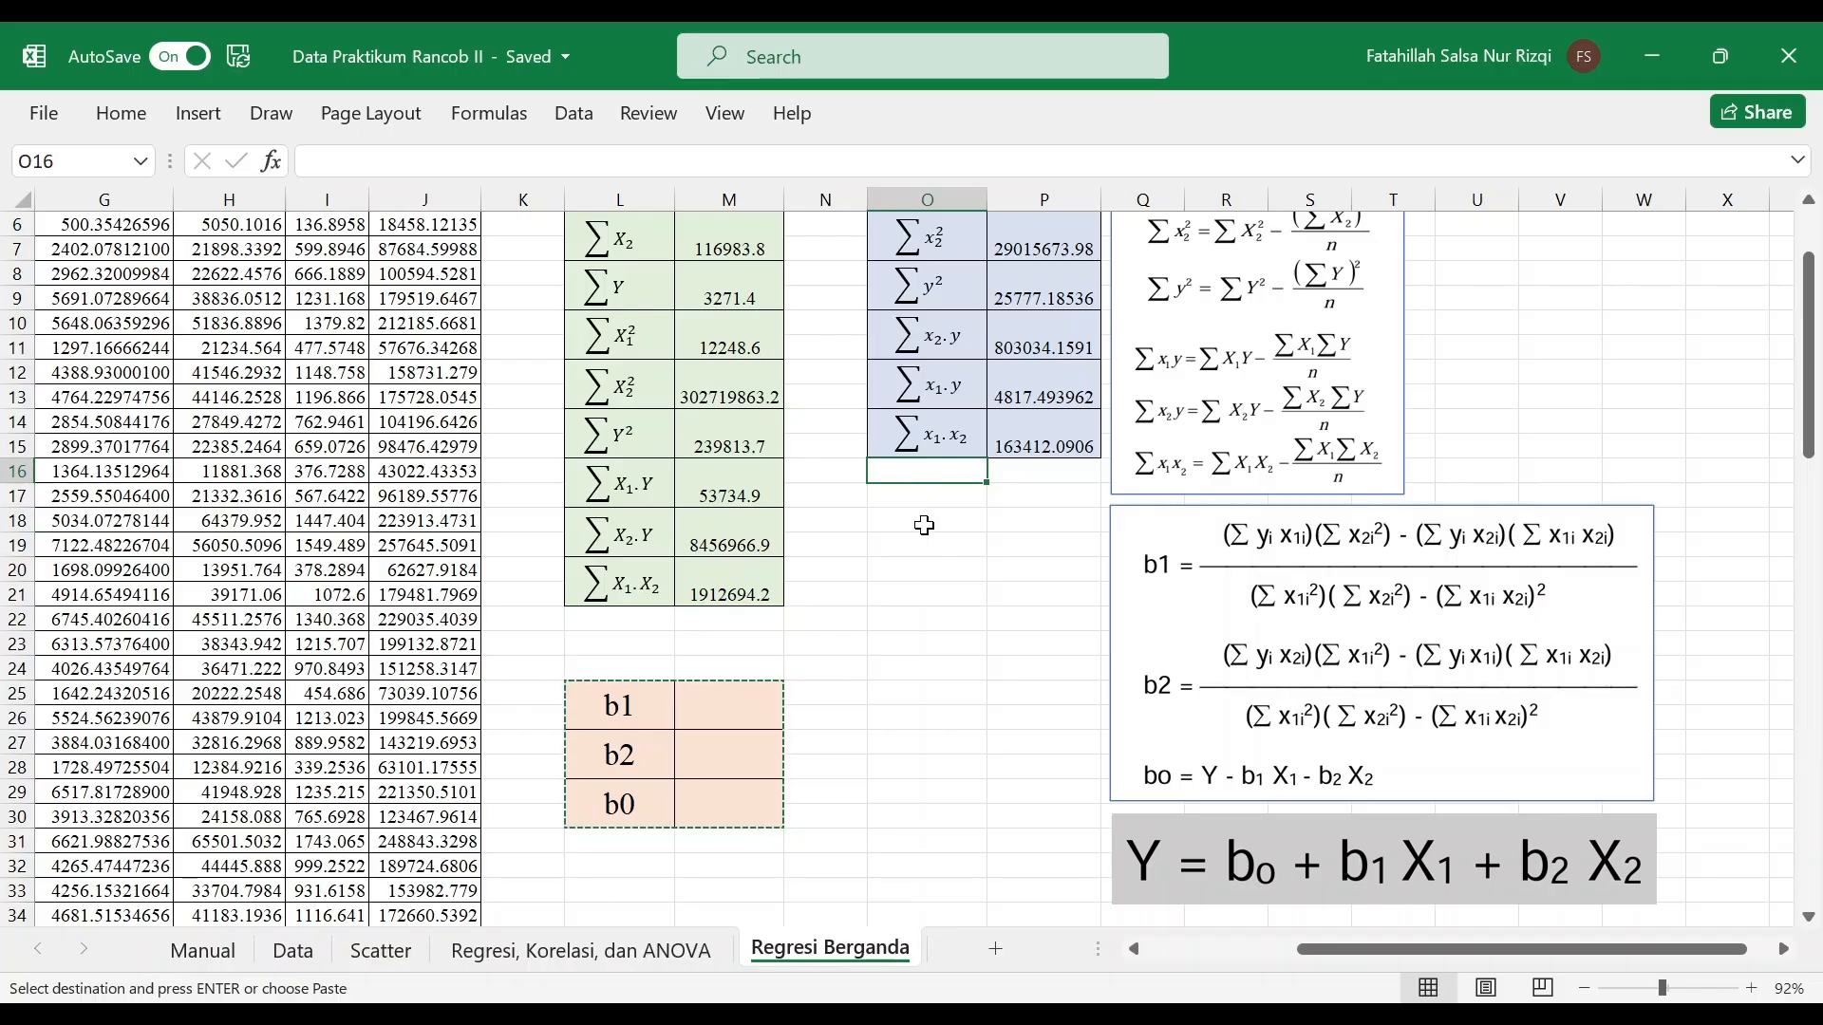
pyautogui.hotkey('ctrl', 'v')
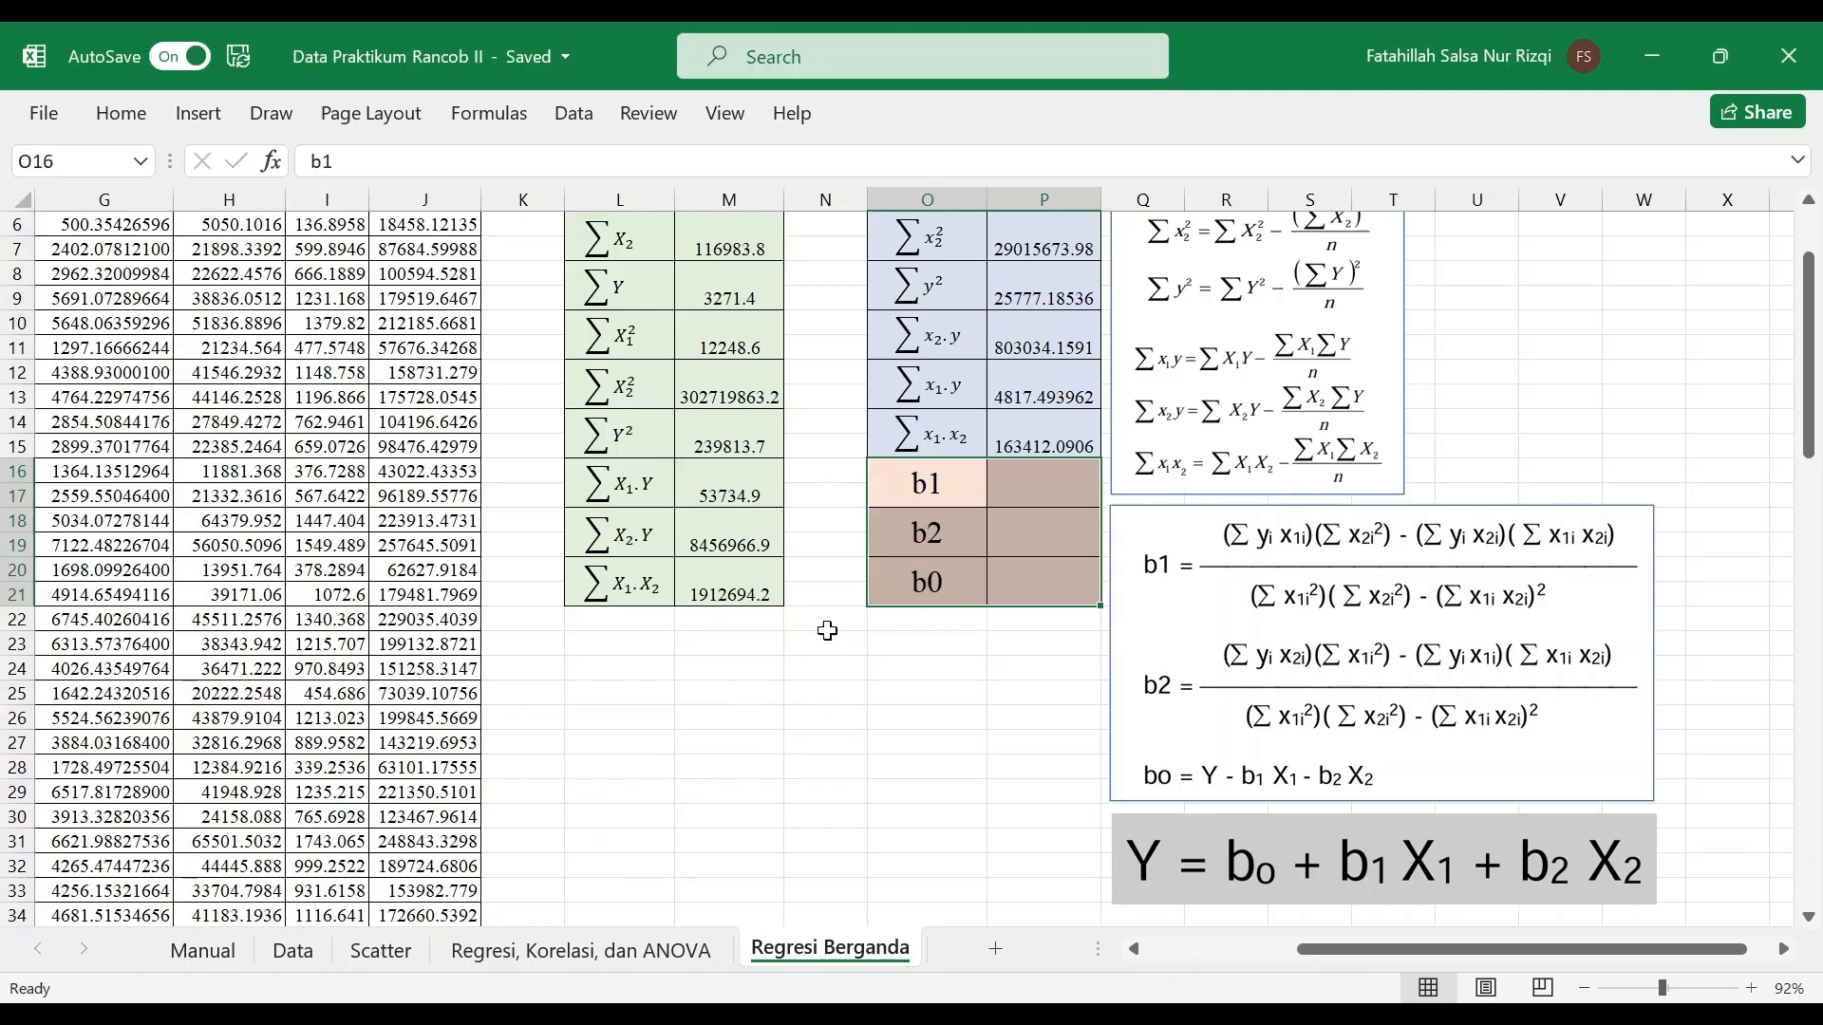
pyautogui.scroll(1, 924, 684)
pyautogui.click(971, 740)
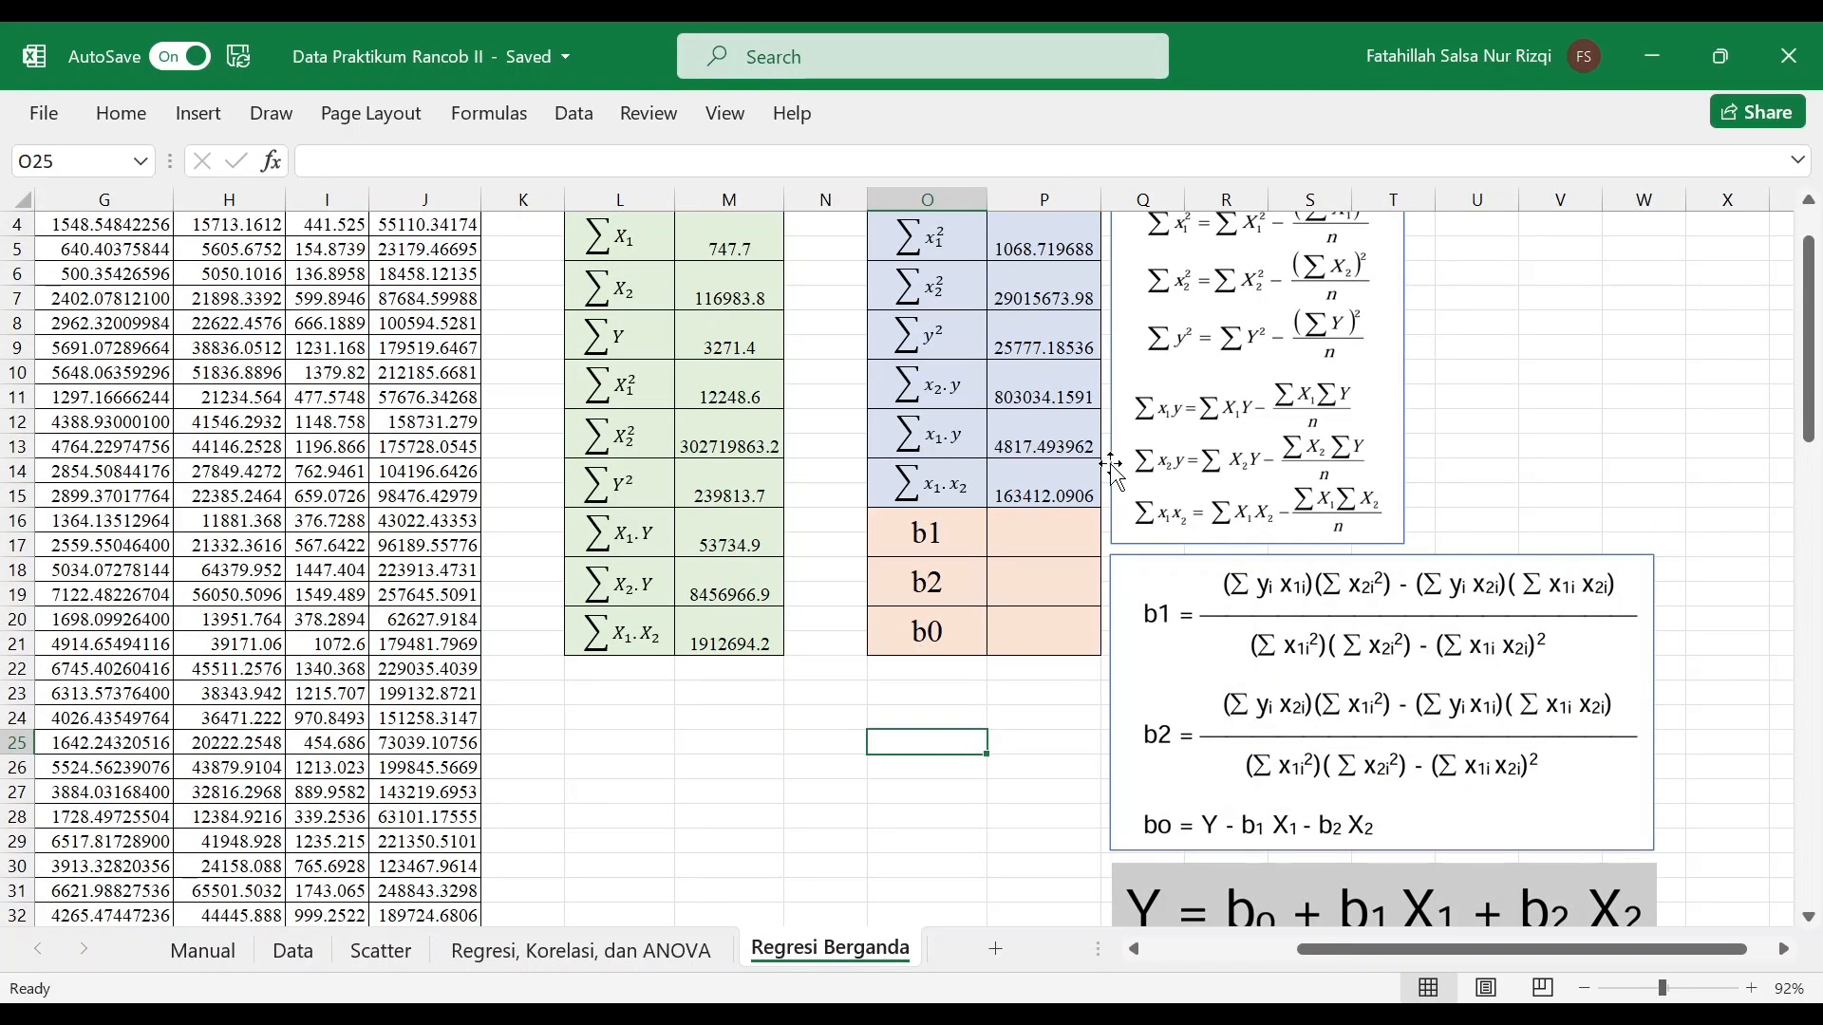
pyautogui.click(1037, 542)
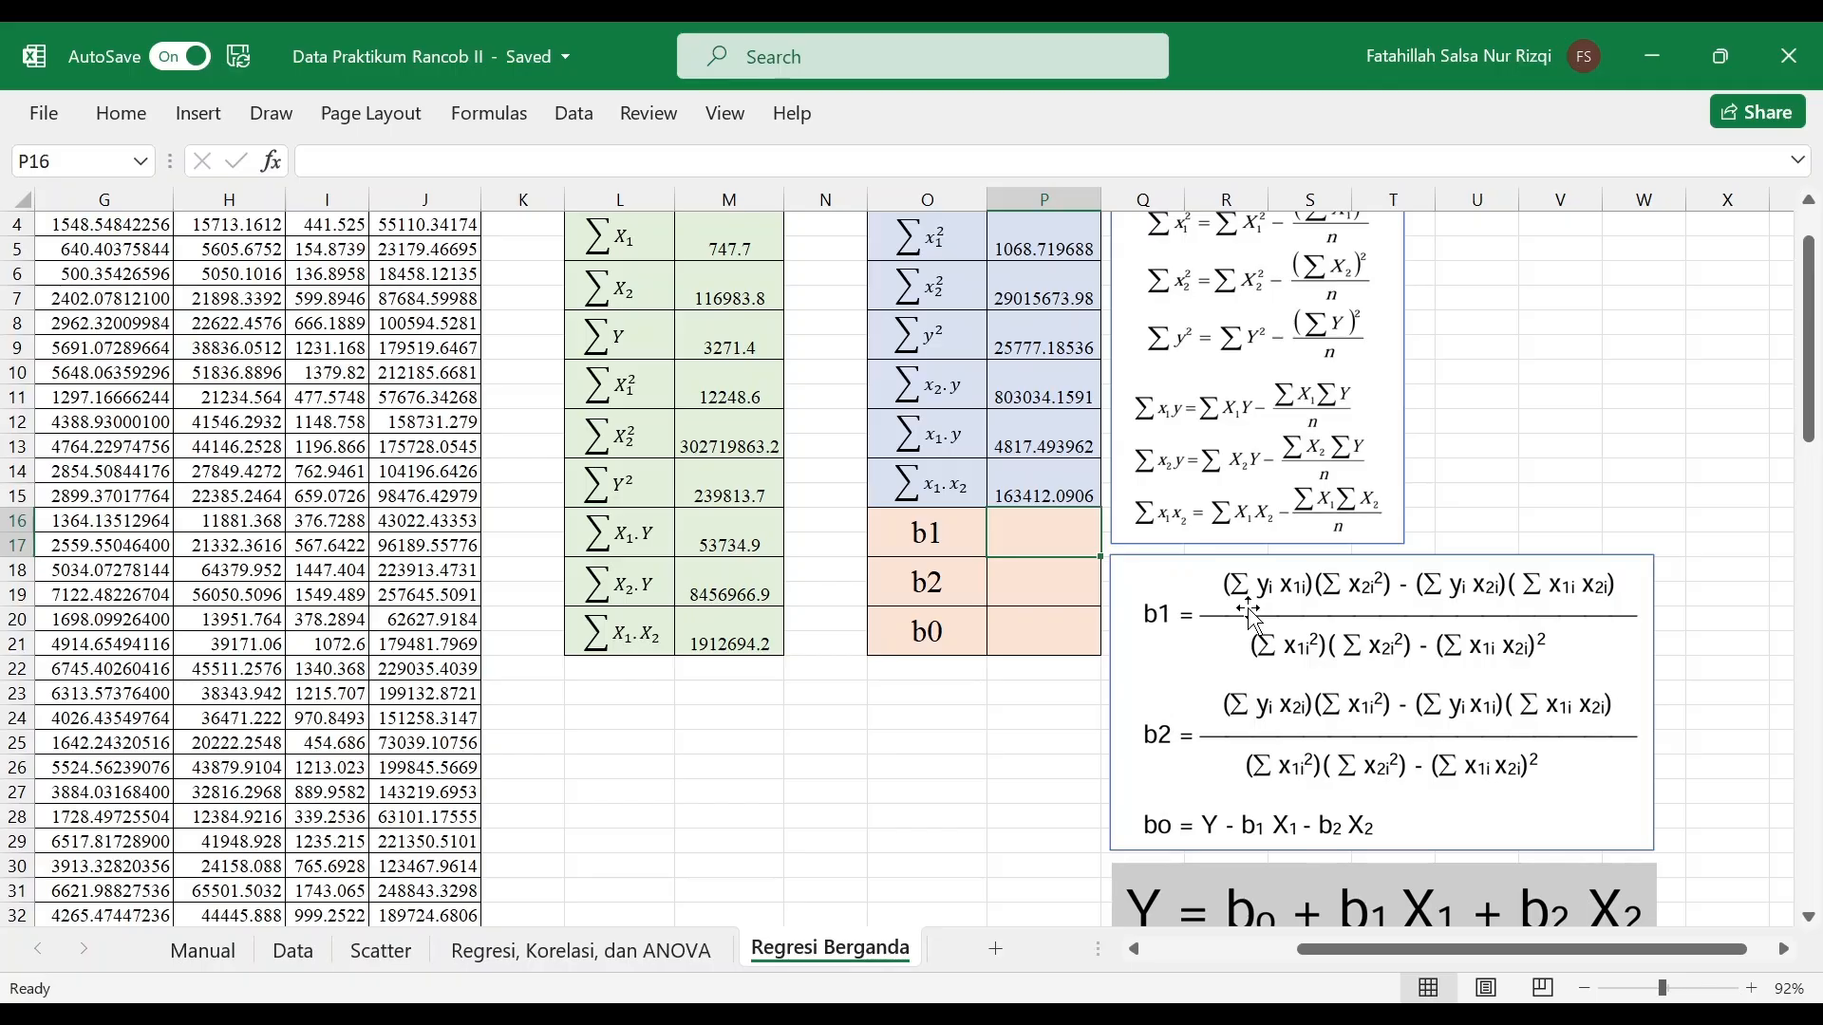
pyautogui.scroll(1, 1251, 619)
pyautogui.scroll(1, 1251, 615)
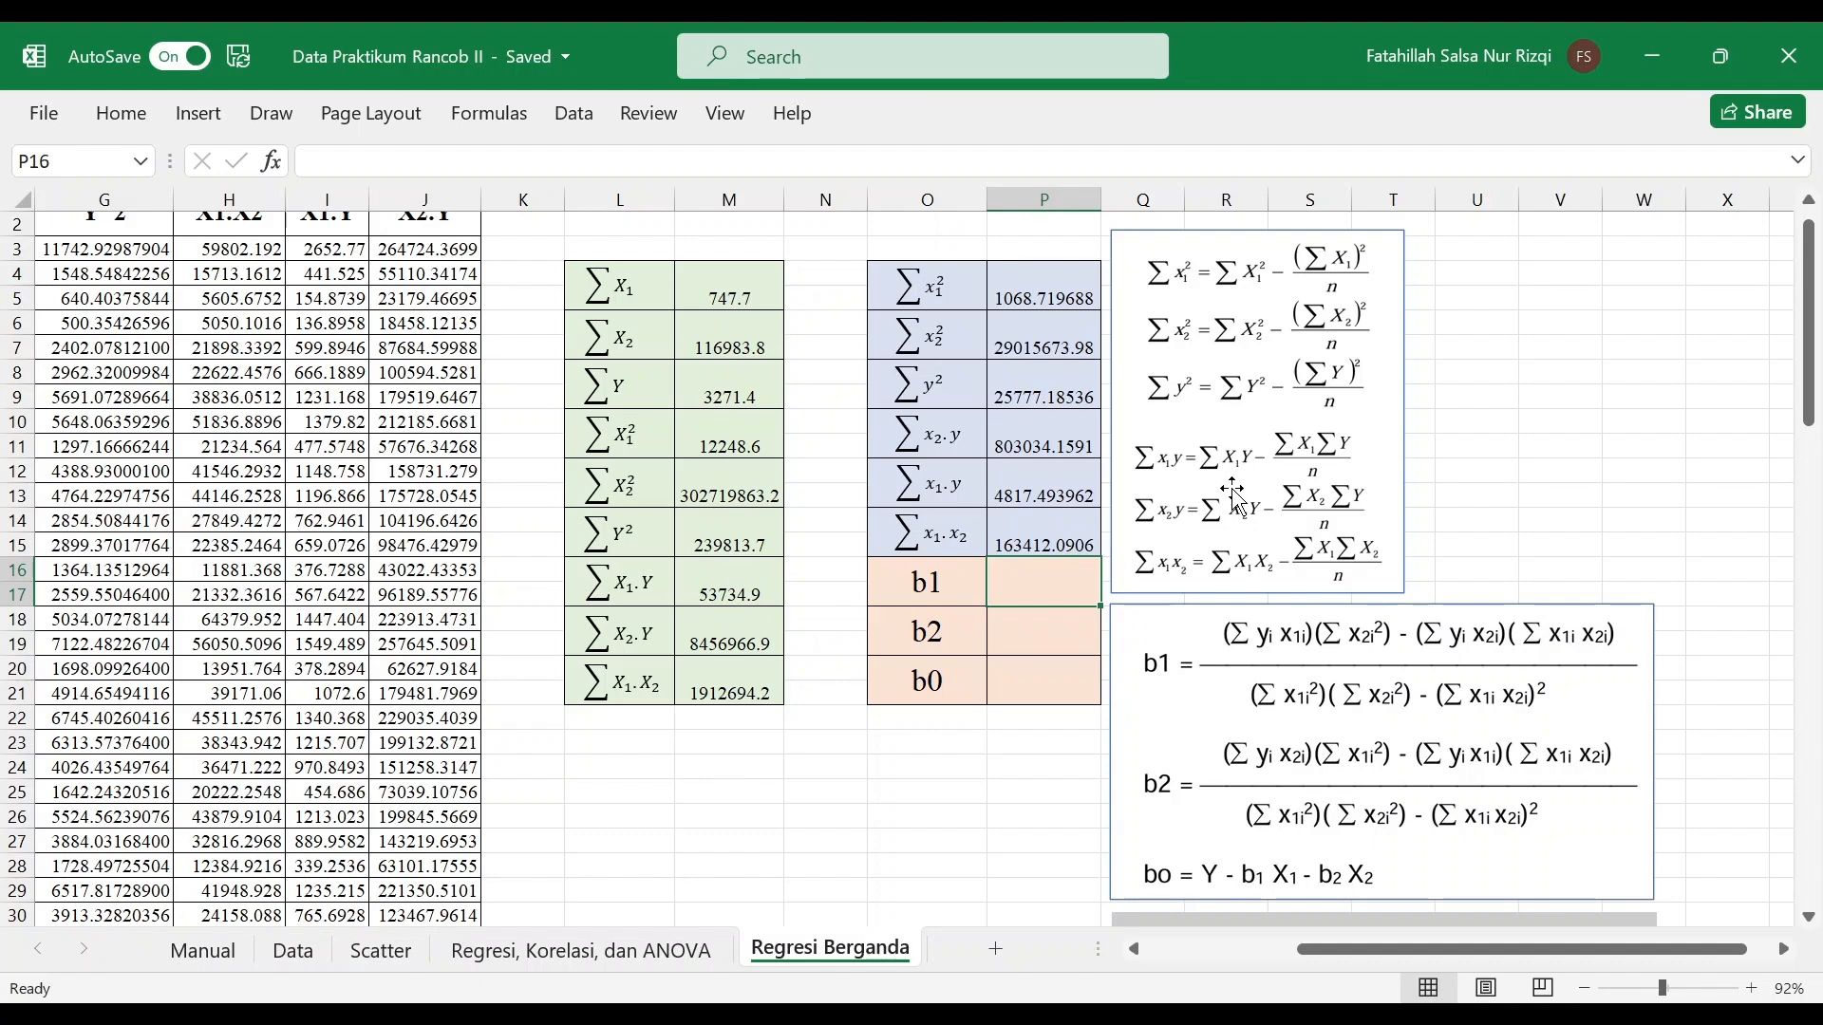
# Move the b1, b2, b0 formula picture directly below the coefficient table and shift the deviation-sum formula picture up above row 16
pyautogui.moveTo(1195, 670); pyautogui.dragTo(981, 779)
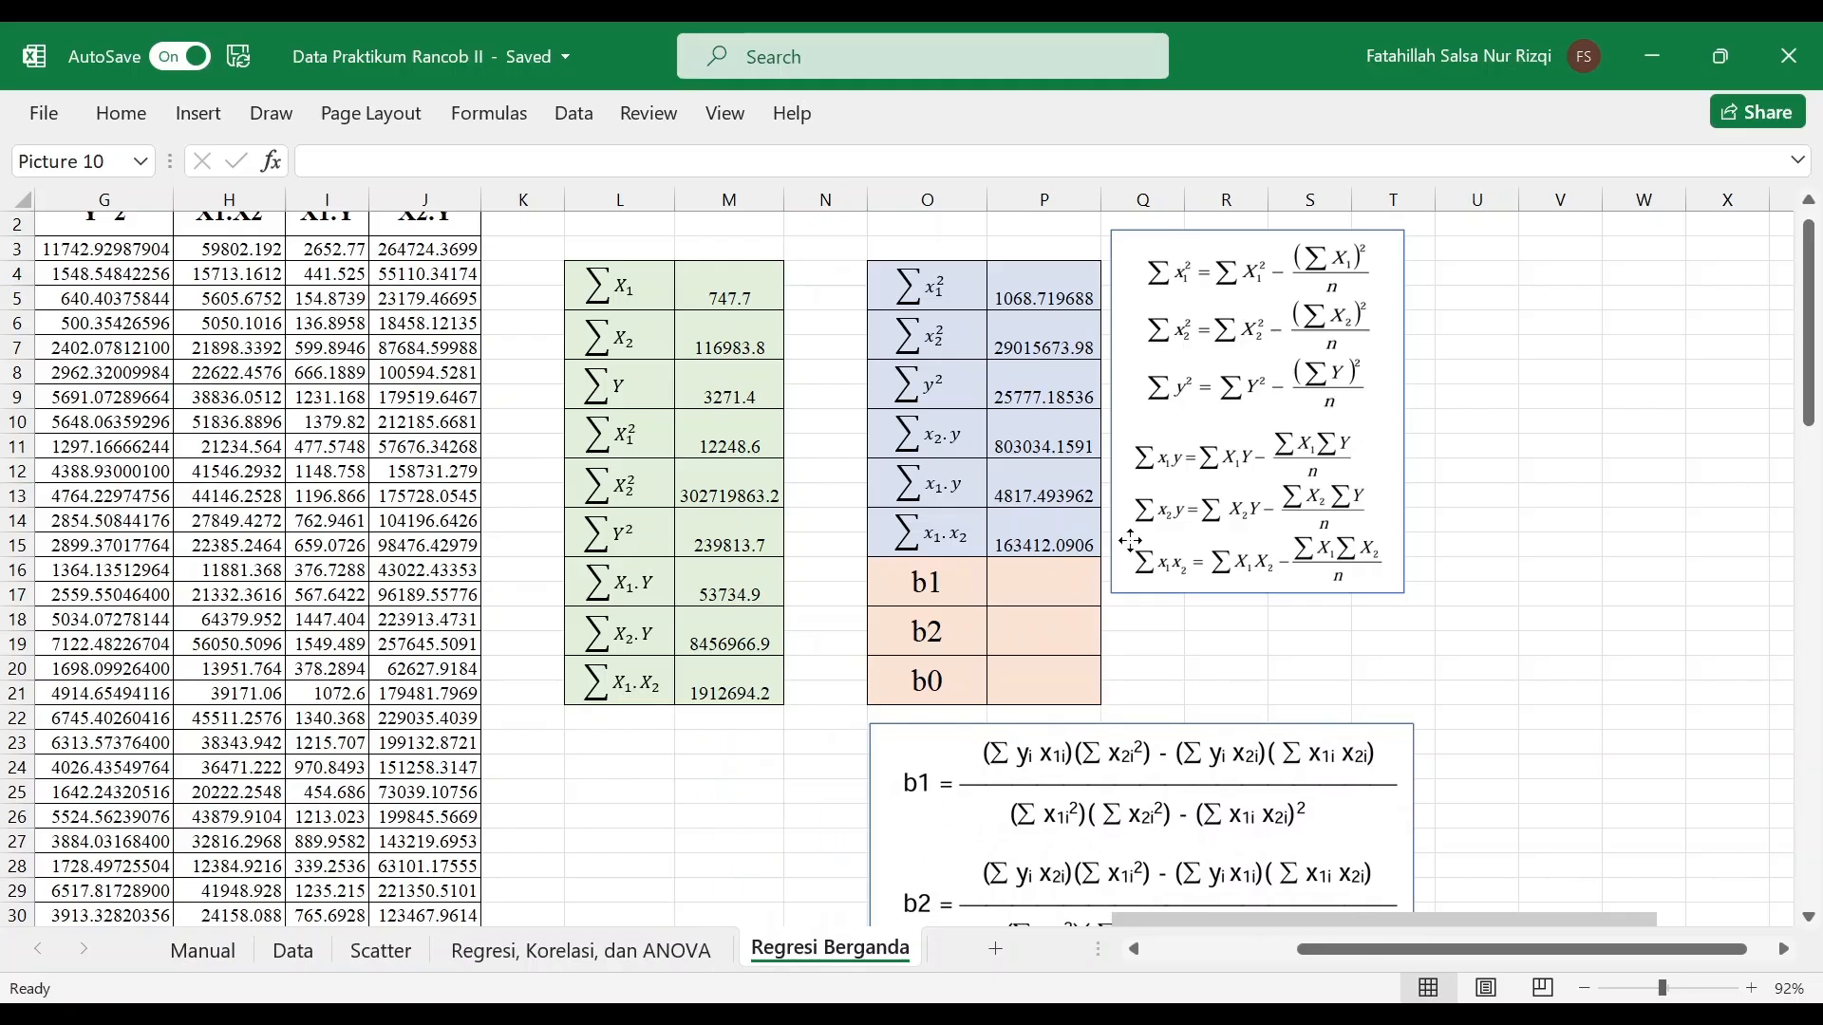
pyautogui.moveTo(1219, 387); pyautogui.dragTo(1214, 346)
pyautogui.scroll(-2, 1101, 448)
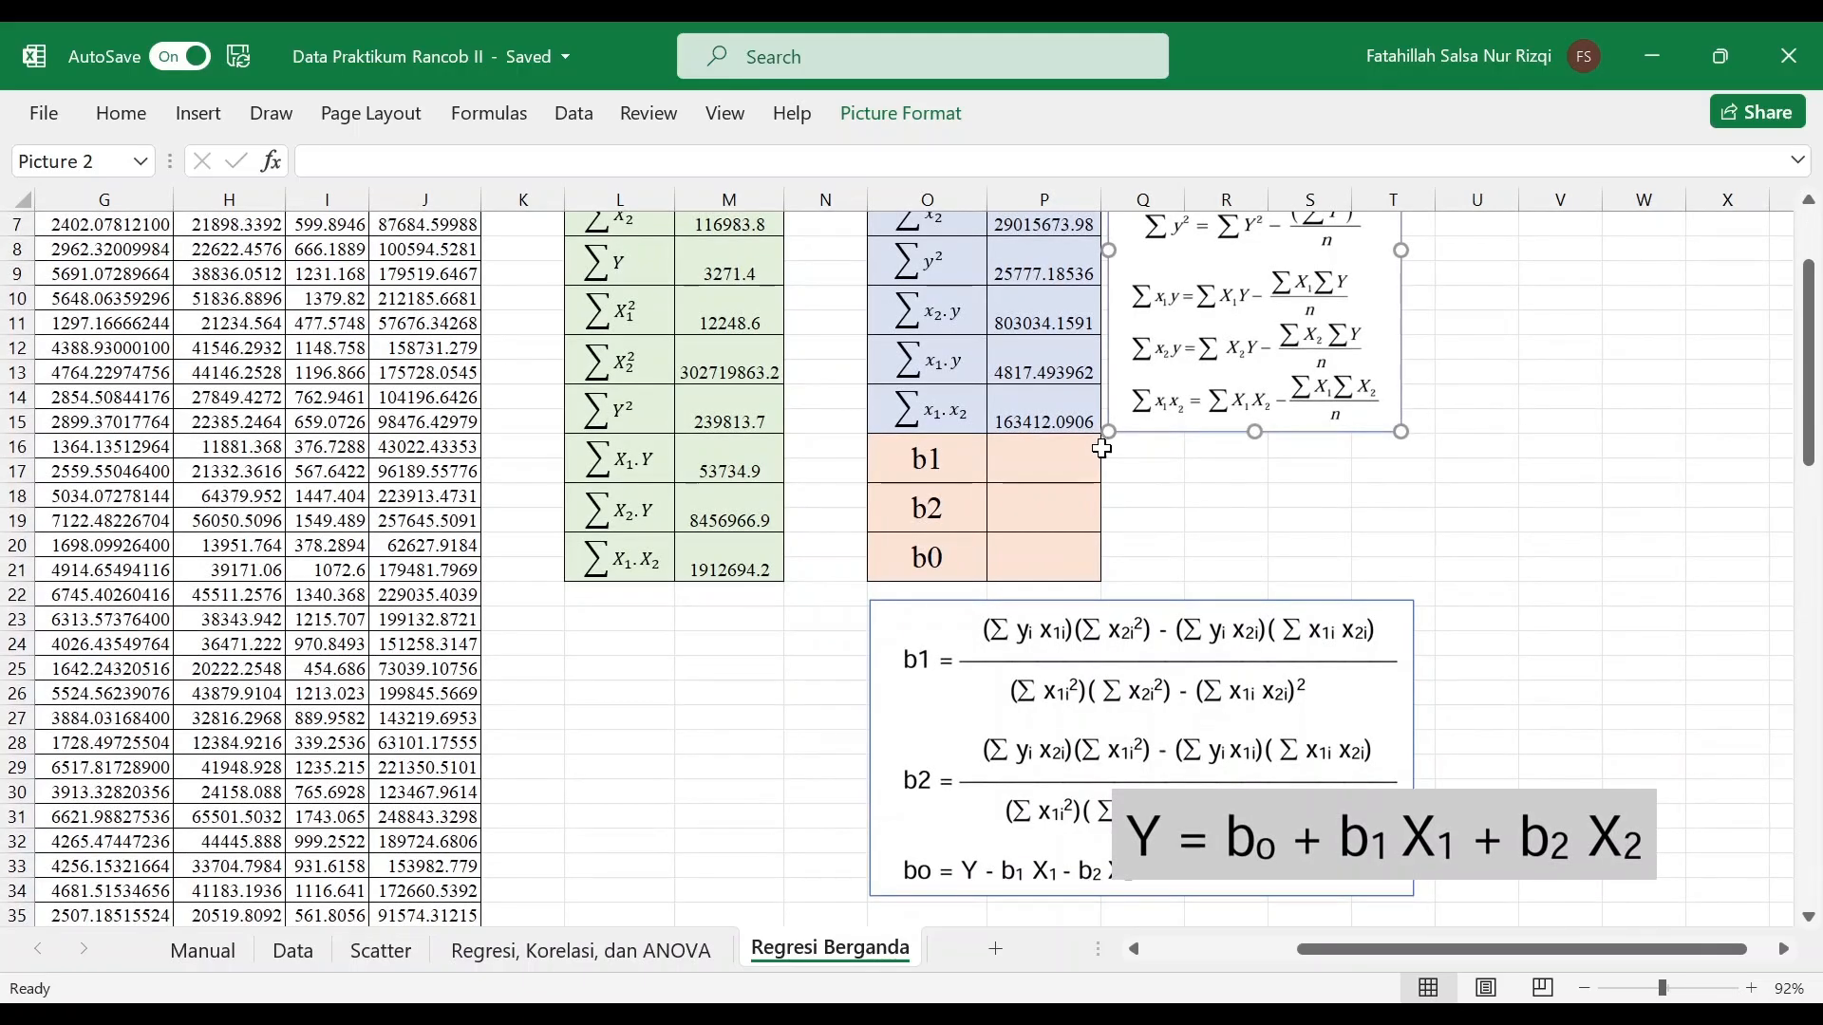
pyautogui.moveTo(1139, 448); pyautogui.dragTo(1310, 468)
pyautogui.click(1165, 454)
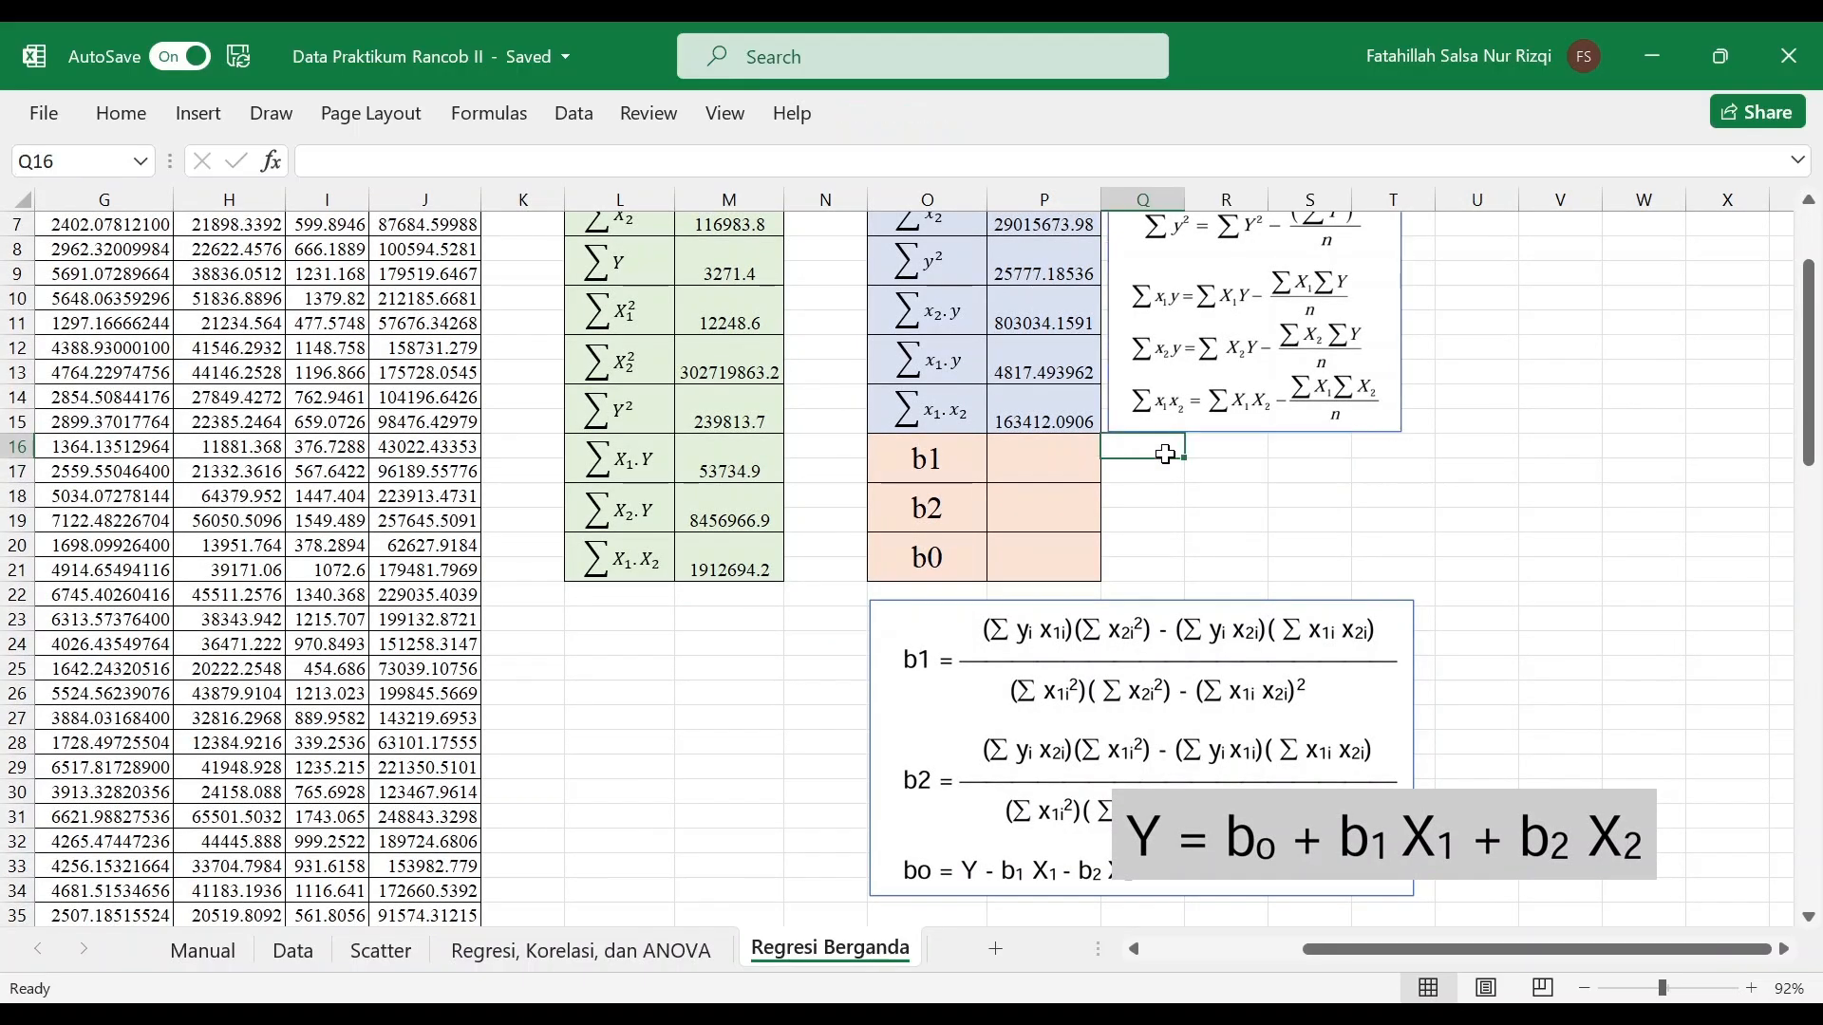
pyautogui.click(1035, 472)
pyautogui.write('=')
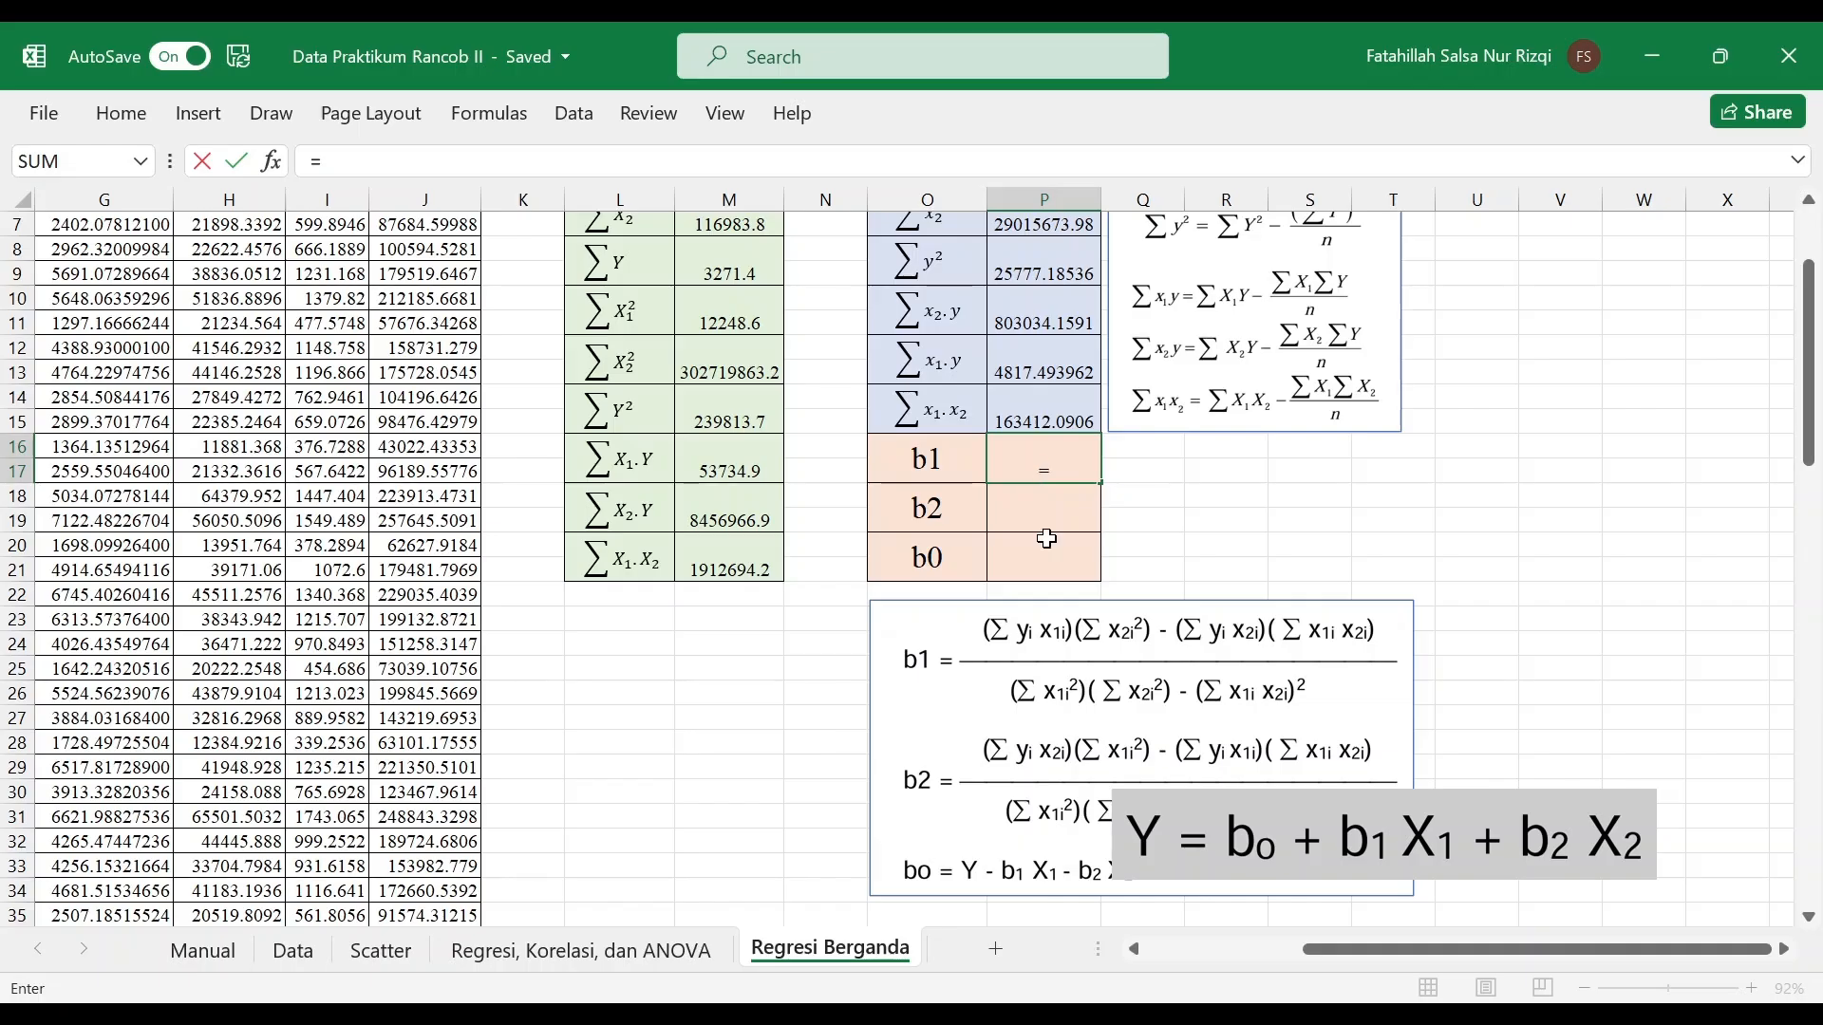
pyautogui.press('BackSpace')
# Move the Y = b0 + b1 X1 + b2 X2 equation picture below the coefficient formula picture
pyautogui.click(1377, 854)
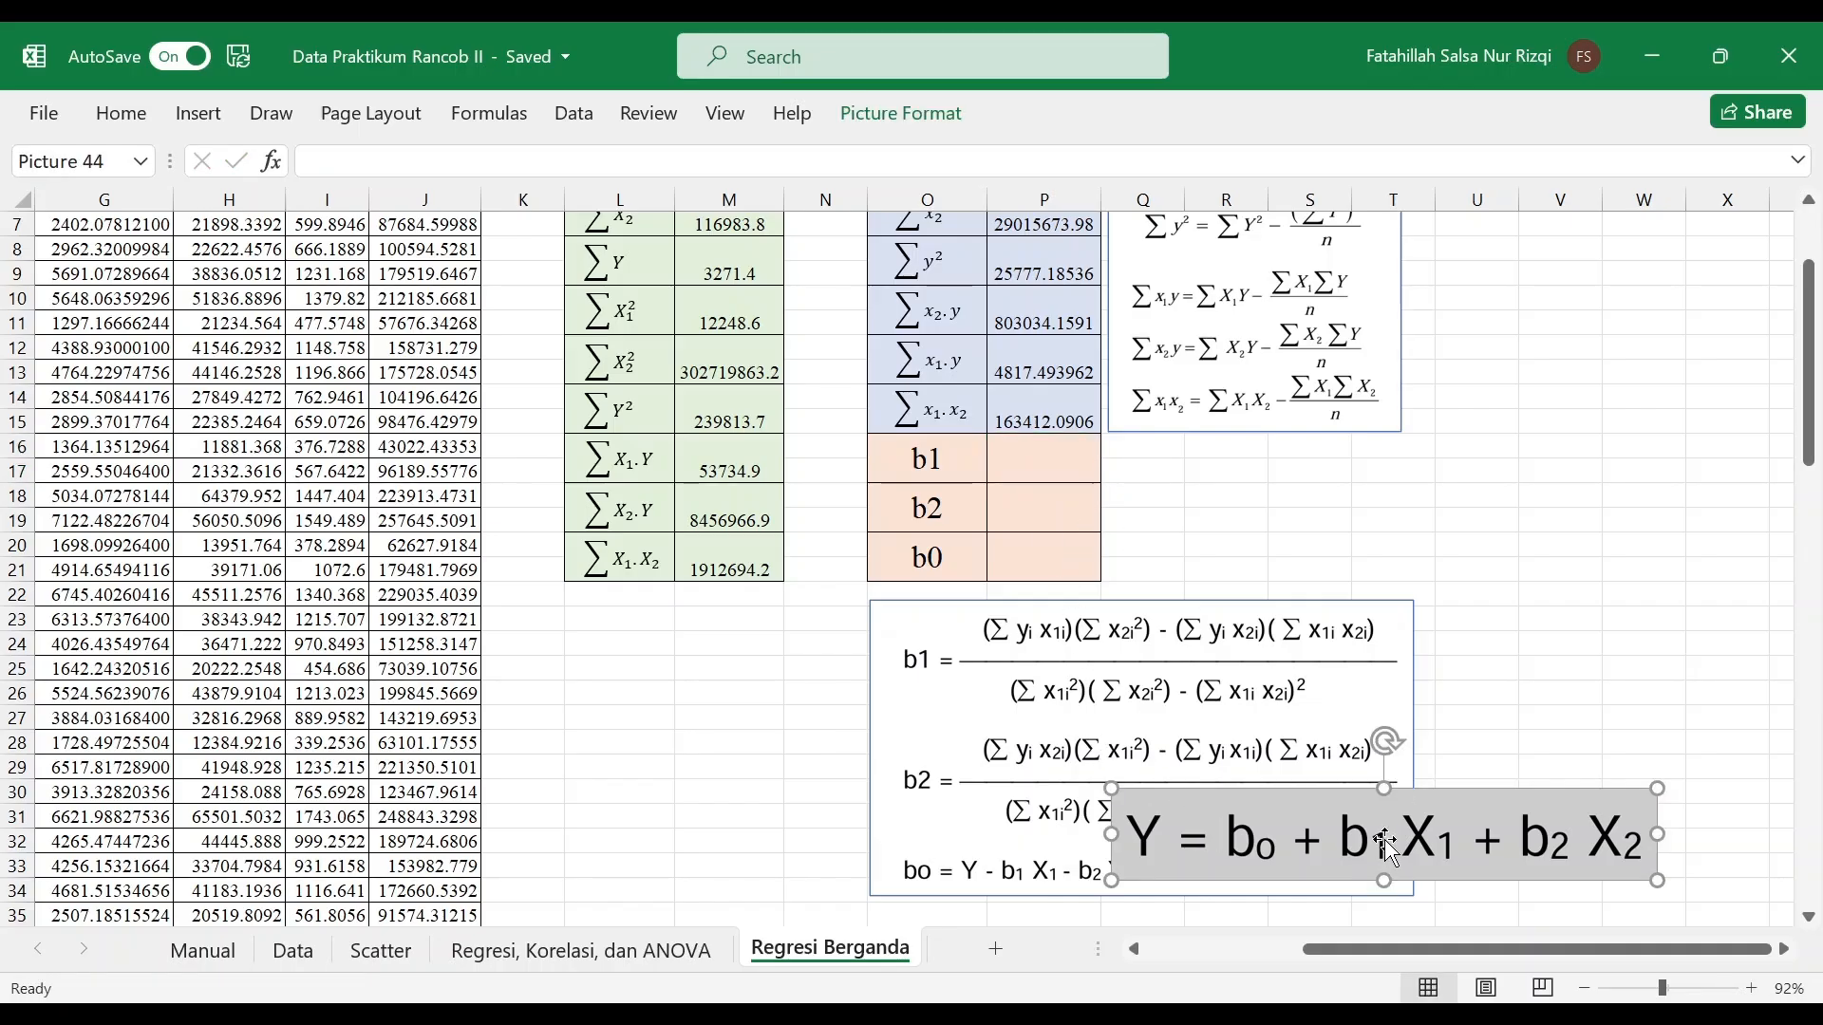
pyautogui.moveTo(1269, 799); pyautogui.dragTo(1044, 859)
pyautogui.scroll(2, 1209, 569)
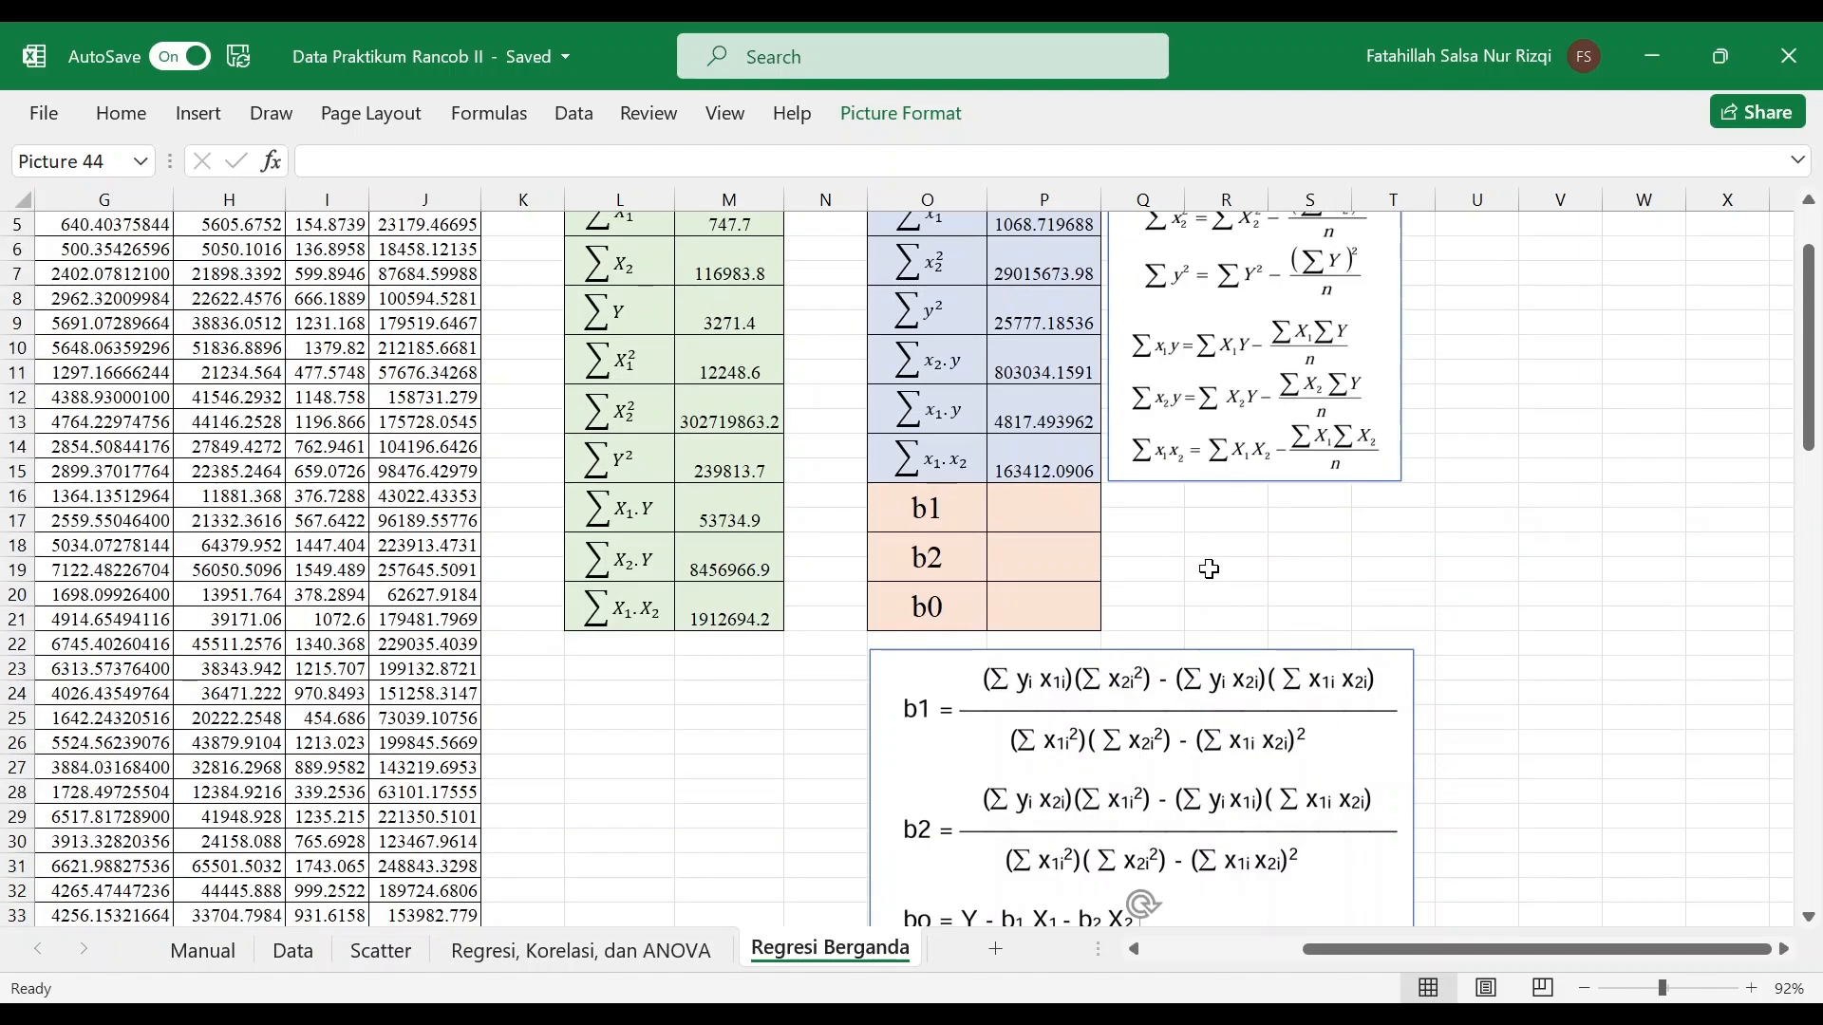
# Begin the b1 formula in P16 with =(P12*P6, multiplying Σx1.y by Σx2²
pyautogui.doubleClick(1035, 516)
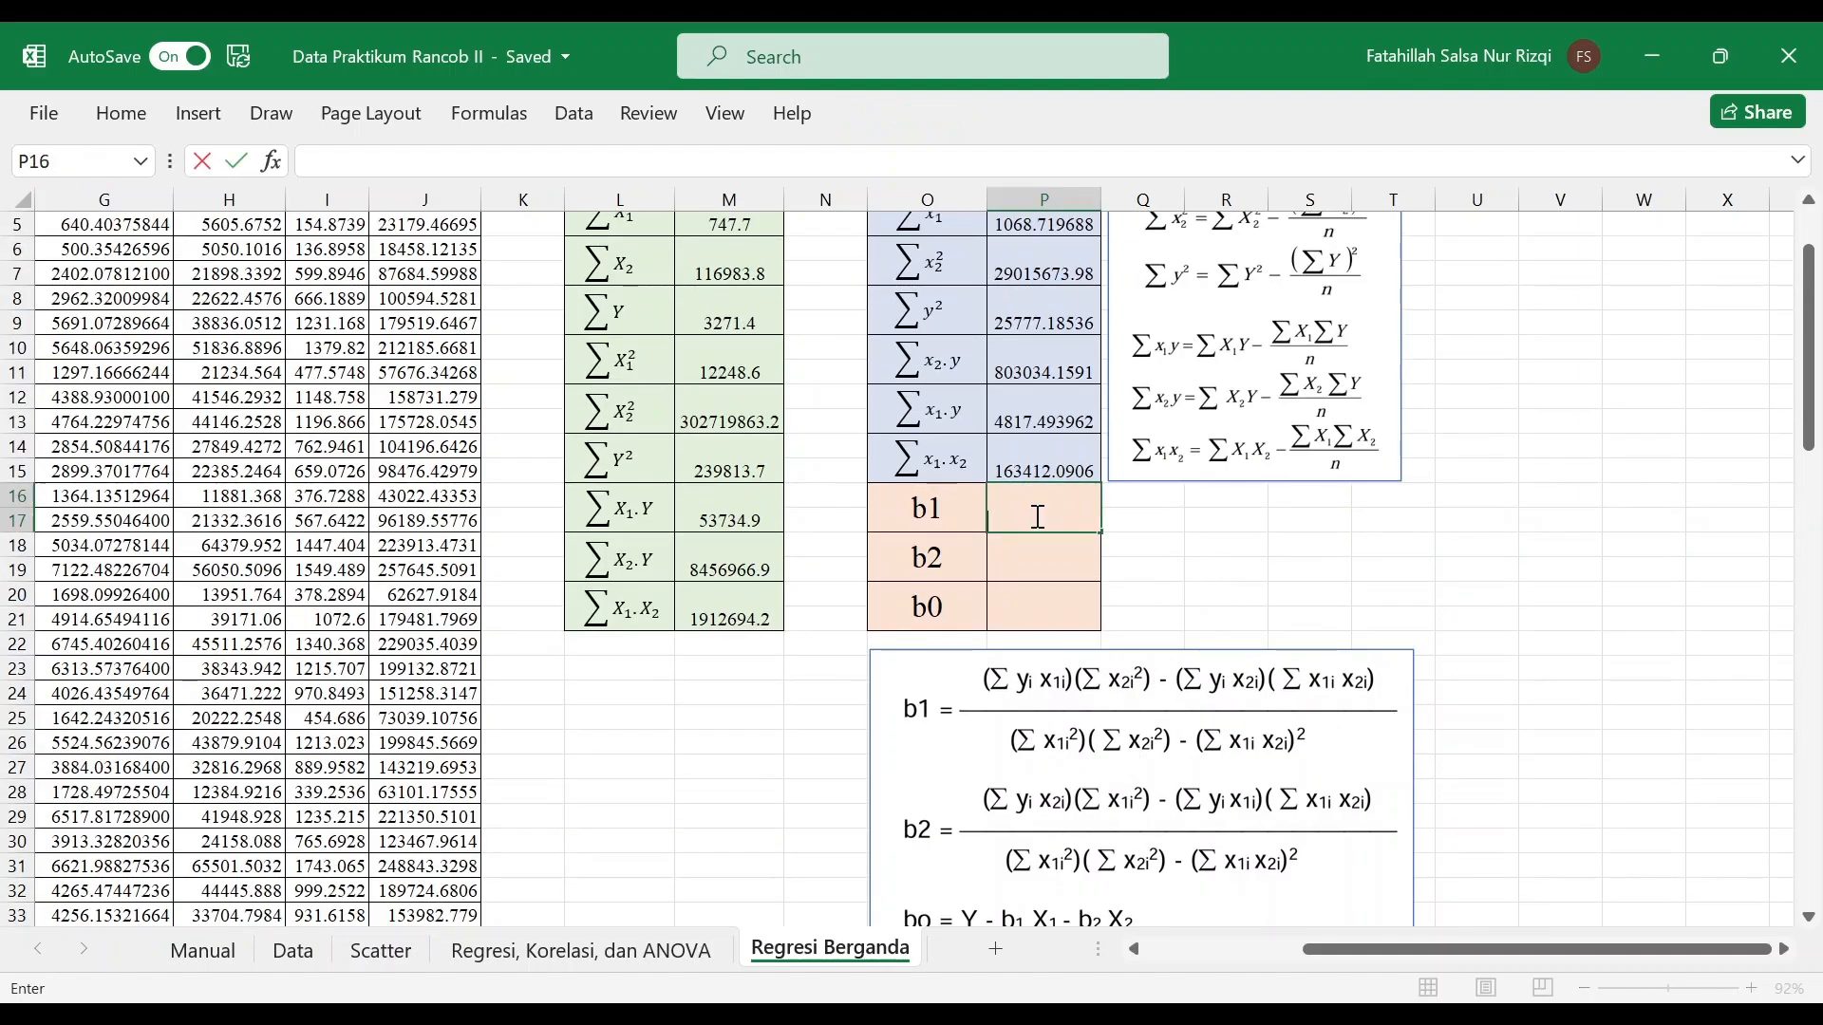
pyautogui.write('=')
pyautogui.scroll(1, 1099, 622)
pyautogui.scroll(1, 1098, 622)
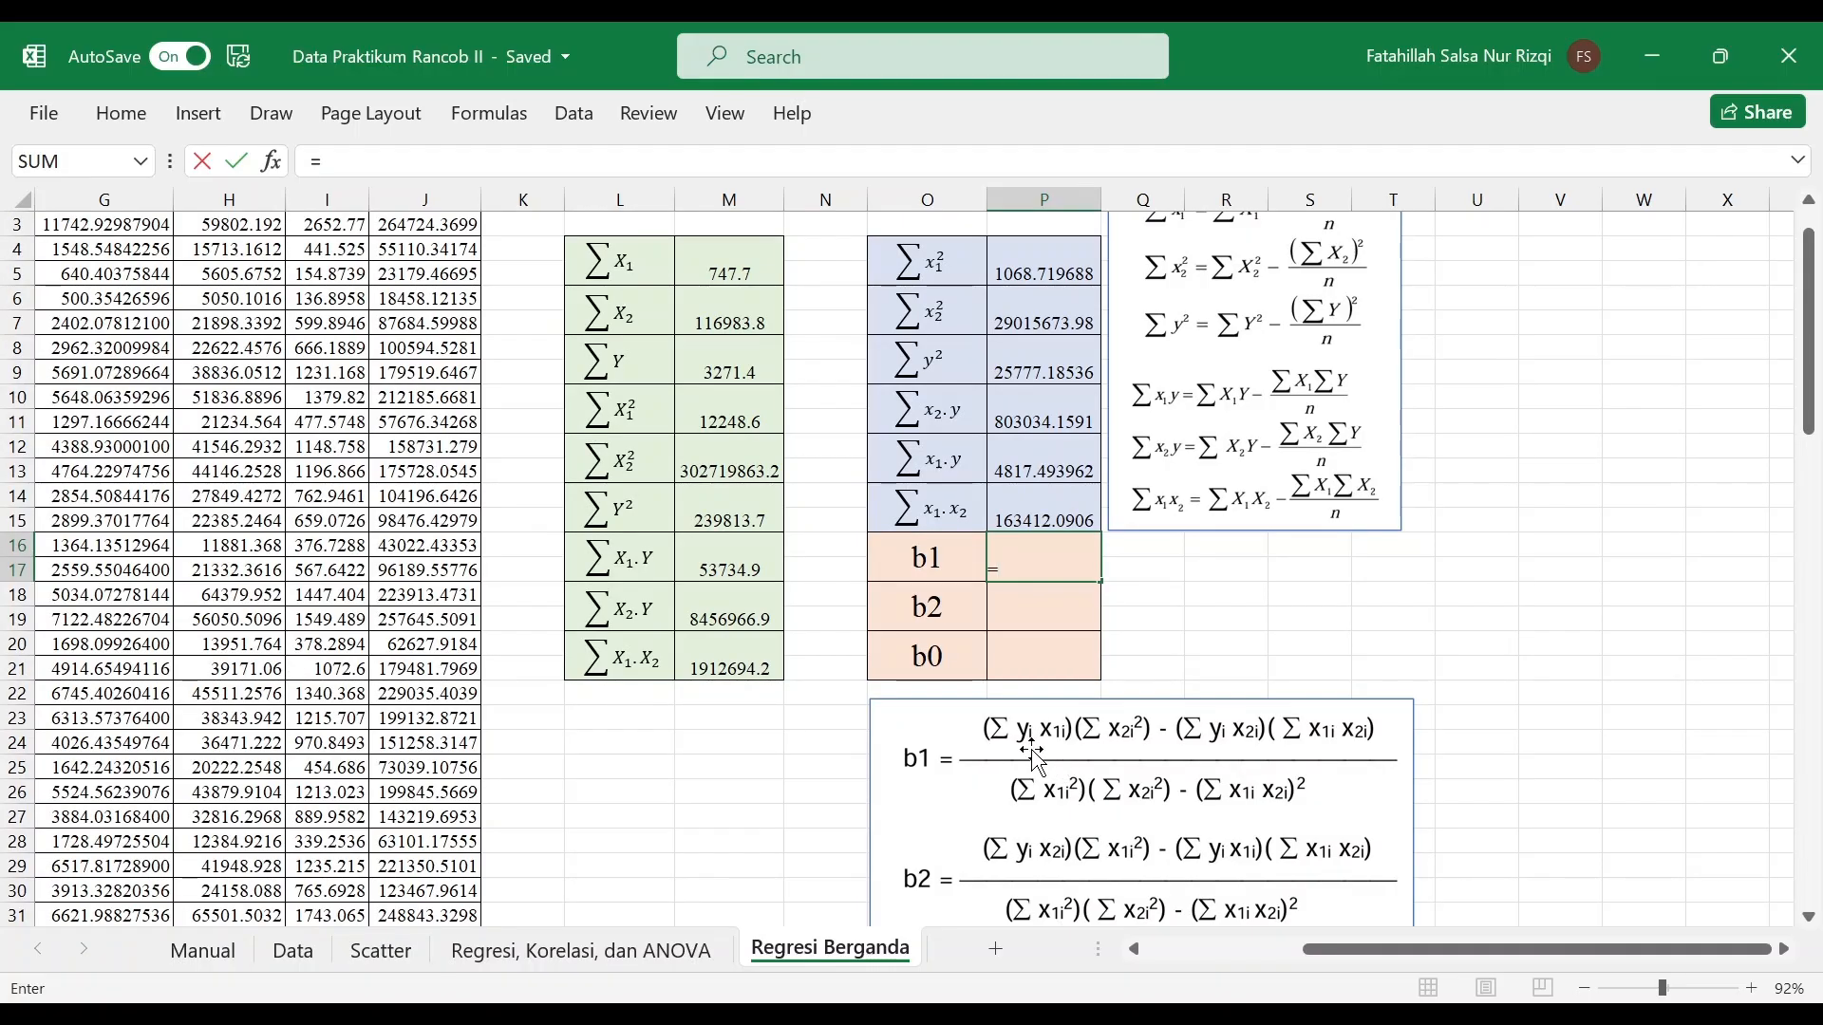
pyautogui.click(1036, 360)
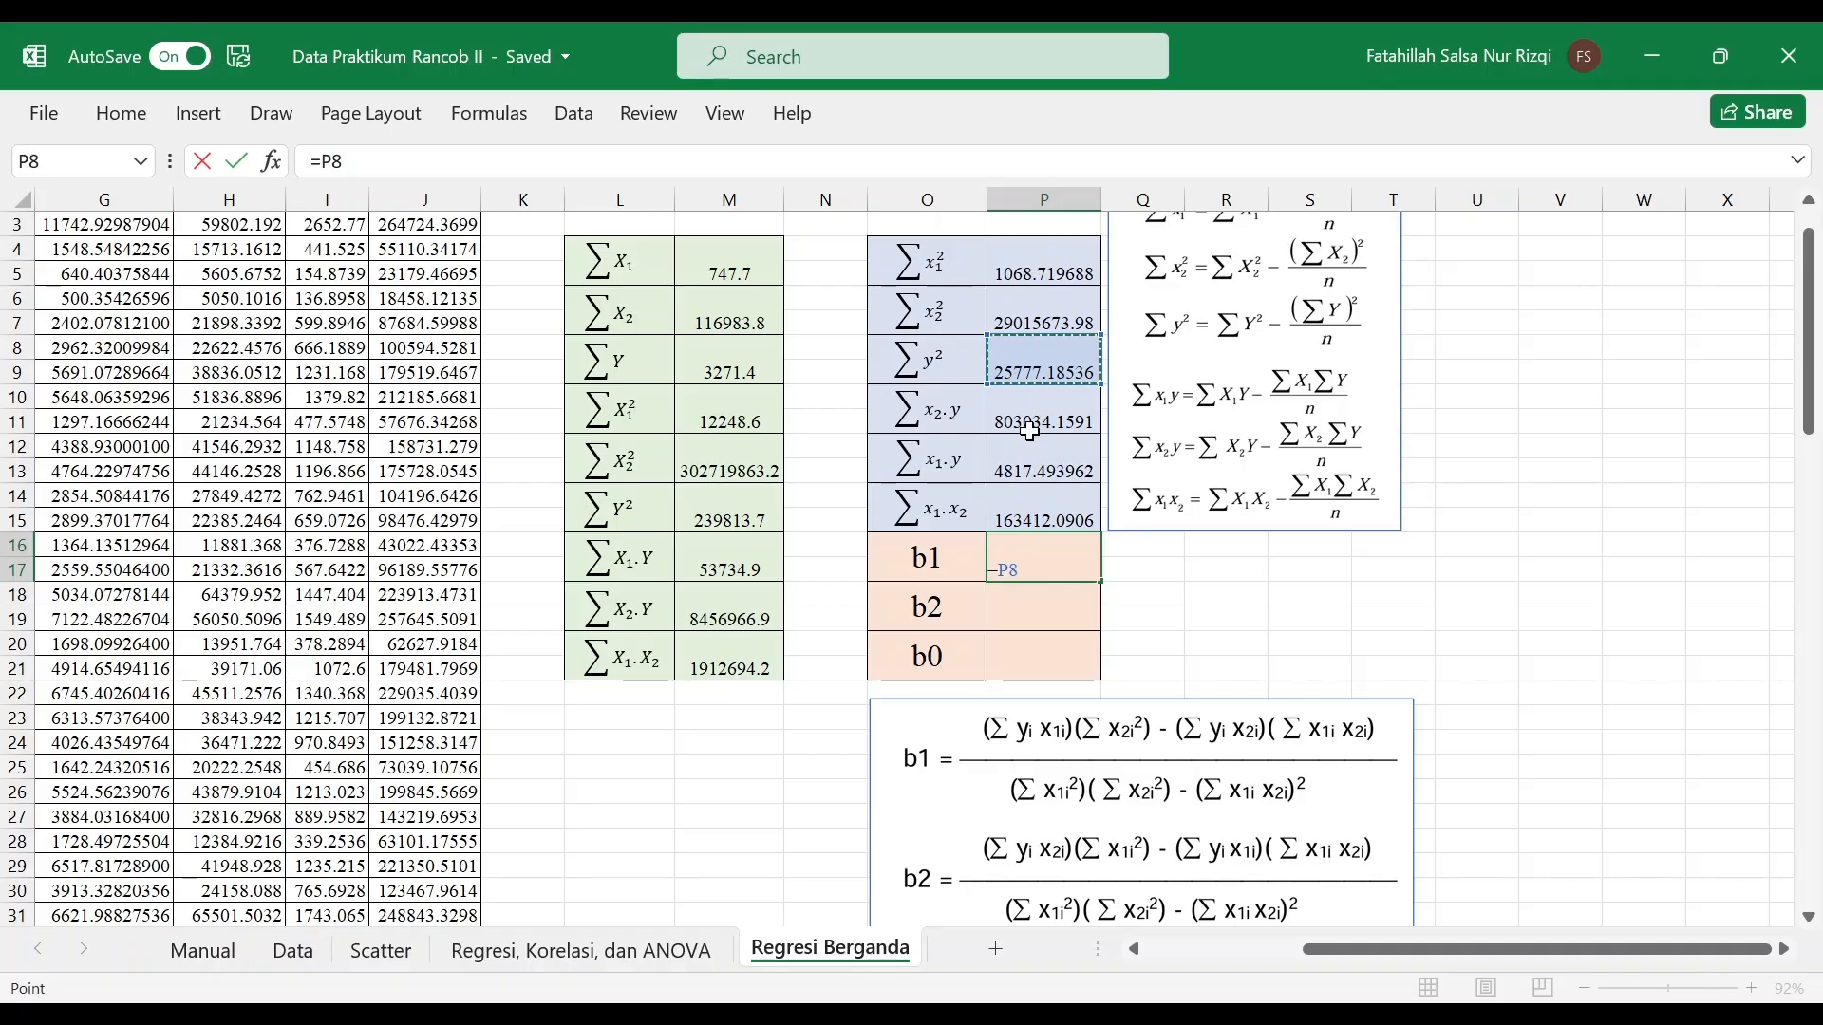
pyautogui.click(1040, 461)
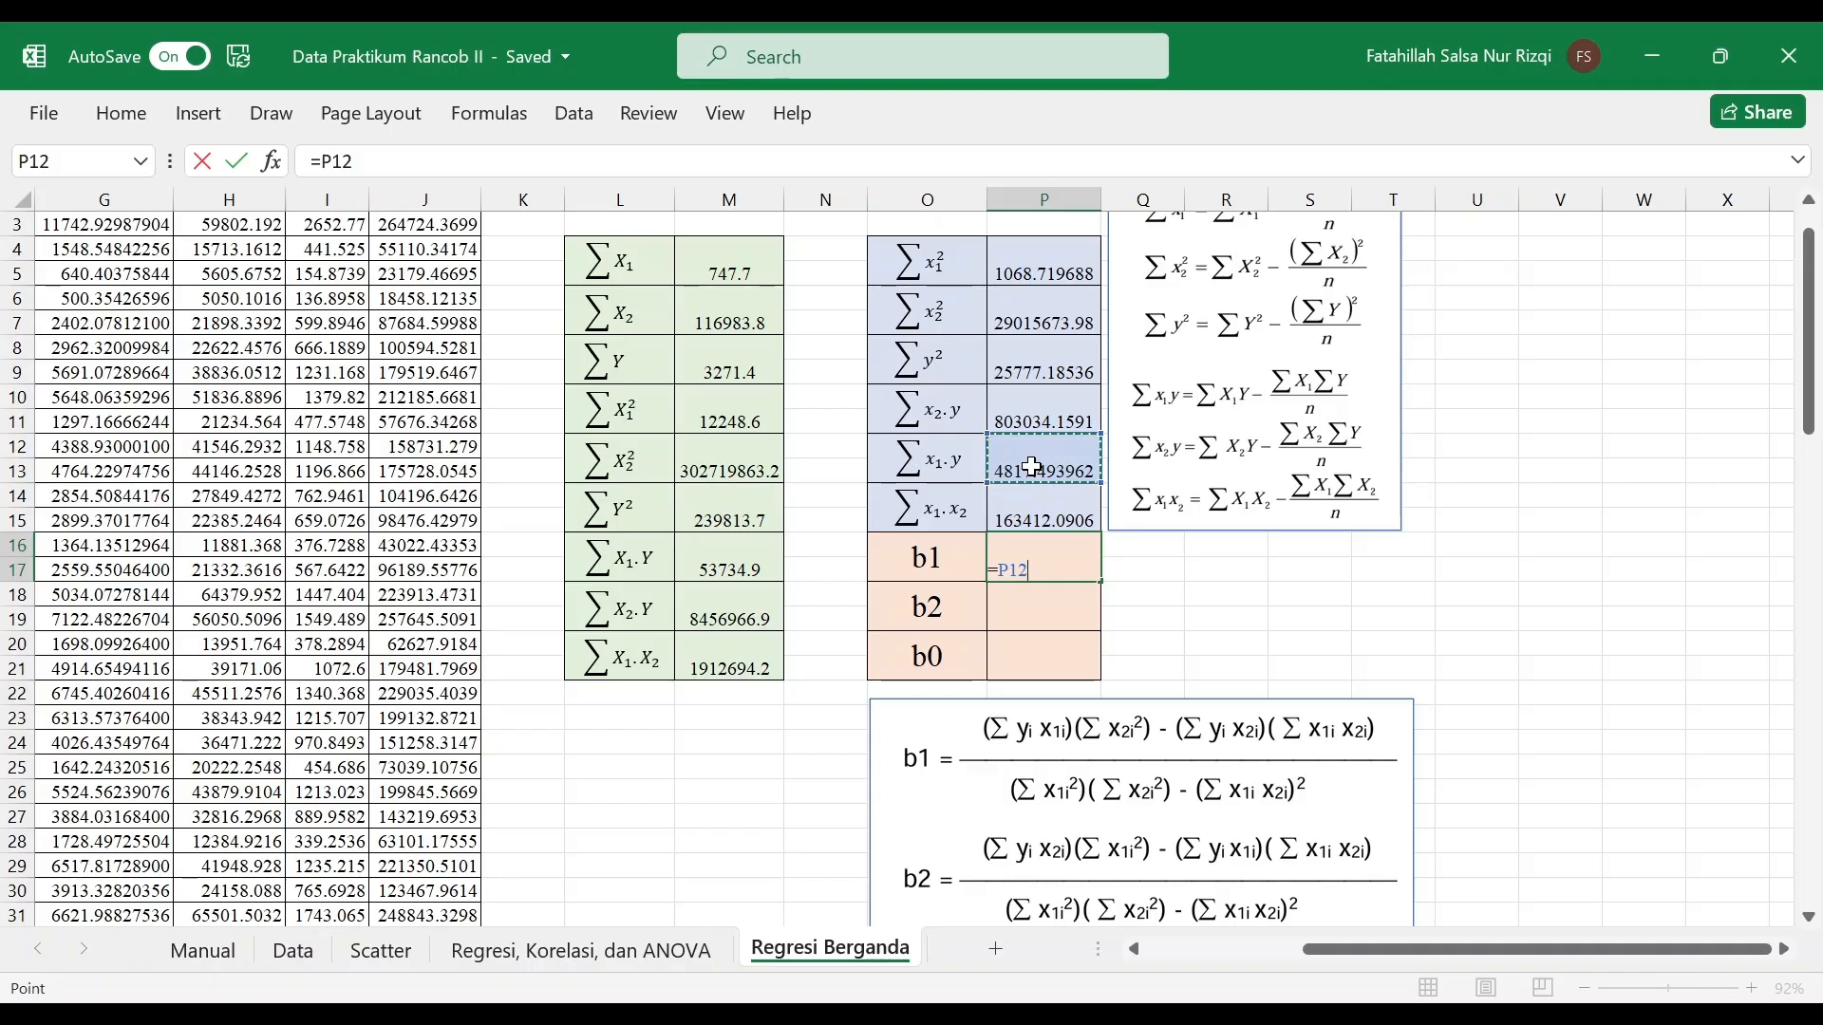
pyautogui.click(1001, 570)
pyautogui.write('(')
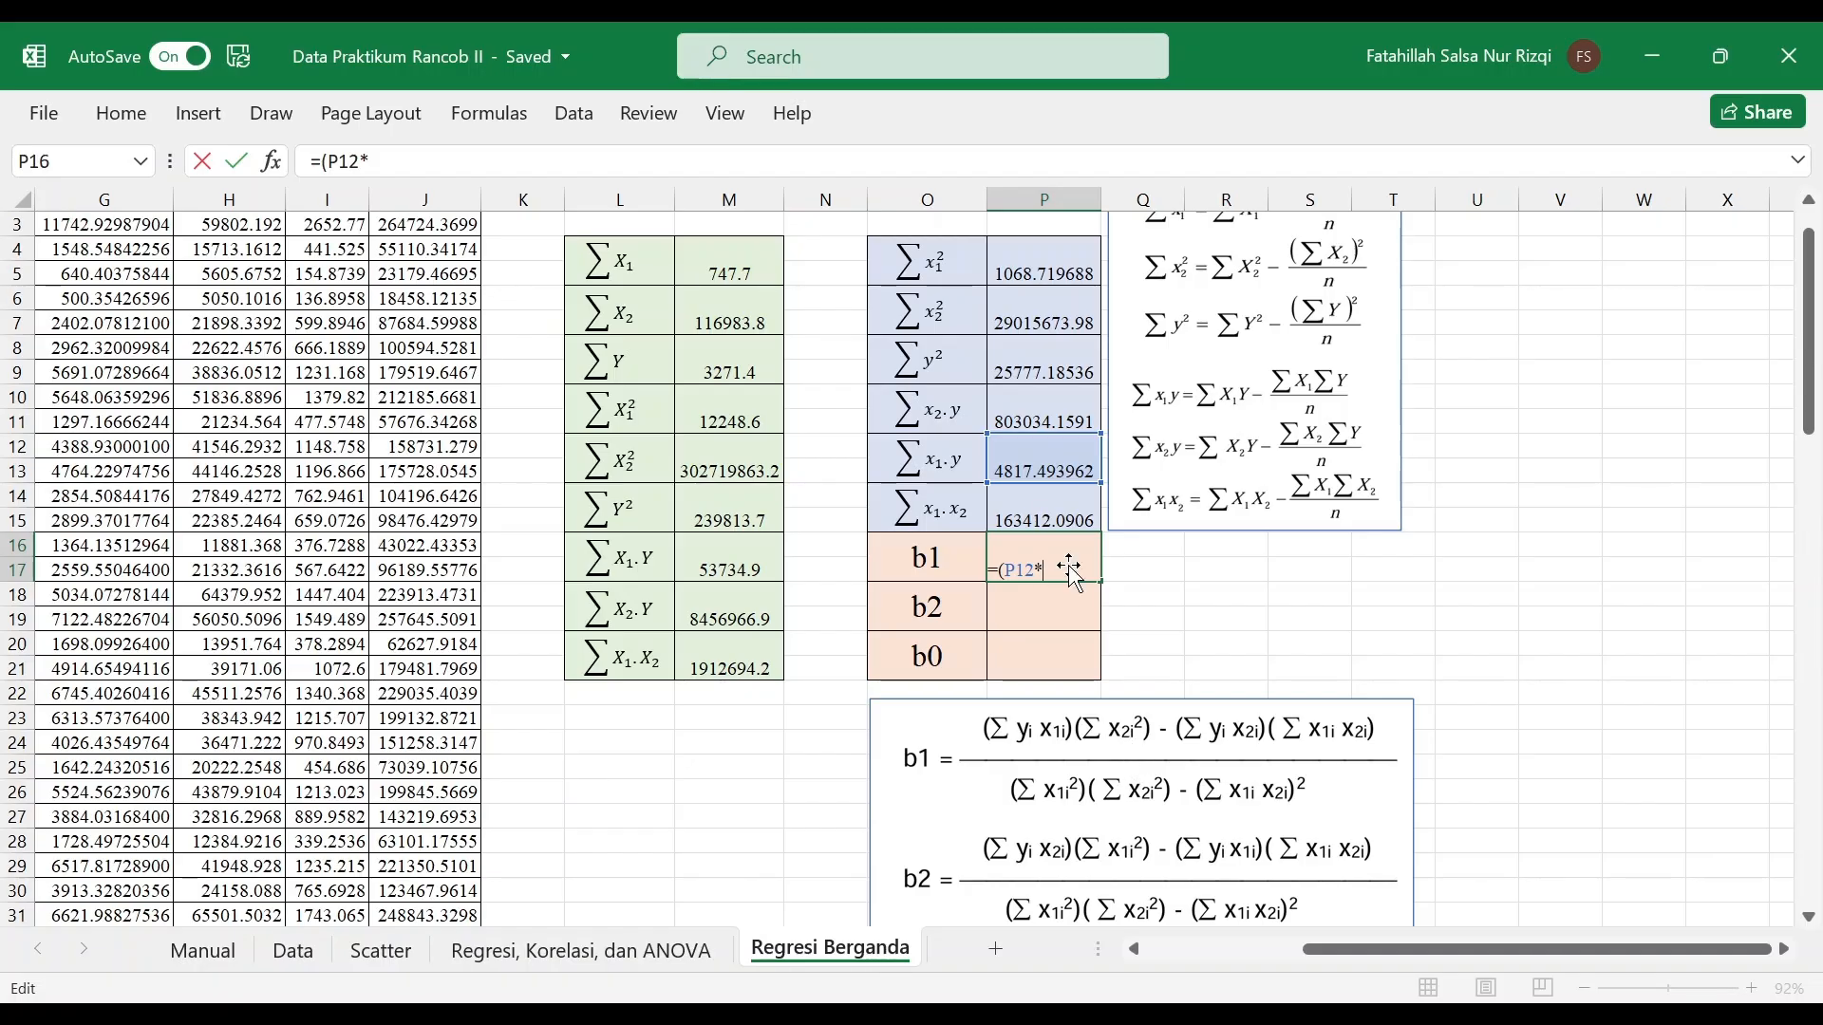
pyautogui.click(1033, 305)
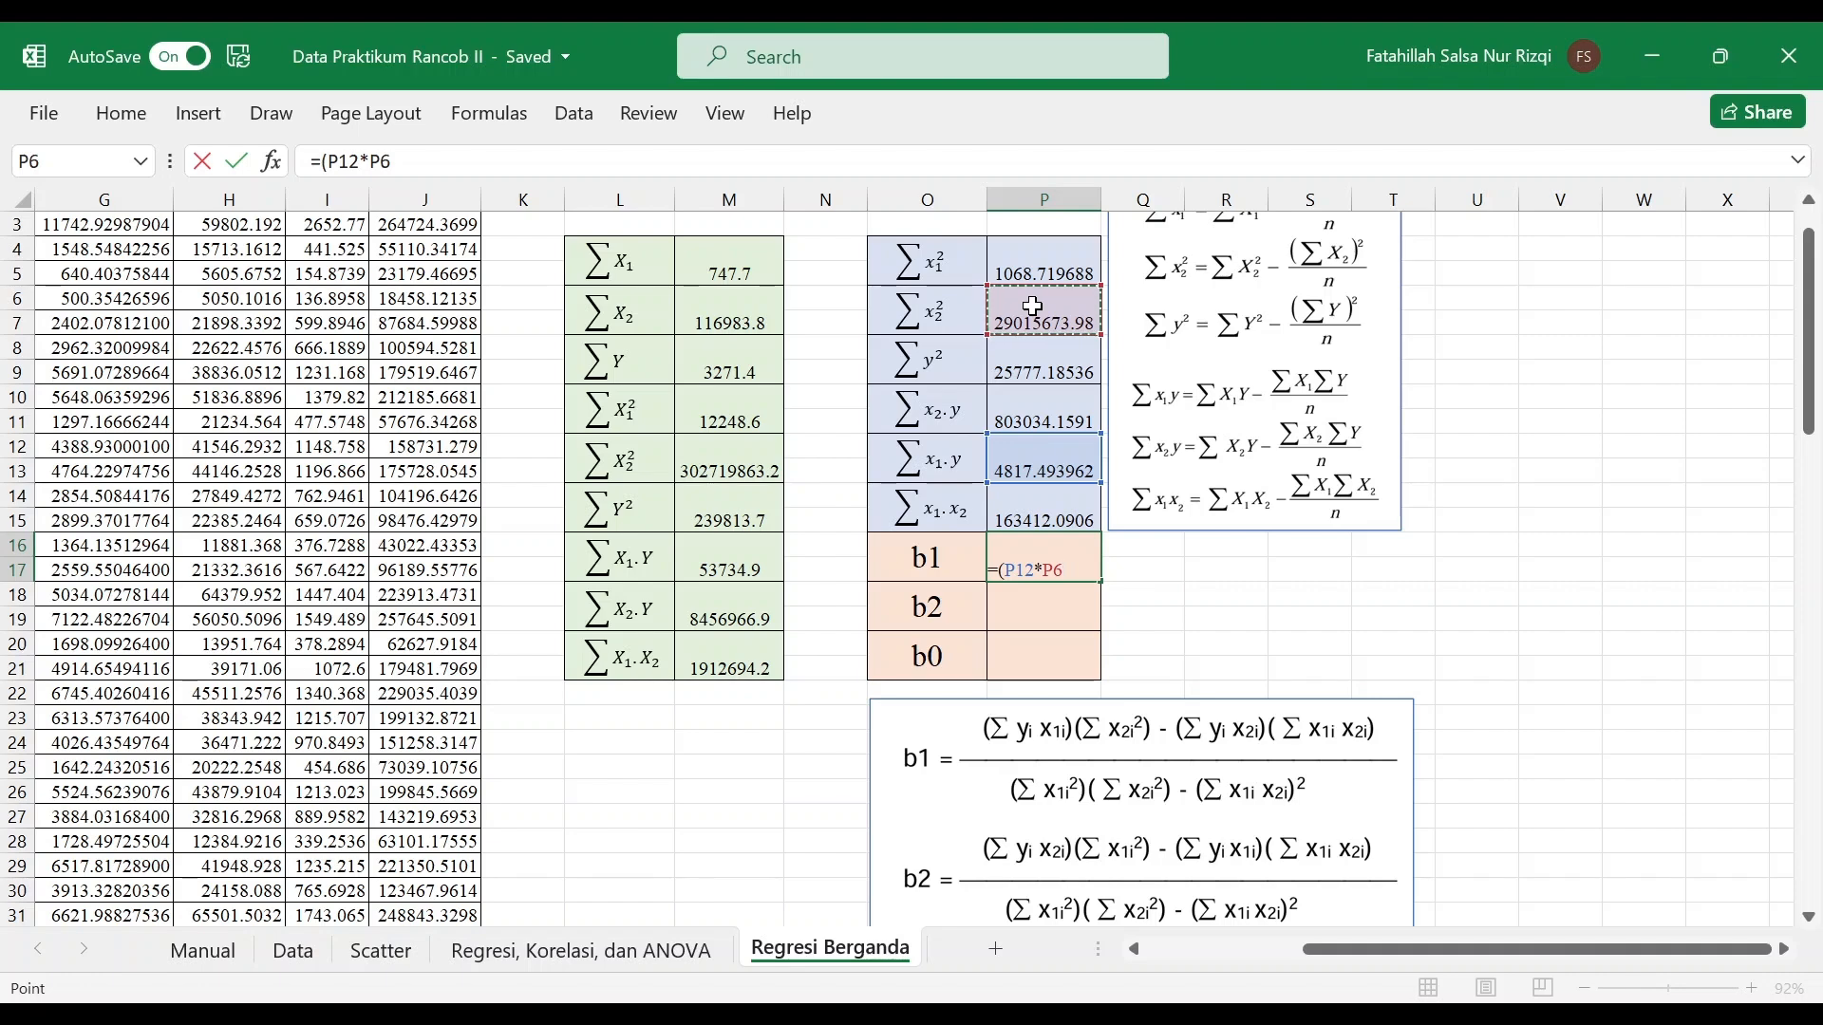
# Complete the numerator of the b1 formula by subtracting P10*P14 and closing the parenthesis
pyautogui.write('-')
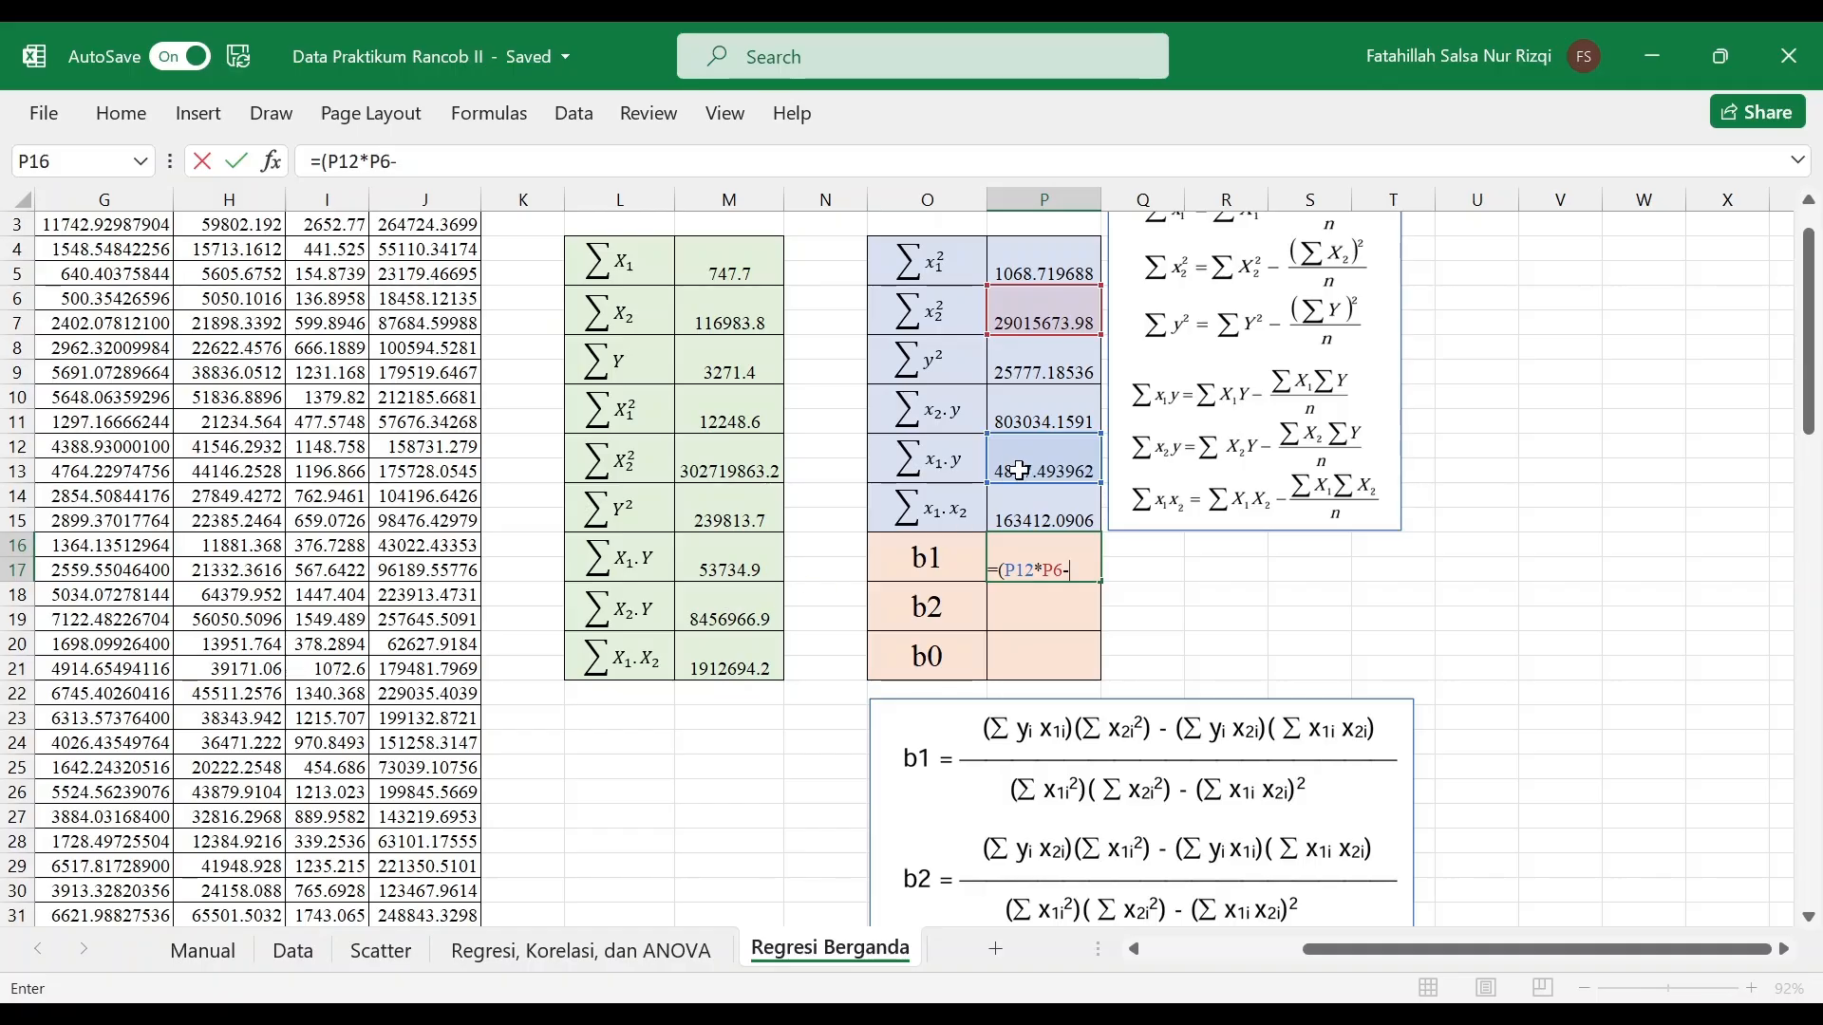
pyautogui.click(1008, 415)
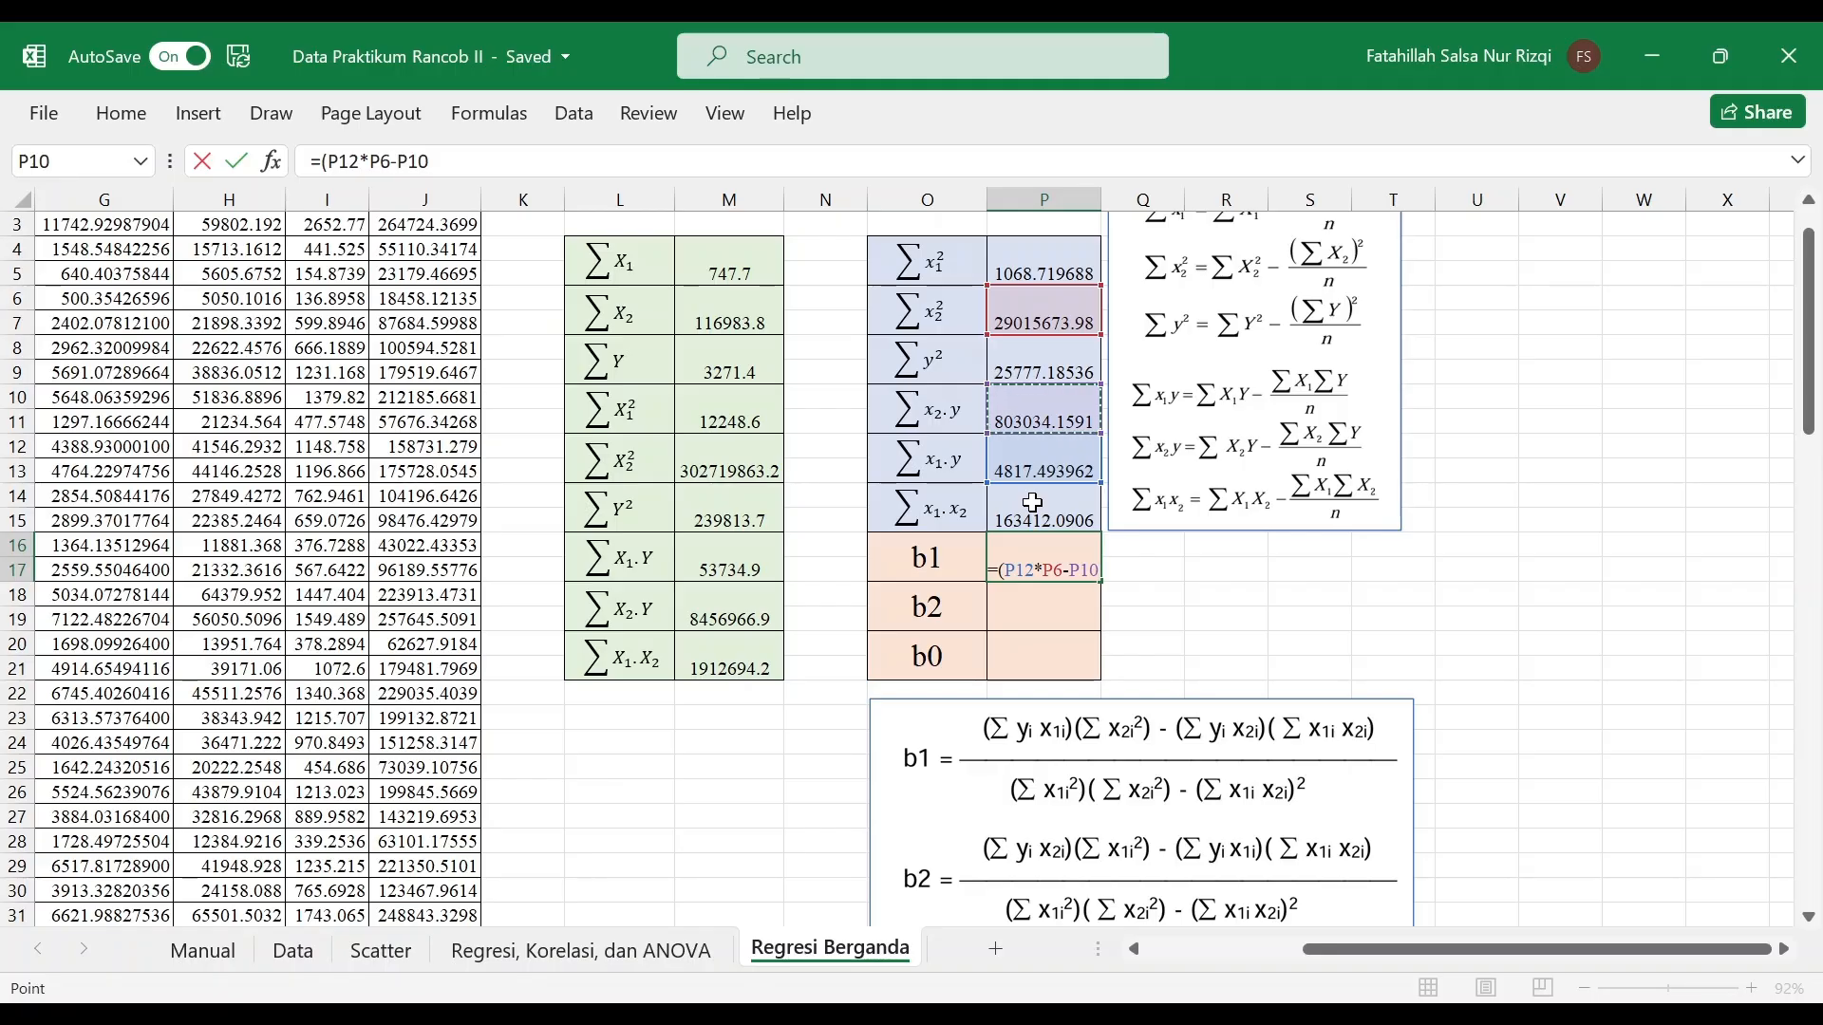
pyautogui.write('*')
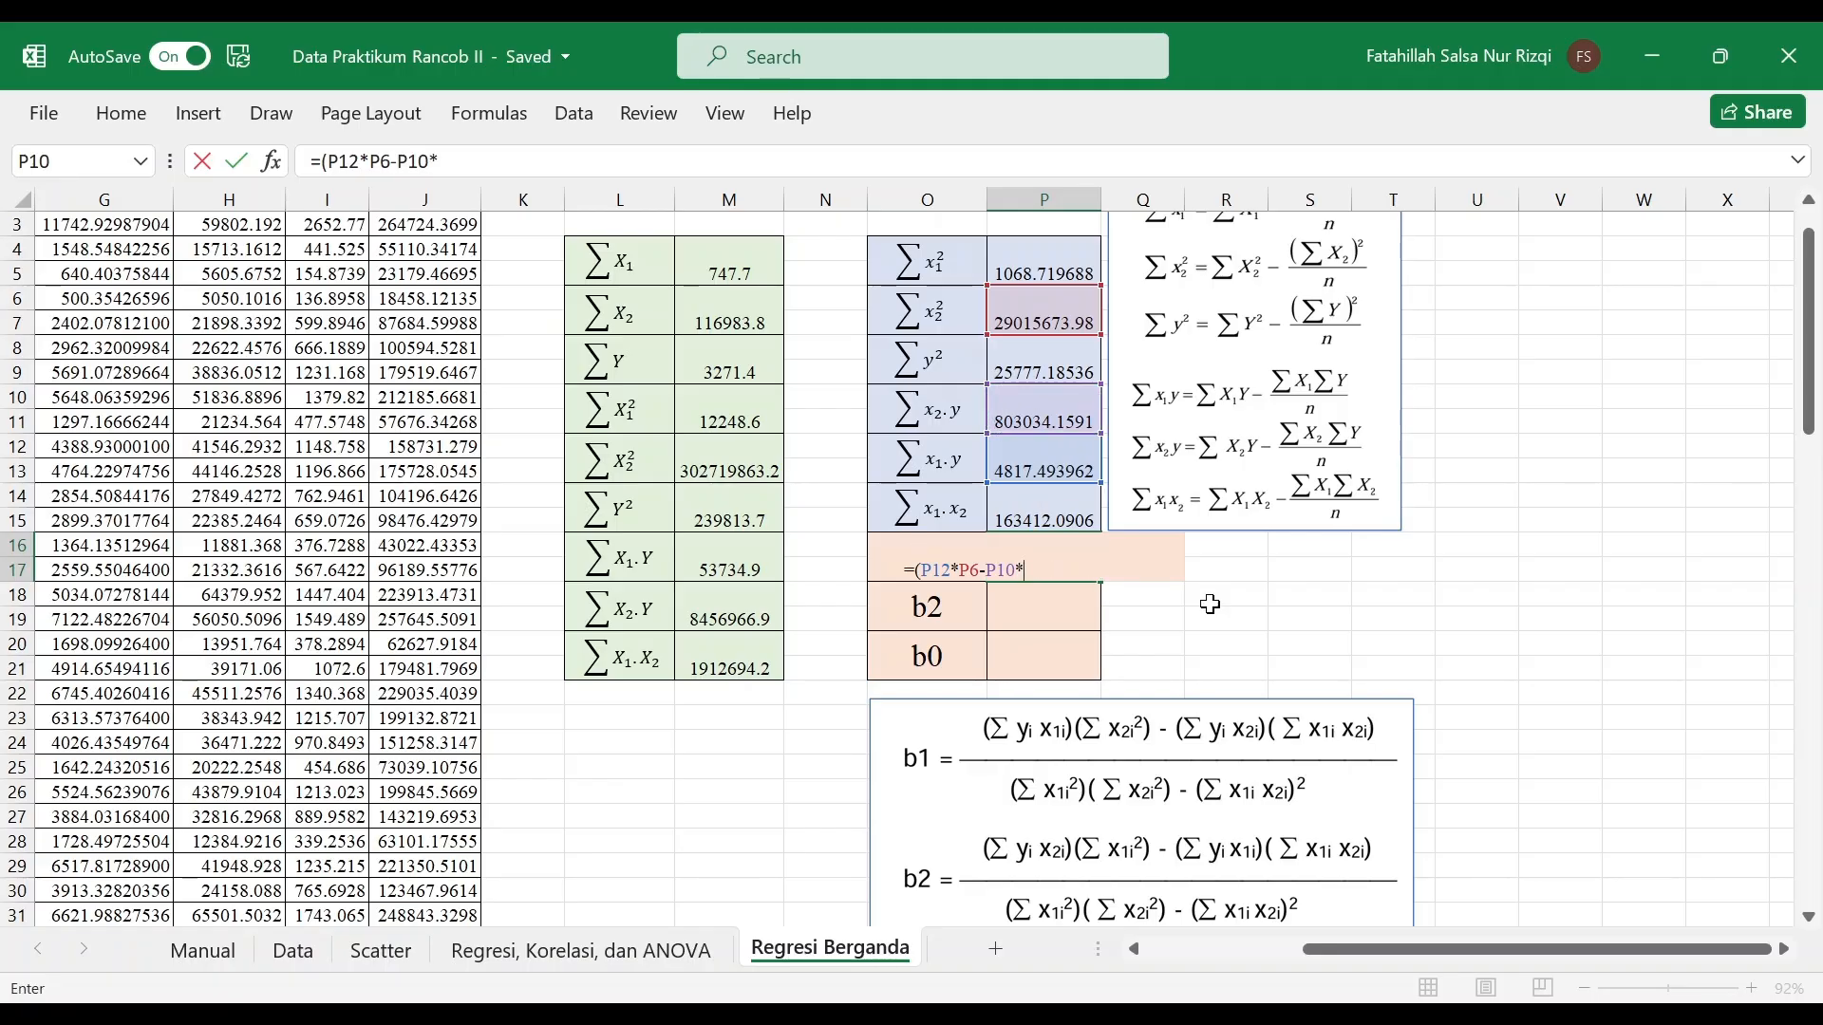
pyautogui.click(1038, 520)
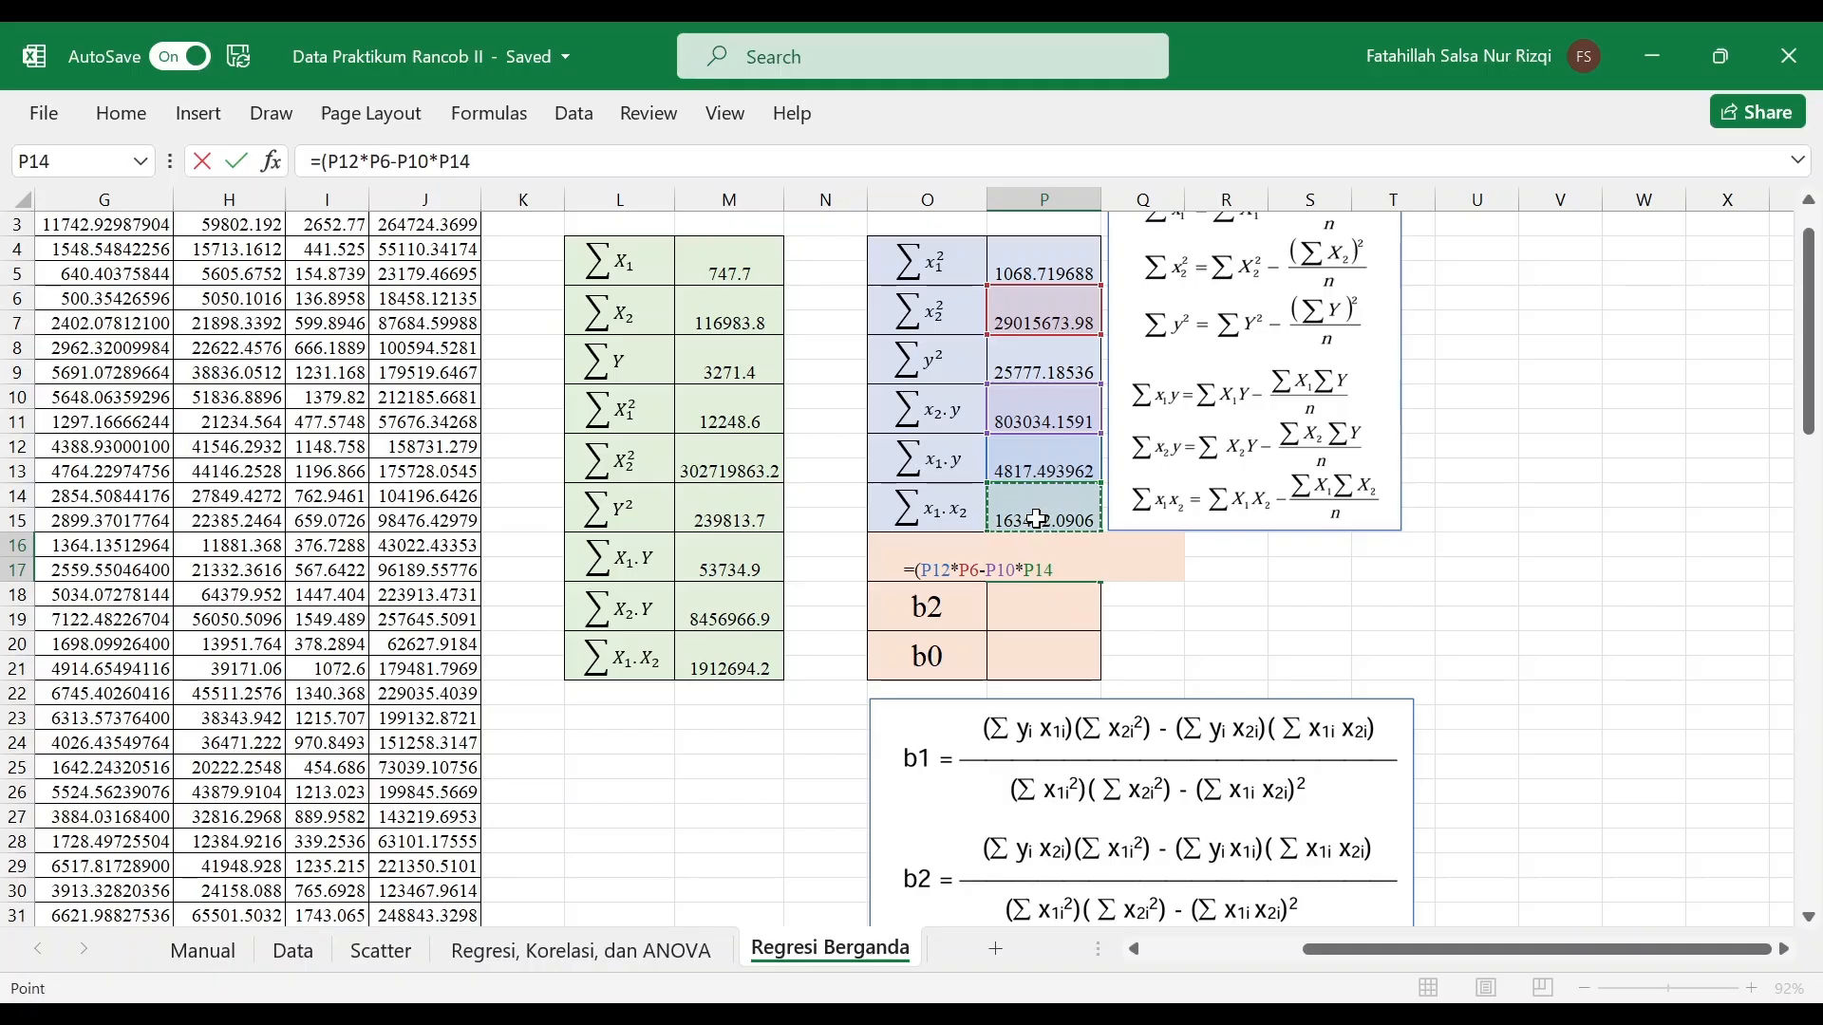
pyautogui.write(')')
# Divide the b1 numerator by a parenthesised denominator that starts with P4*P6
pyautogui.write('/(')
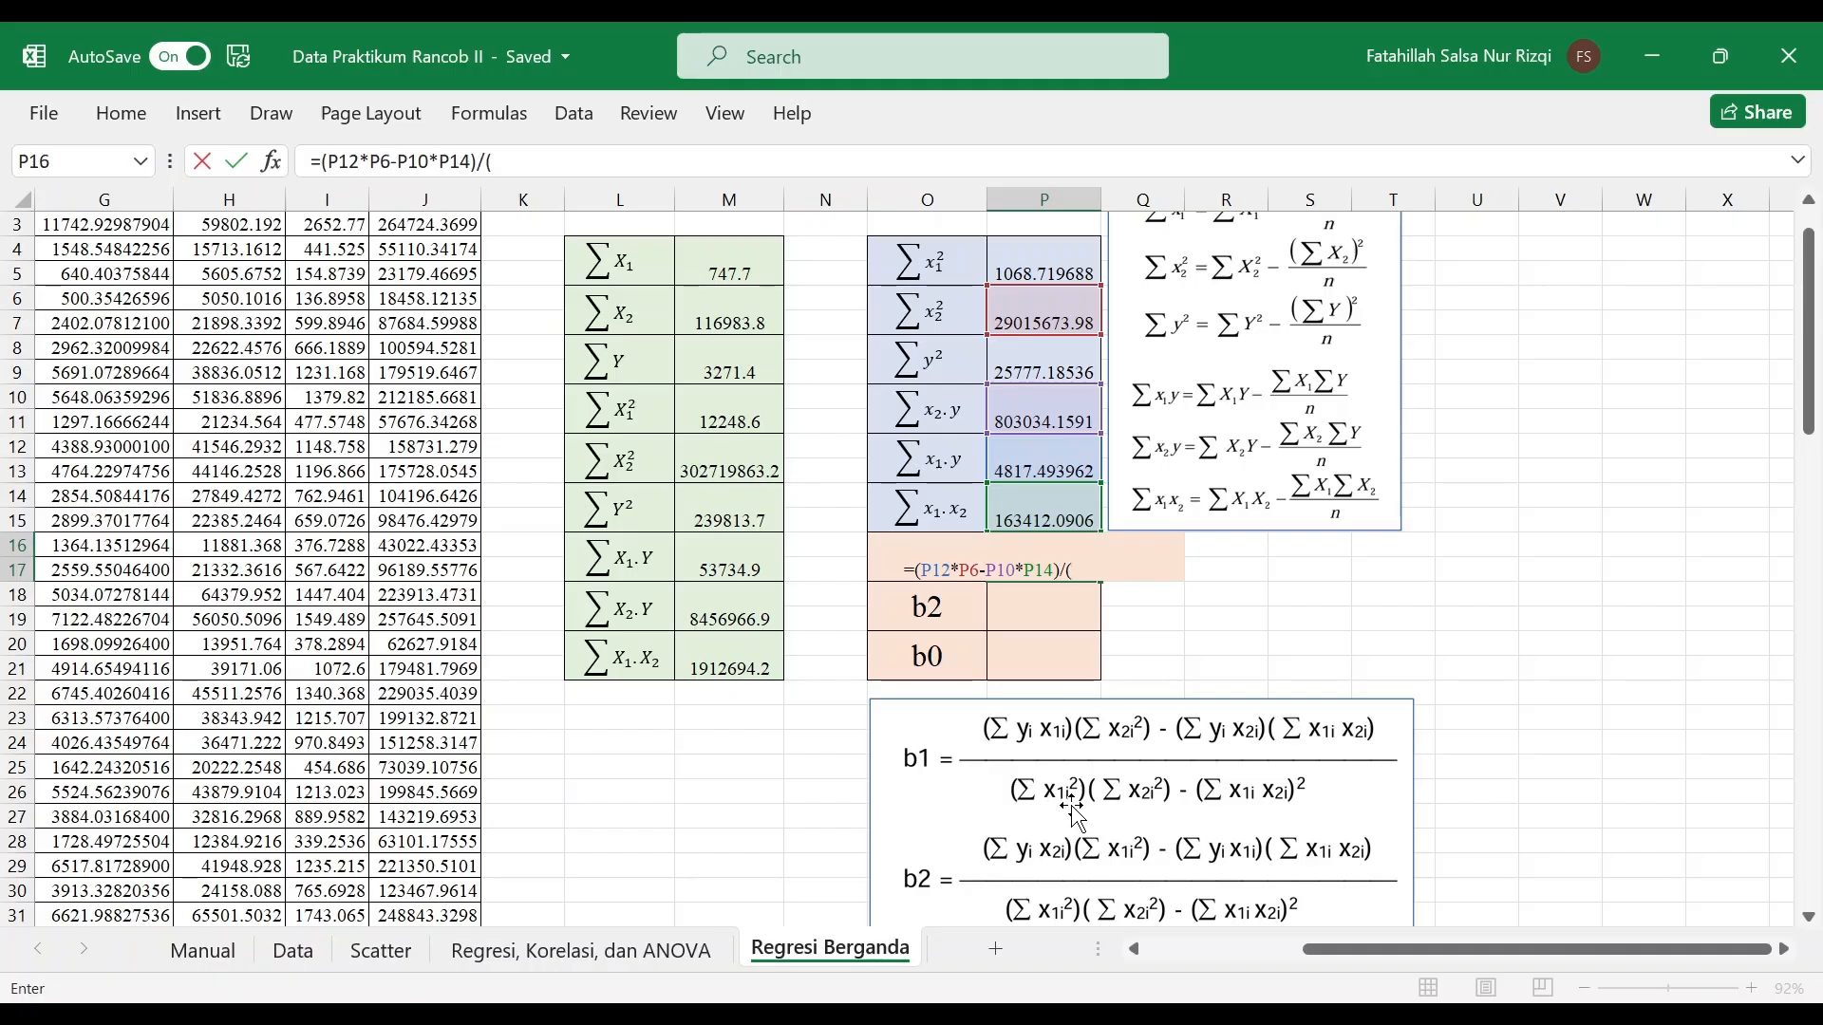
pyautogui.click(1027, 271)
pyautogui.click(1036, 270)
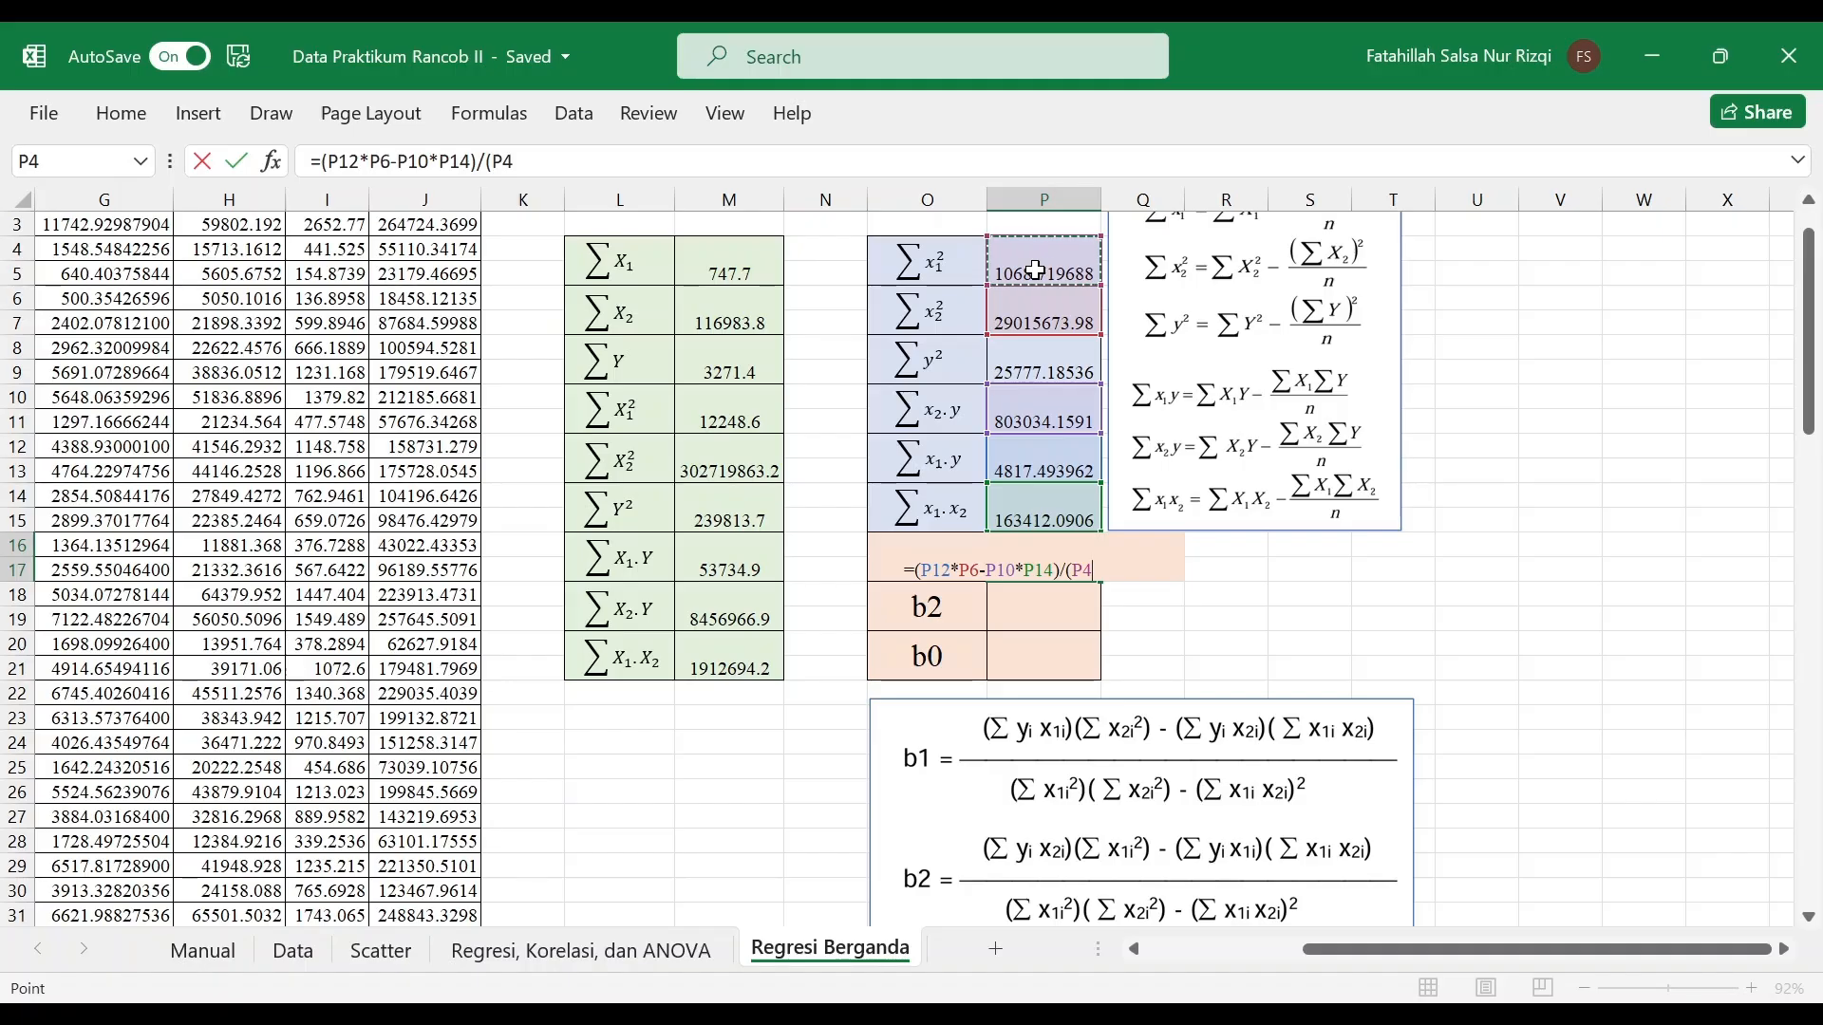
pyautogui.write('*')
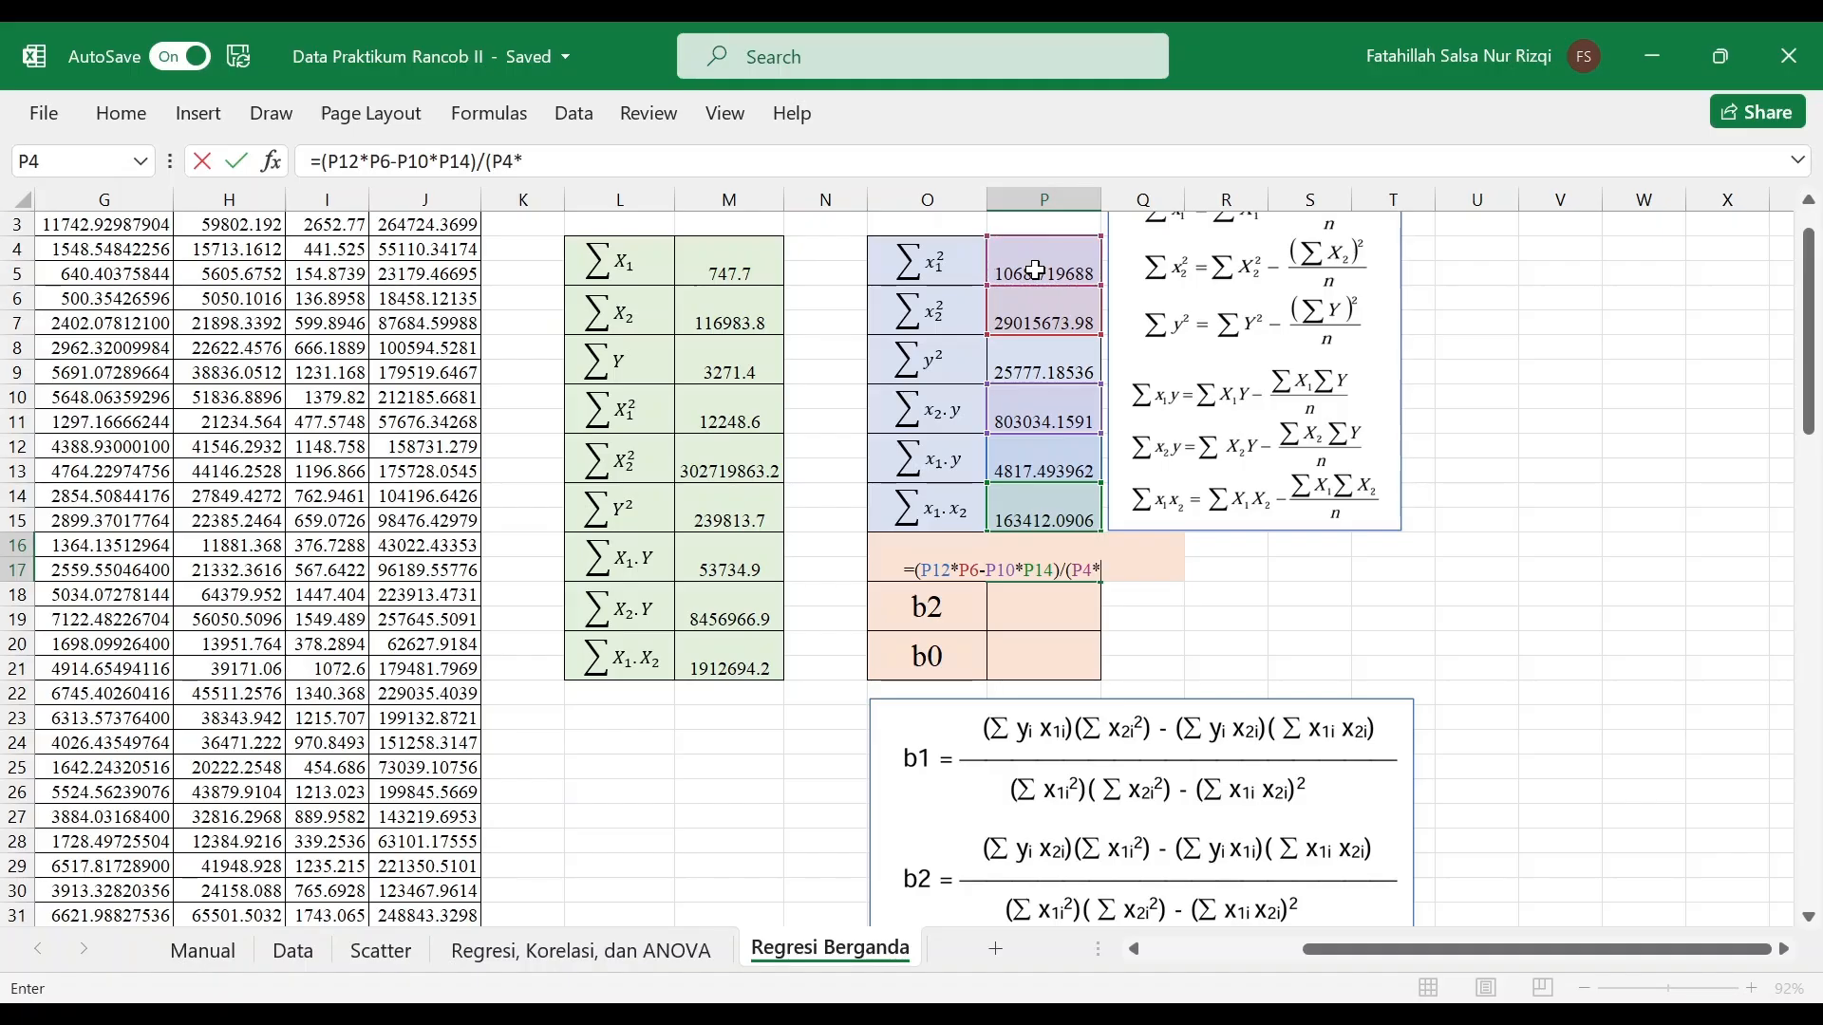
pyautogui.click(1036, 321)
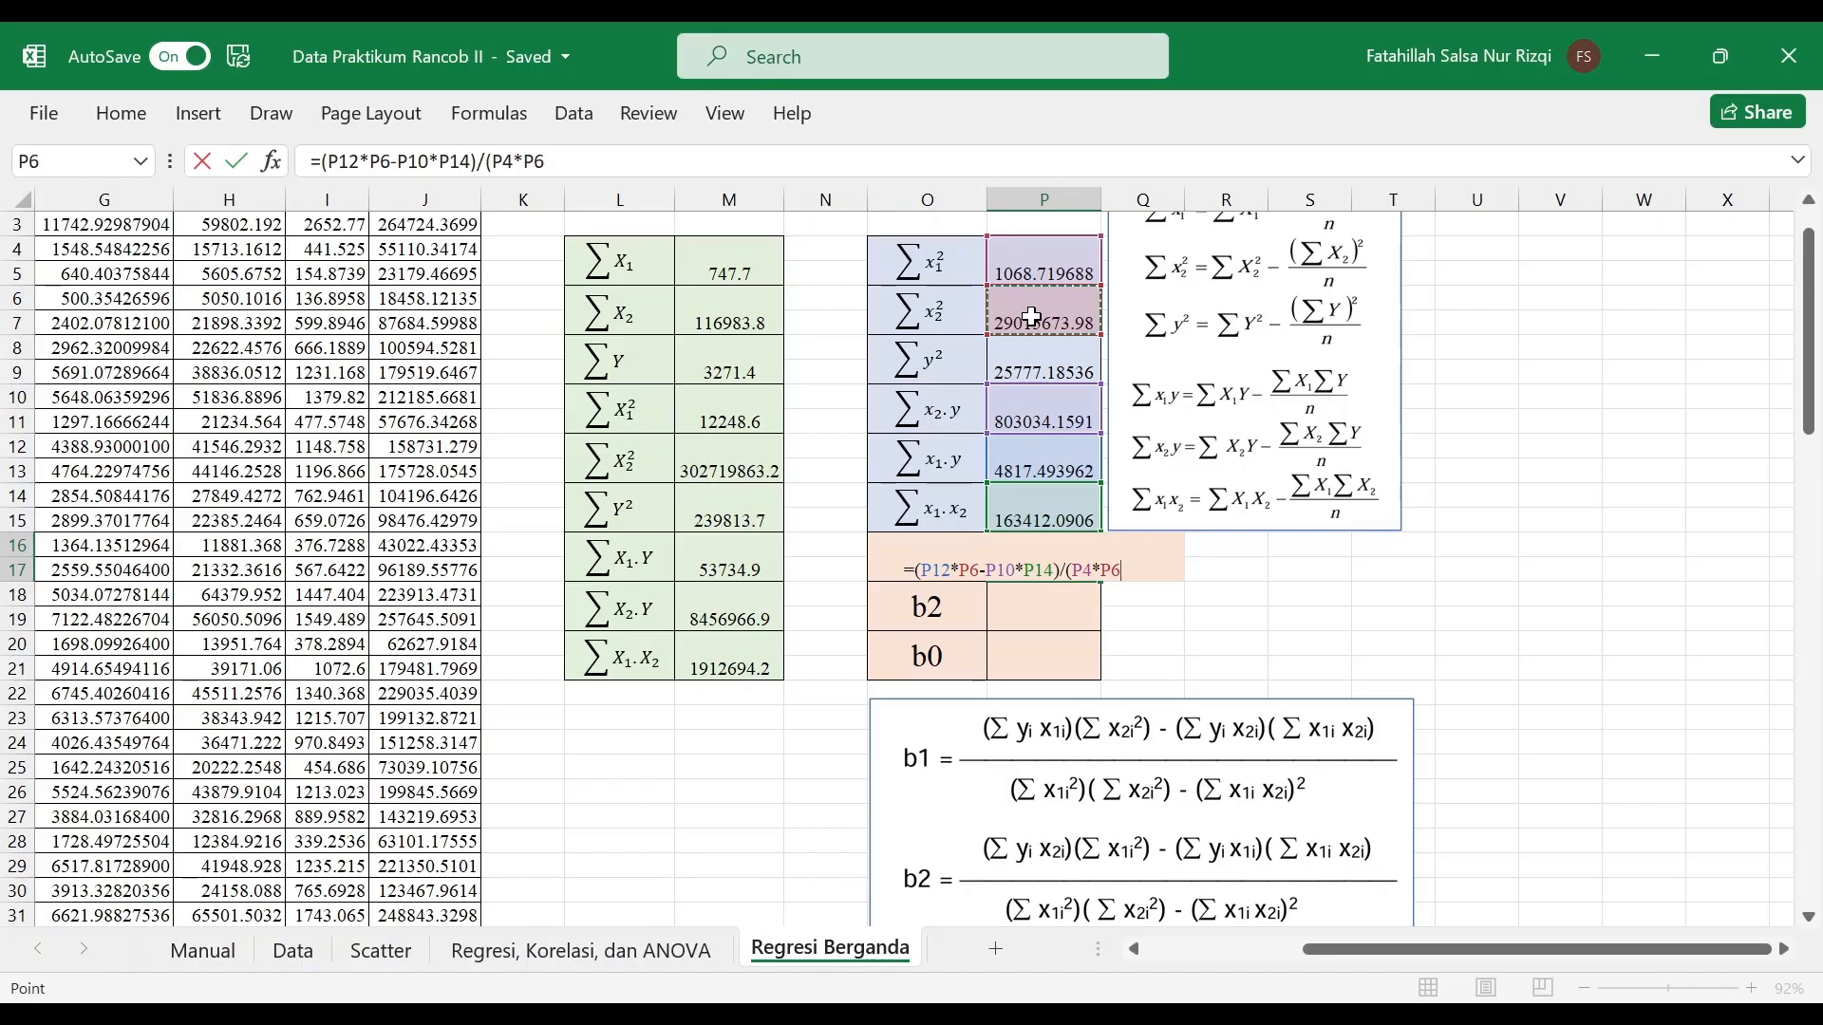
# Subtract P14^2 in the b1 denominator, close the parenthesis, and enter the formula after copying its full text
pyautogui.write('-')
pyautogui.click(1046, 260)
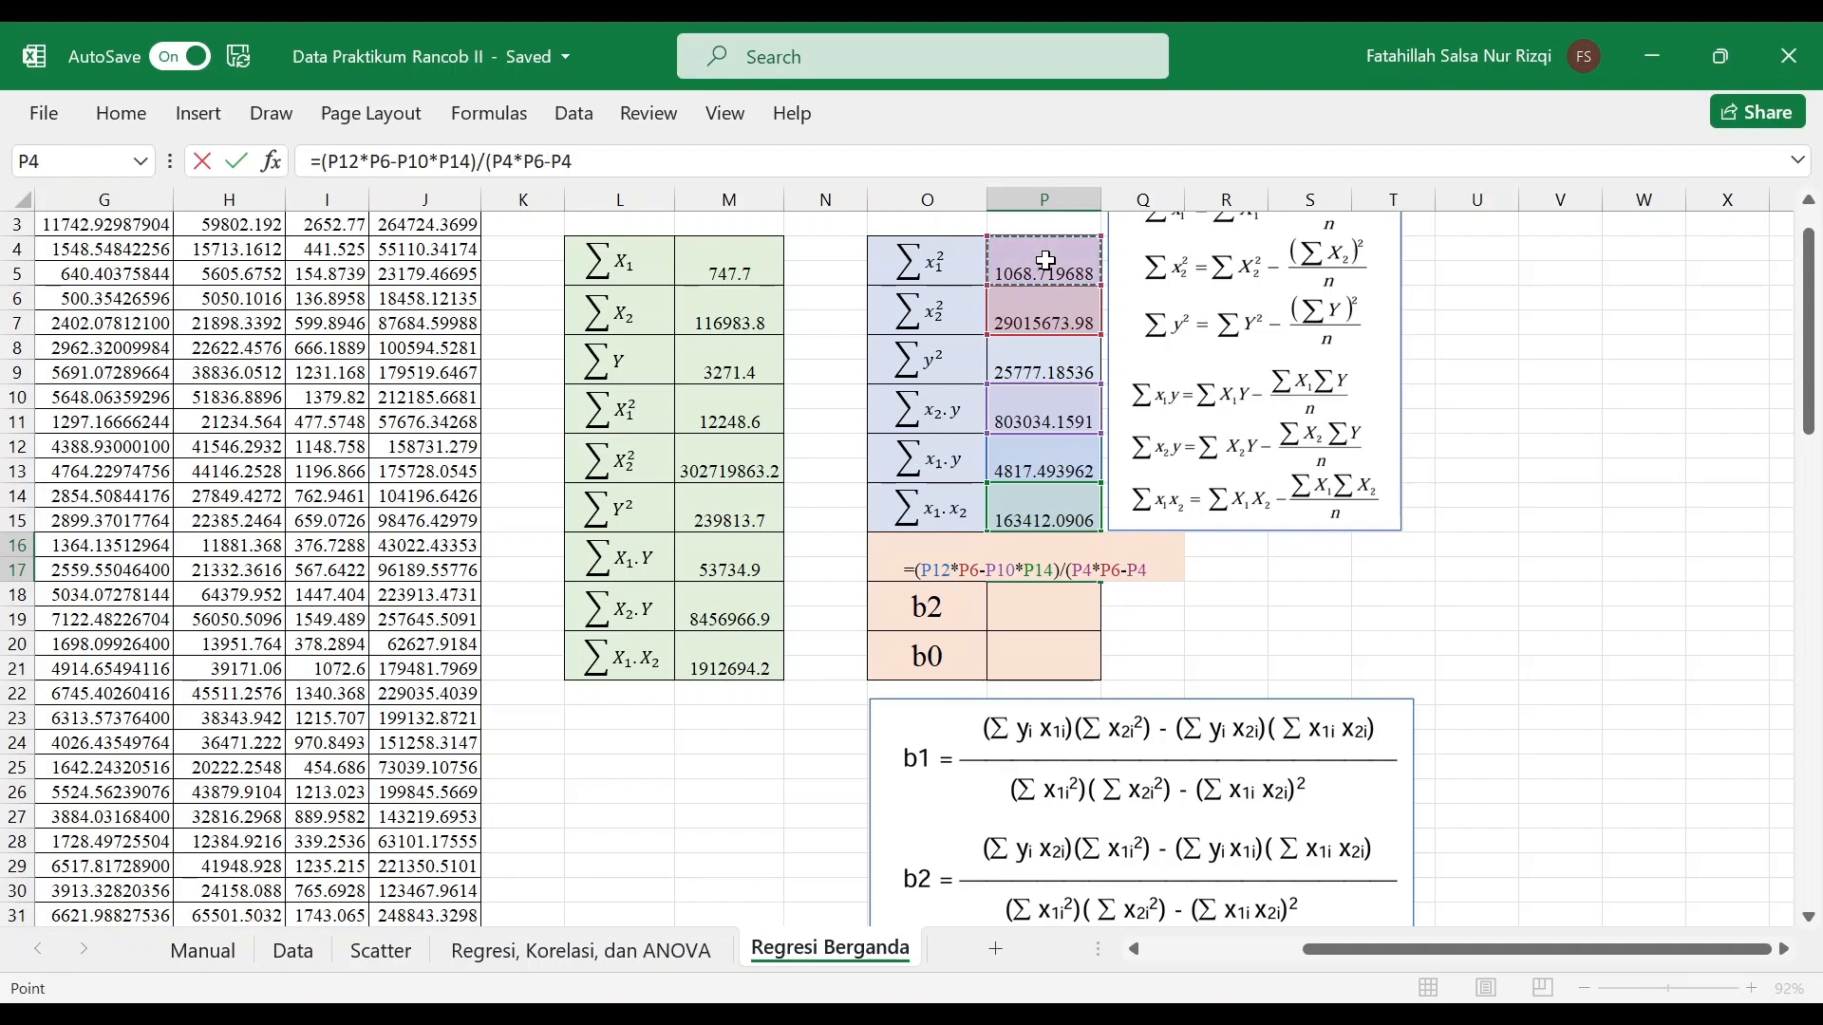
pyautogui.press('BackSpace')
pyautogui.press('BackSpace')
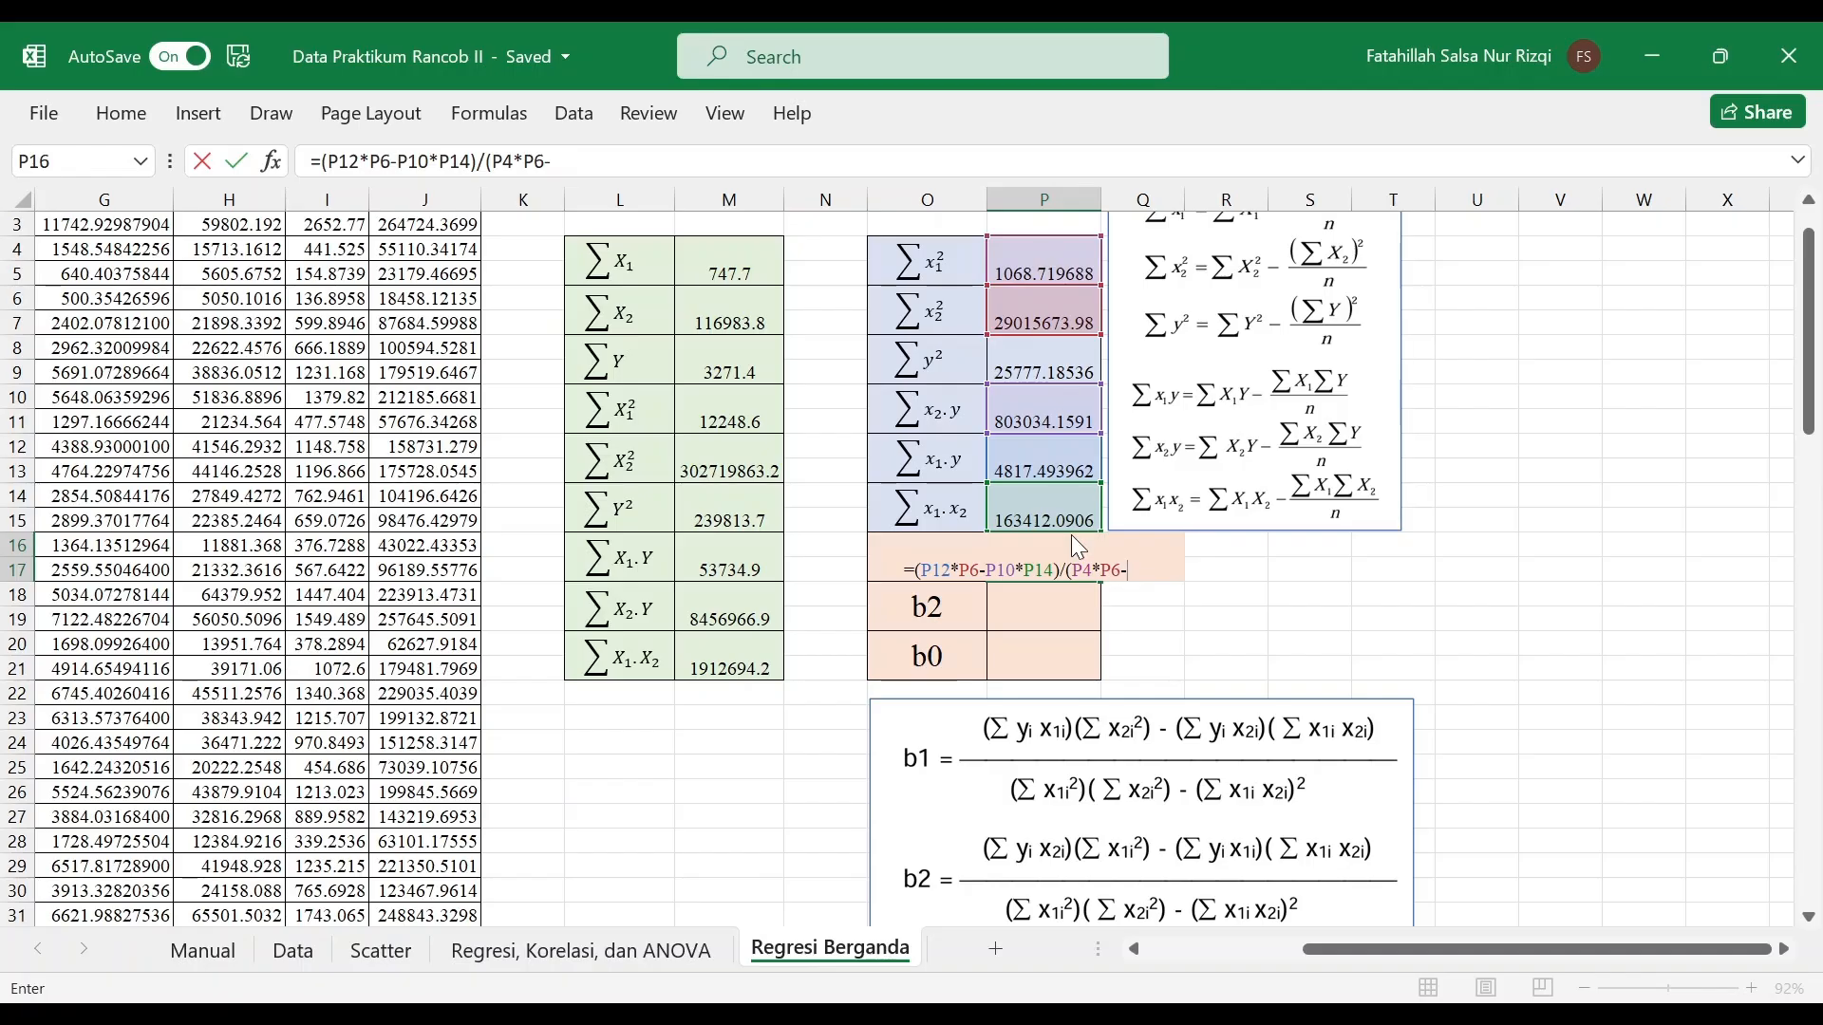
pyautogui.click(1033, 511)
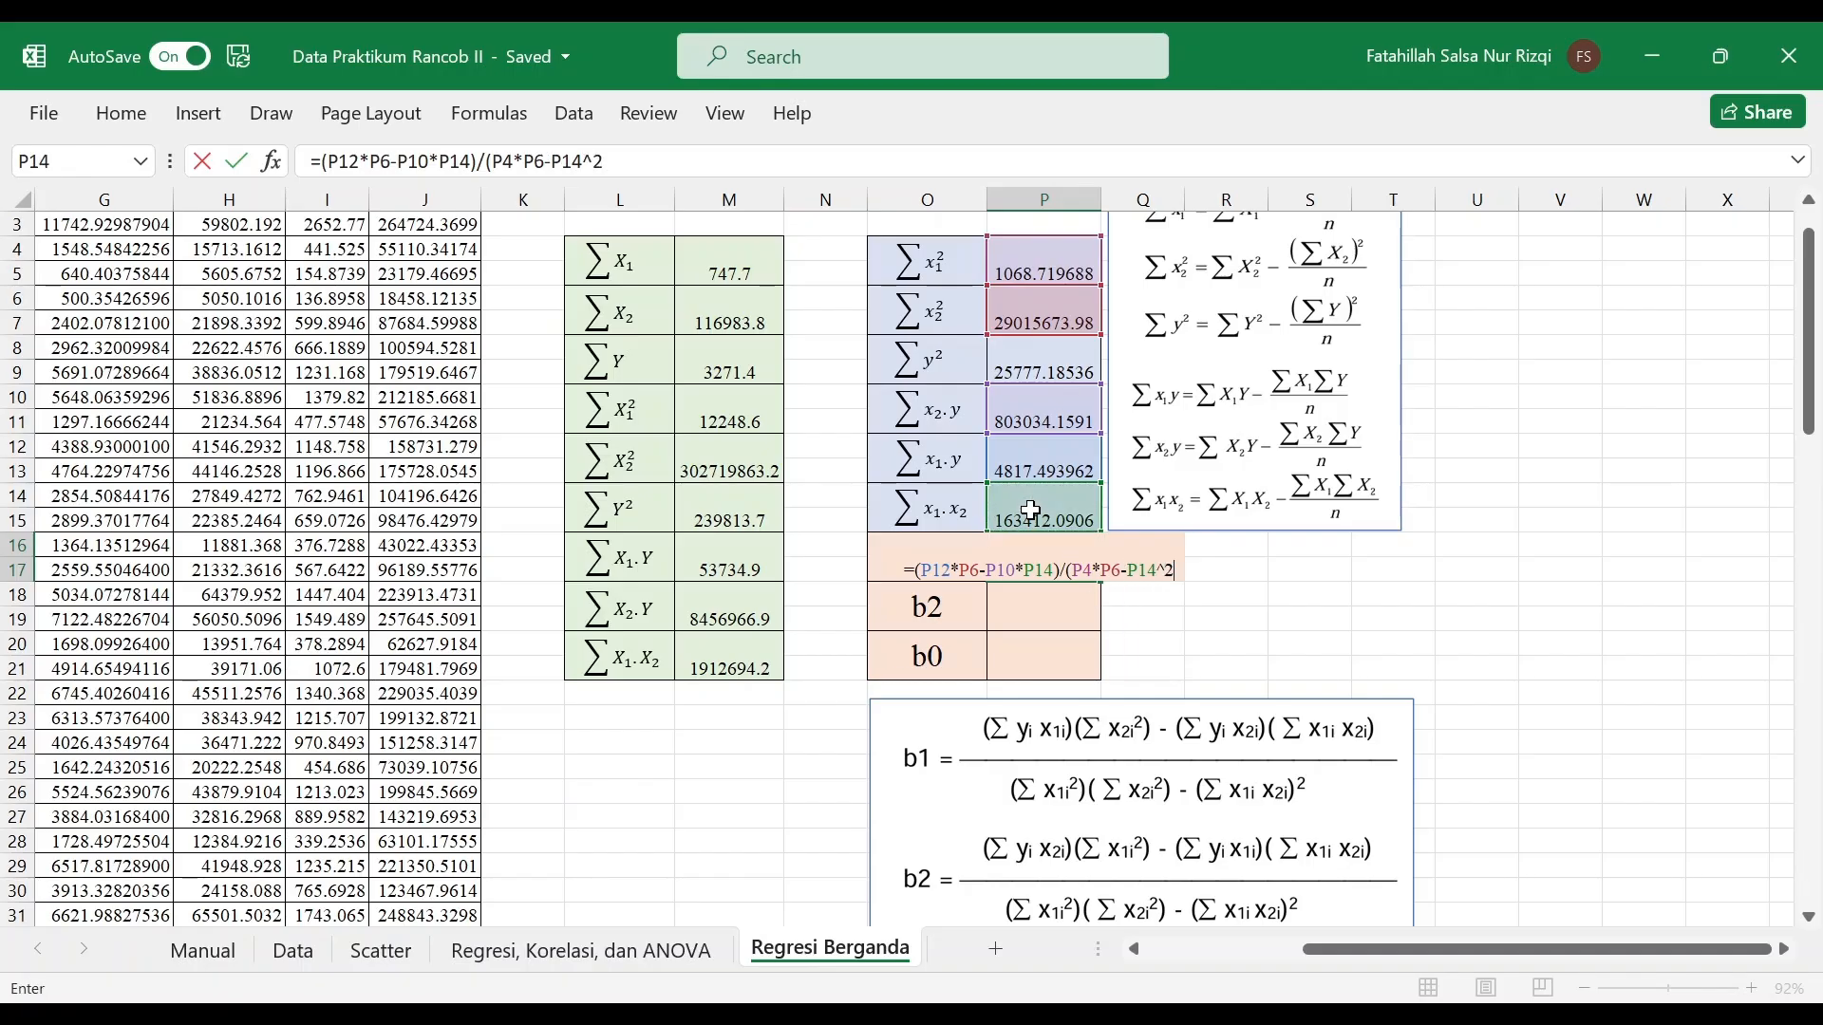
pyautogui.write('^2)')
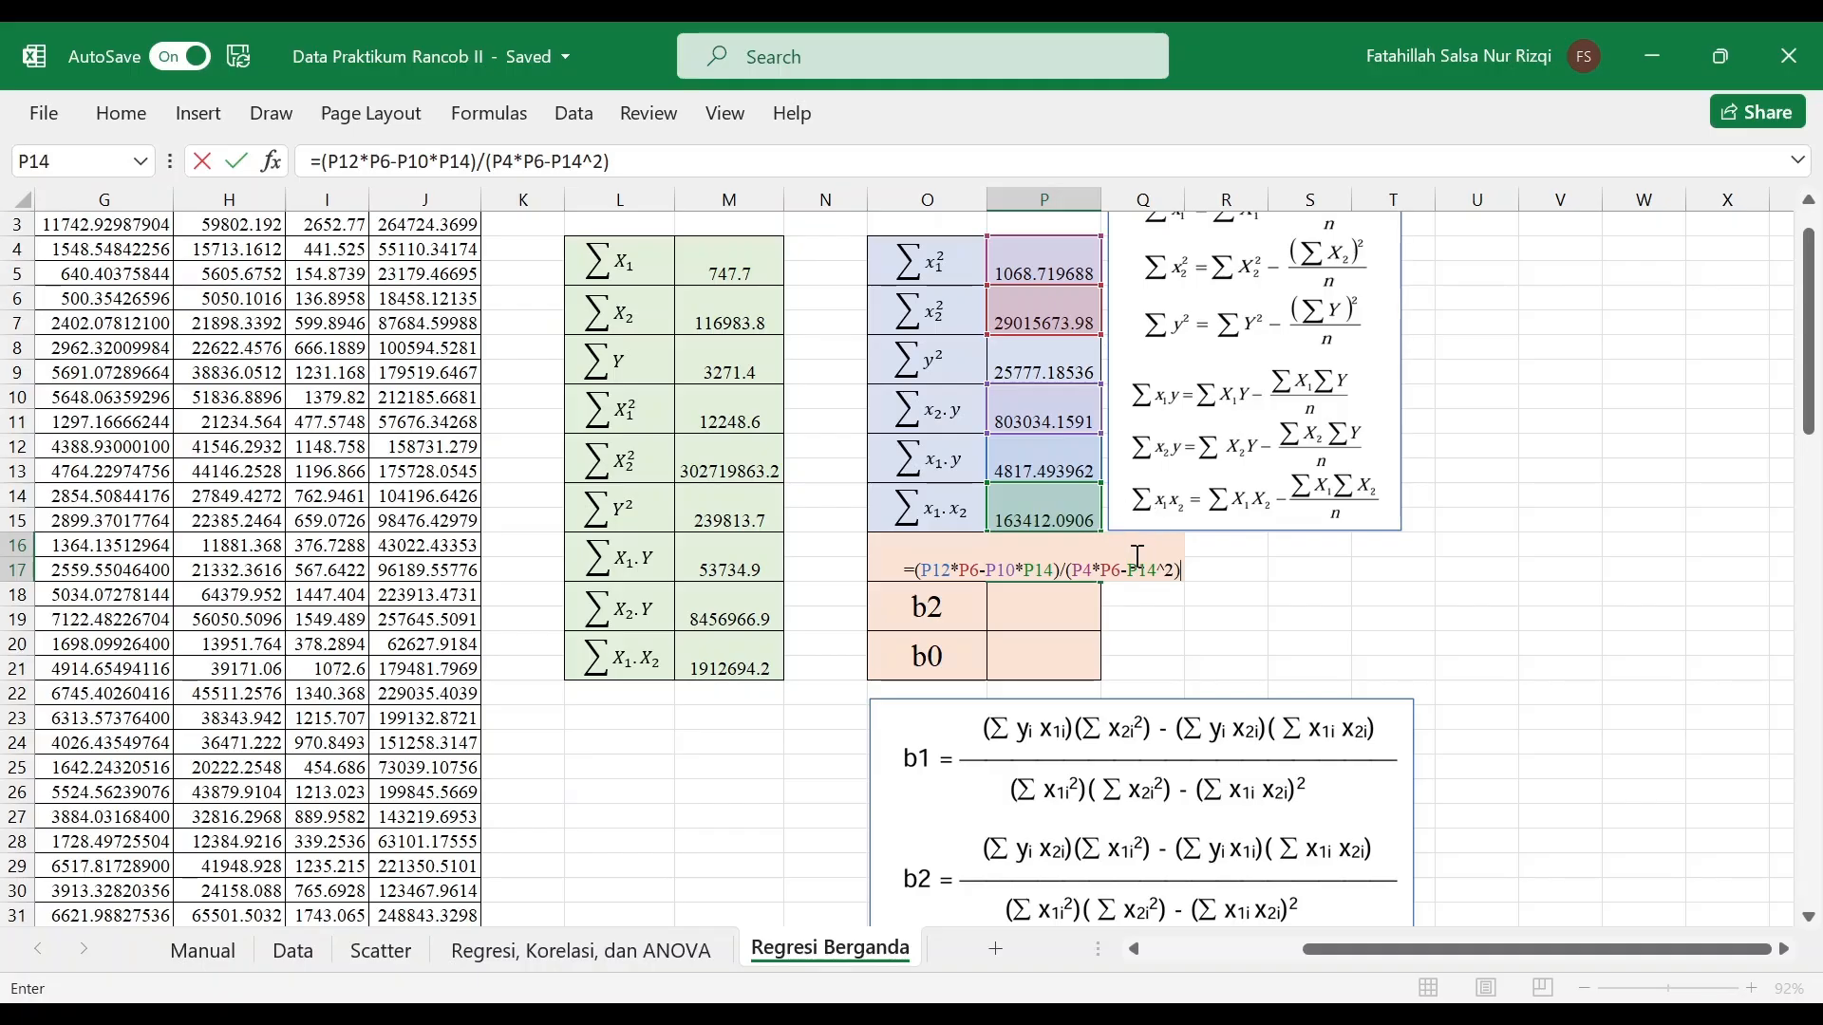
pyautogui.hotkey('ctrl', 'a')
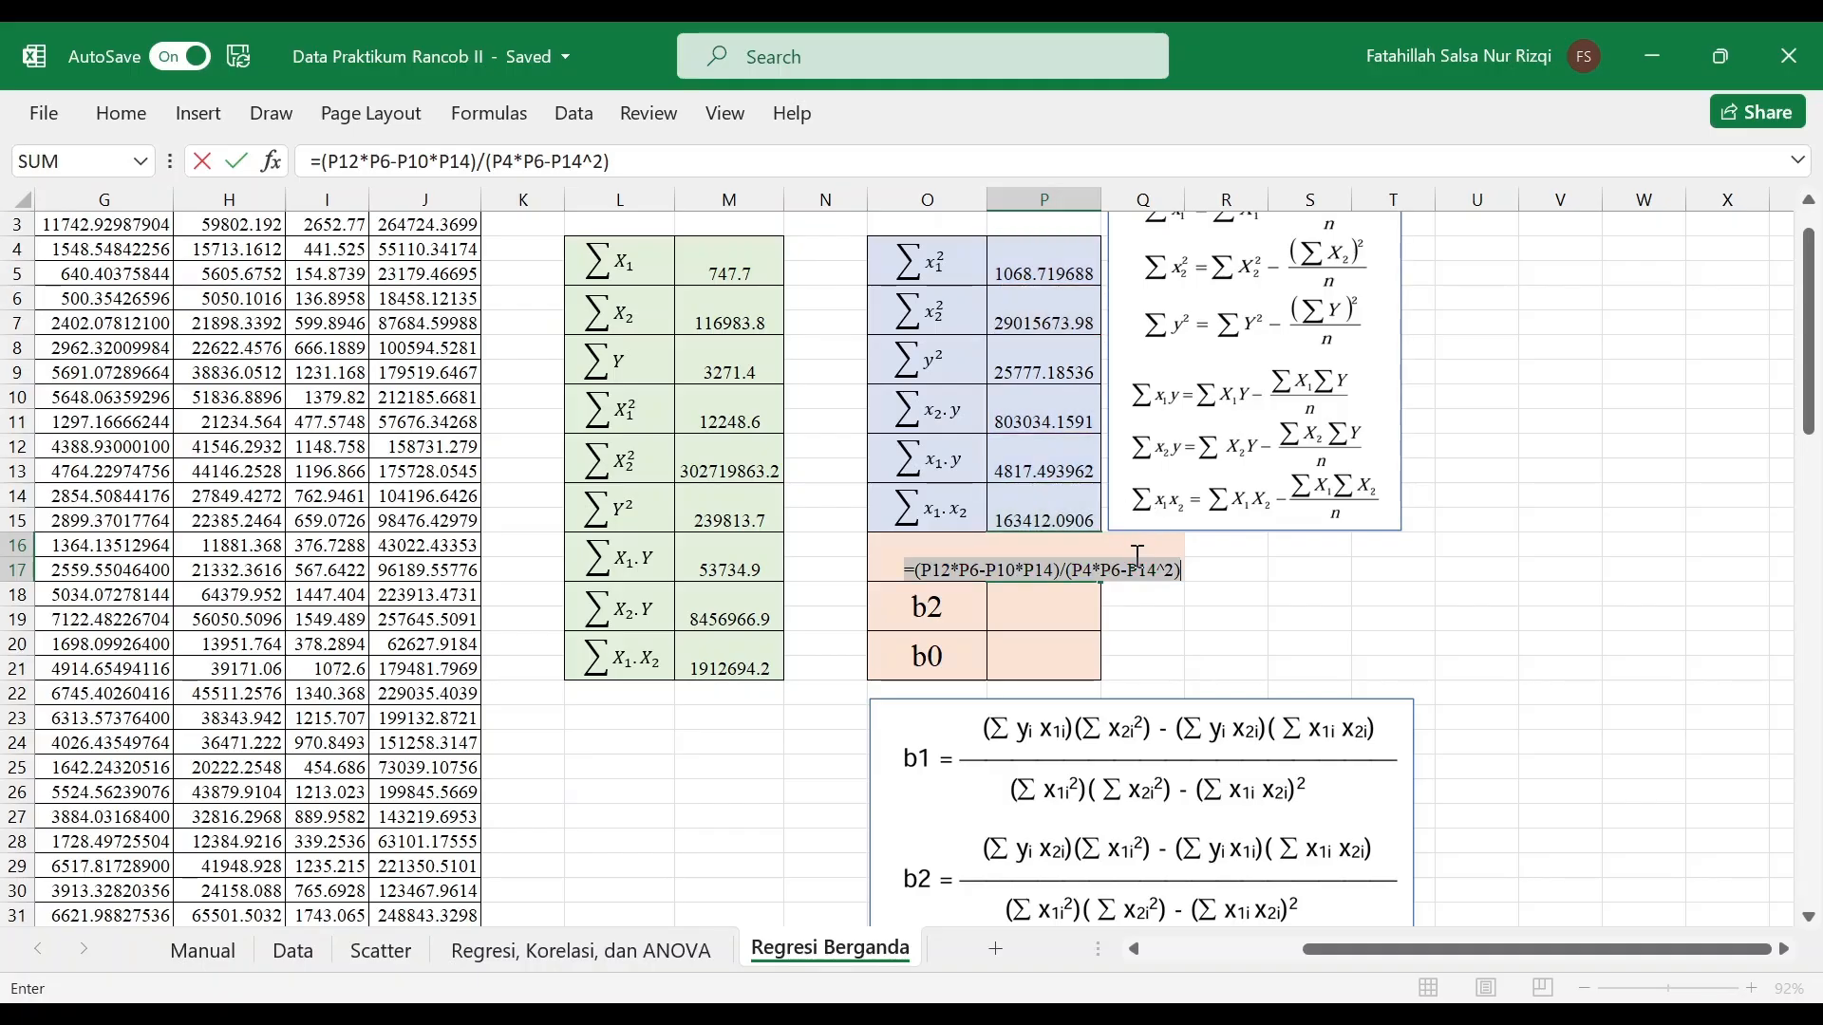
pyautogui.press('Return')
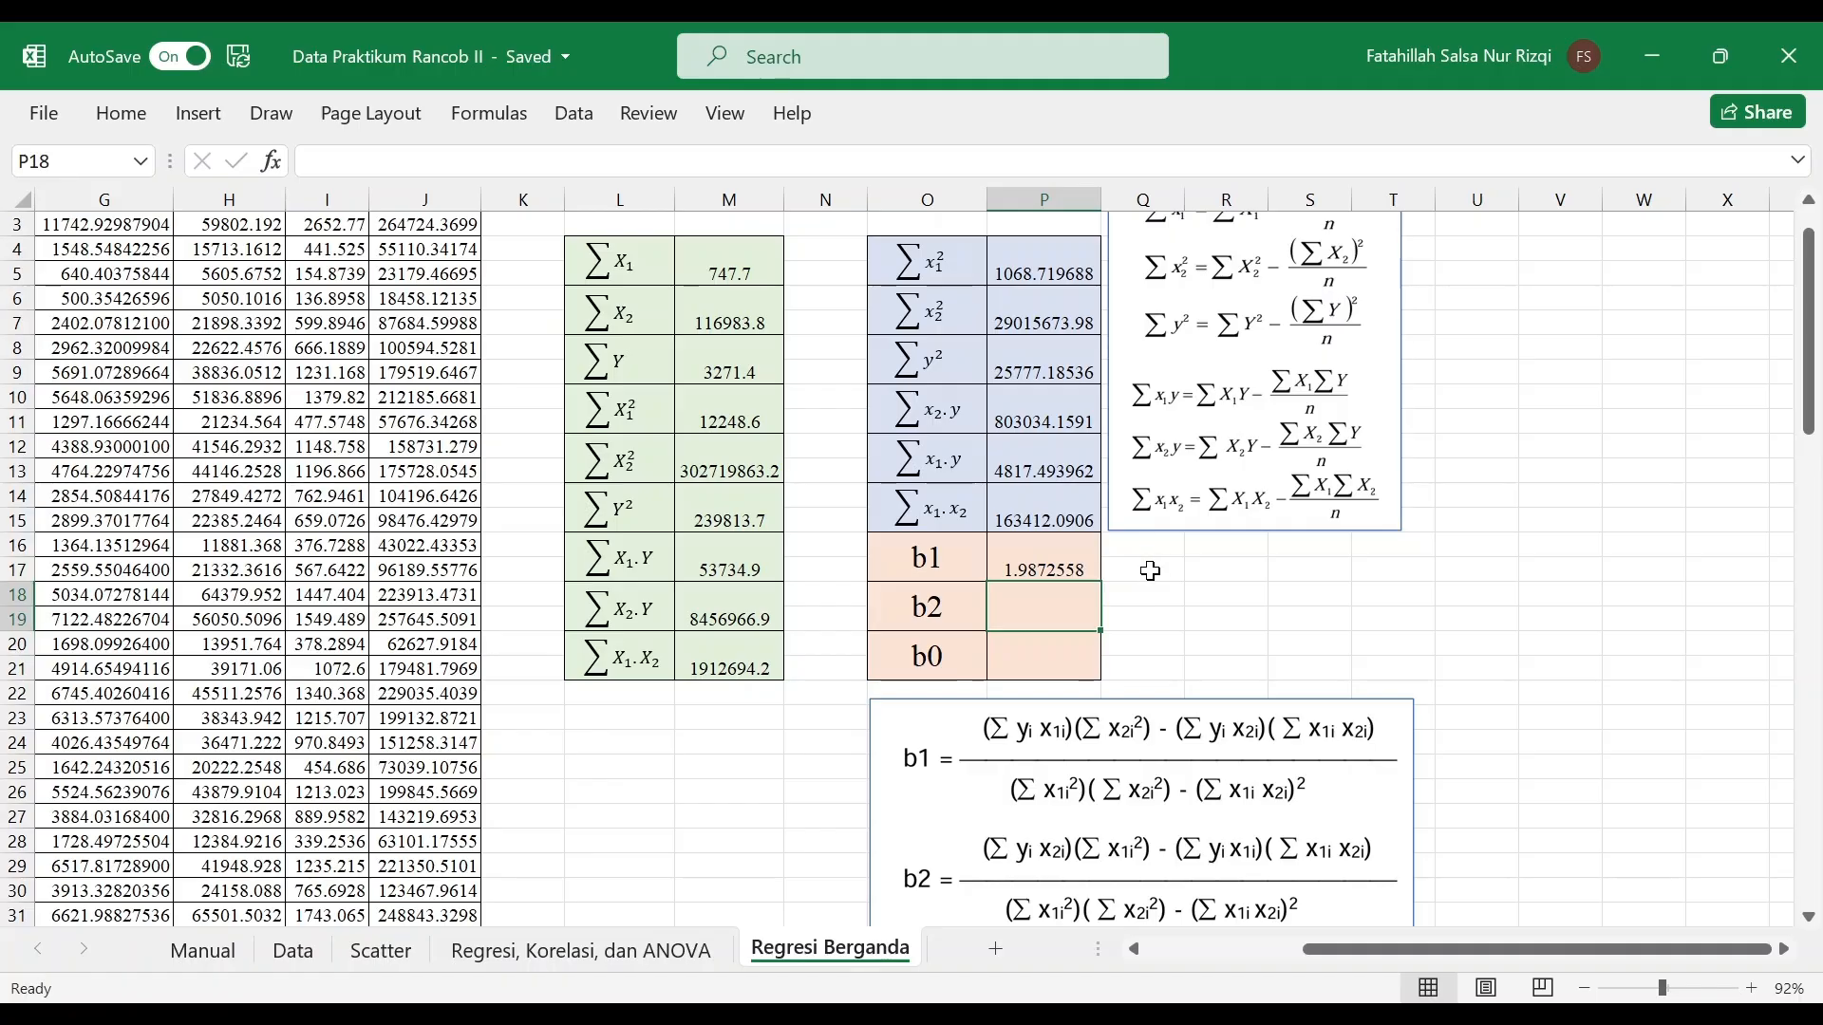
# Nudge the deviation-sum formula picture slightly up and merge cells Q16:S17 beside the b1 result
pyautogui.click(1152, 570)
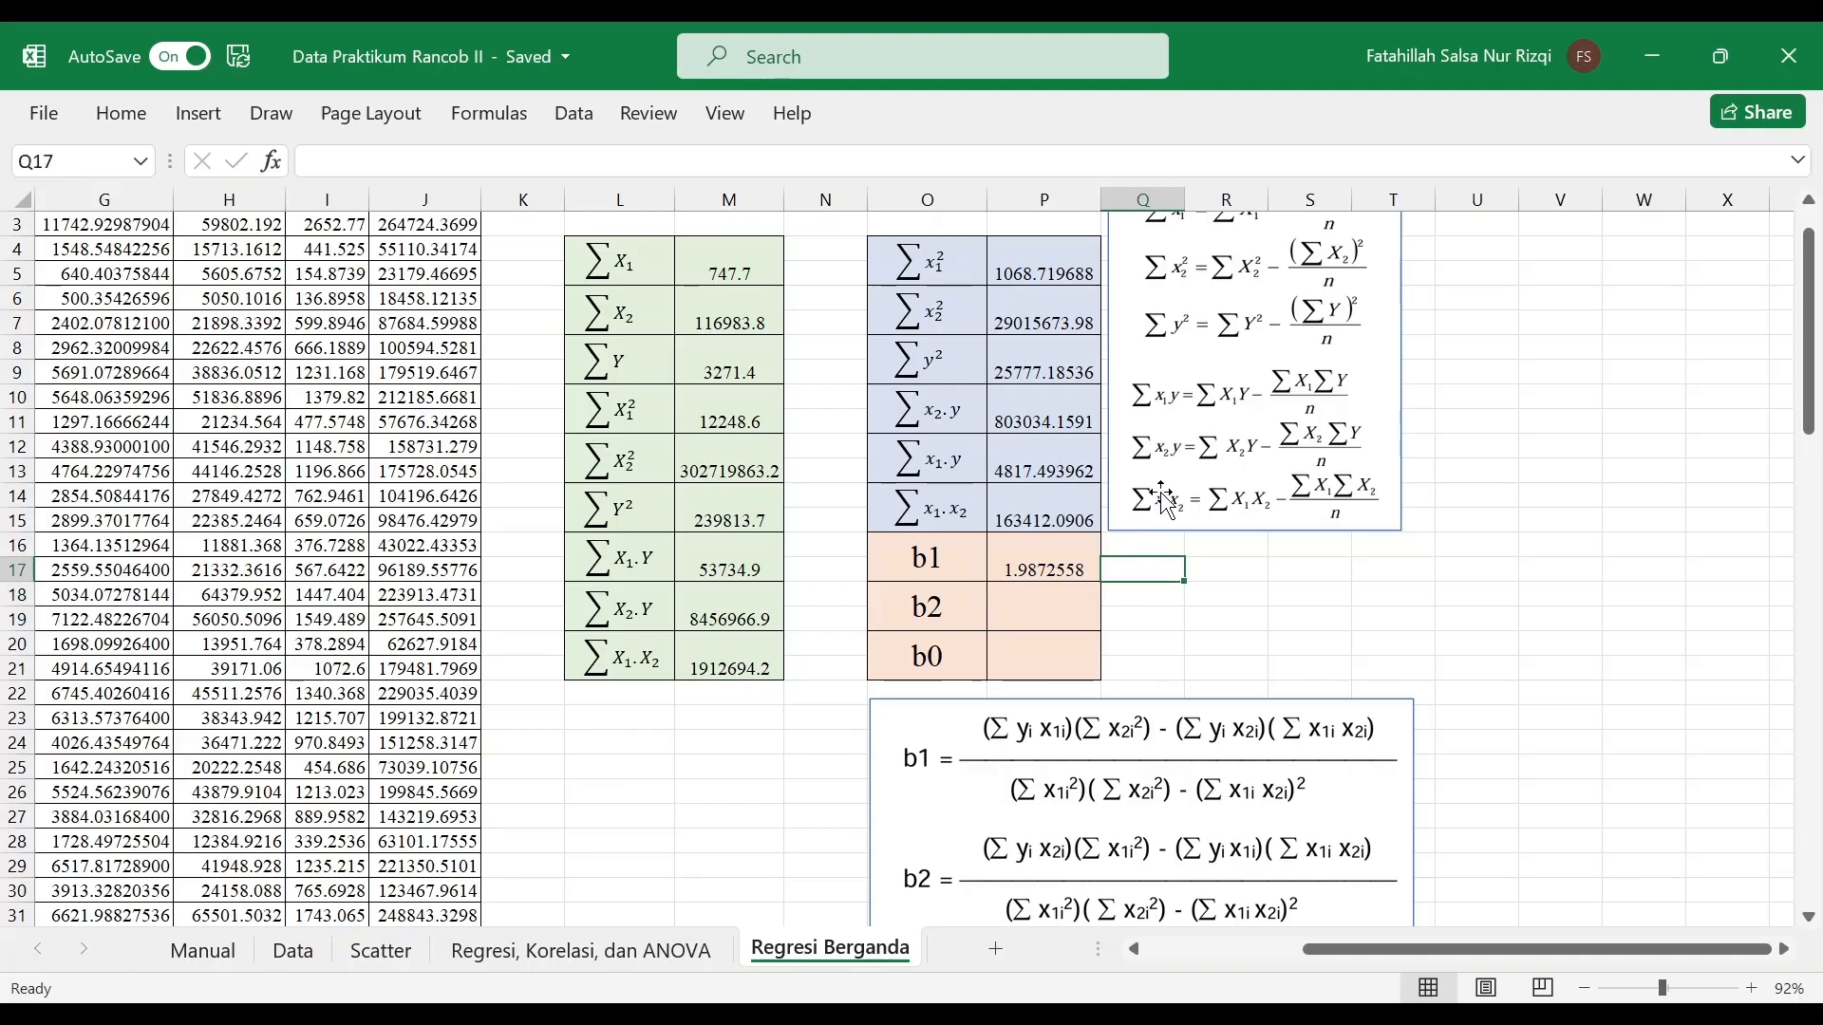
pyautogui.moveTo(1161, 476); pyautogui.dragTo(1159, 470)
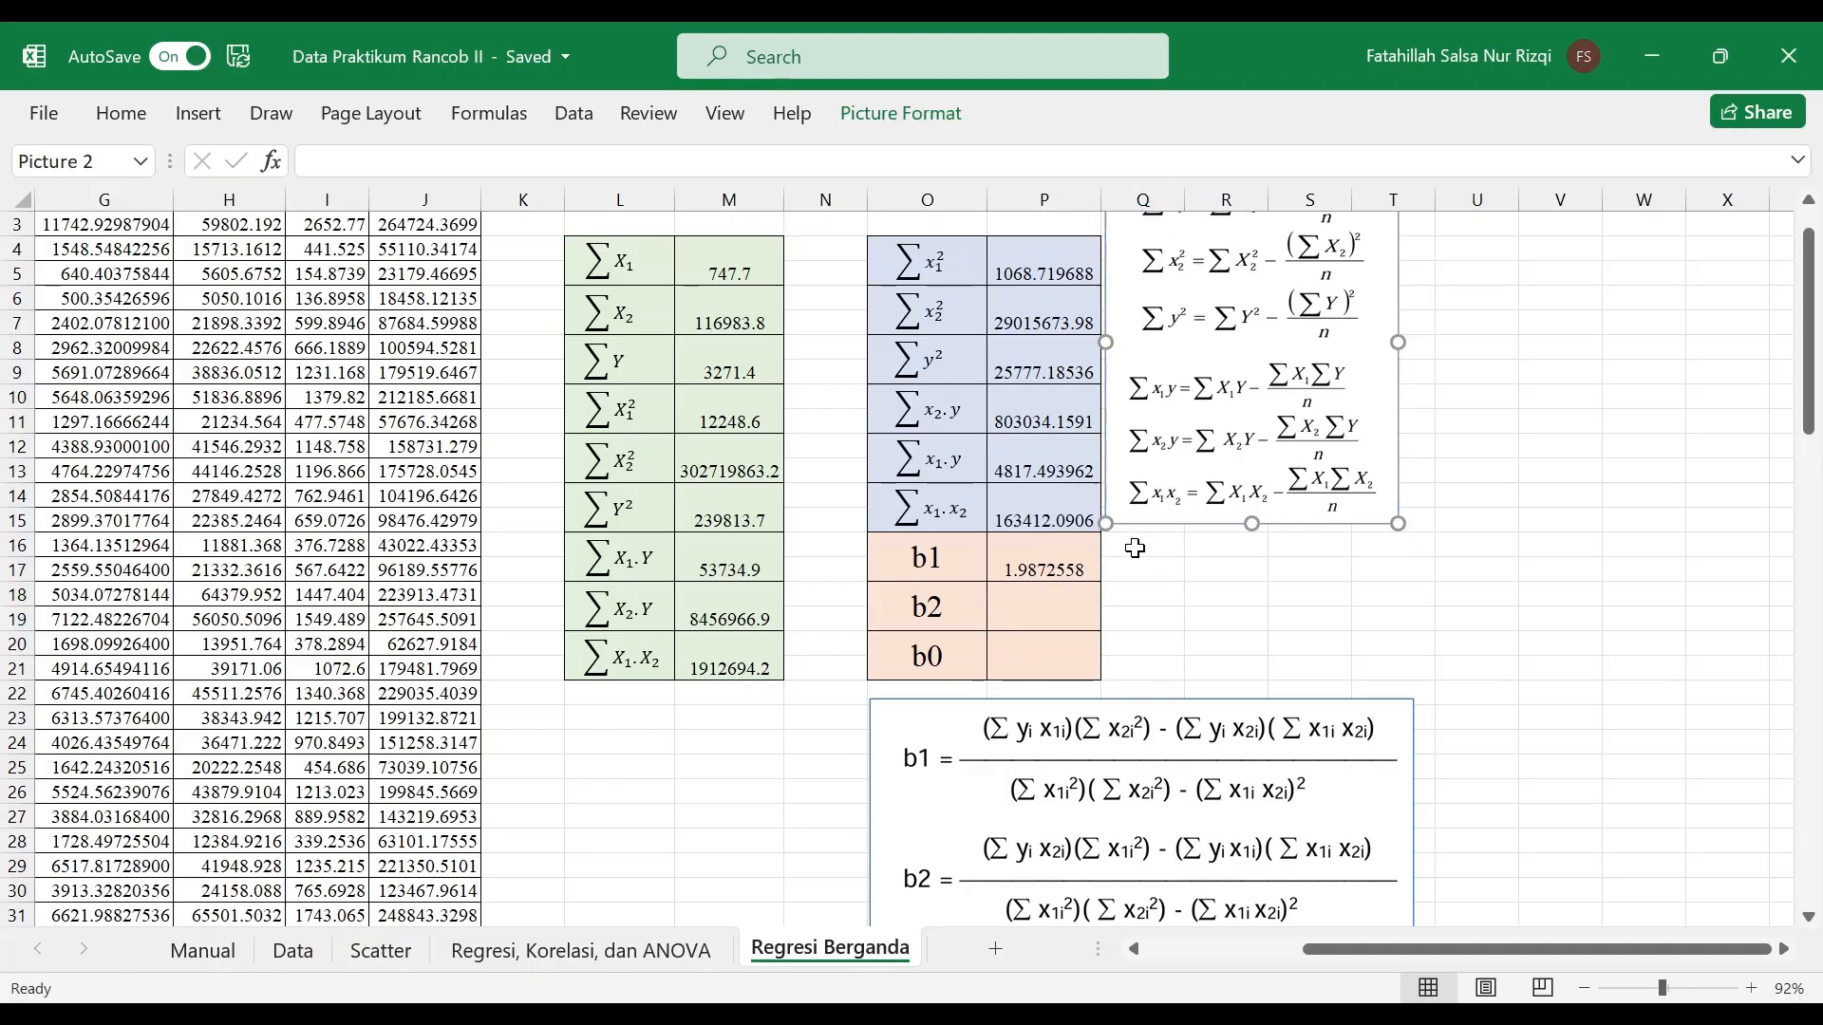
pyautogui.moveTo(1135, 549); pyautogui.dragTo(1294, 568)
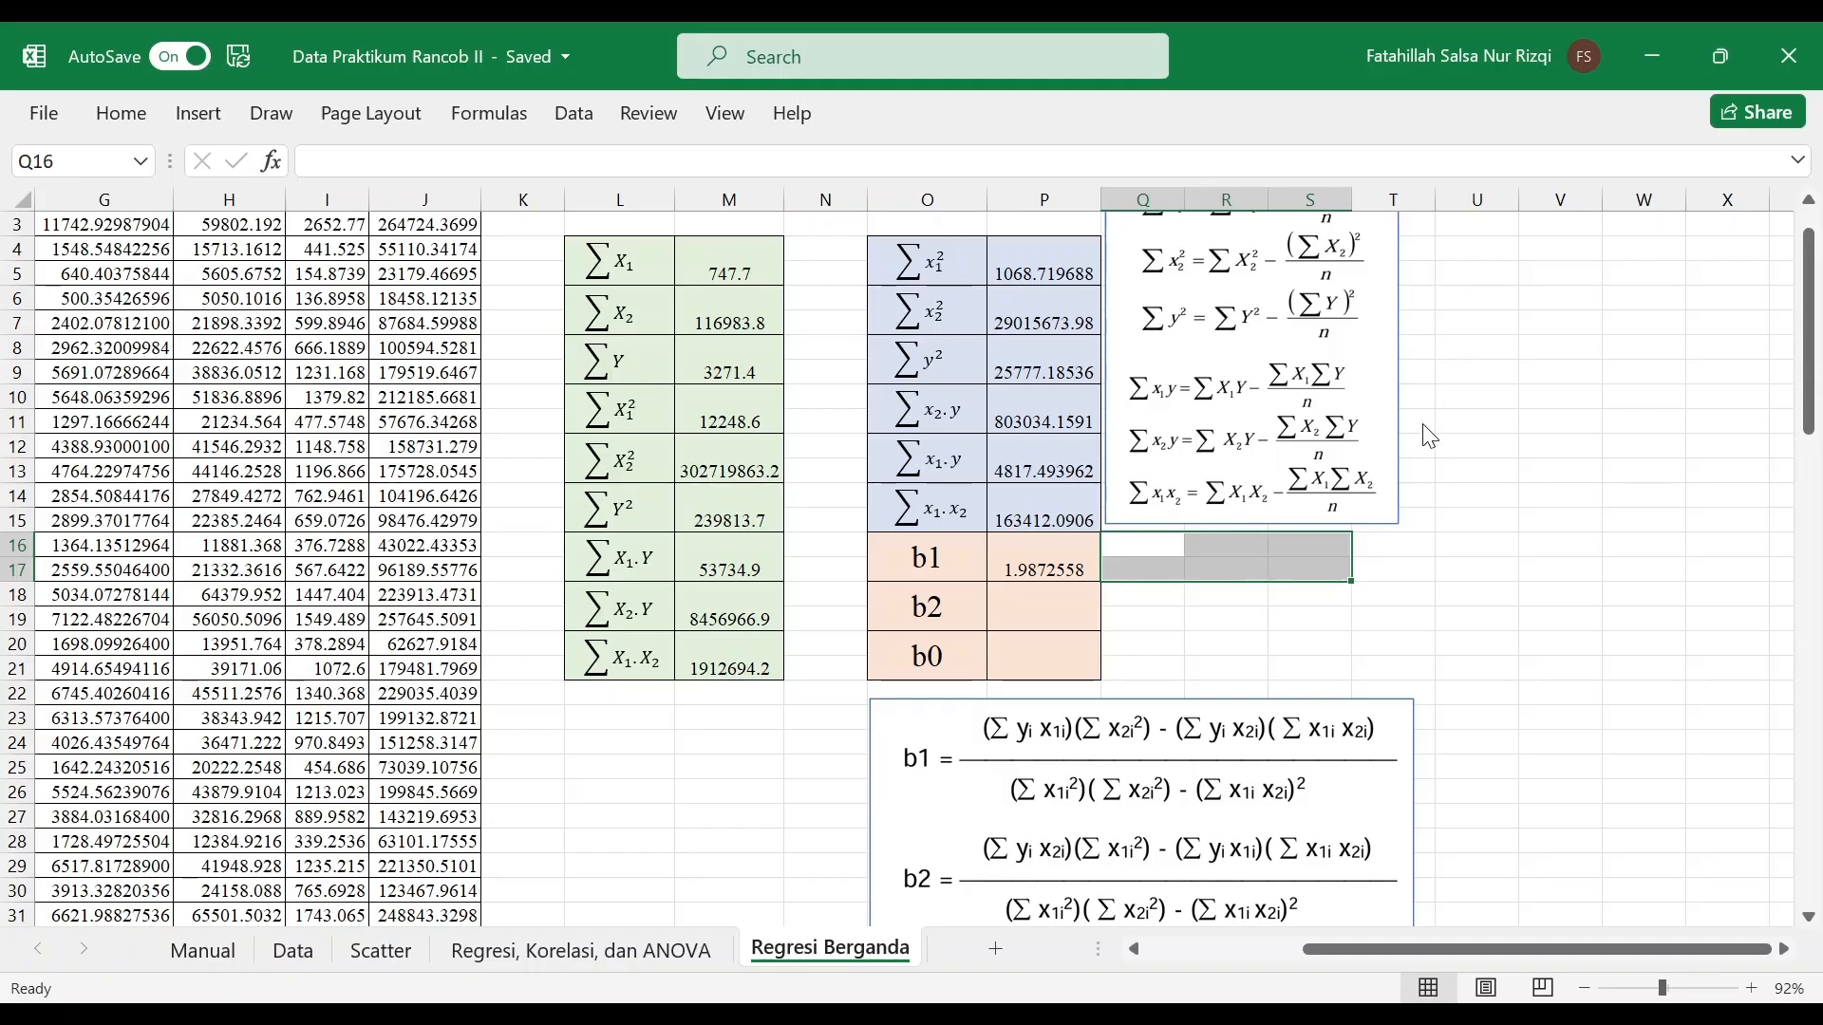
pyautogui.click(1607, 187)
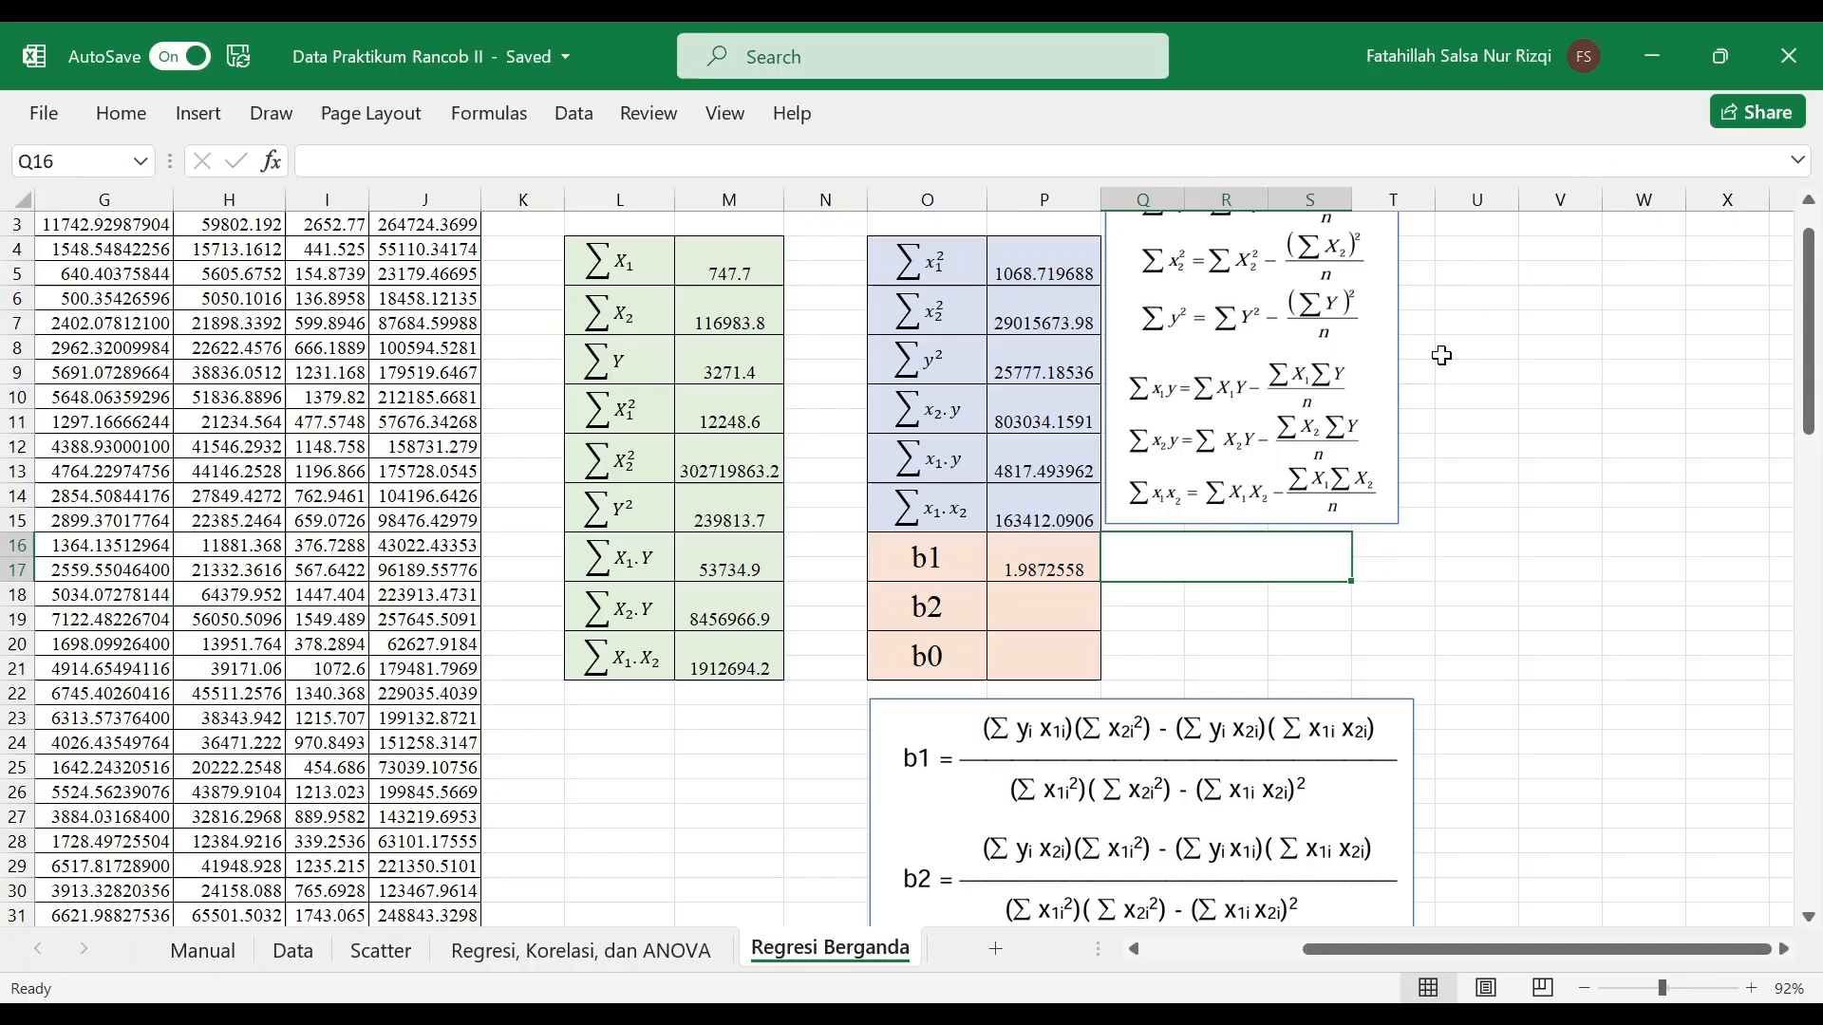
# Try to paste the copied b1 formula into the merged cell Q16
pyautogui.doubleClick(1200, 556)
pyautogui.hotkey('ctrl', 'v')
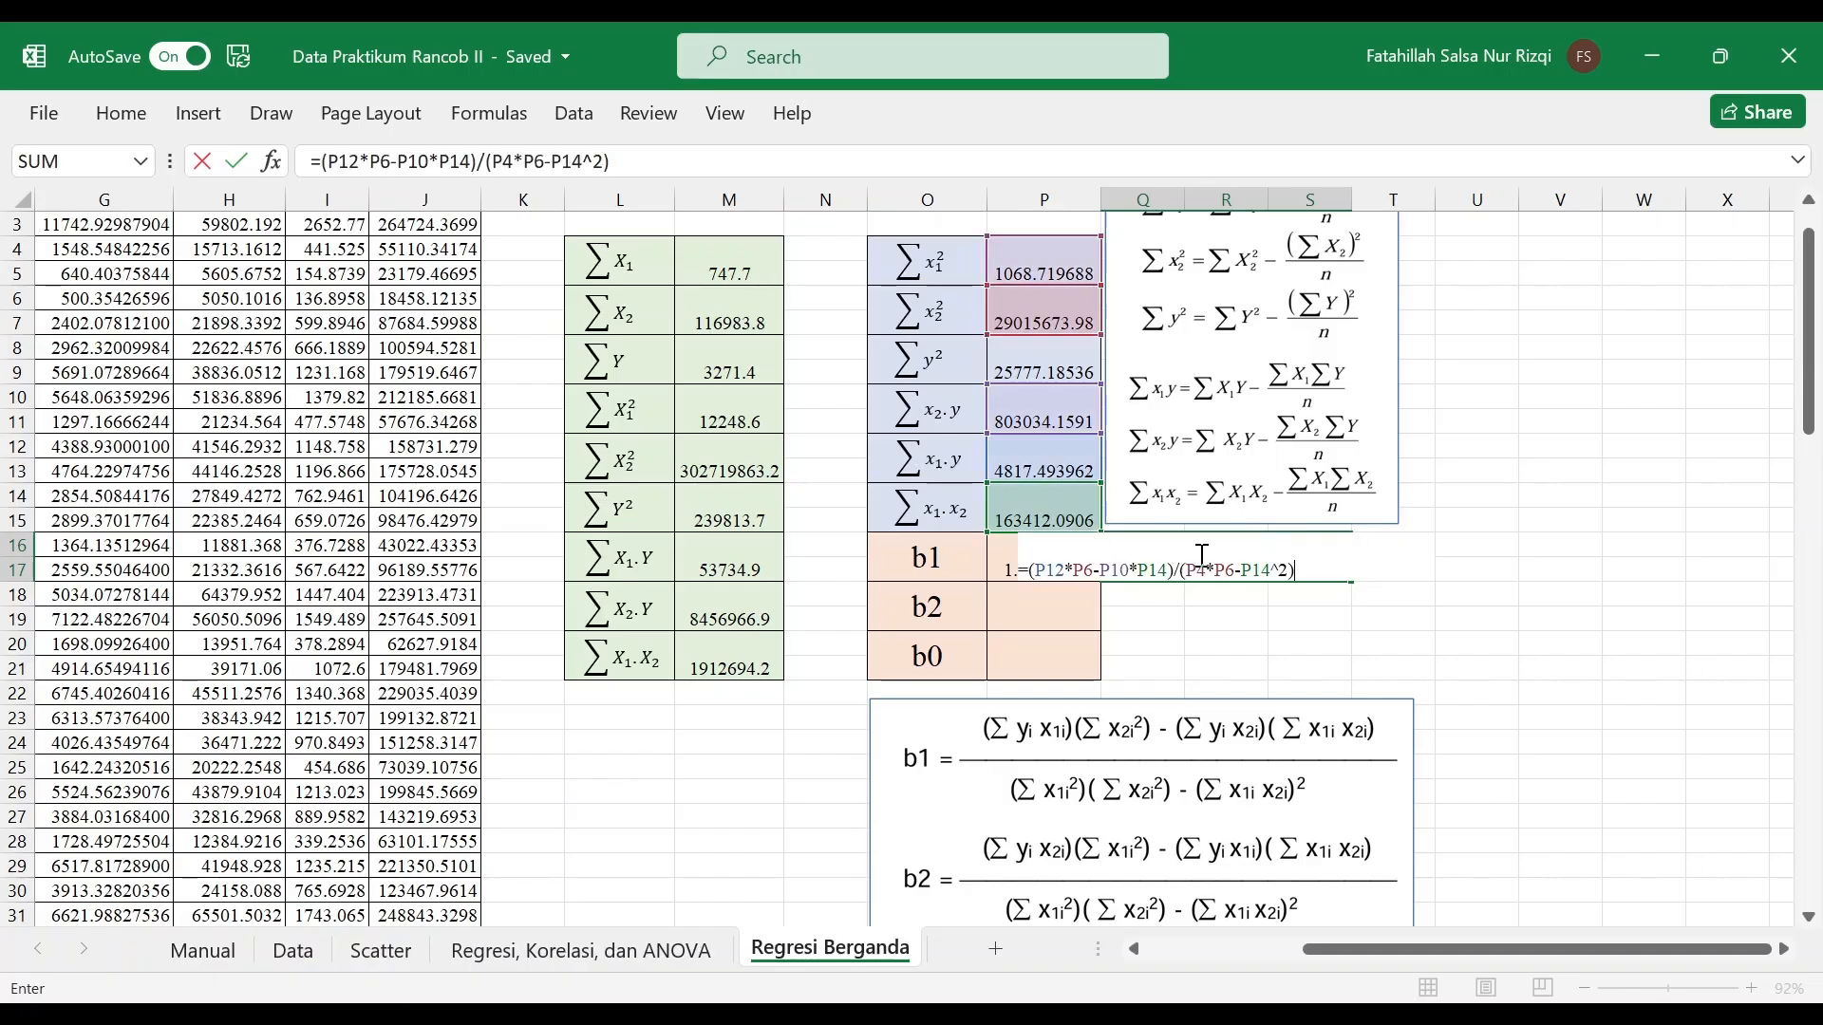
pyautogui.hotkey('ctrl', 'Return')
pyautogui.press('Home')
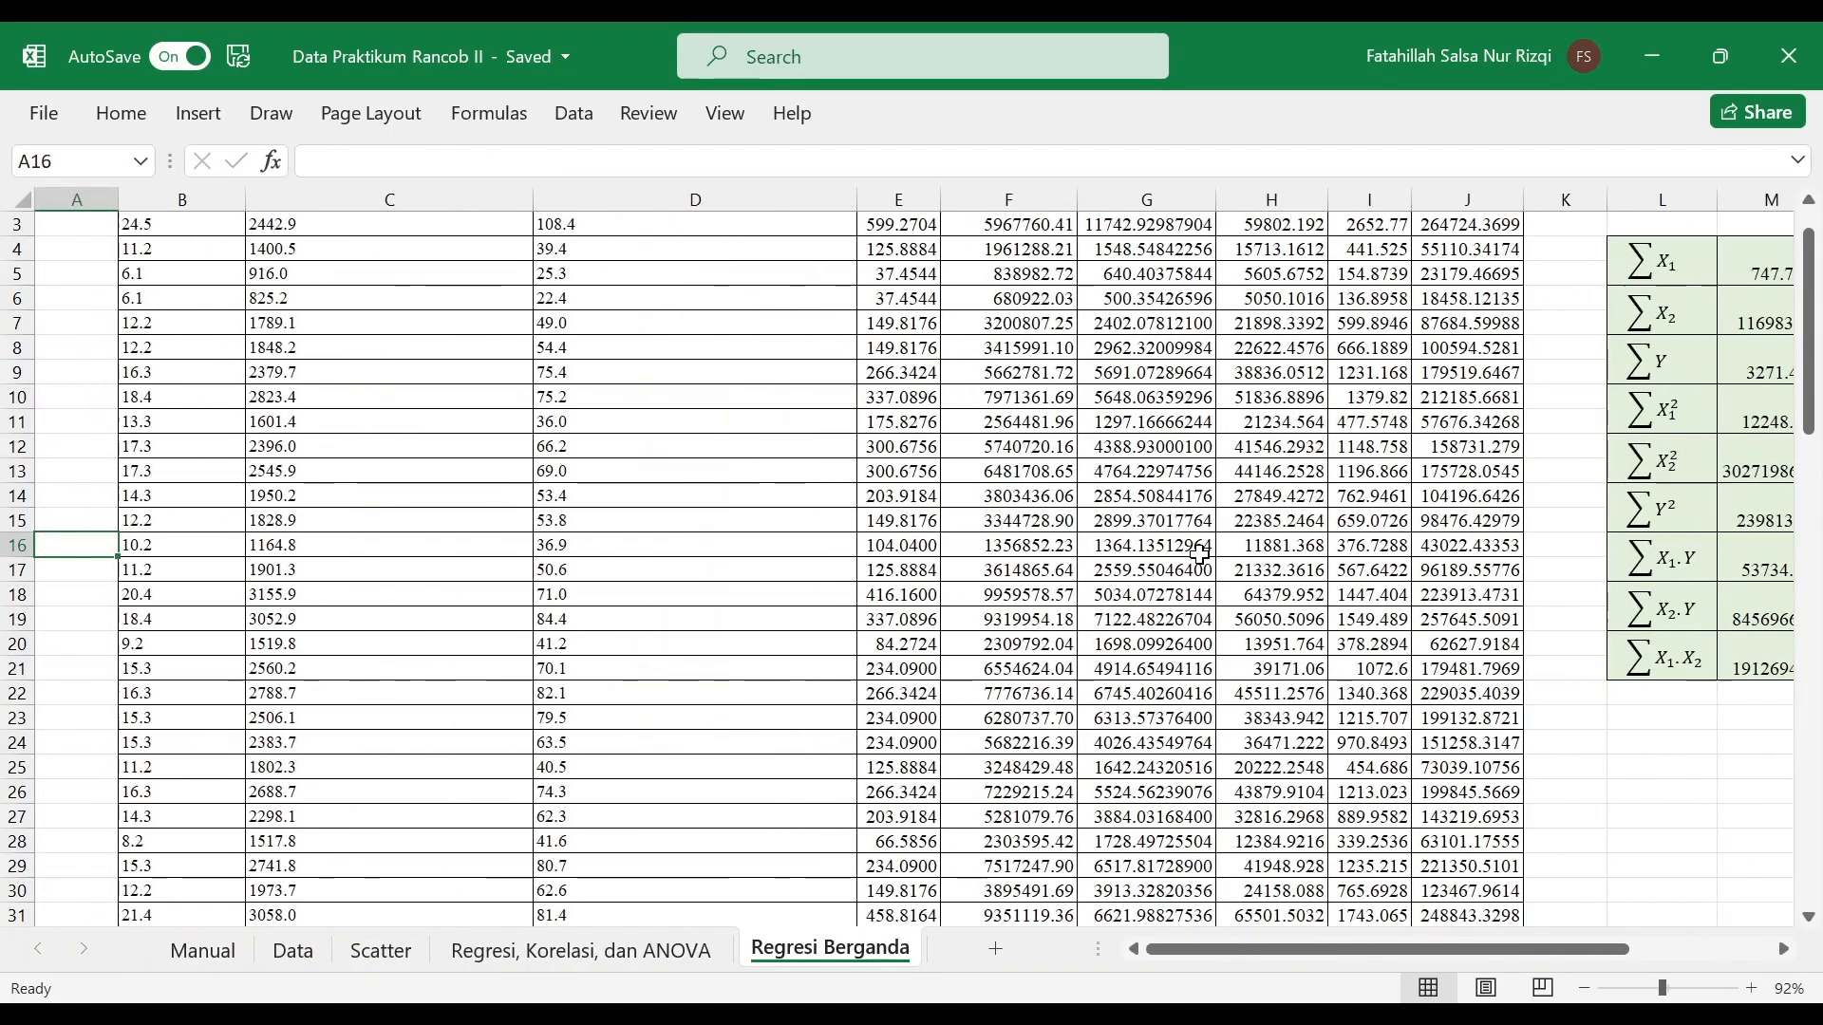
pyautogui.hotkey('ctrl', 'z')
# Enter the b1 formula as displayed text in Q16 with a leading apostrophe: '=(P12*P6-P10*P14)/(P4*P6-P14^2)
pyautogui.hscroll(5, 1279, 587)
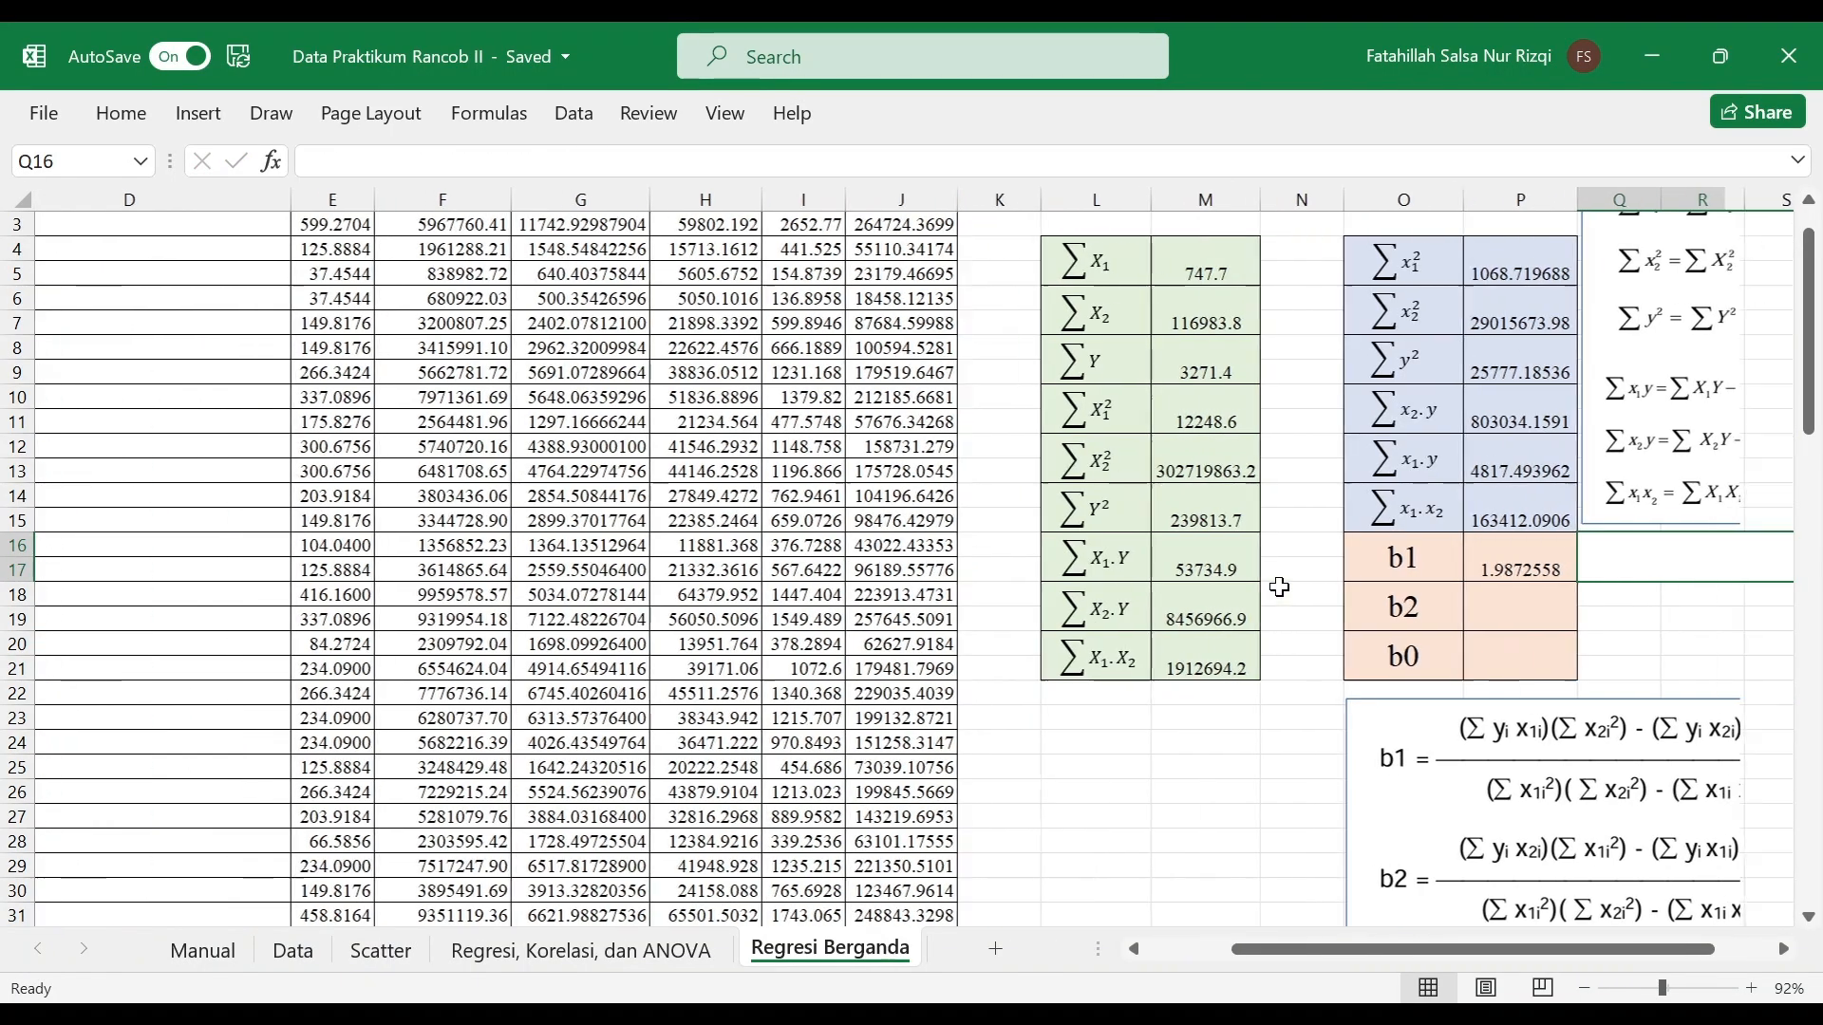
pyautogui.hscroll(2, 1279, 587)
pyautogui.hotkey('ctrl', 'v')
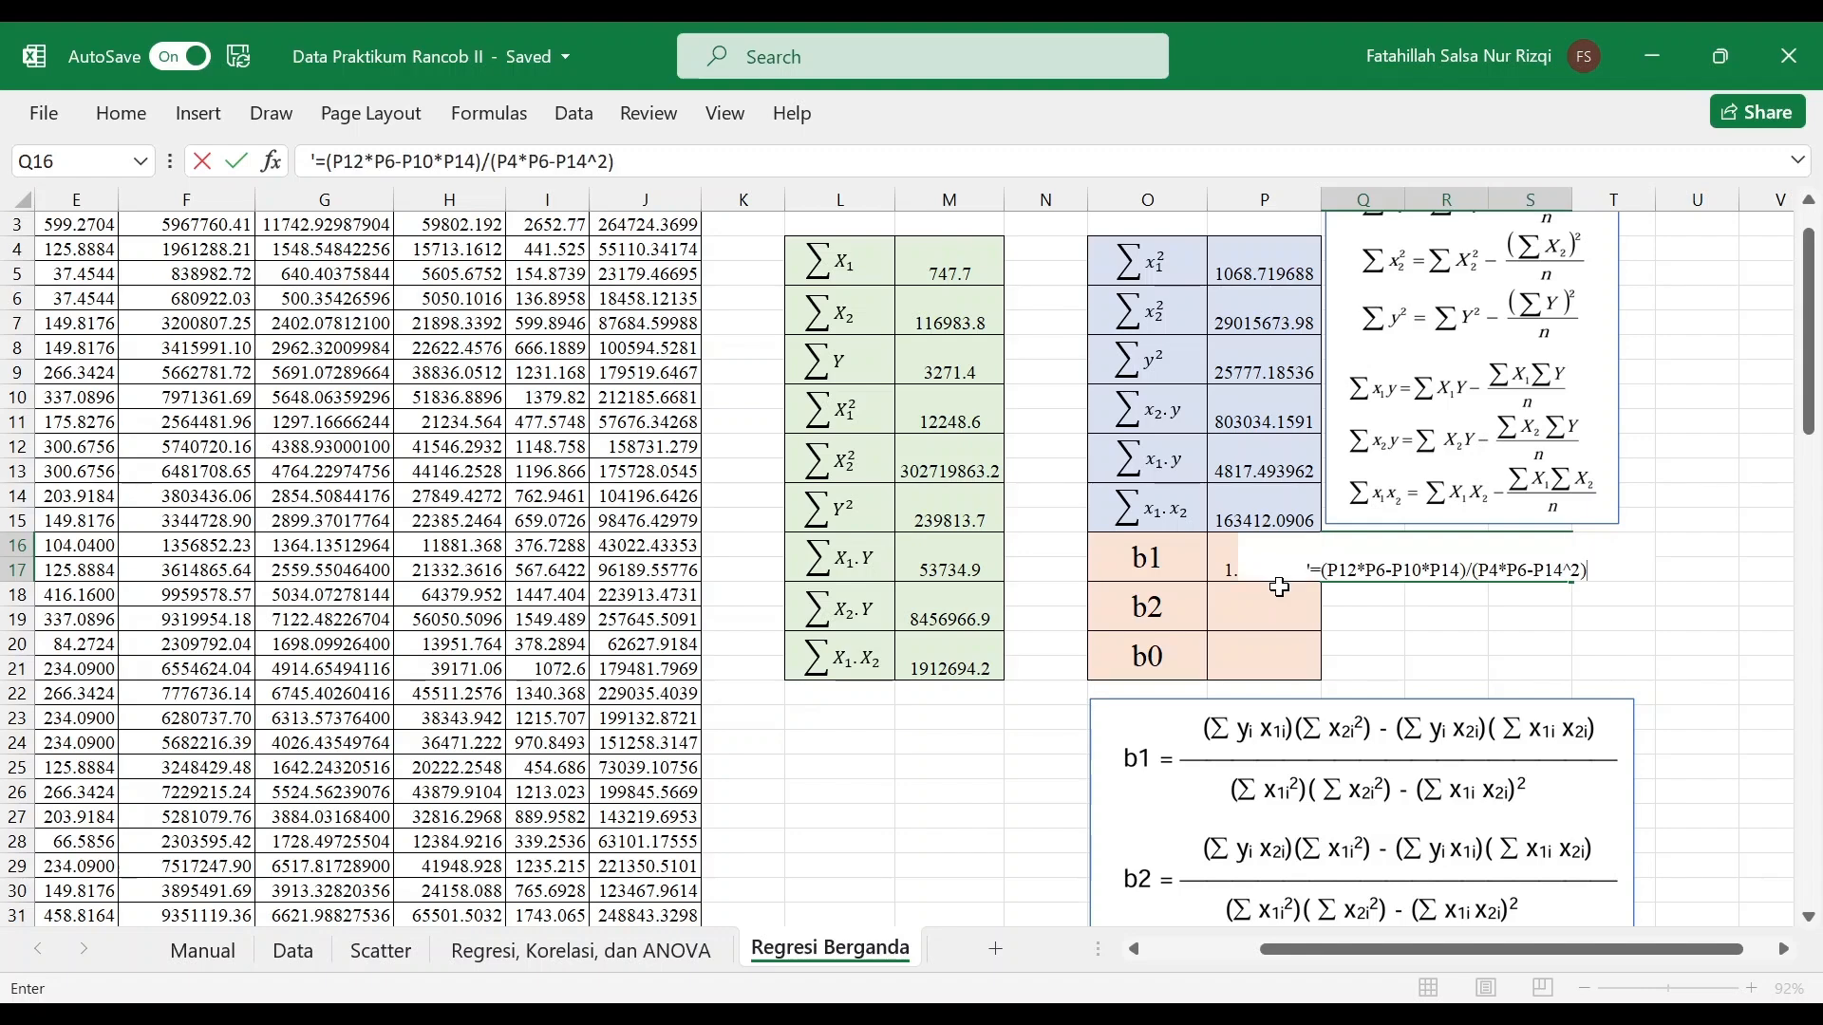
pyautogui.press('Return')
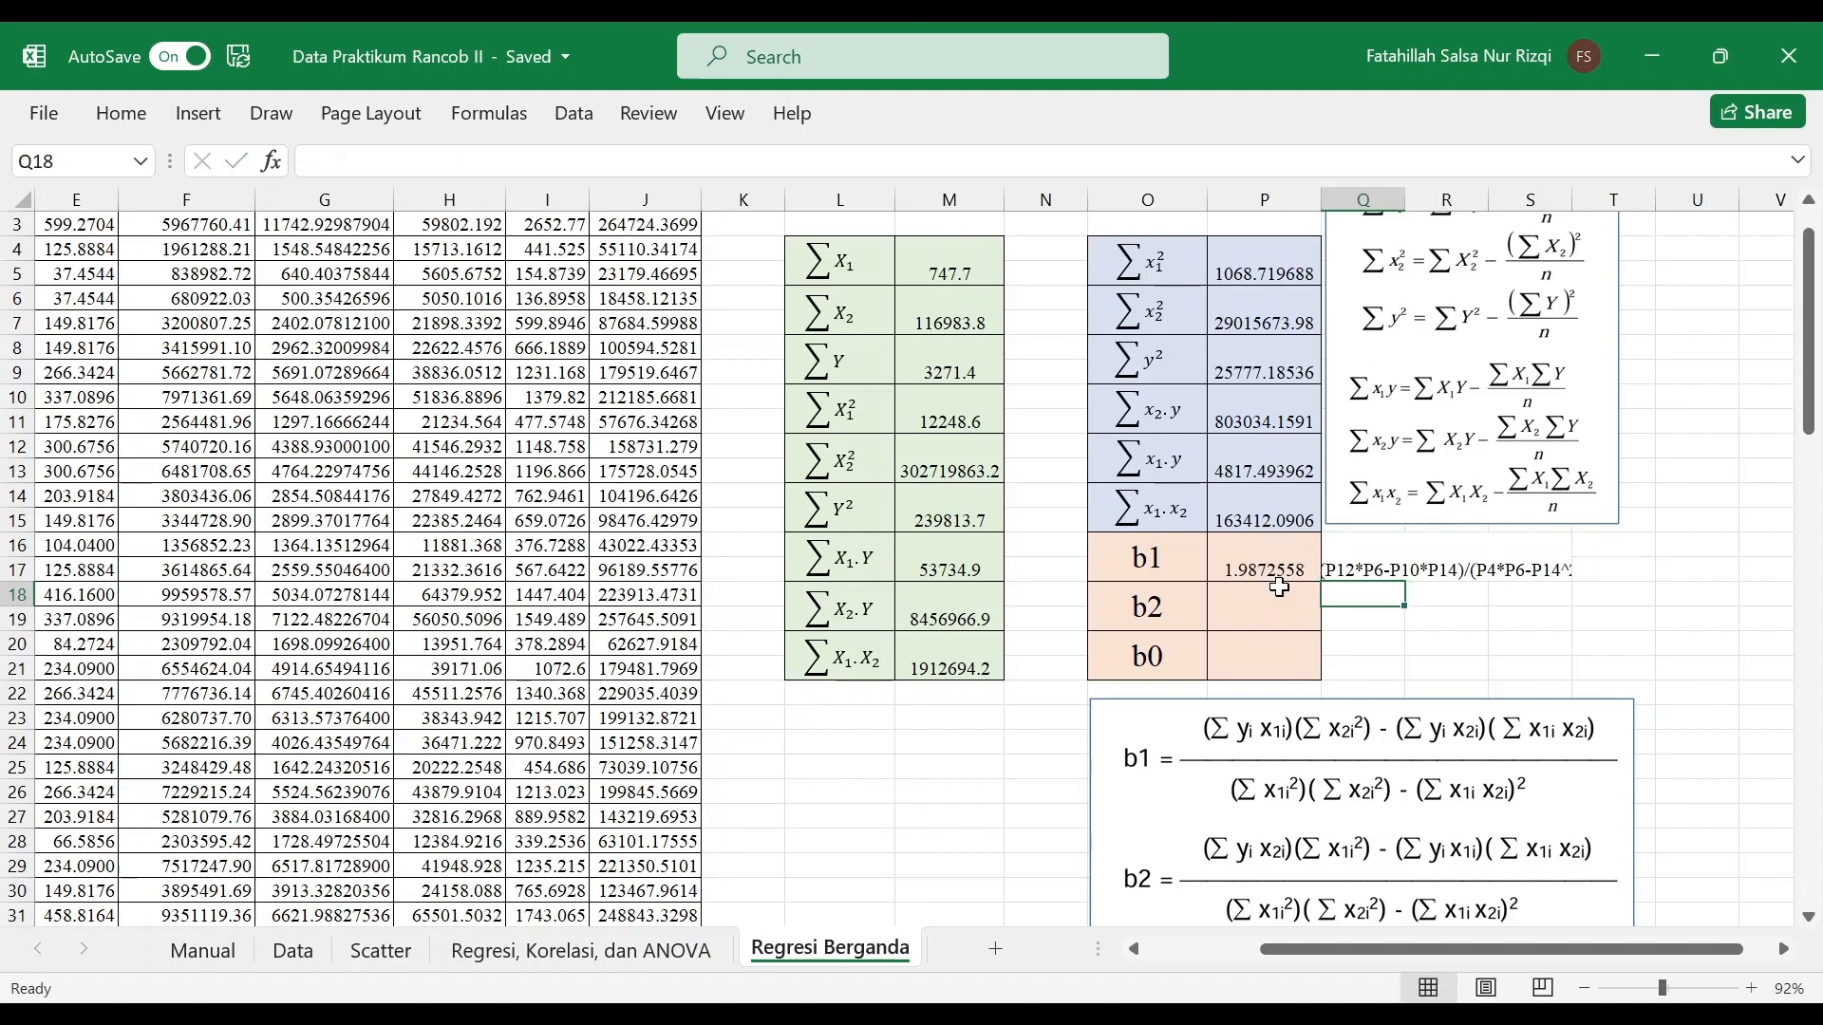
# Widen columns Q through S equally so the b1 formula text in Q16 fits completely
pyautogui.click(1481, 562)
pyautogui.moveTo(1388, 192); pyautogui.dragTo(1633, 188)
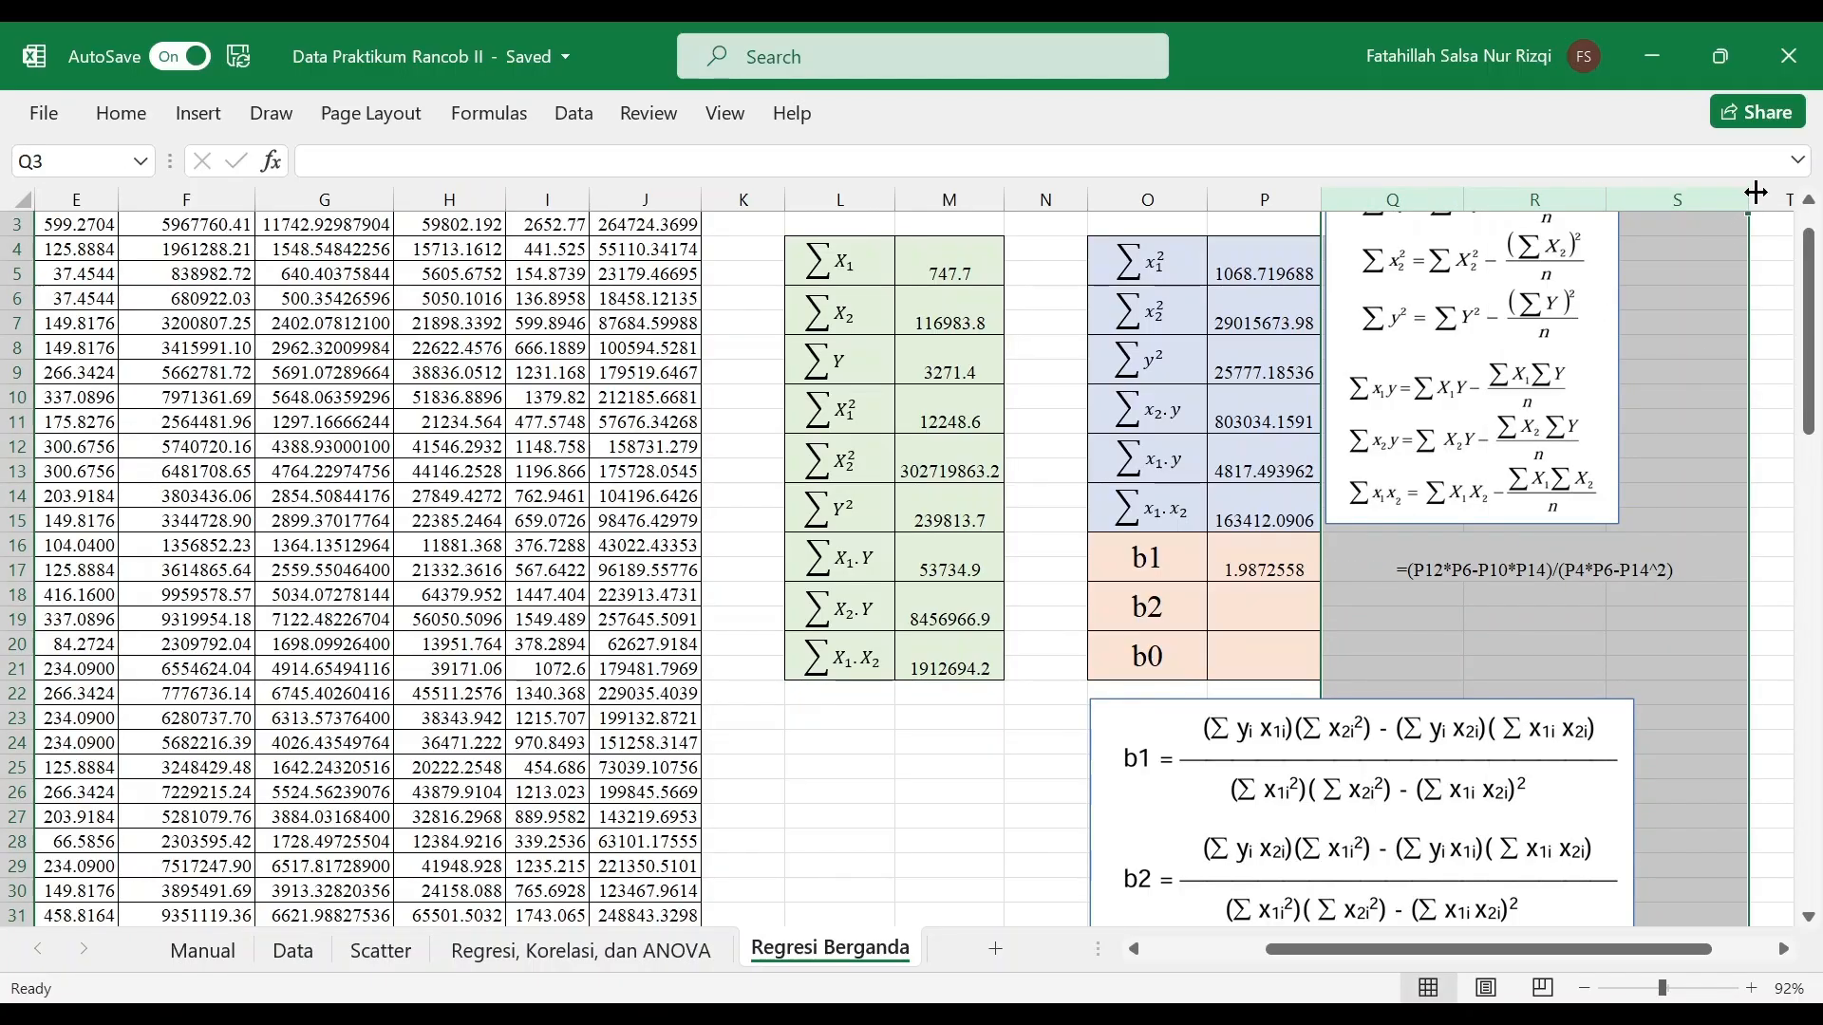
pyautogui.click(1453, 561)
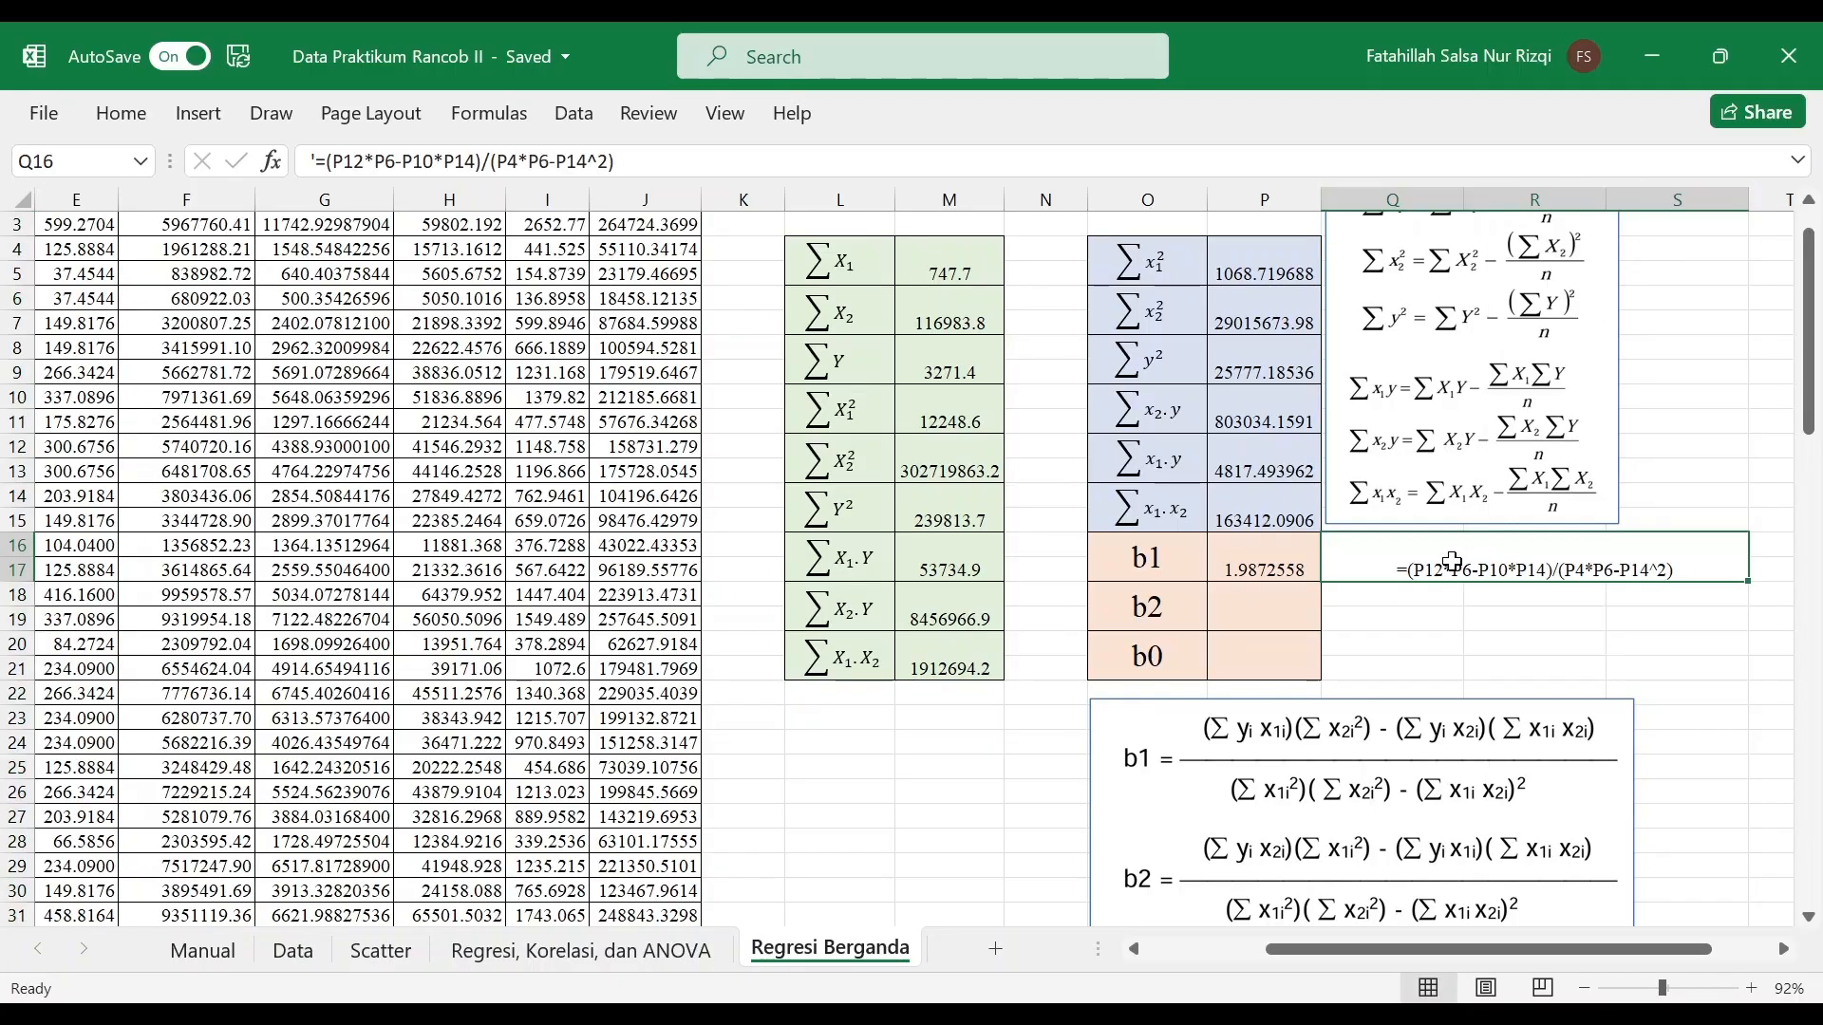
pyautogui.hscroll(2, 1453, 561)
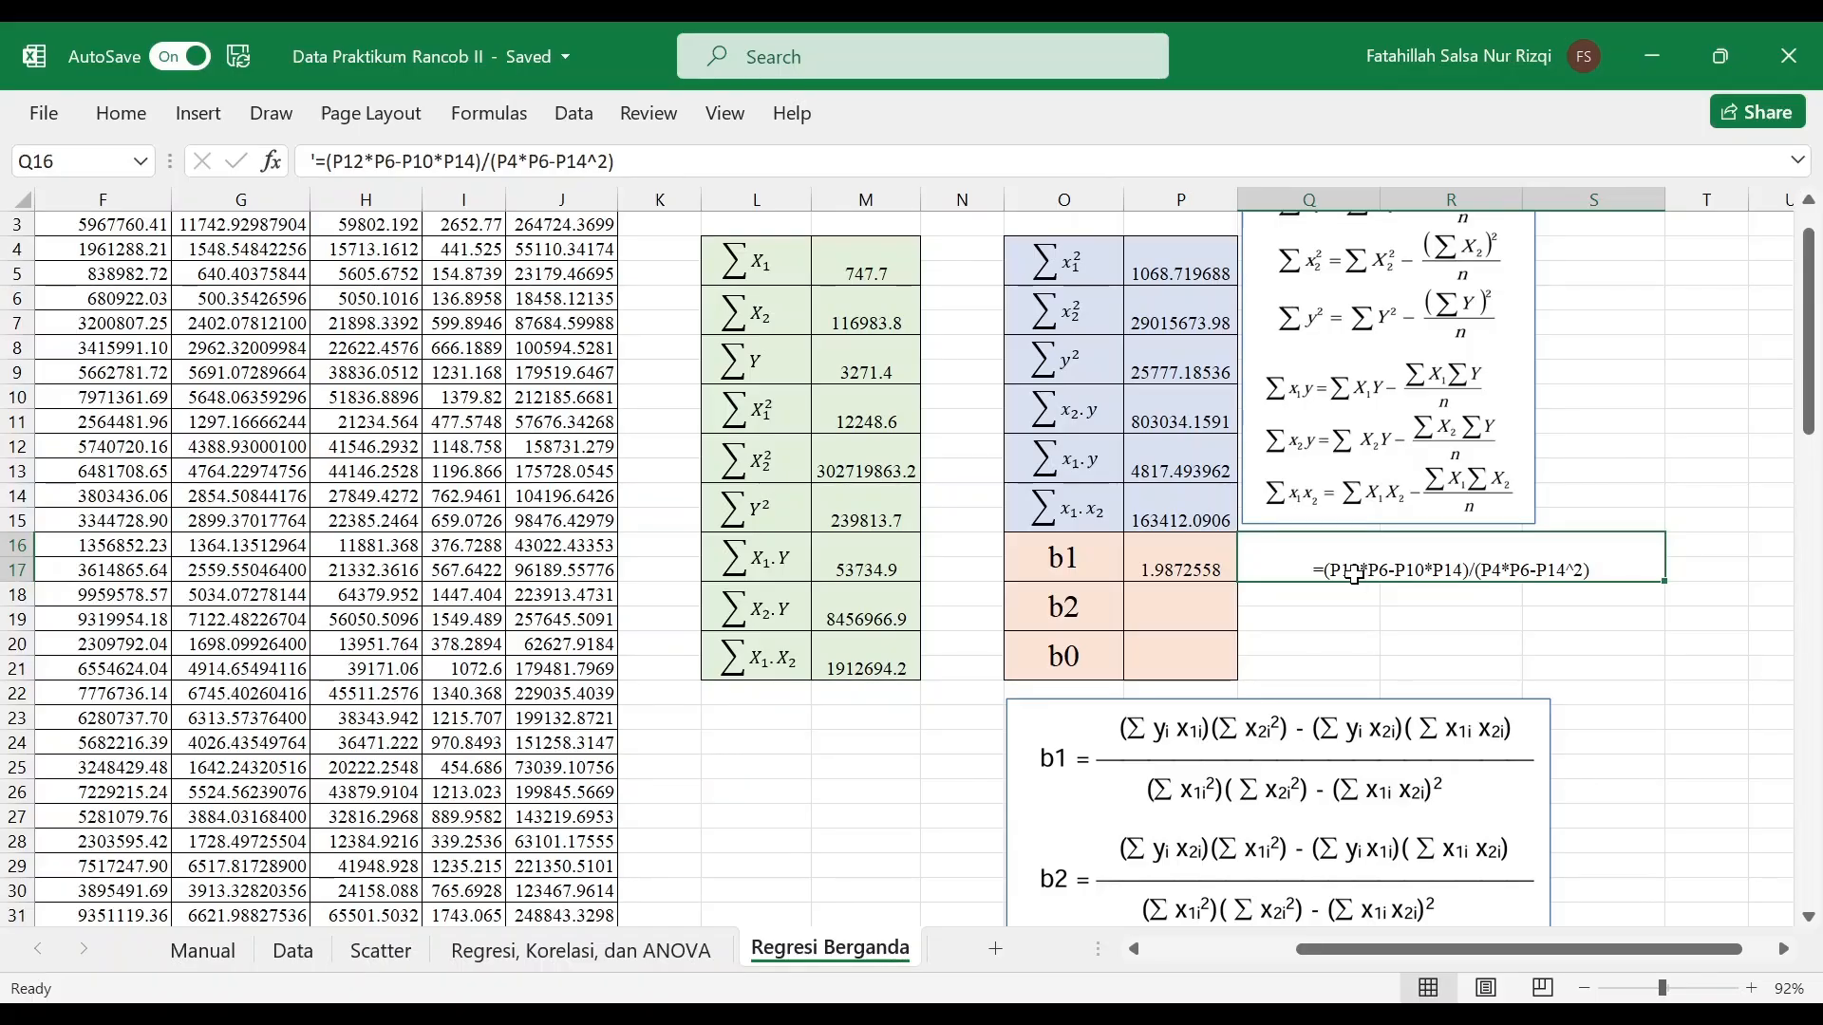
# Nudge the coefficient formula picture up against the b0 row and begin a formula in the b2 cell P18
pyautogui.click(1189, 611)
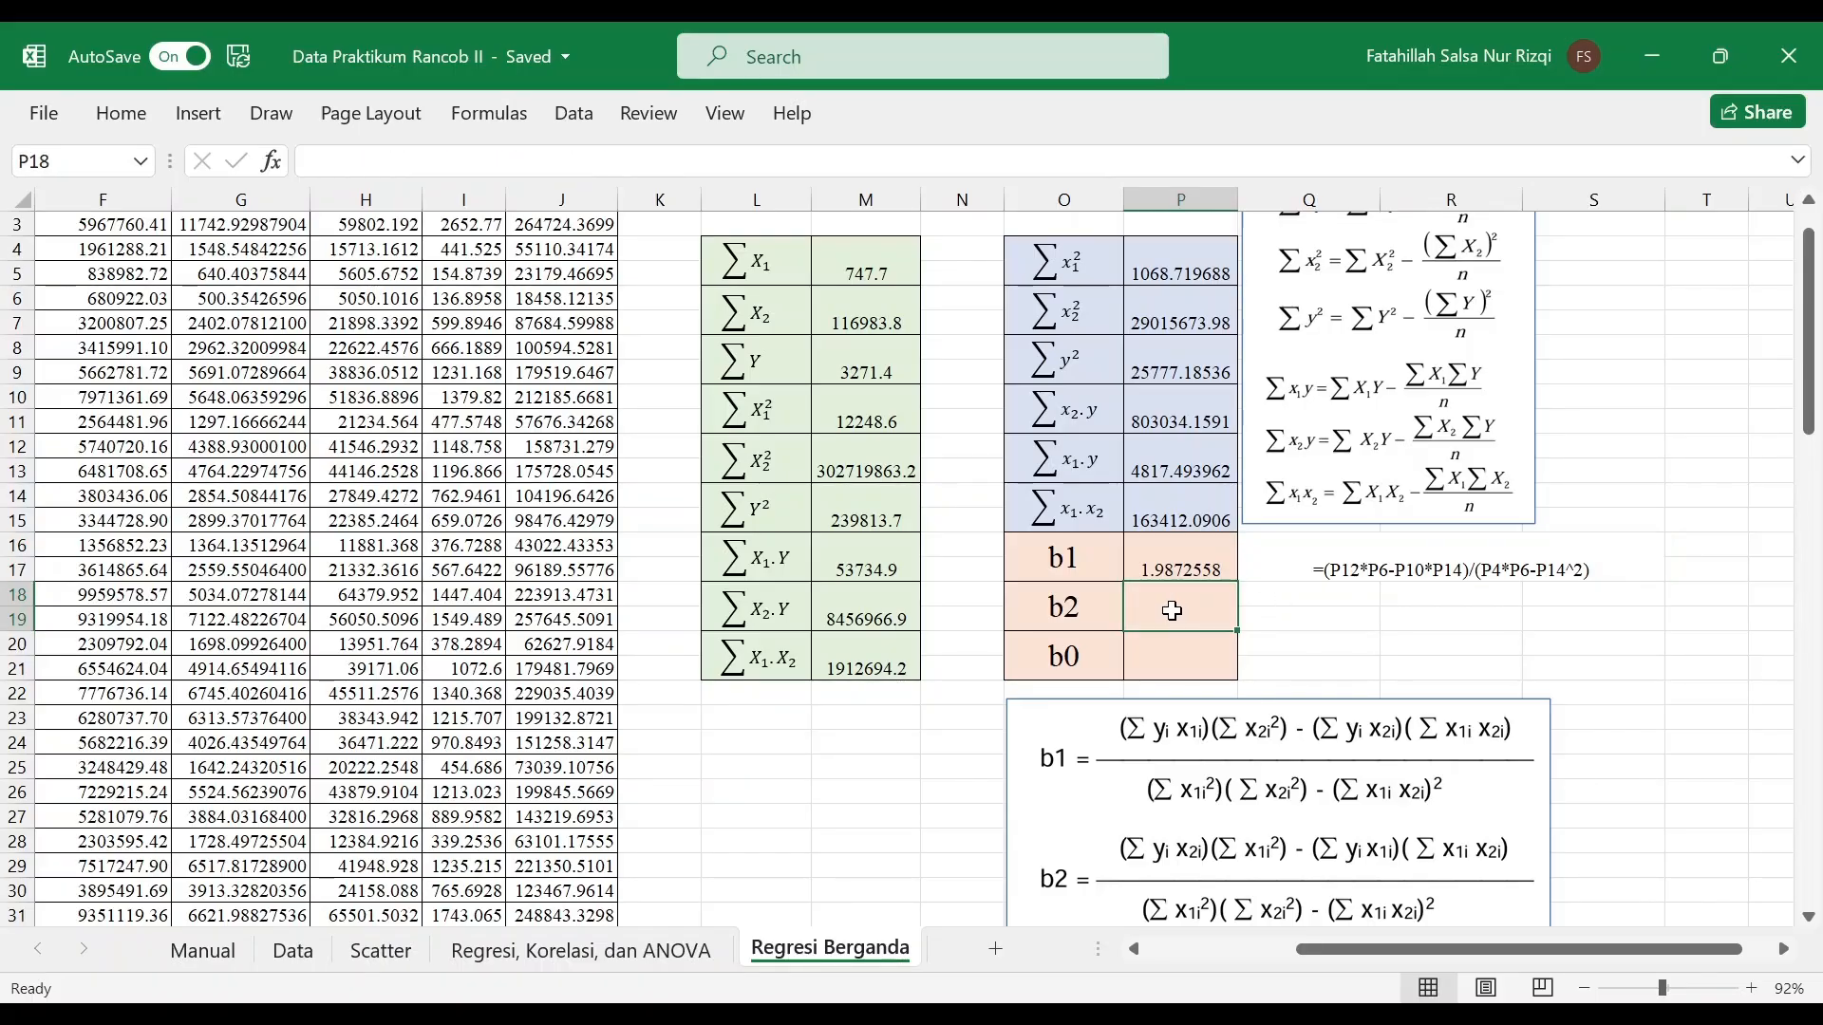
pyautogui.moveTo(1220, 834); pyautogui.dragTo(1214, 814)
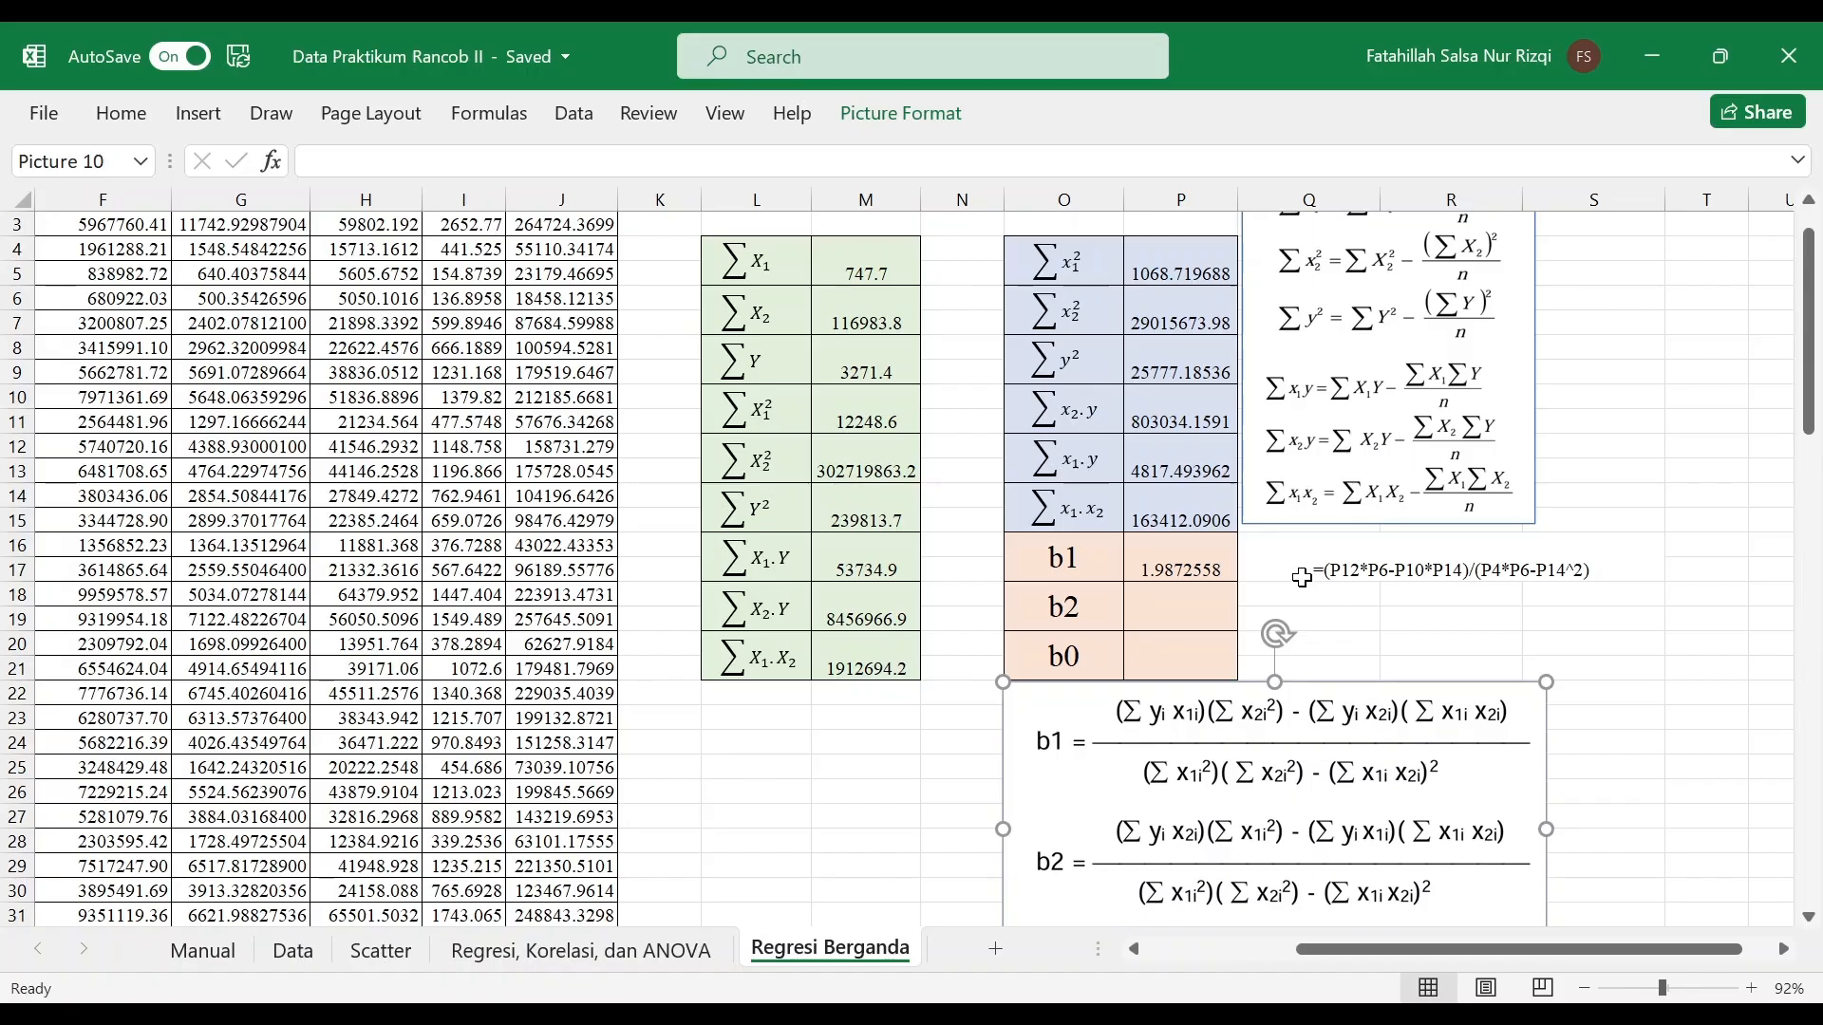
pyautogui.click(1202, 609)
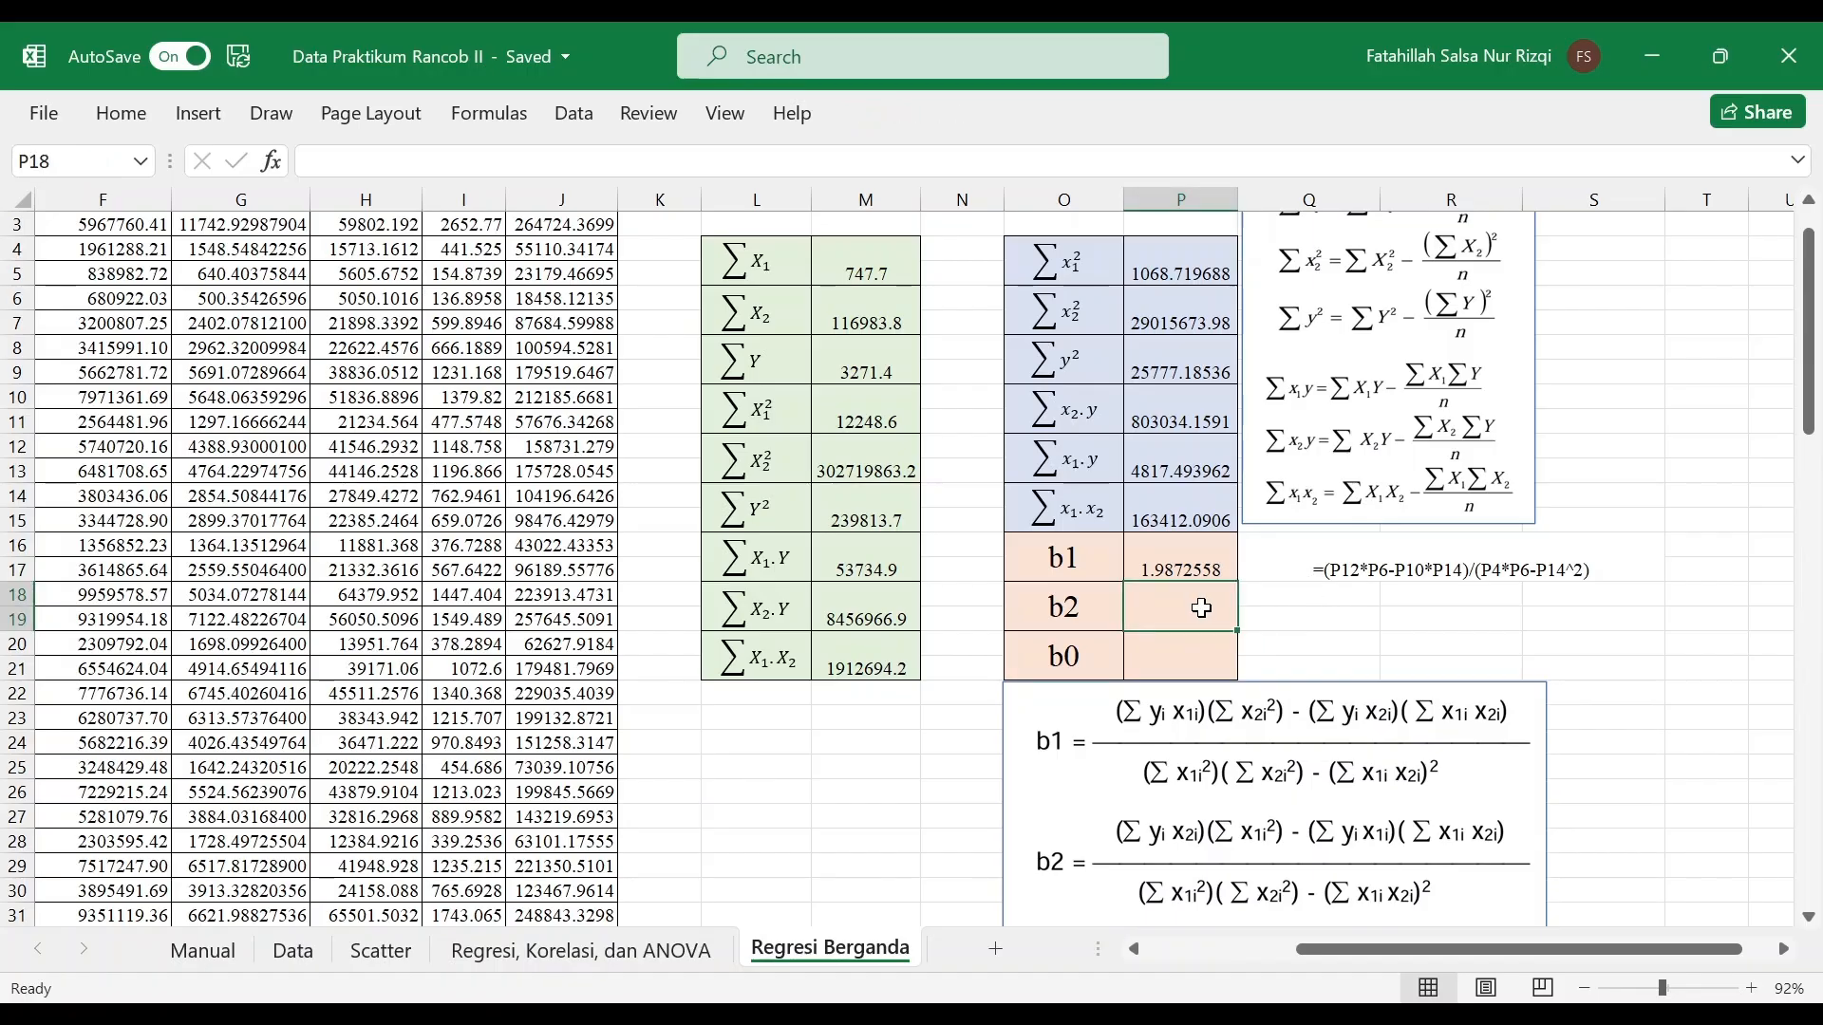
pyautogui.write('=')
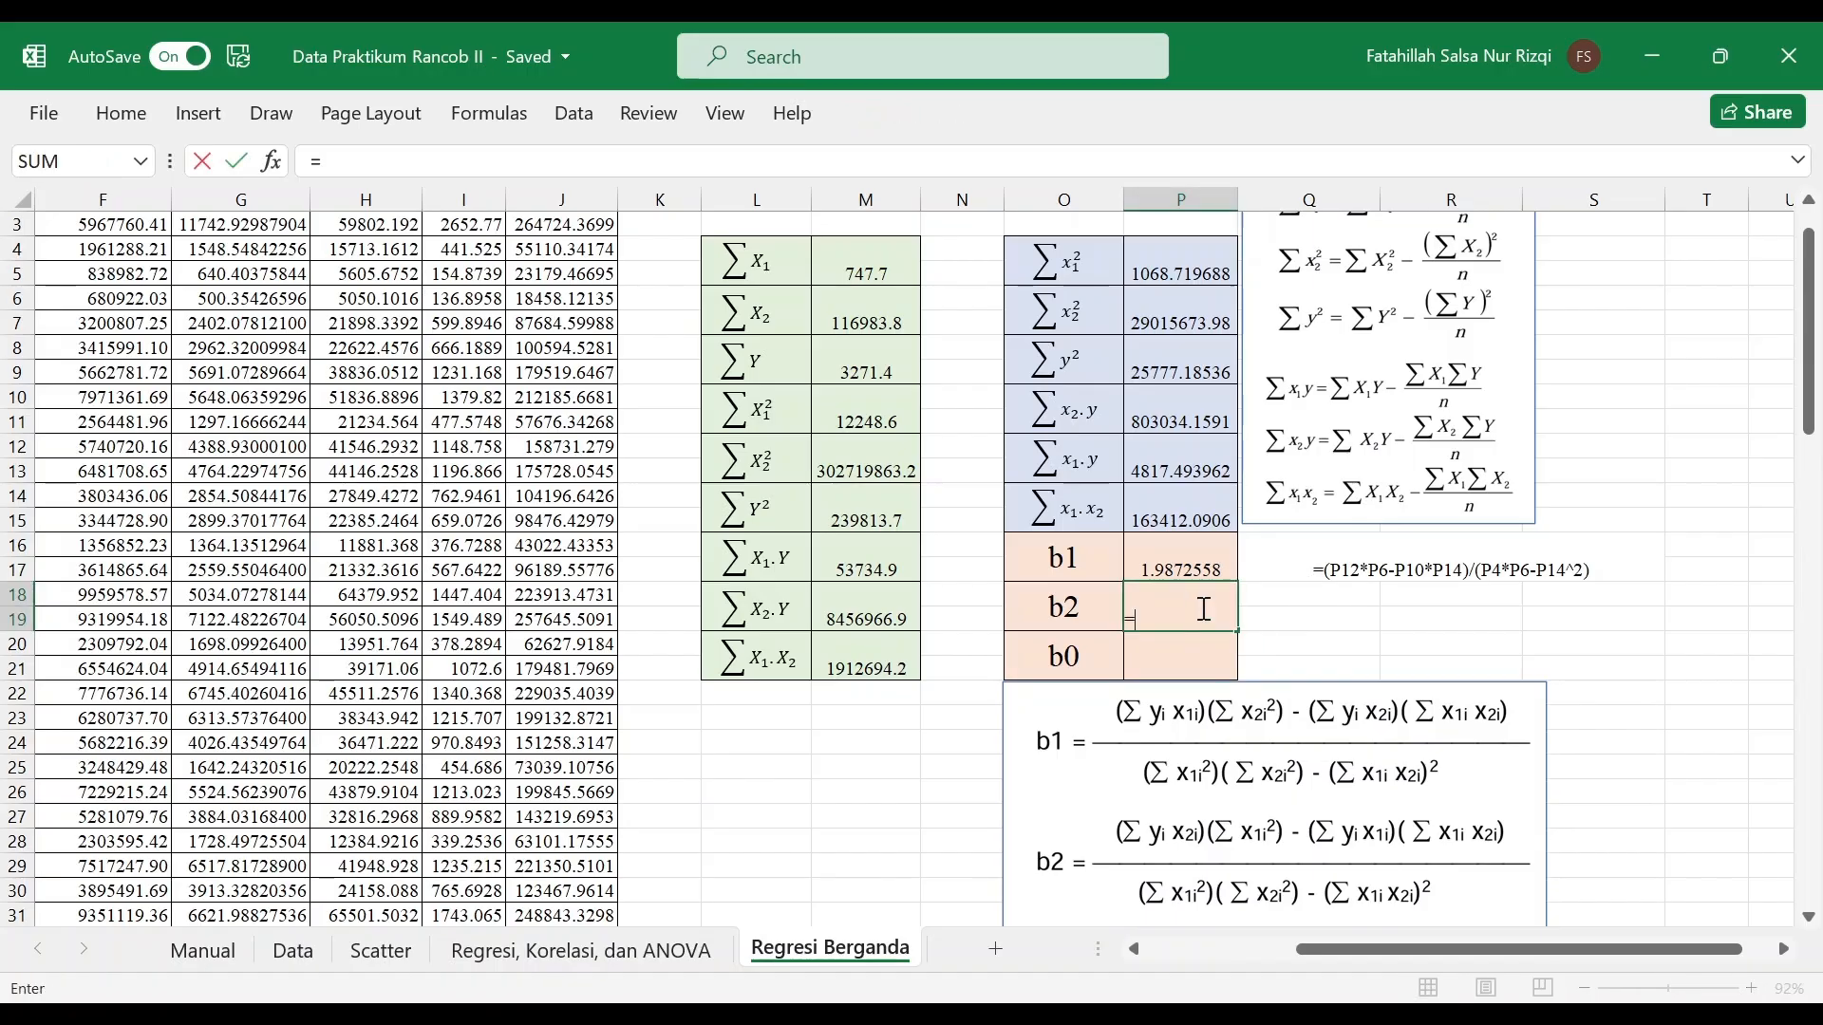
pyautogui.click(1169, 410)
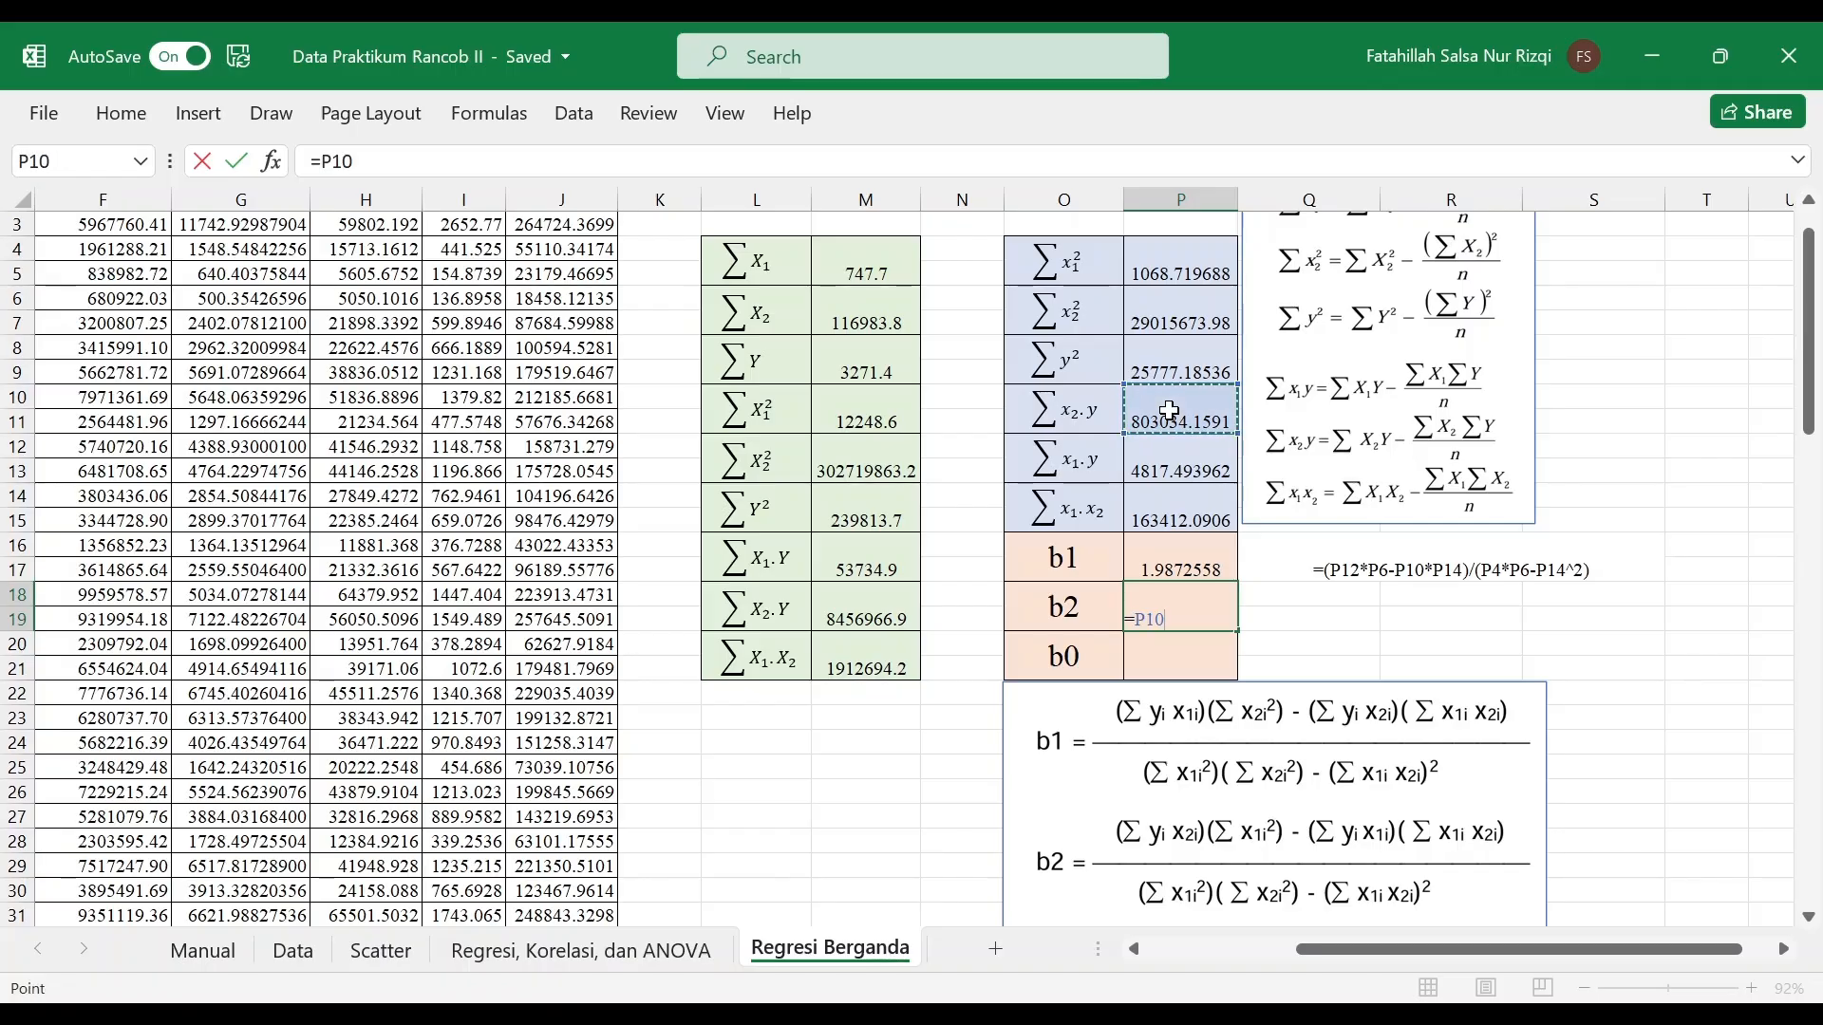
pyautogui.press('BackSpace')
pyautogui.press('BackSpace')
pyautogui.press('BackSpace')
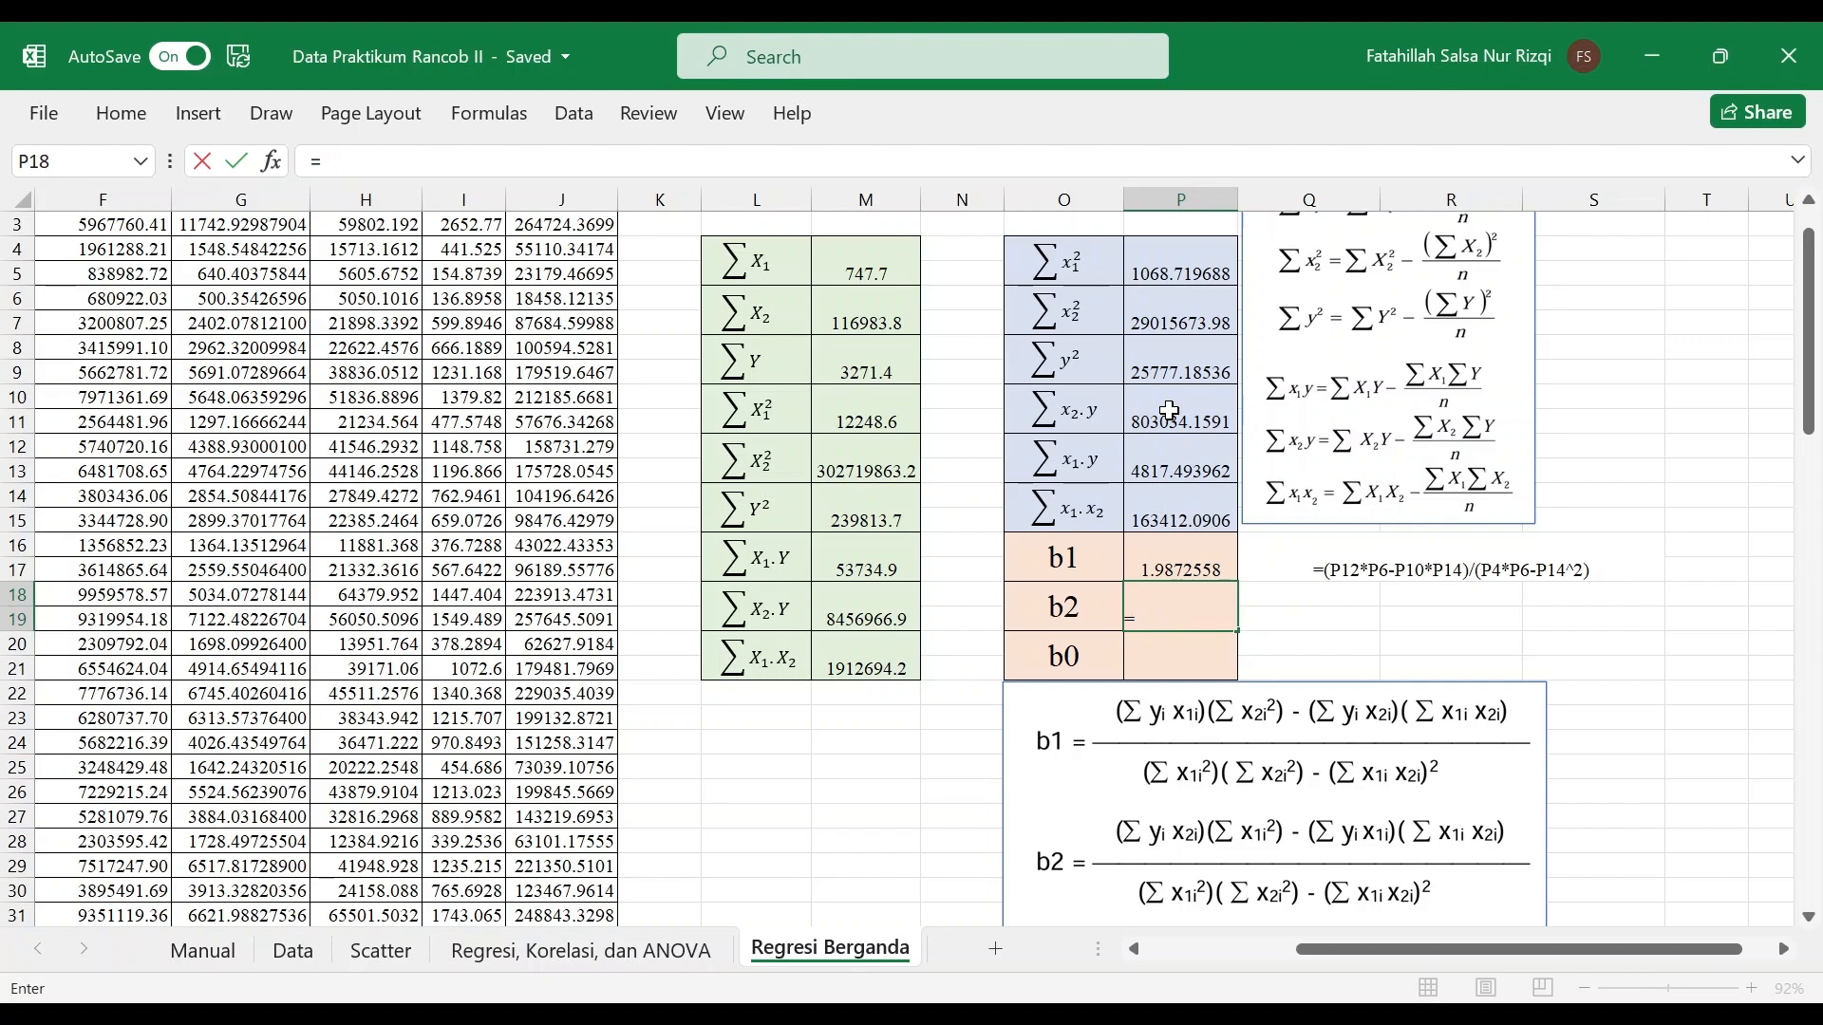
# Build the b2 numerator in P18 with an opening parenthesis: (P10*P4-P12*P14
pyautogui.write('(')
pyautogui.click(1170, 410)
pyautogui.write('^')
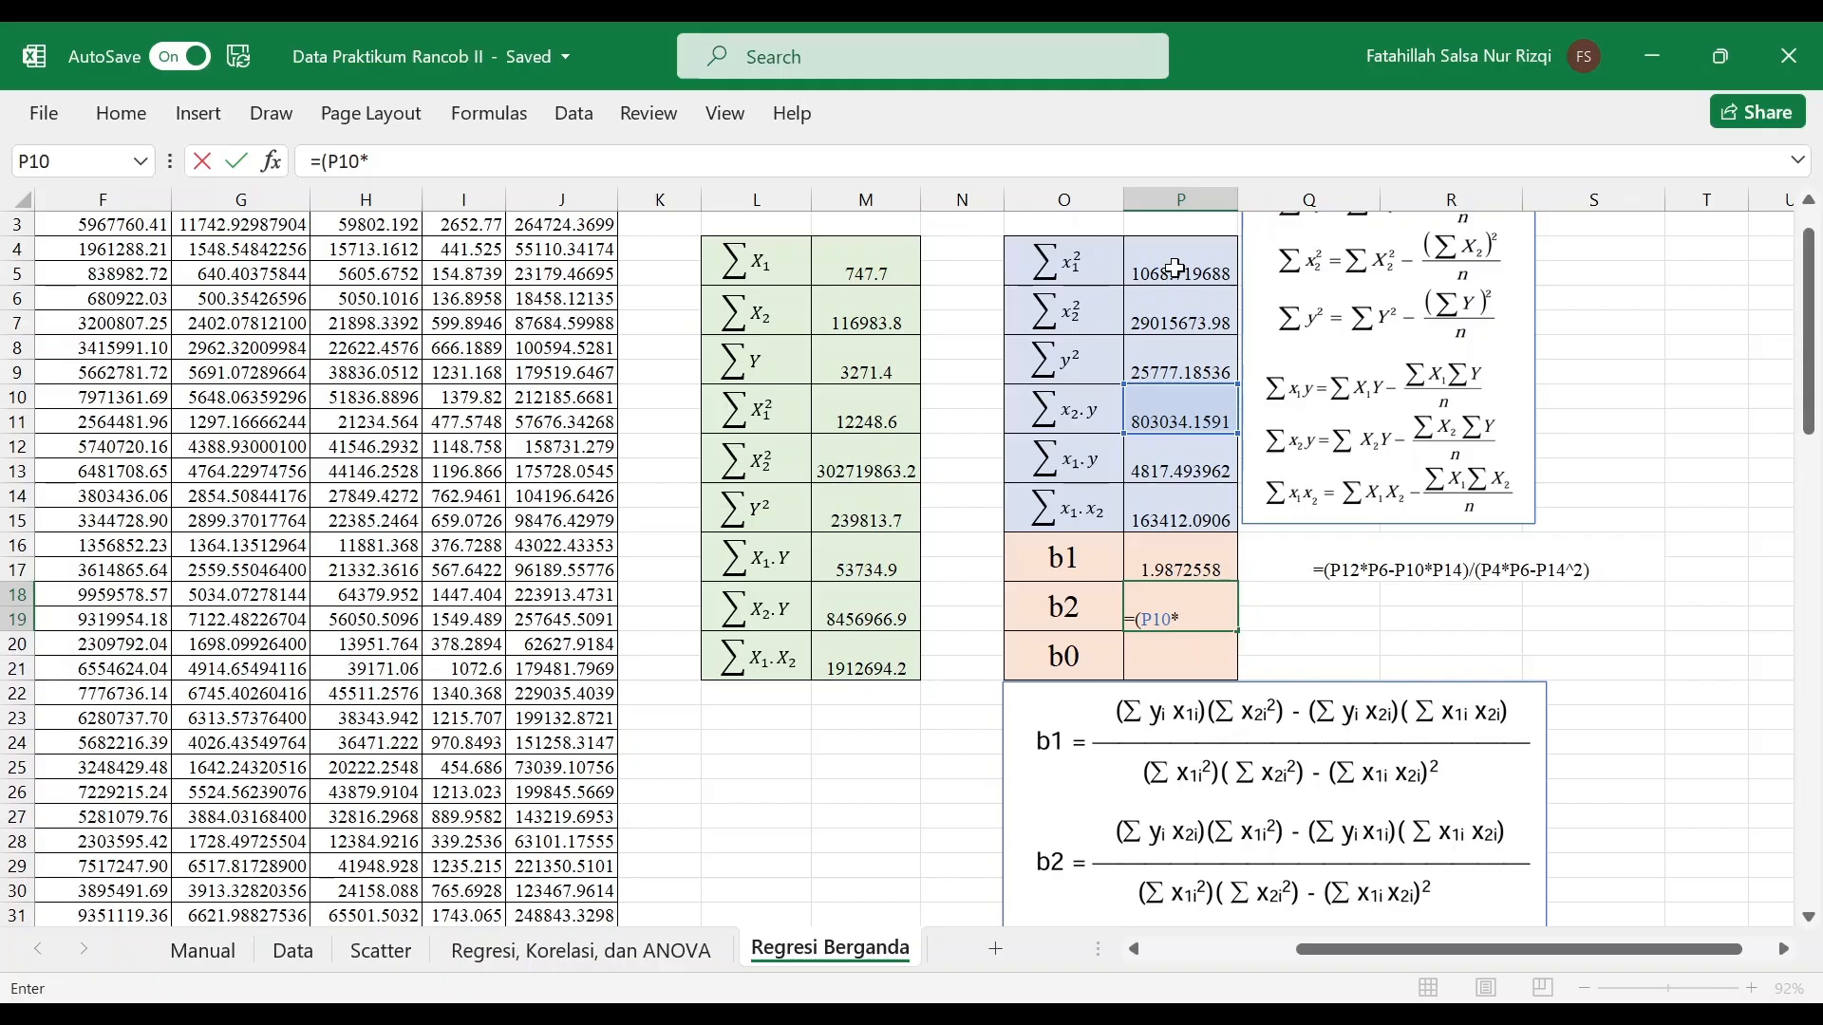
pyautogui.click(1177, 269)
pyautogui.write('*P4')
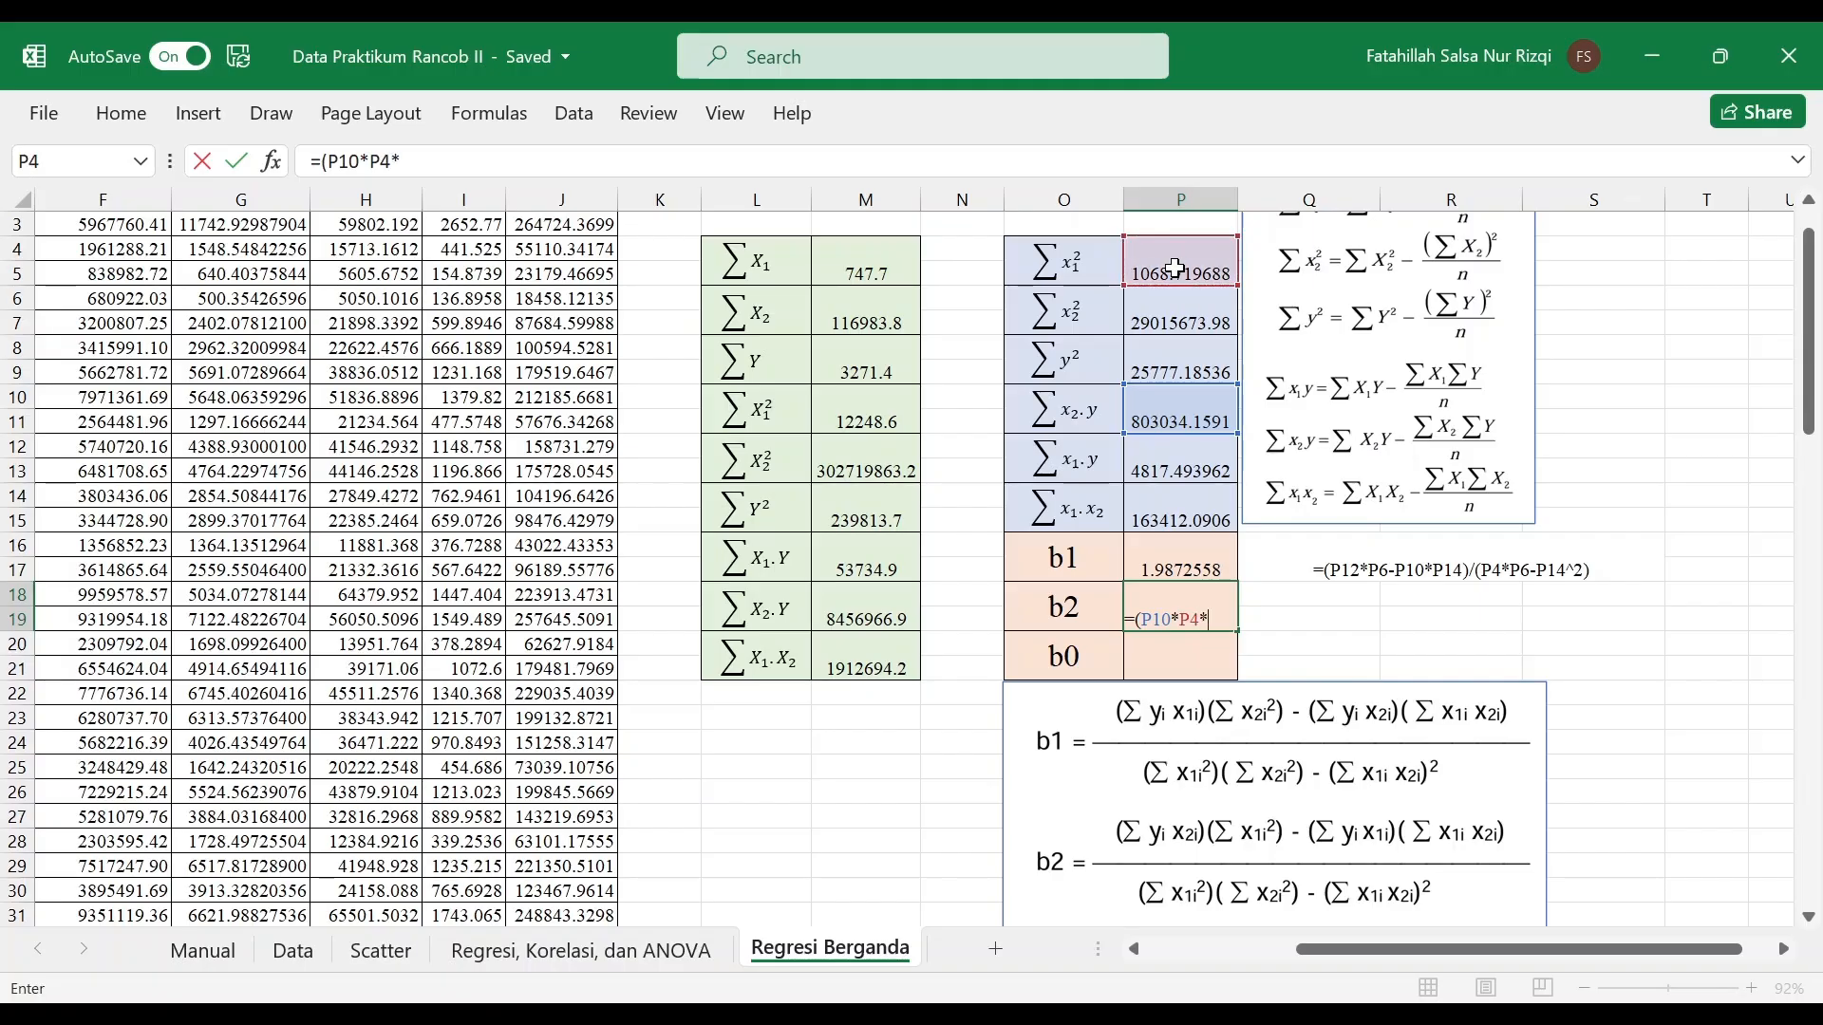
pyautogui.write('-')
pyautogui.click(1157, 467)
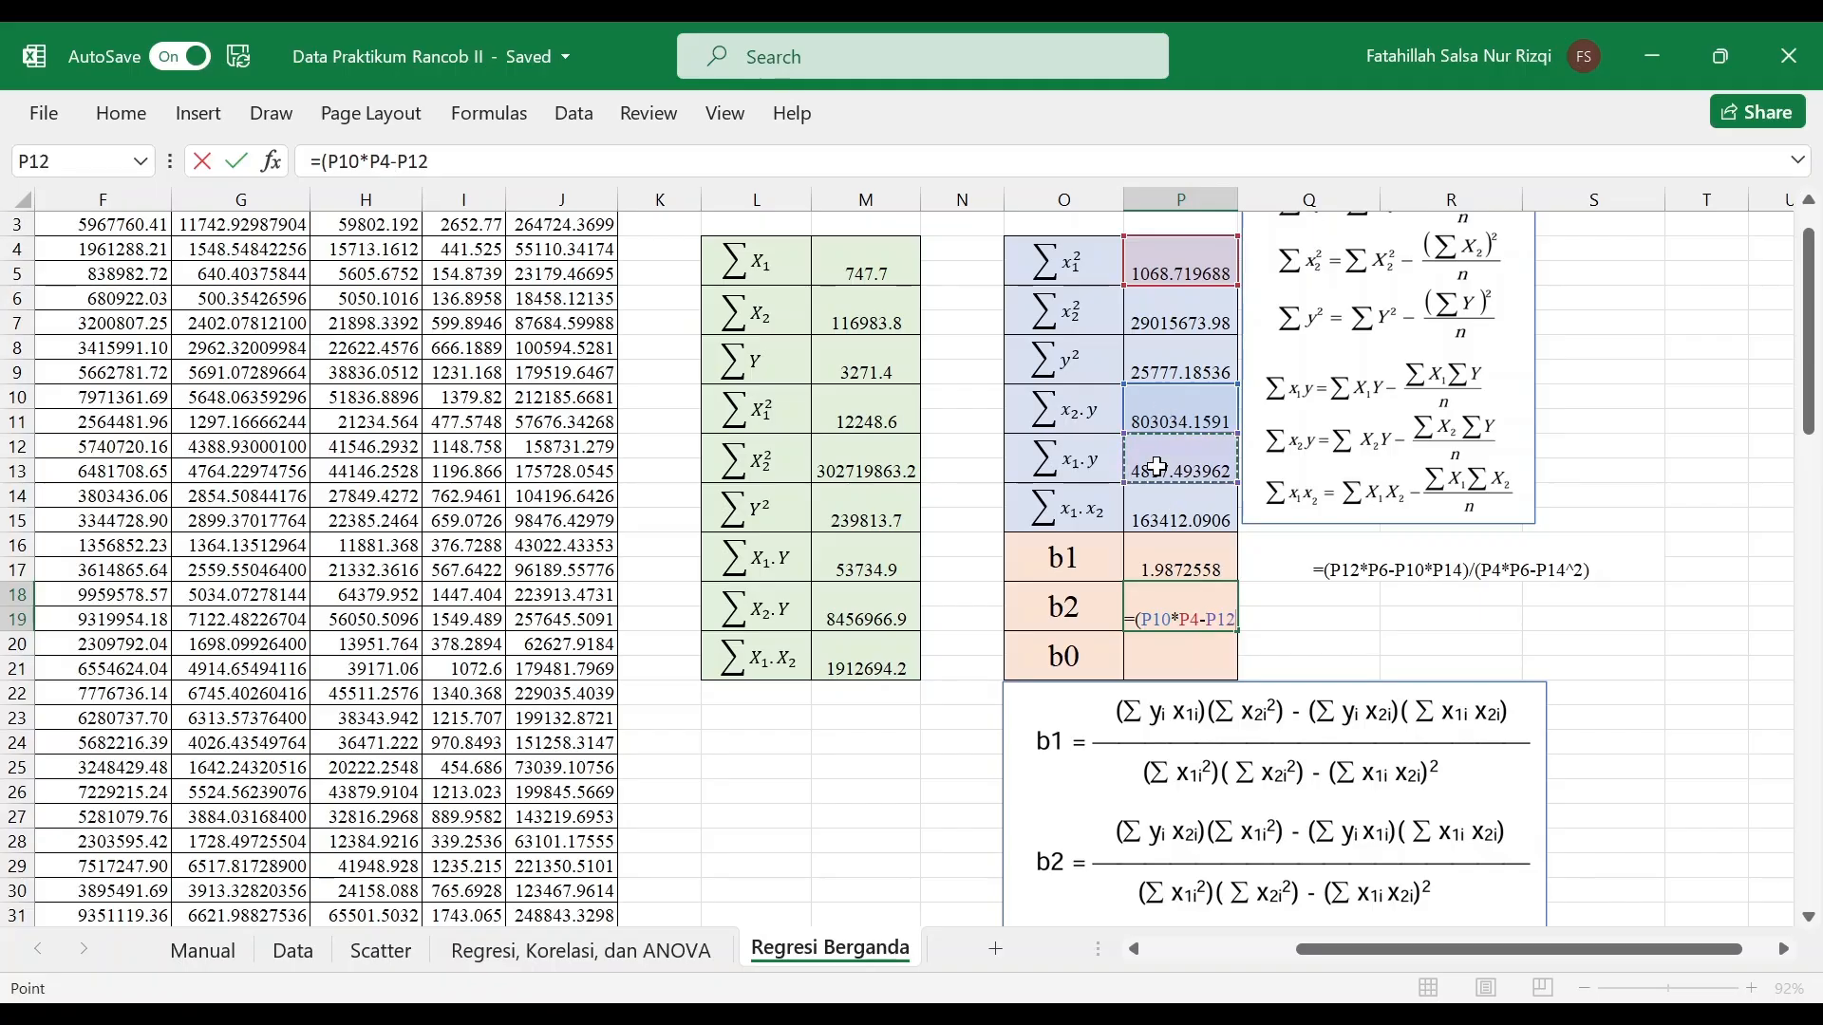
pyautogui.write('*')
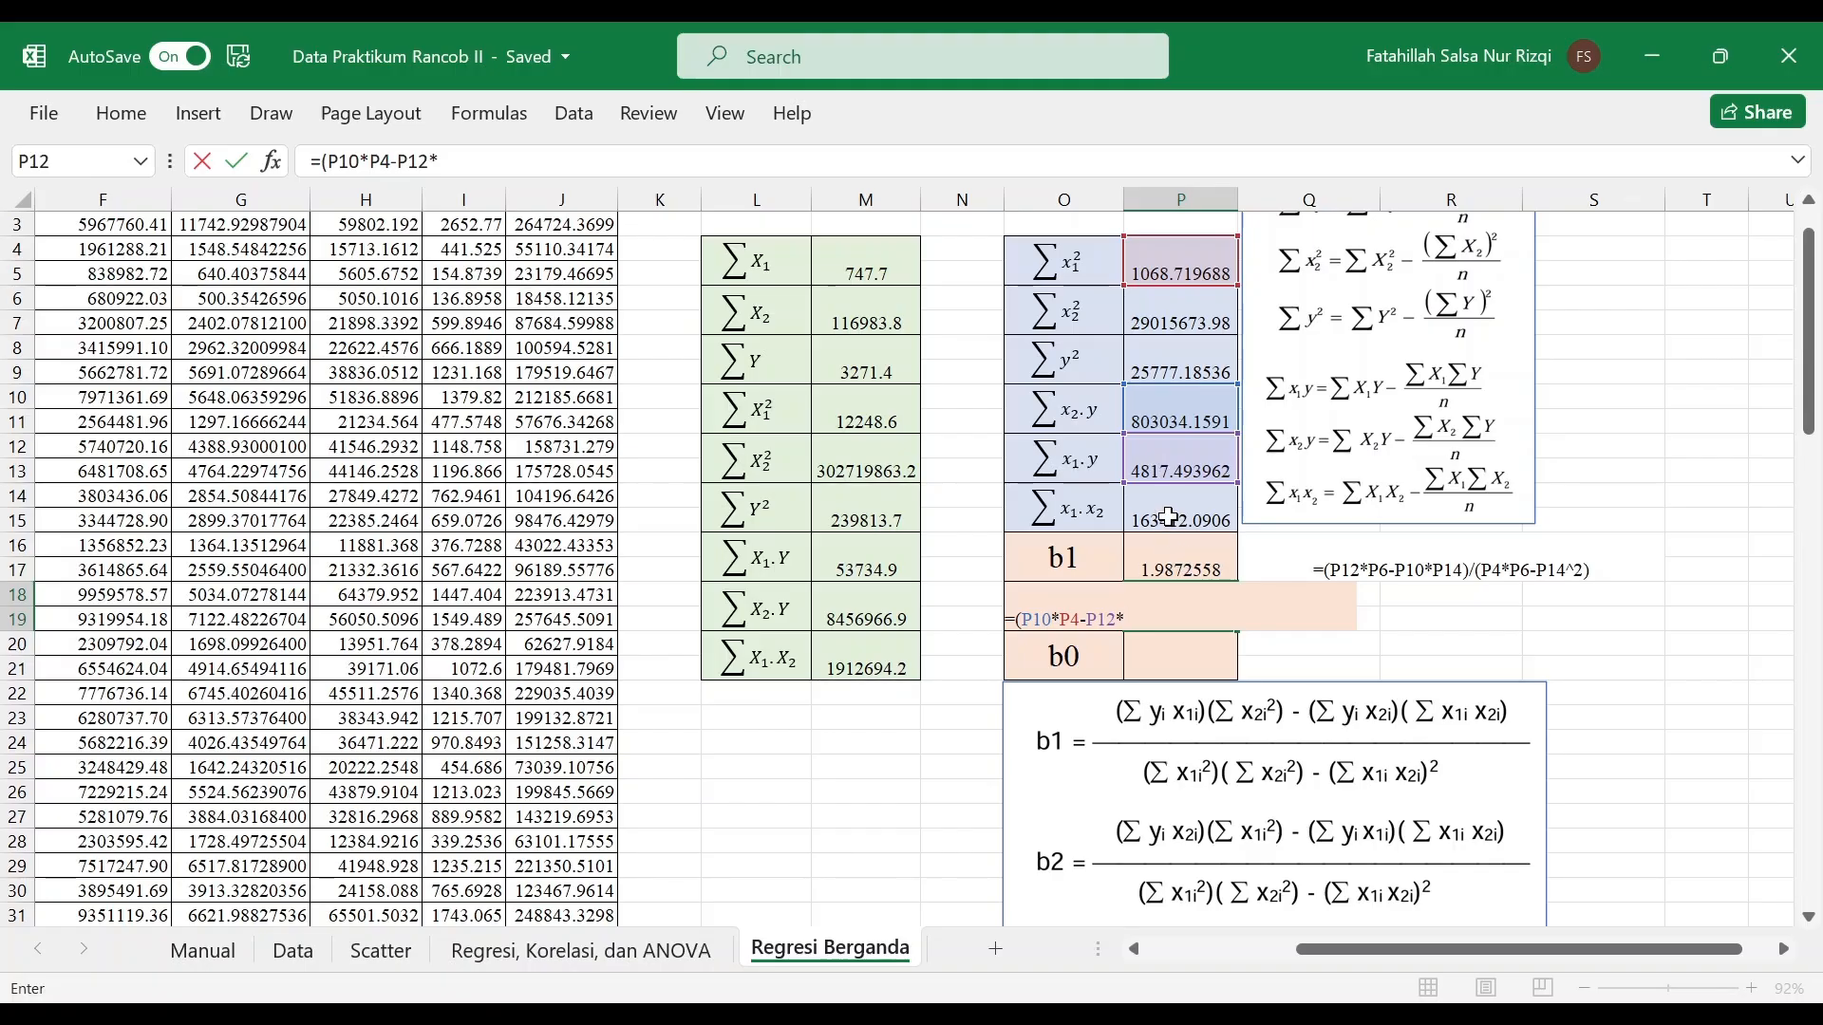
pyautogui.click(1169, 517)
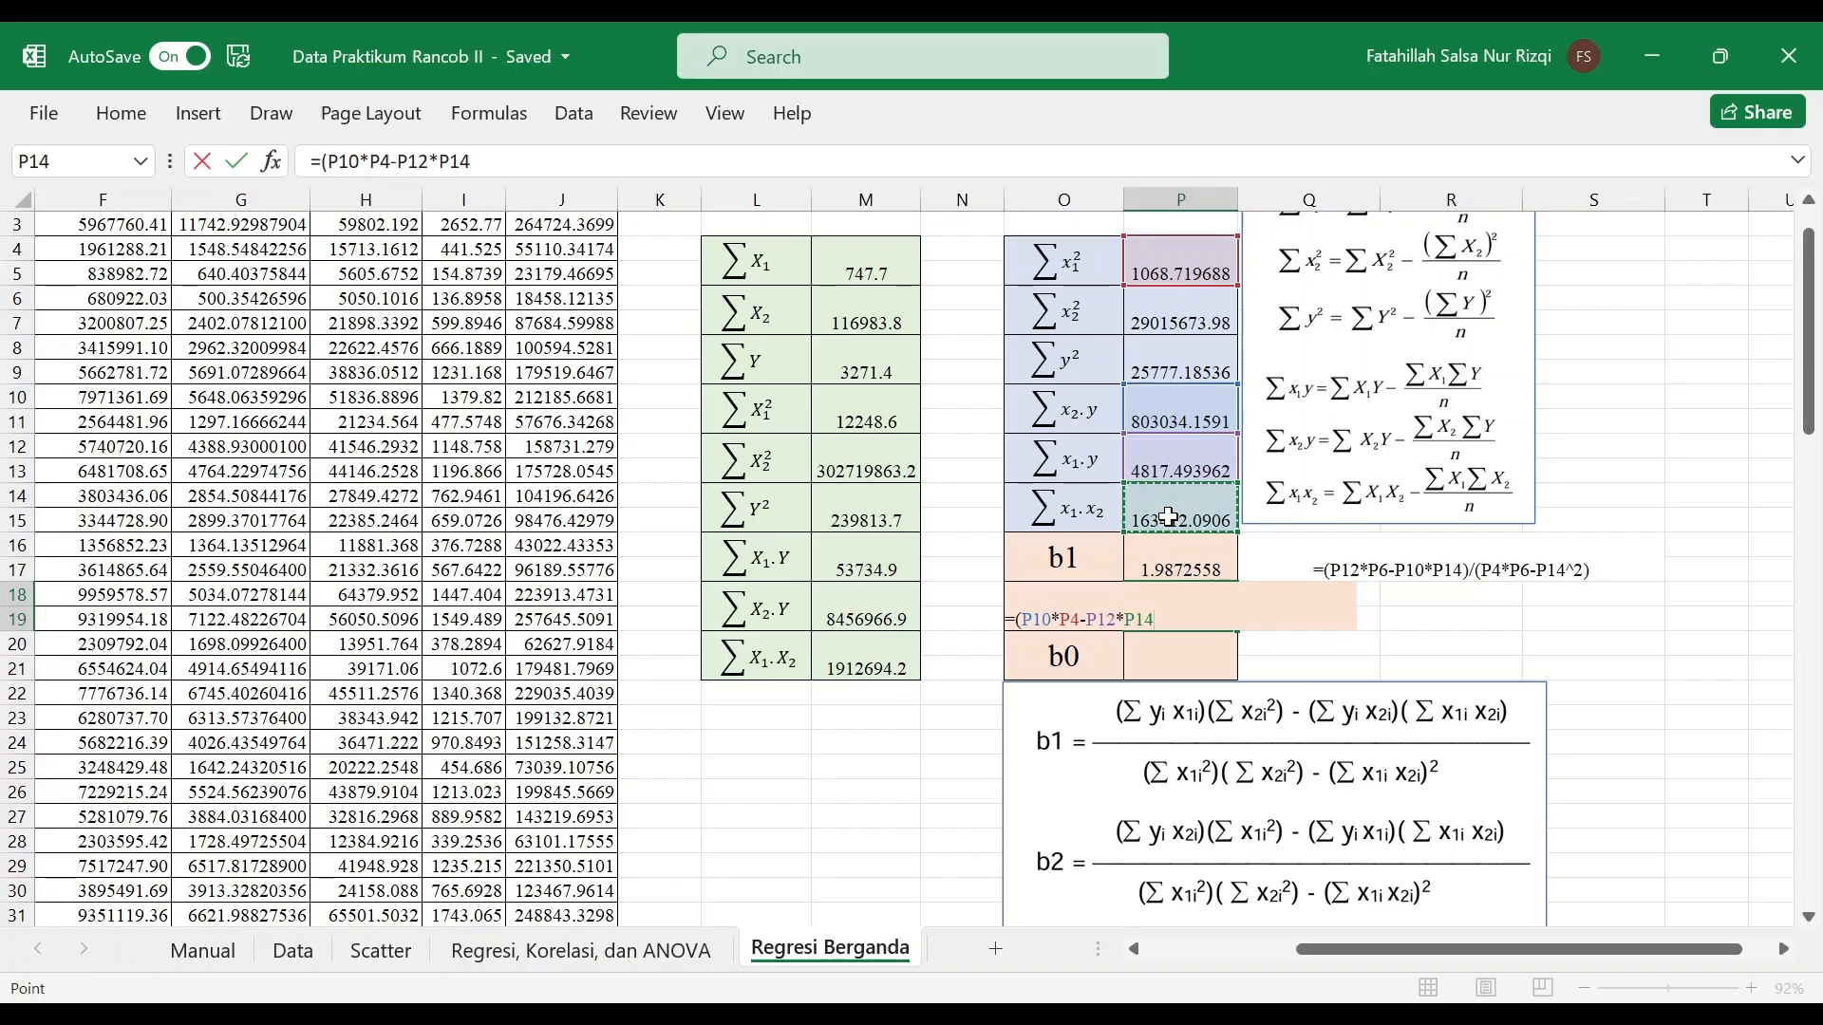
# Close the b2 numerator and append the divisor as /p4*p6-p14^2) in P18
pyautogui.write(')/p4*p6-p14^2)')
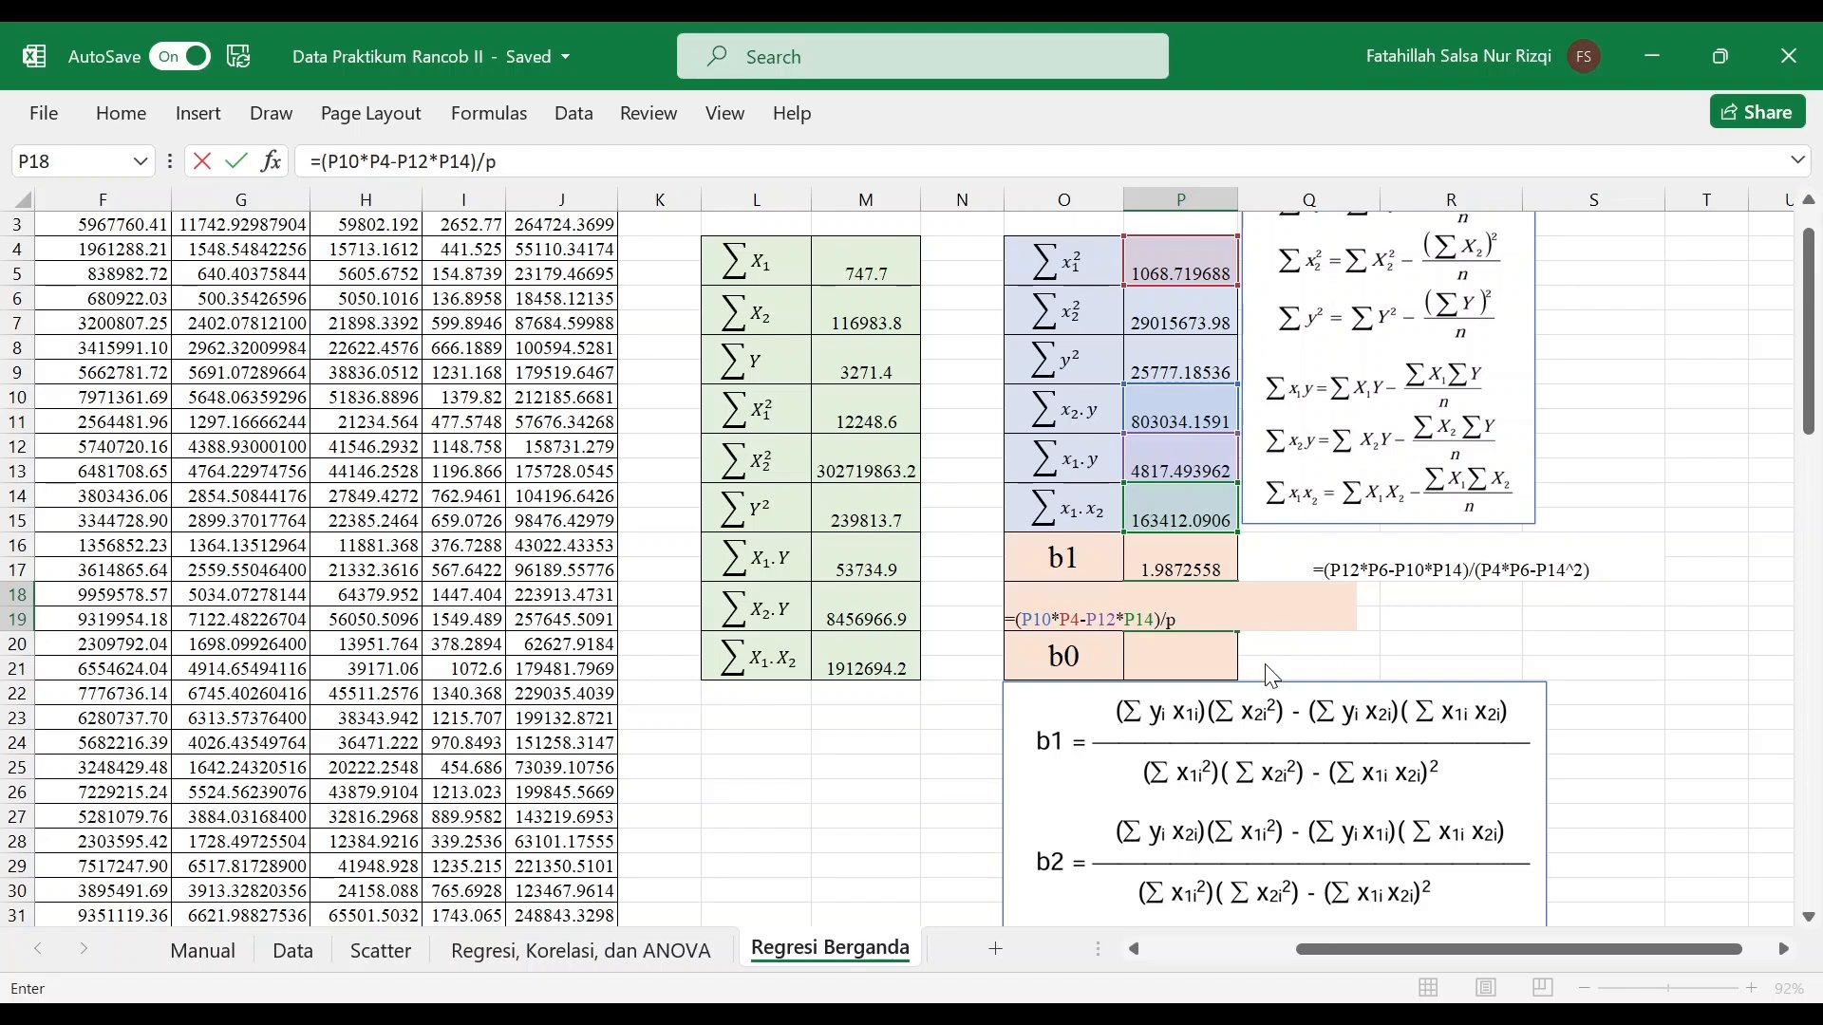
pyautogui.write('p4')
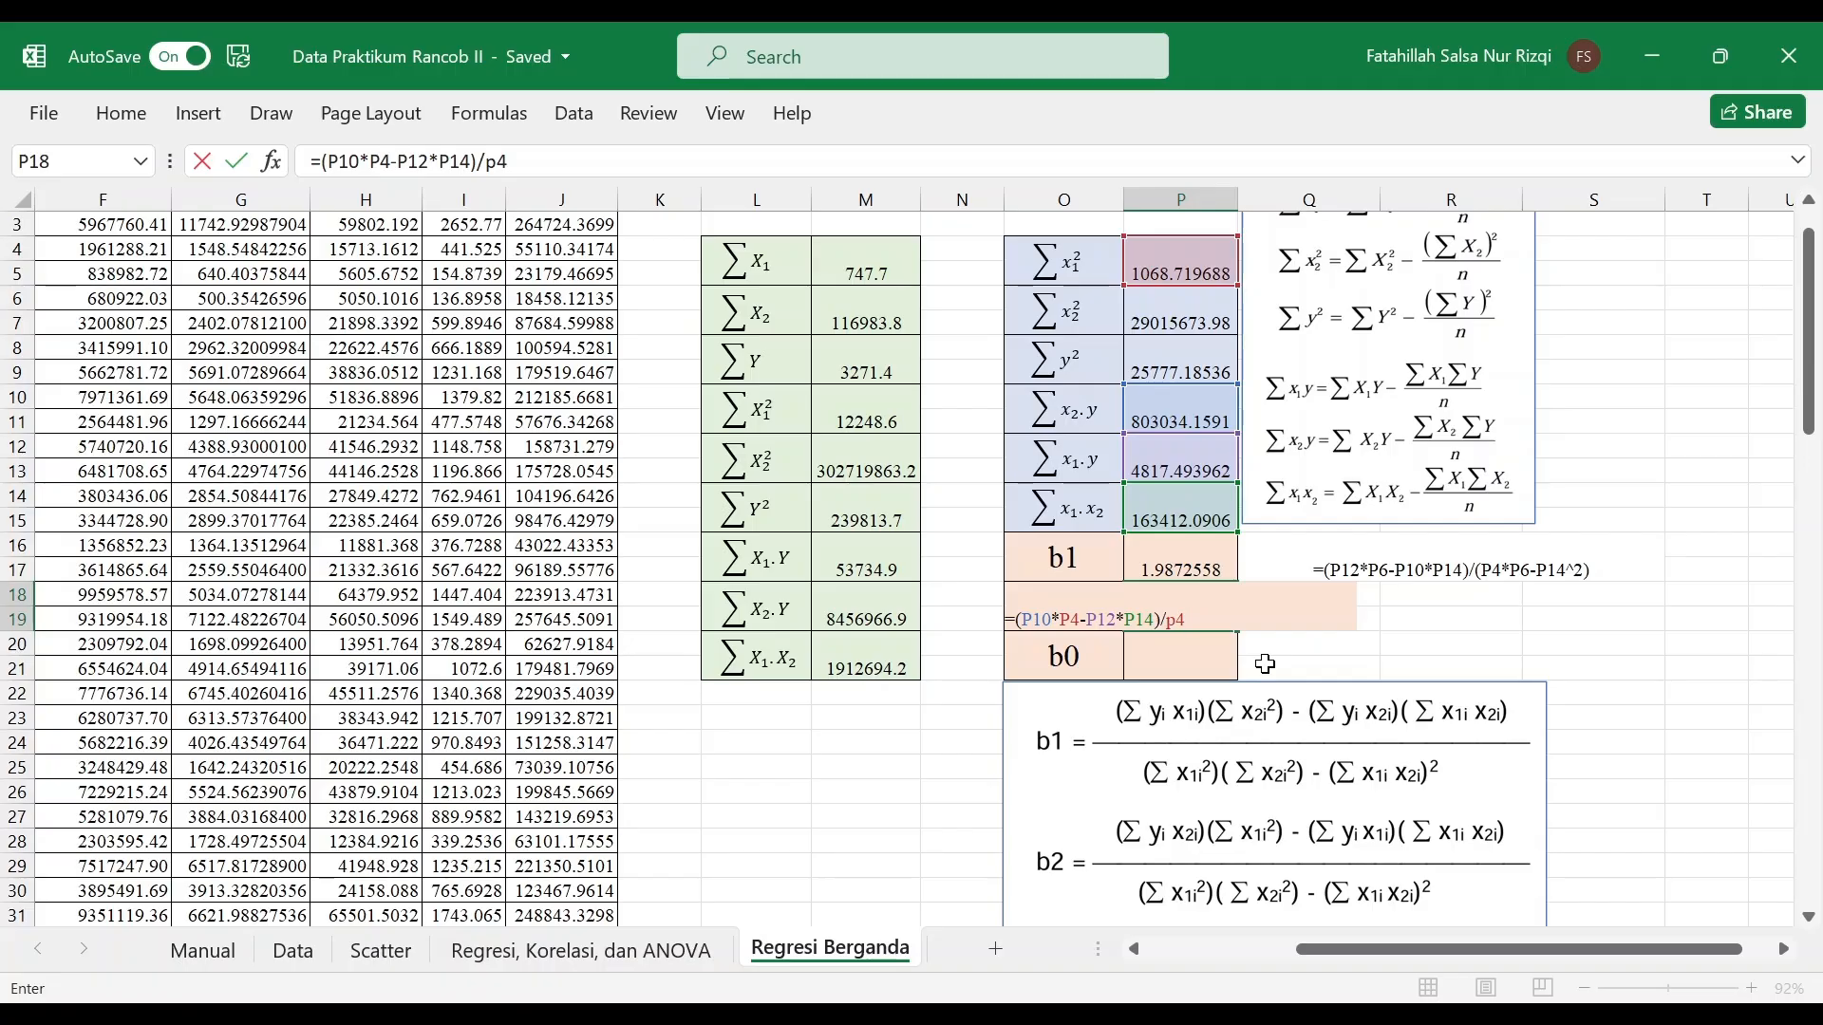
pyautogui.write('*p6')
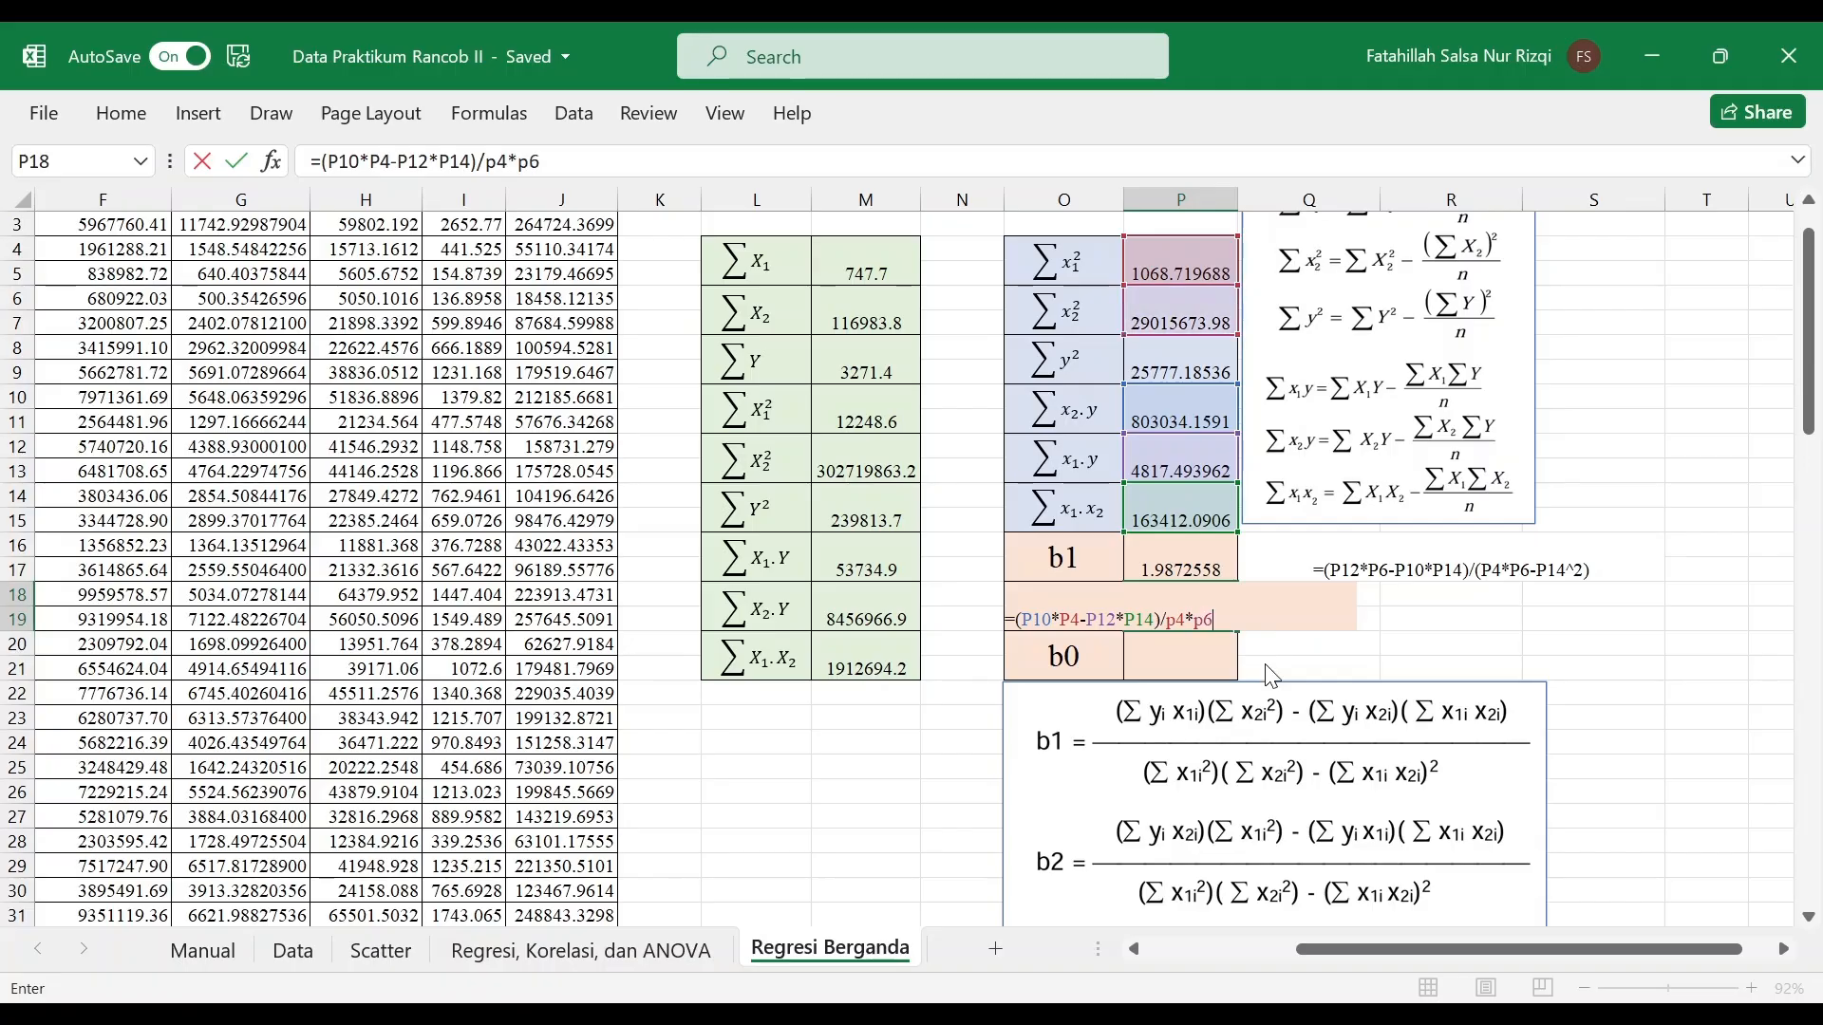
pyautogui.write('-p14^2)')
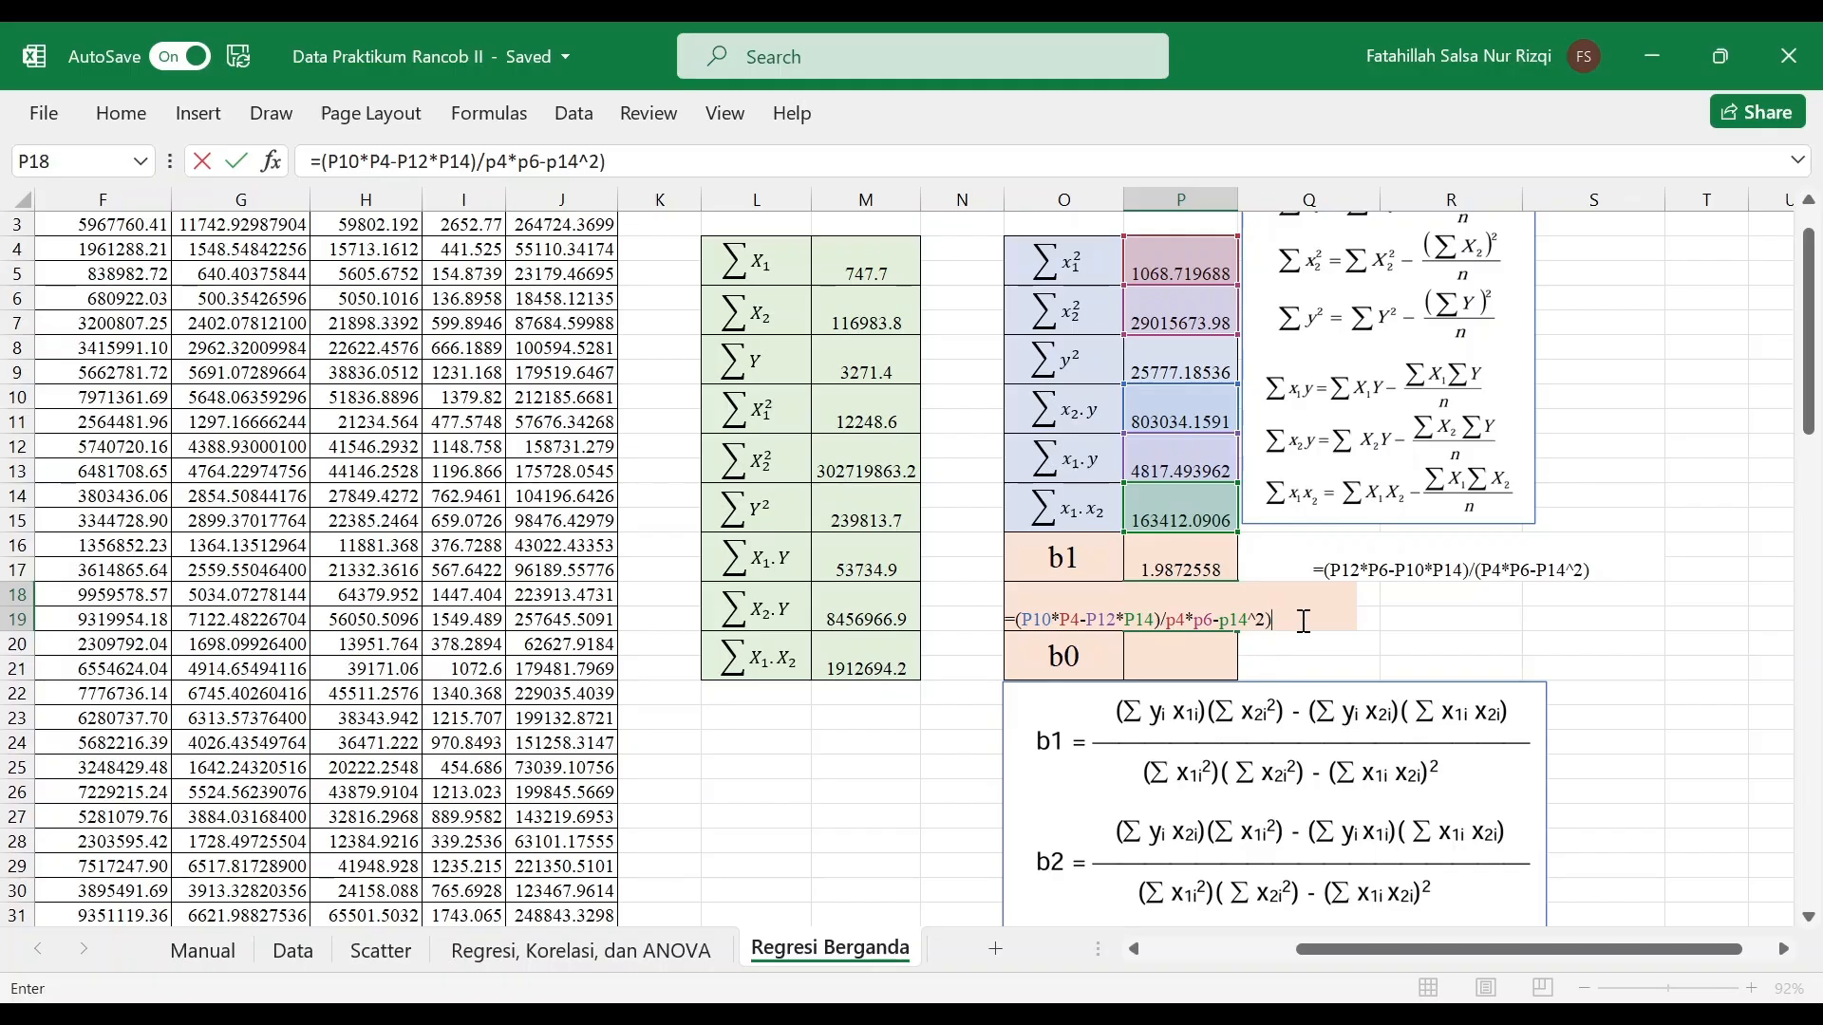
# Copy the full b2 formula text, insert the missing opening parenthesis before p4, and enter the formula
pyautogui.hotkey('shift', 'Home')
pyautogui.hotkey('ctrl', 'c')
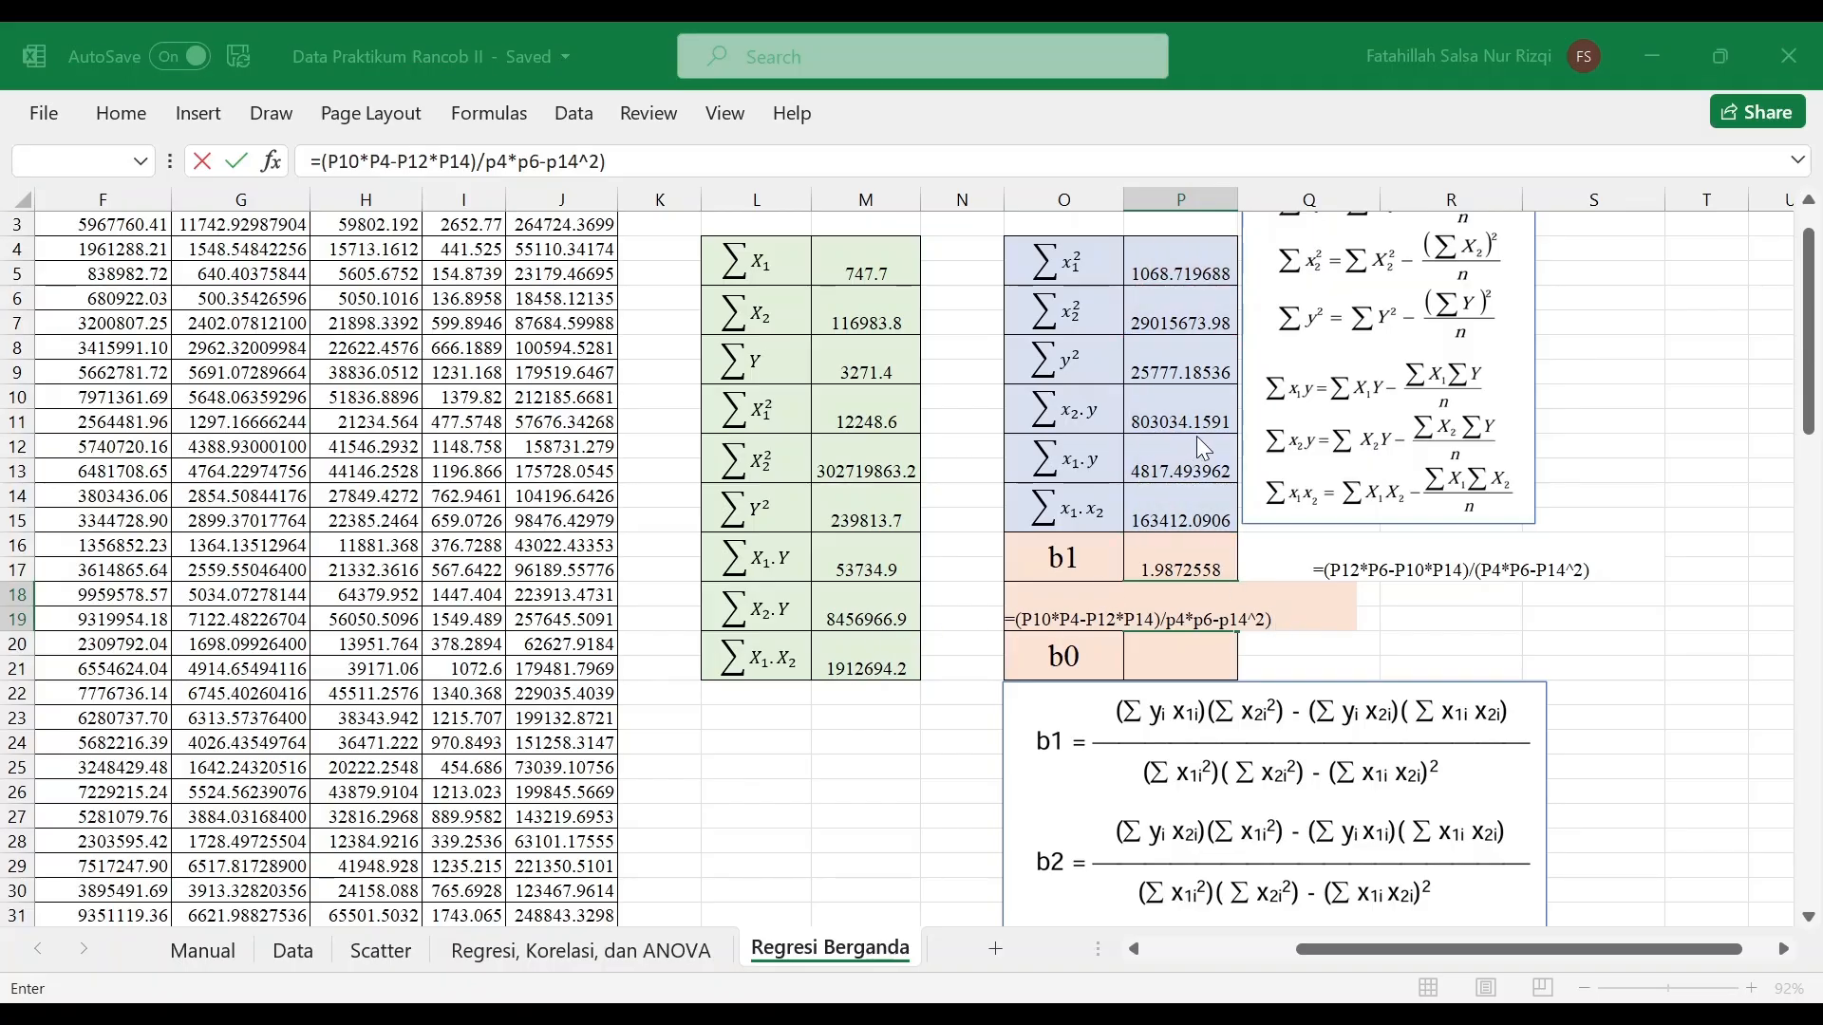
pyautogui.doubleClick(1262, 620)
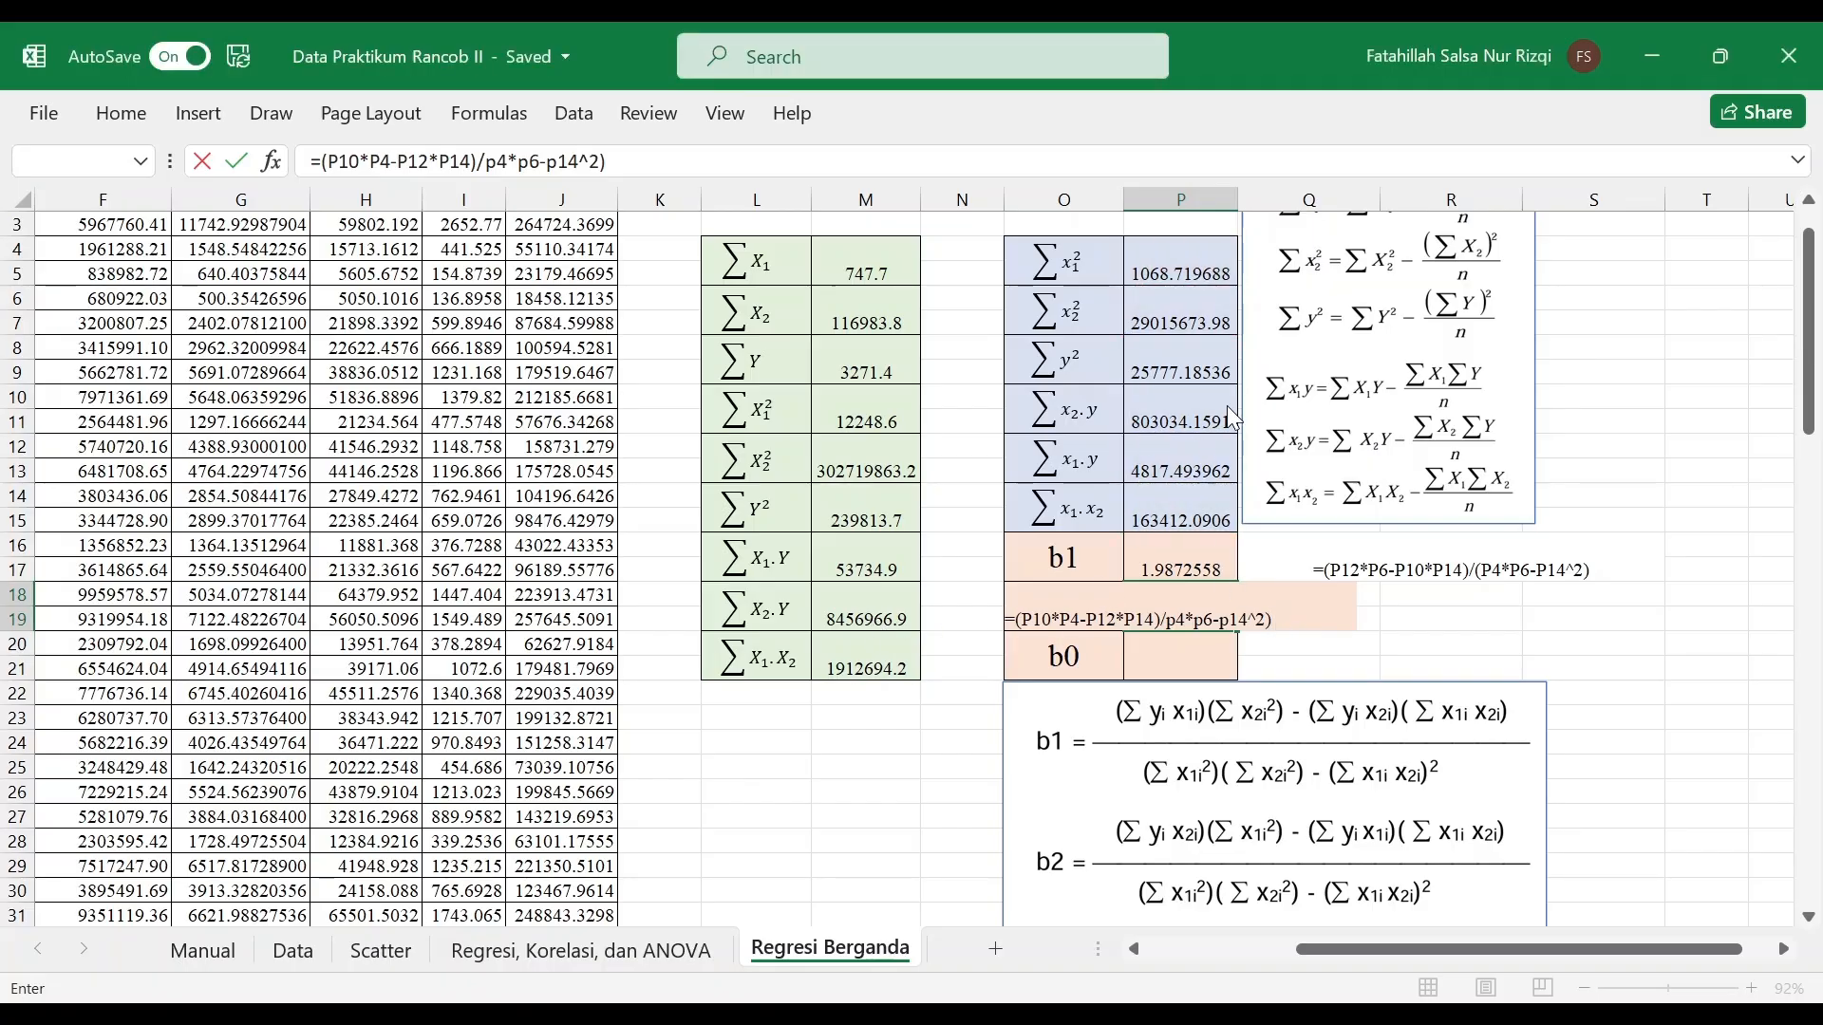
pyautogui.click(1171, 620)
pyautogui.write('(')
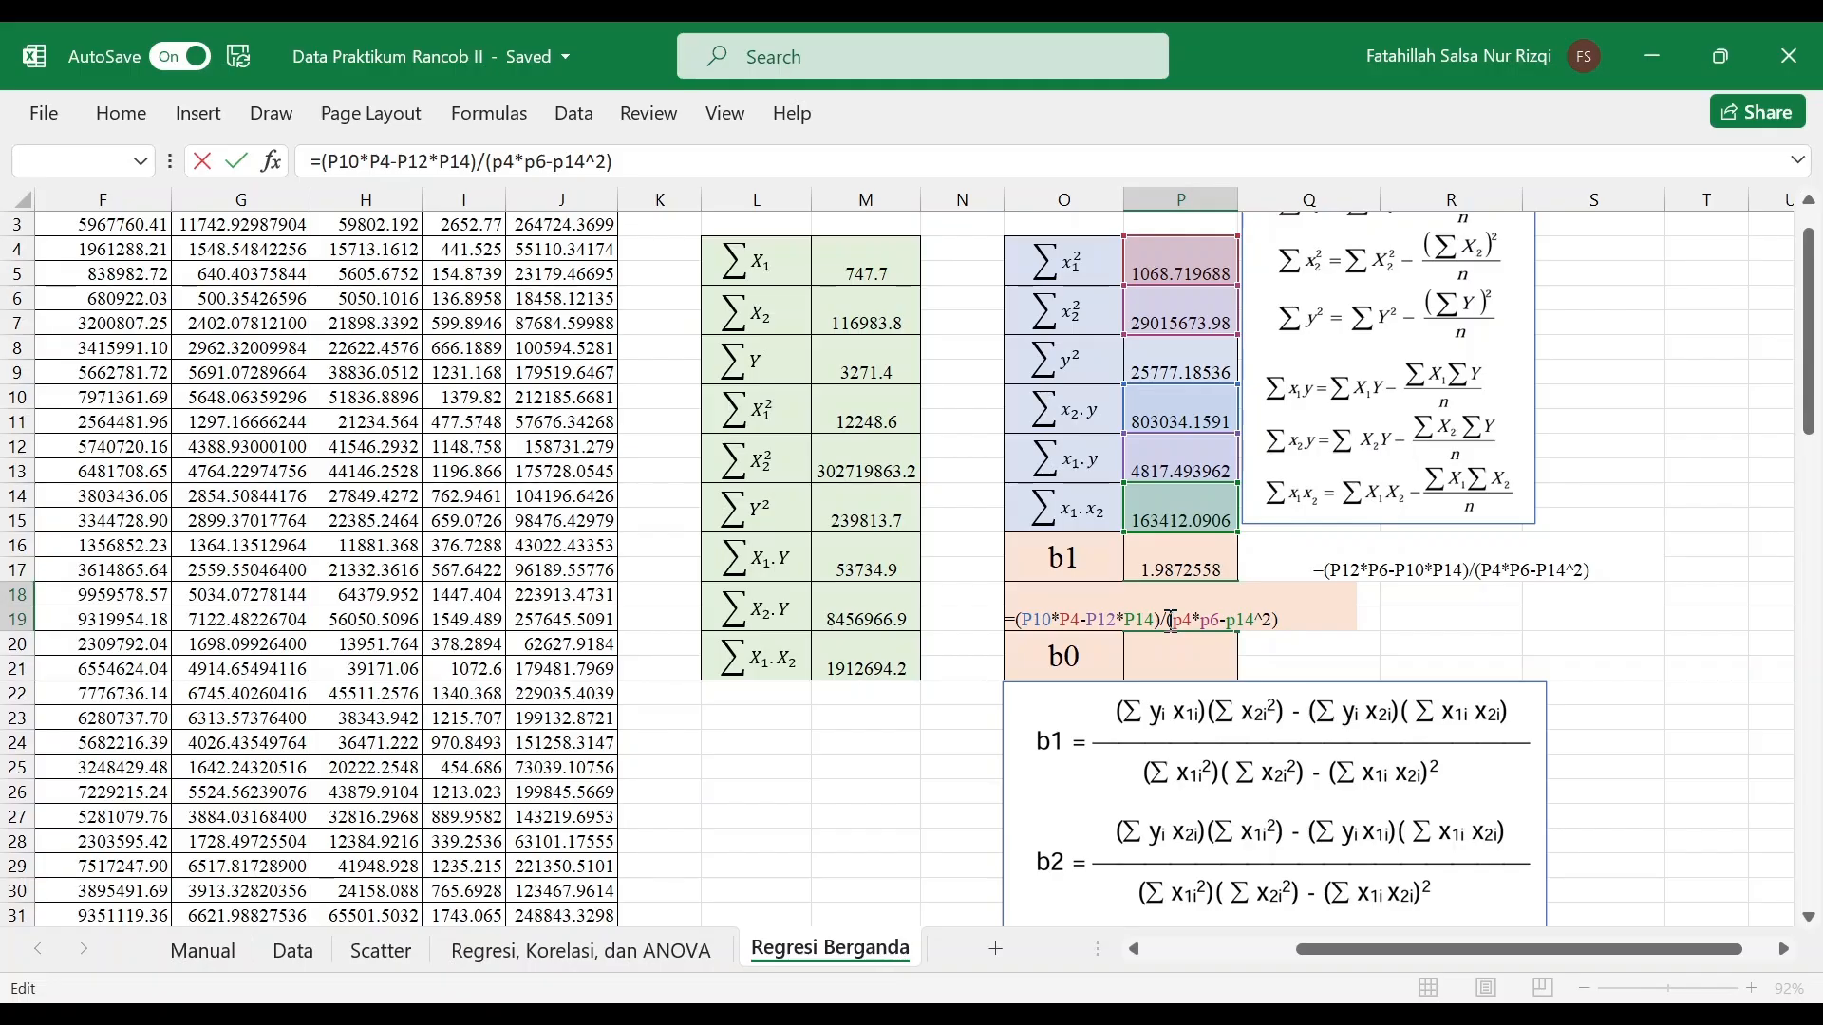
pyautogui.press('Return')
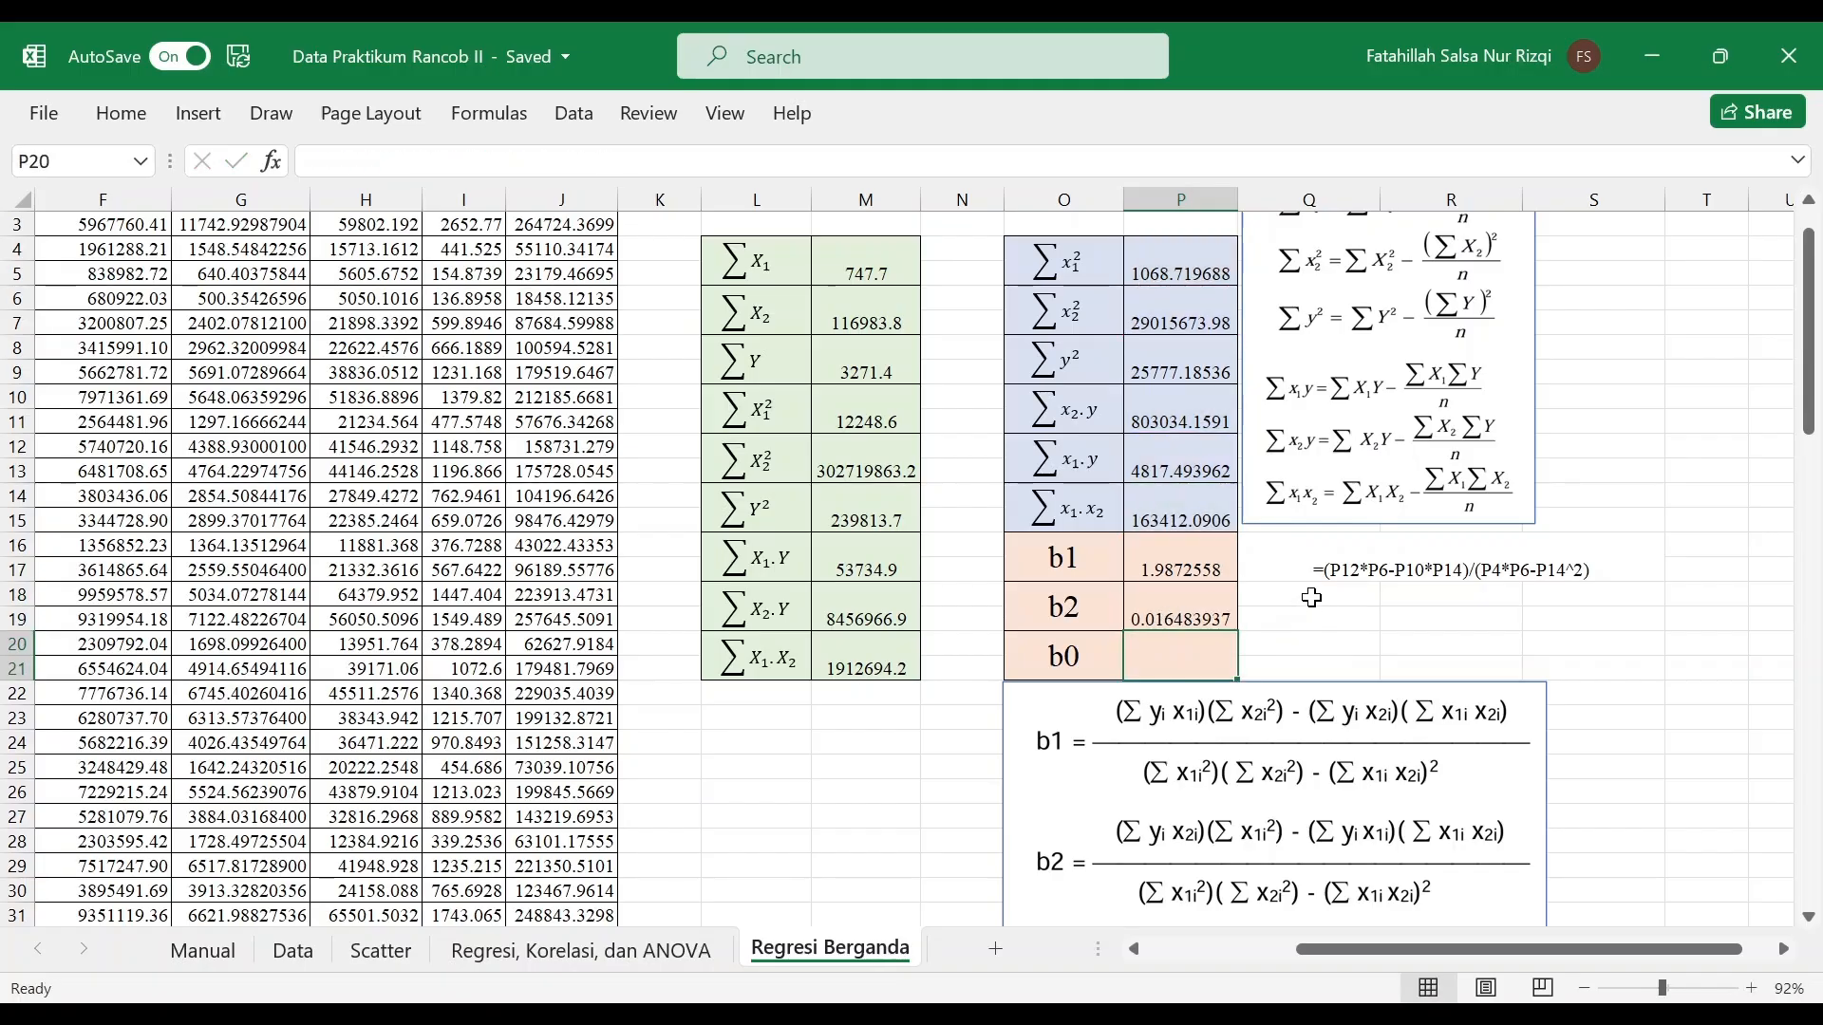
# Merge Q18:S19 beside the b2 result and enter the copied formula as displayed text with a leading apostrophe: '=(P10*P4-P12*P14)/p4*p6-p14^2)
pyautogui.moveTo(1303, 598); pyautogui.dragTo(1552, 612)
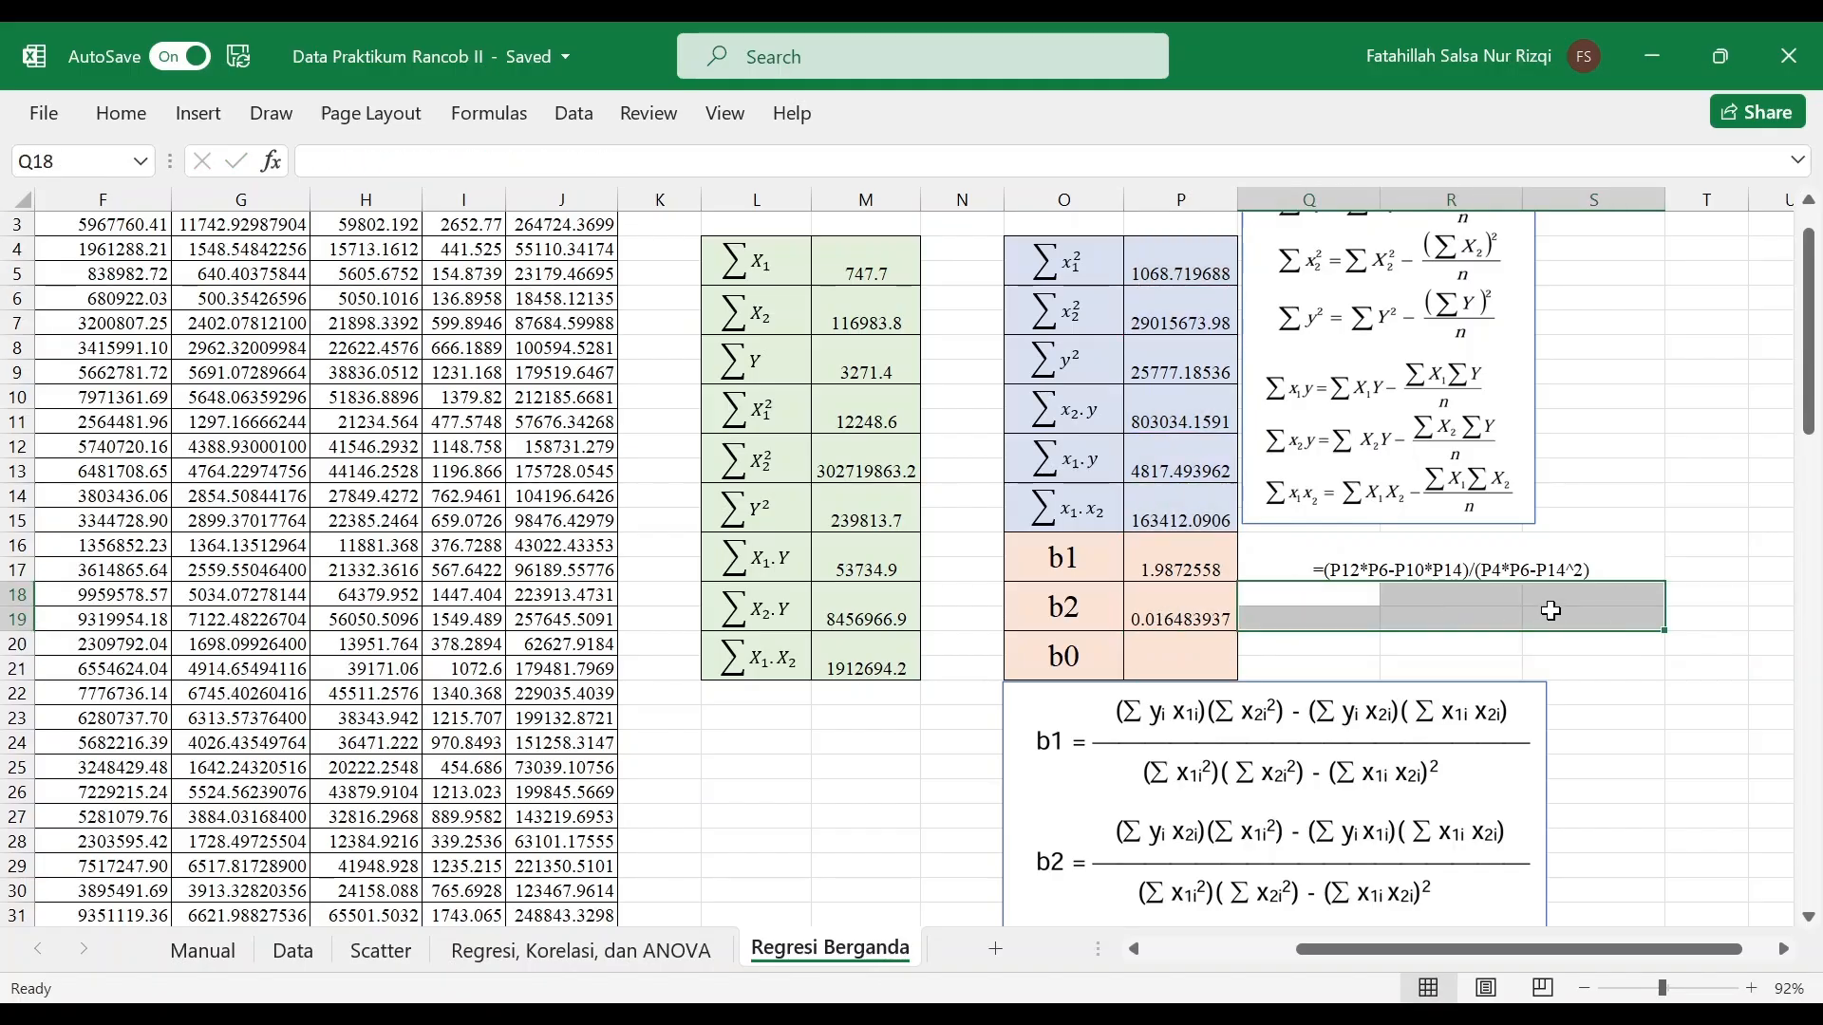
pyautogui.click(1532, 193)
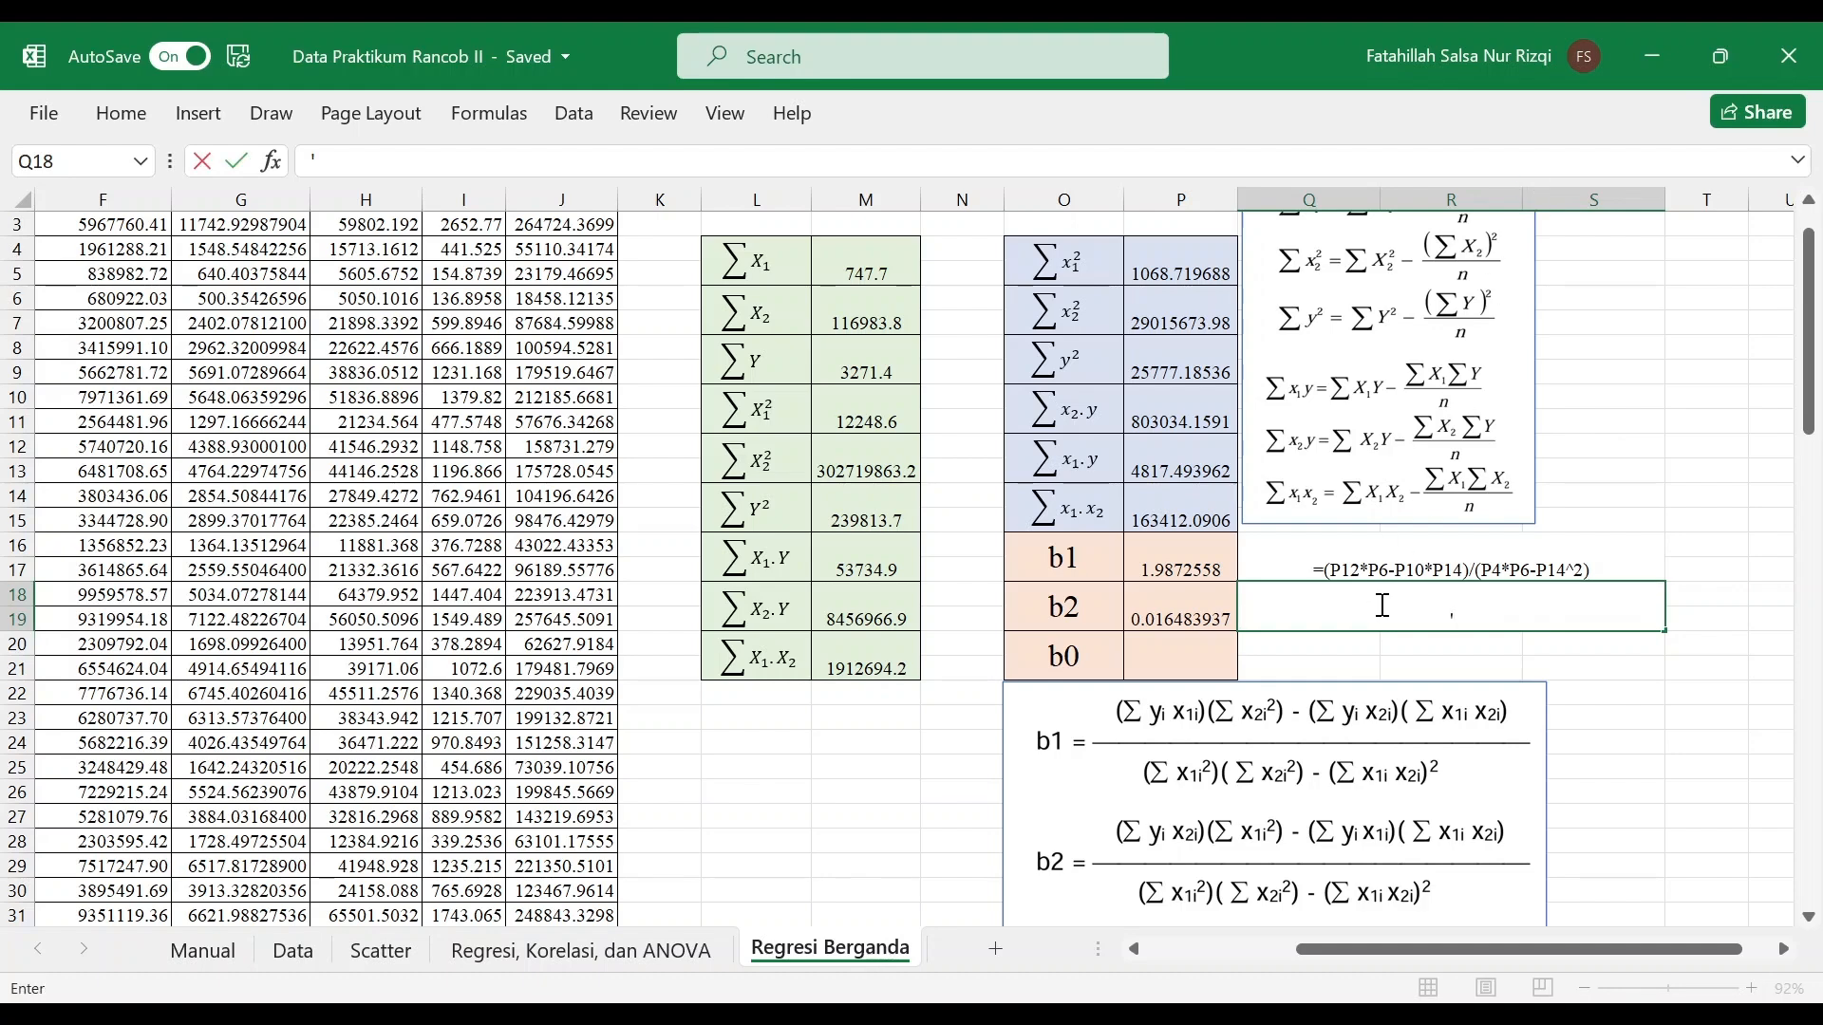
pyautogui.hotkey('ctrl', 'v')
pyautogui.press('Return')
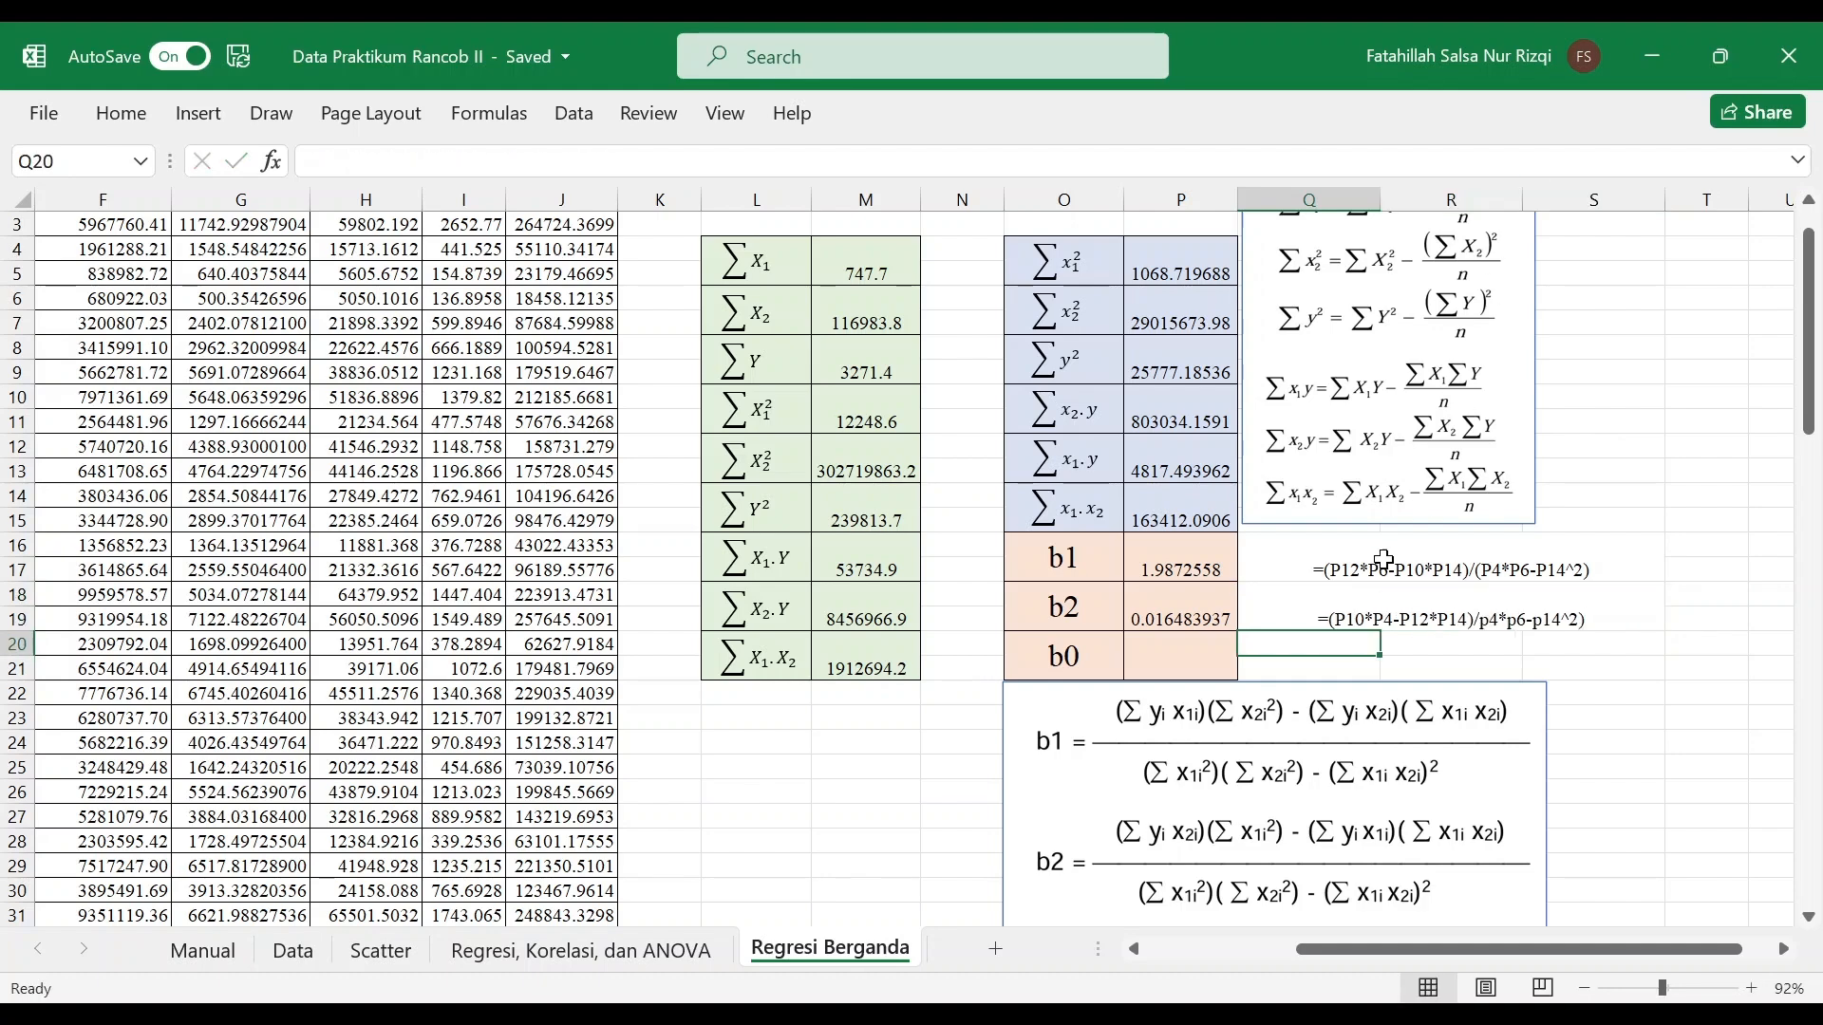
# Nudge the coefficient formula picture slightly down, toward the Y = b0 + b1 X1 + b2 X2 equation
pyautogui.scroll(-1, 1344, 662)
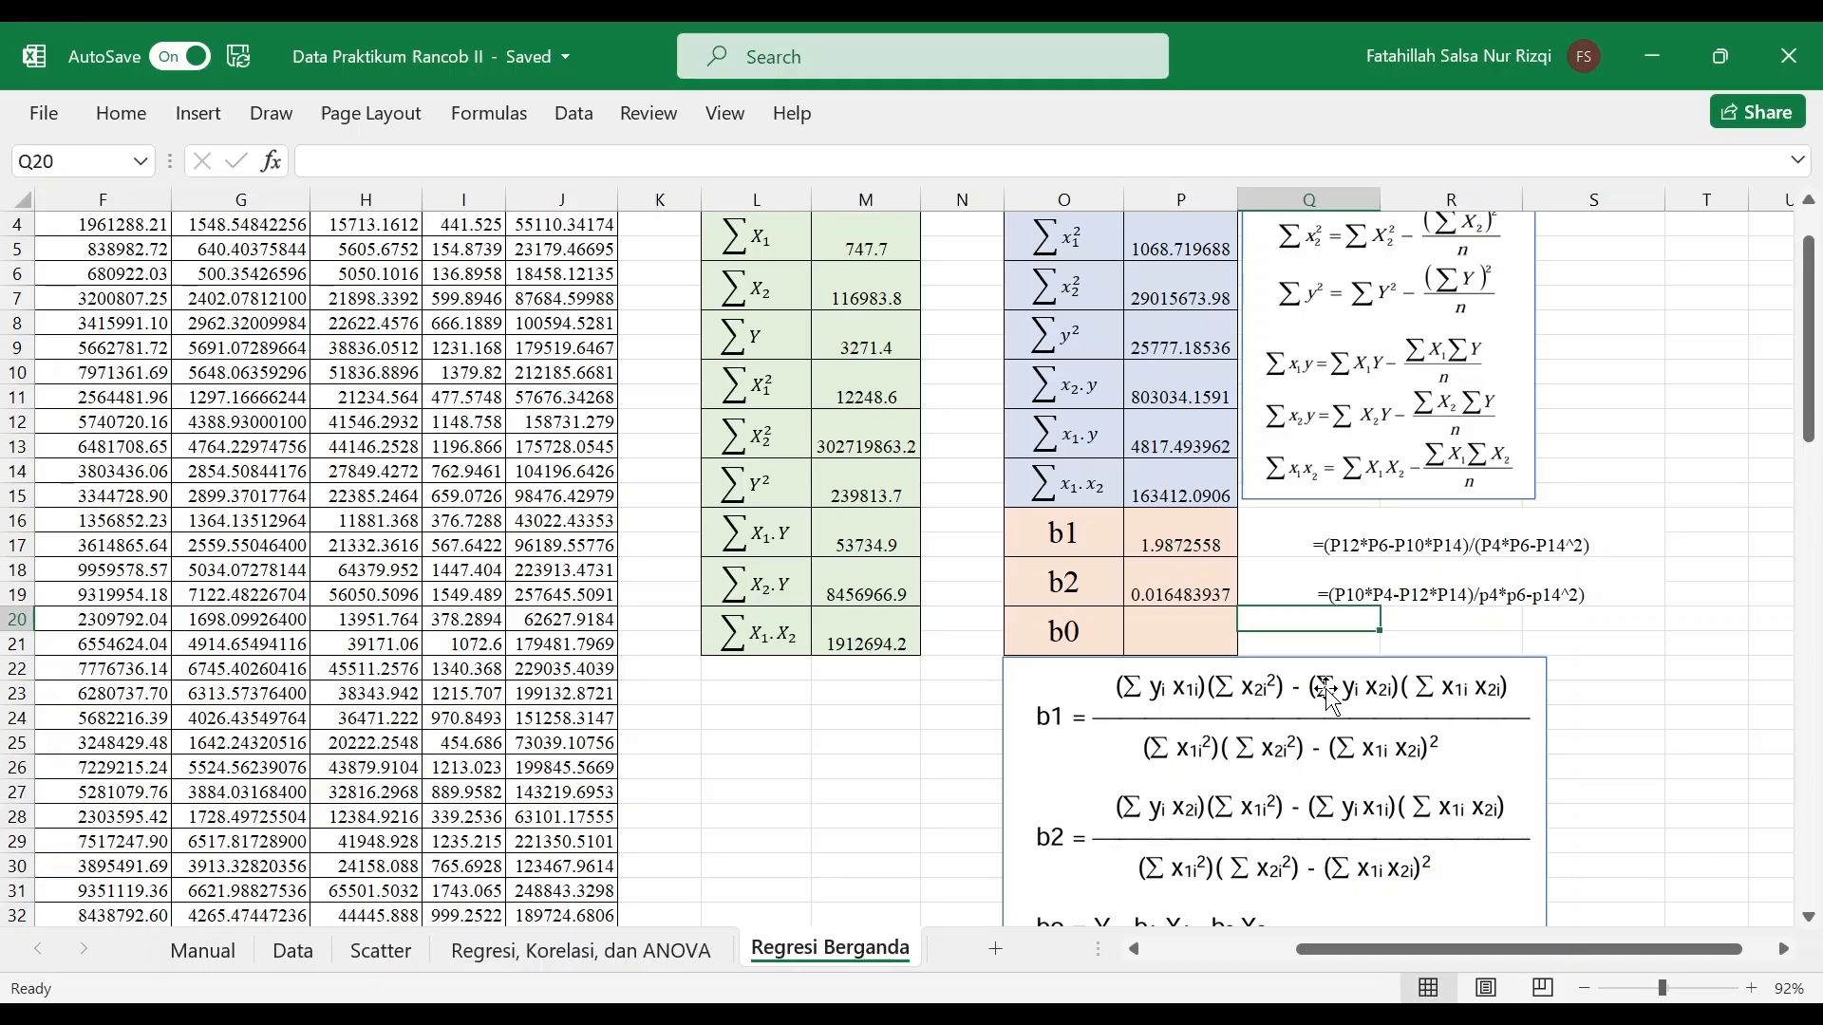
pyautogui.scroll(-2, 1360, 425)
pyautogui.scroll(-2, 1359, 425)
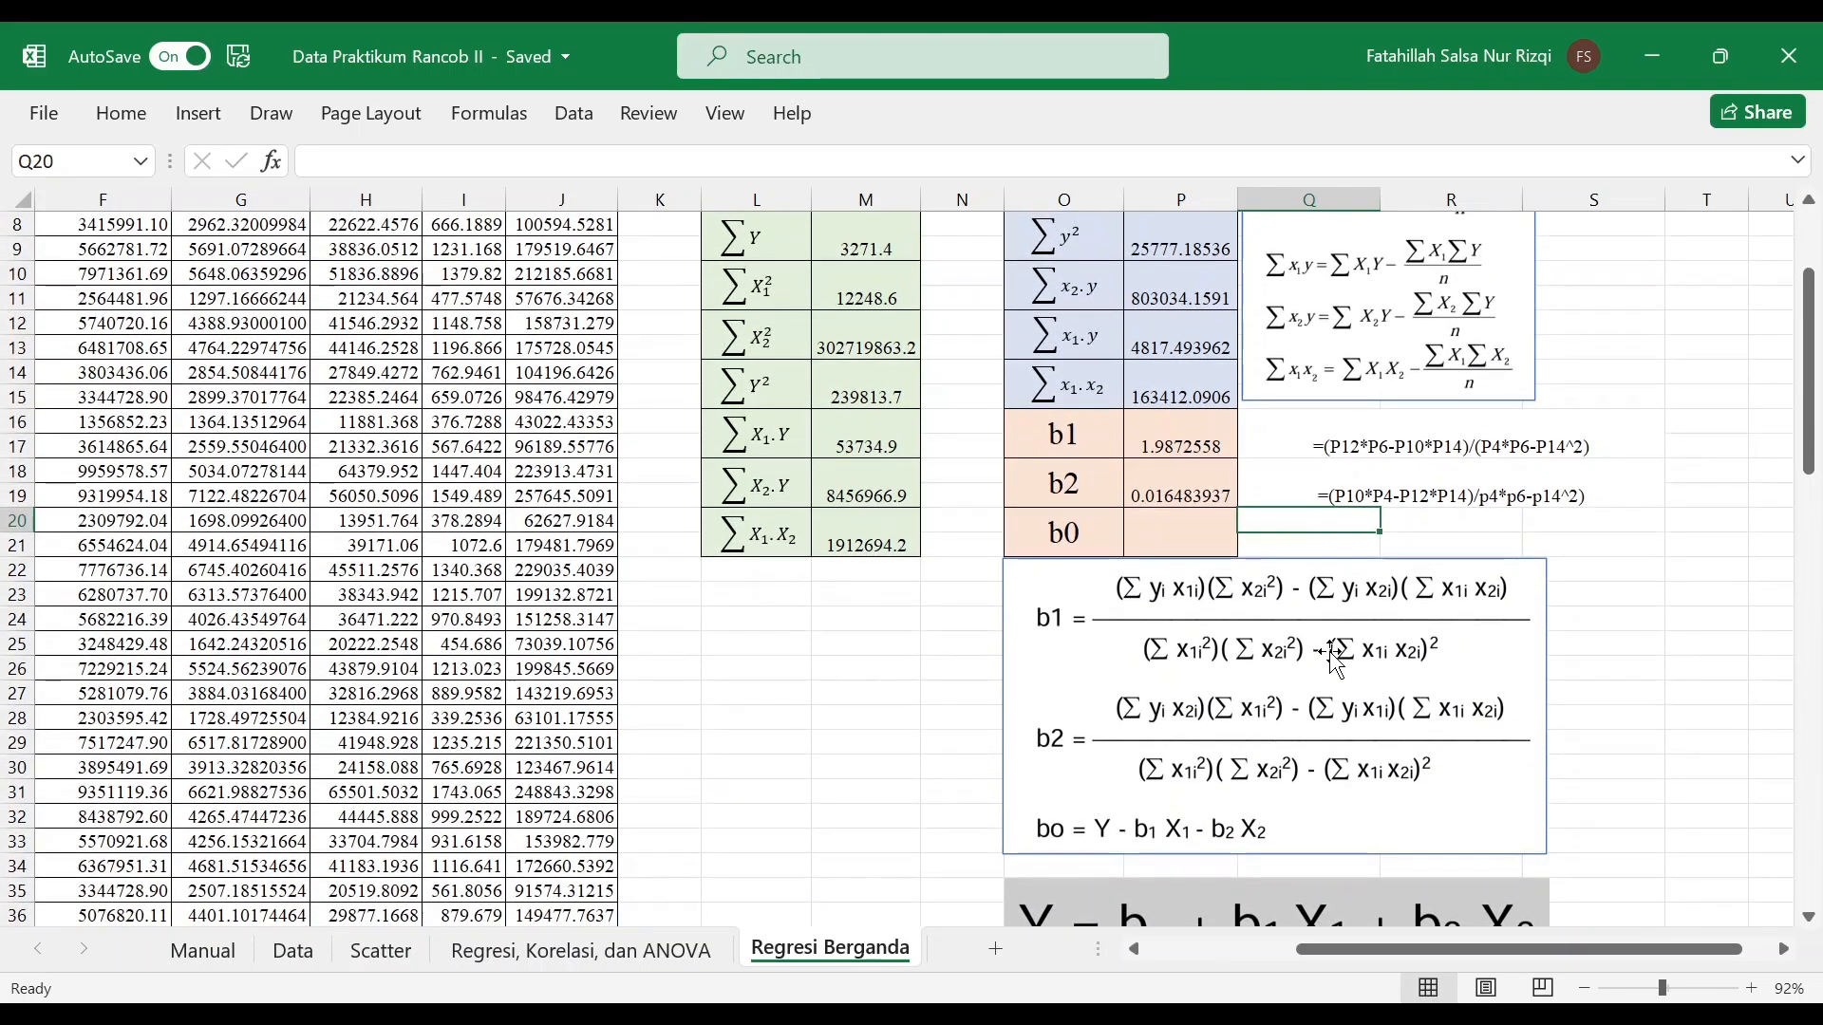
pyautogui.click(1329, 677)
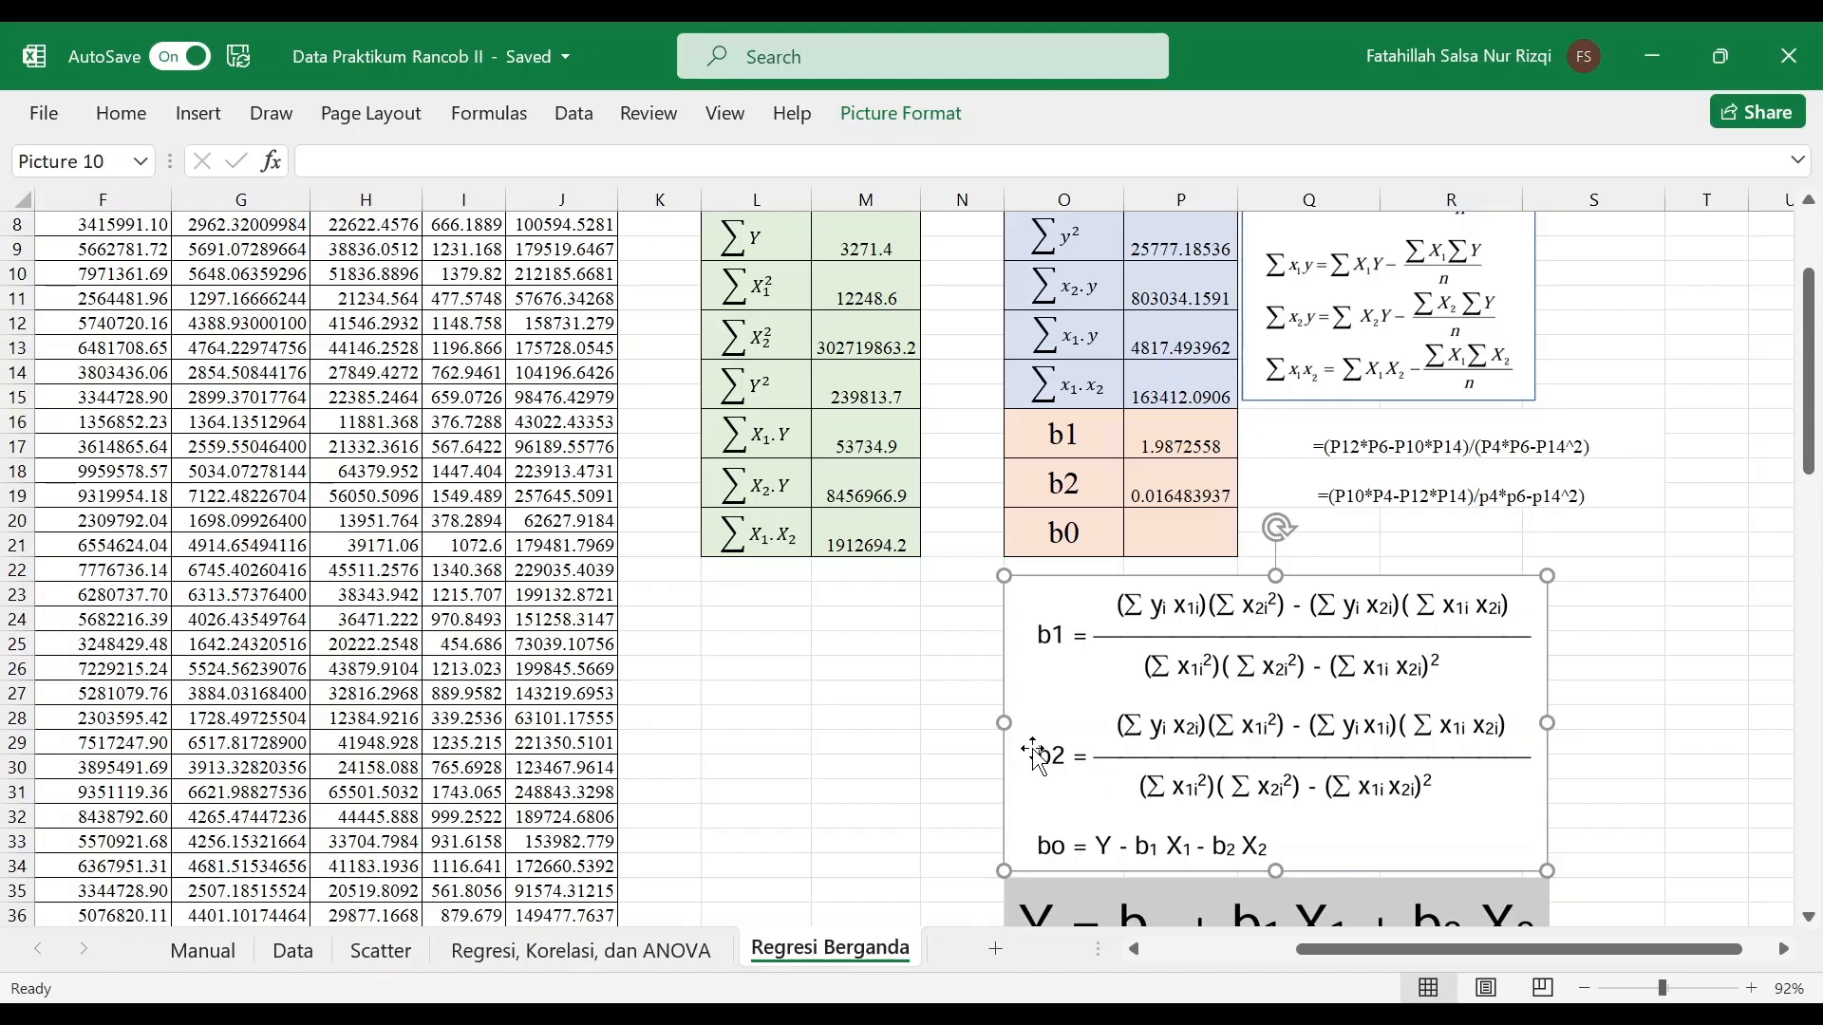
pyautogui.scroll(-1, 923, 757)
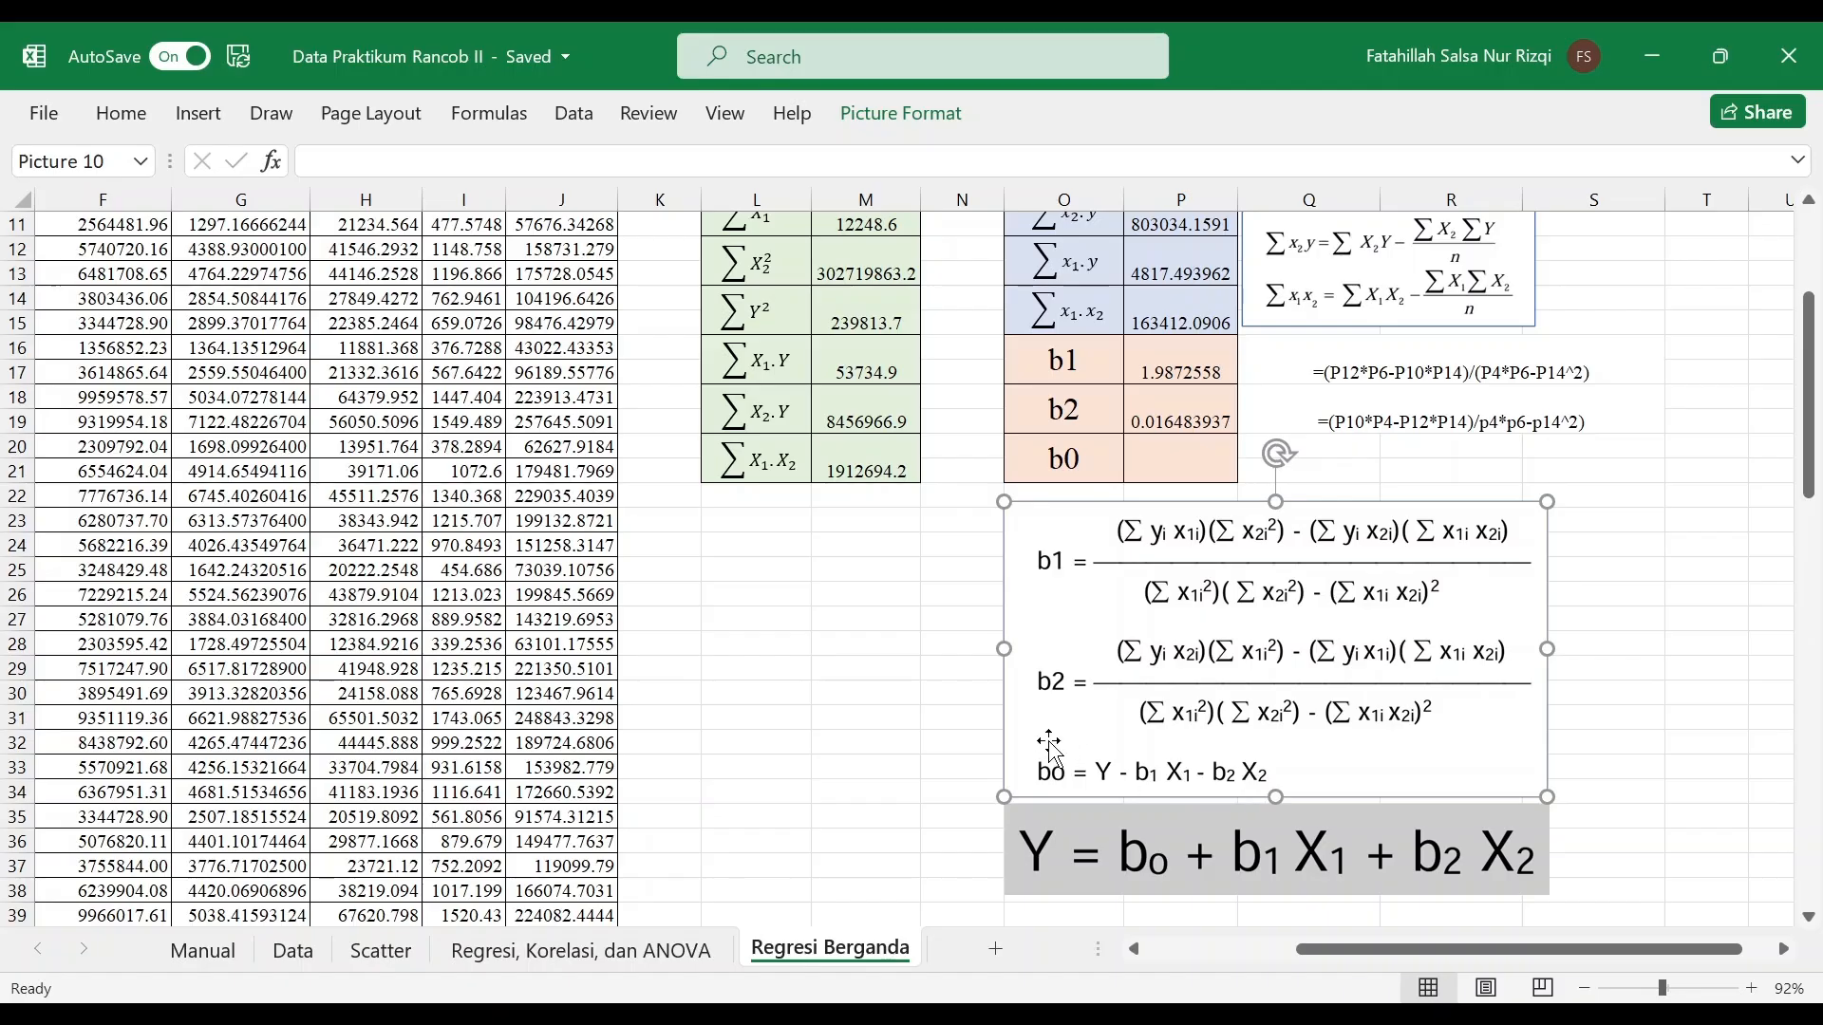
# Enter the label AVERAG in cell A56, below the SUM row of the data table
pyautogui.scroll(-12, 935, 702)
pyautogui.hscroll(-5, 935, 703)
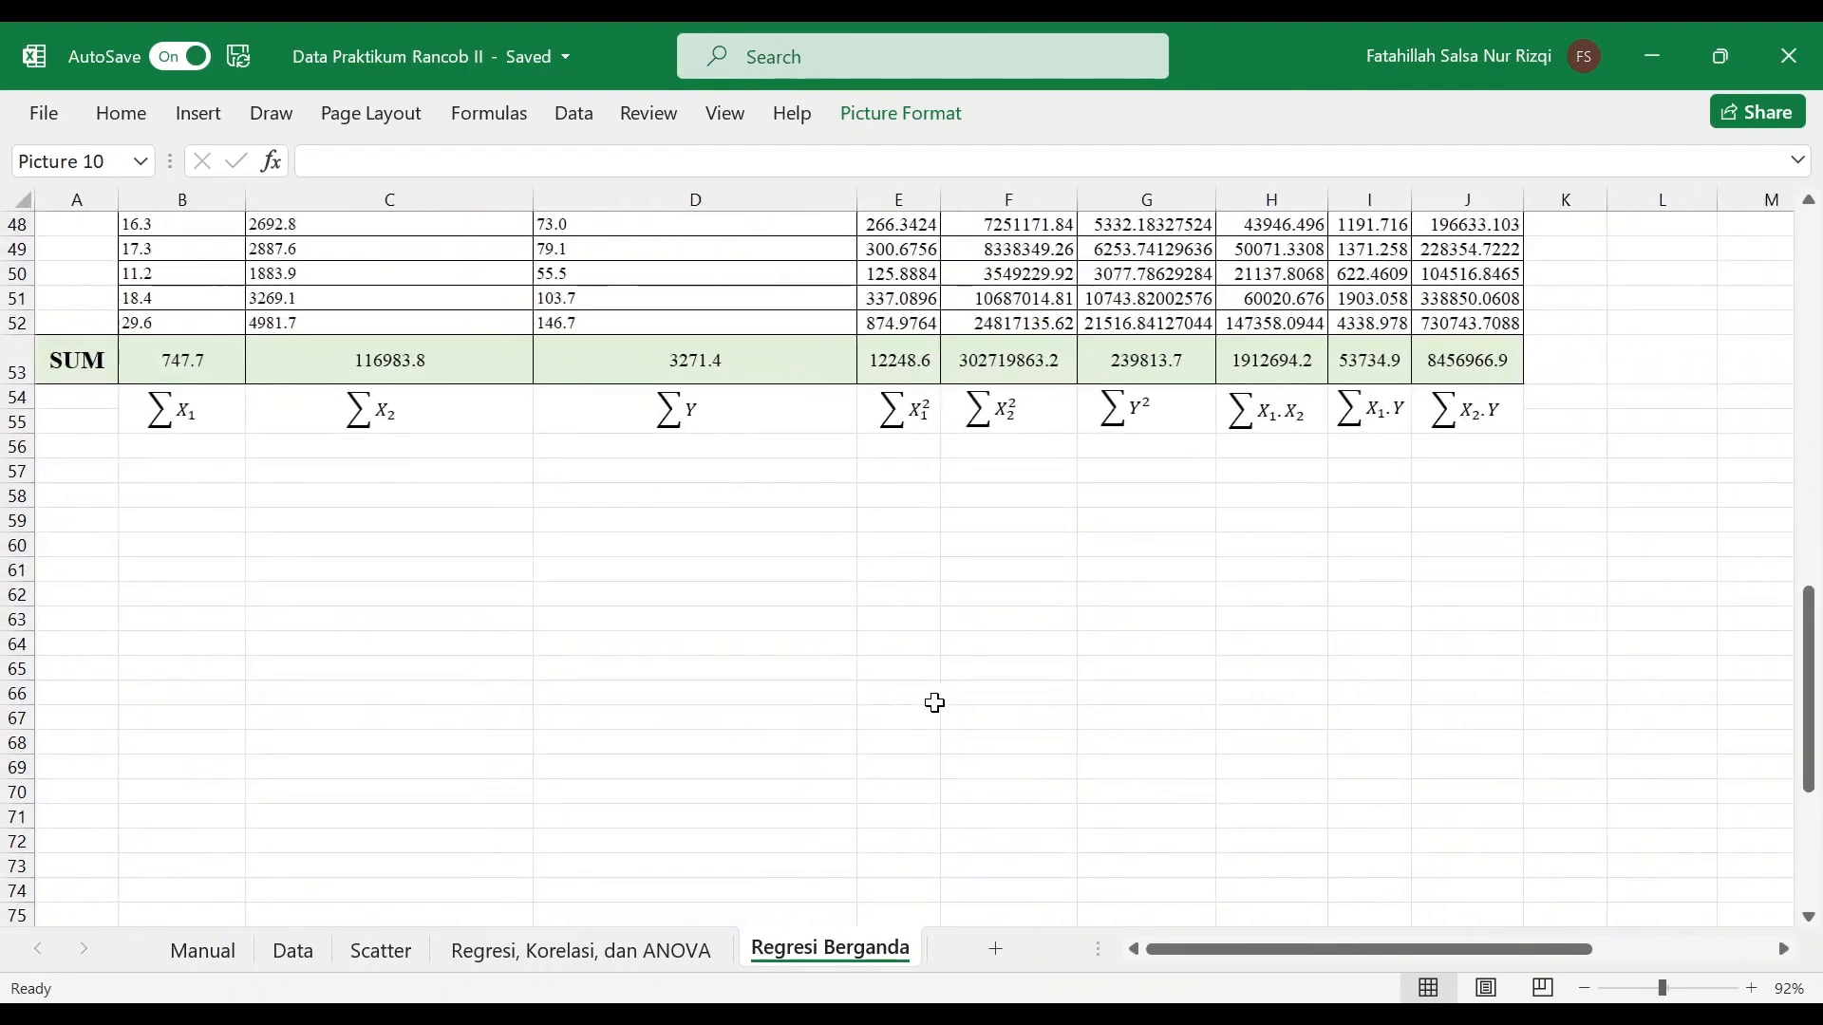
pyautogui.moveTo(82, 495); pyautogui.dragTo(91, 520)
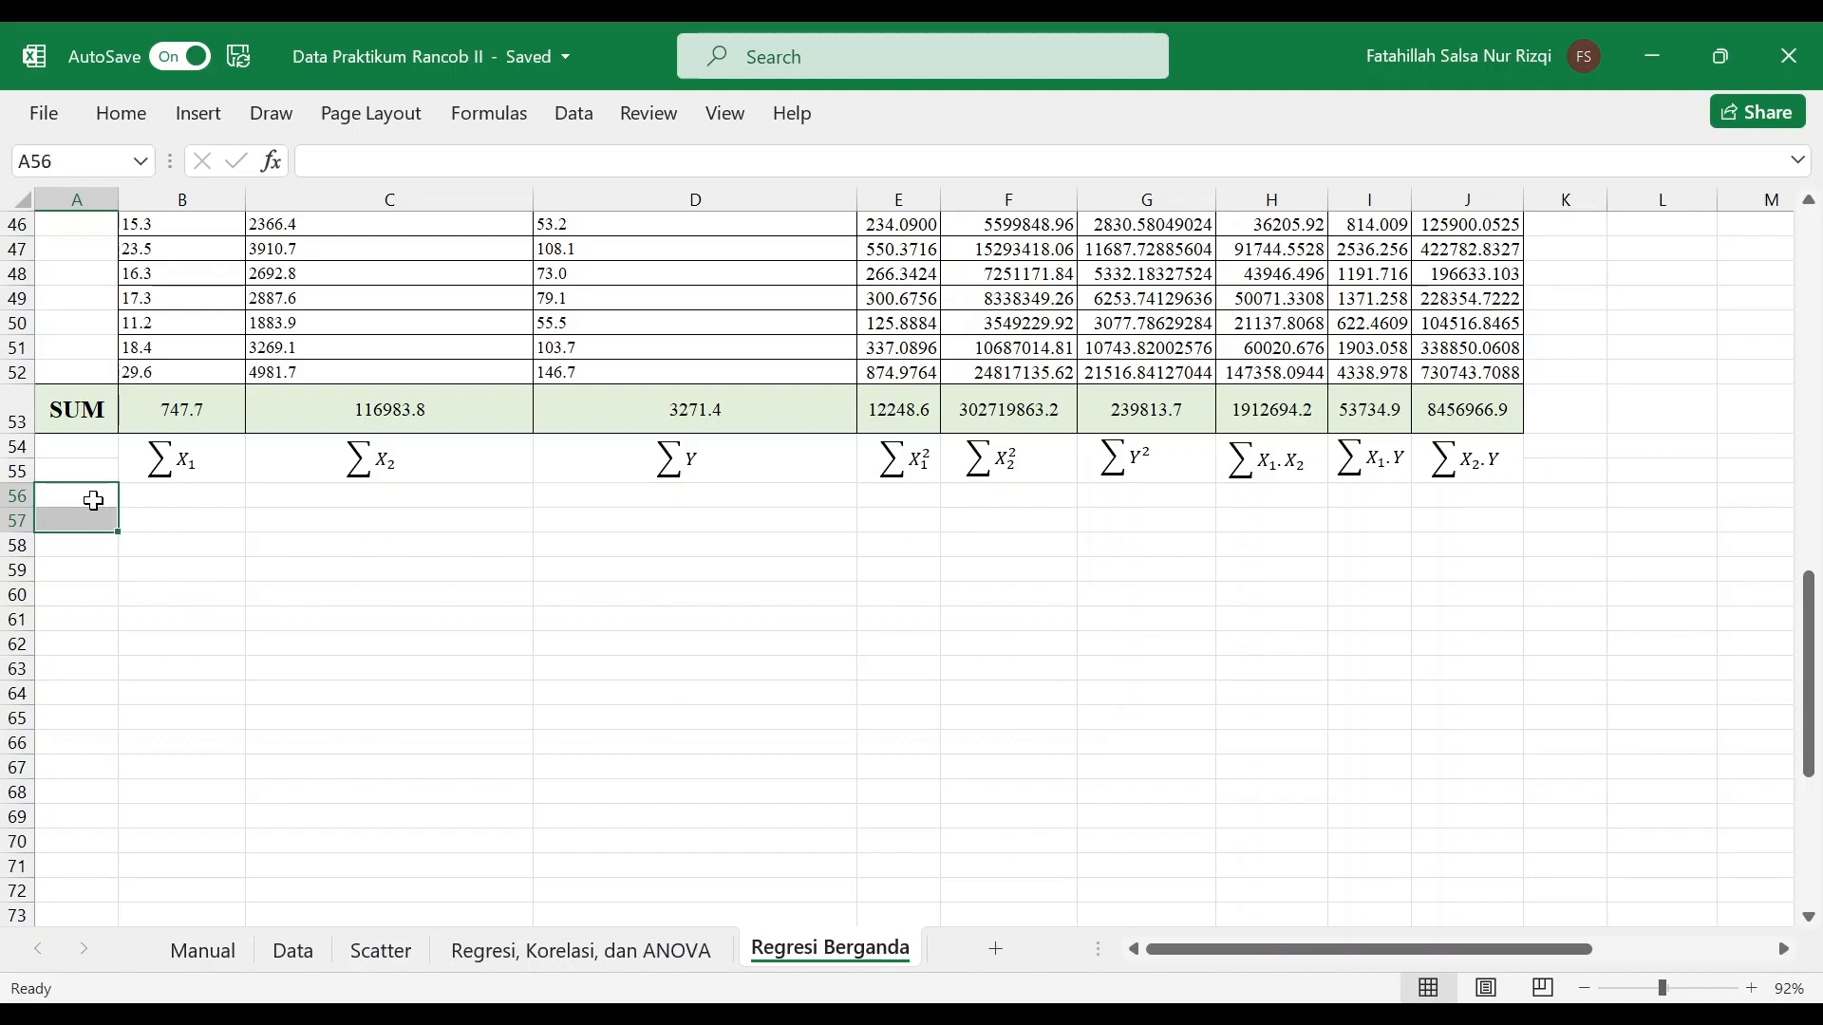
pyautogui.click(92, 500)
pyautogui.write('AVERAGE')
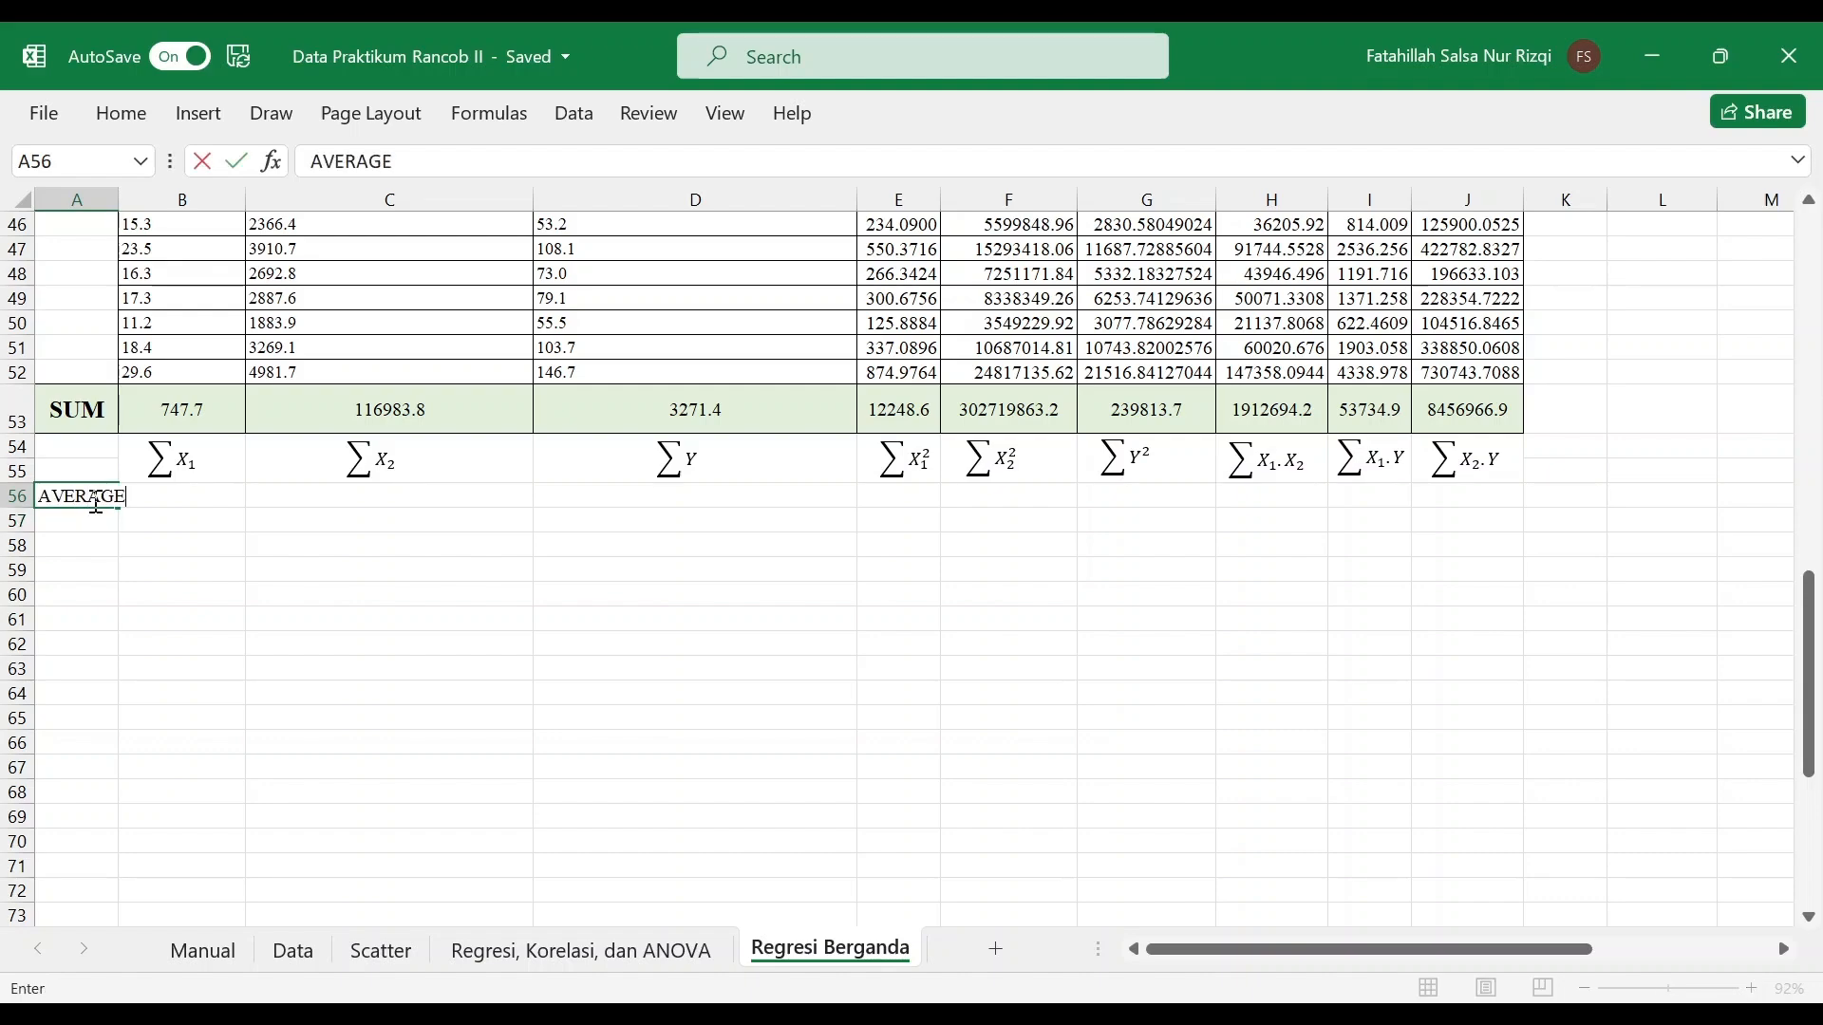
pyautogui.press('BackSpace')
# Widen column A slightly to give the average label more room and select cell B57
pyautogui.click(112, 200)
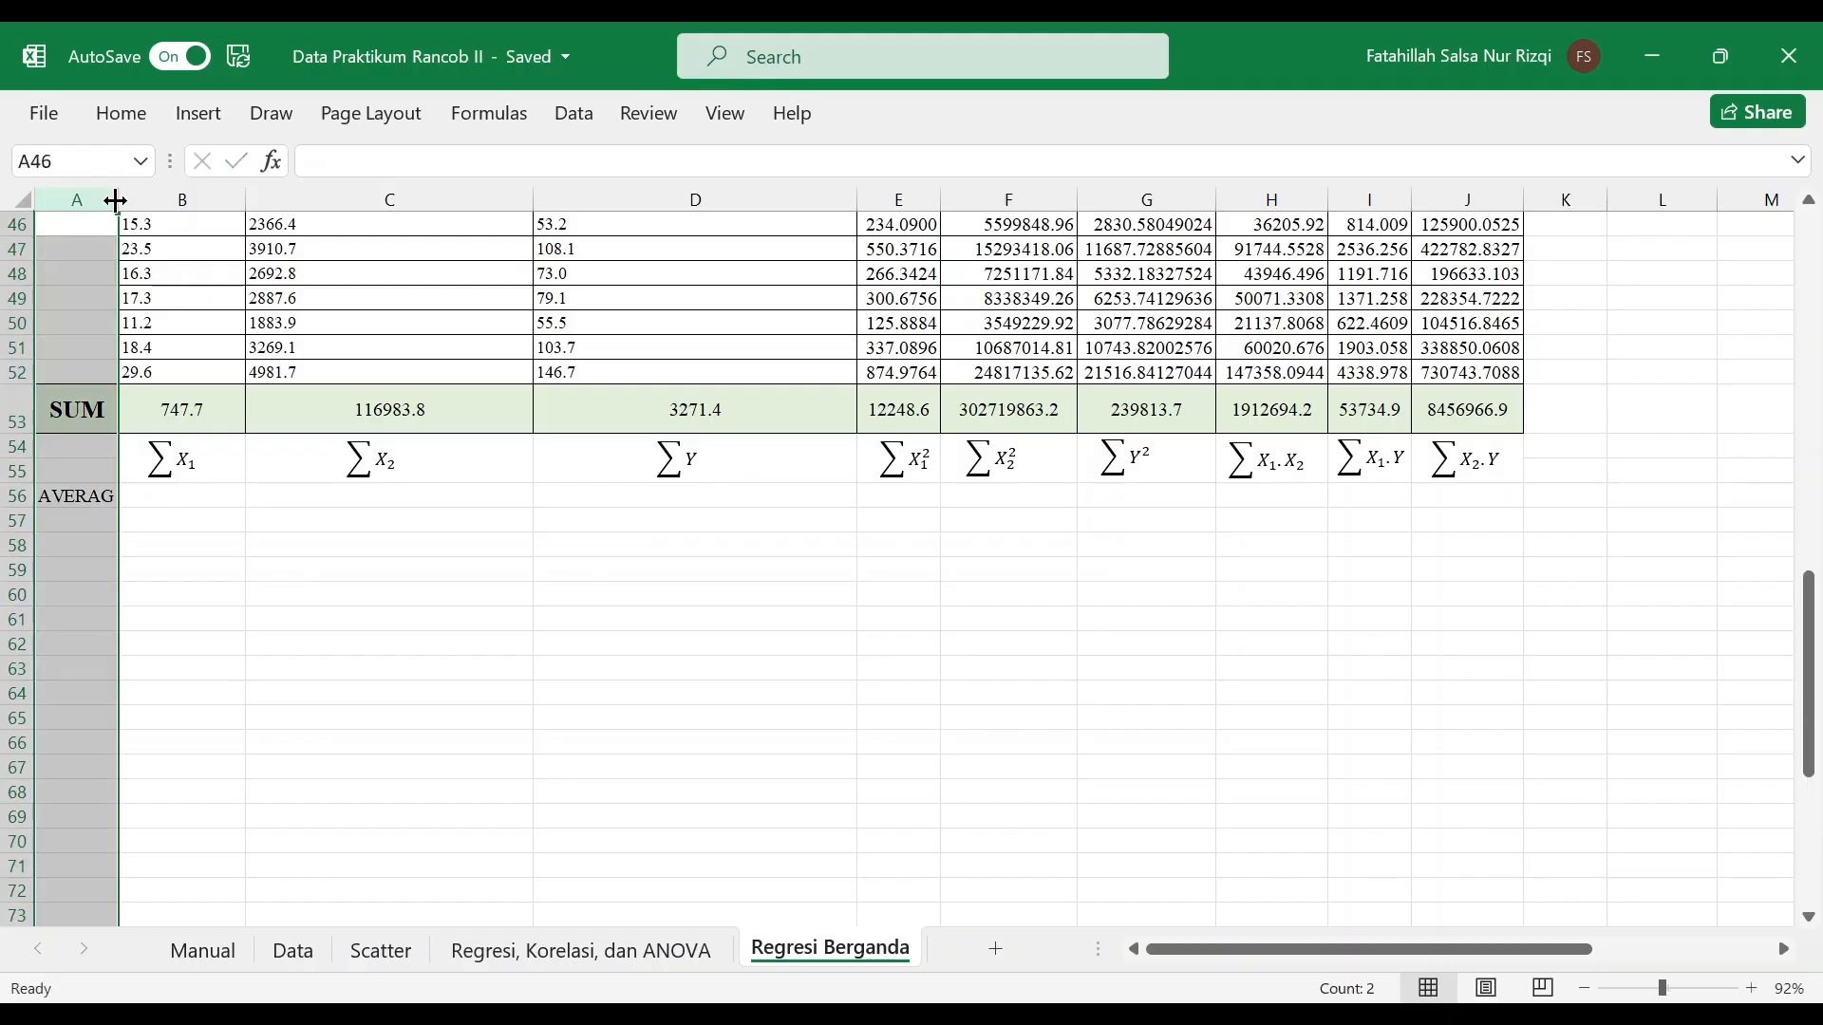
pyautogui.moveTo(122, 201); pyautogui.dragTo(149, 200)
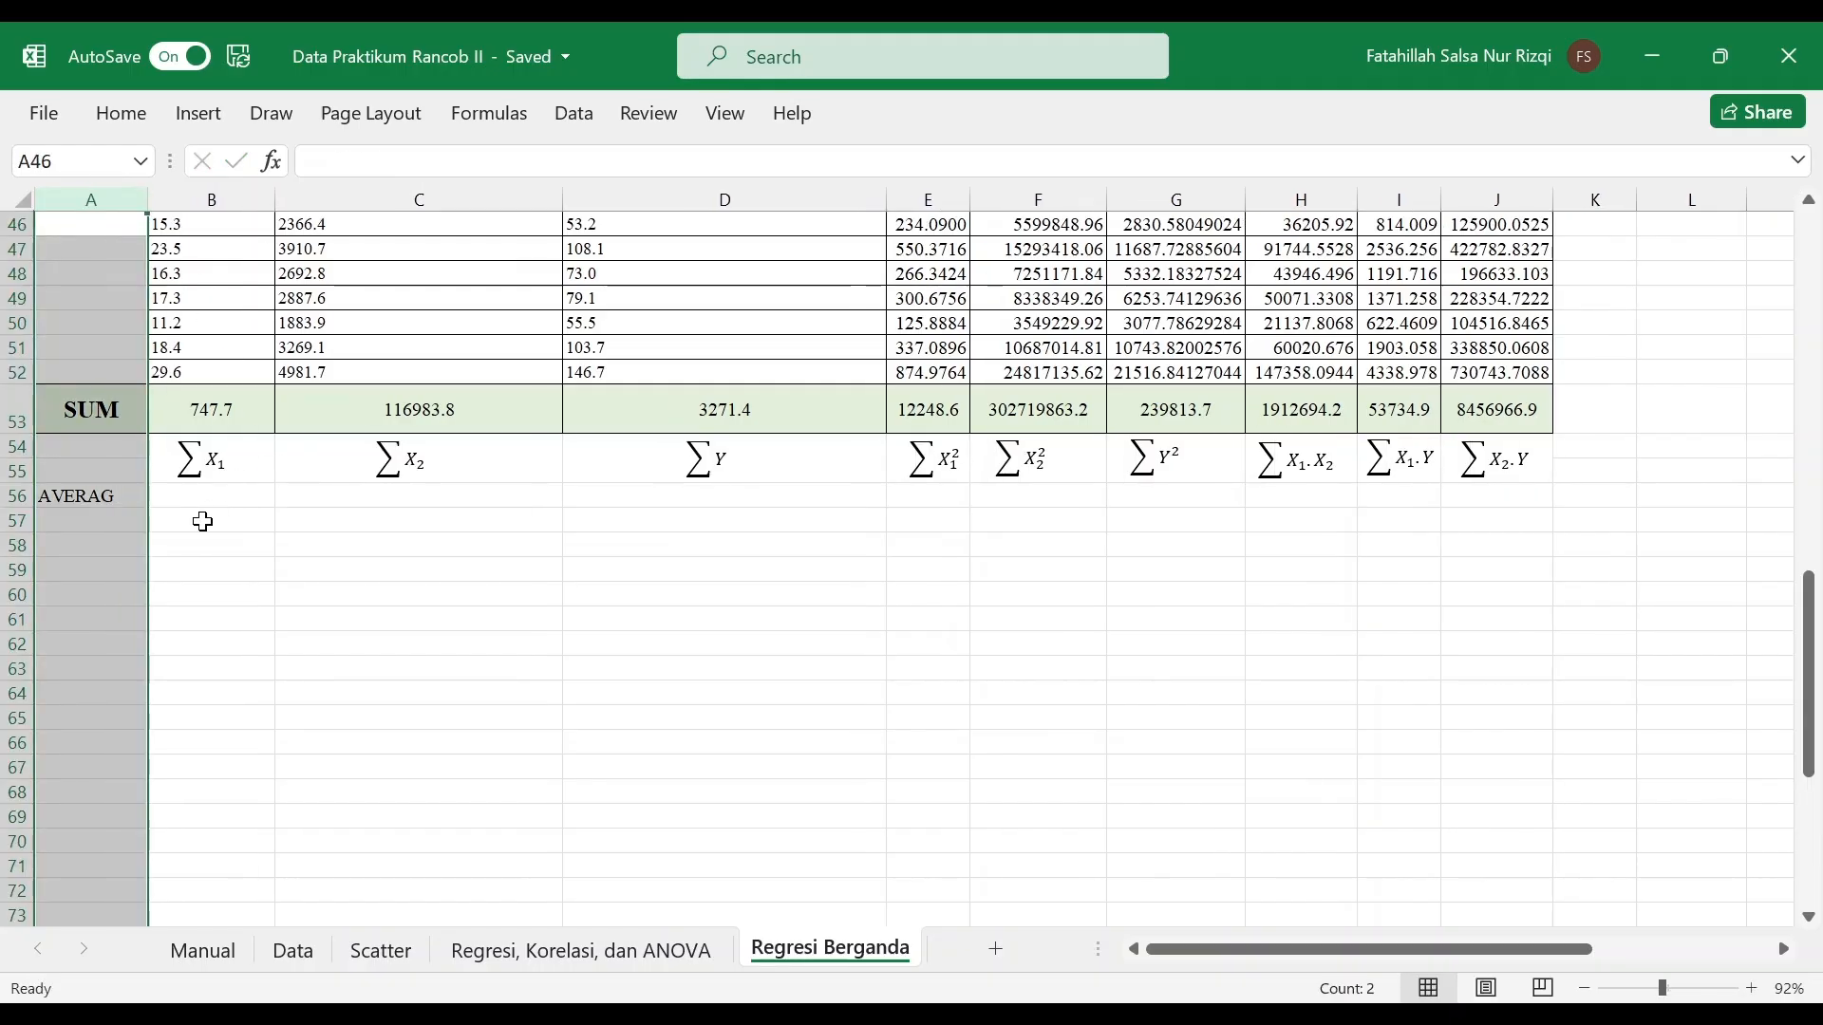
pyautogui.click(202, 522)
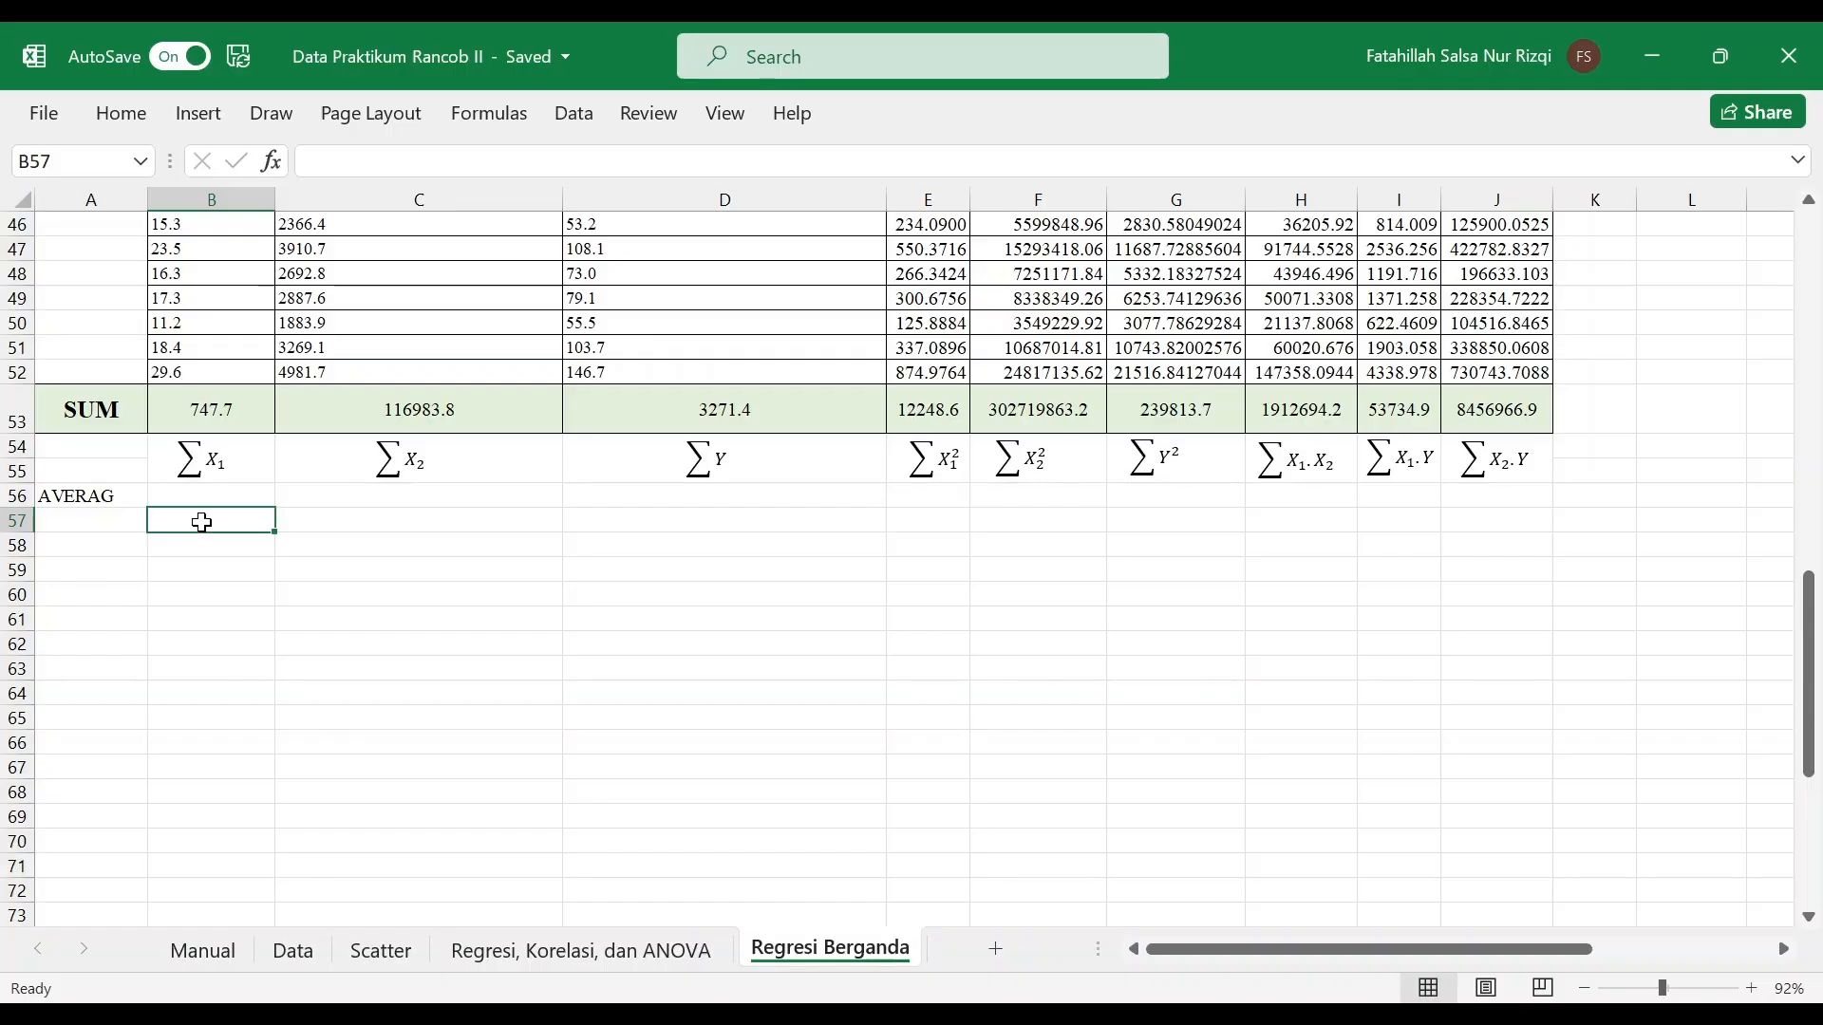
# Correct the label in A56 to AVERAGE and shade the range A56:D56 light gray
pyautogui.click(187, 495)
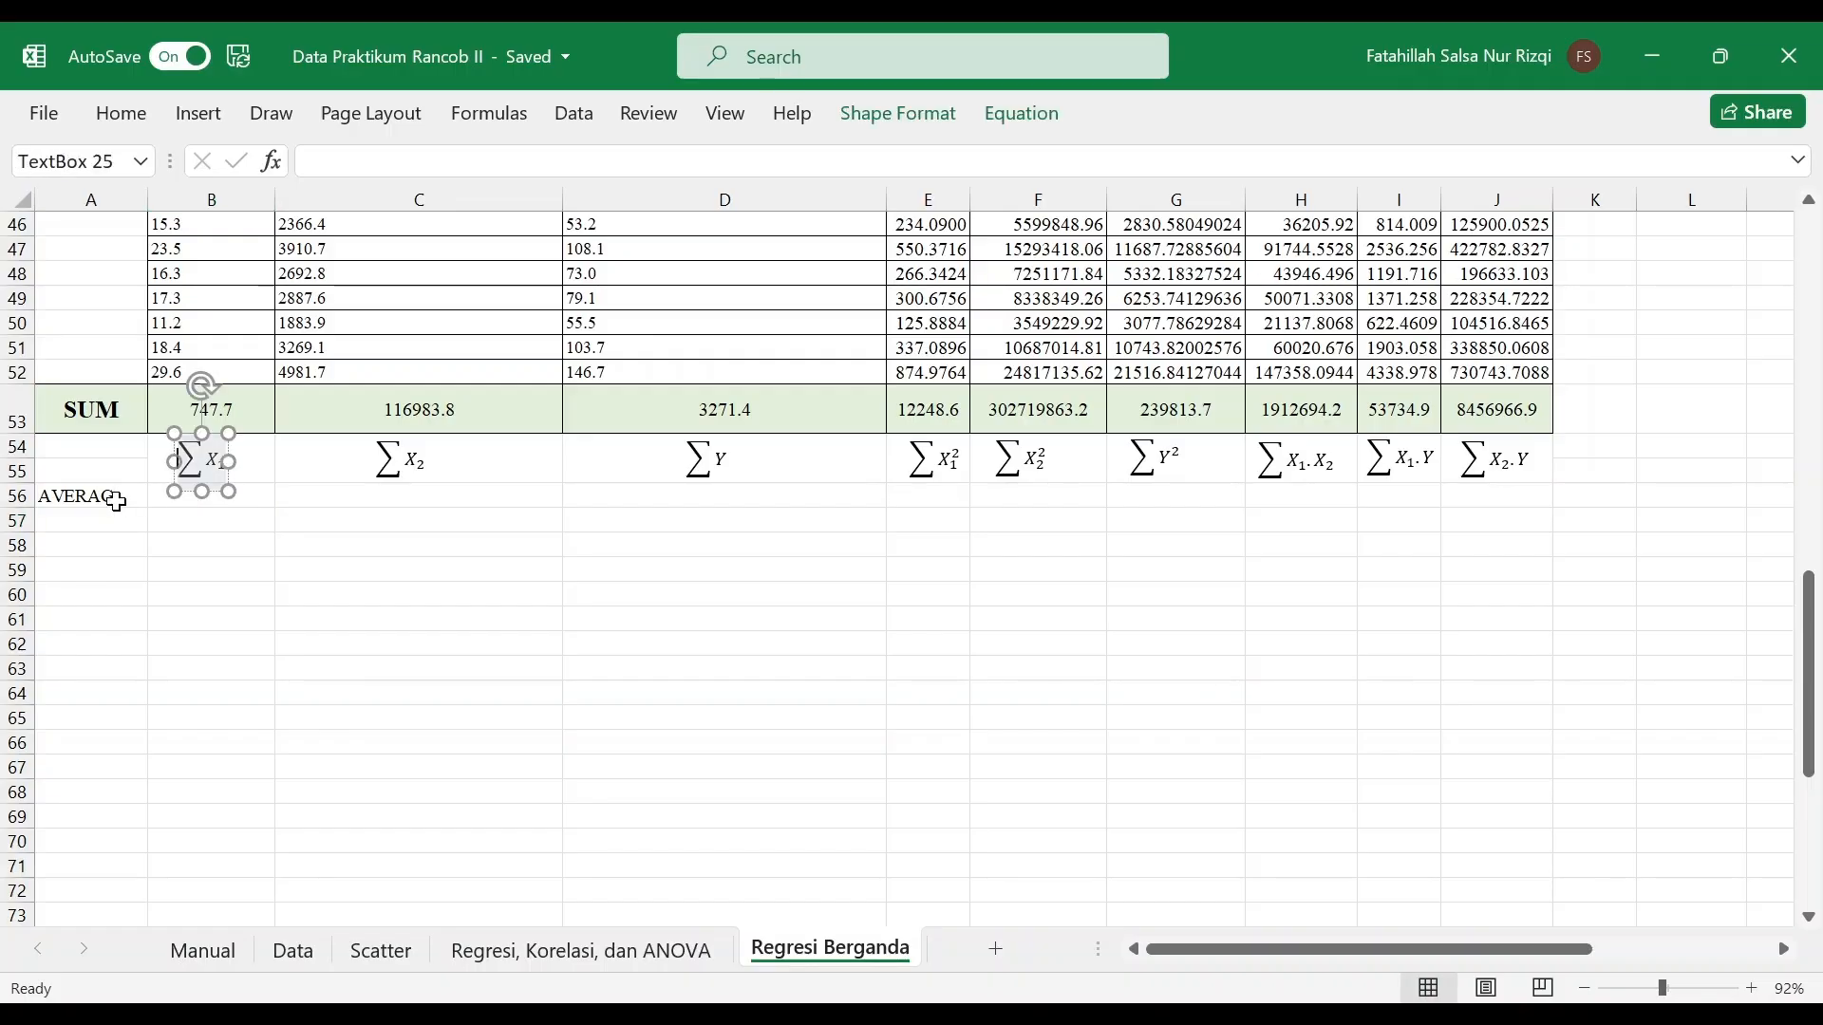
pyautogui.doubleClick(122, 501)
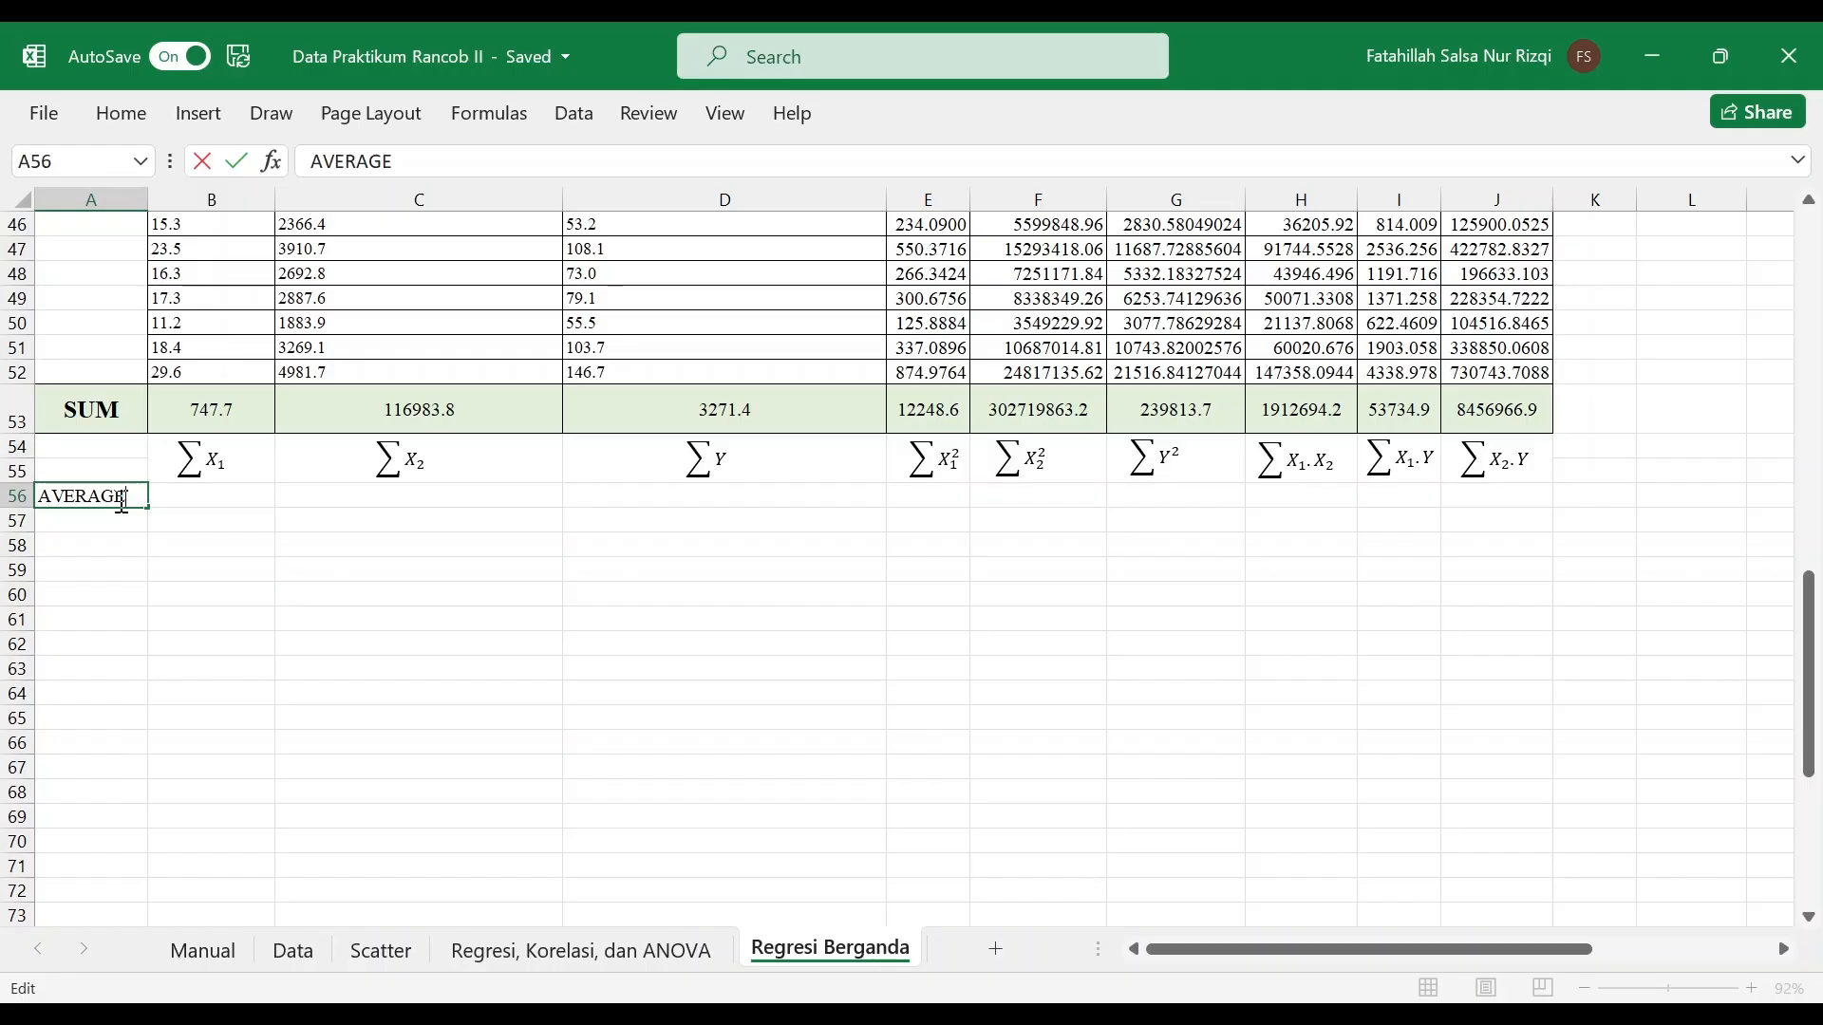
pyautogui.press('Tab')
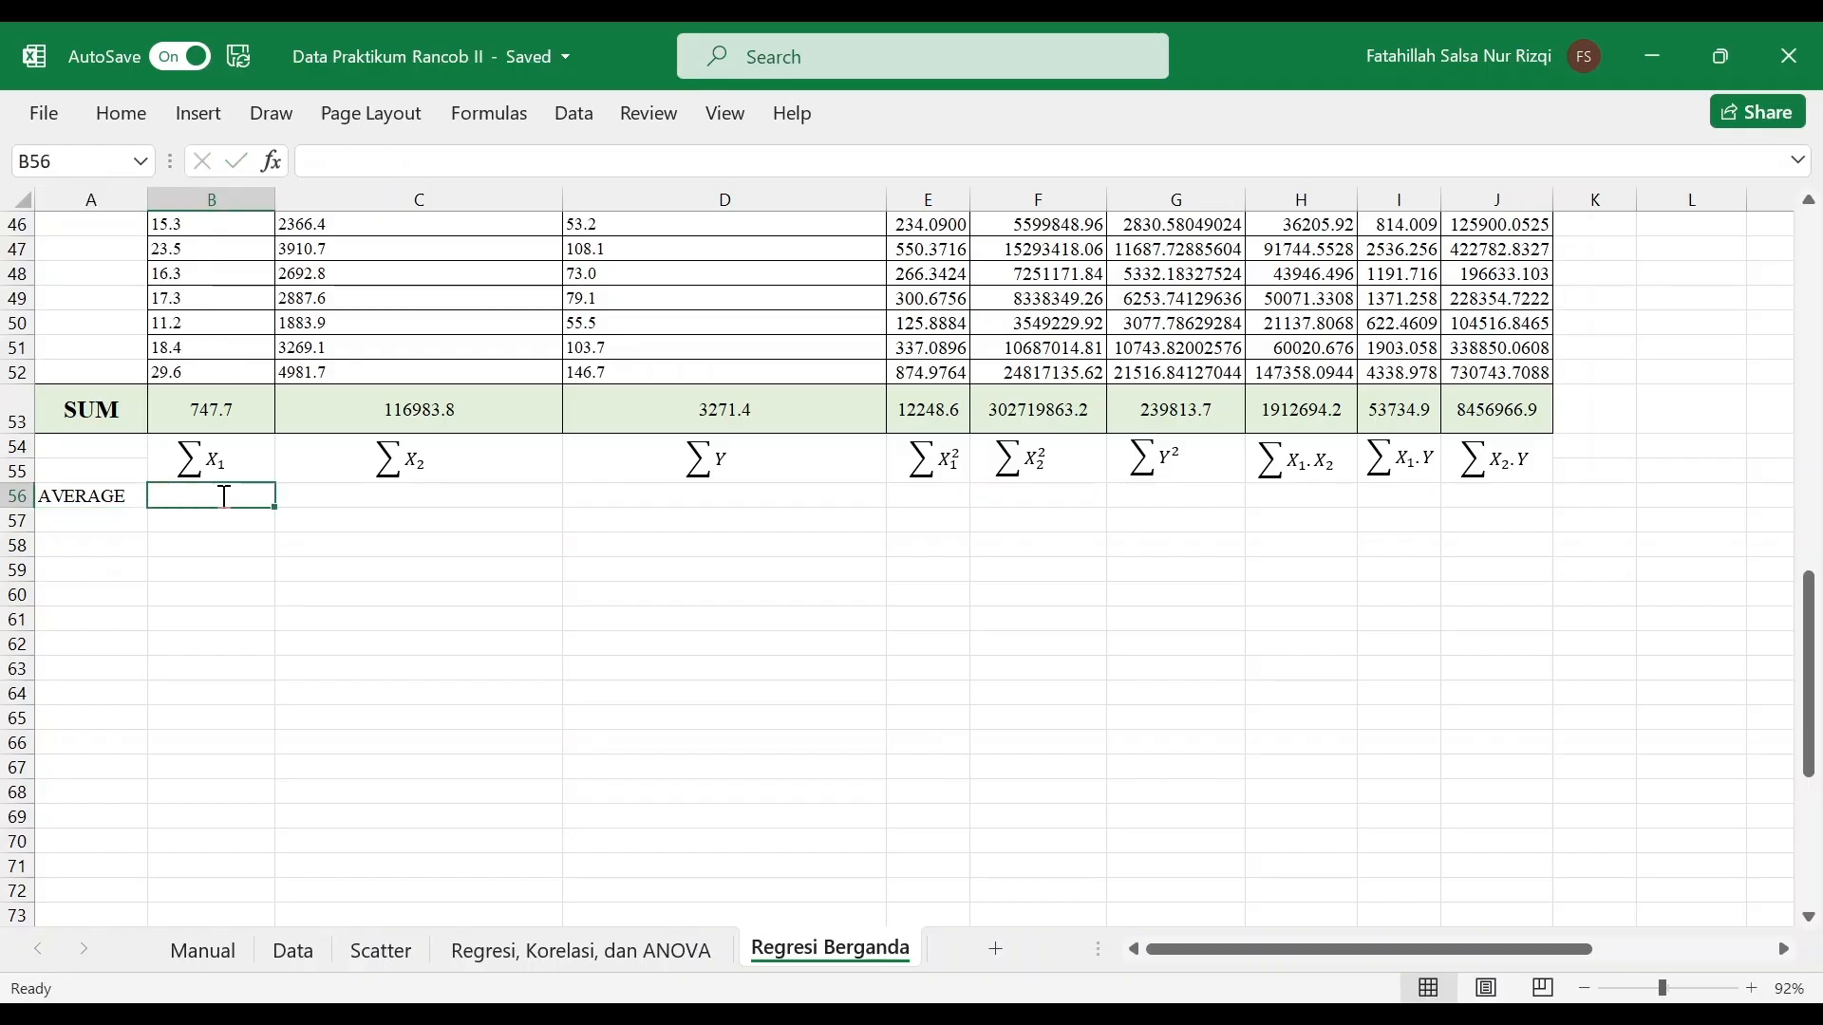
pyautogui.moveTo(118, 496); pyautogui.dragTo(667, 492)
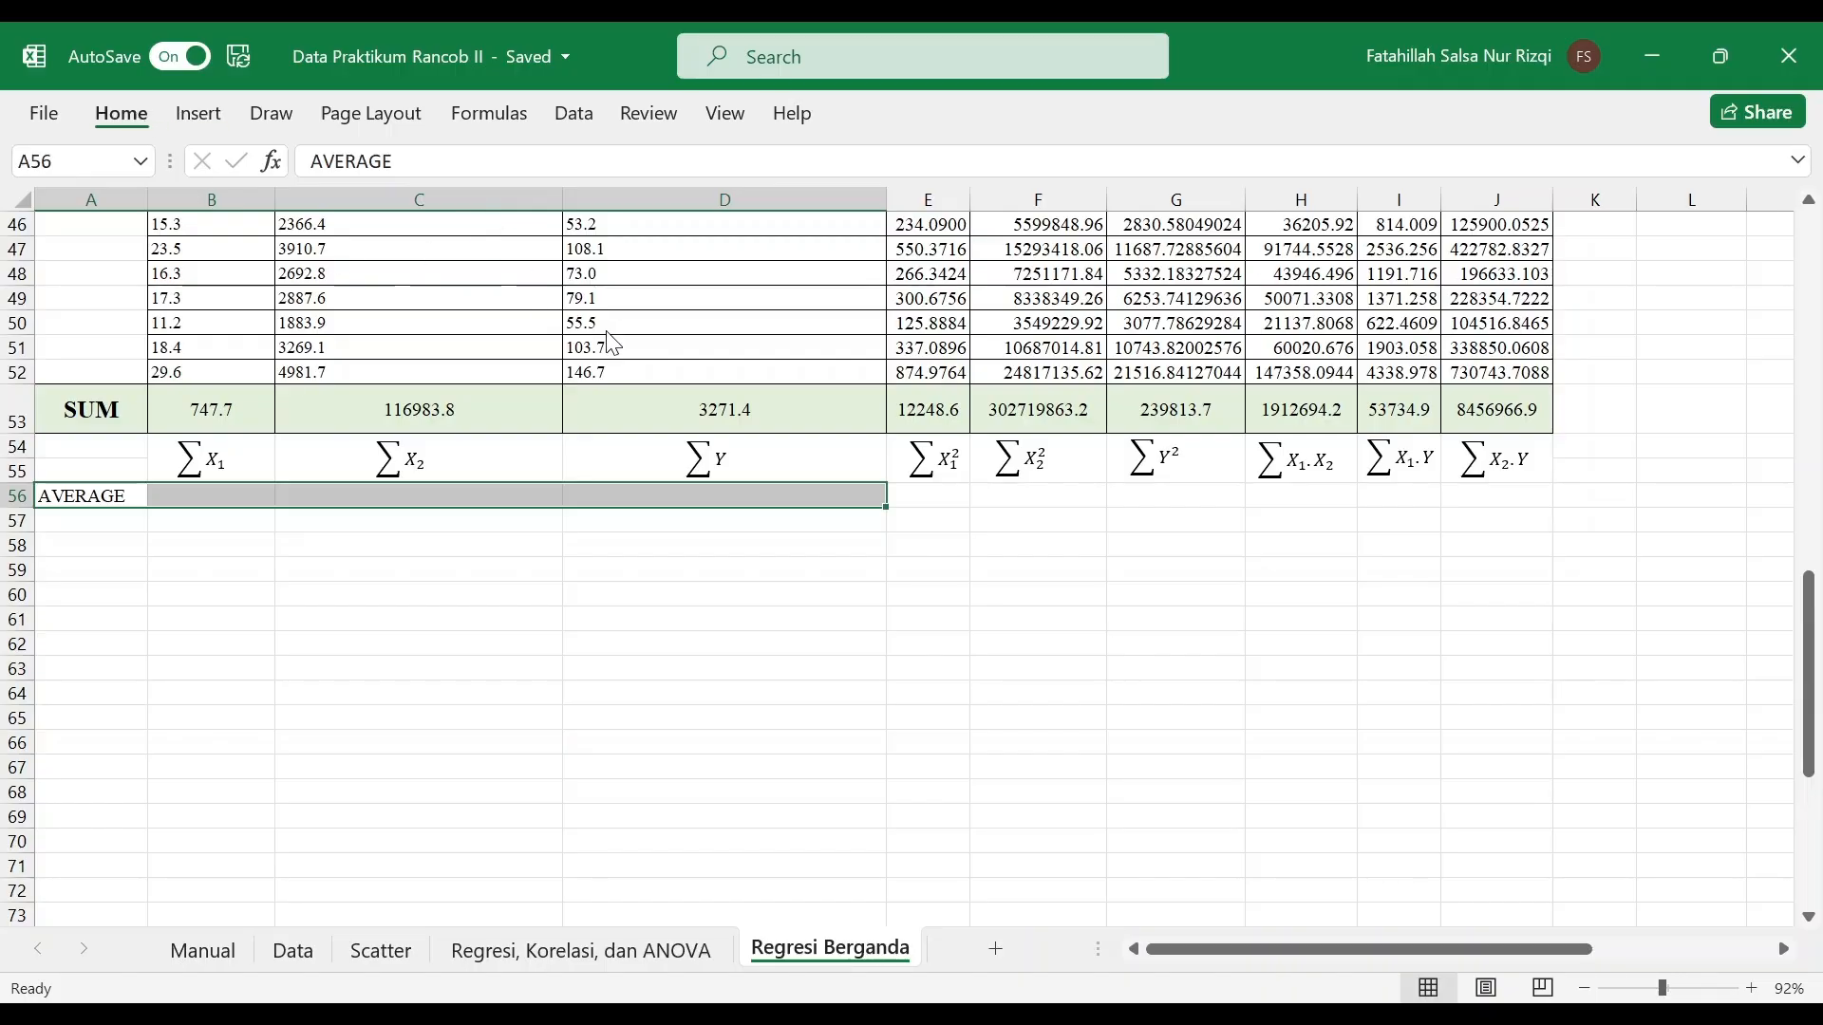
pyautogui.click(328, 598)
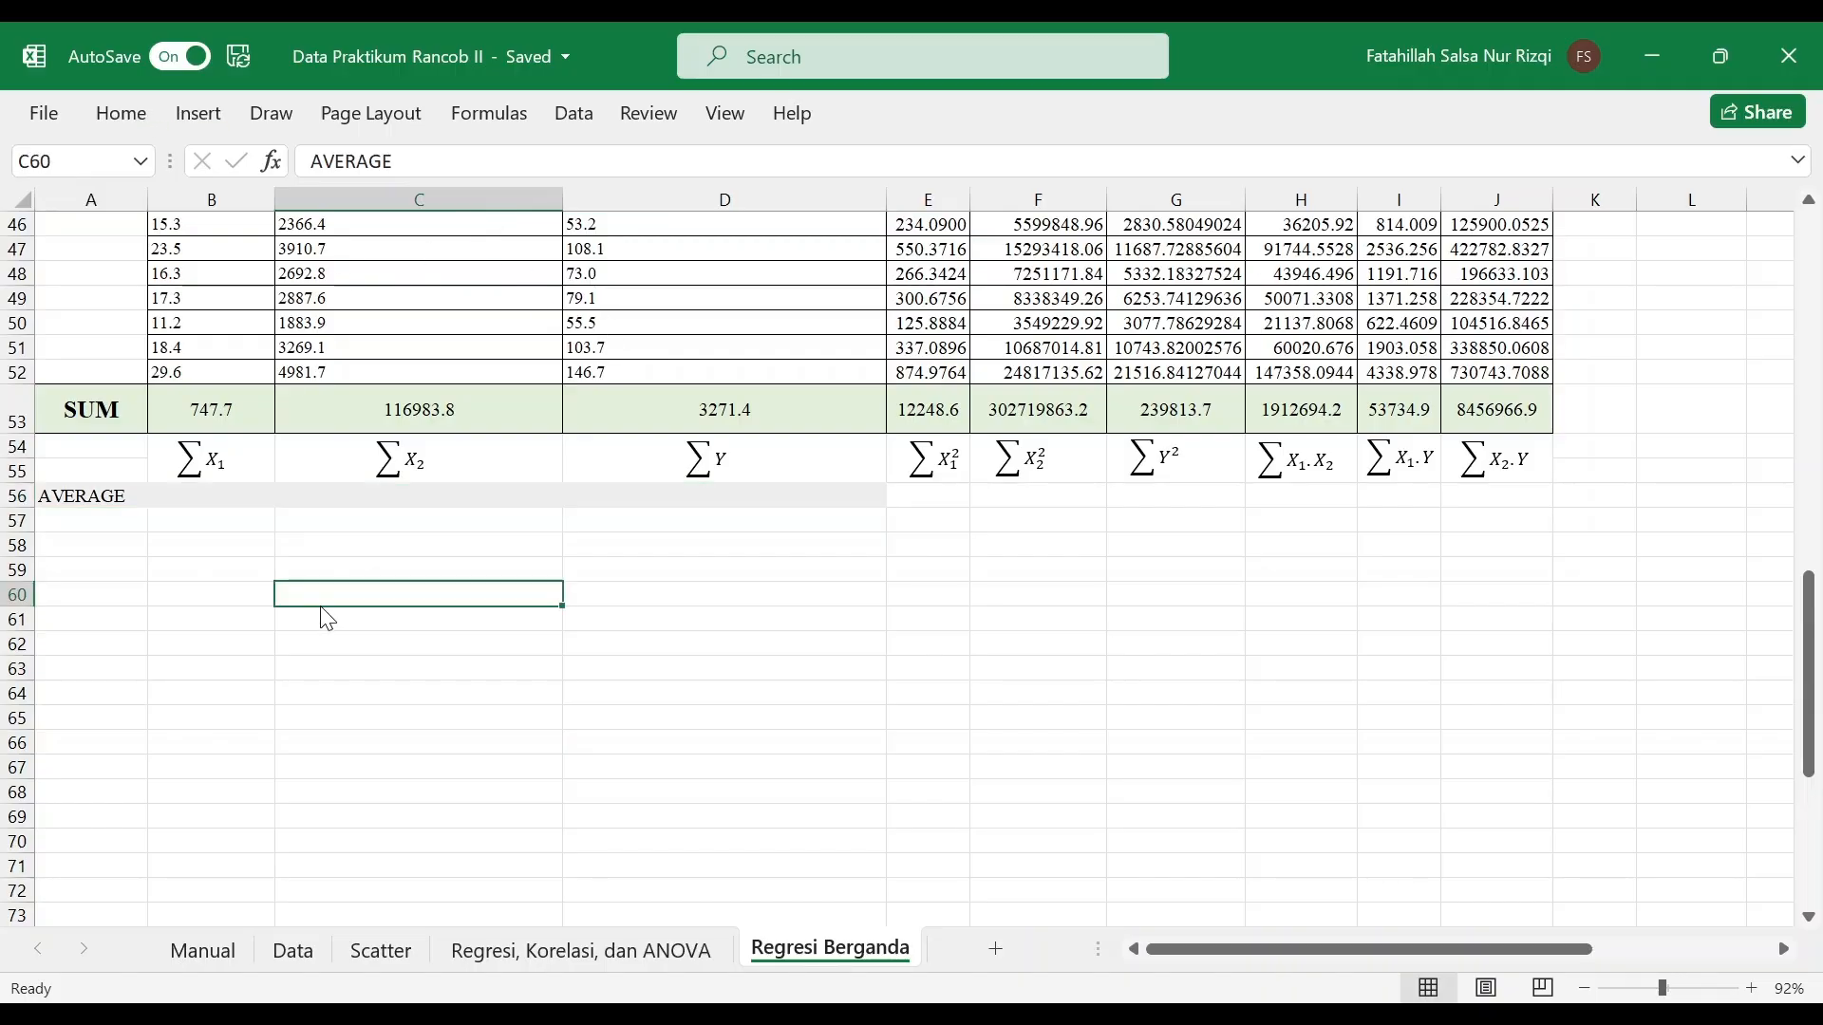
# Calculate the average of the X1 data in B56 with =AVERAGE(B3:B52)
pyautogui.click(221, 496)
pyautogui.click(226, 542)
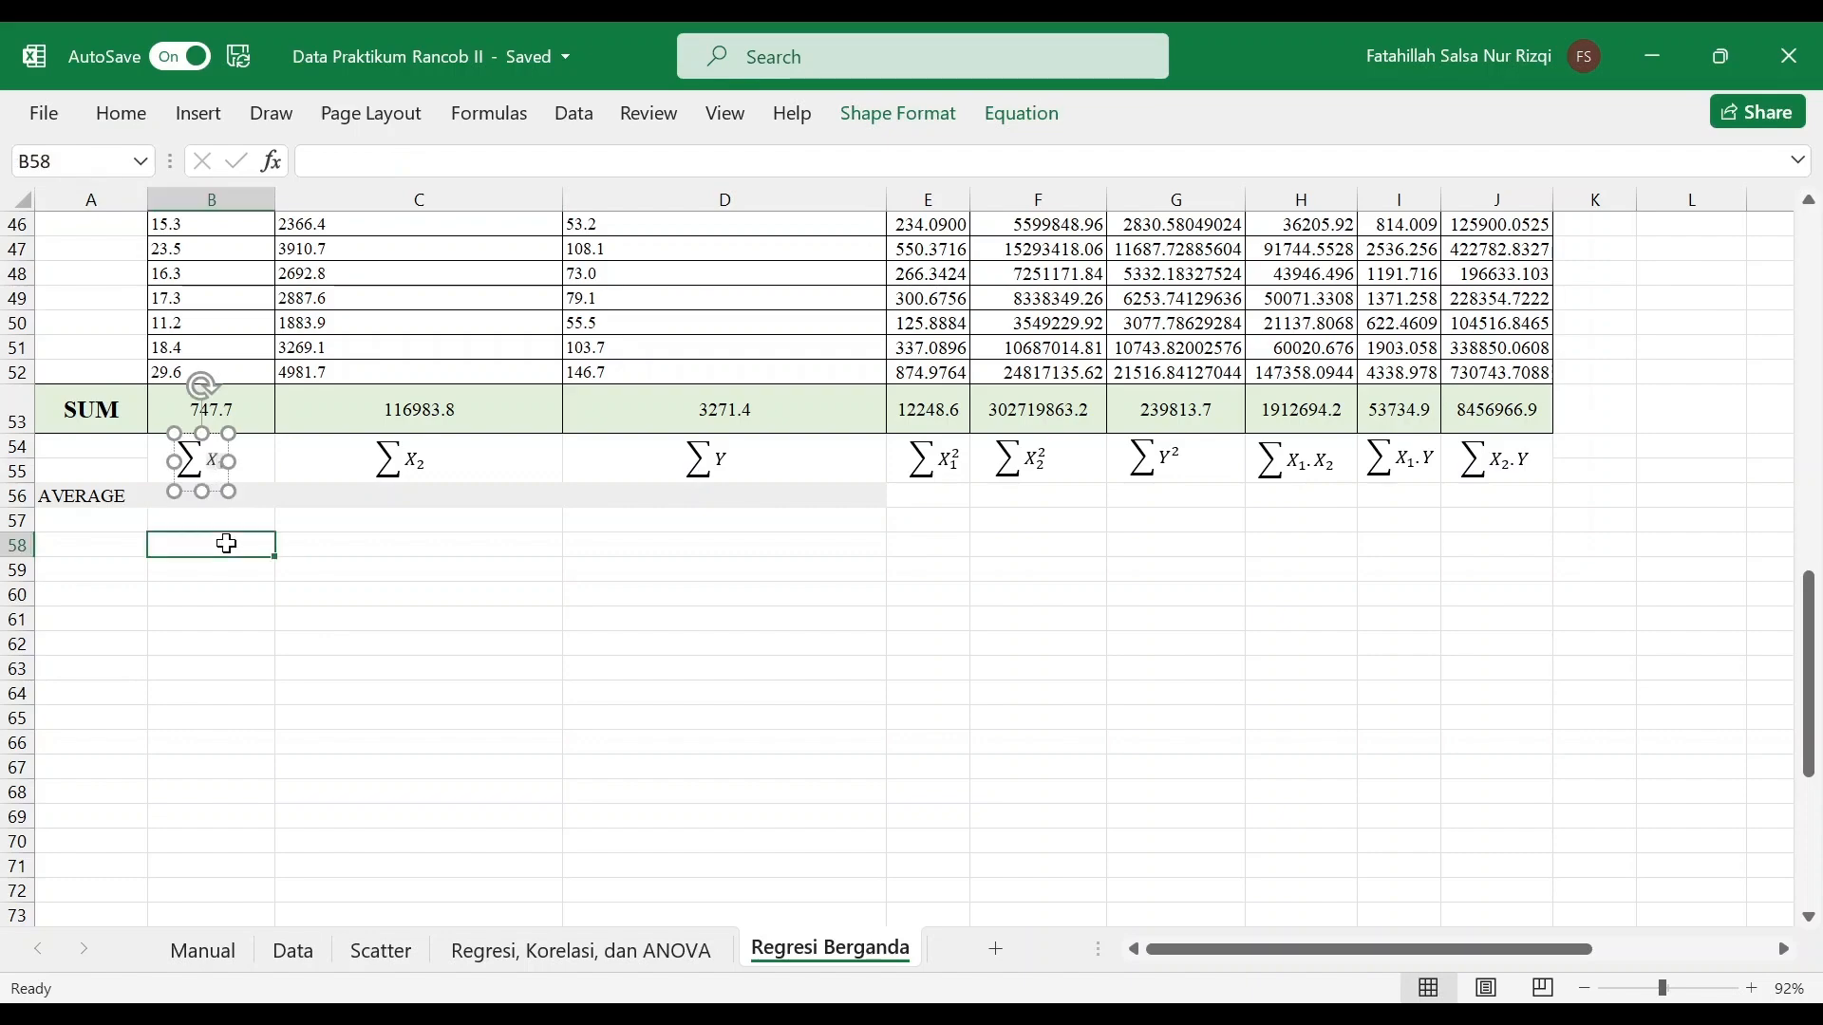
pyautogui.click(247, 500)
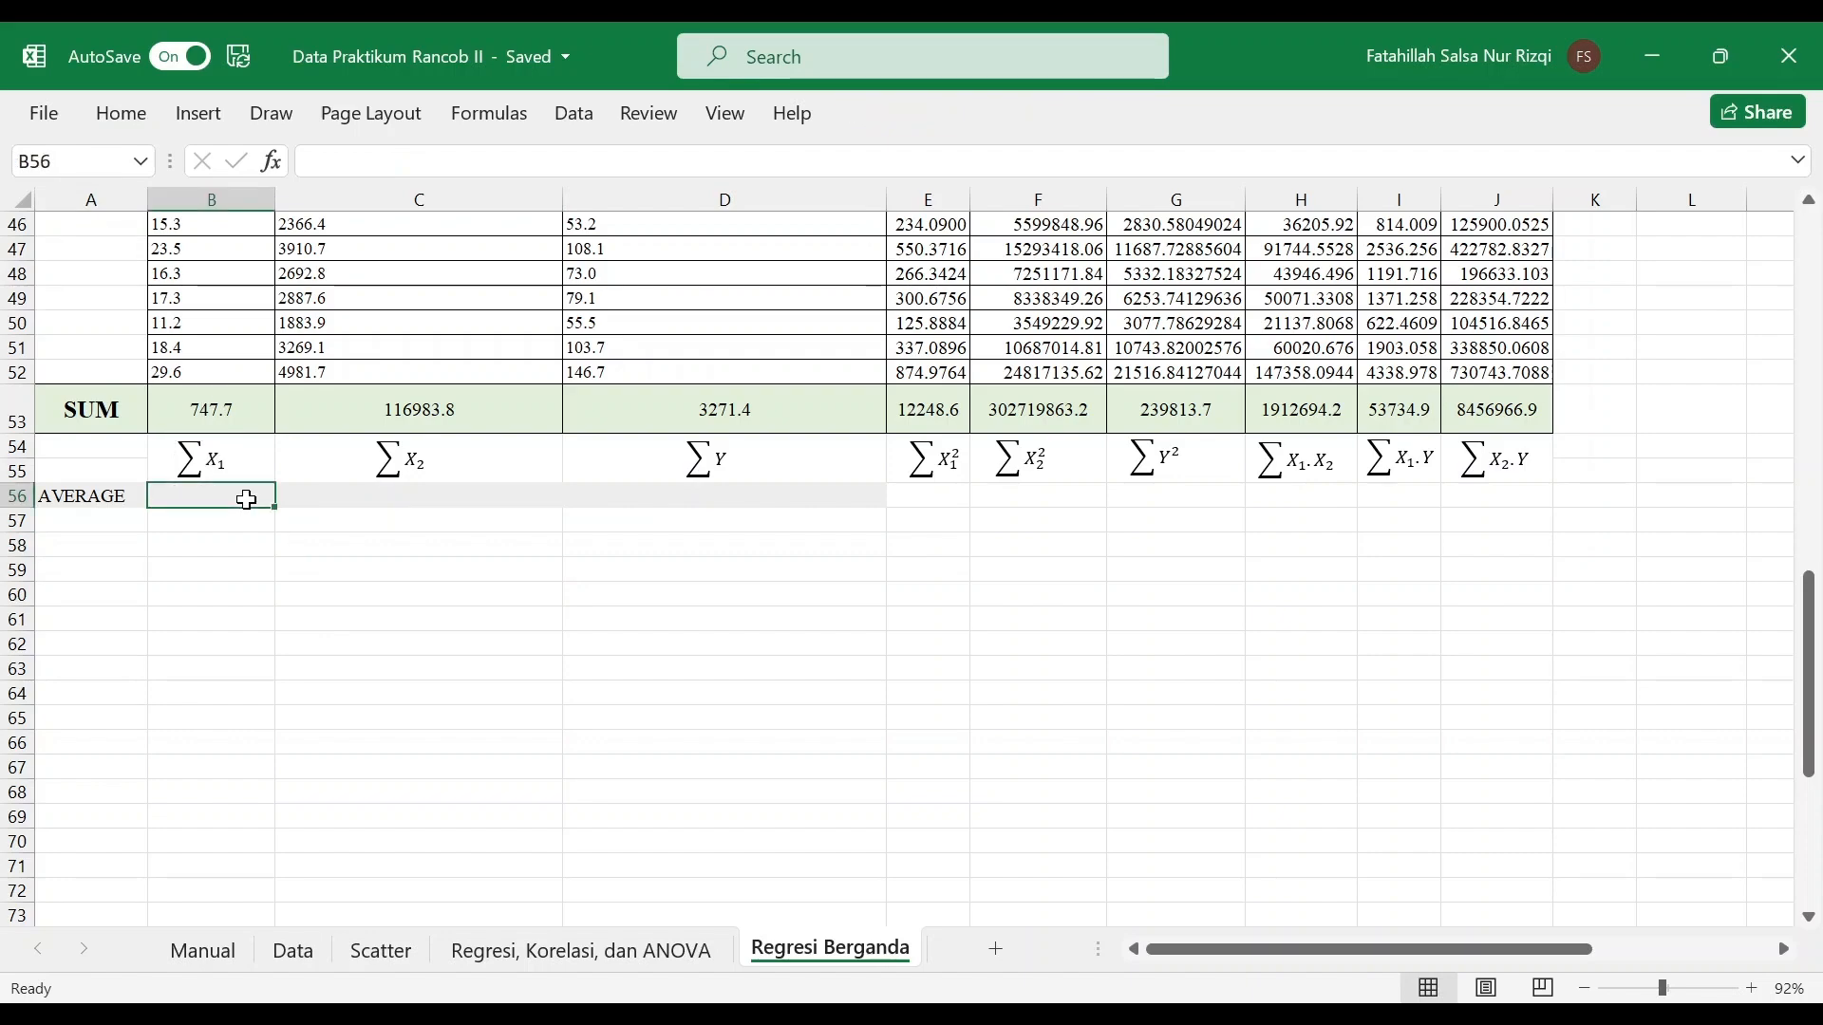
pyautogui.write('=')
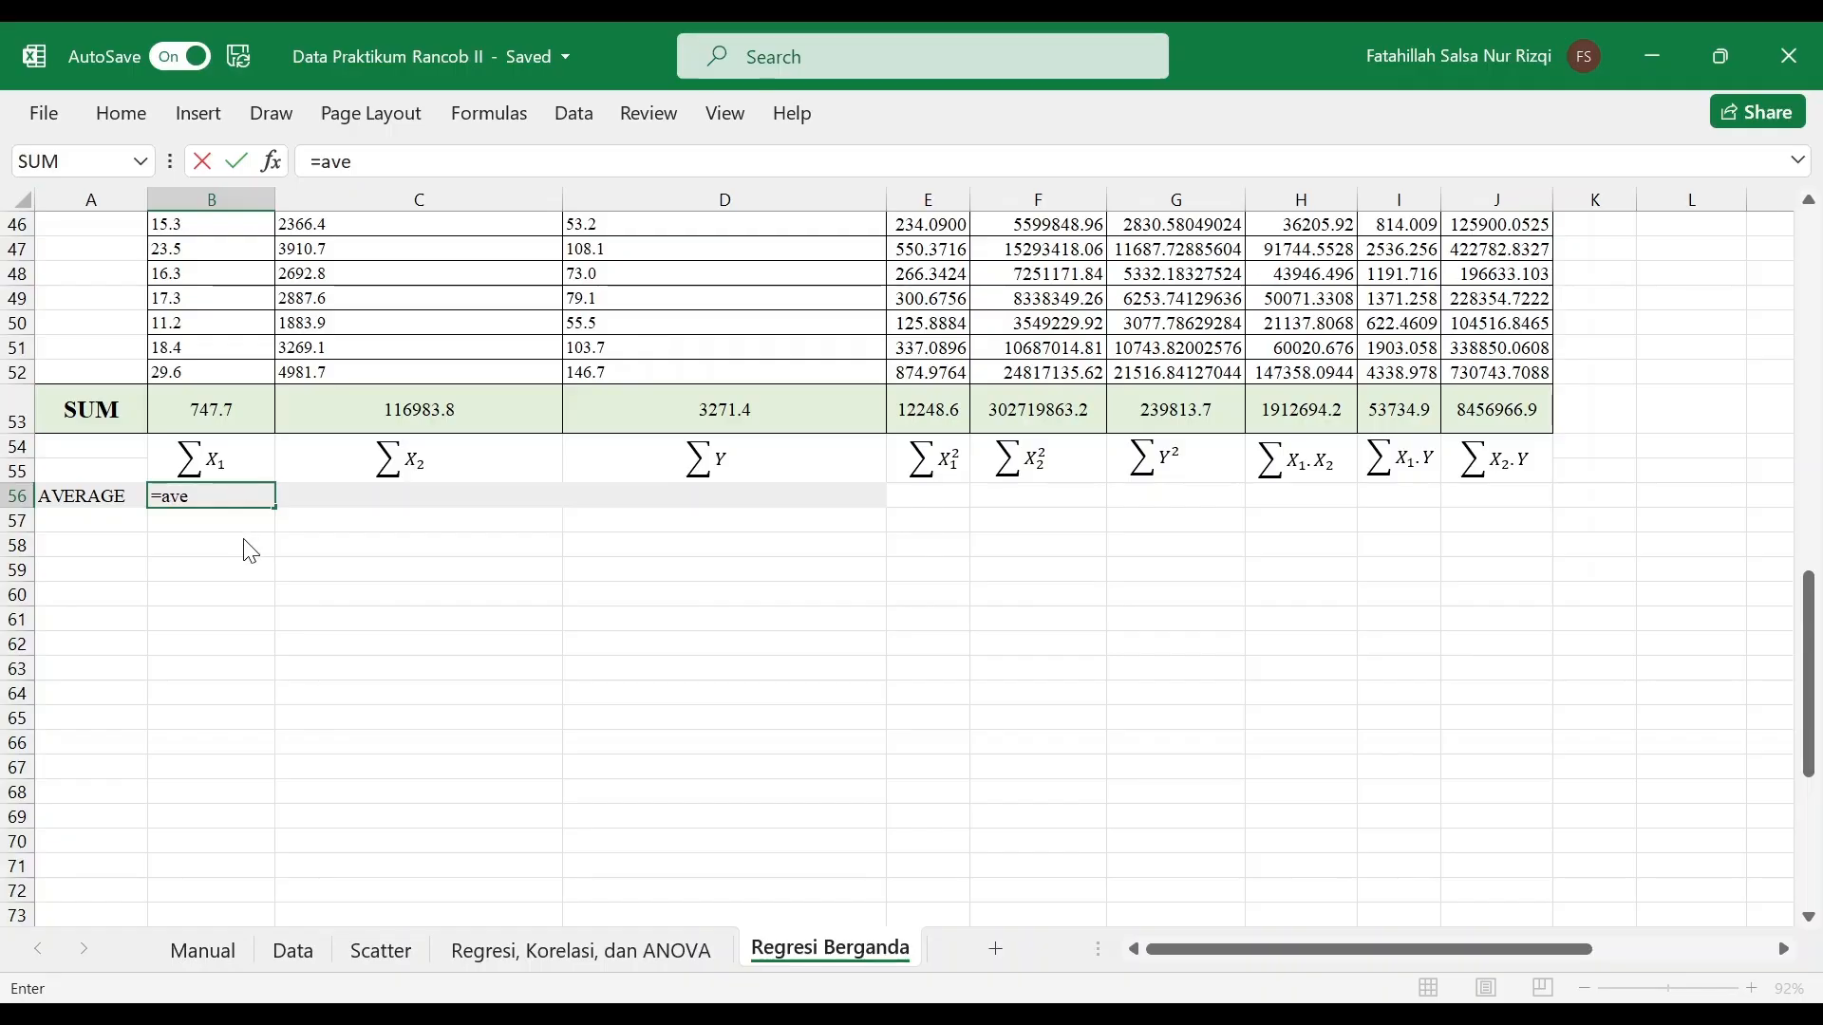
pyautogui.write('ave')
pyautogui.press('Tab')
pyautogui.moveTo(233, 372); pyautogui.dragTo(203, 272)
pyautogui.press('Return')
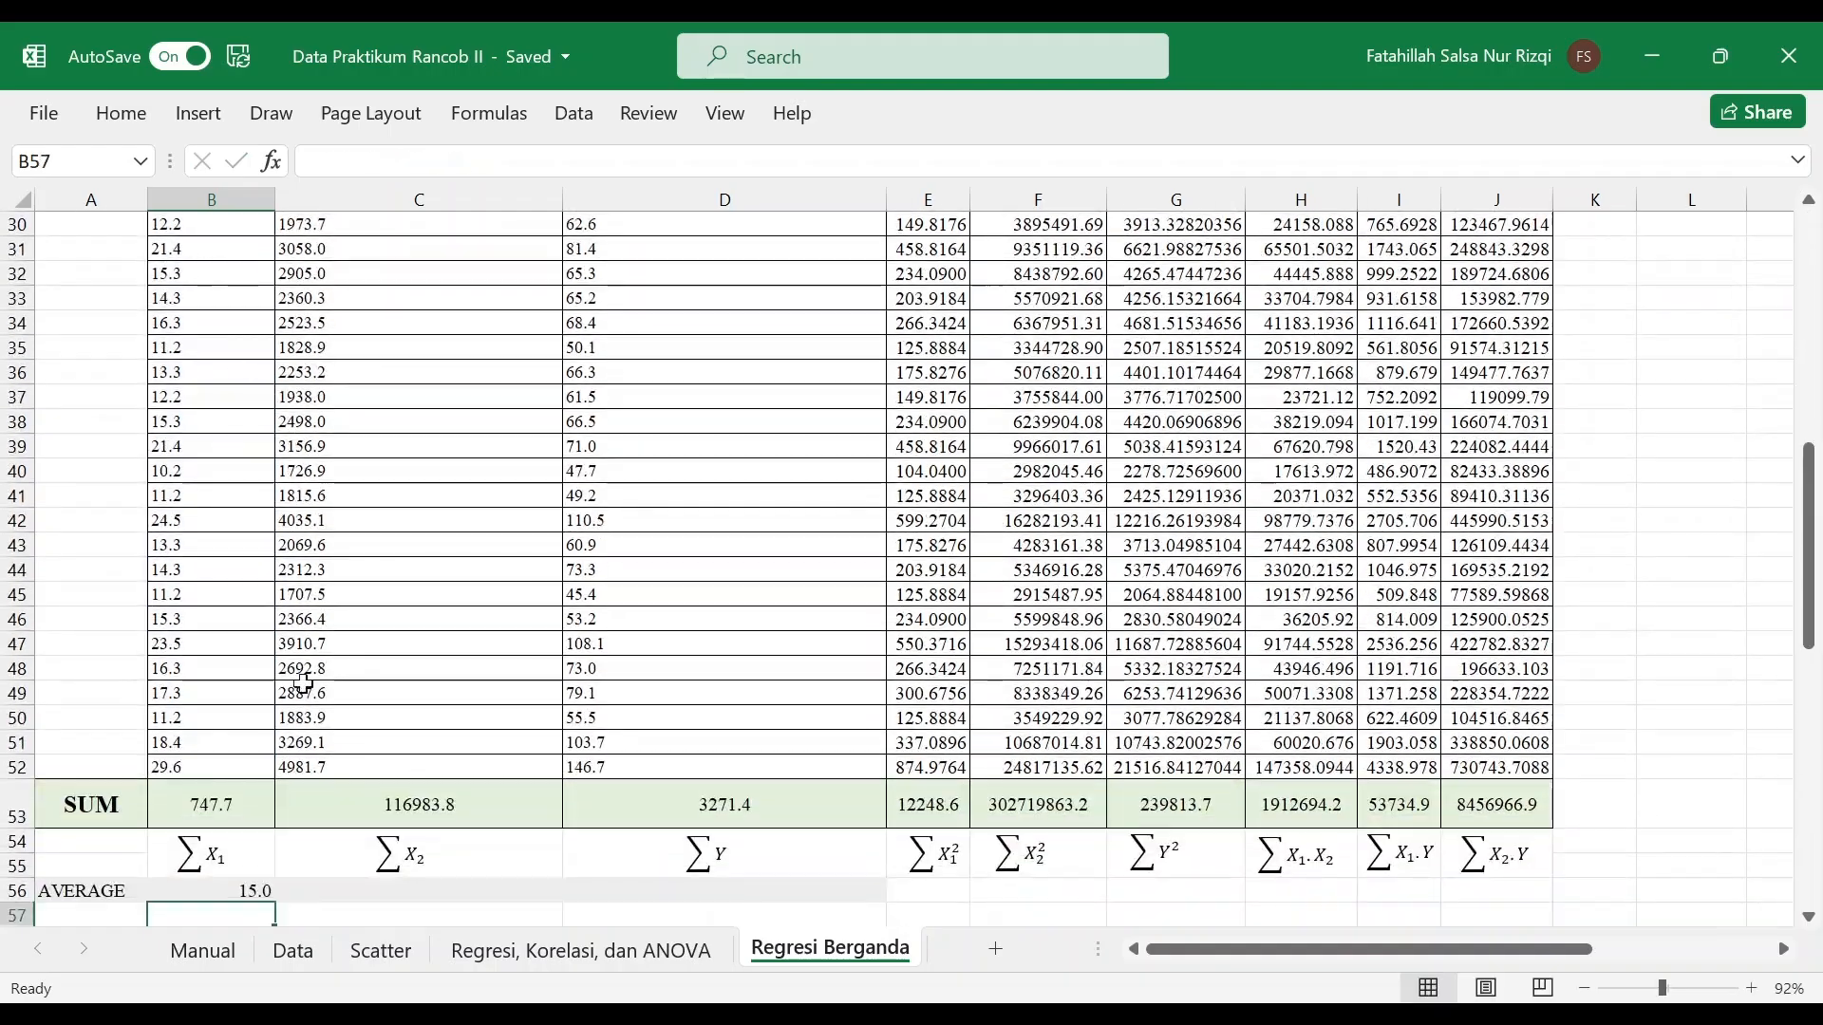
# Extend the average formula from B56 across to D56 for the X2 and Y columns
pyautogui.press('Up')
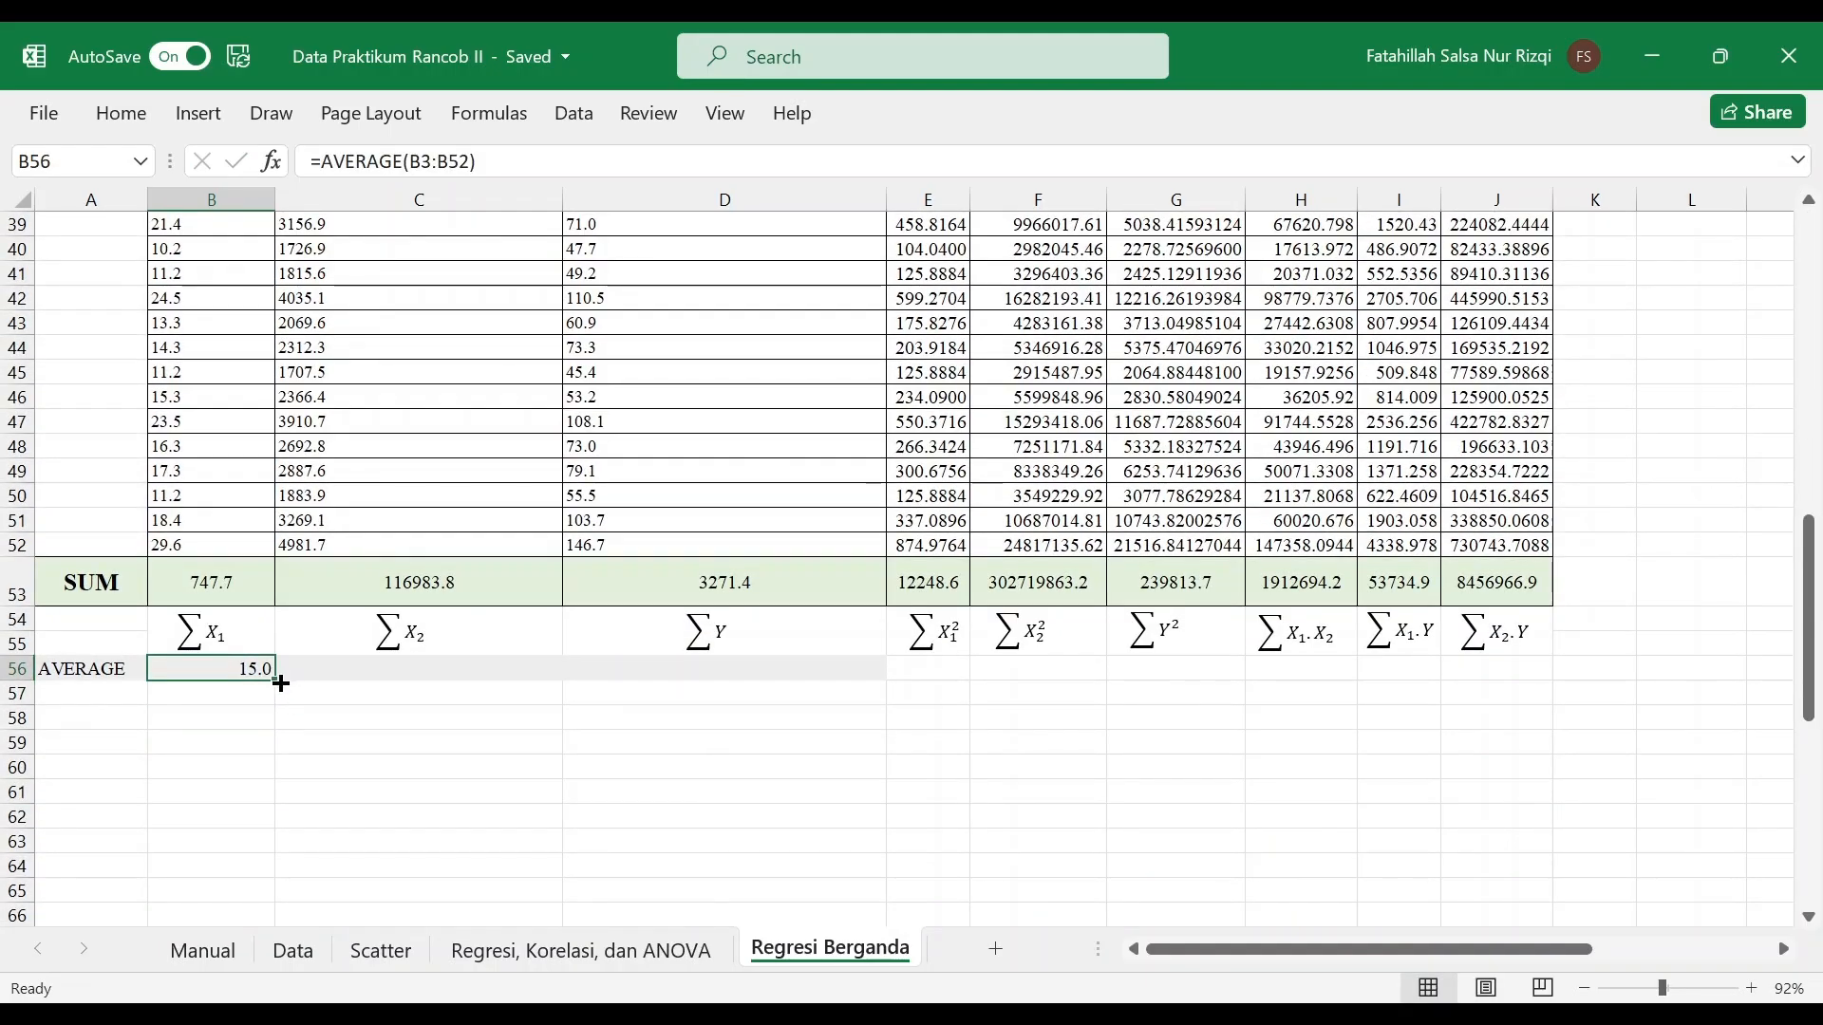
pyautogui.moveTo(275, 682); pyautogui.dragTo(583, 683)
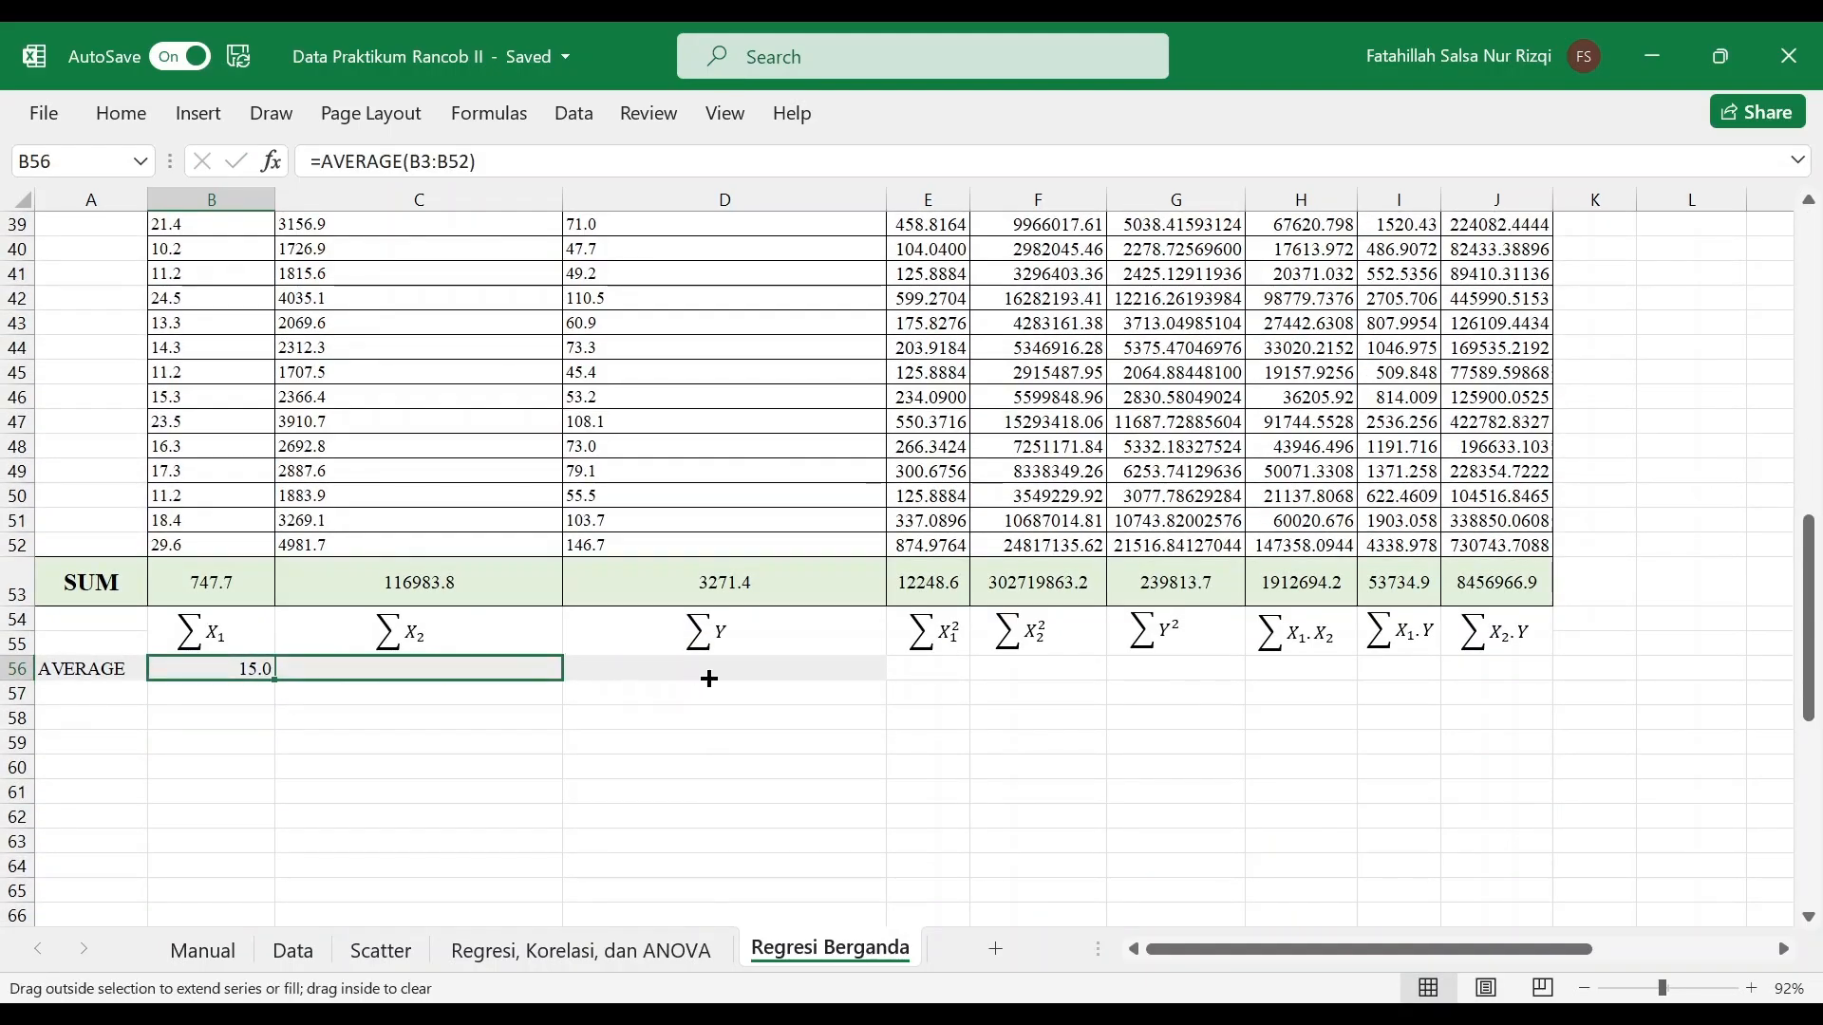
pyautogui.moveTo(709, 677); pyautogui.dragTo(769, 678)
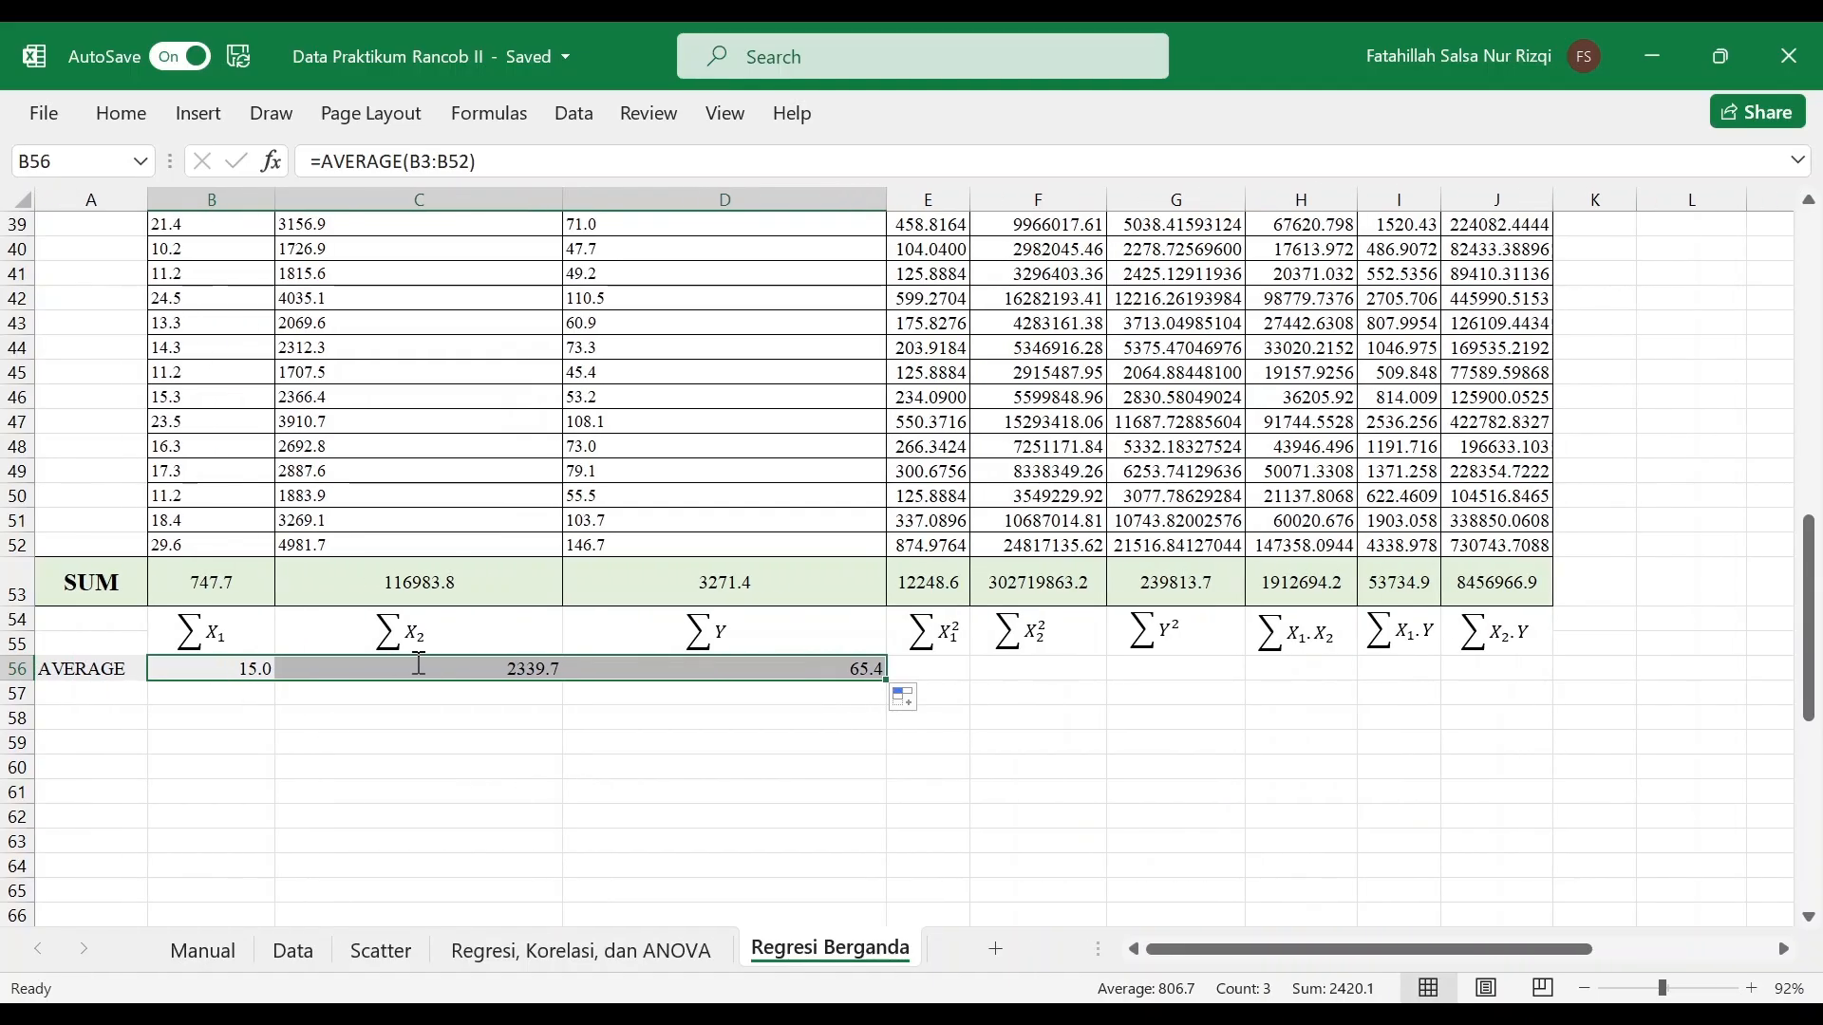
# Label the averages in B57:D57 as ave X1, ave X2 and ave Y
pyautogui.click(217, 696)
pyautogui.write('ave')
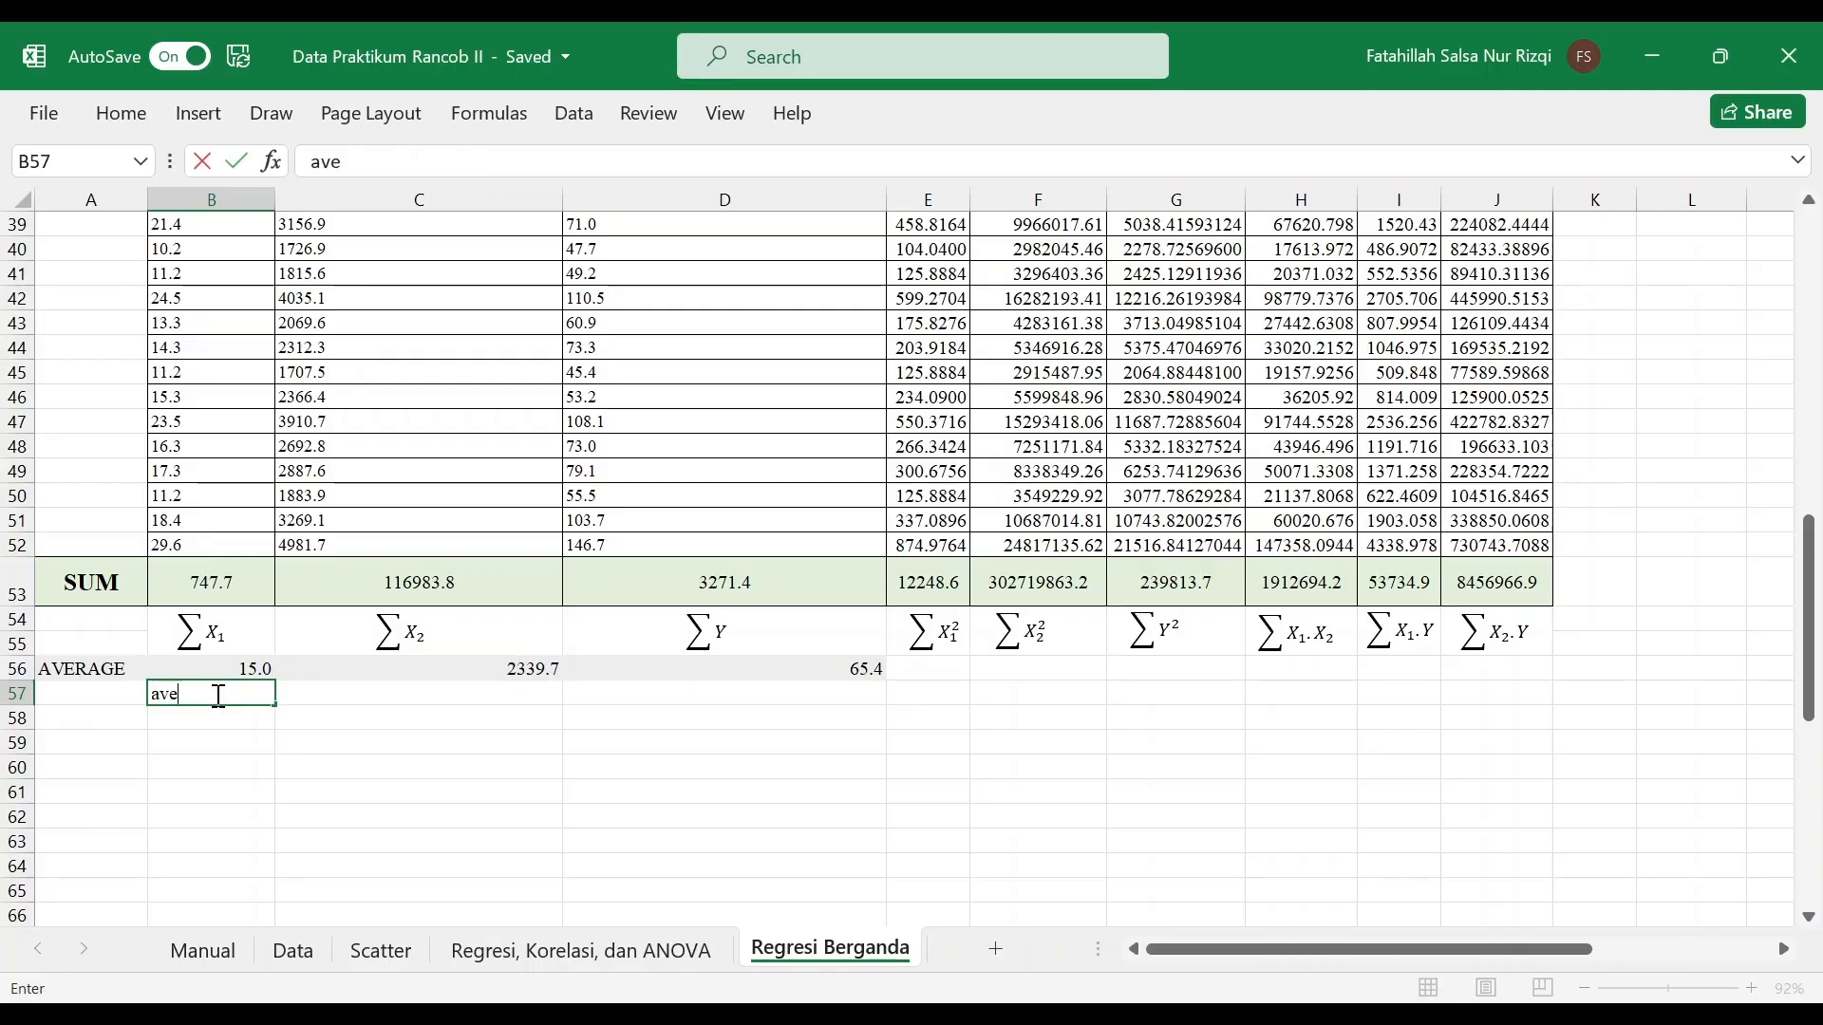
pyautogui.write(' X1')
pyautogui.press('Tab')
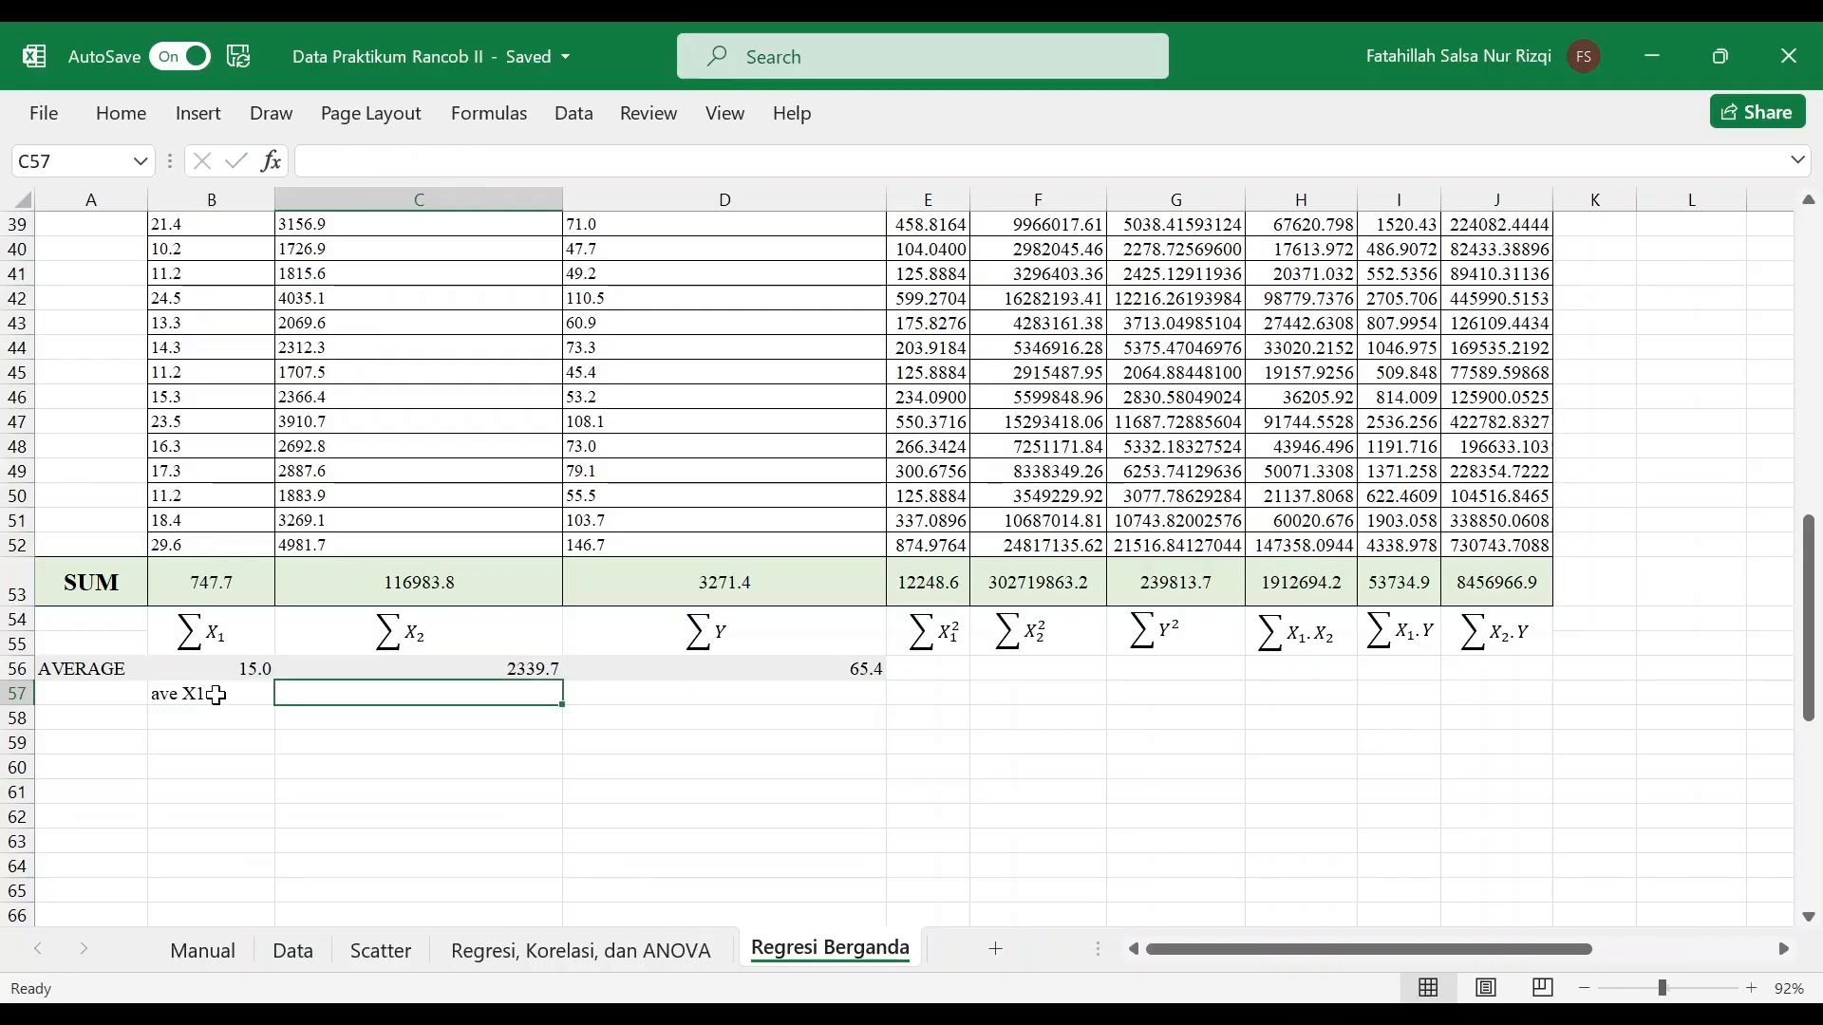
pyautogui.write('ave')
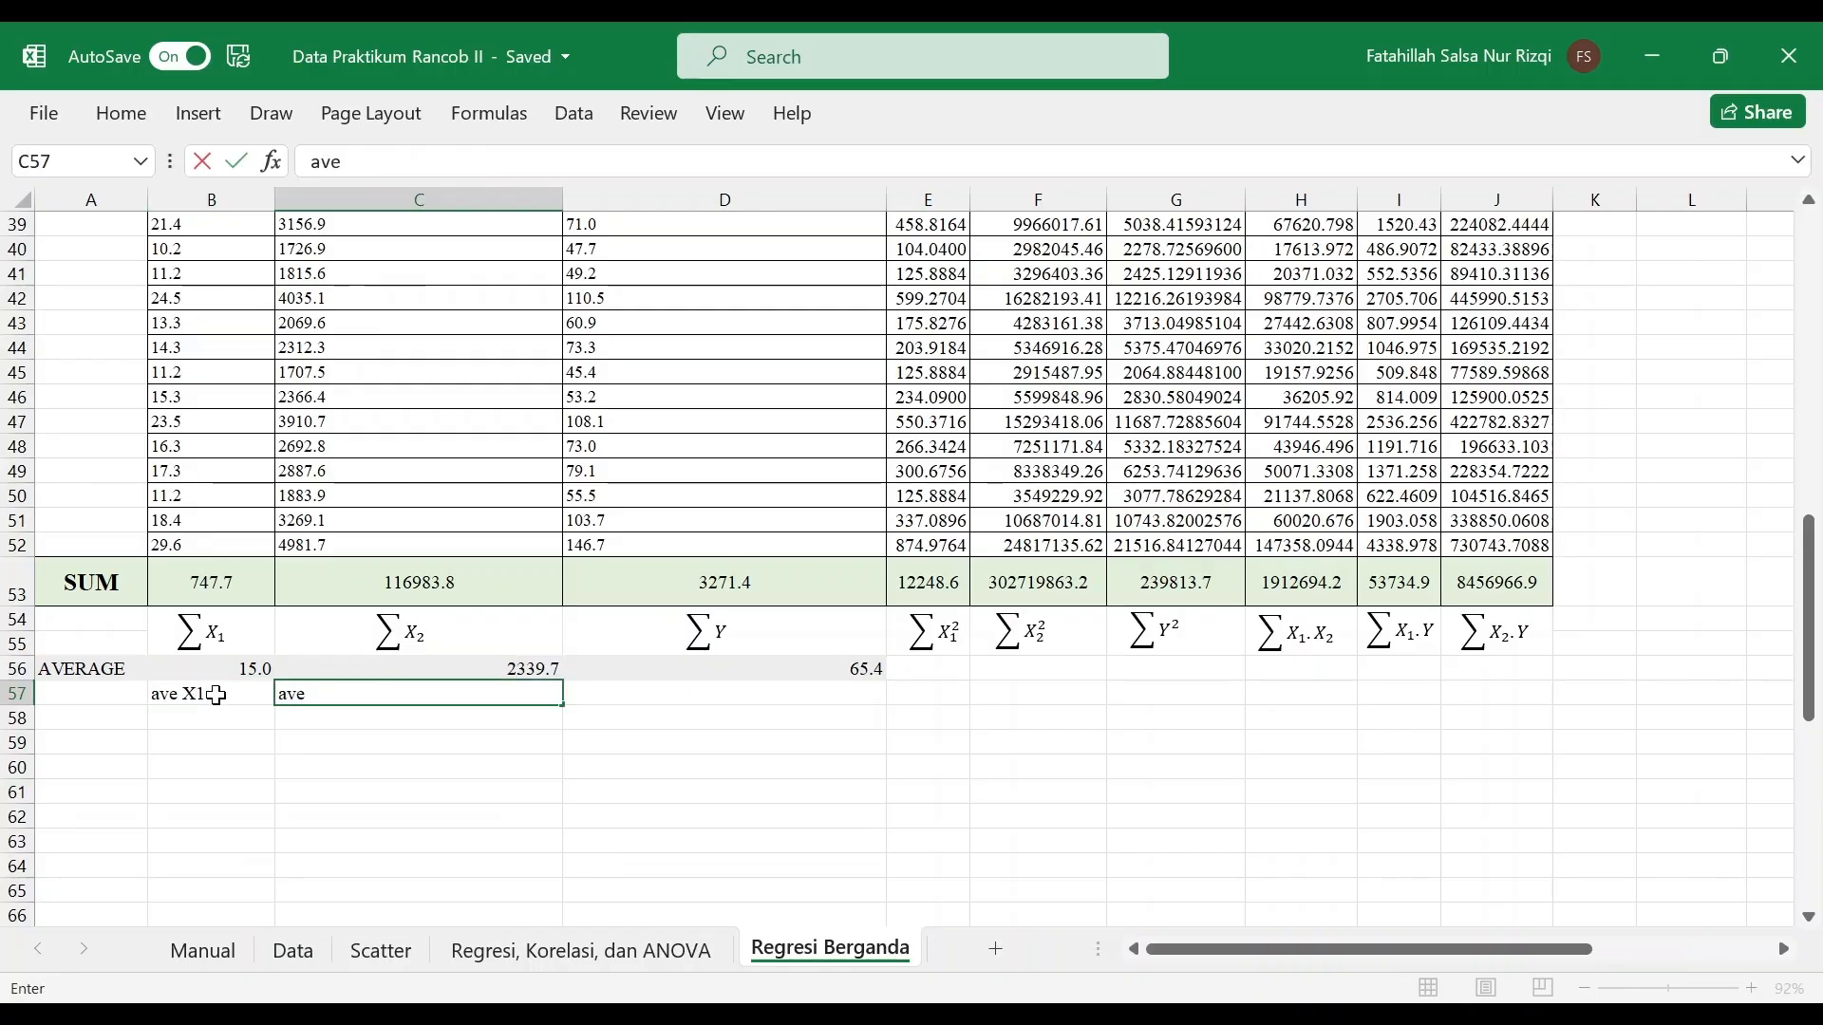
pyautogui.write(' X2')
pyautogui.press('Tab')
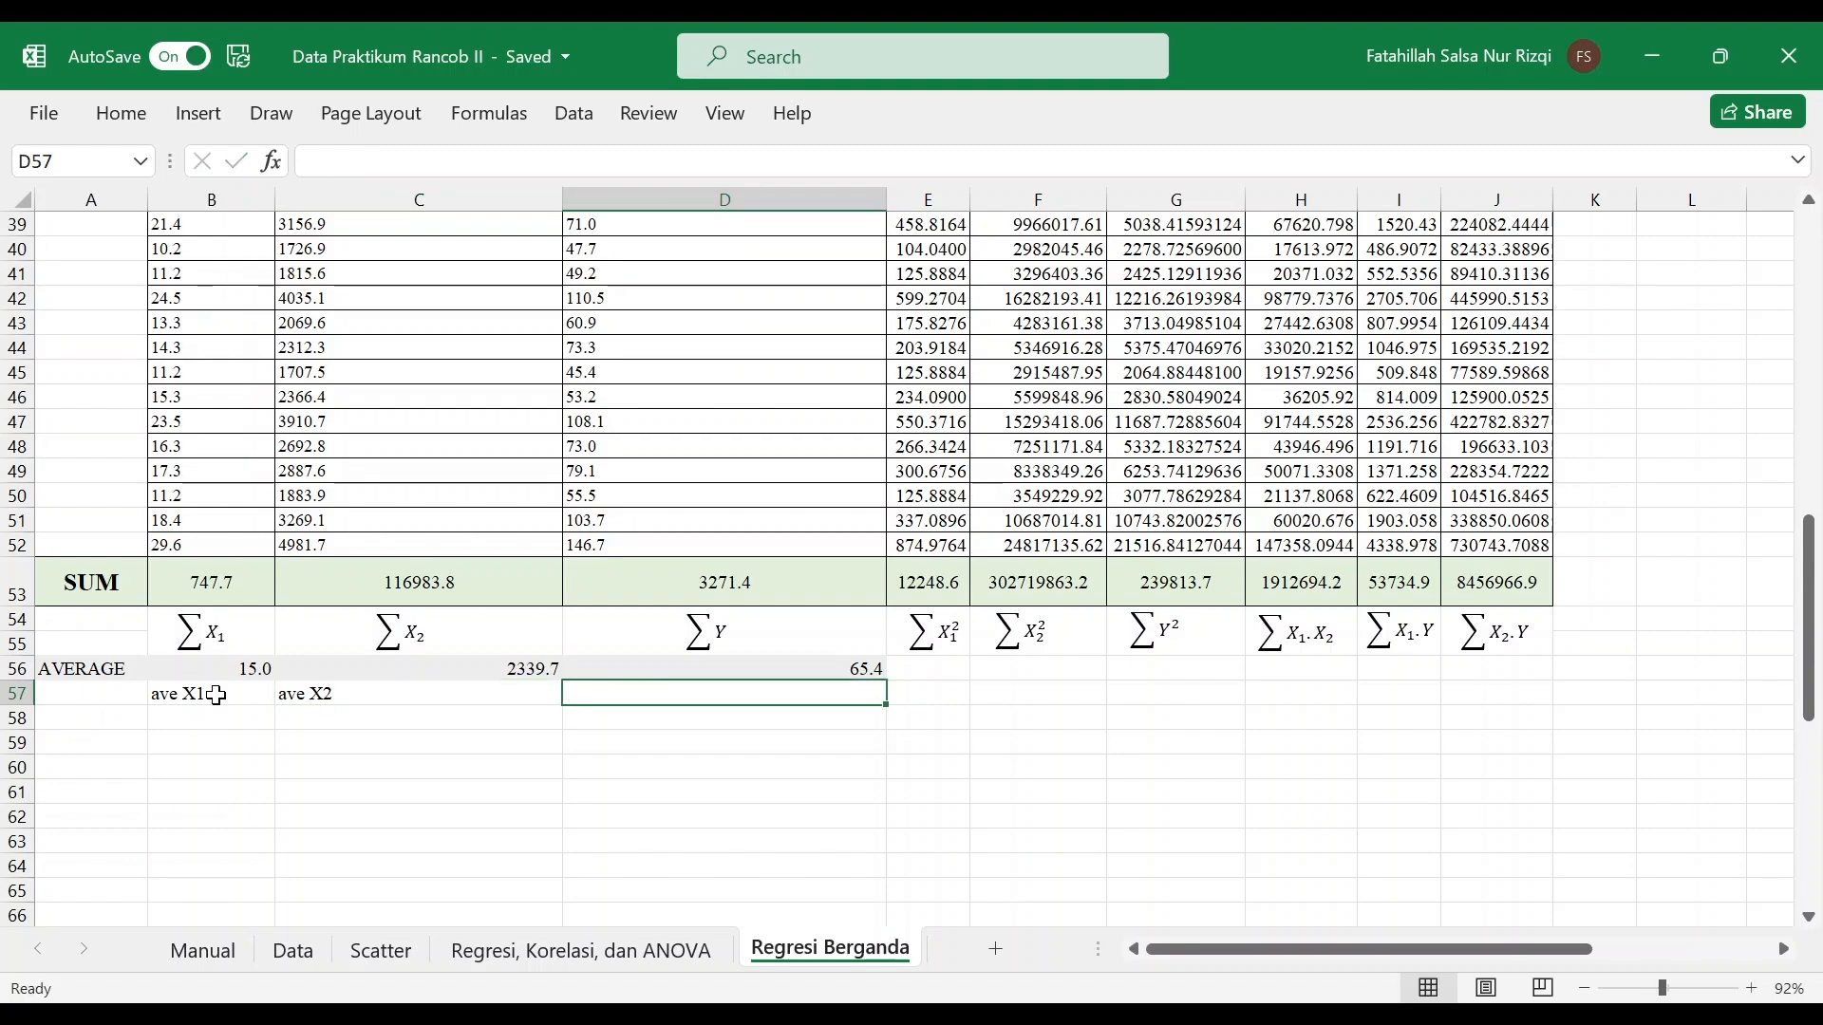
pyautogui.write('a')
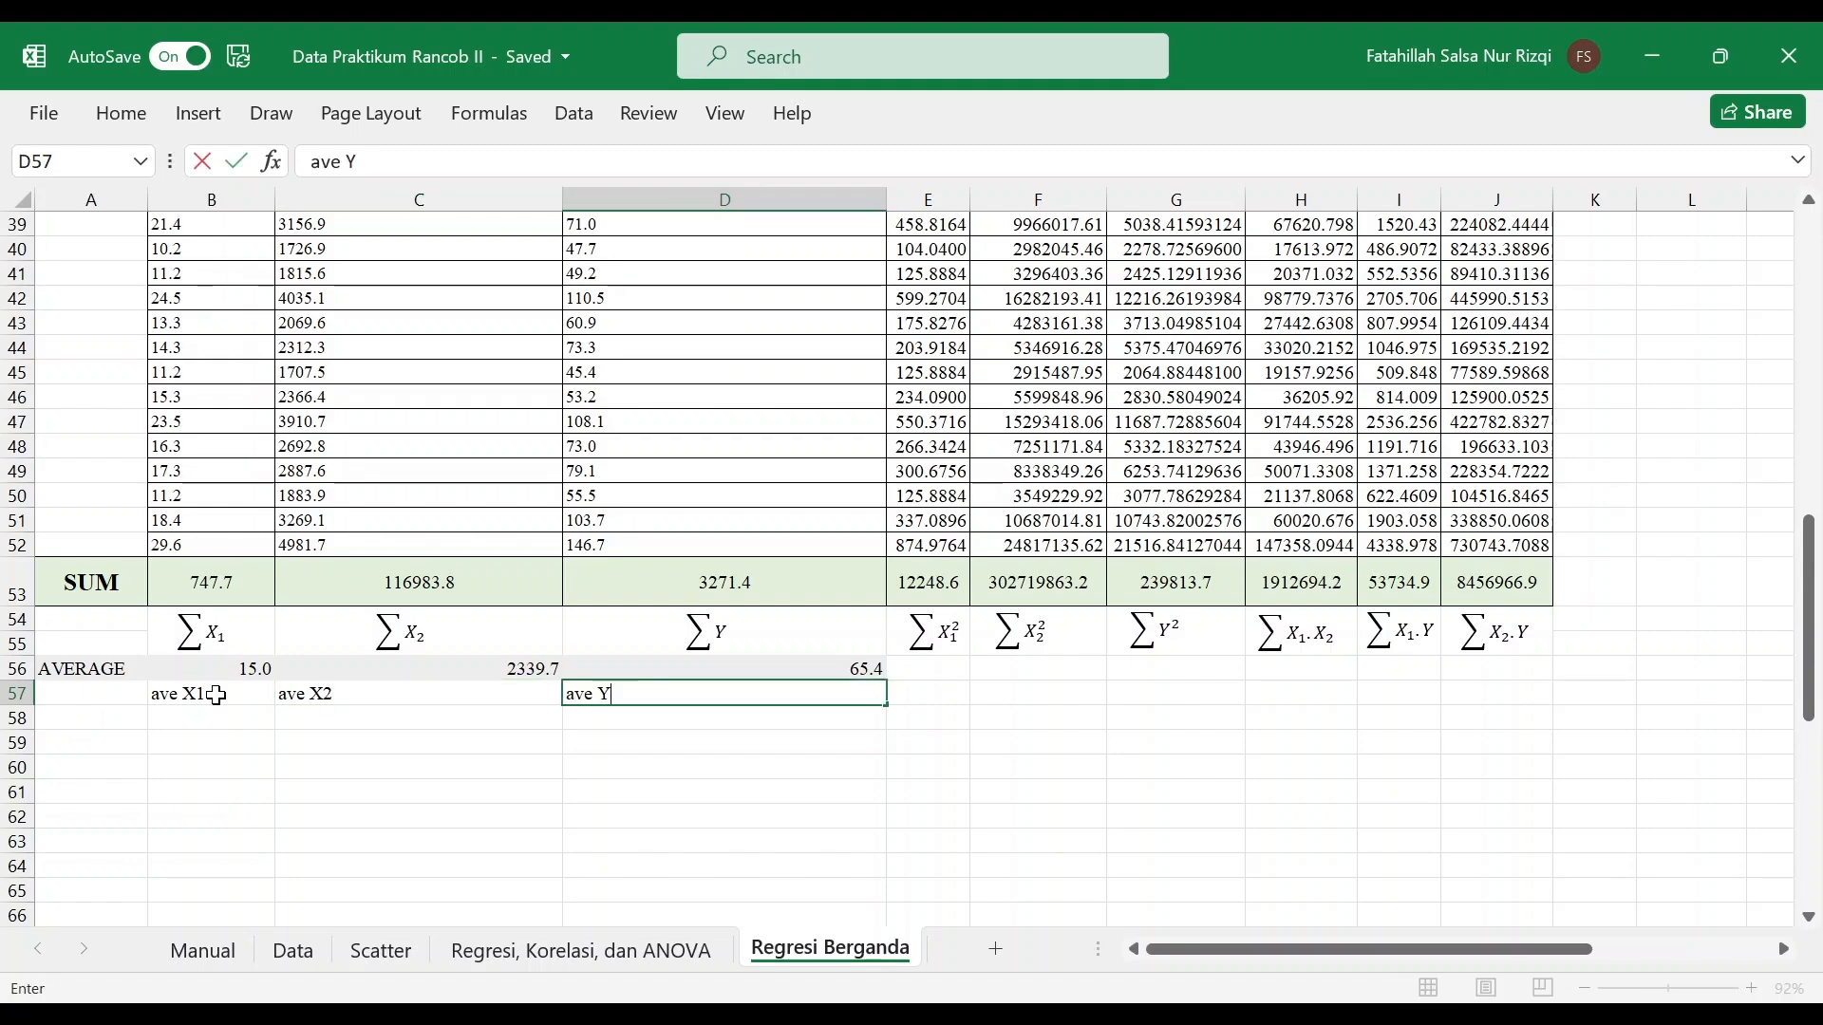
pyautogui.write('ve Y')
pyautogui.press('Return')
# Center the ave X1, ave X2 and ave Y labels in B57:D57
pyautogui.moveTo(213, 695); pyautogui.dragTo(622, 701)
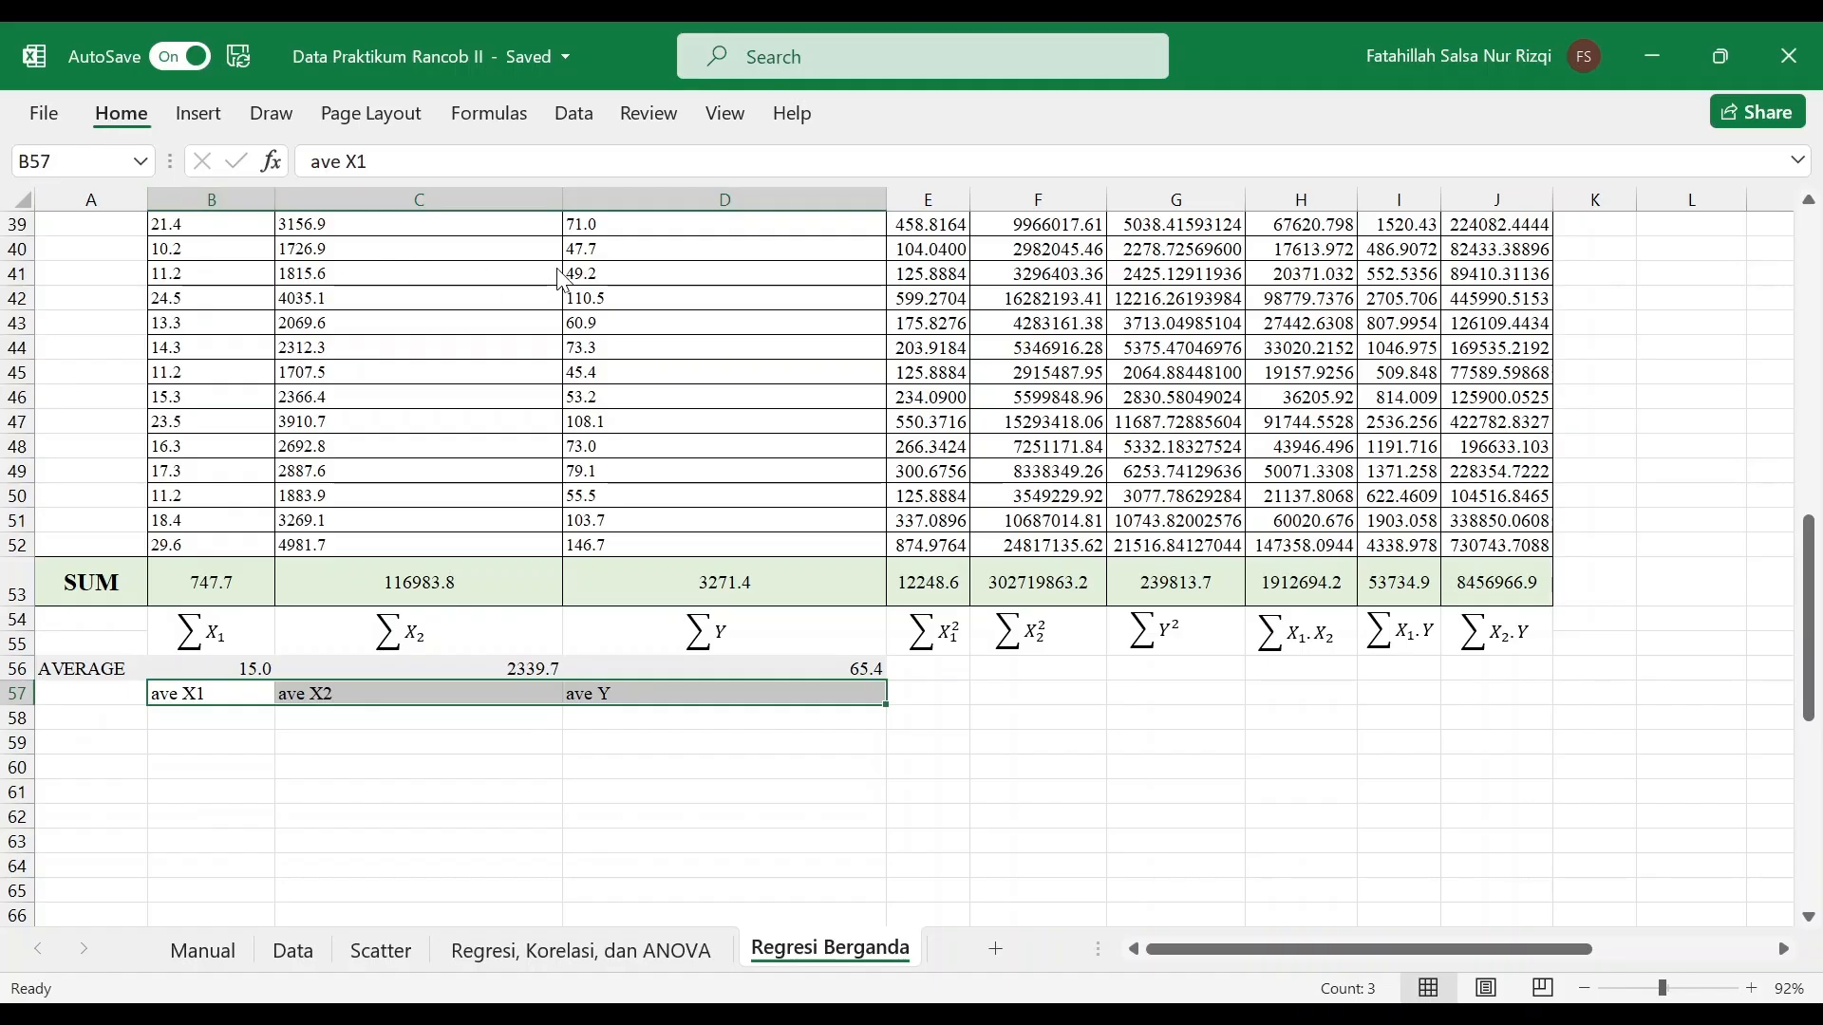
pyautogui.click(643, 222)
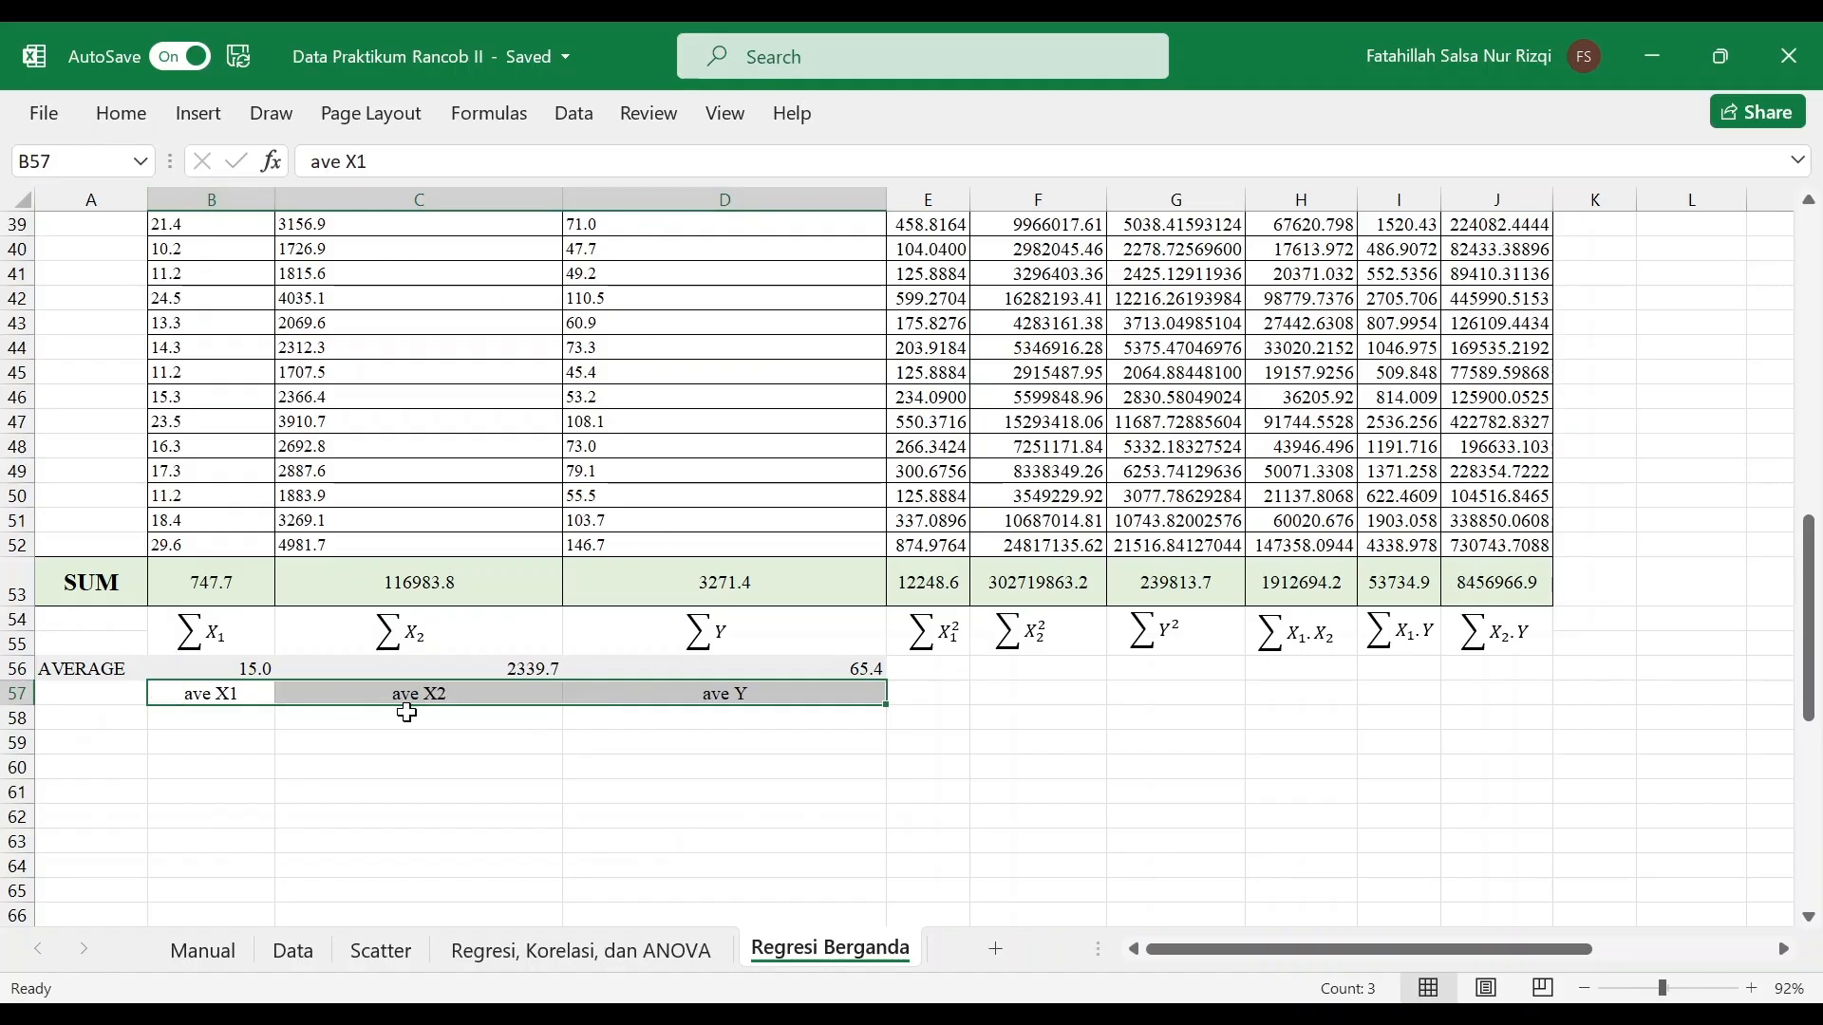
pyautogui.hscroll(1, 380, 725)
pyautogui.hscroll(-1, 380, 724)
pyautogui.click(378, 773)
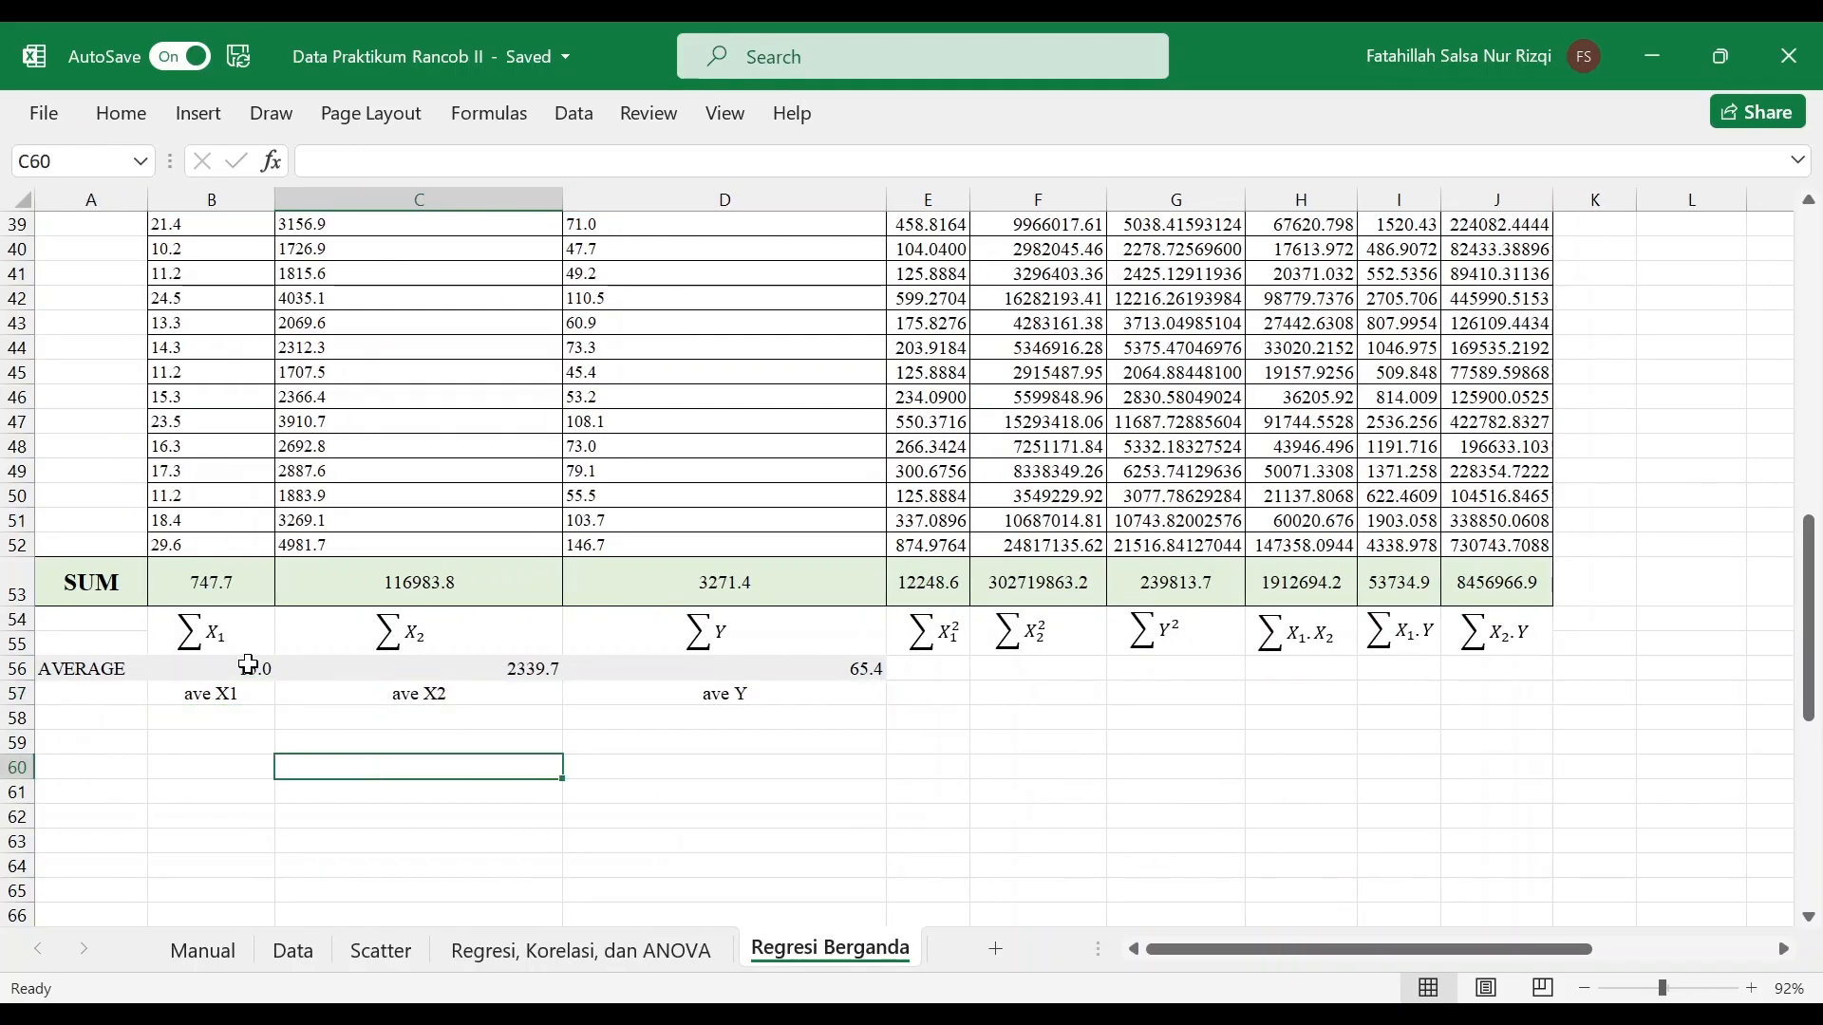
# Copy the averages and their labels in B56:D57 and return to the b0 row of the coefficient table
pyautogui.click(246, 671)
pyautogui.moveTo(247, 670); pyautogui.dragTo(709, 689)
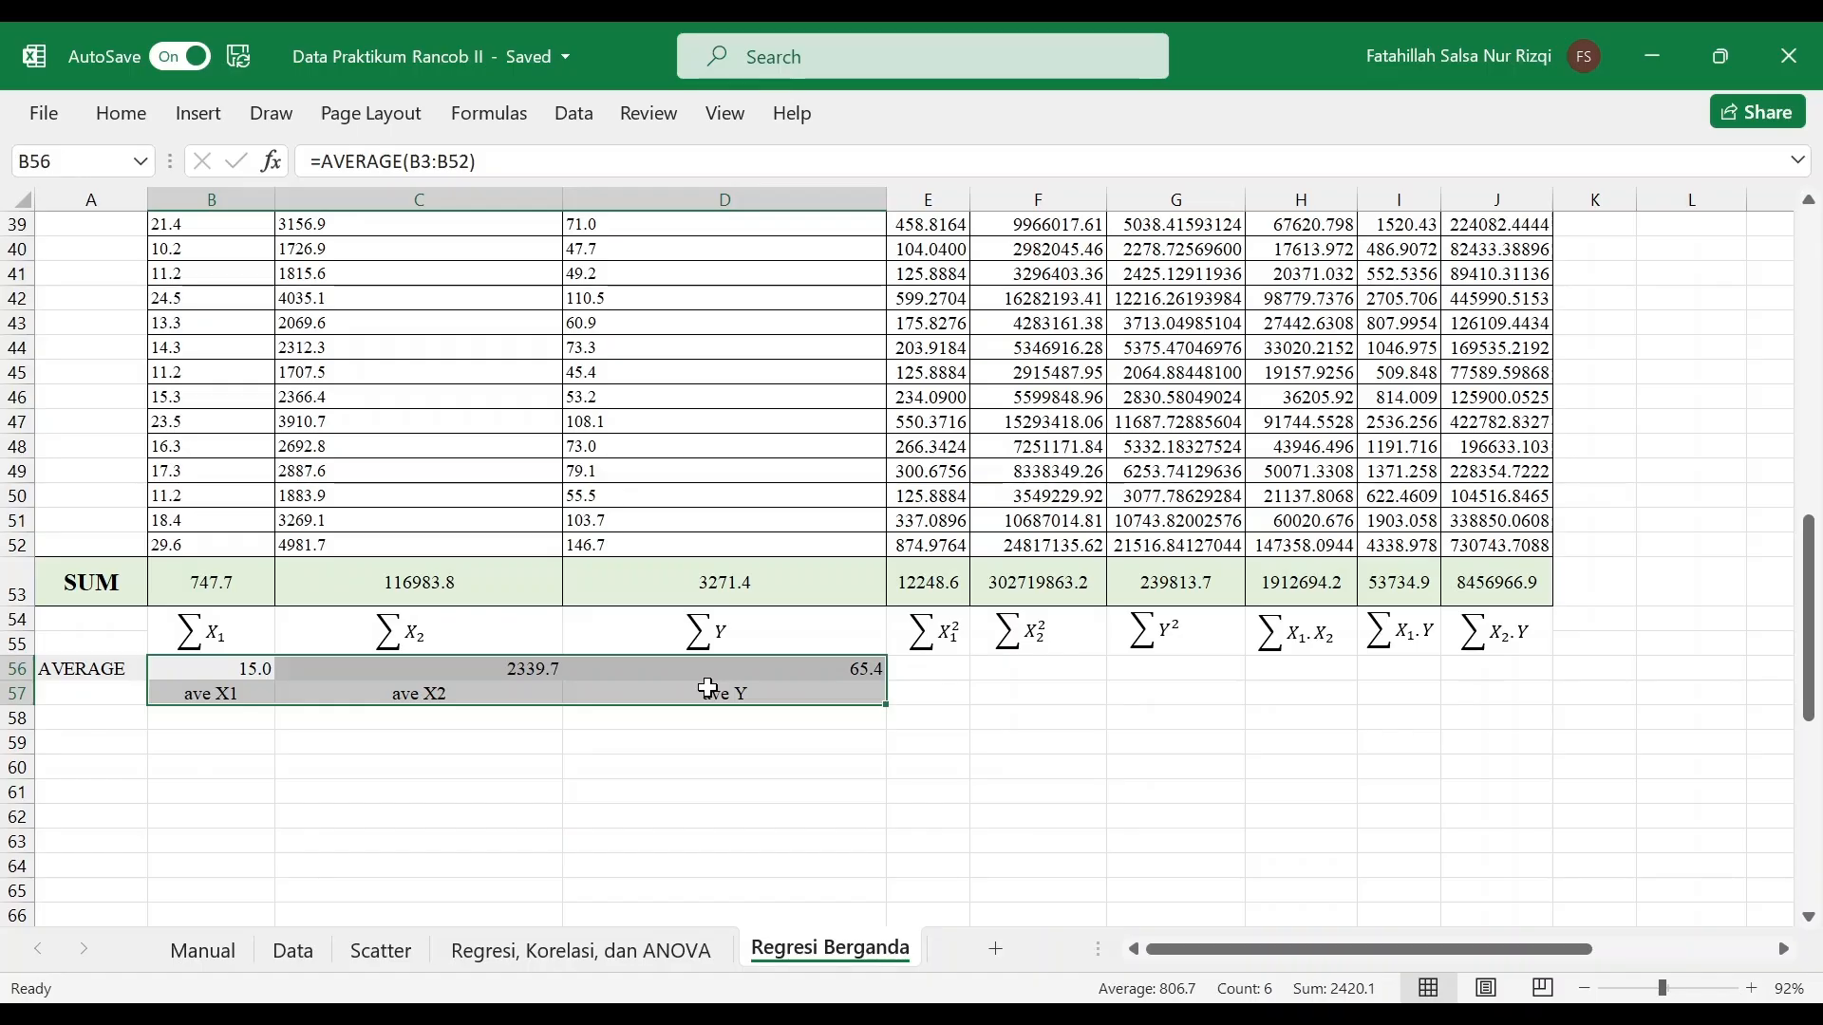
pyautogui.hotkey('ctrl', 'c')
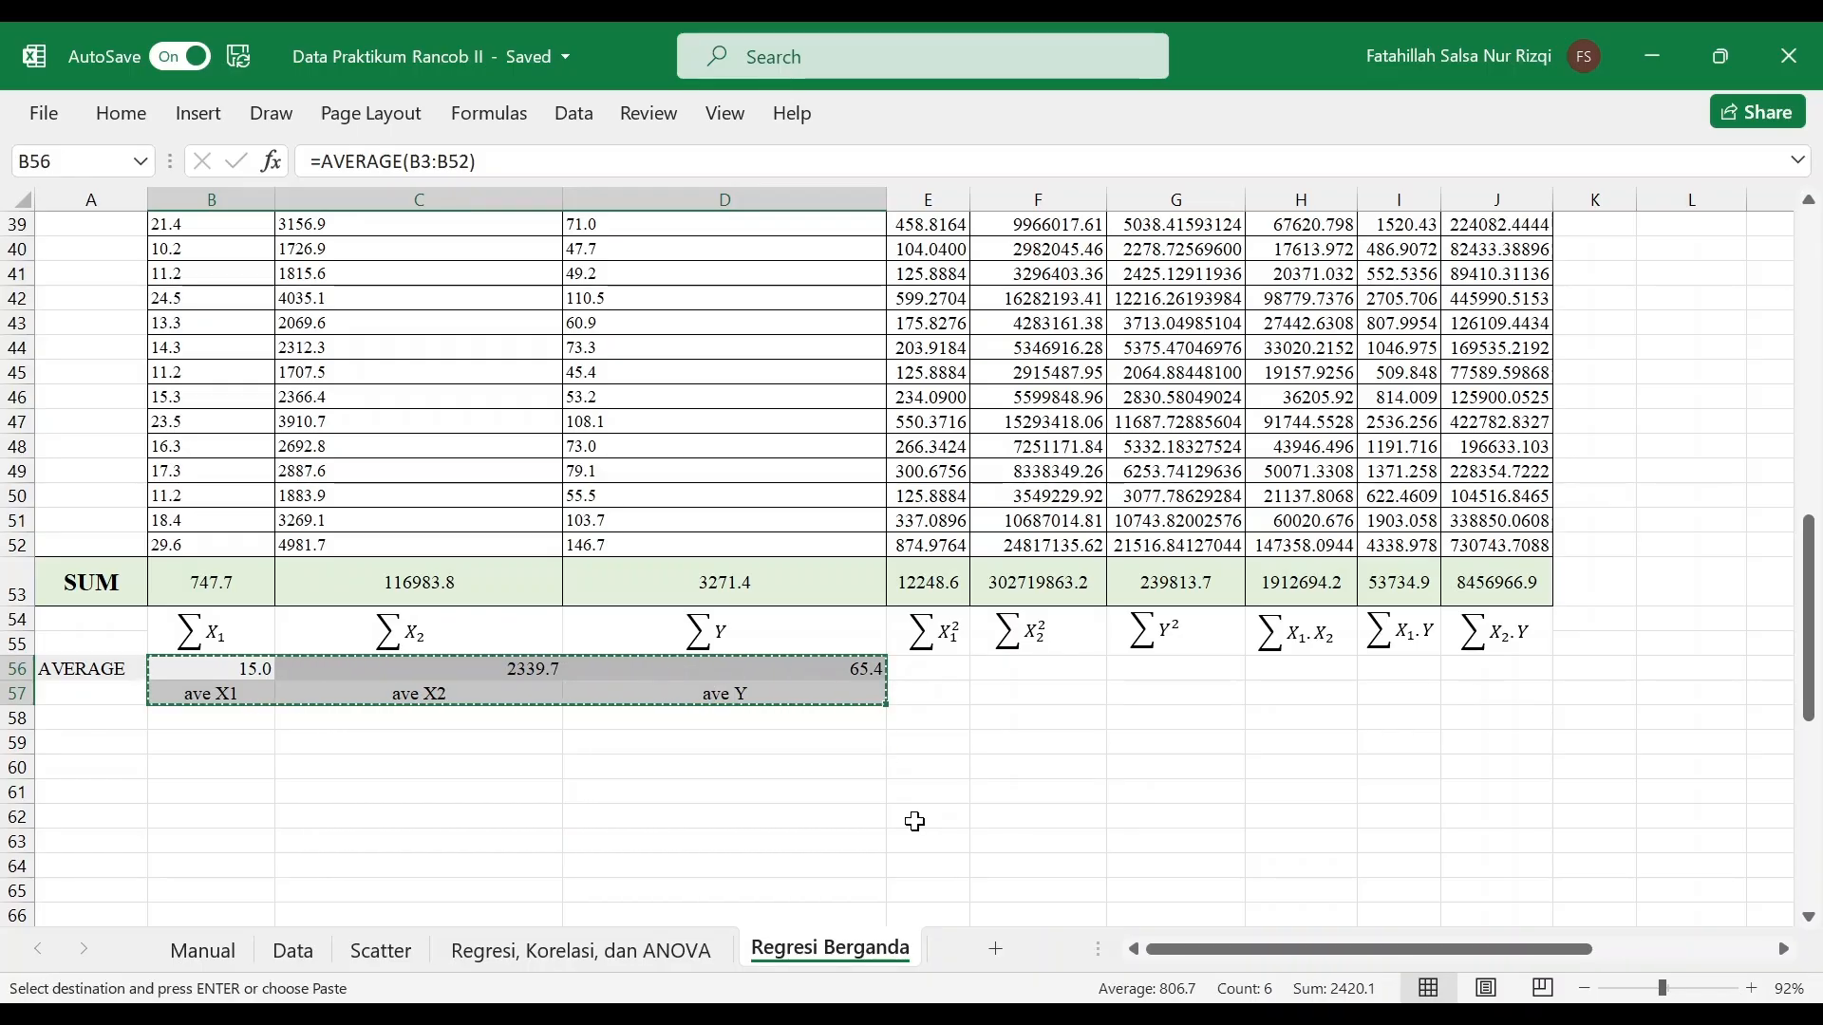
pyautogui.hscroll(4, 1087, 761)
pyautogui.click(1086, 761)
pyautogui.scroll(1, 1090, 761)
pyautogui.scroll(-3, 1090, 761)
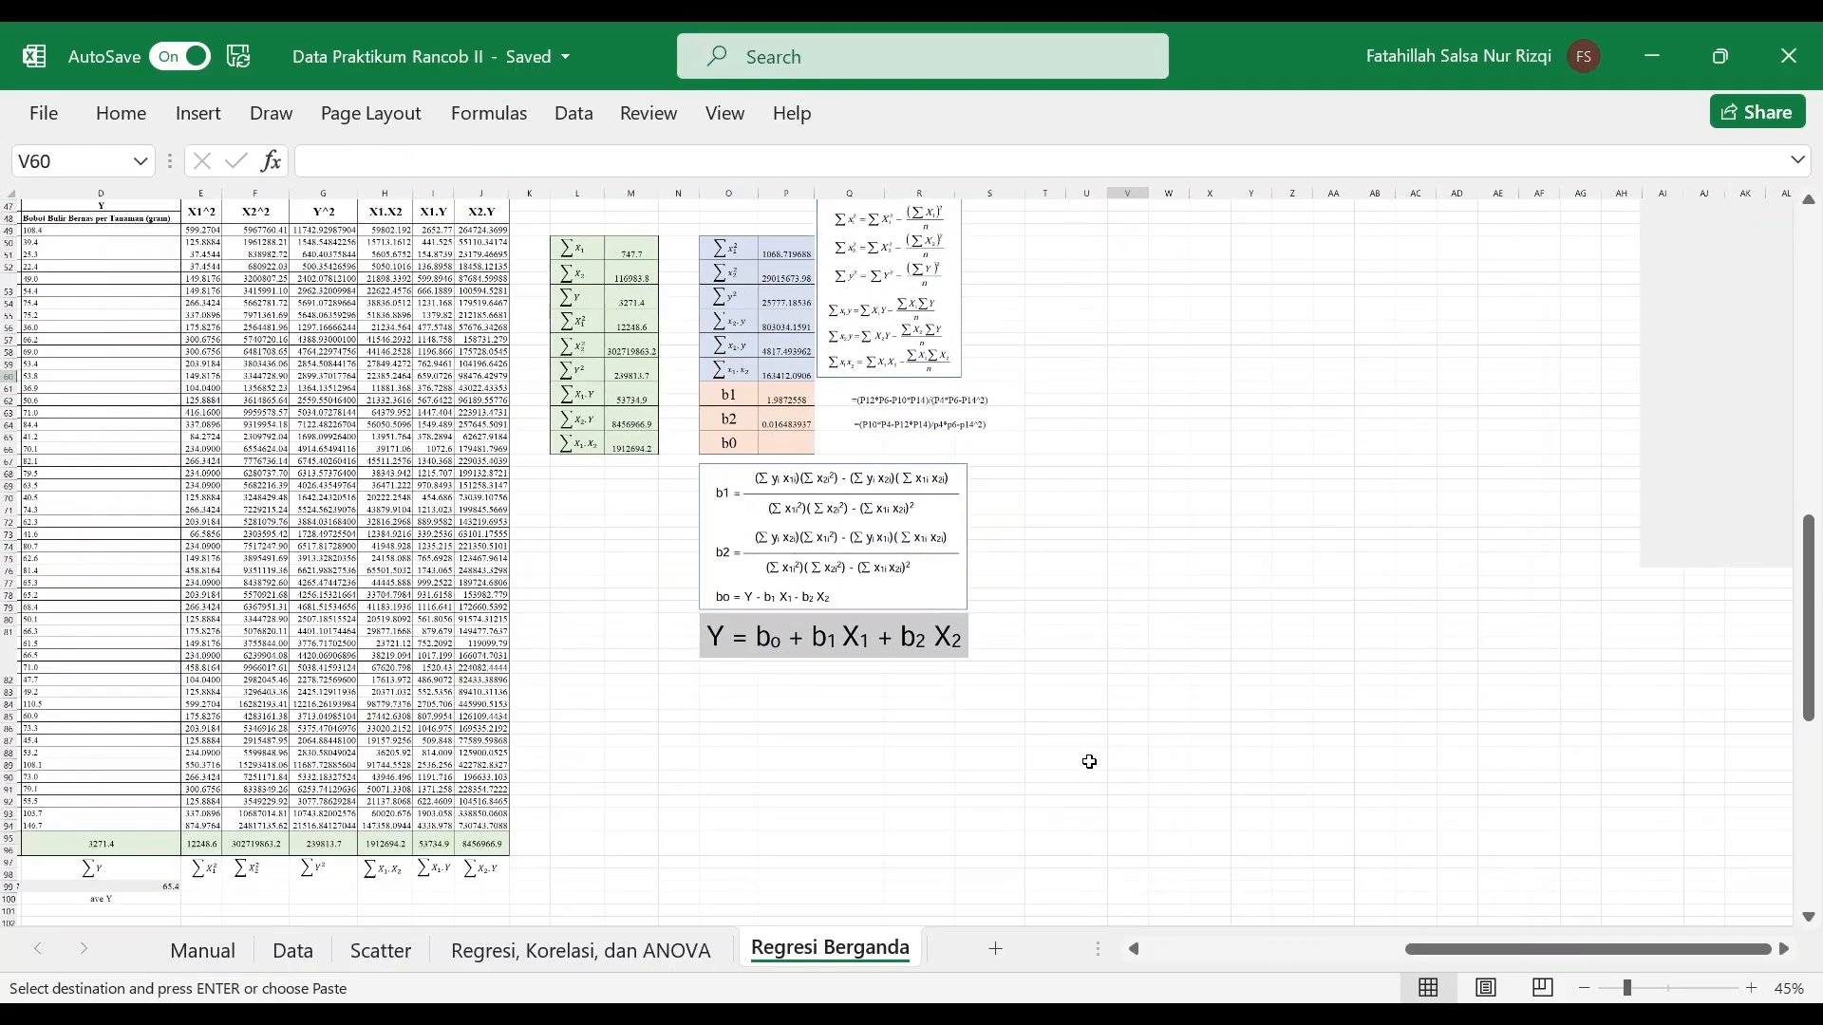
pyautogui.scroll(3, 936, 414)
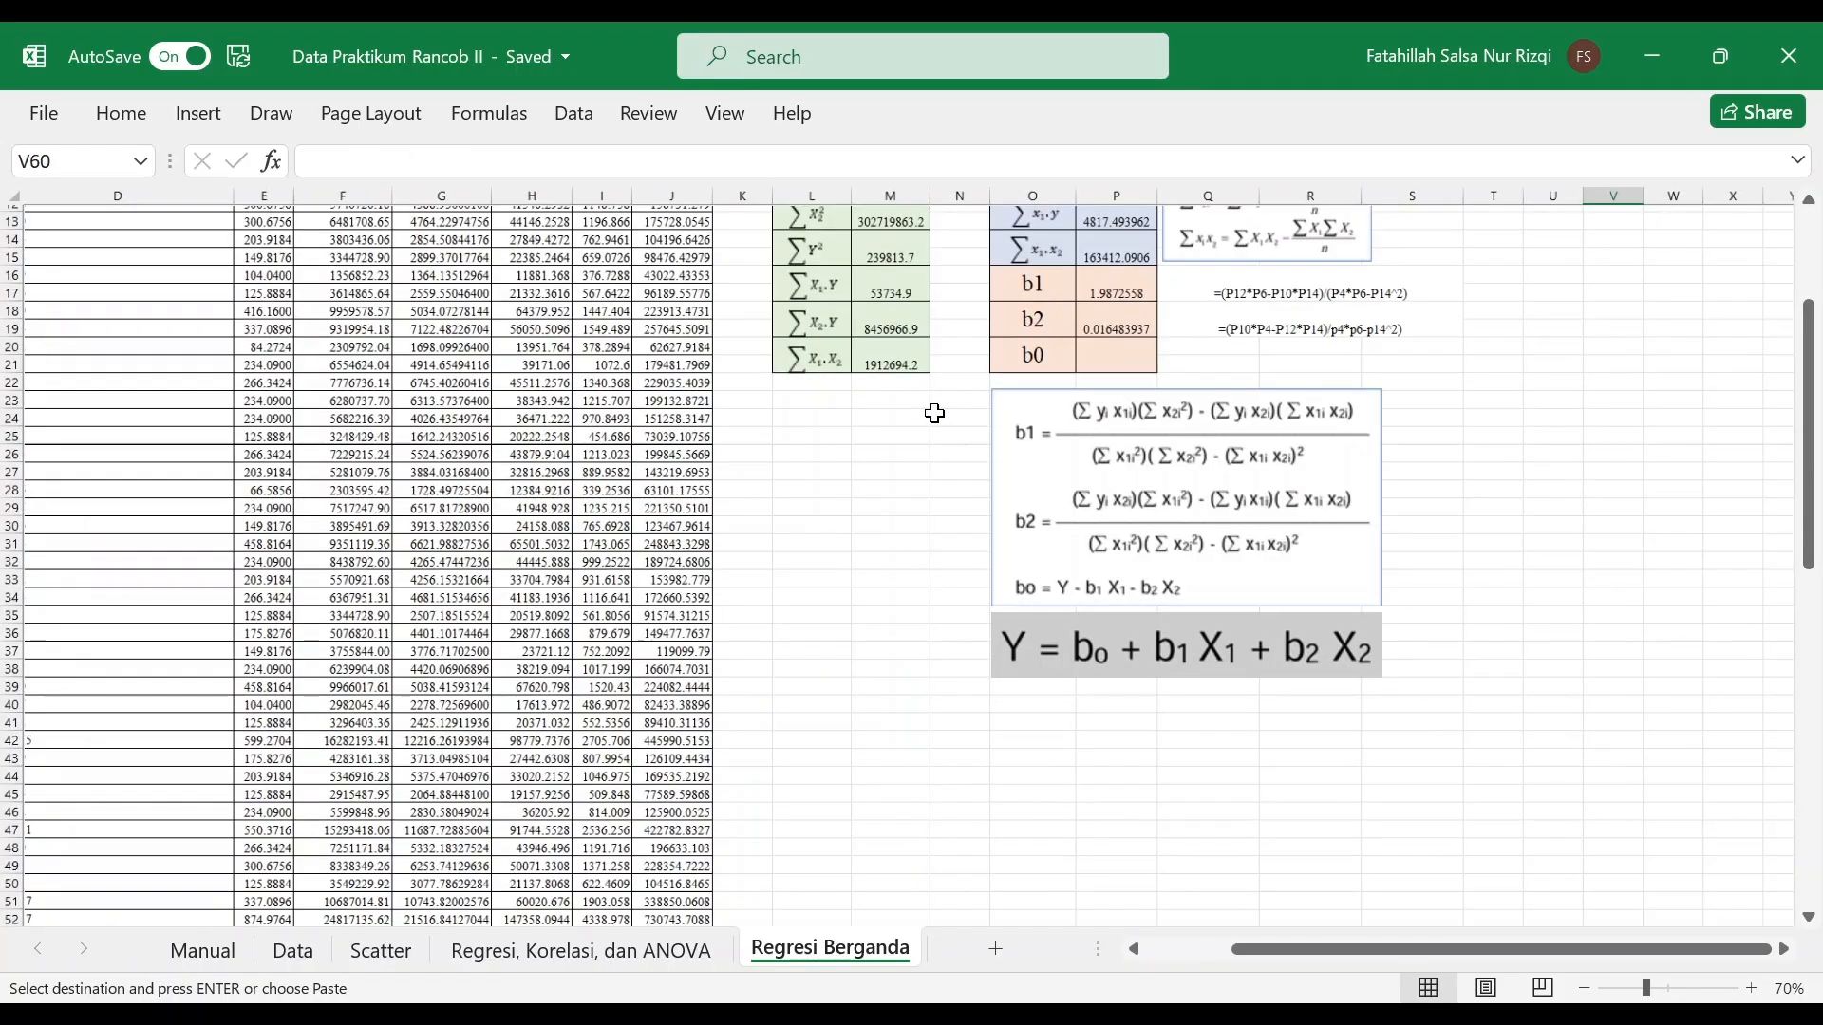
pyautogui.scroll(2, 935, 414)
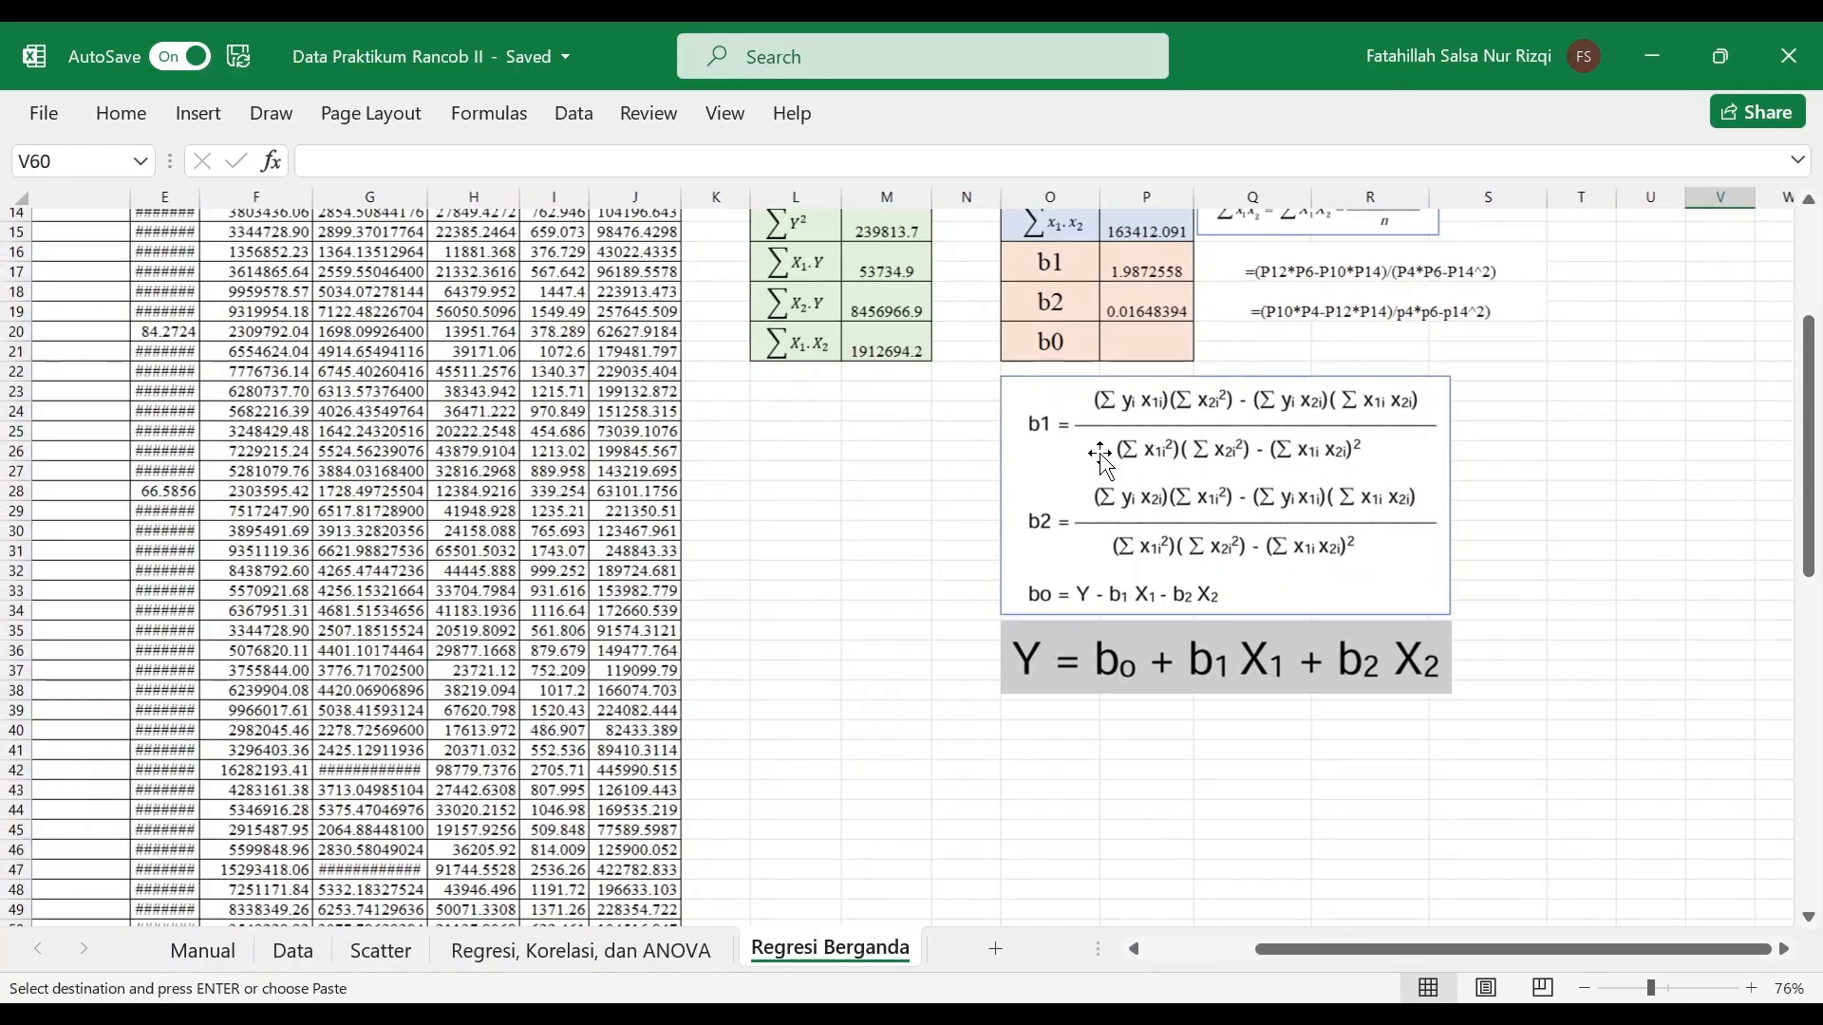
pyautogui.scroll(4, 1101, 458)
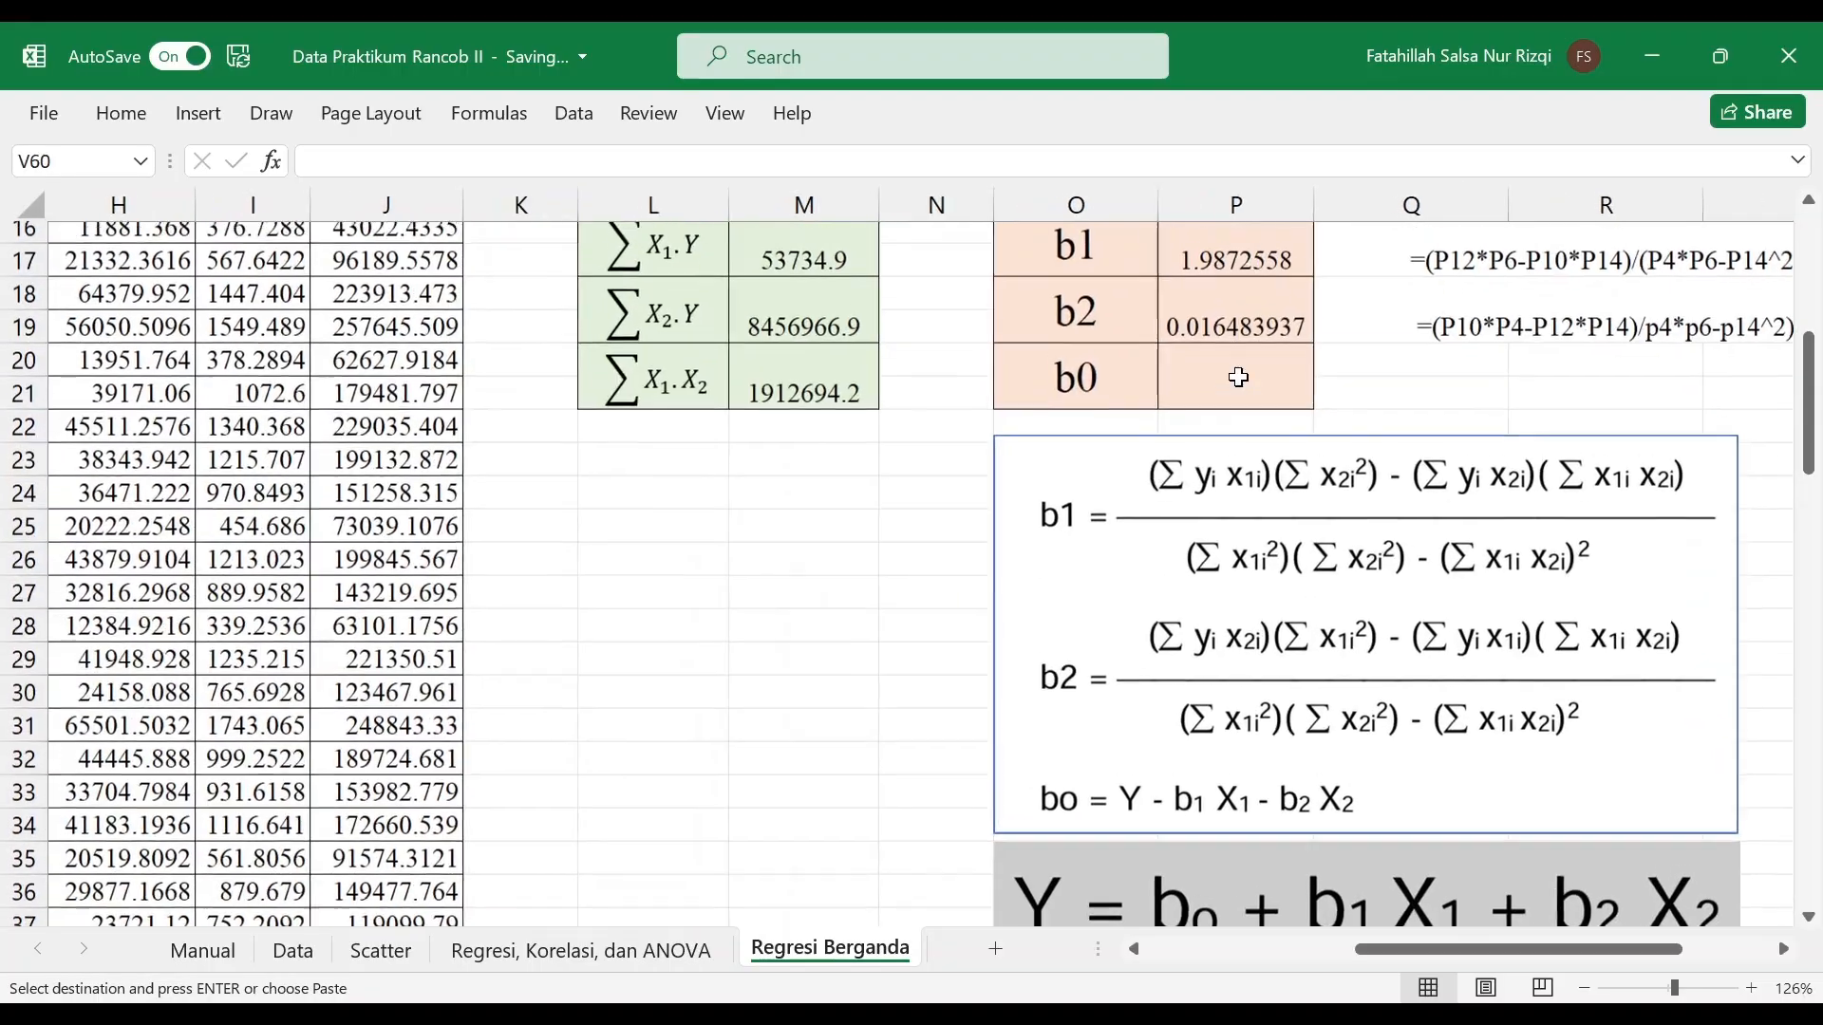
pyautogui.hscroll(-1, 1272, 446)
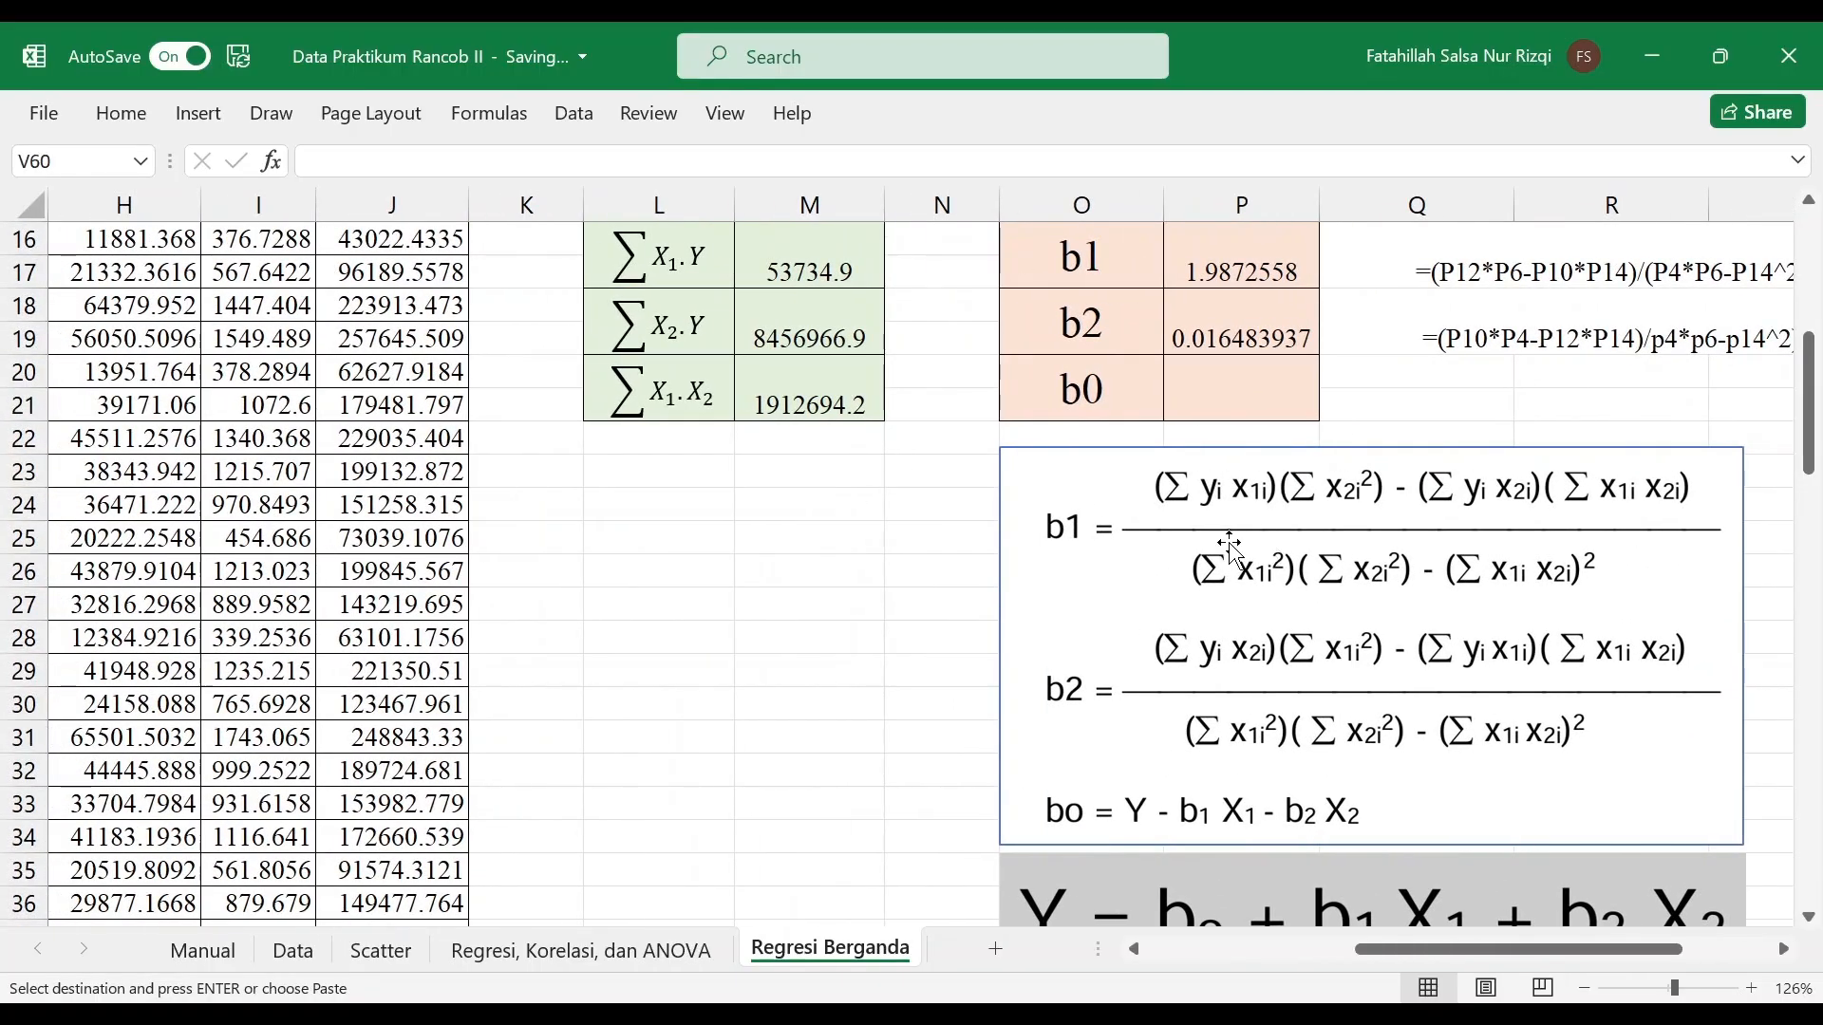
# Move the coefficient formula picture down a few rows and paste the copied averages and labels as values into O23:Q24
pyautogui.click(1189, 541)
pyautogui.moveTo(1190, 541); pyautogui.dragTo(1193, 647)
pyautogui.click(1078, 469)
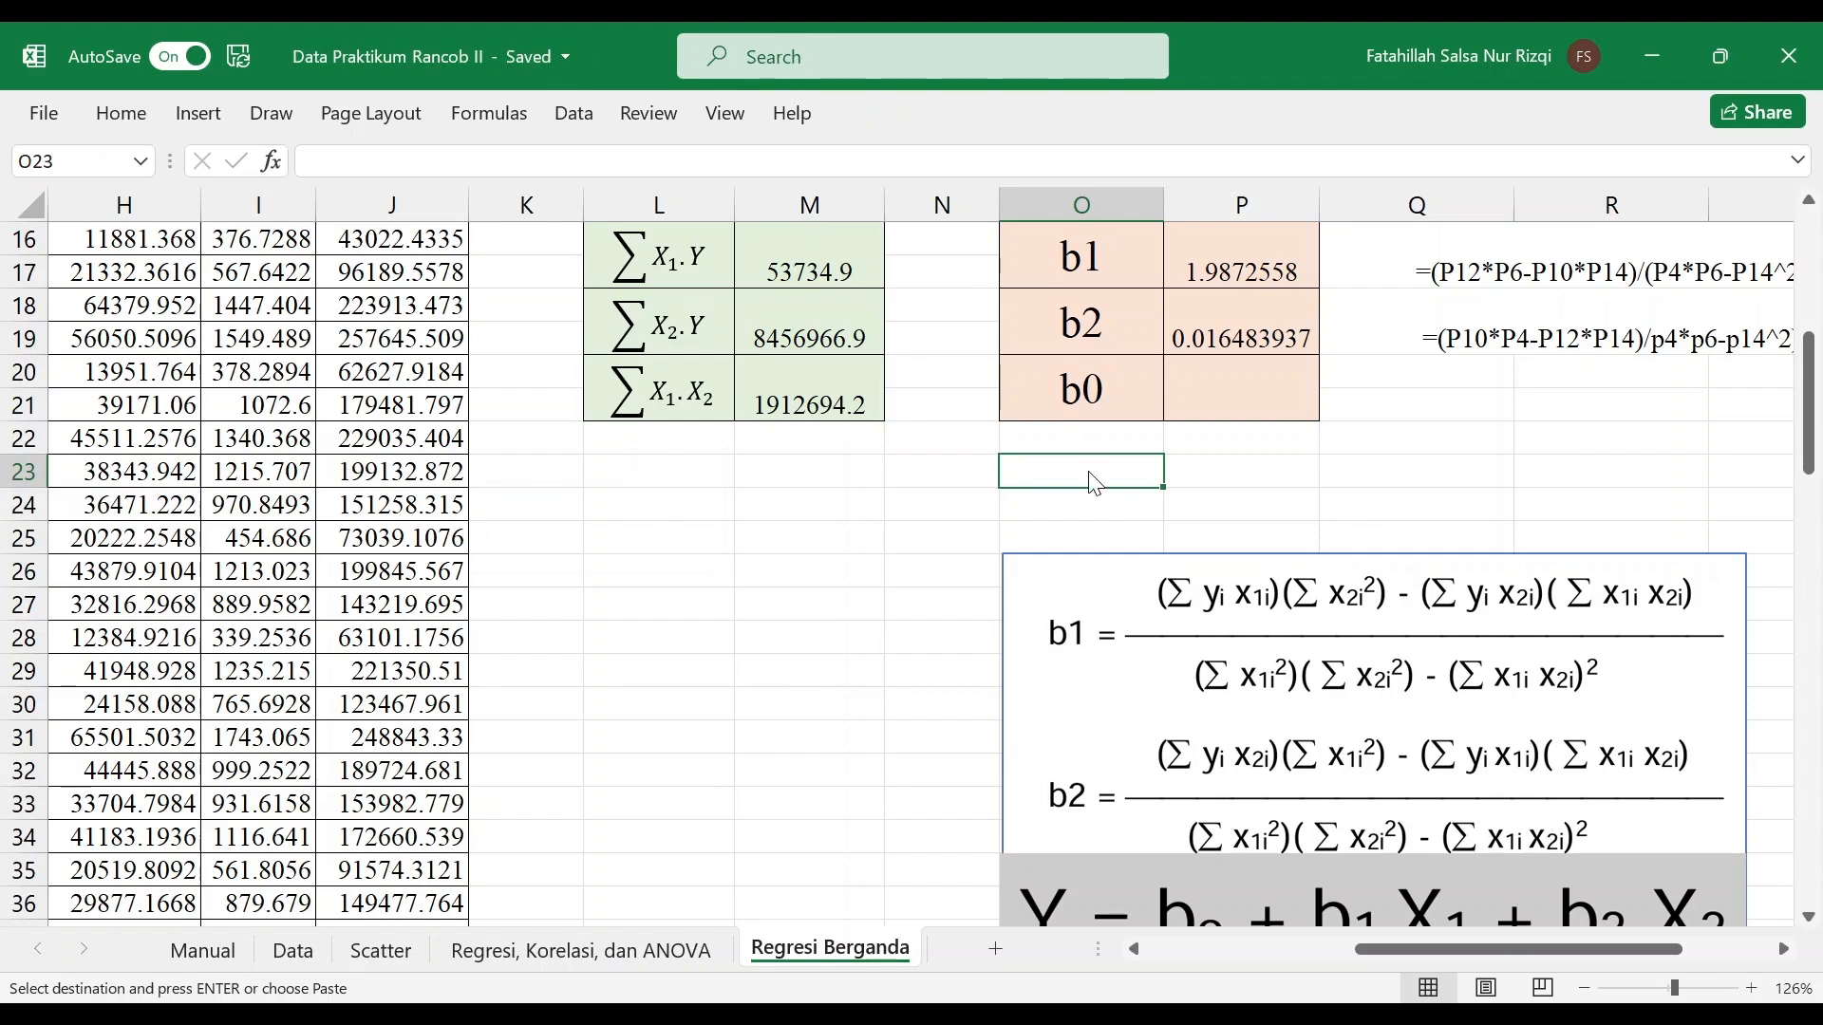
pyautogui.hotkey('ctrl', 'v')
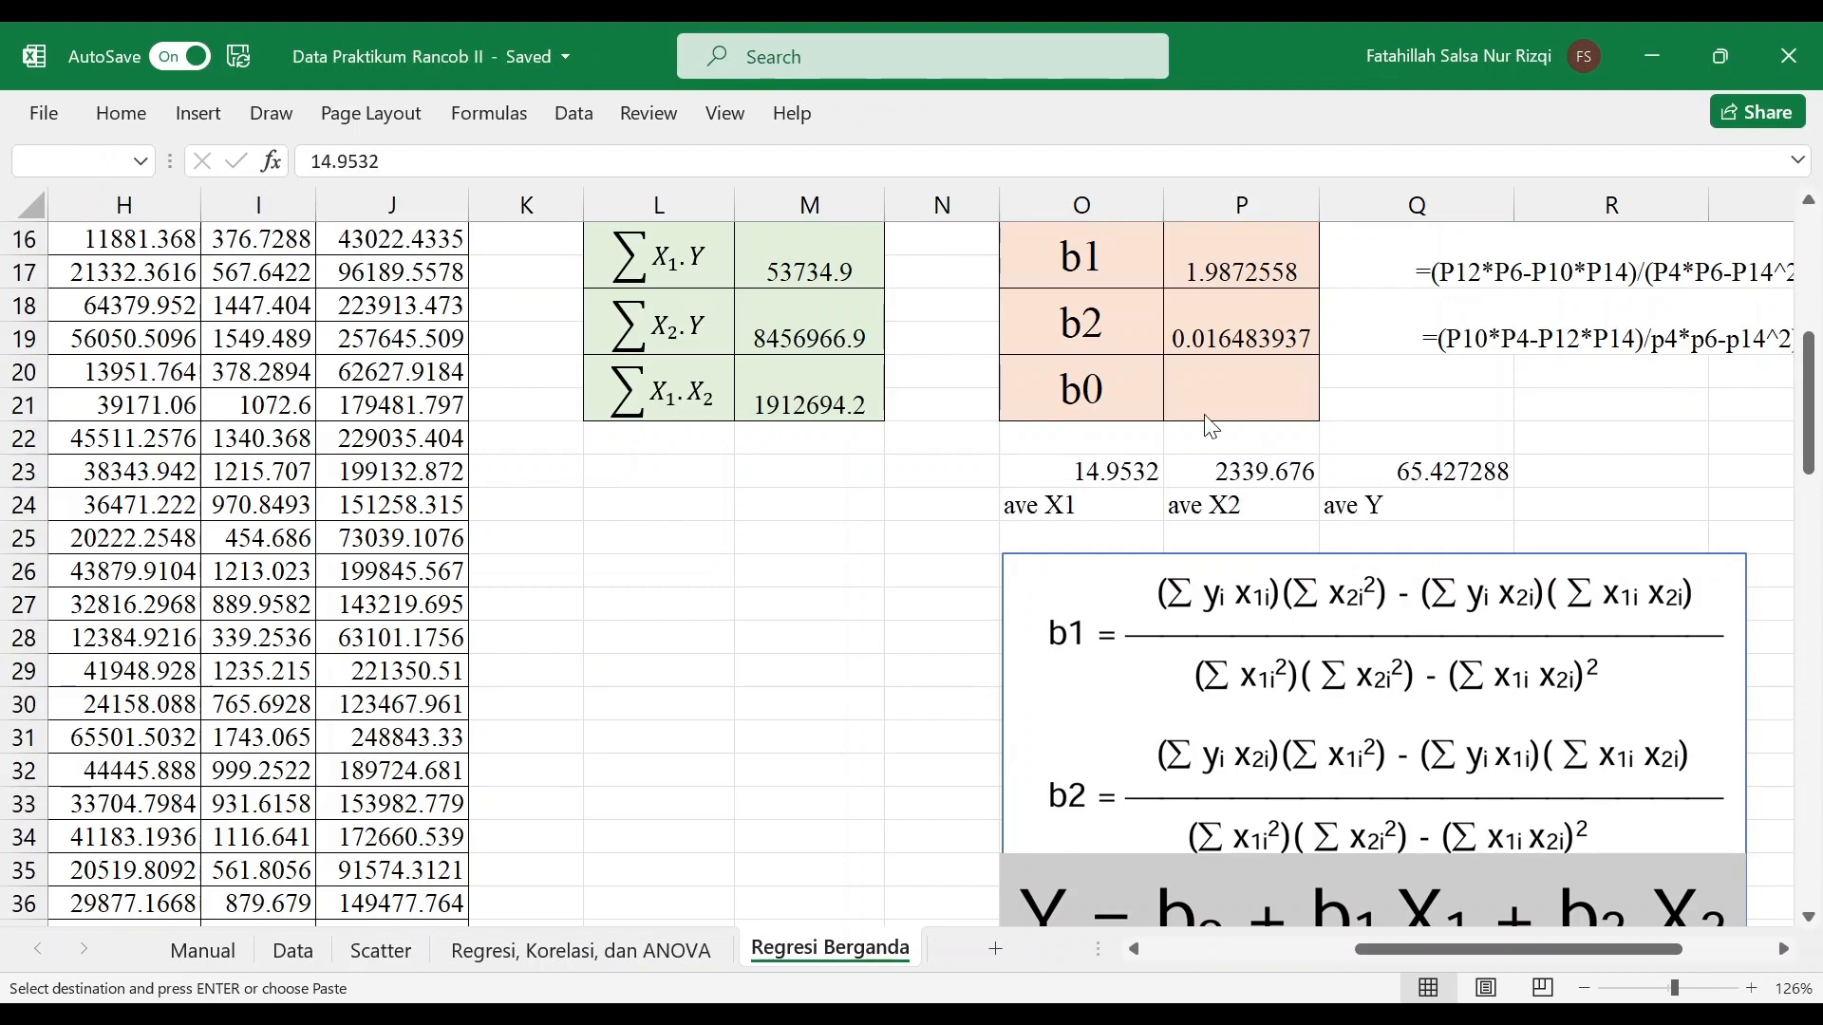
pyautogui.click(1565, 479)
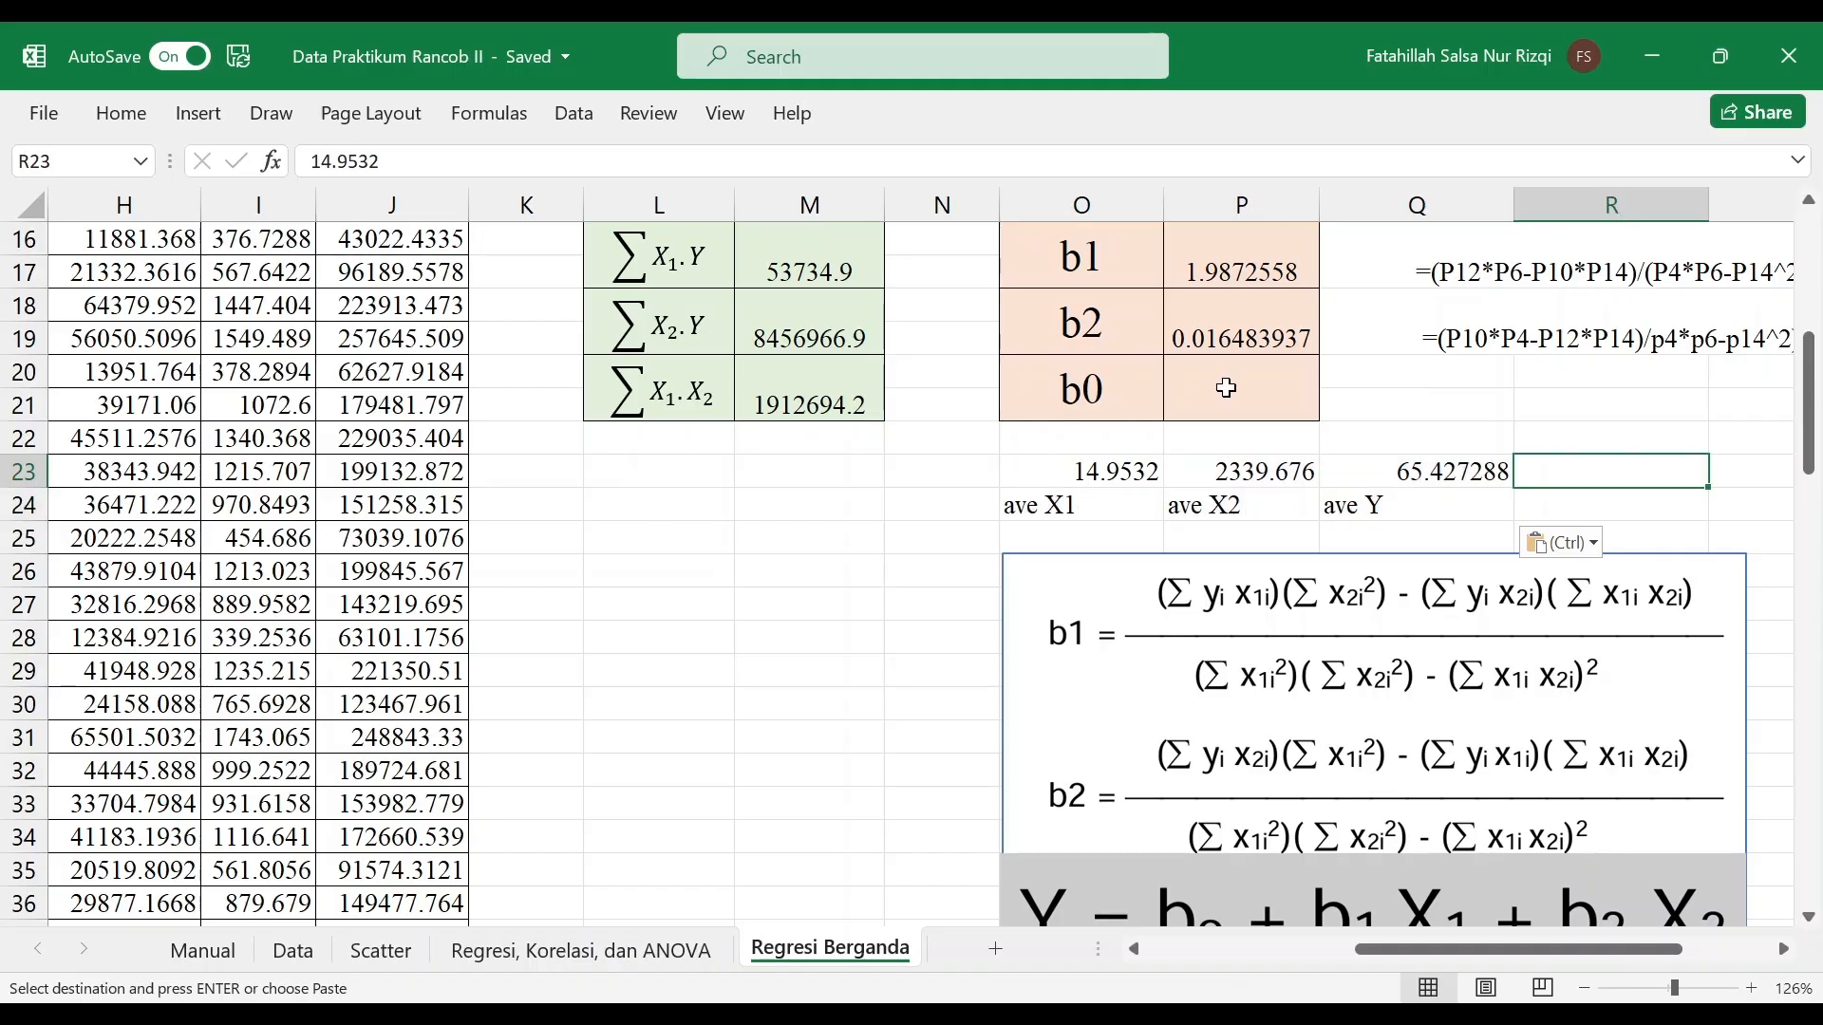
pyautogui.click(1294, 397)
pyautogui.click(1426, 461)
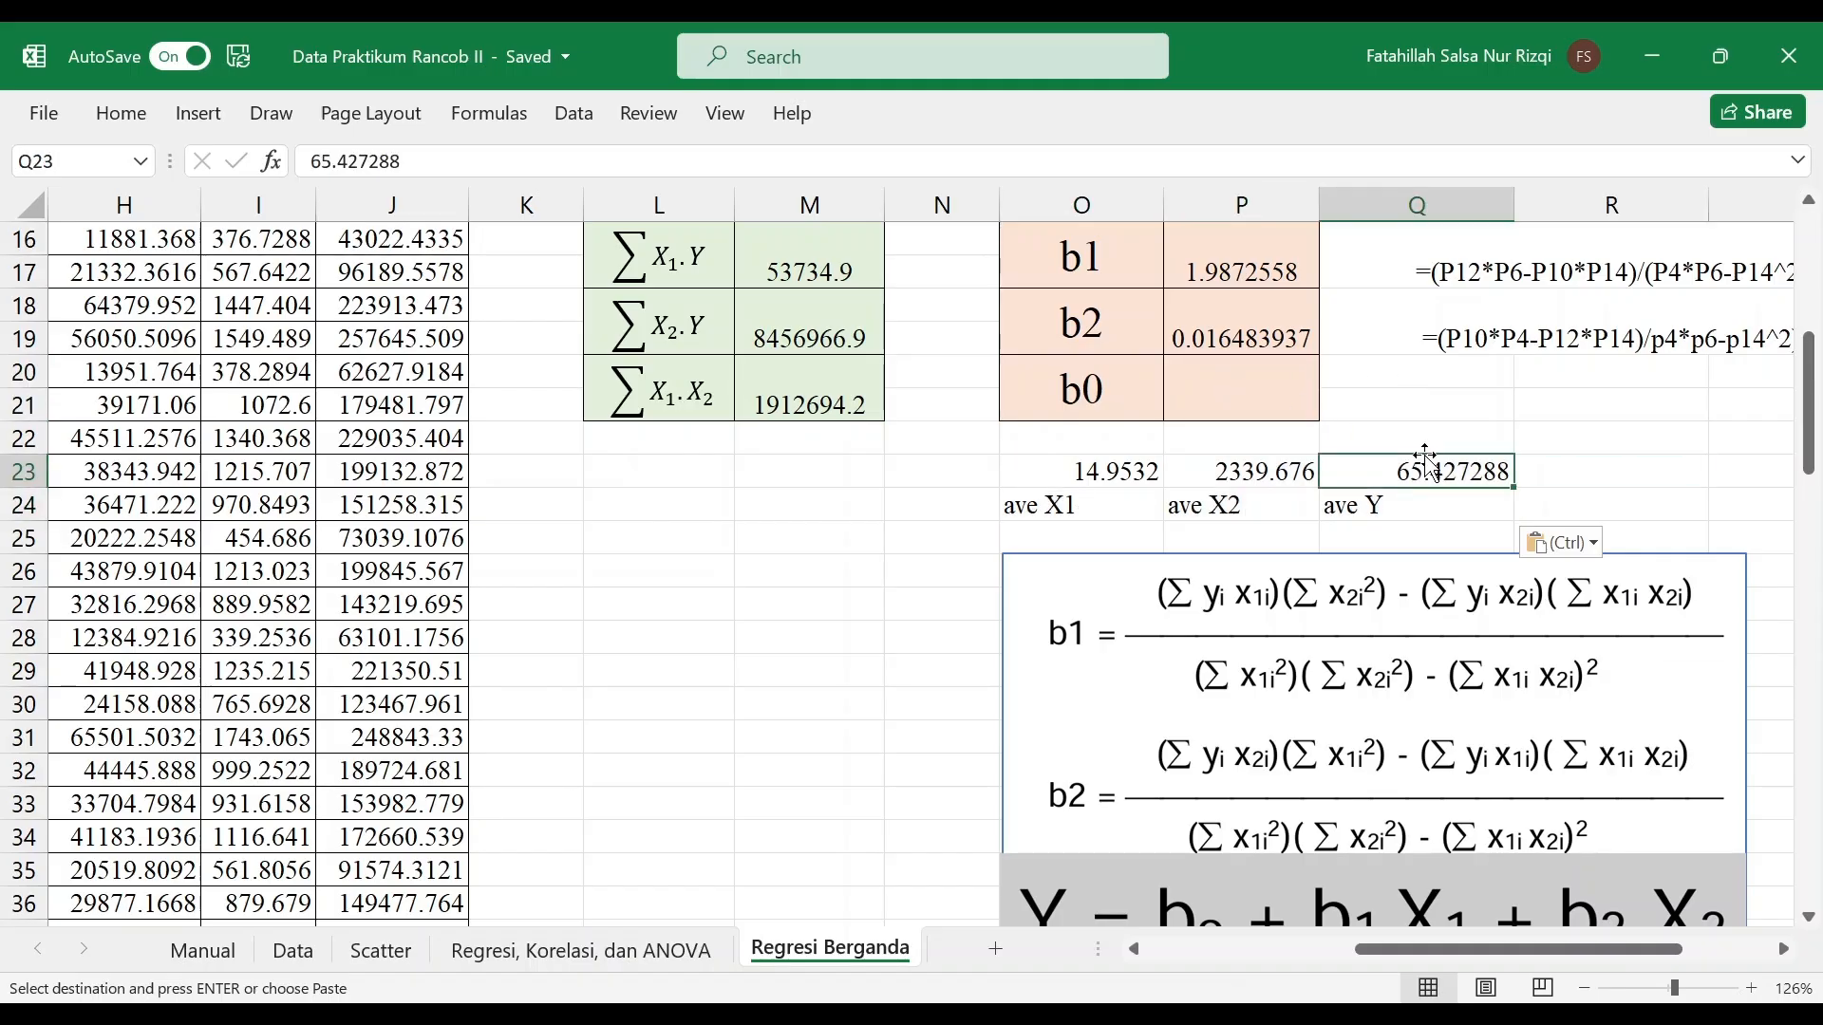
pyautogui.click(1291, 392)
pyautogui.write('=')
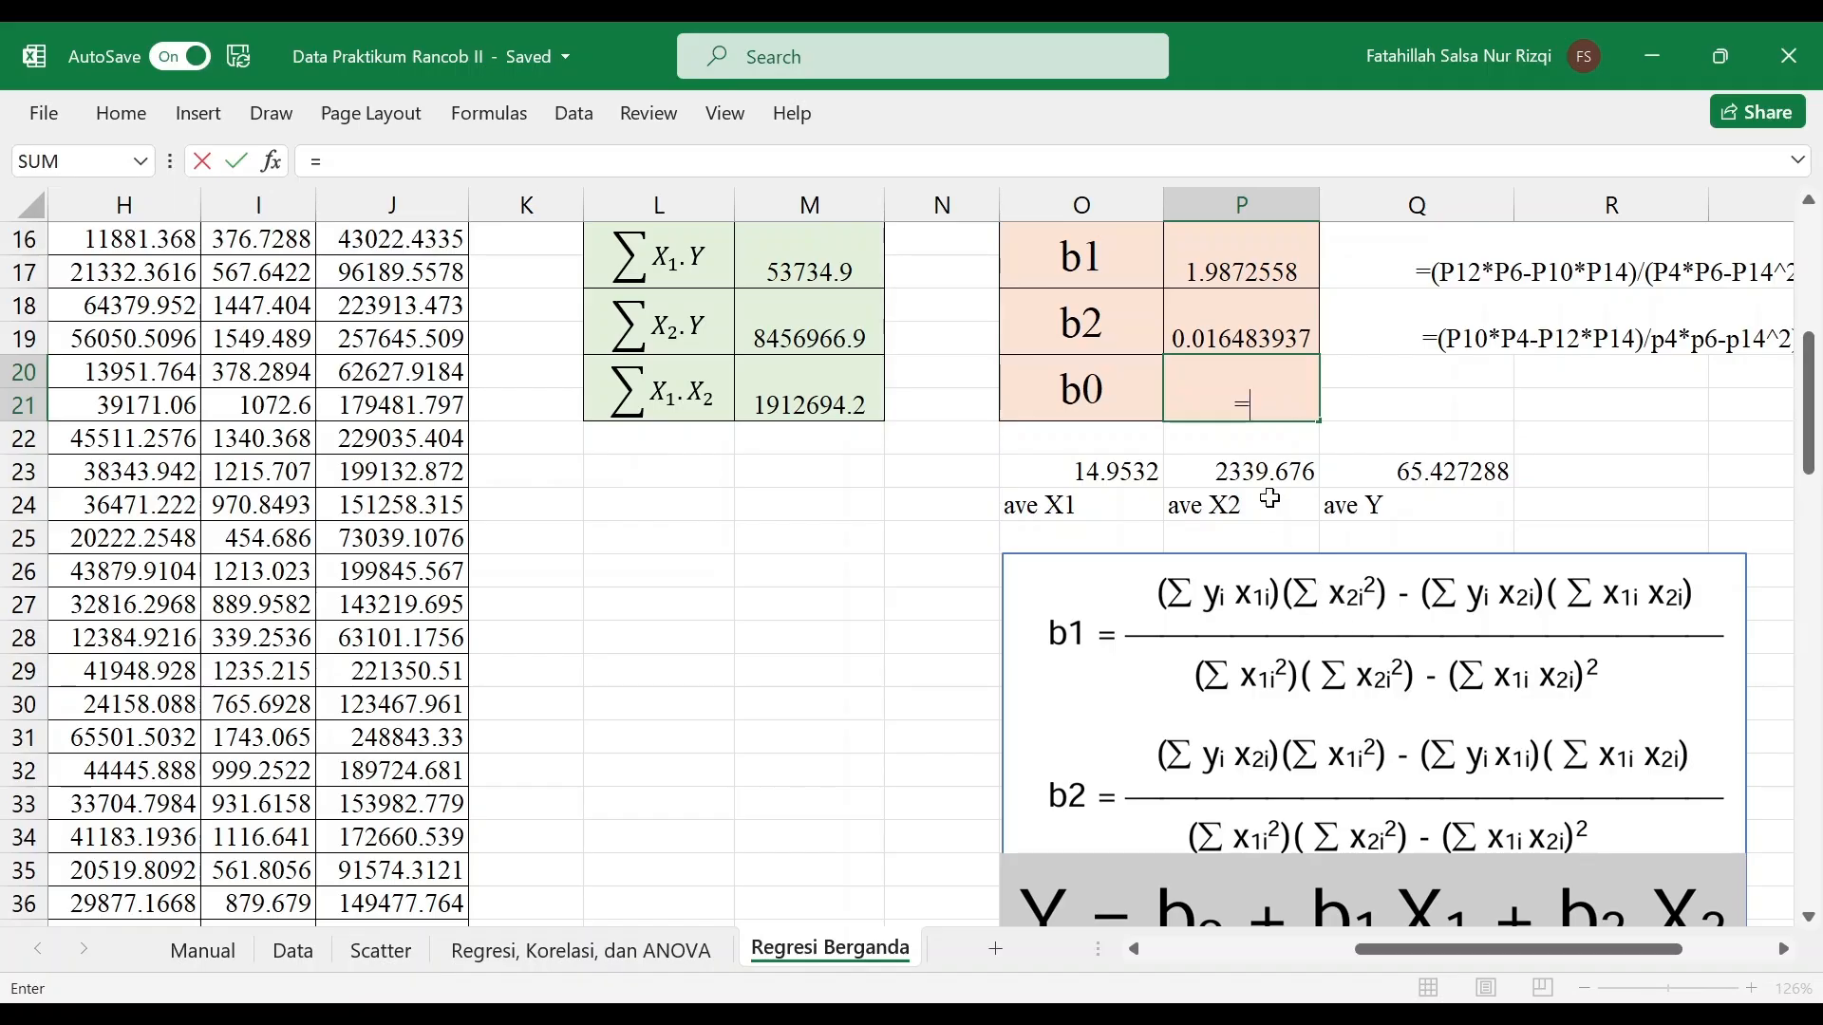
pyautogui.press('BackSpace')
pyautogui.press('Return')
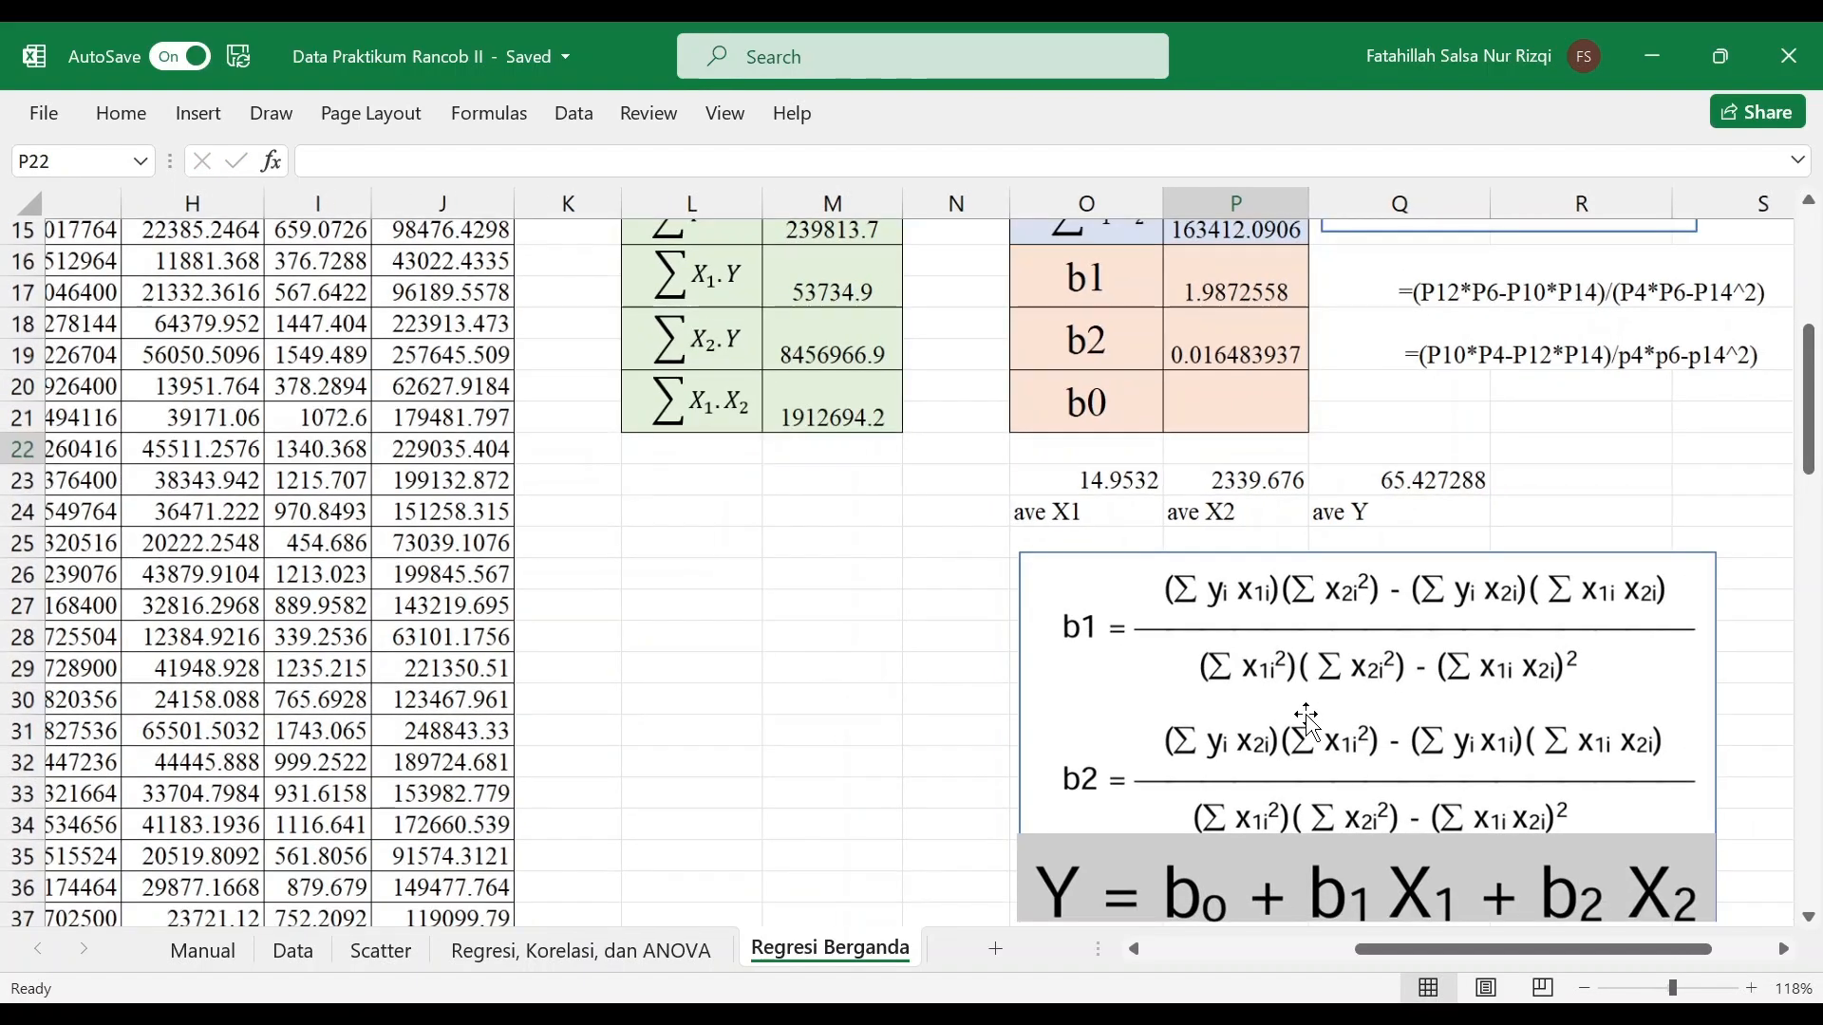
# Move the Y = b0 + b1 X1 + b2 X2 equation picture down, just below the coefficient formula picture
pyautogui.moveTo(1267, 900); pyautogui.dragTo(1149, 902)
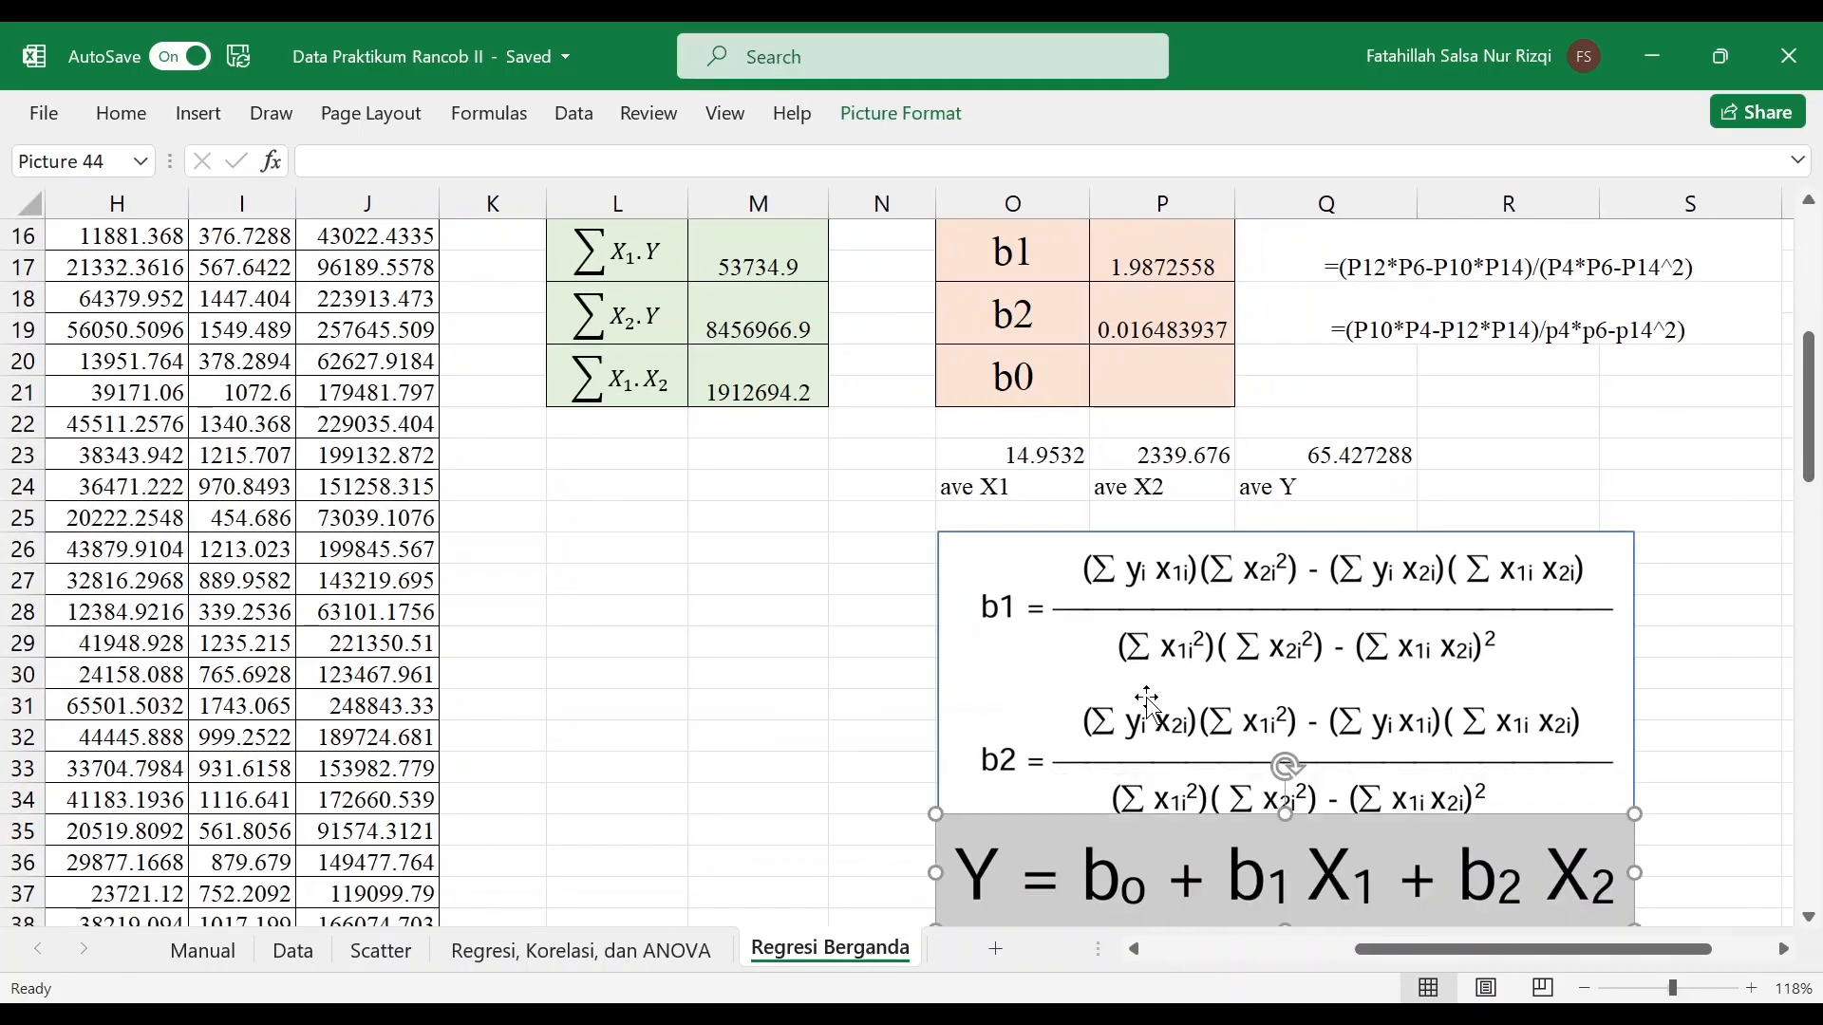
pyautogui.scroll(-1, 1146, 703)
pyautogui.moveTo(1136, 780); pyautogui.dragTo(1138, 872)
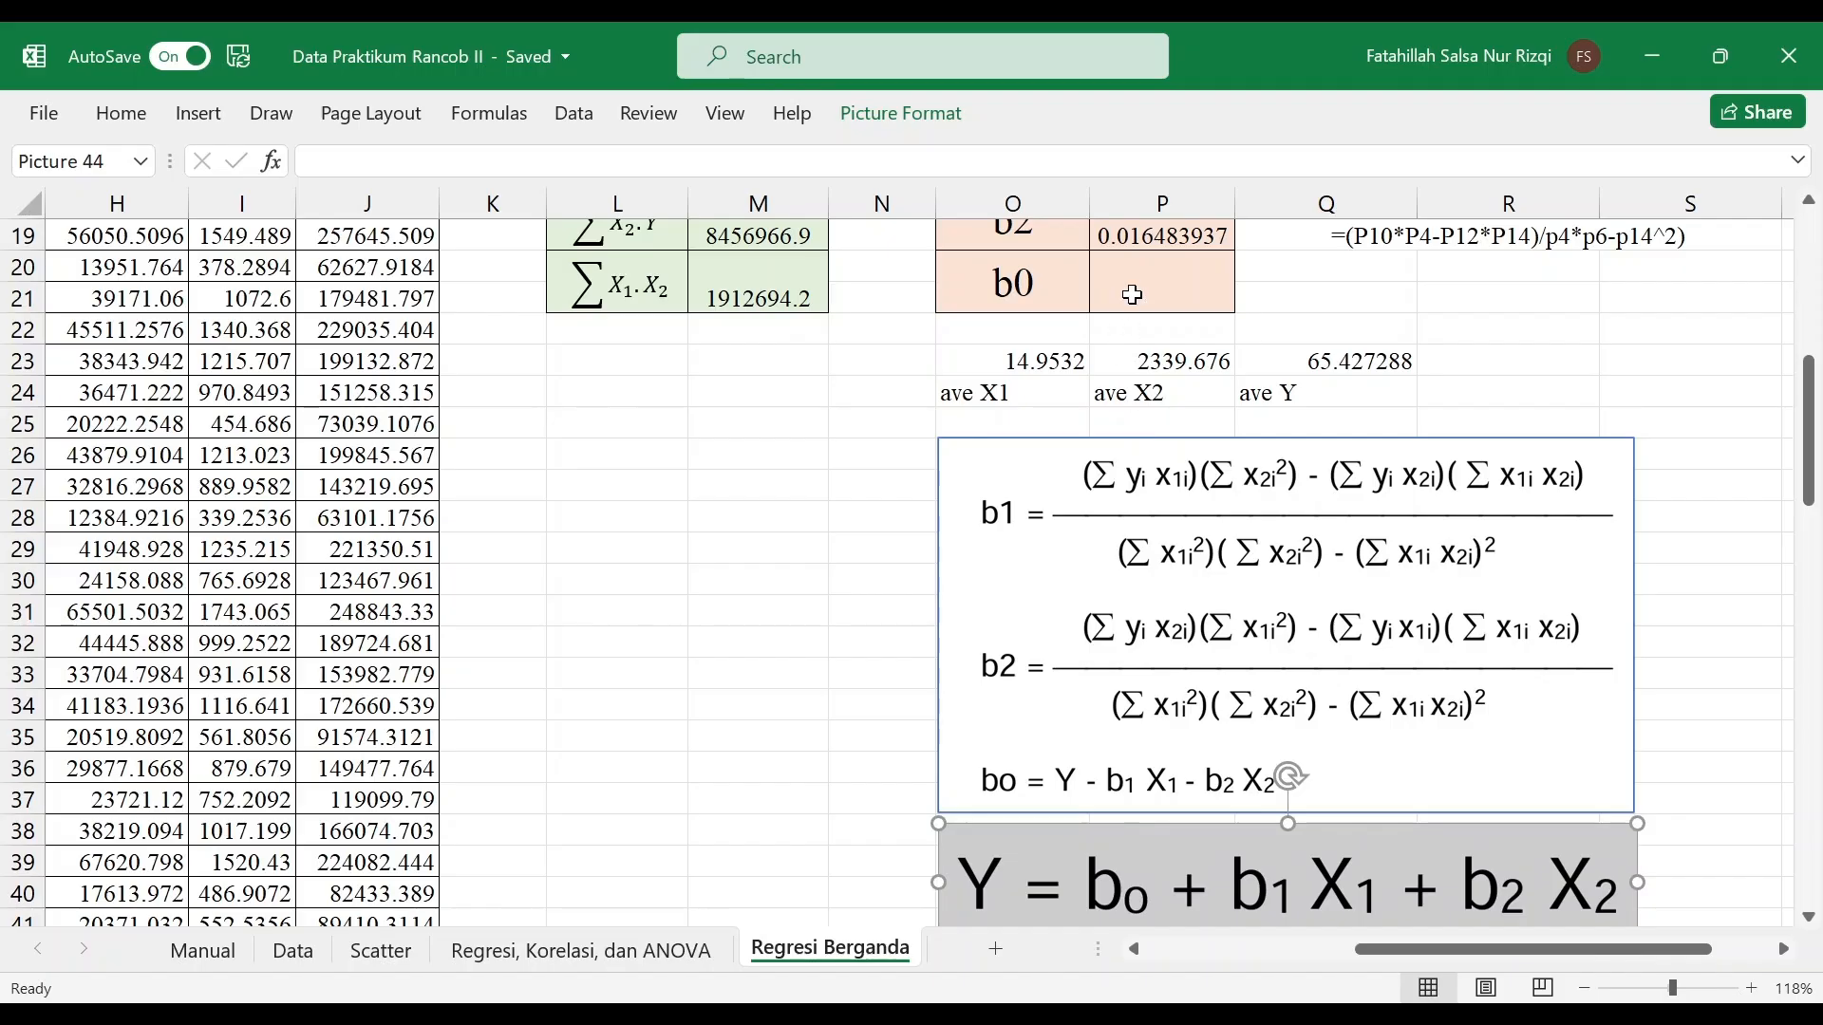
# Calculate b0 in its coefficient cell with the formula =Q23-P16*O23-P18*P23
pyautogui.click(1134, 296)
pyautogui.write('=')
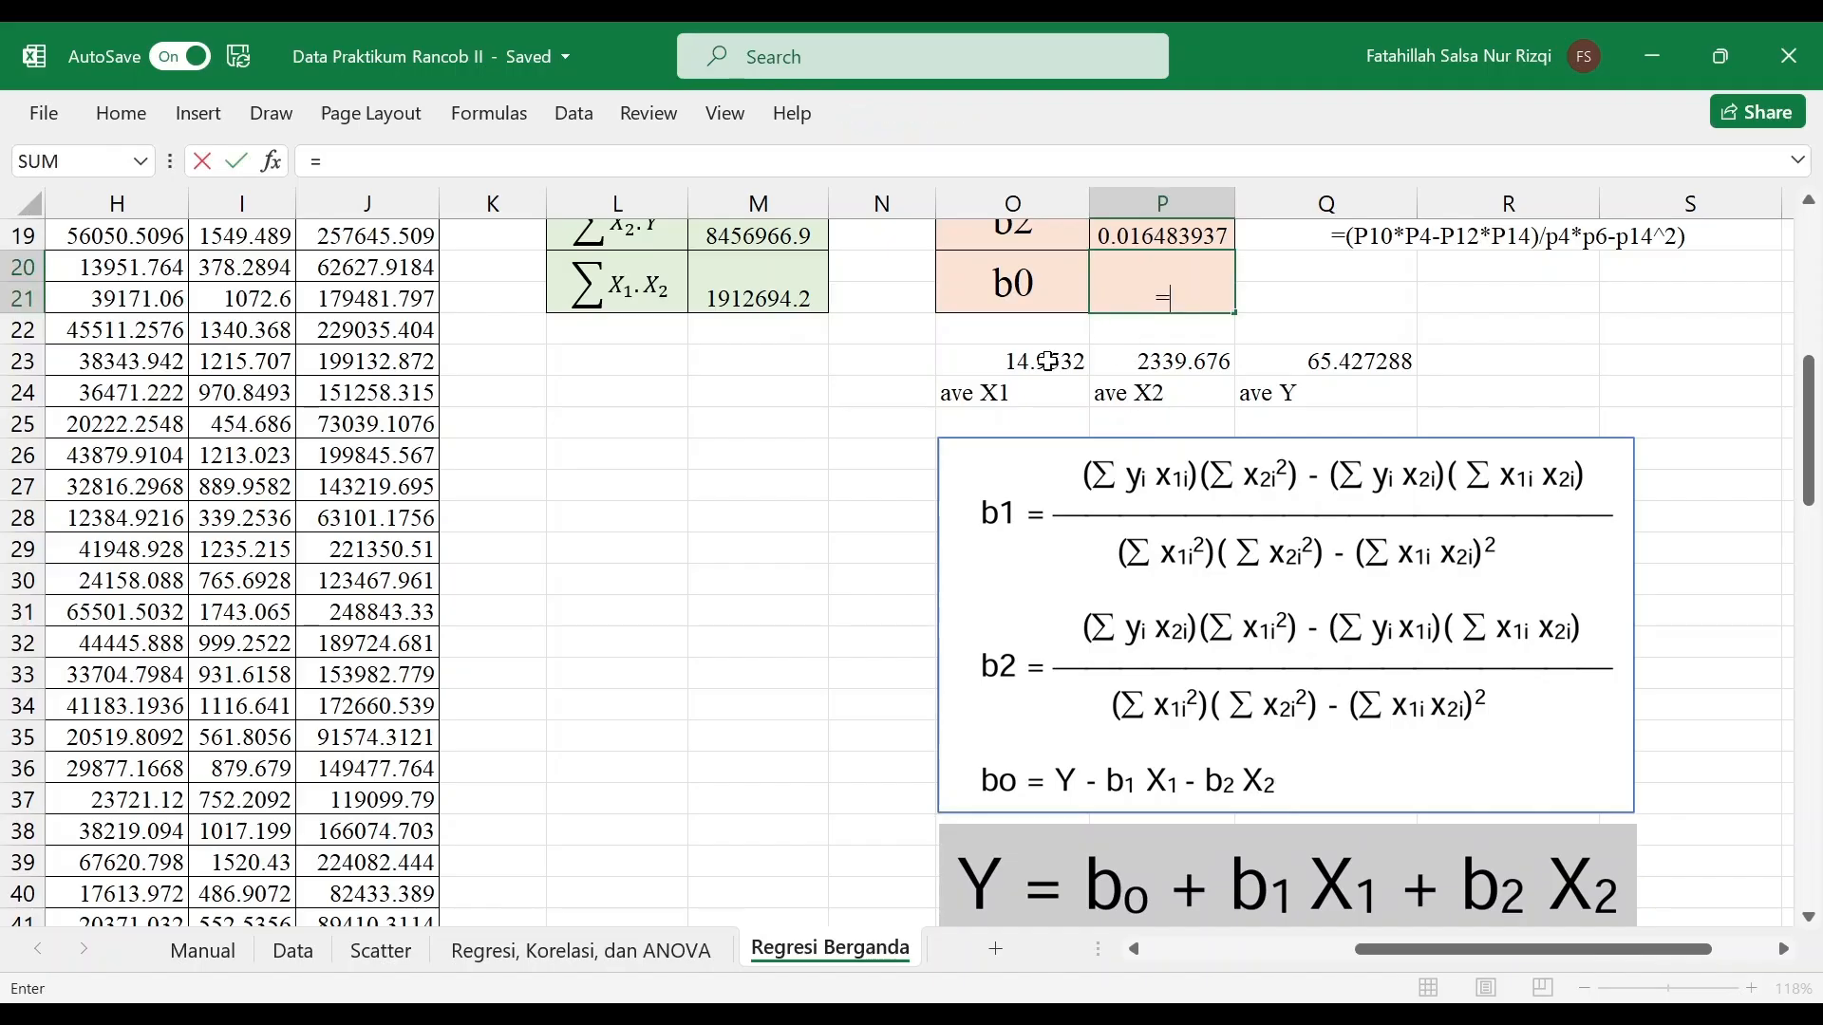
pyautogui.click(1281, 356)
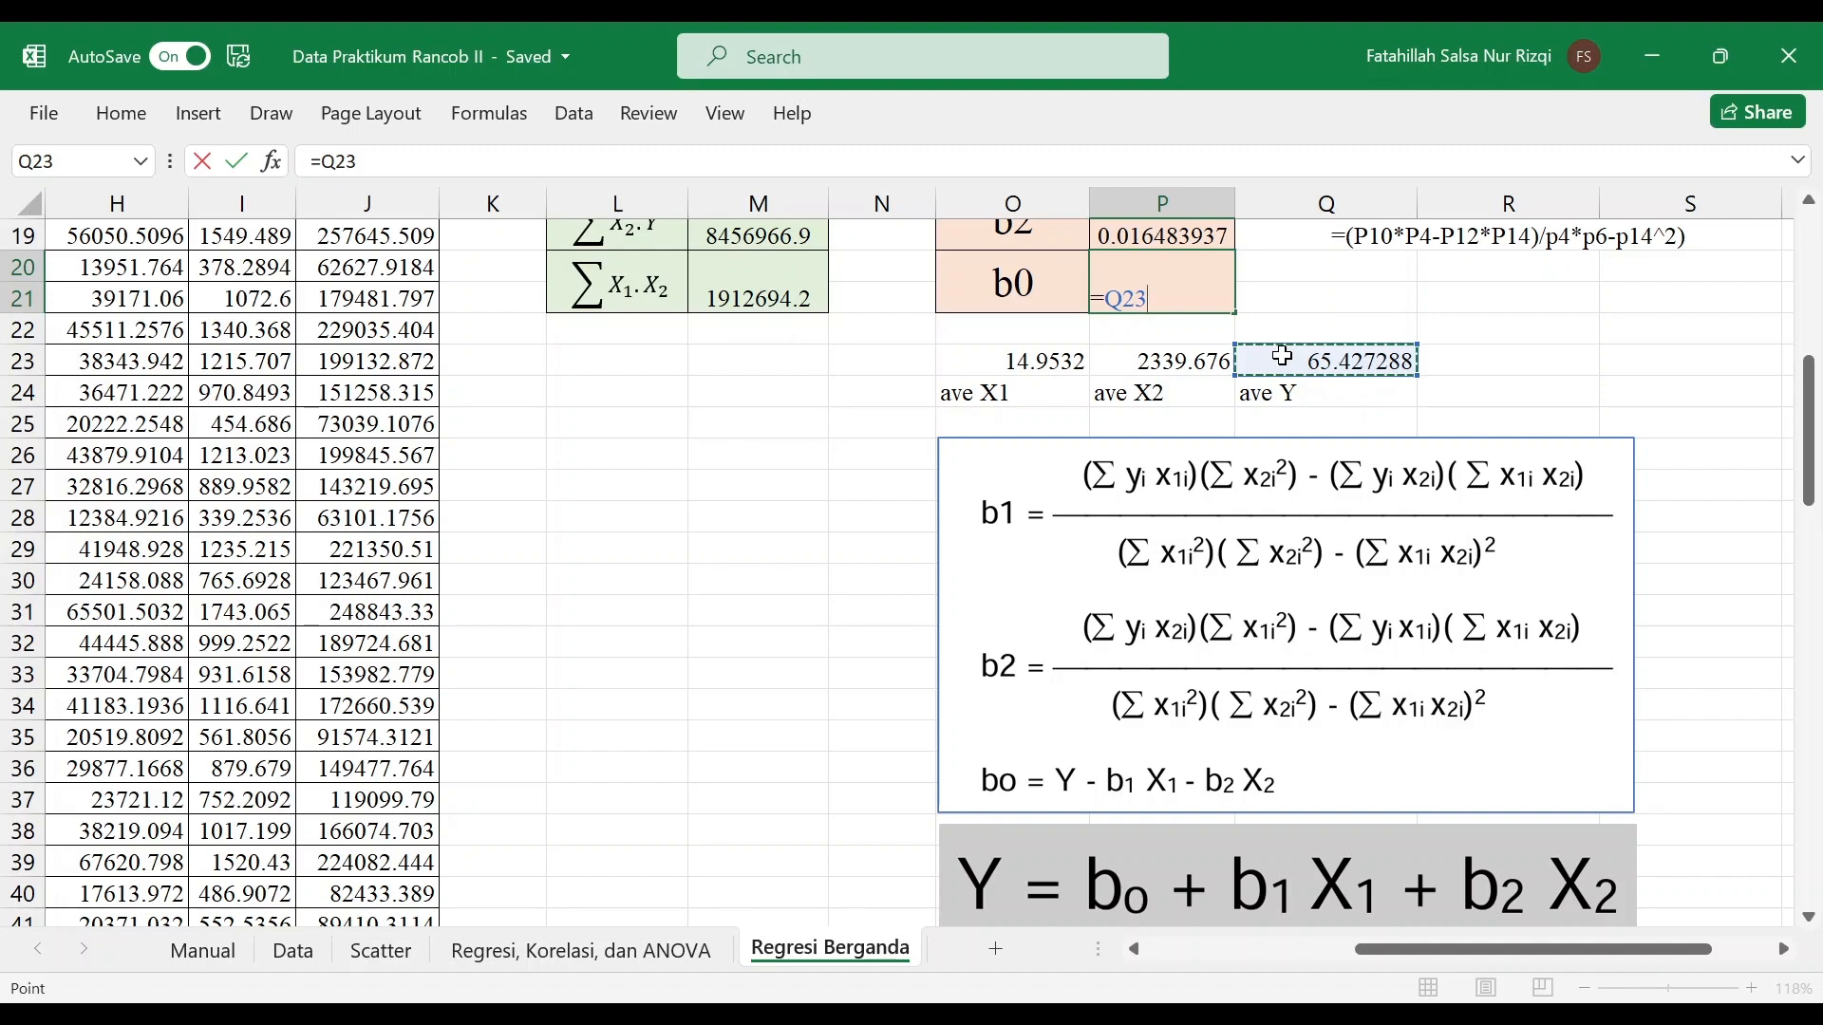
pyautogui.write('-')
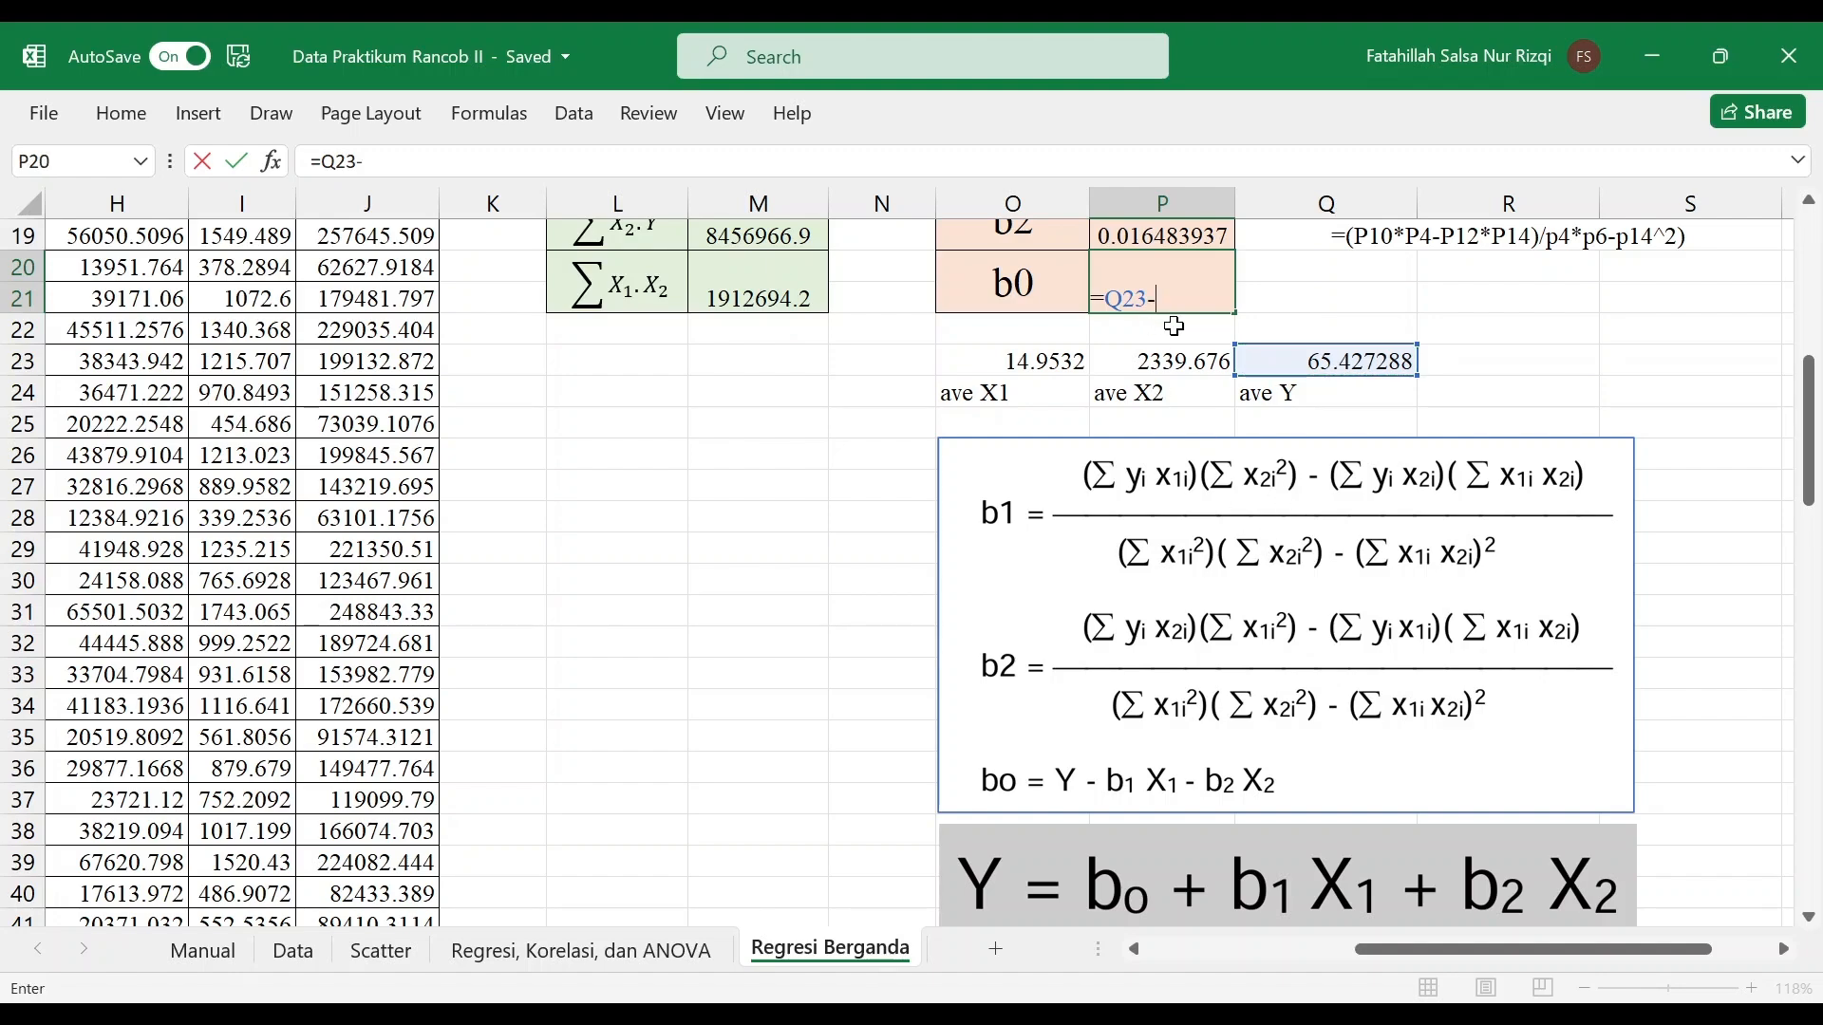
pyautogui.scroll(2, 1158, 319)
pyautogui.click(1166, 288)
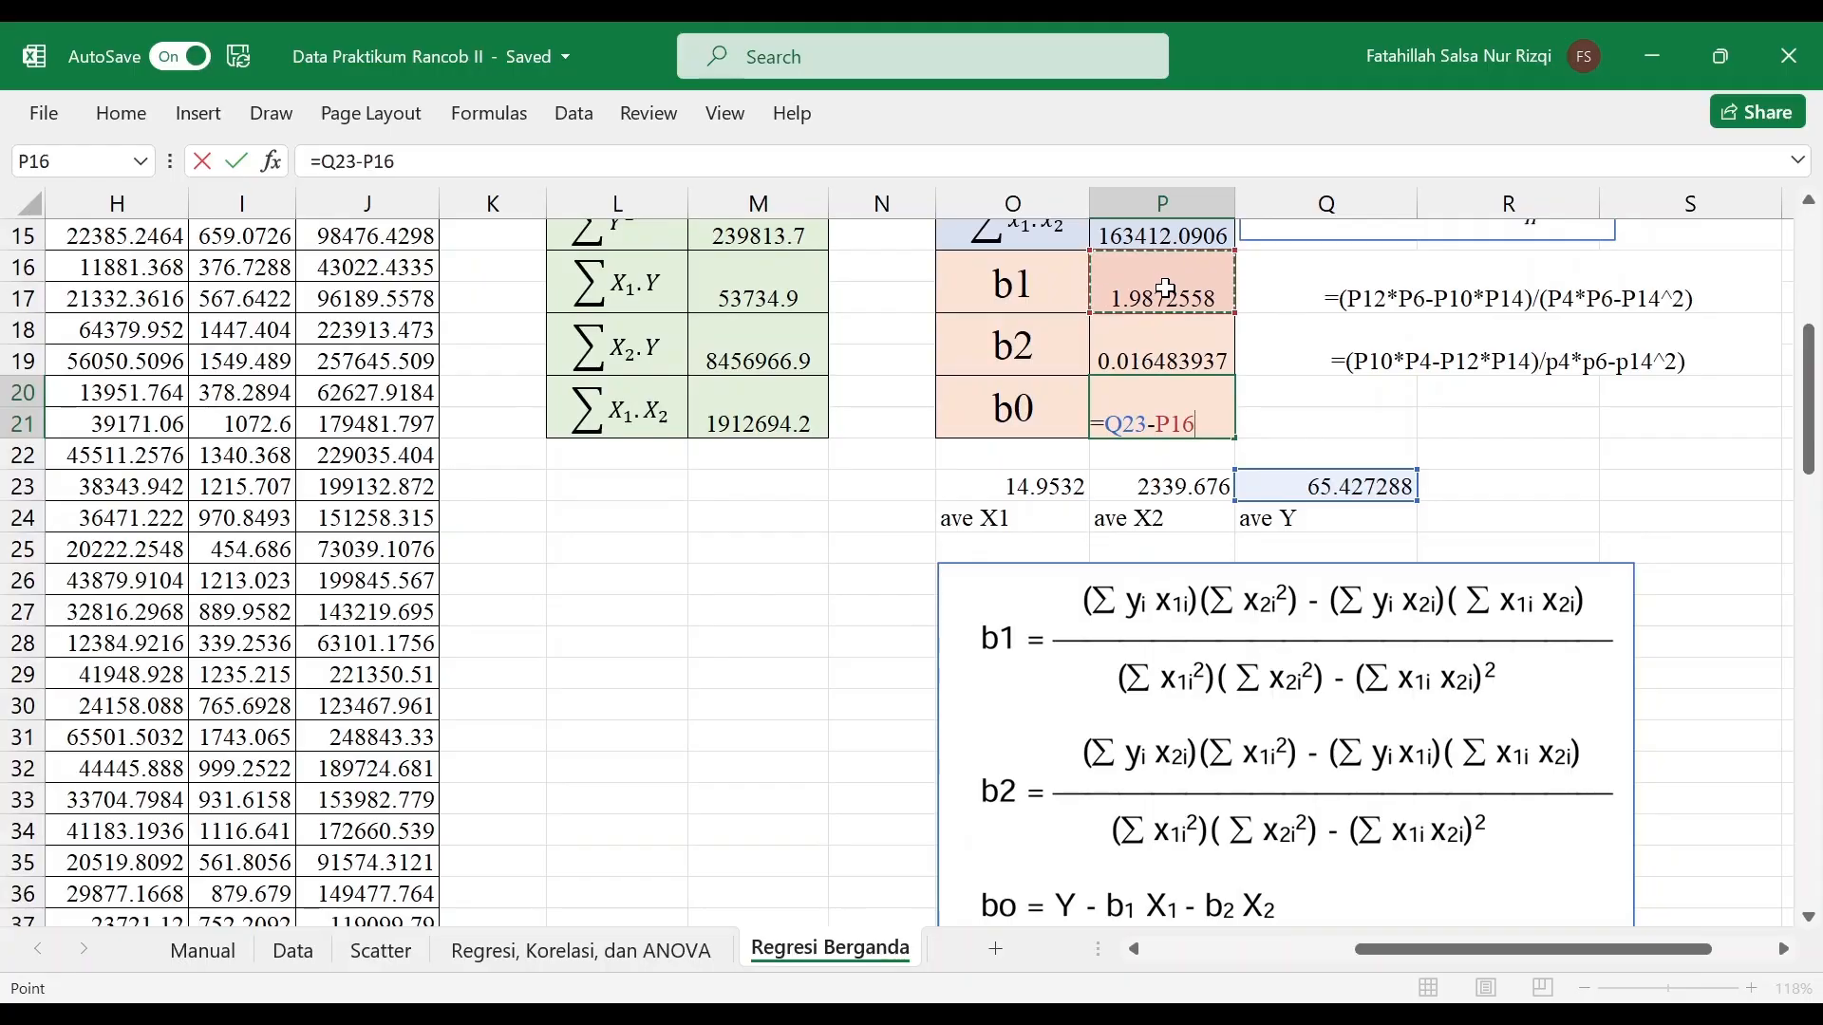
pyautogui.write('*')
pyautogui.click(1035, 484)
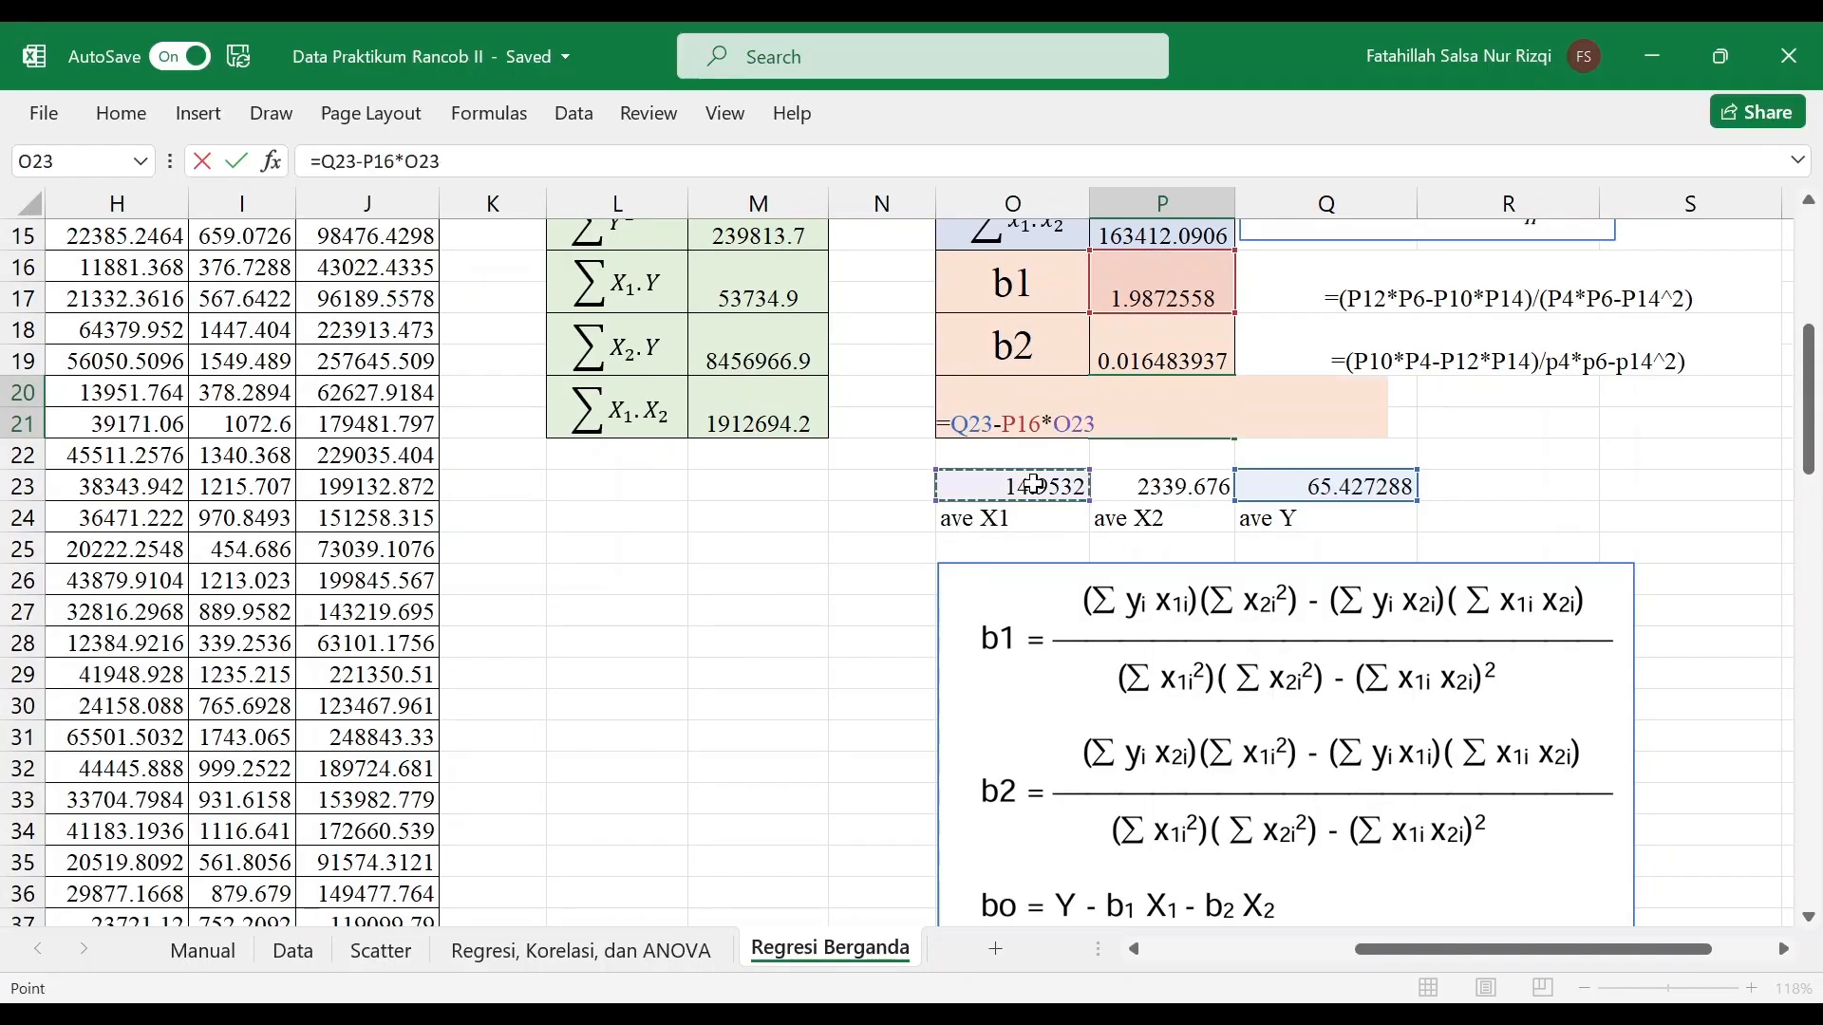
pyautogui.write('-')
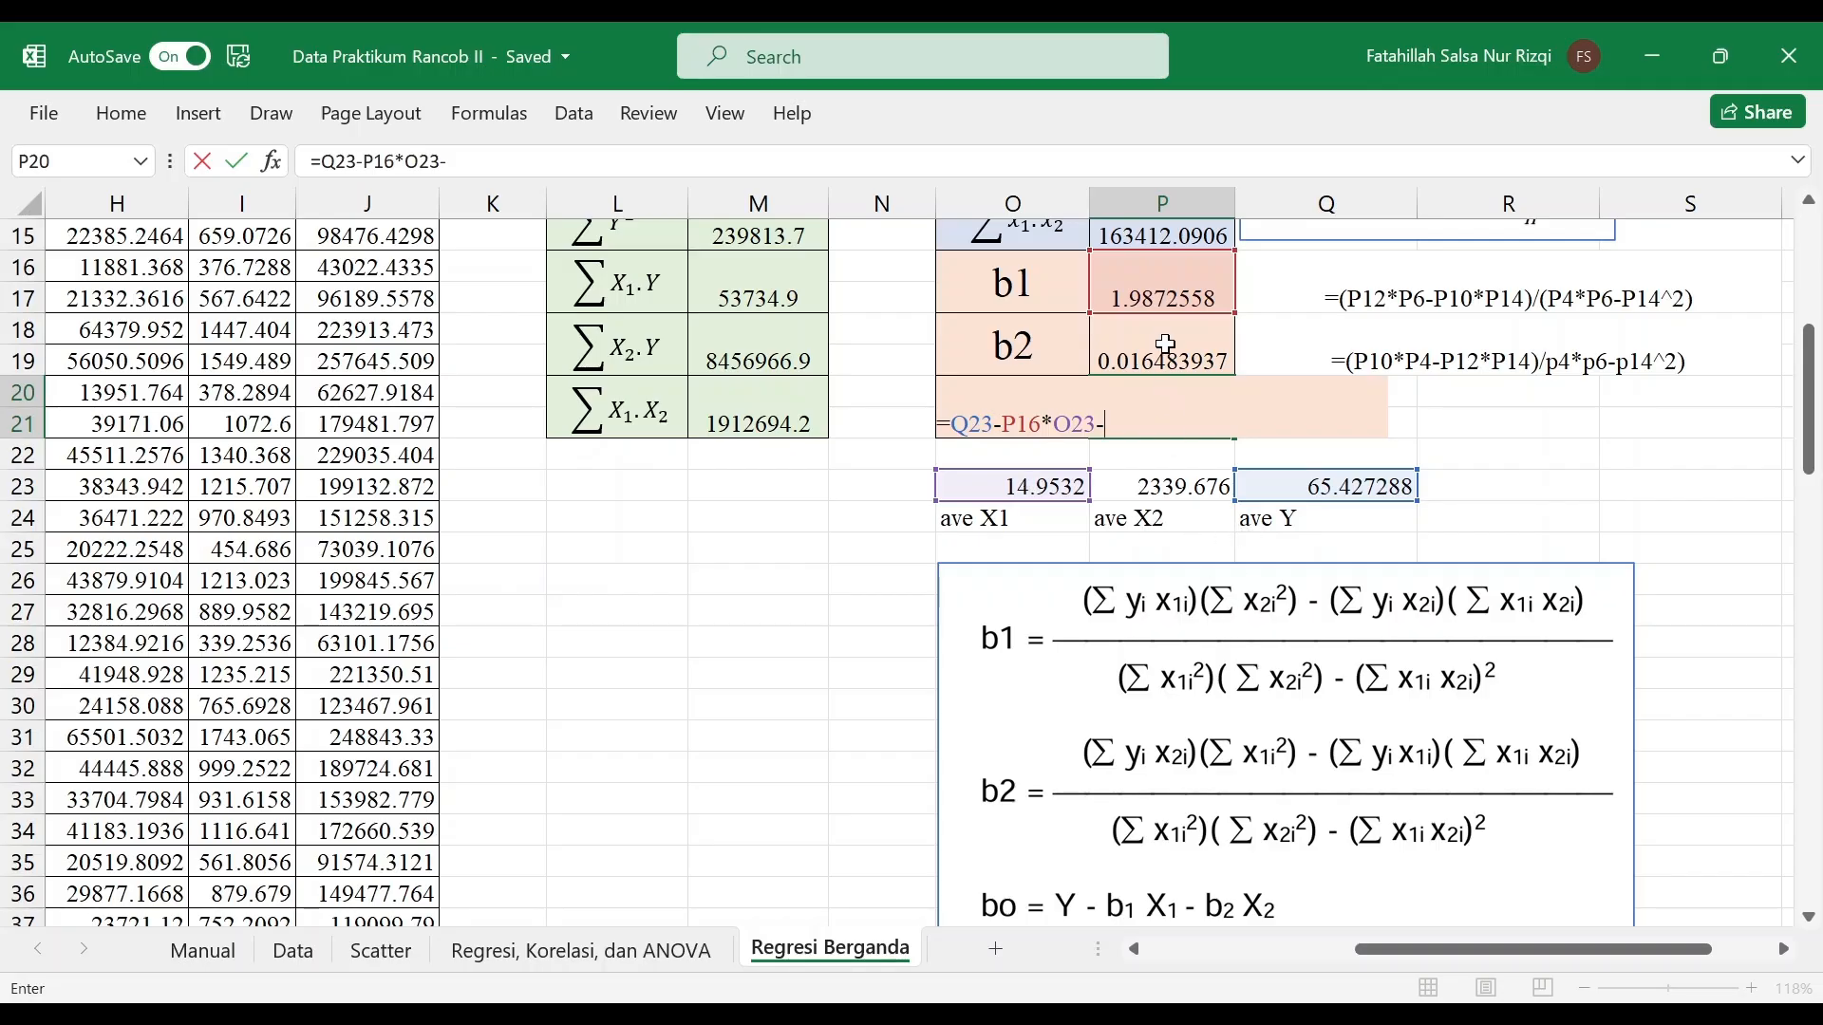
pyautogui.click(1166, 345)
pyautogui.write('*')
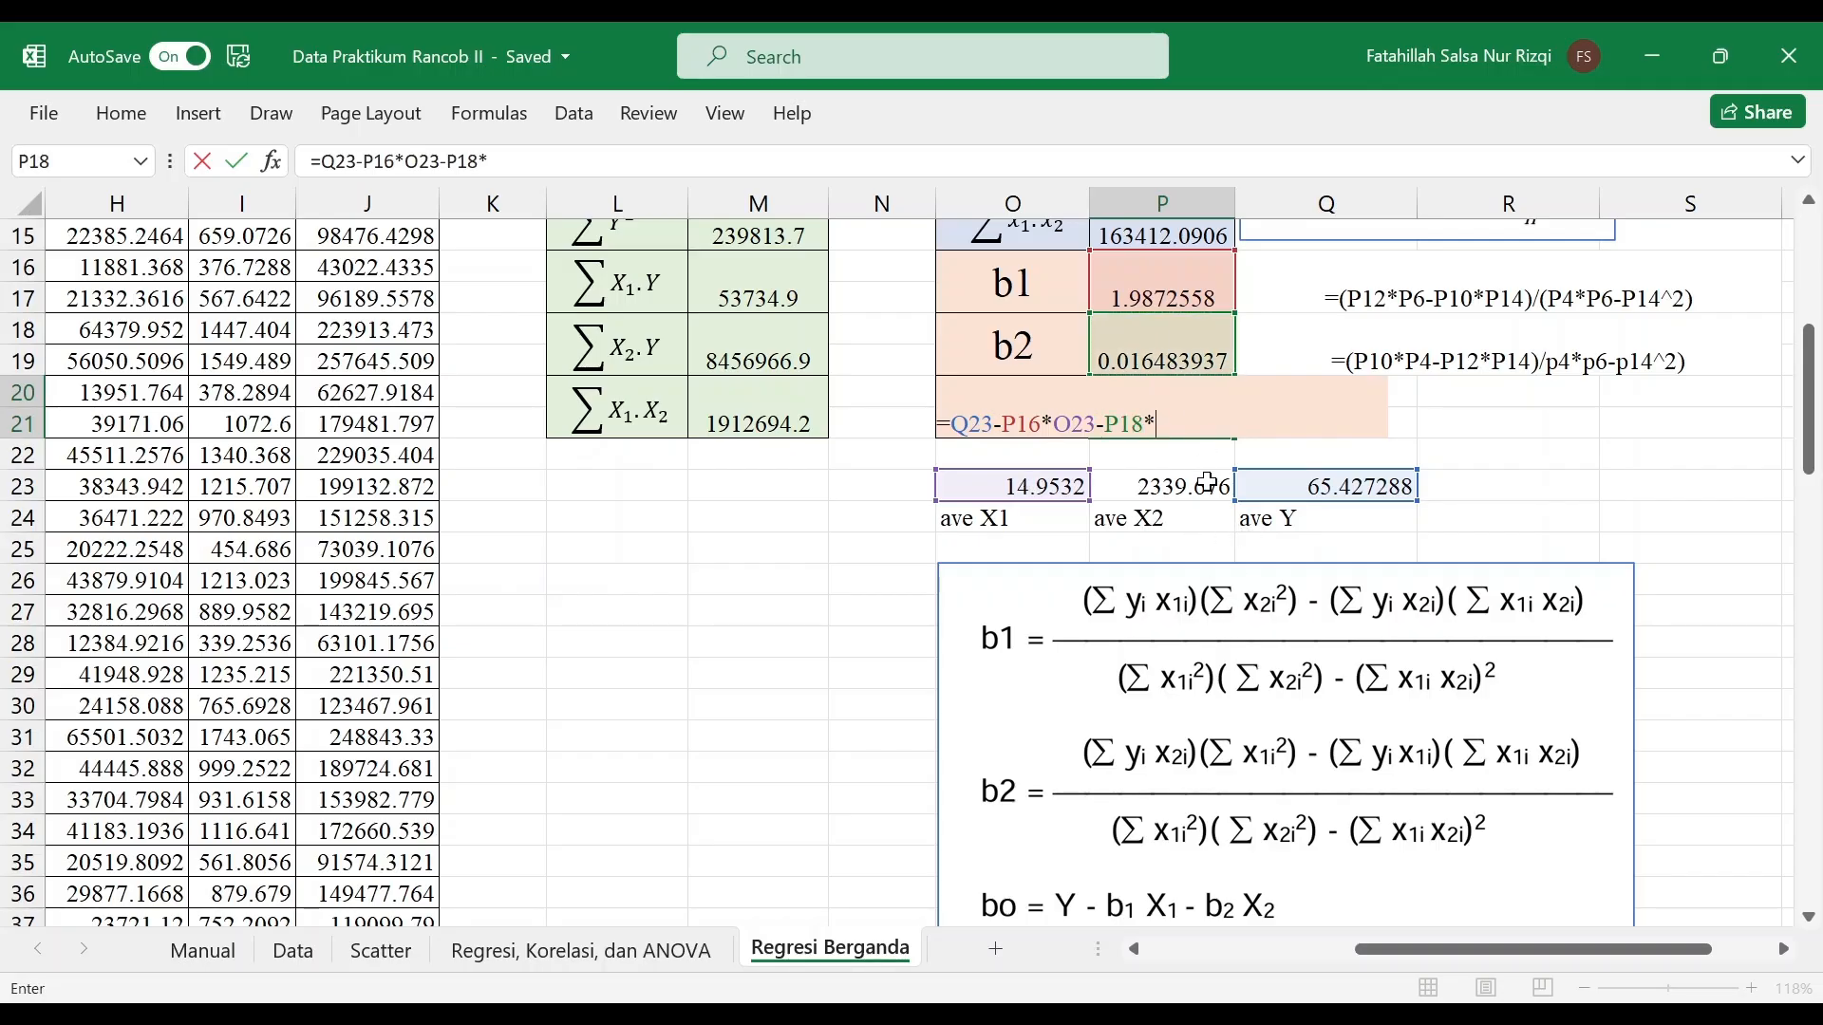
pyautogui.click(1208, 485)
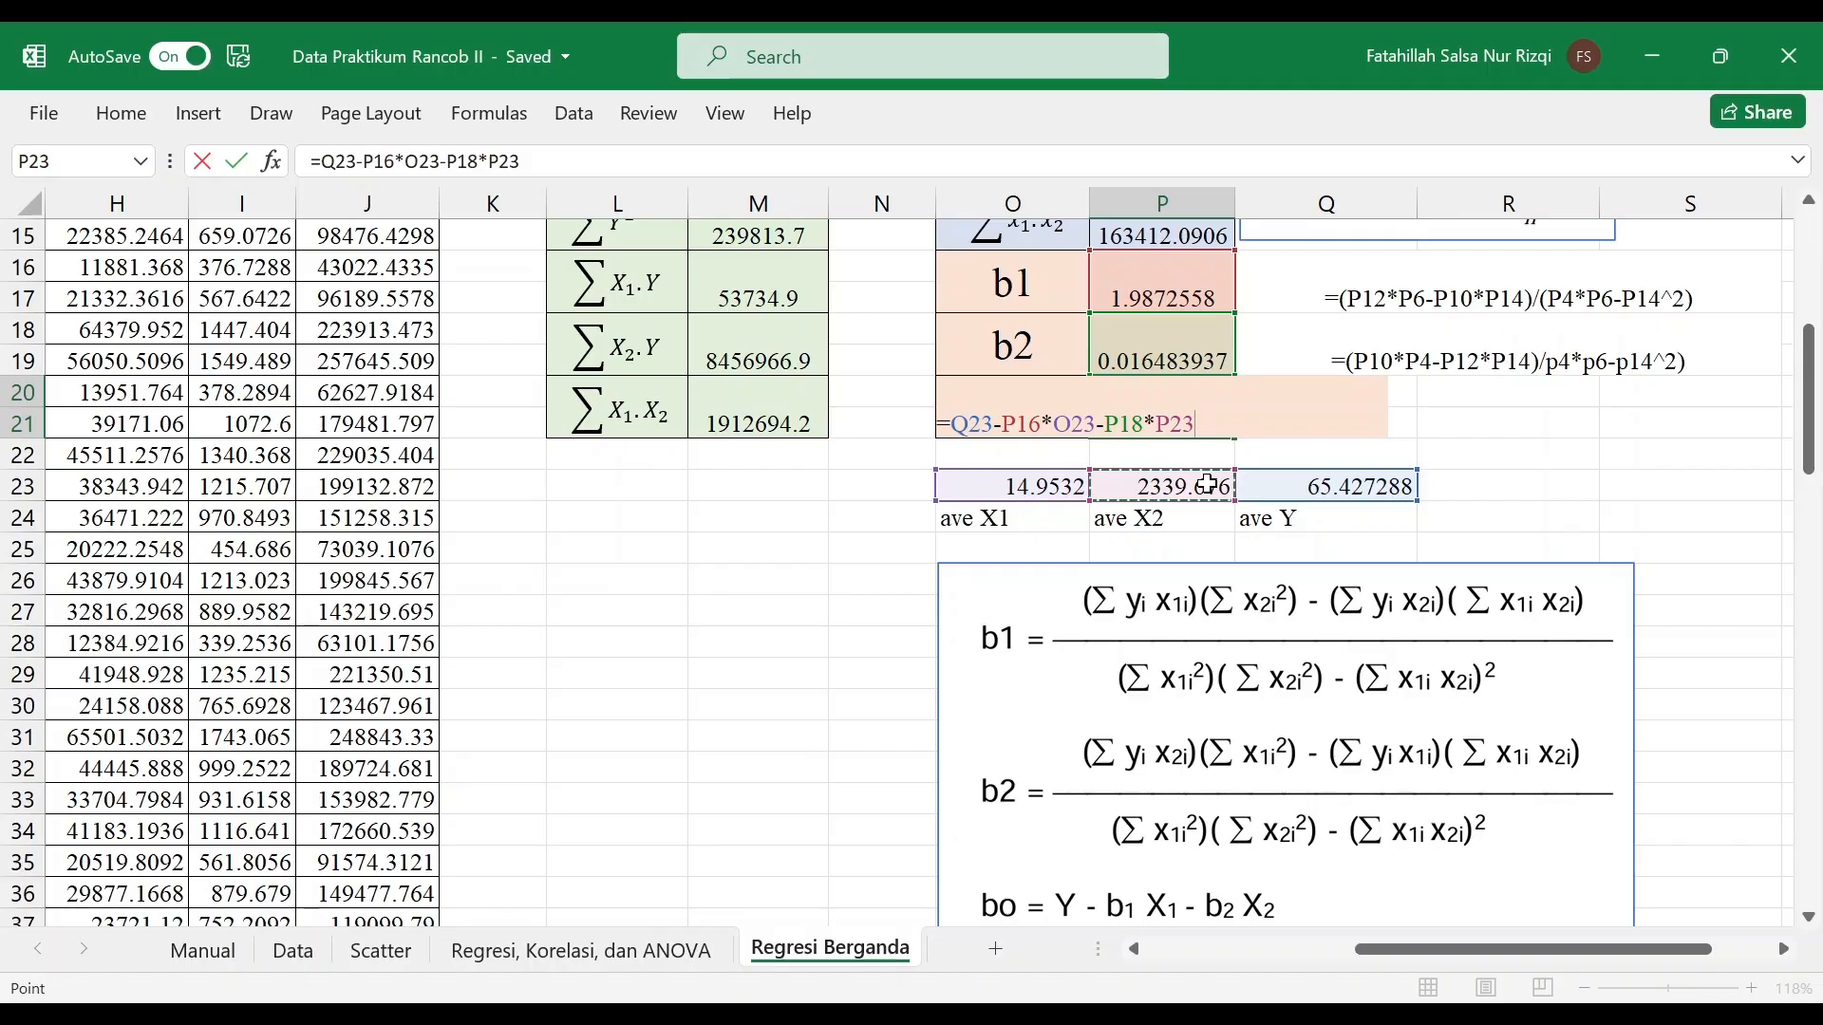
pyautogui.hotkey('ctrl', 'a')
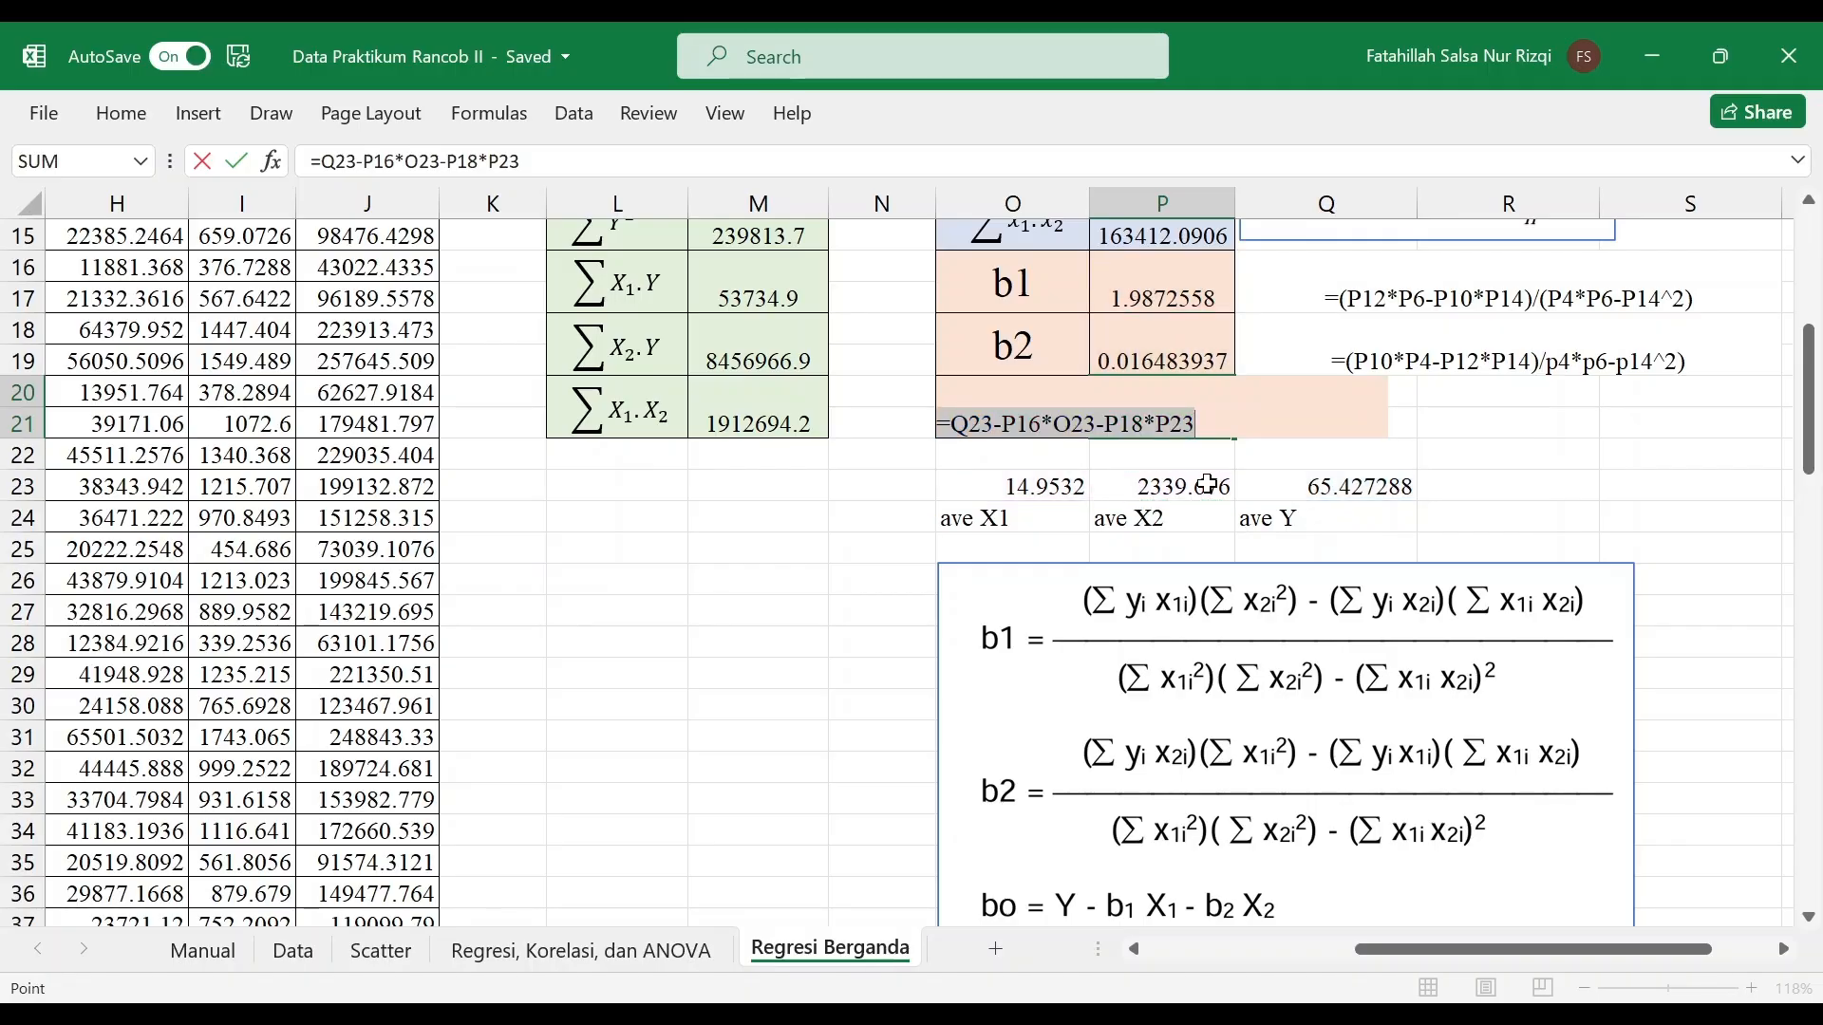
pyautogui.press('Return')
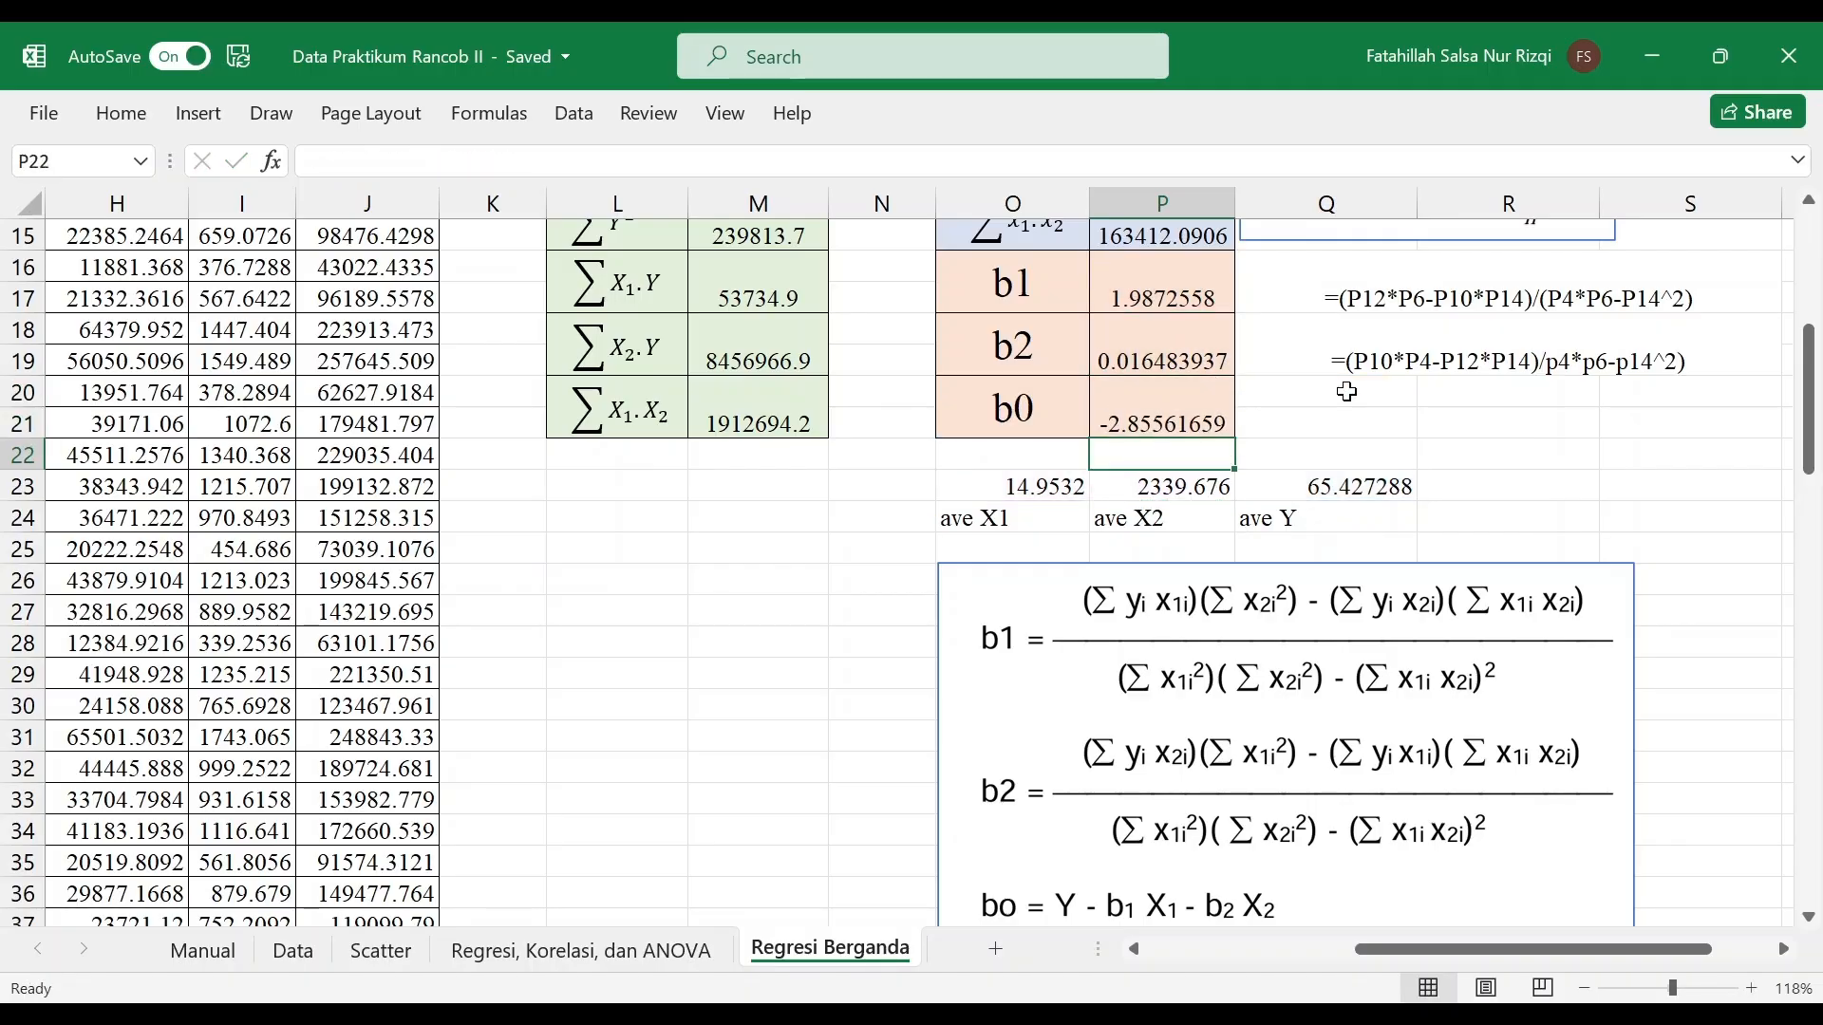
# Merge Q20:S21 beside b0 and enter the formula =Q23-P16*O23-P18*P23 there as text
pyautogui.click(1349, 393)
pyautogui.moveTo(1343, 401); pyautogui.dragTo(1622, 432)
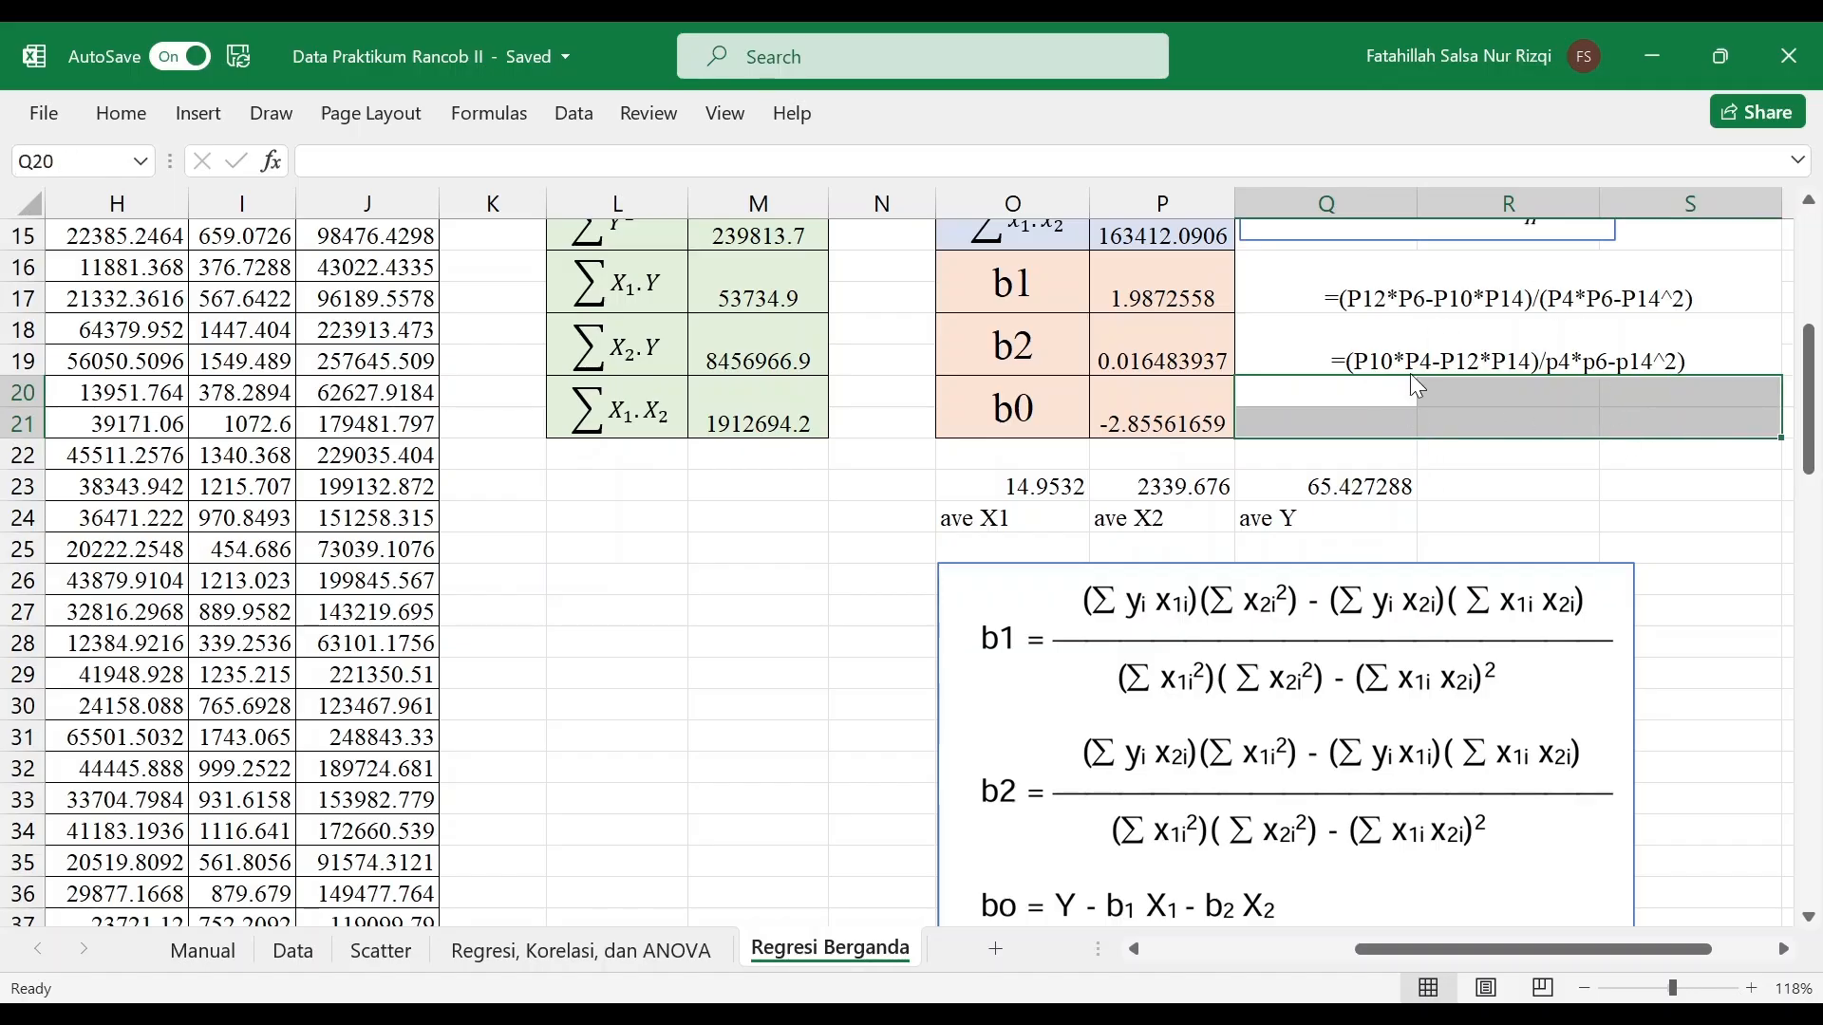
pyautogui.hotkey('alt', 'h')
pyautogui.write('mc')
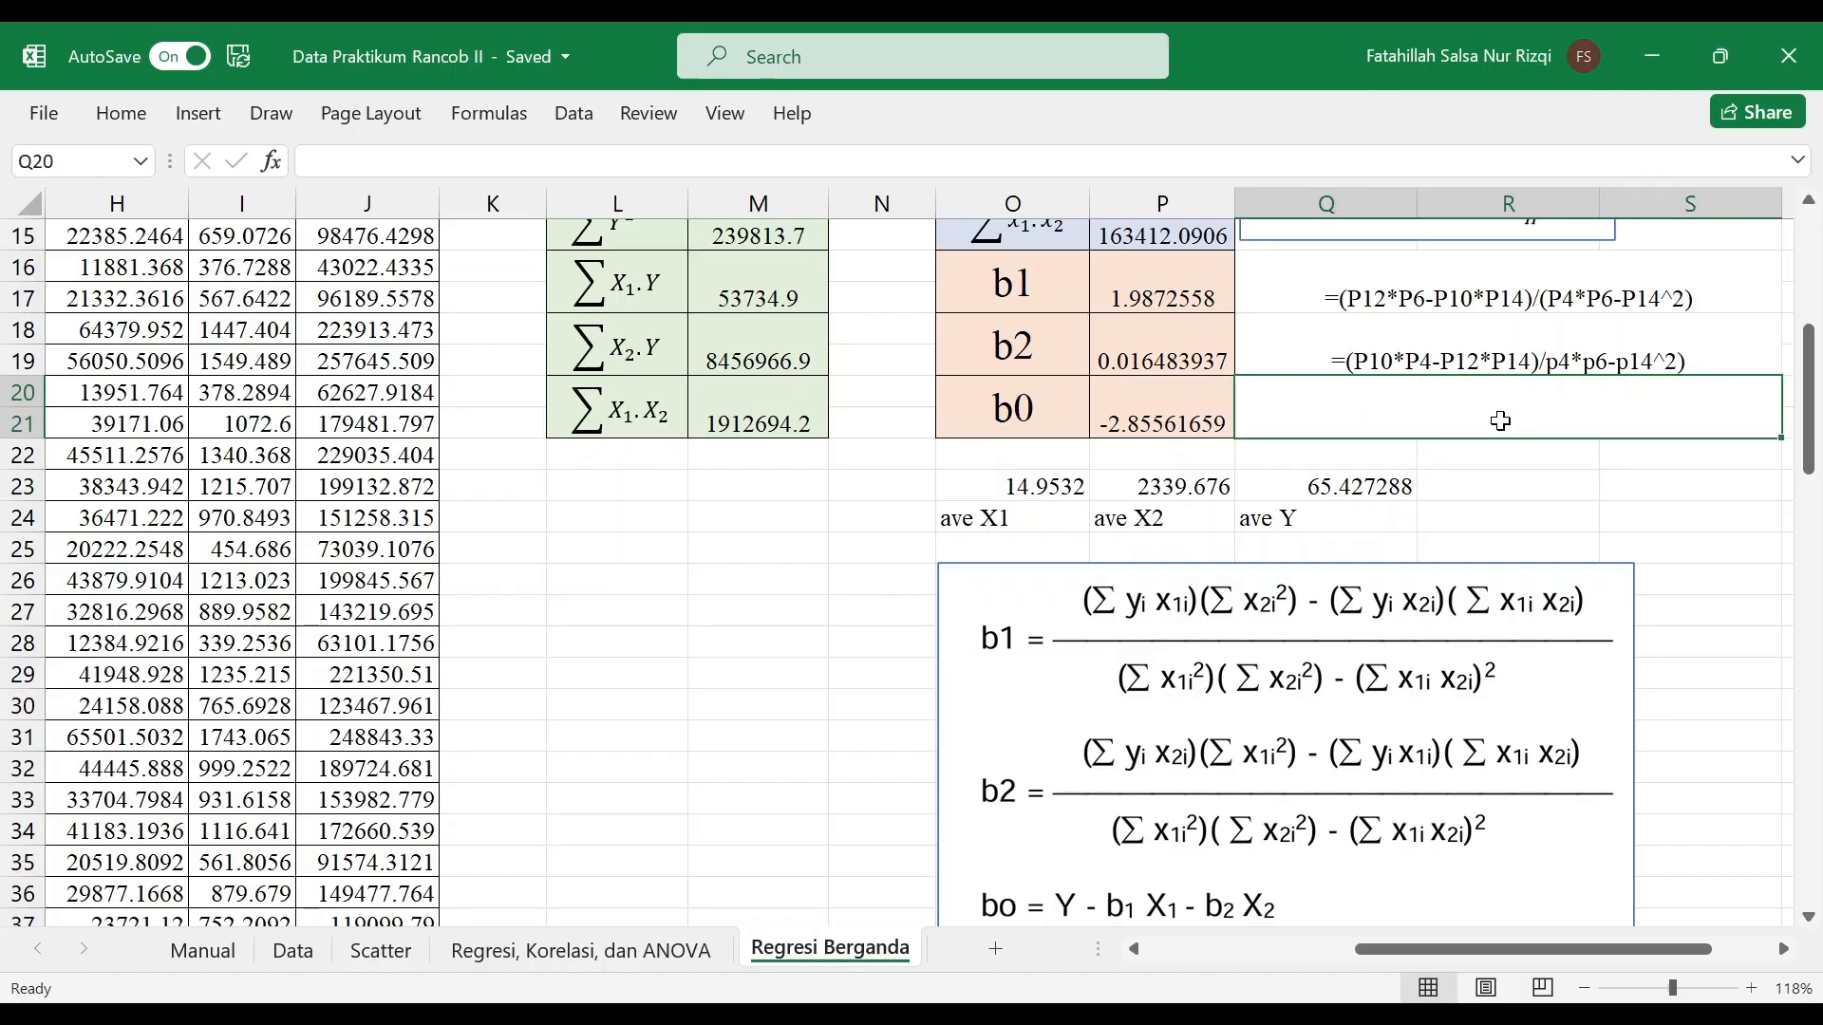
pyautogui.write("'=Q23-P16*O23-P18*P23")
pyautogui.press('Return')
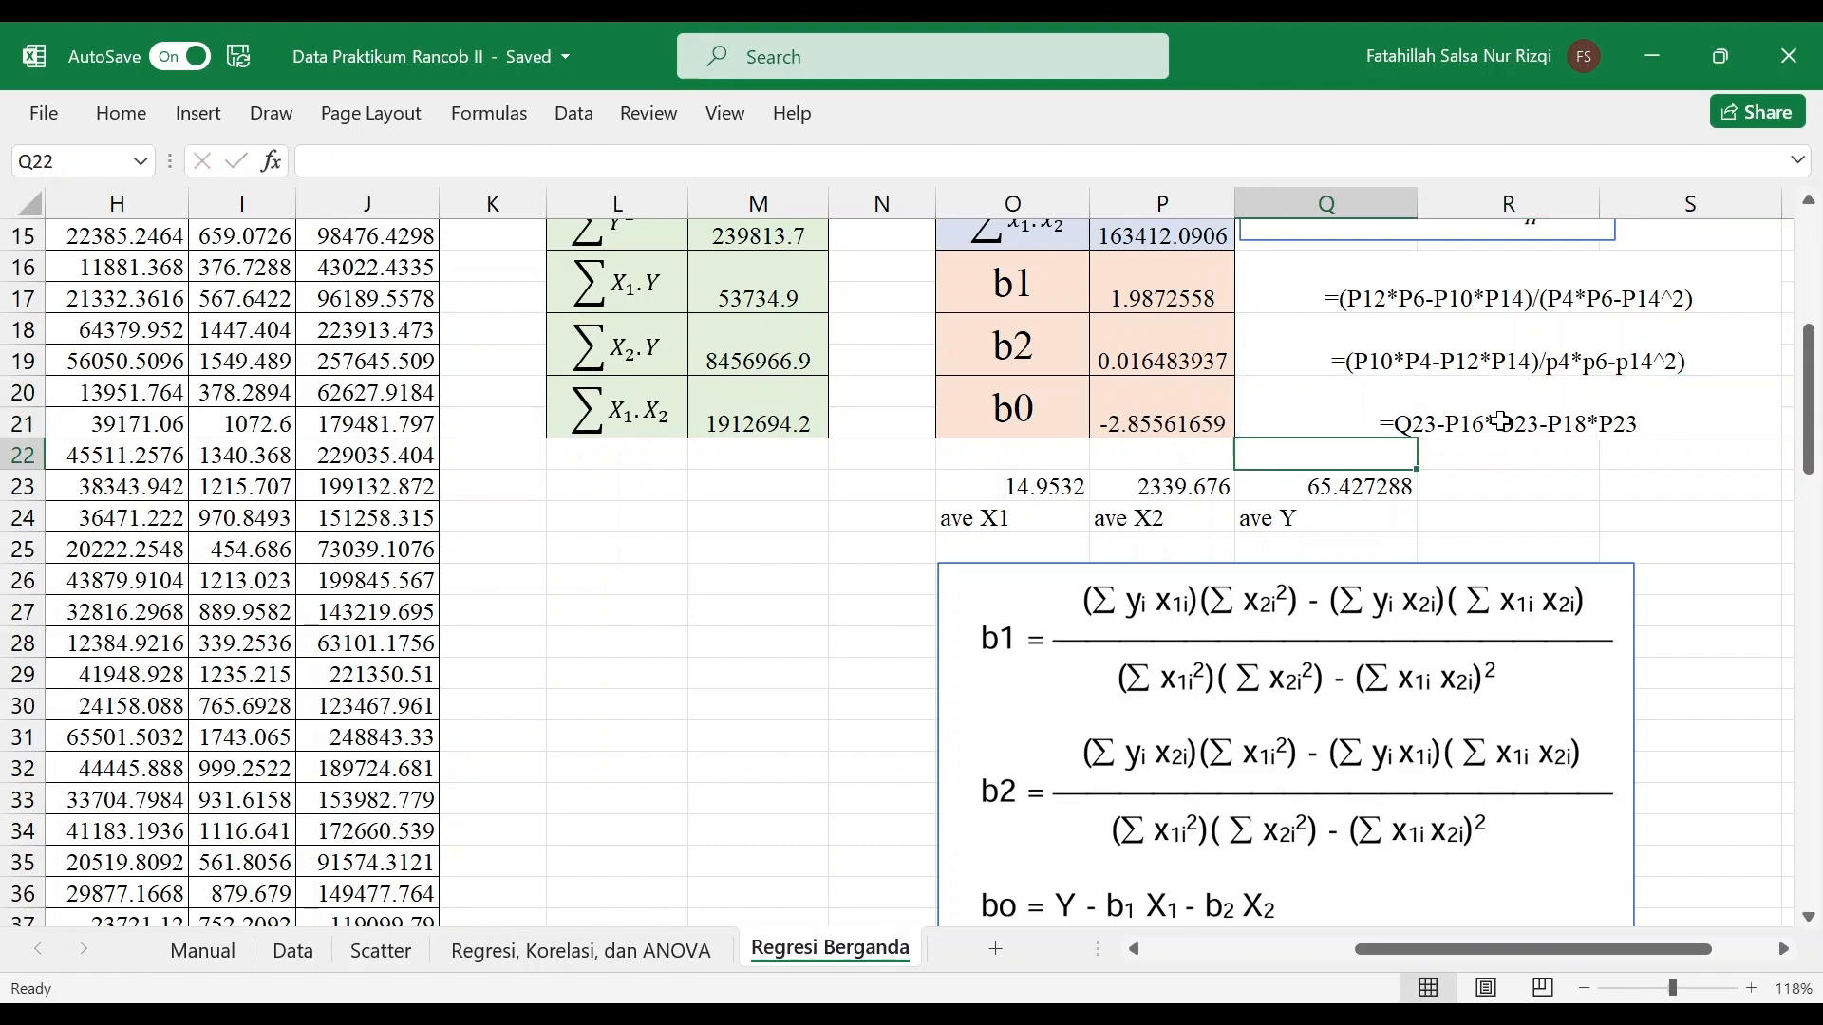
# Align the three formula texts in Q16:S21 to the left and vertically to the middle
pyautogui.moveTo(1410, 293); pyautogui.dragTo(1459, 407)
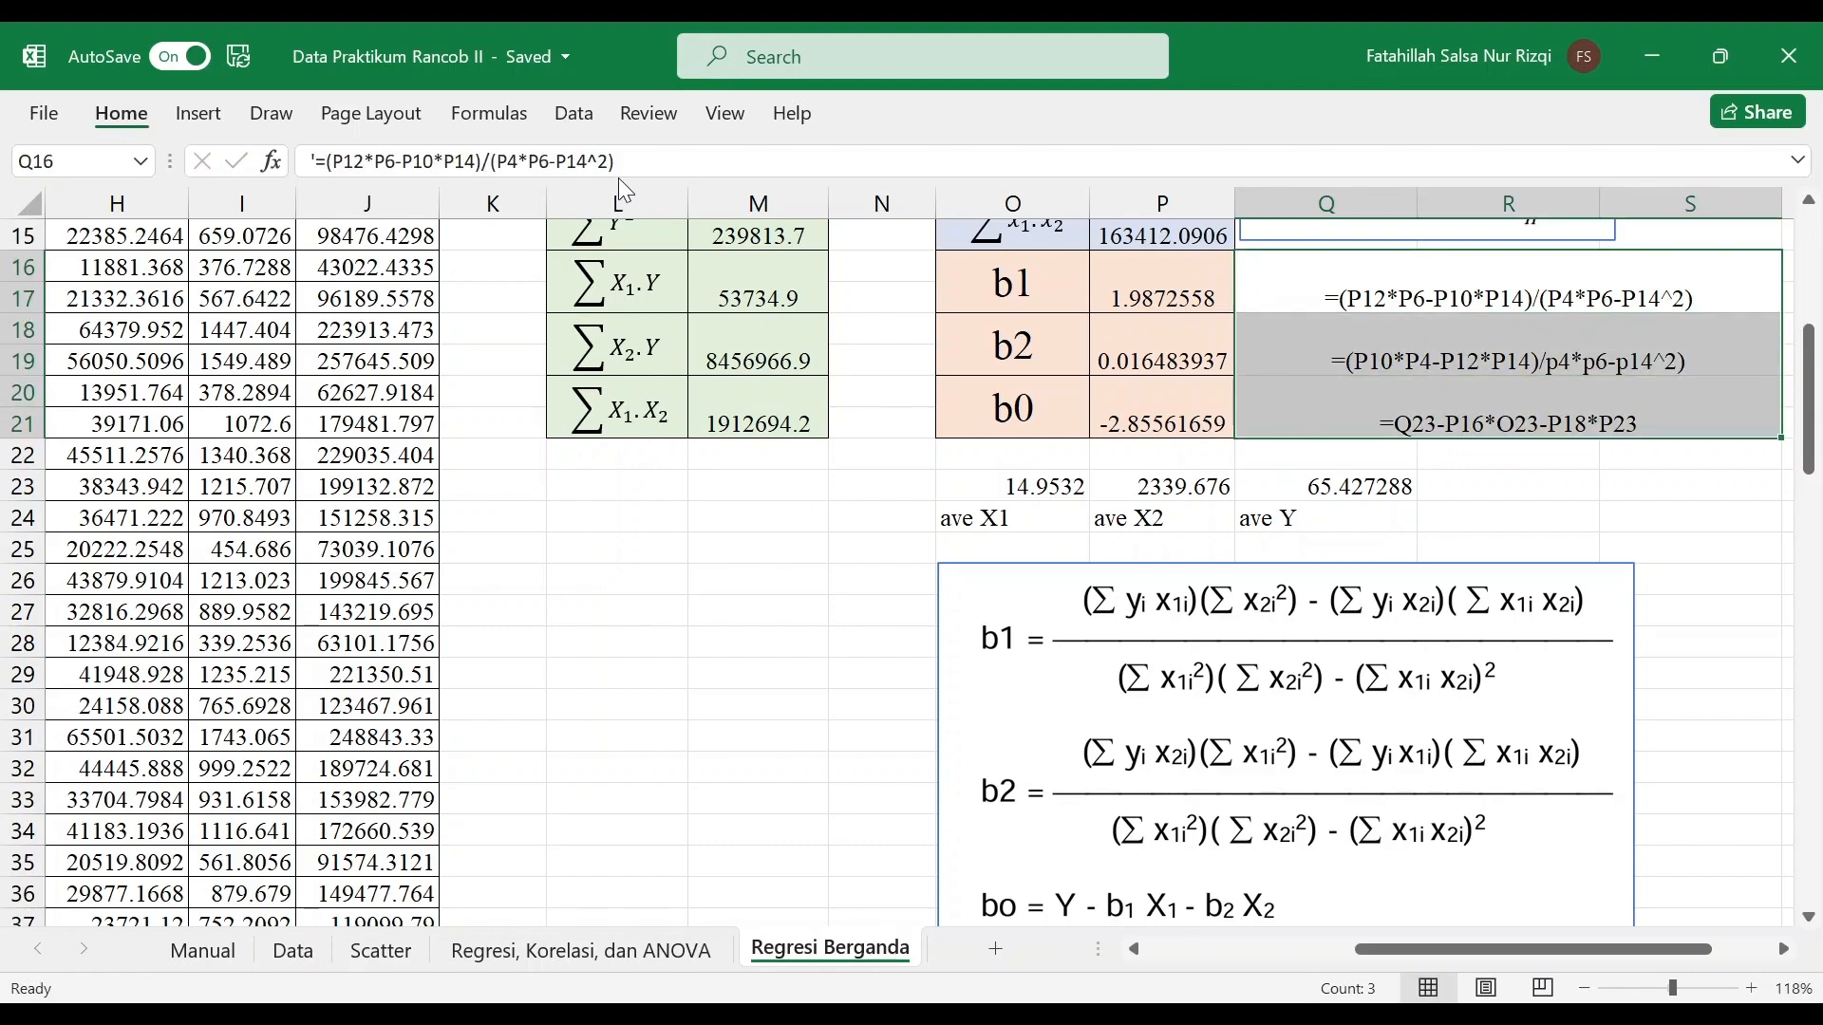
pyautogui.hotkey('alt', 'h')
pyautogui.press('a')
pyautogui.press('m')
pyautogui.hotkey('alt', 'h')
pyautogui.press('a')
pyautogui.press('l')
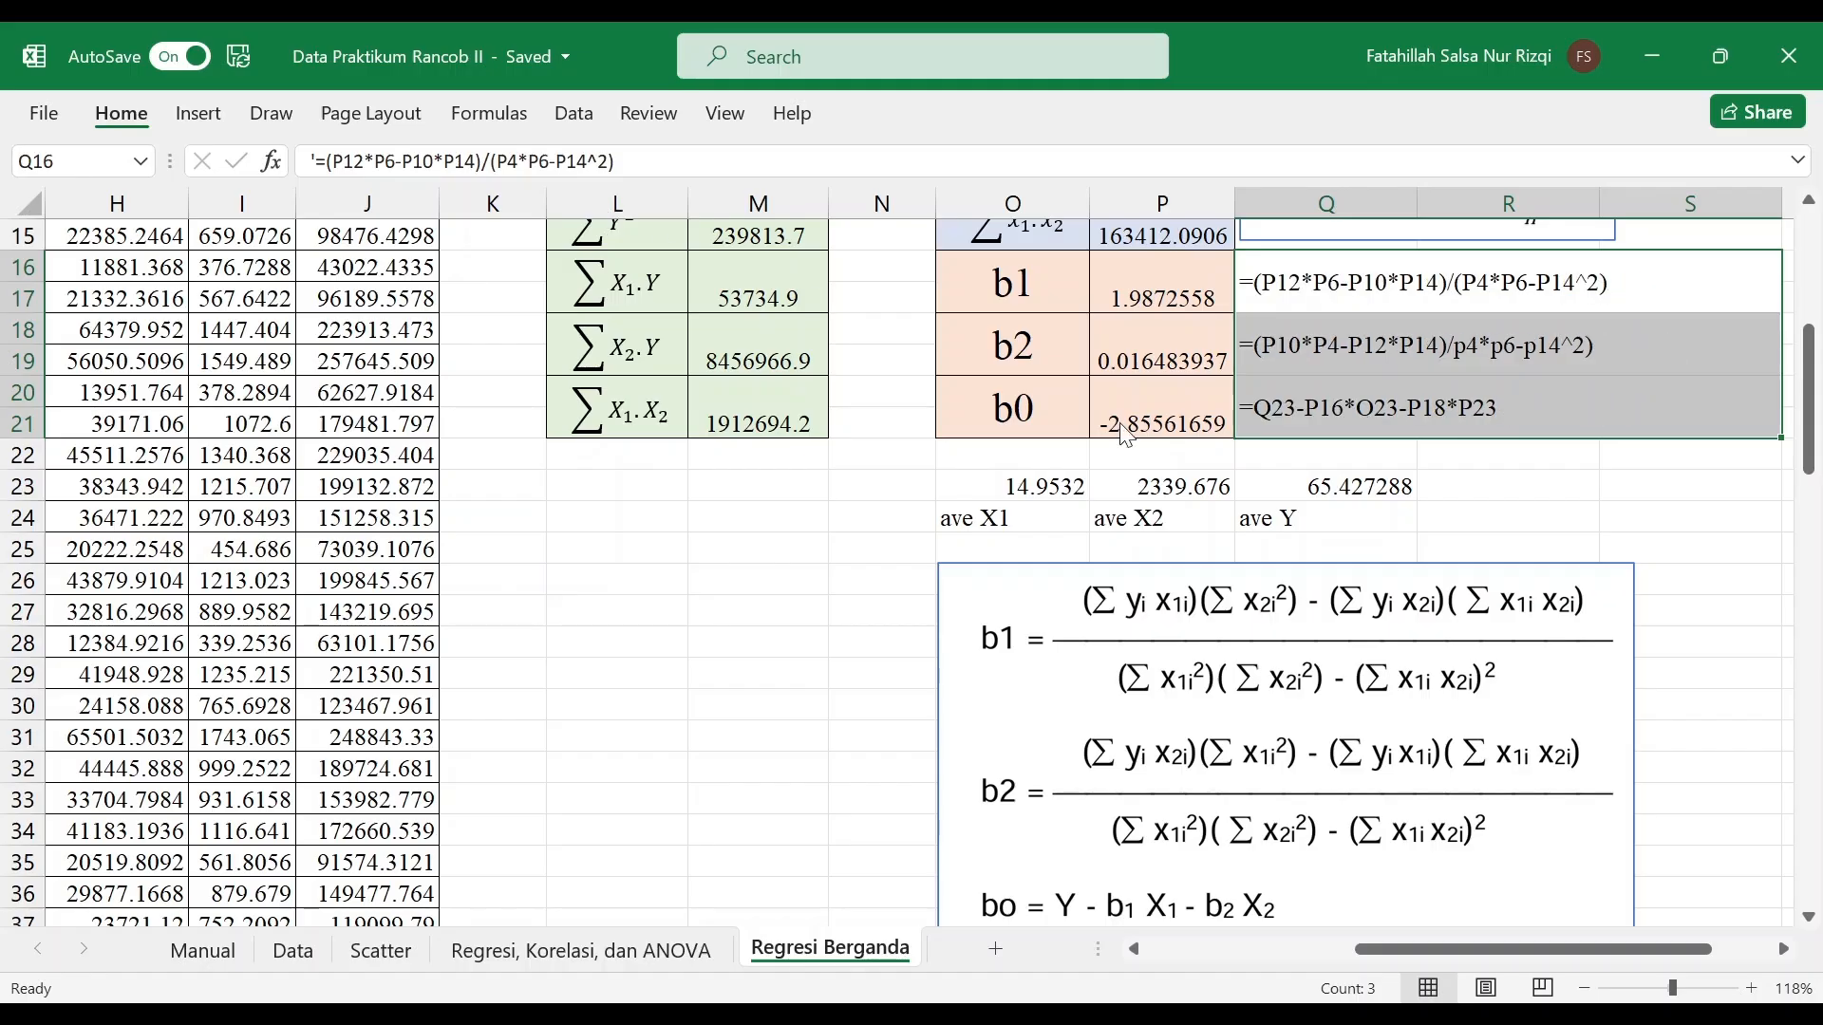
# Fill the averages and their labels in O23:Q24 with light gray
pyautogui.click(1448, 523)
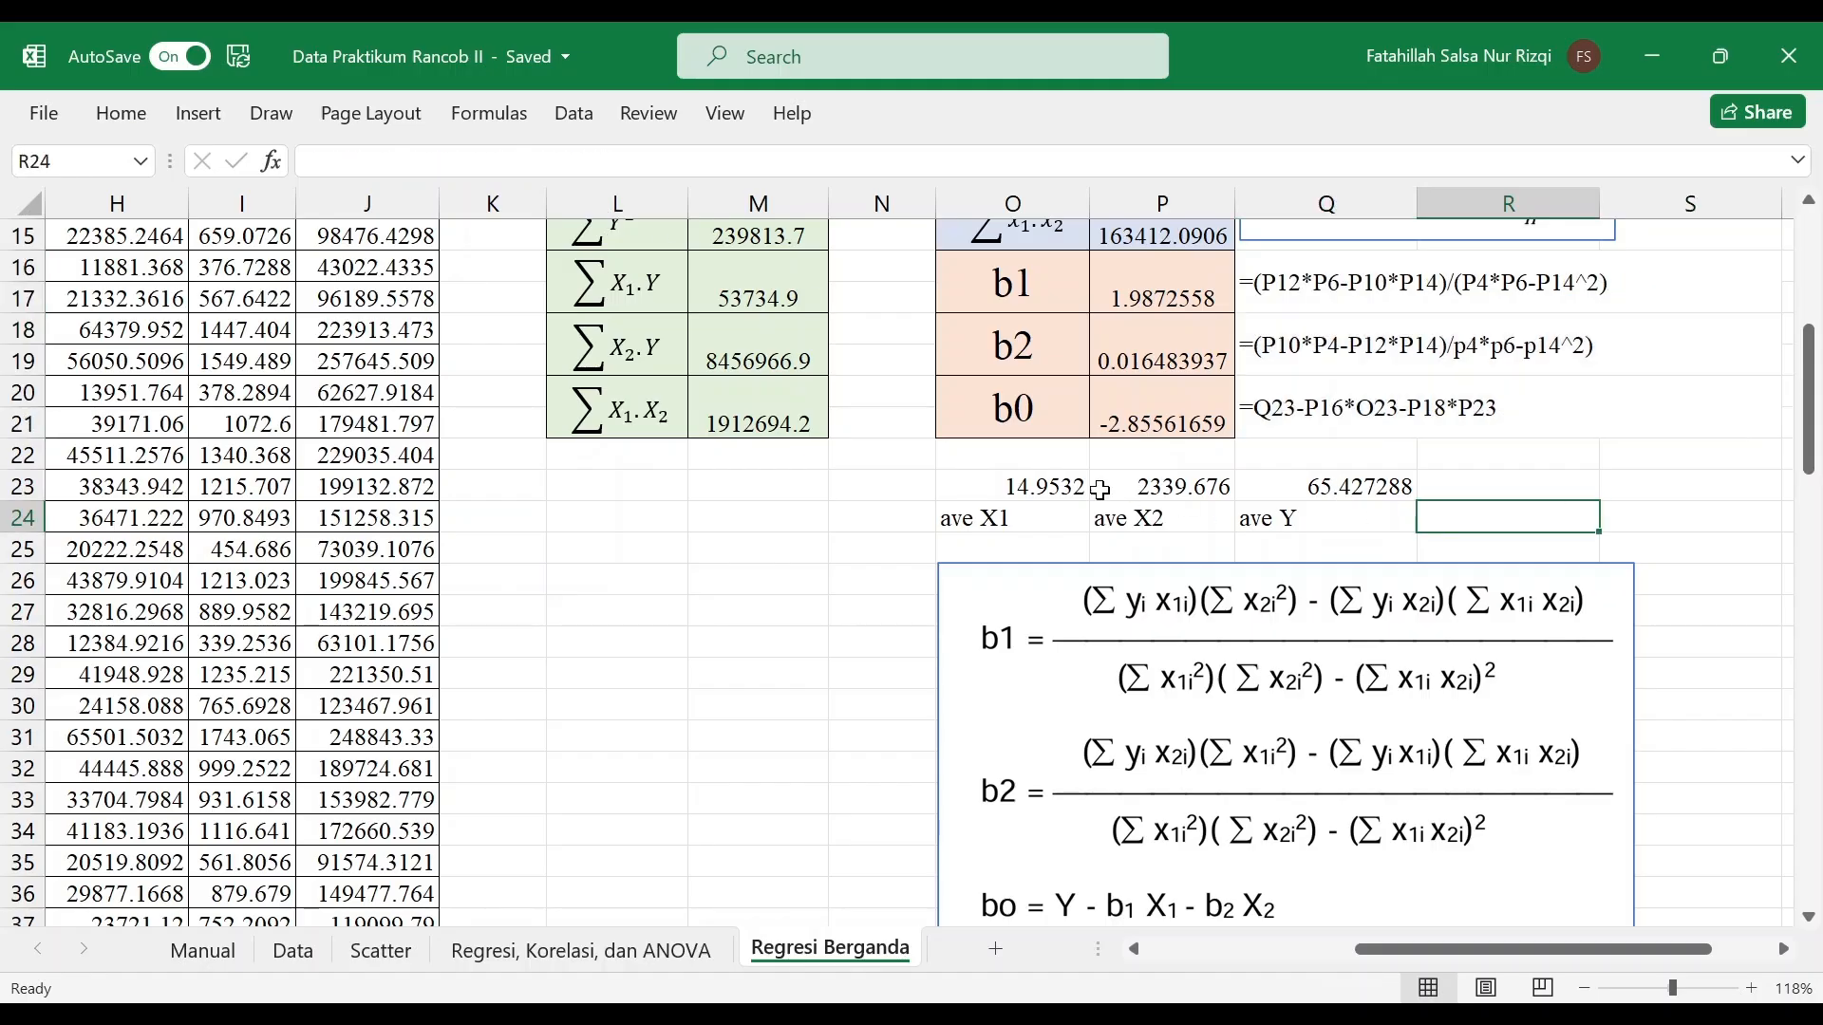
pyautogui.moveTo(1060, 487); pyautogui.dragTo(1367, 523)
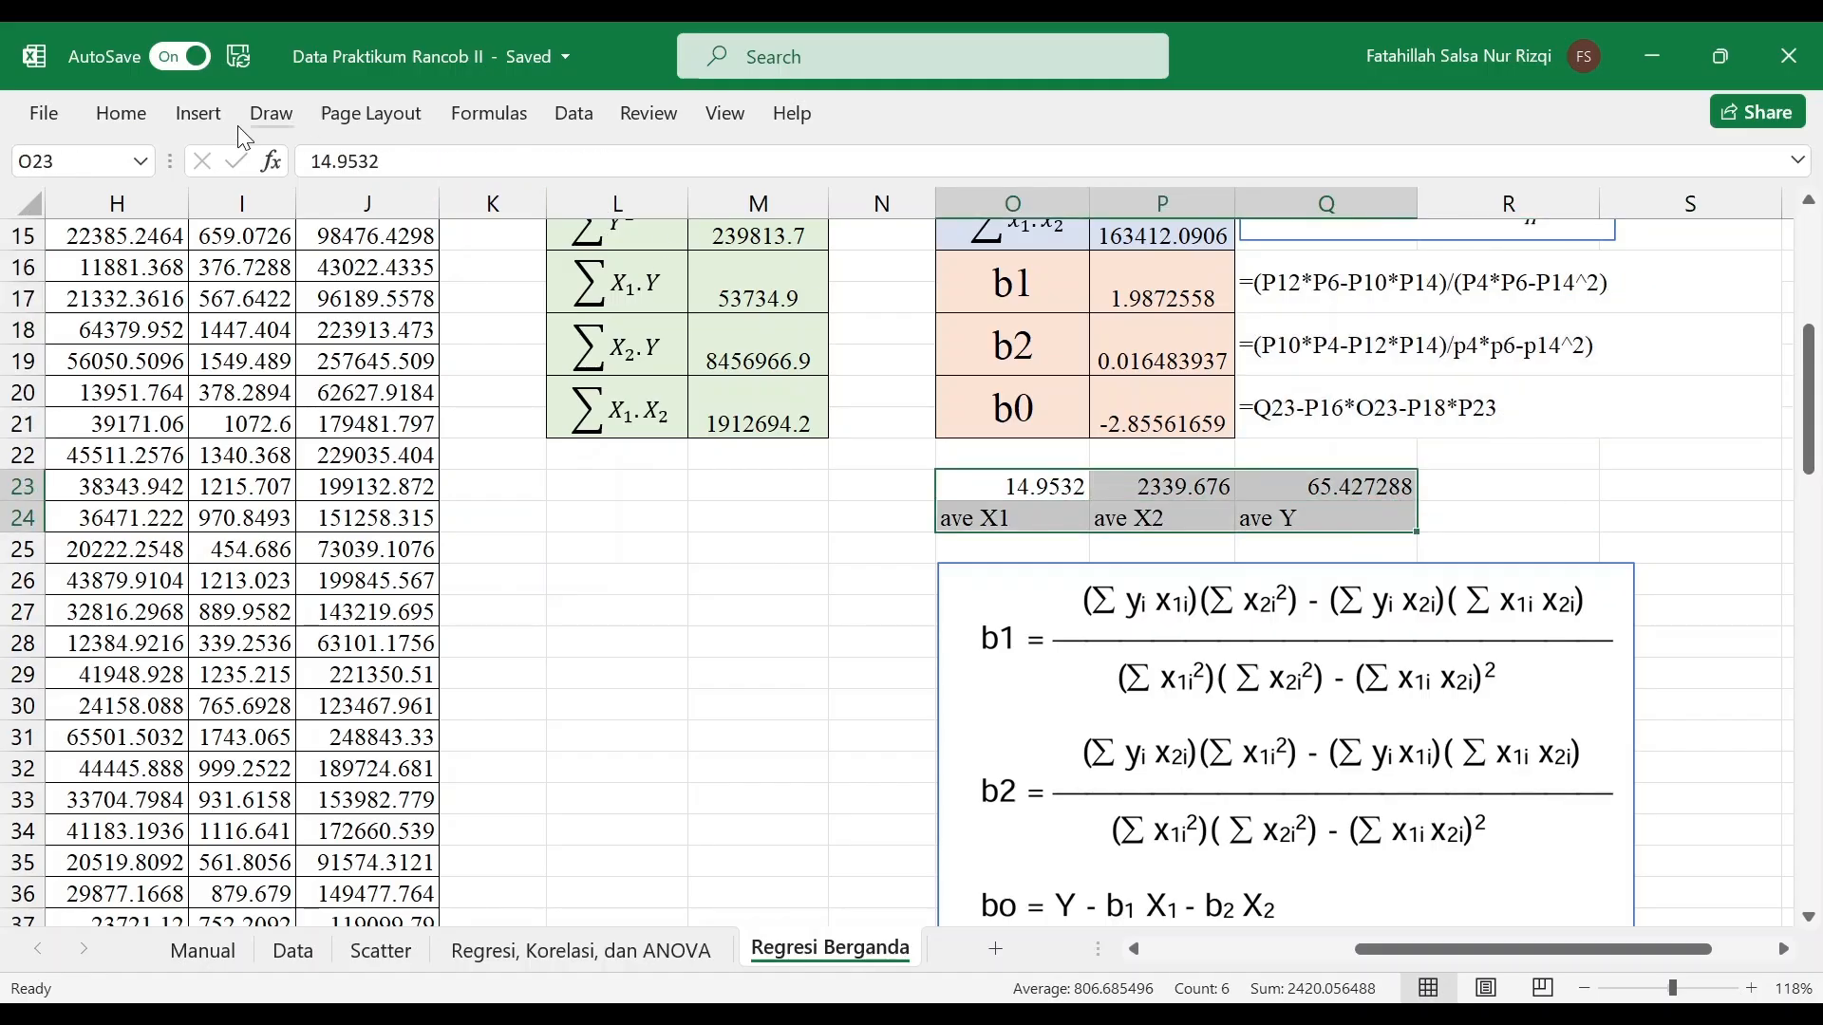
pyautogui.click(128, 115)
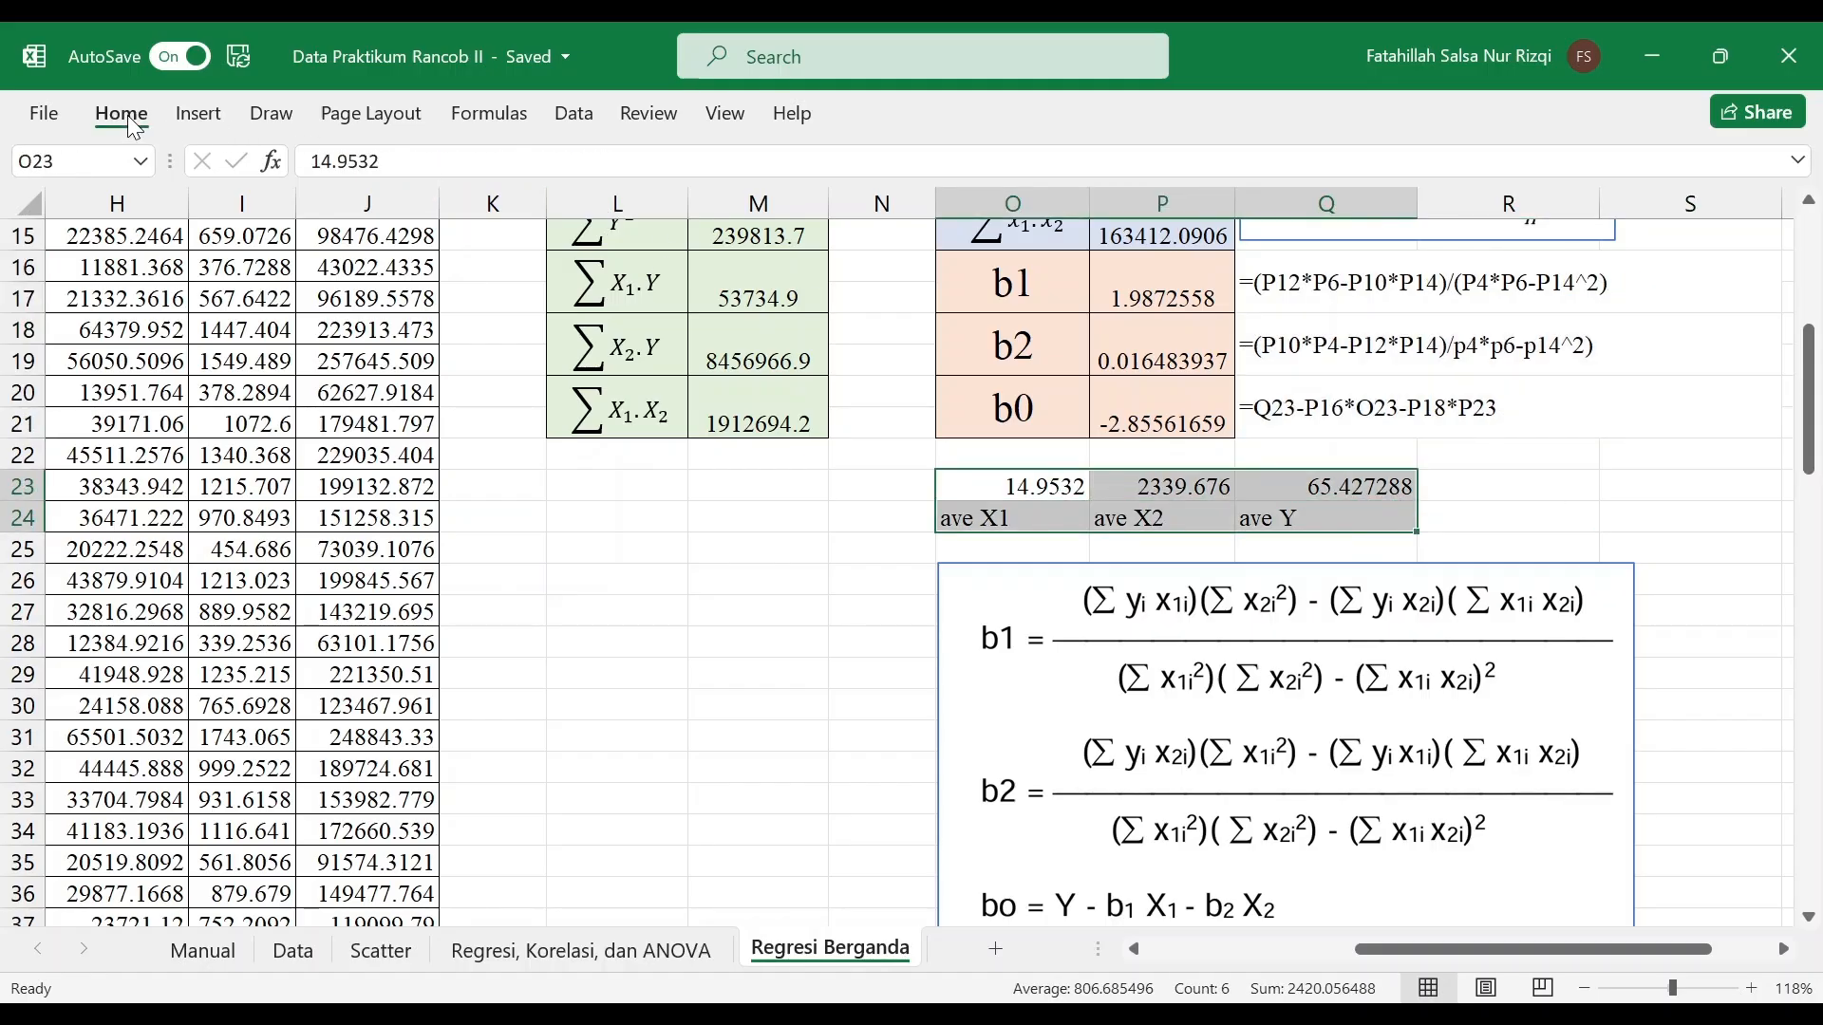
pyautogui.click(463, 217)
pyautogui.click(552, 375)
pyautogui.scroll(-2, 949, 579)
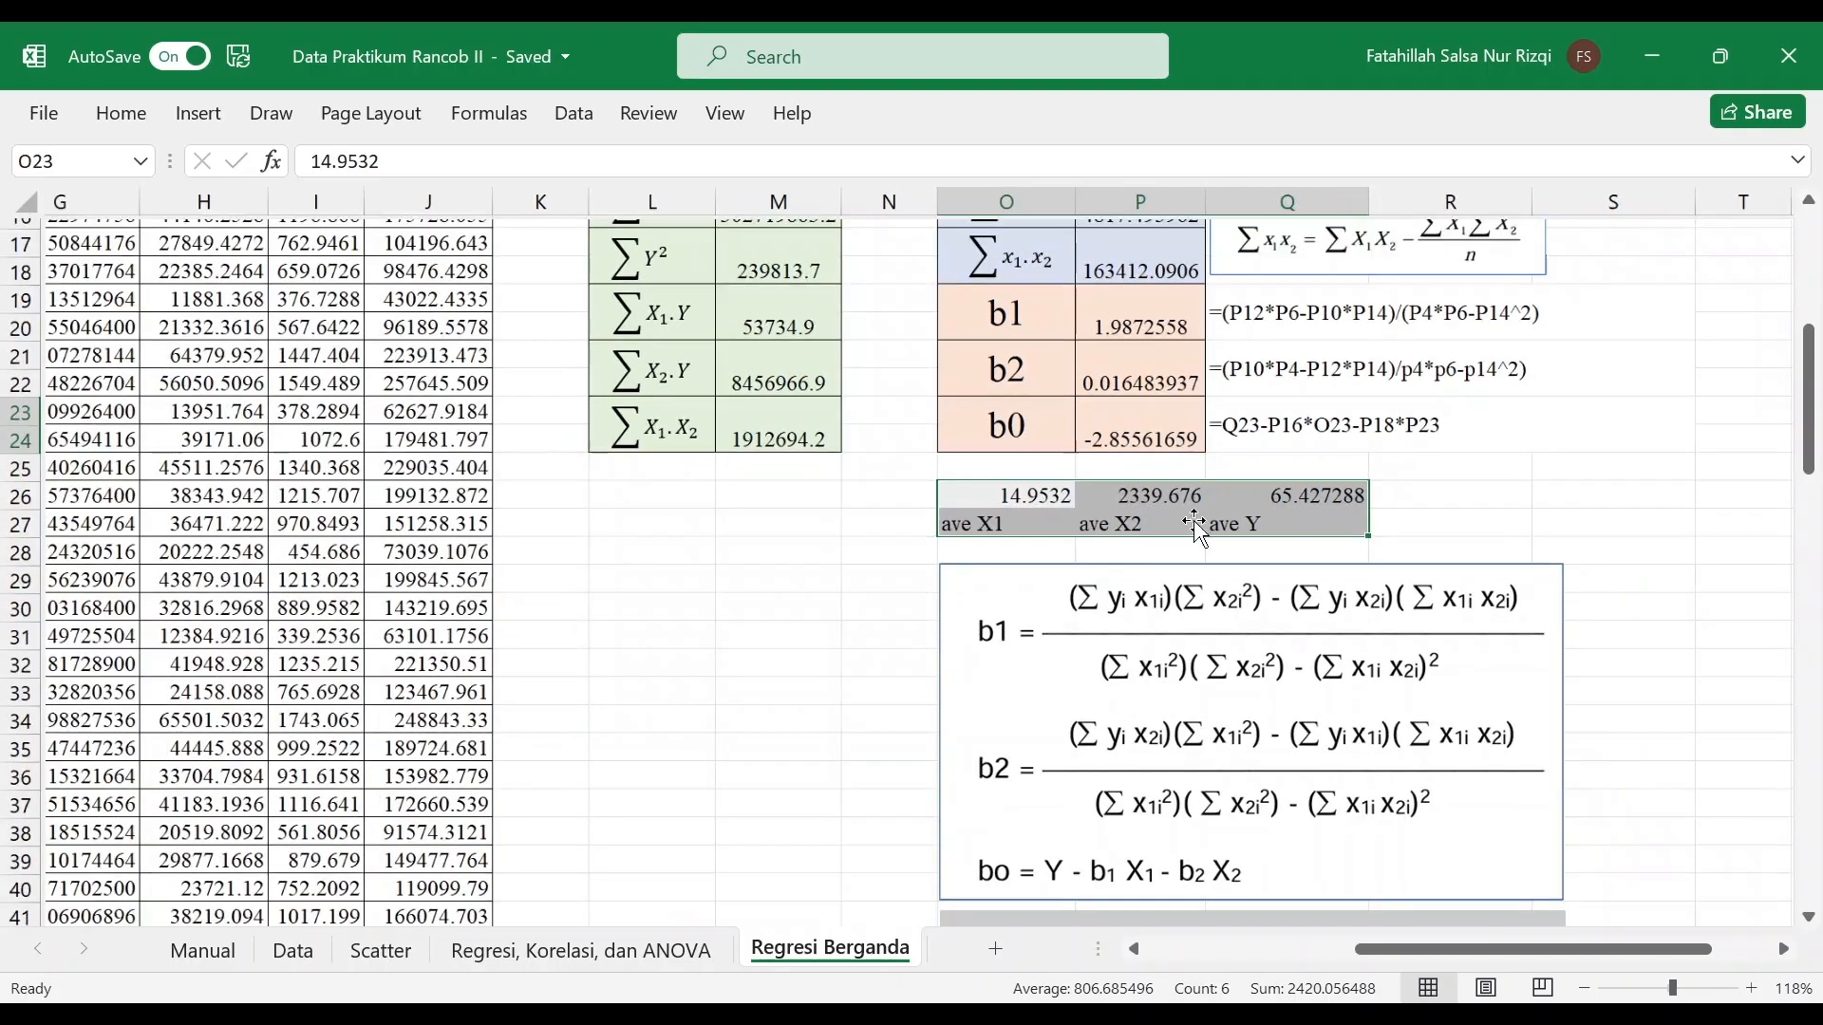
pyautogui.scroll(2, 1284, 724)
pyautogui.hscroll(-1, 1284, 724)
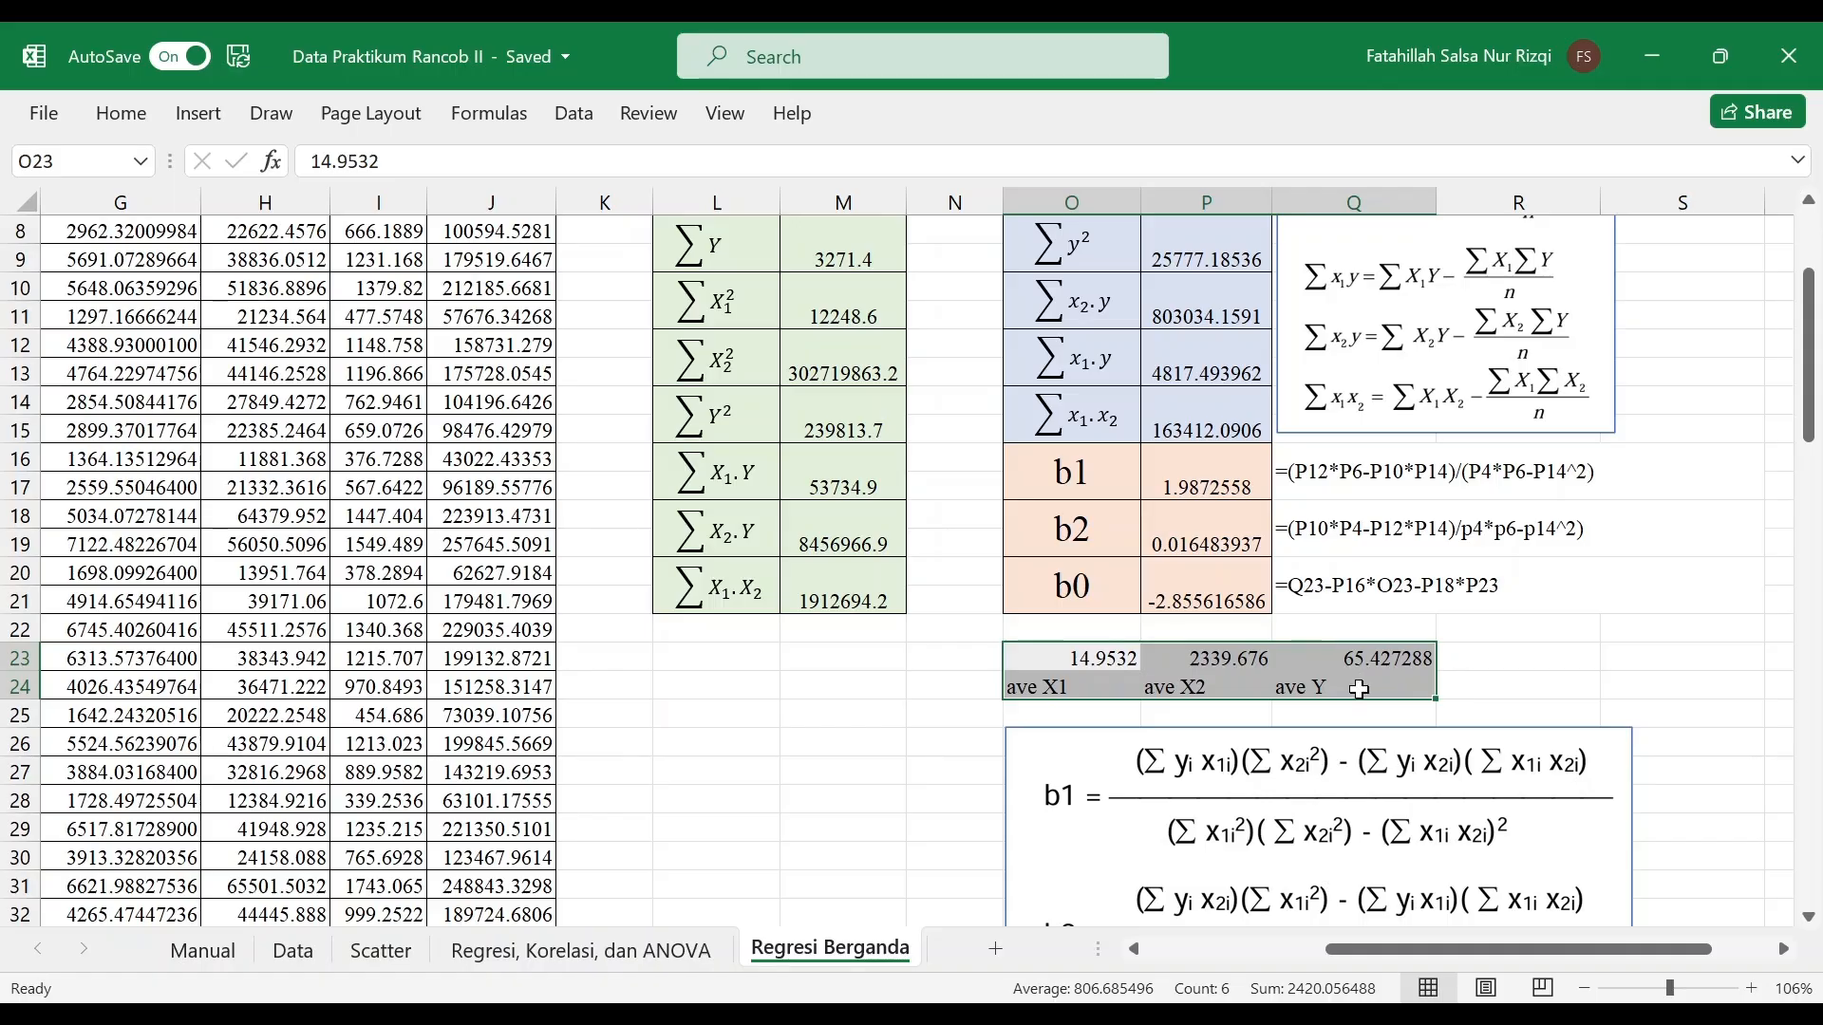
pyautogui.scroll(-1, 1360, 691)
pyautogui.scroll(-2, 1360, 690)
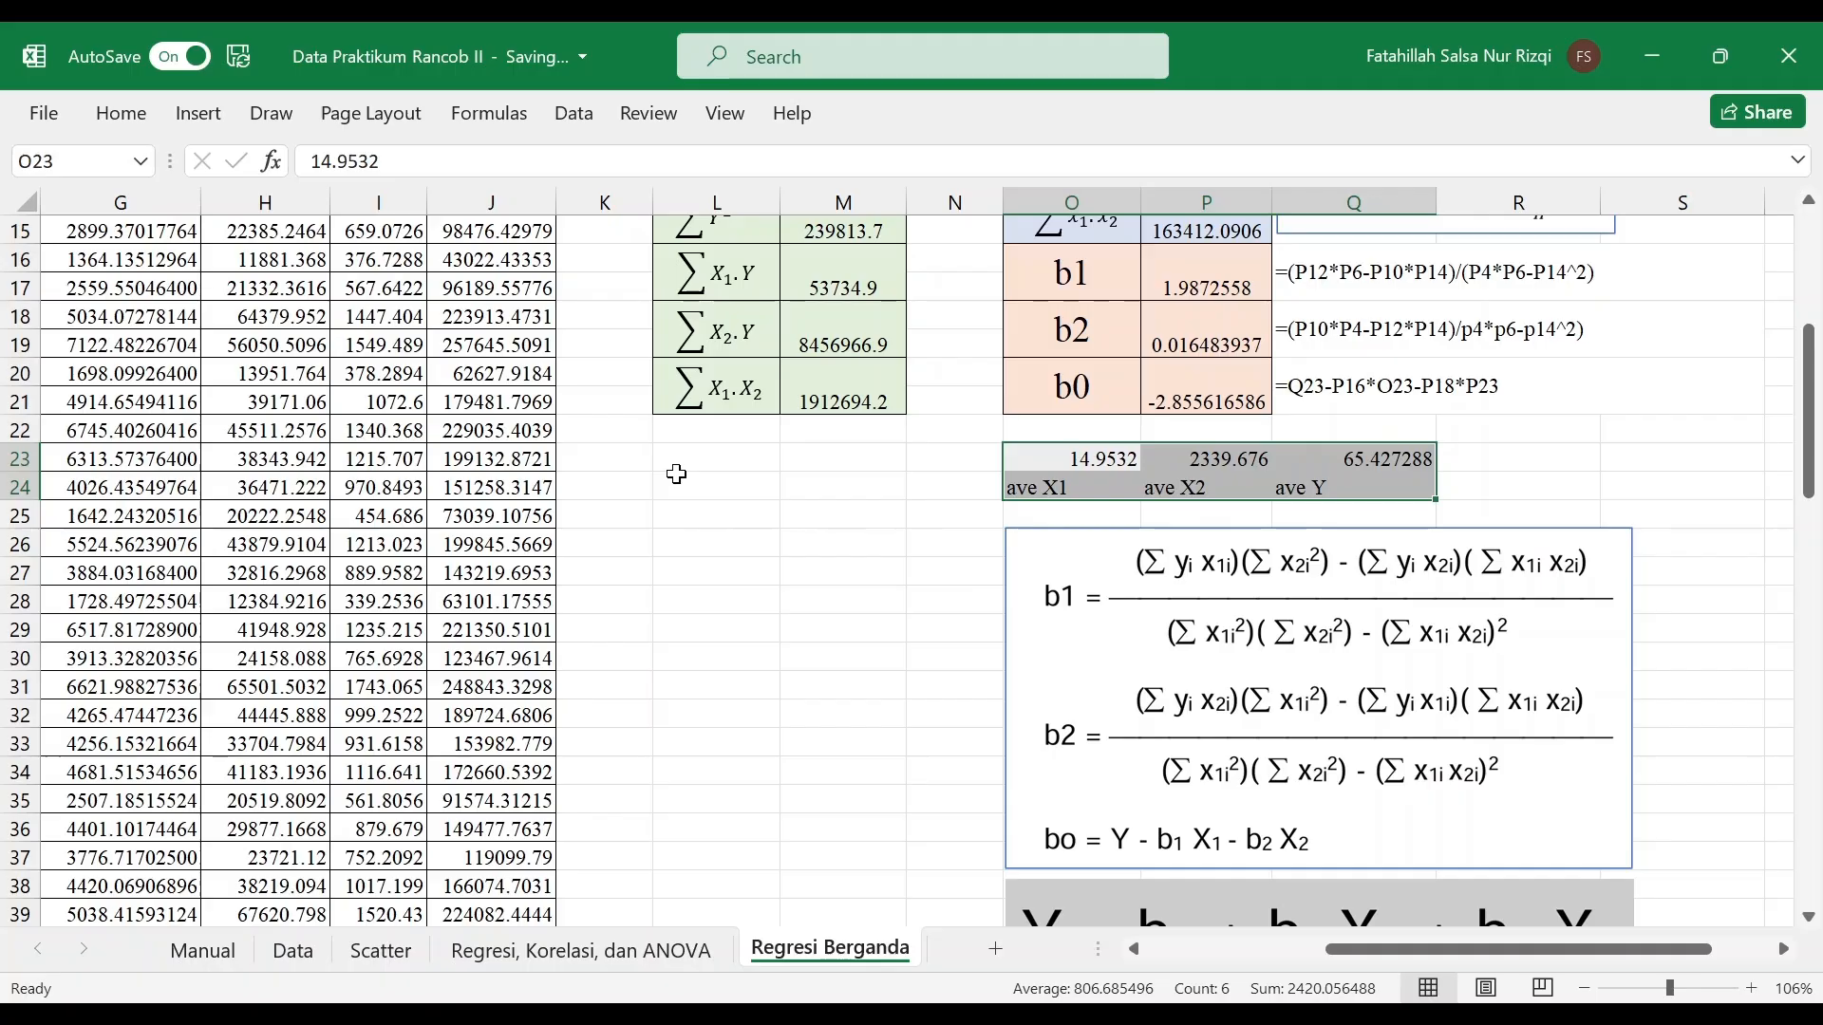
pyautogui.keyDown('ctrl'); pyautogui.scroll(-1, 1367, 532); pyautogui.keyUp('ctrl')
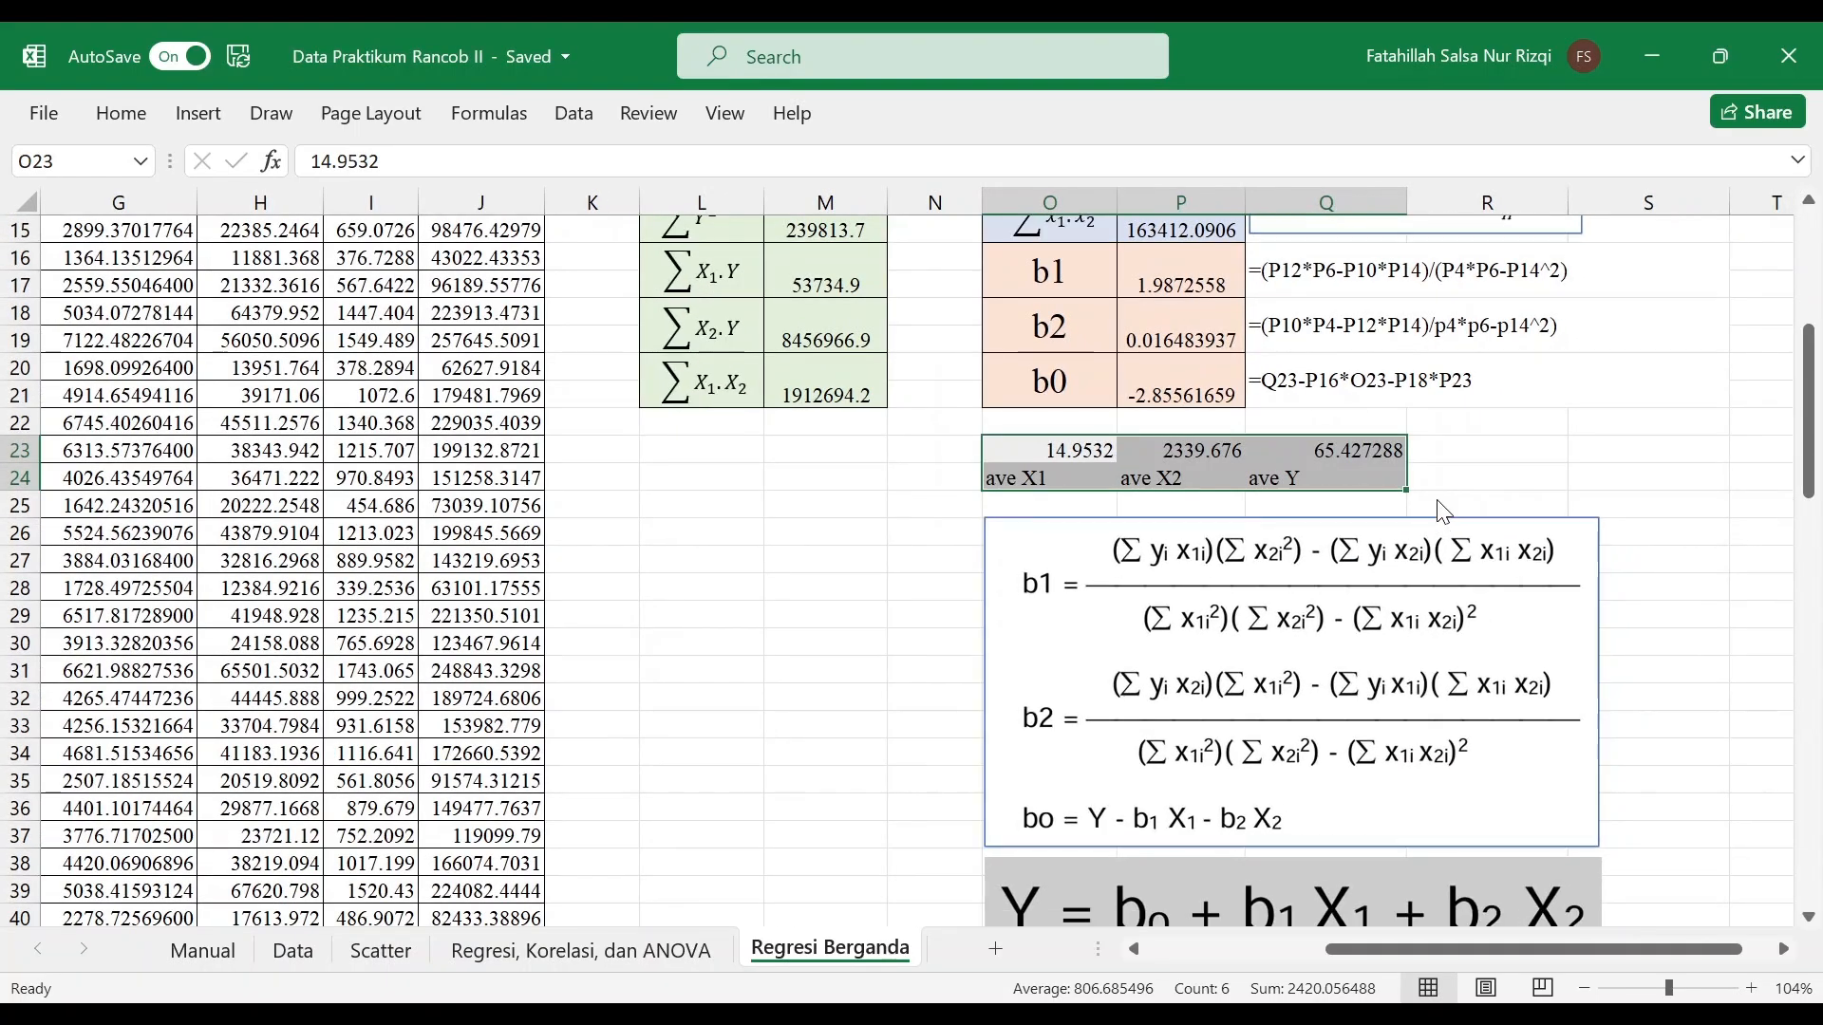
pyautogui.click(1569, 461)
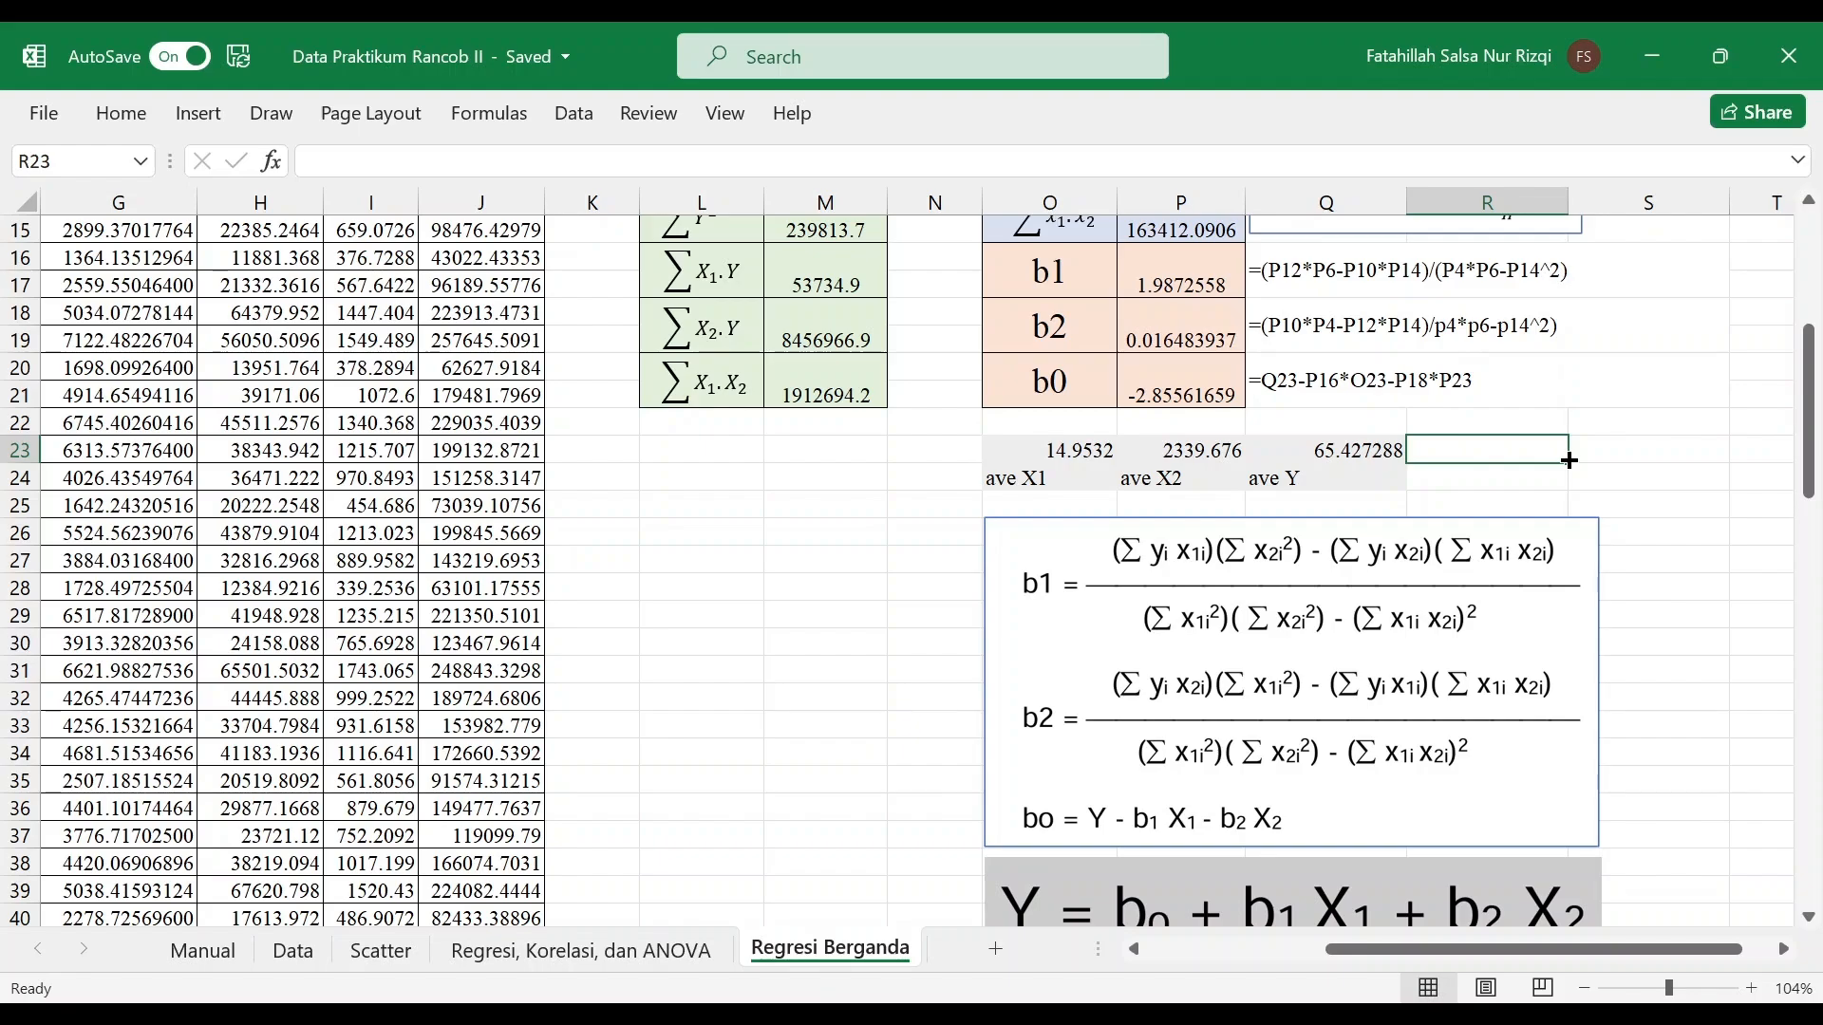
# Merge and center cells O43:R44 below the Y = b0 + b1 X1 + b2 X2 equation picture
pyautogui.keyDown('ctrl'); pyautogui.scroll(-2, 1559, 537); pyautogui.keyUp('ctrl')
pyautogui.scroll(-2, 1209, 813)
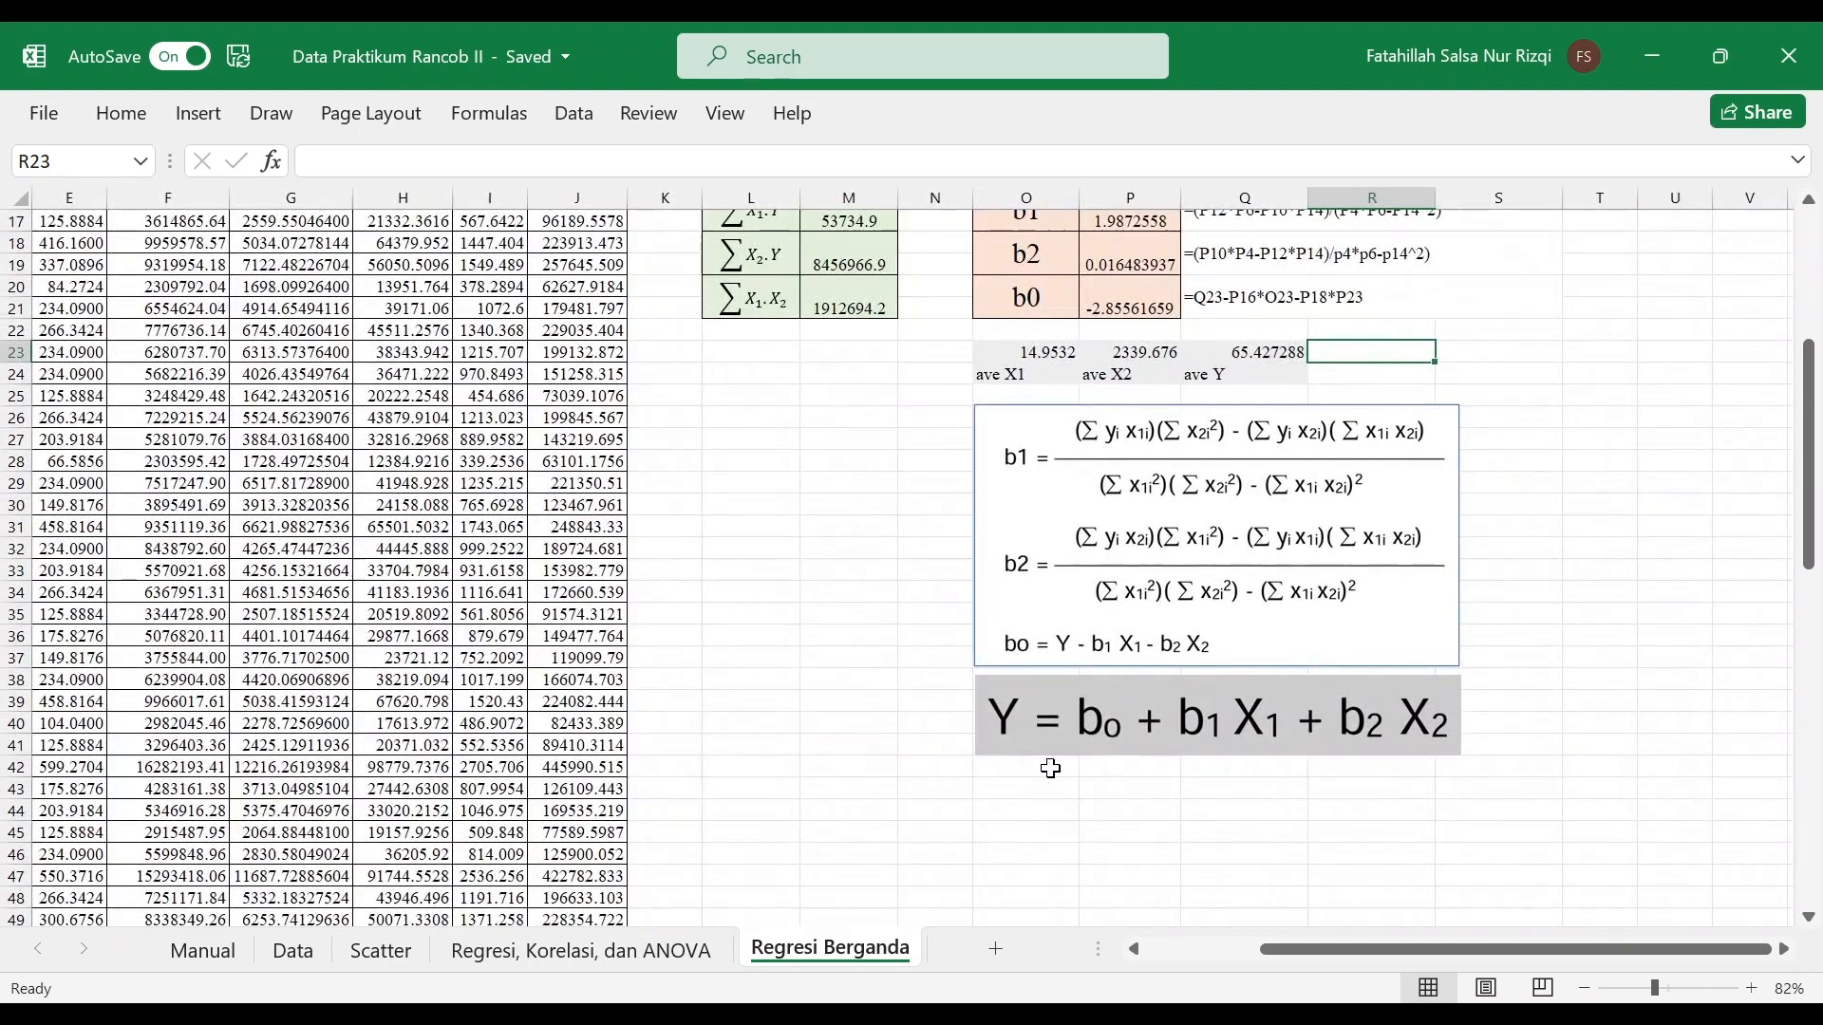
pyautogui.moveTo(1017, 783); pyautogui.dragTo(1353, 808)
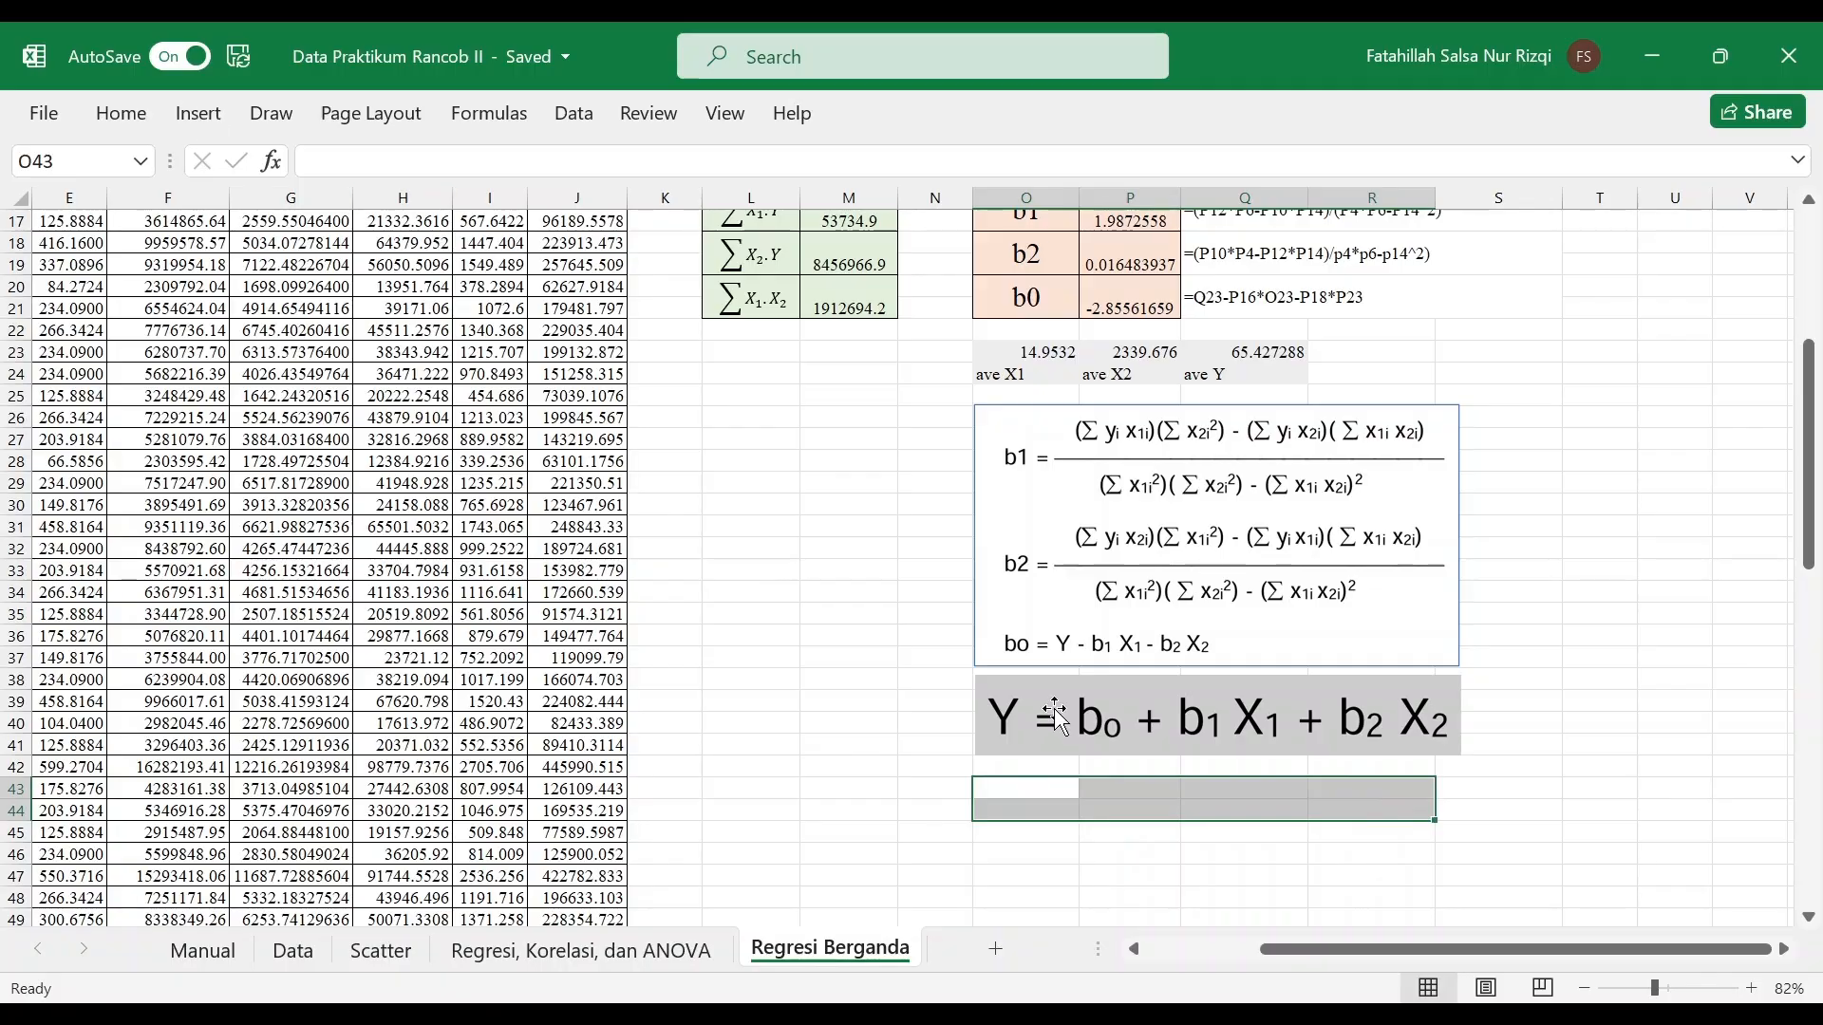
pyautogui.click(1175, 789)
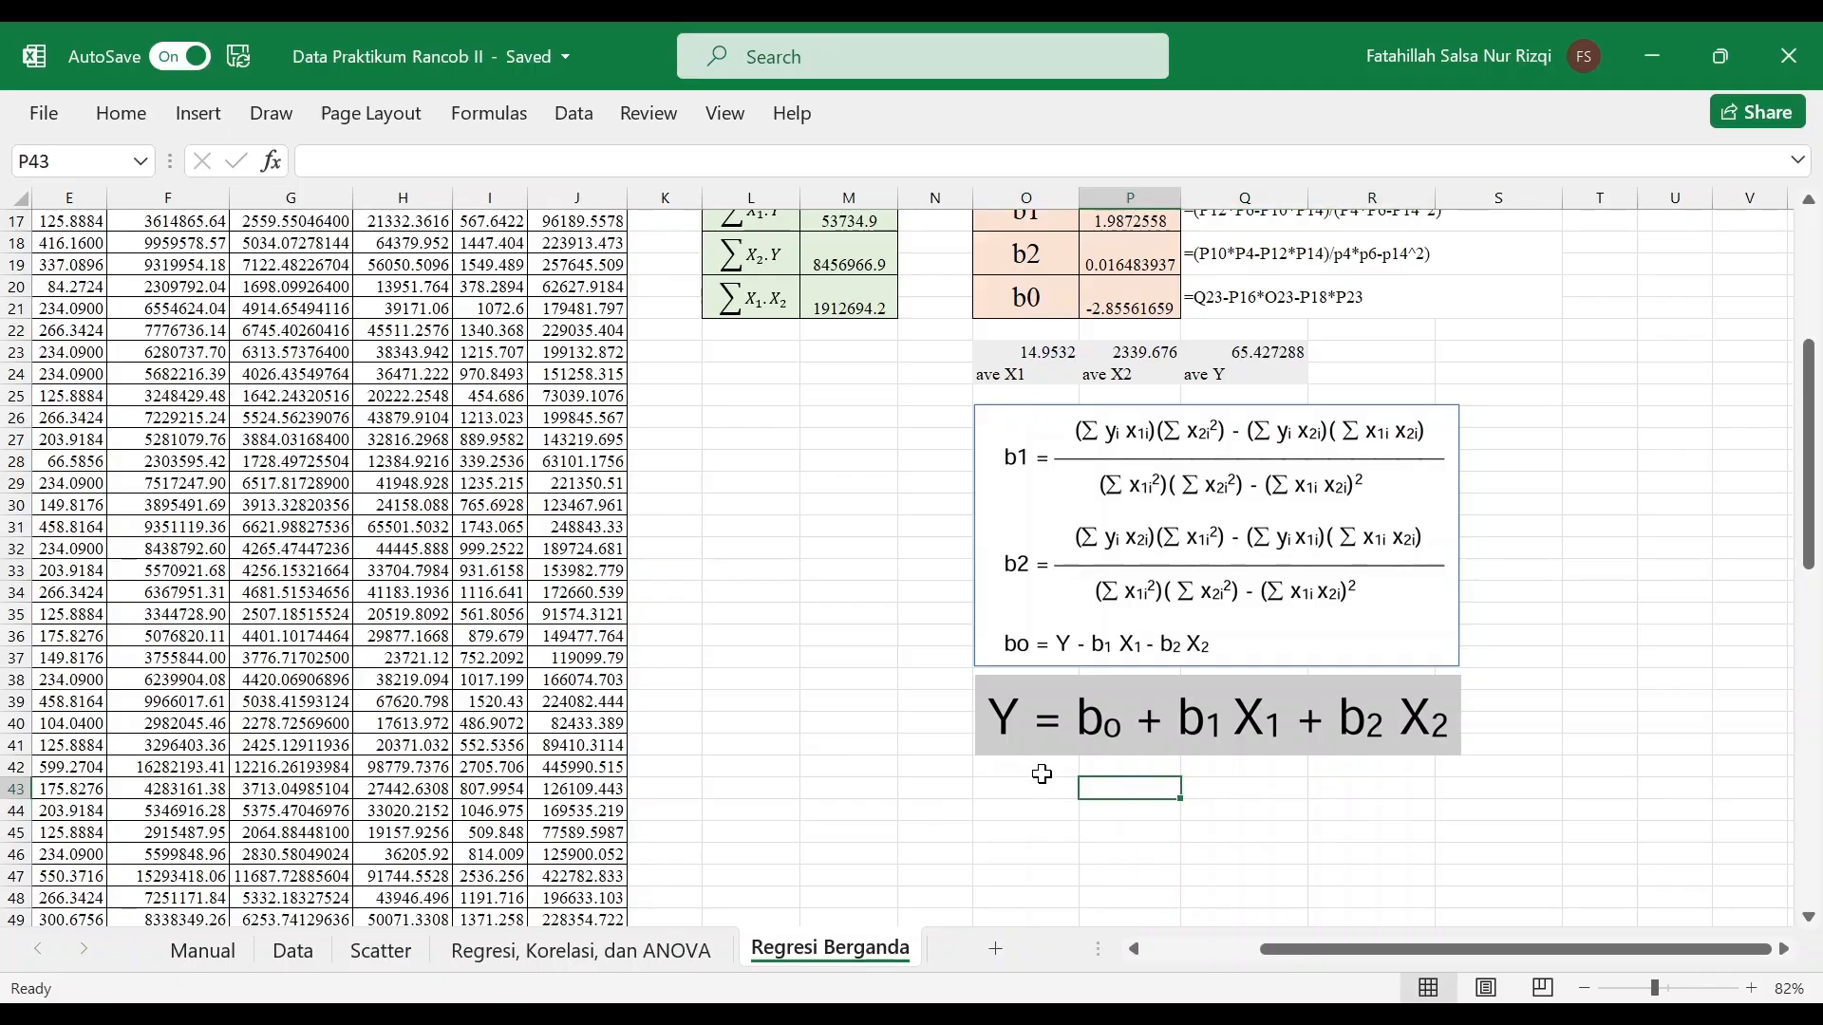
pyautogui.moveTo(1037, 771); pyautogui.dragTo(1364, 801)
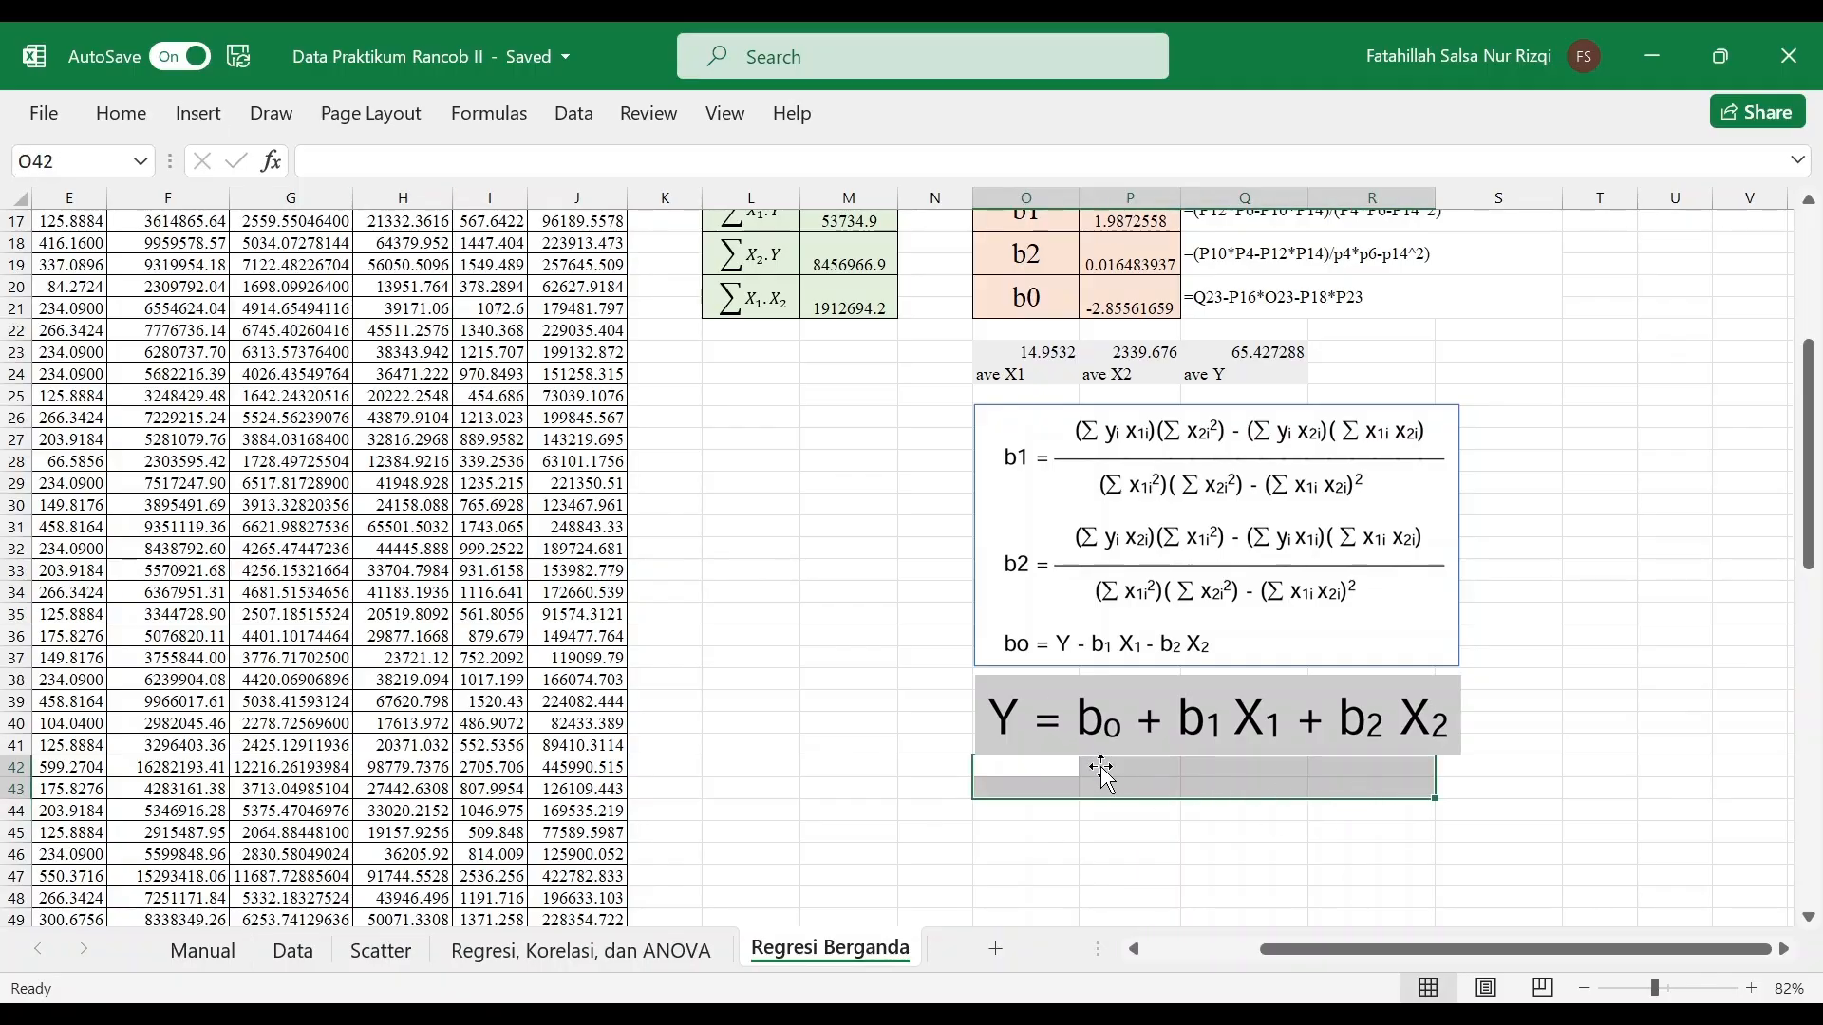
pyautogui.click(1035, 789)
pyautogui.moveTo(1035, 790); pyautogui.dragTo(1335, 810)
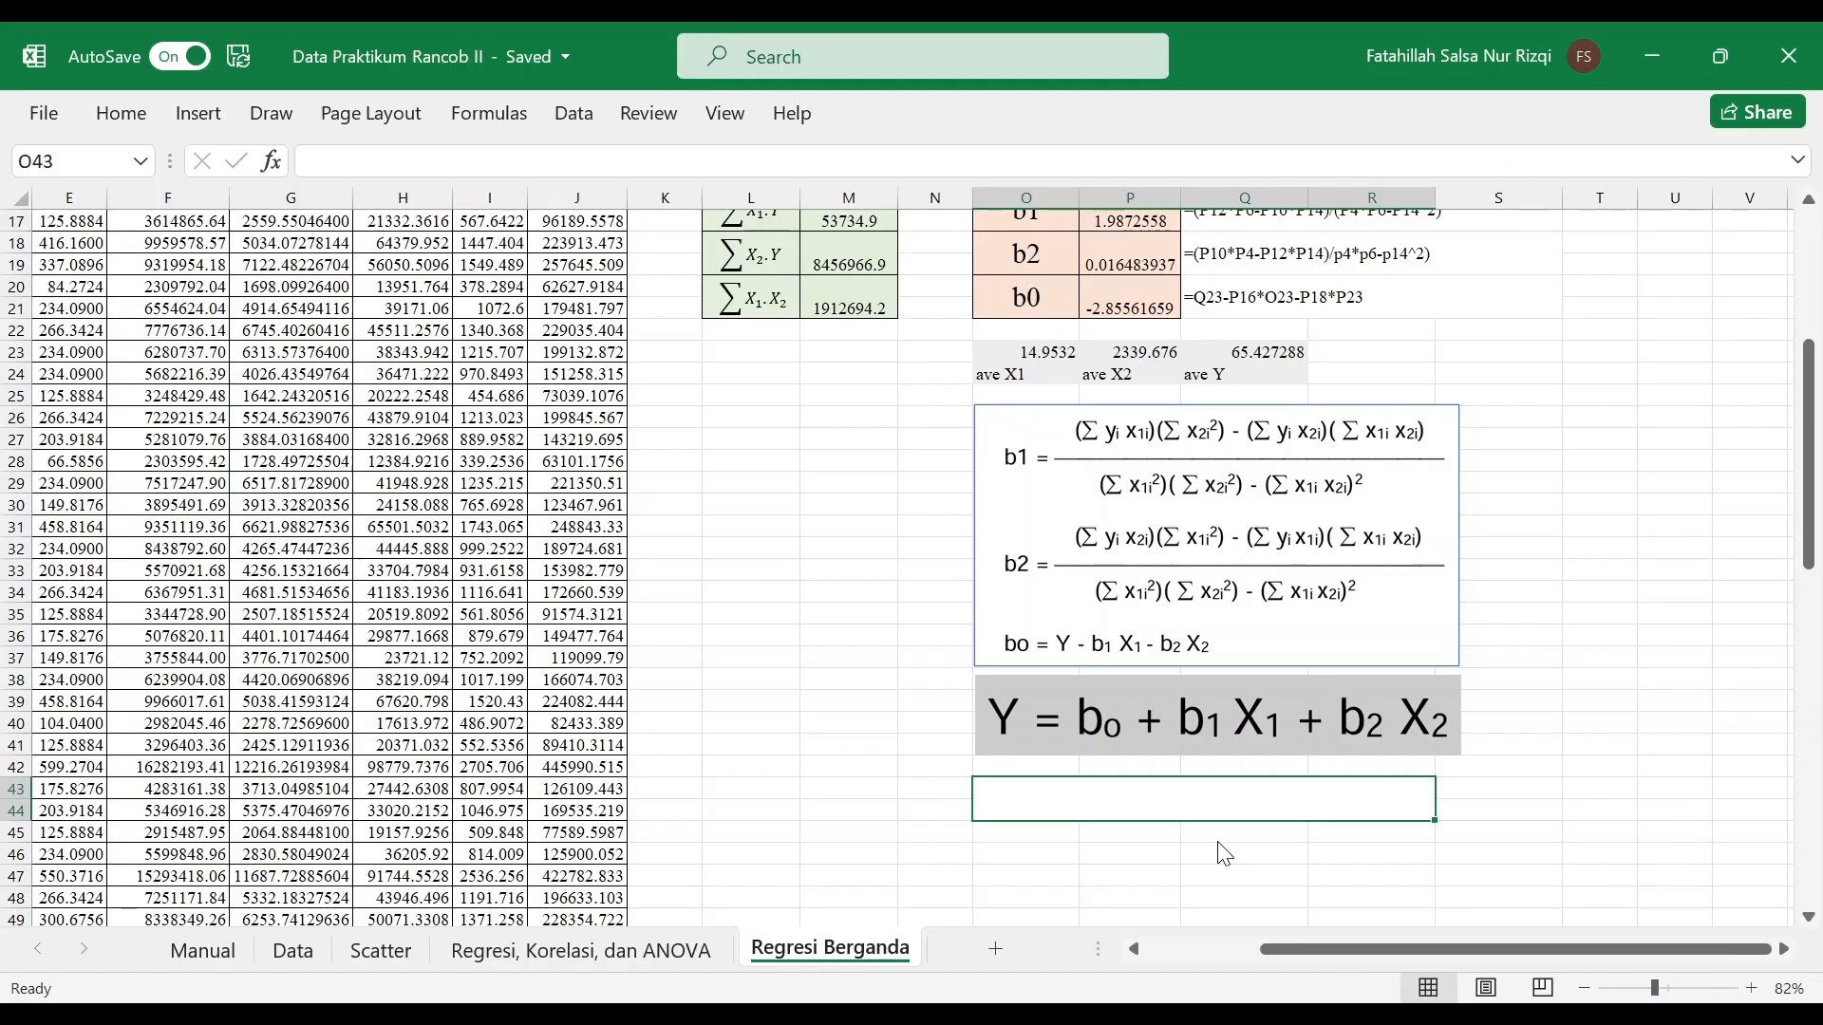
# Enter the regression equation Y = -2.86 + 1,99X1 + 0,02X2 in the merged cell O43
pyautogui.doubleClick(1158, 805)
pyautogui.write('Y = 1,')
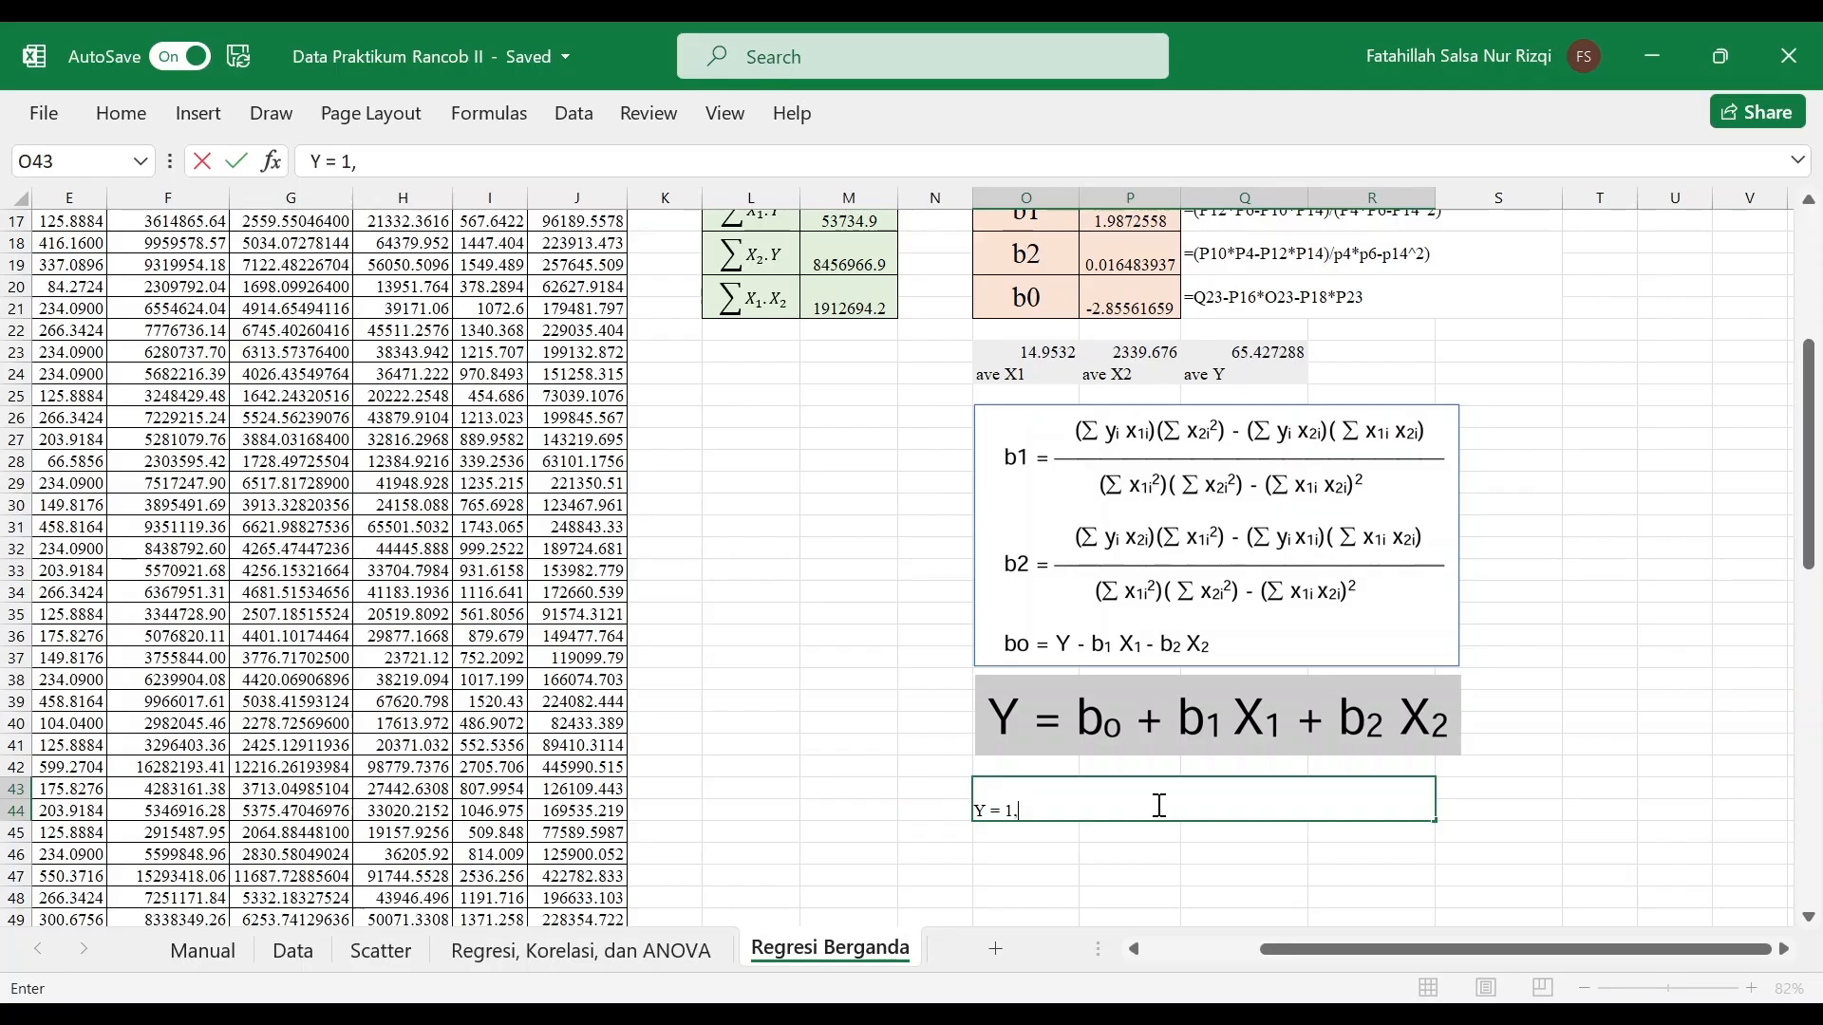
pyautogui.press('BackSpace')
pyautogui.press('BackSpace')
pyautogui.write('-')
pyautogui.write('2,')
pyautogui.press('BackSpace')
pyautogui.write('.86 +')
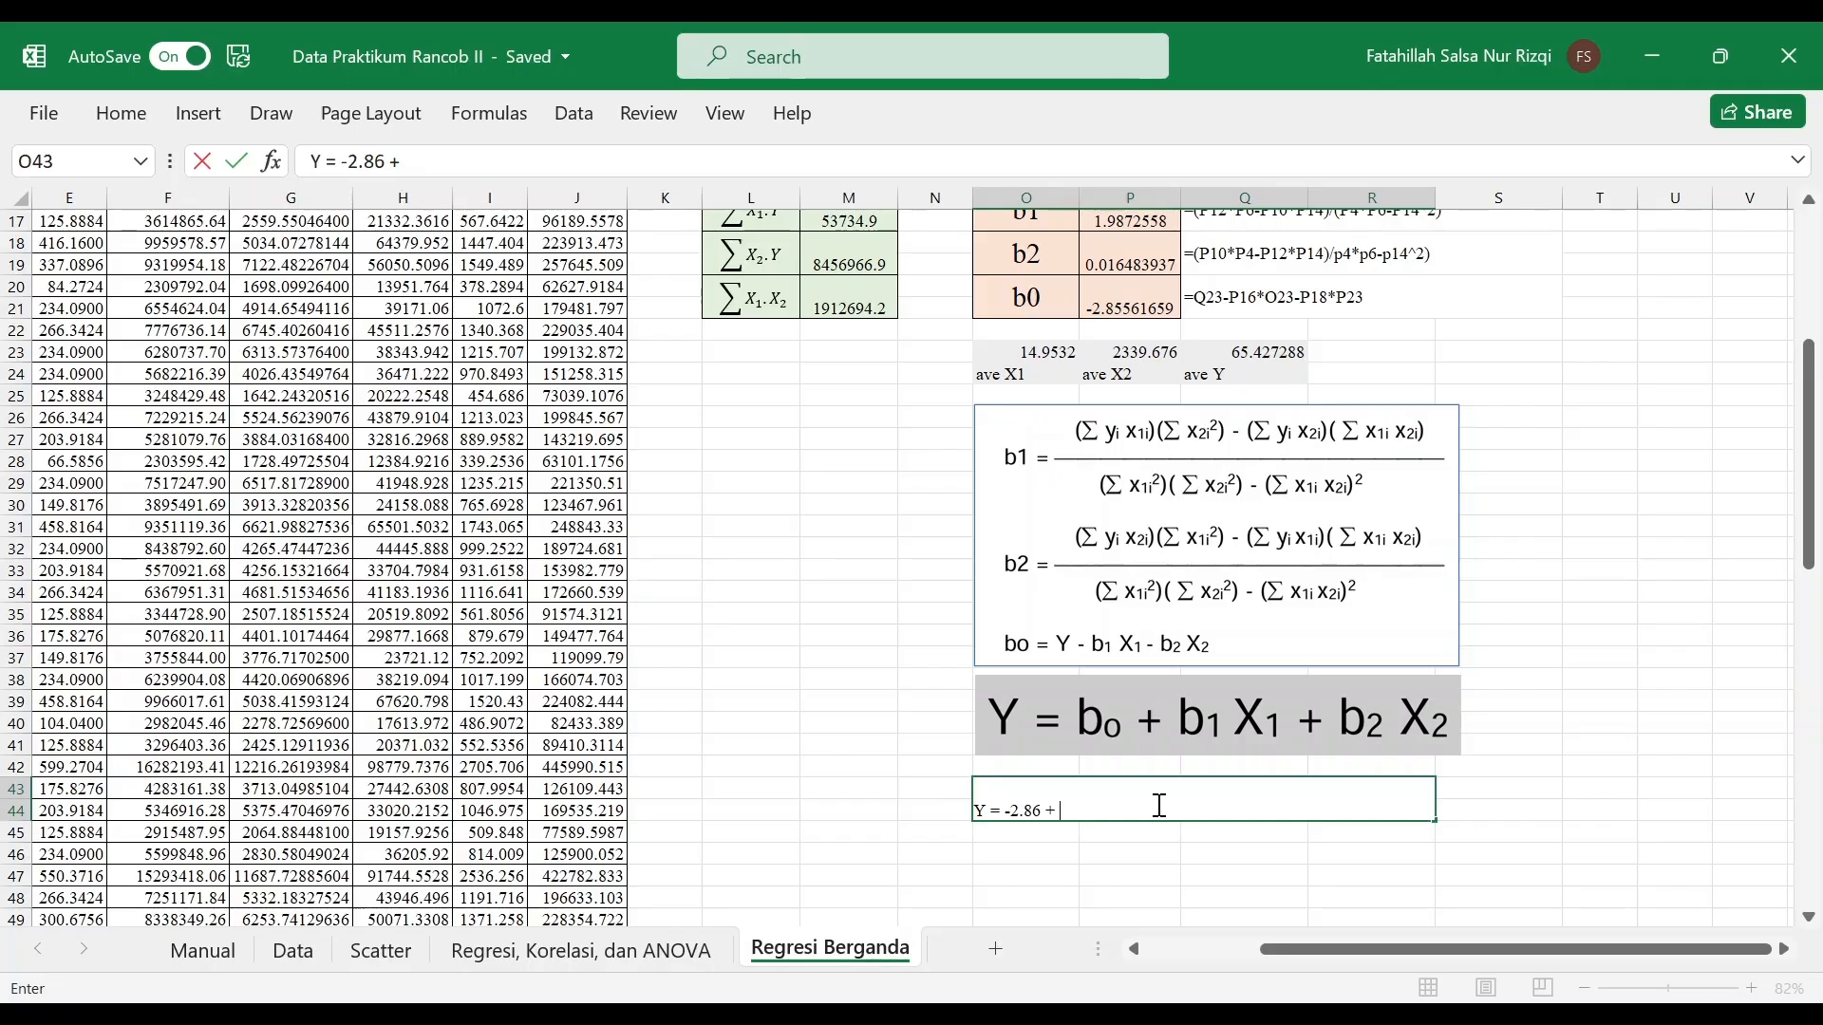
pyautogui.write('1,99X1 +')
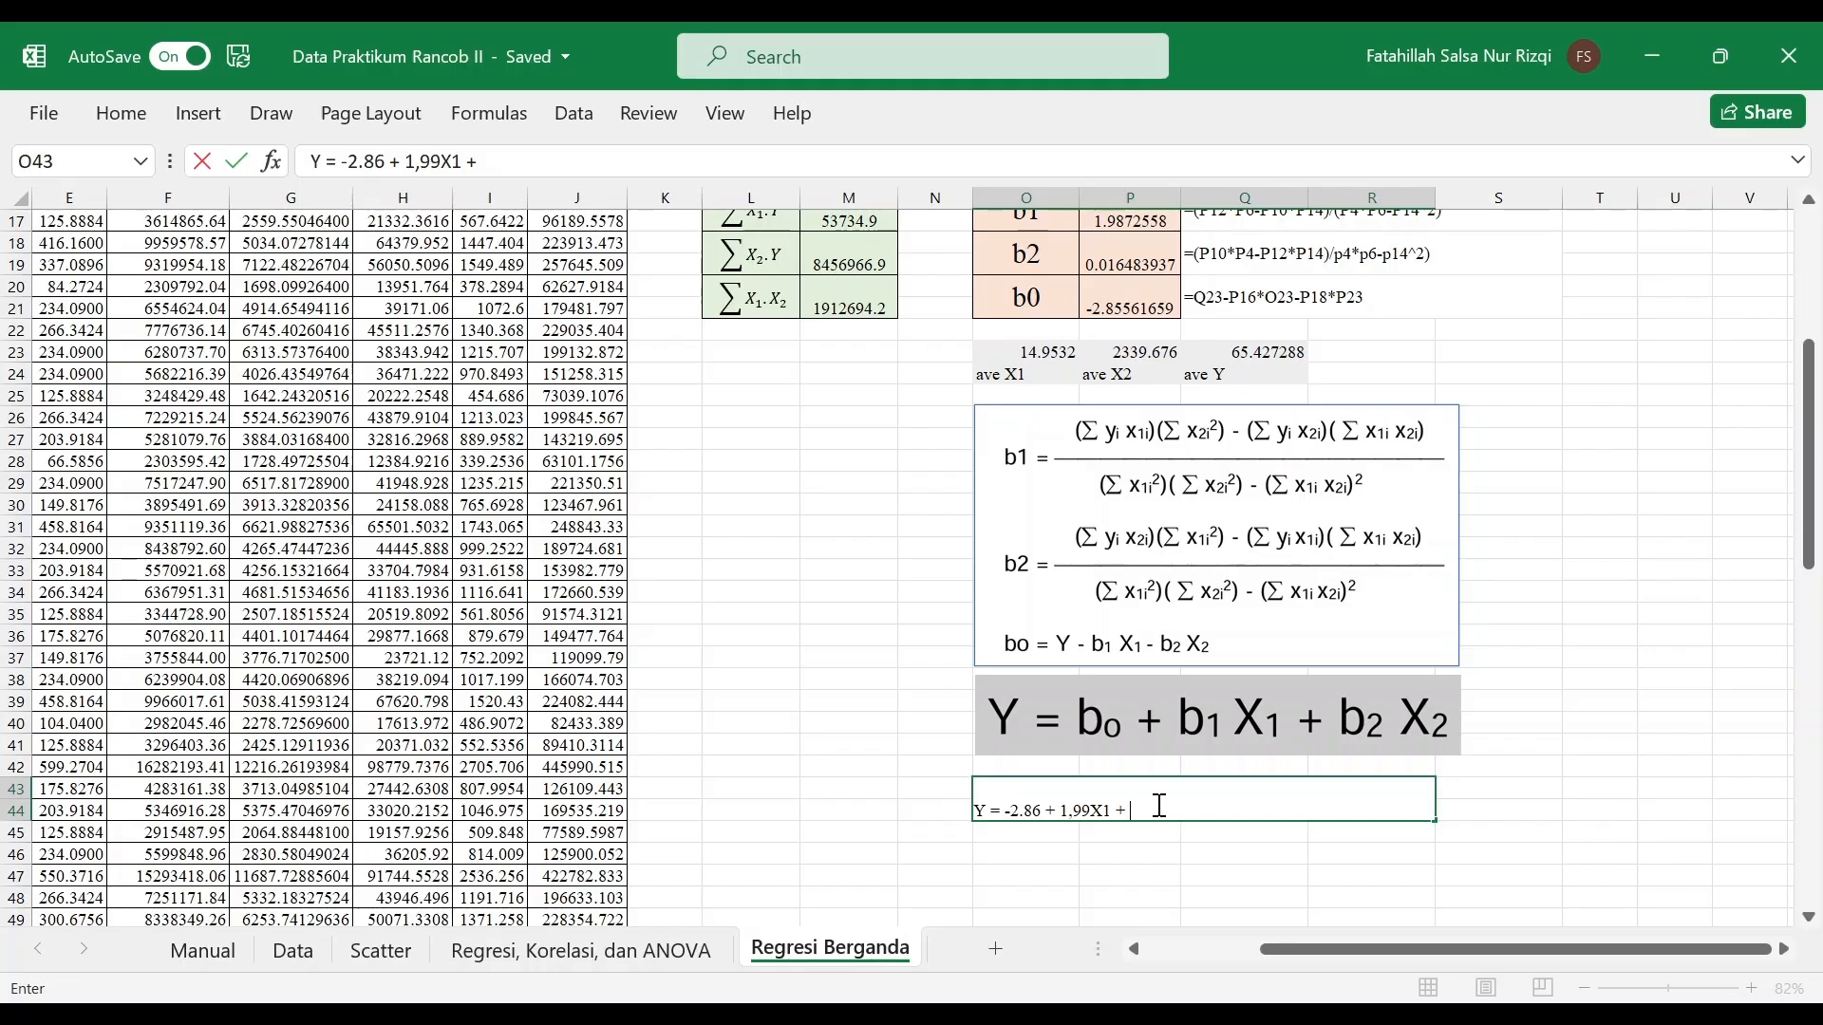
pyautogui.write('0,01')
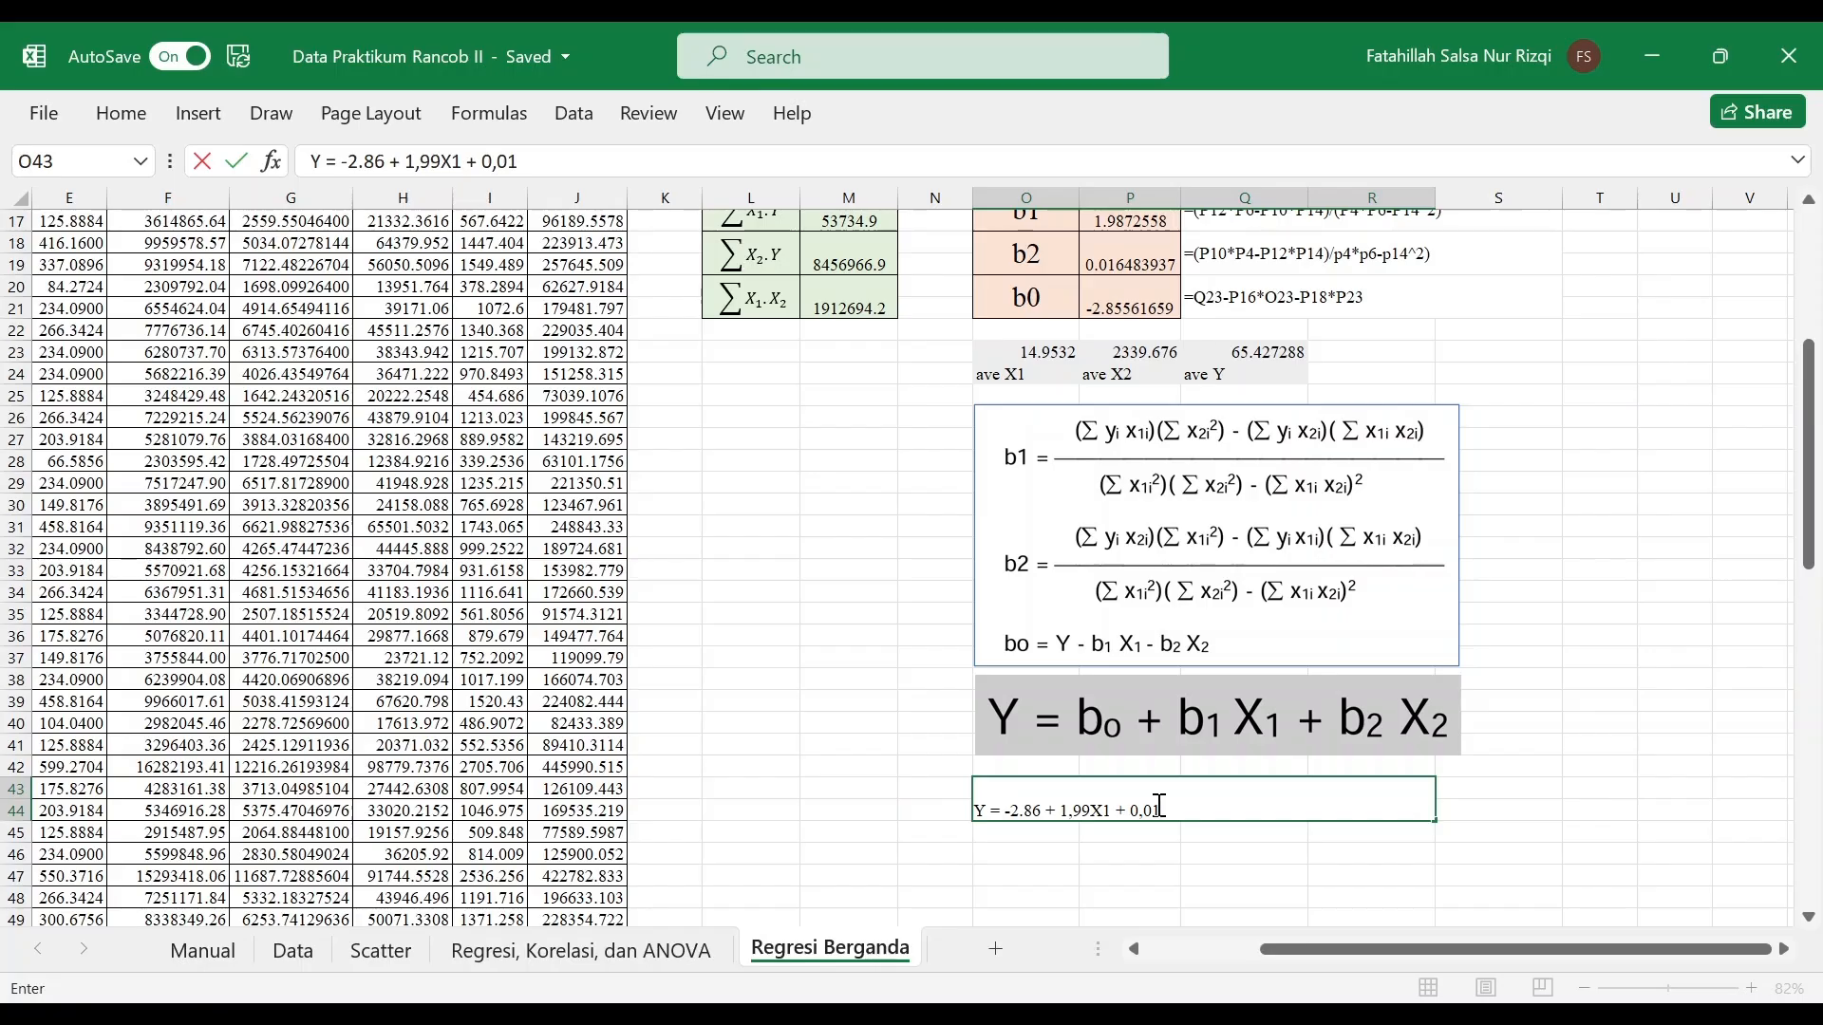
pyautogui.write('6')
pyautogui.write('X2')
pyautogui.hotkey('ctrl', 'Return')
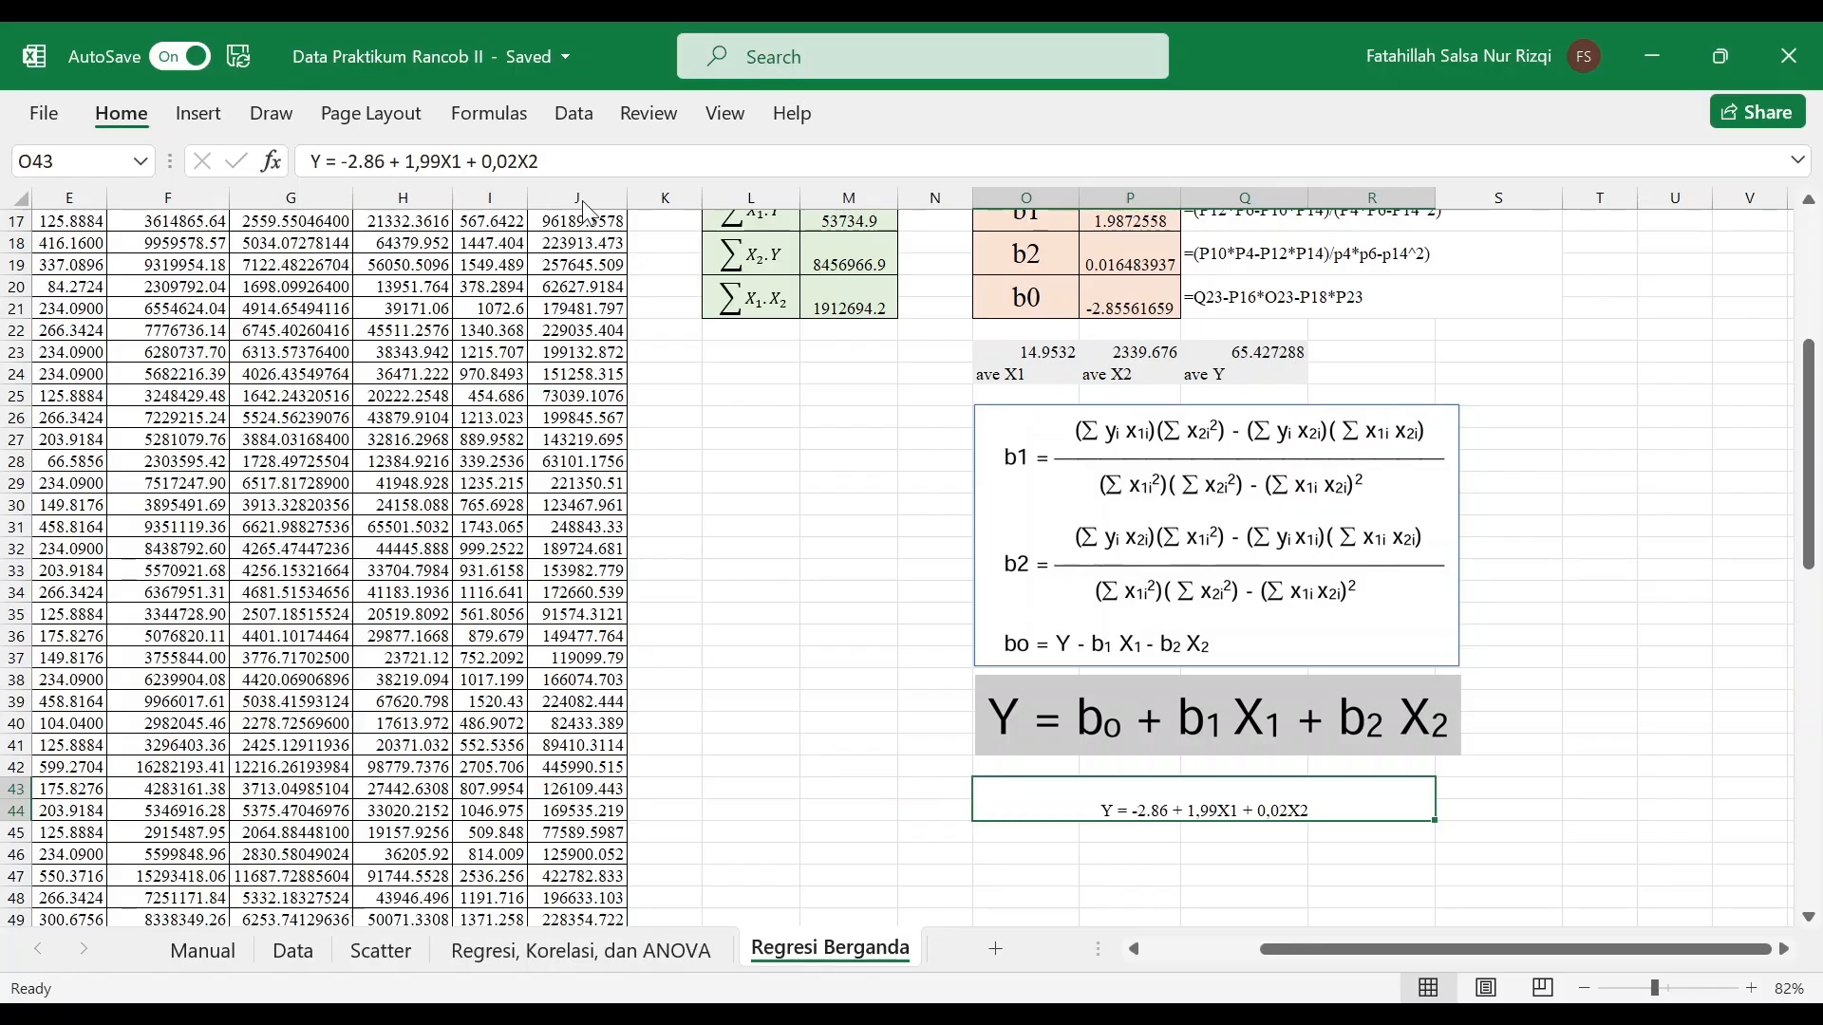
# Middle-align the regression equation in O43 vertically, make it bold and enlarge its font
pyautogui.click(637, 166)
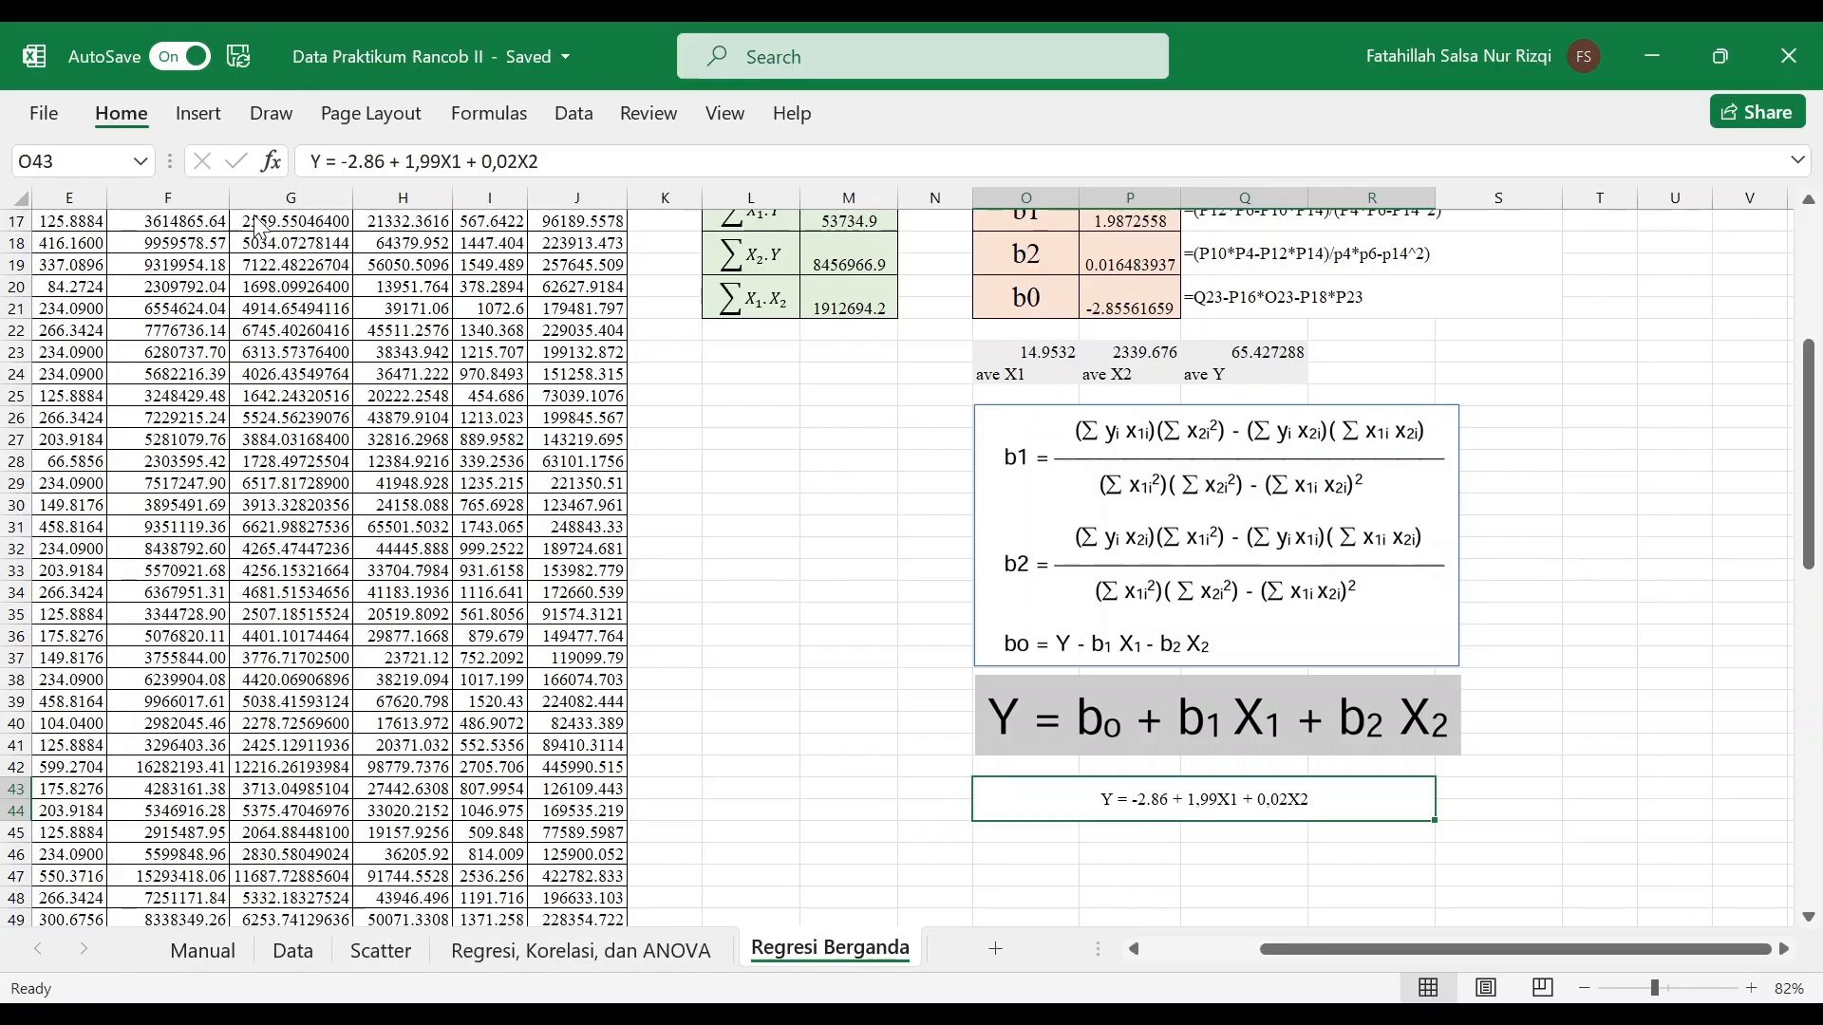
pyautogui.click(252, 217)
pyautogui.click(517, 169)
pyautogui.click(518, 169)
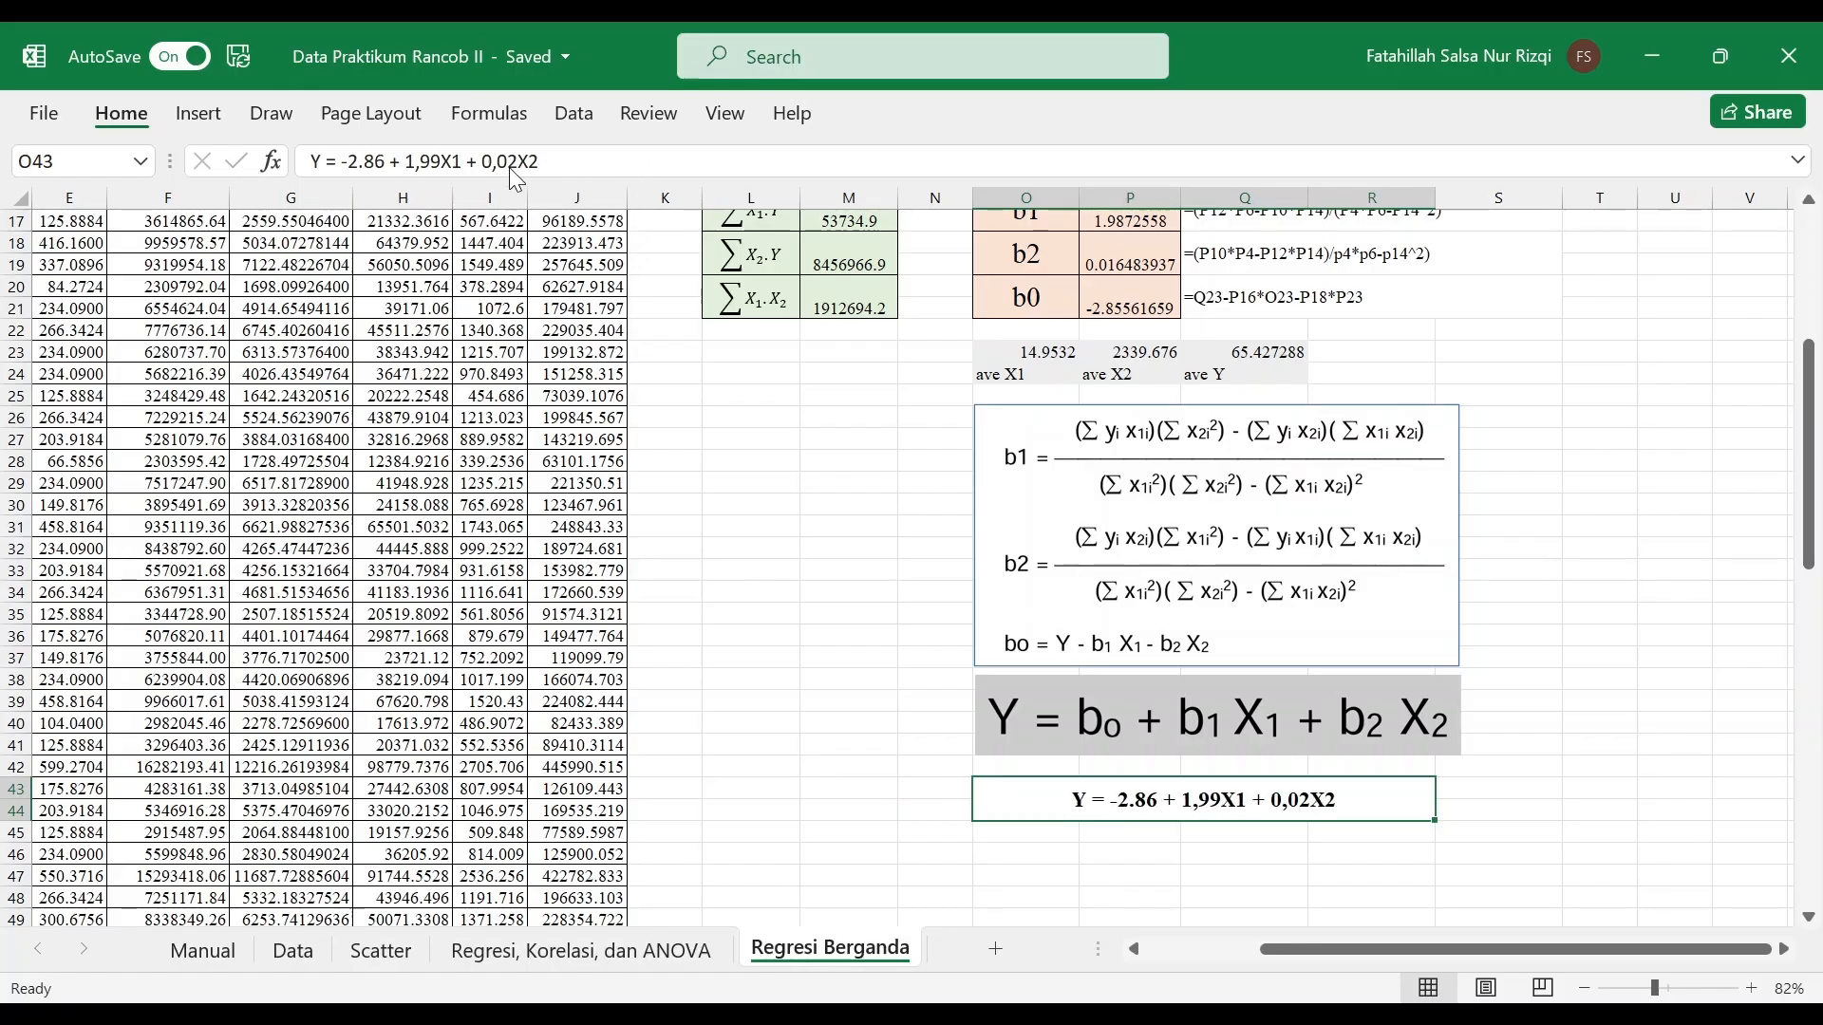
pyautogui.click(517, 169)
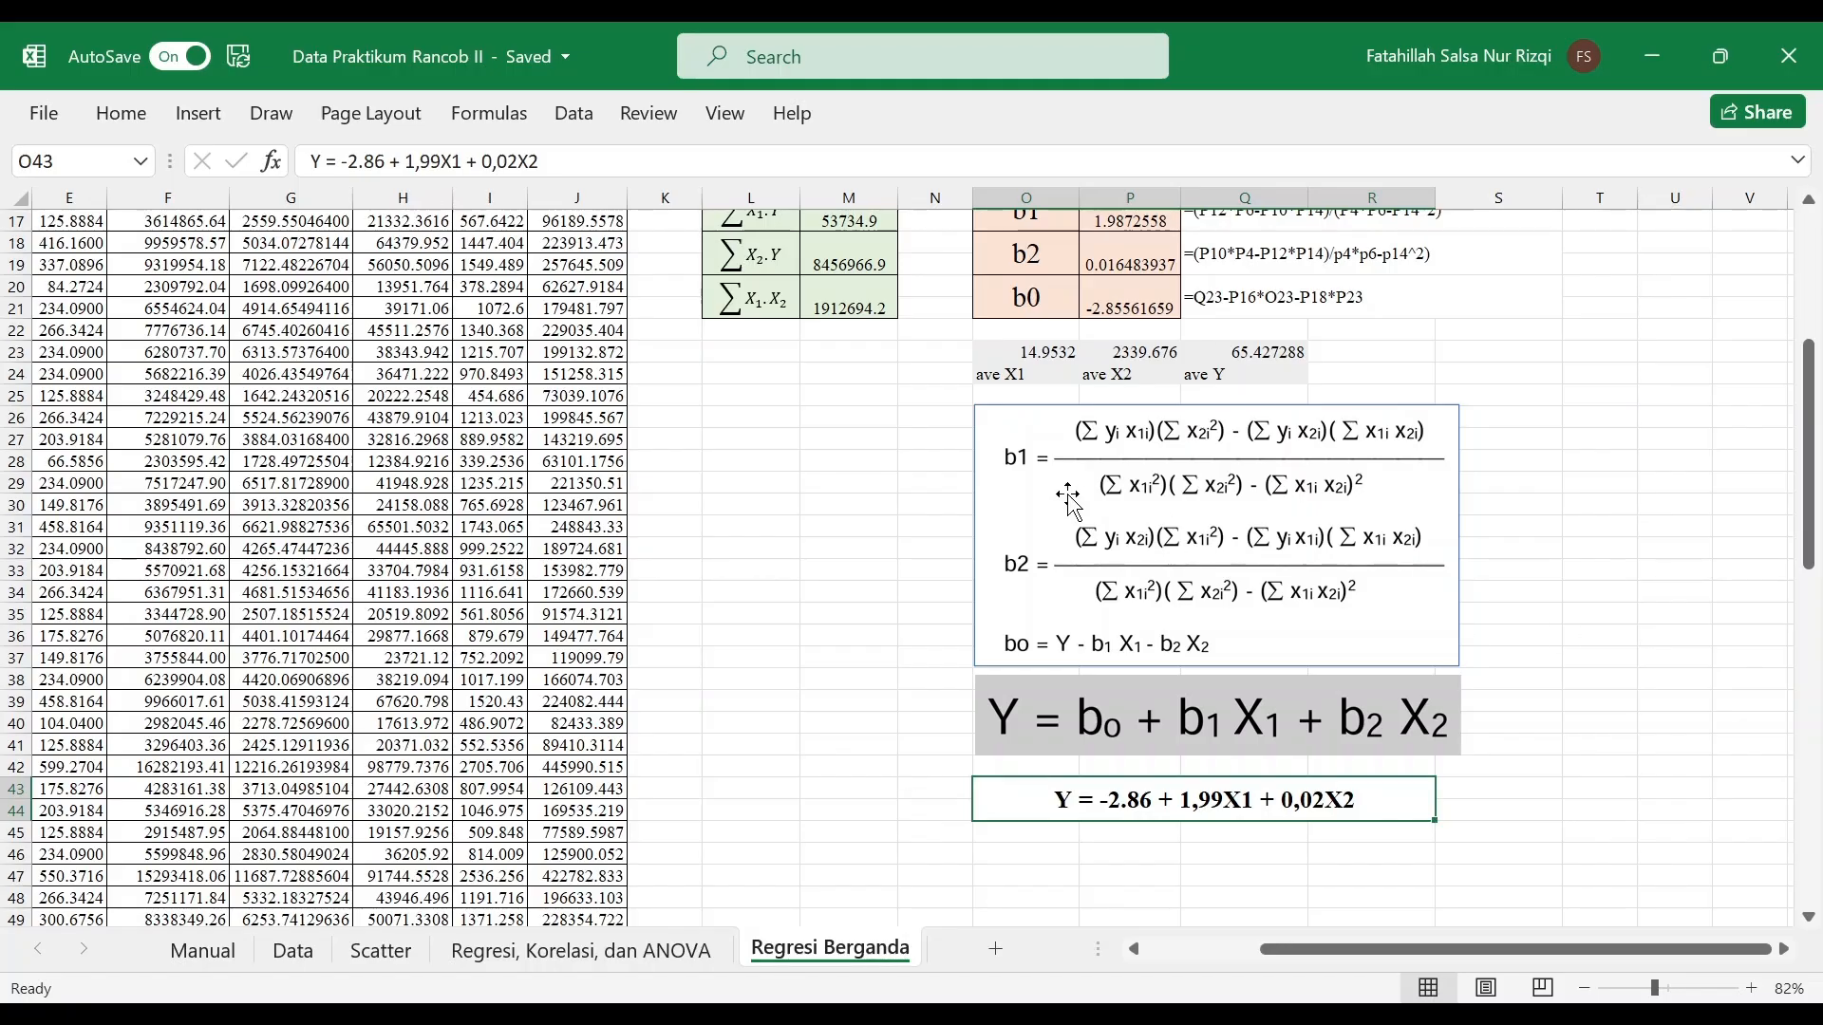
pyautogui.scroll(3, 1069, 495)
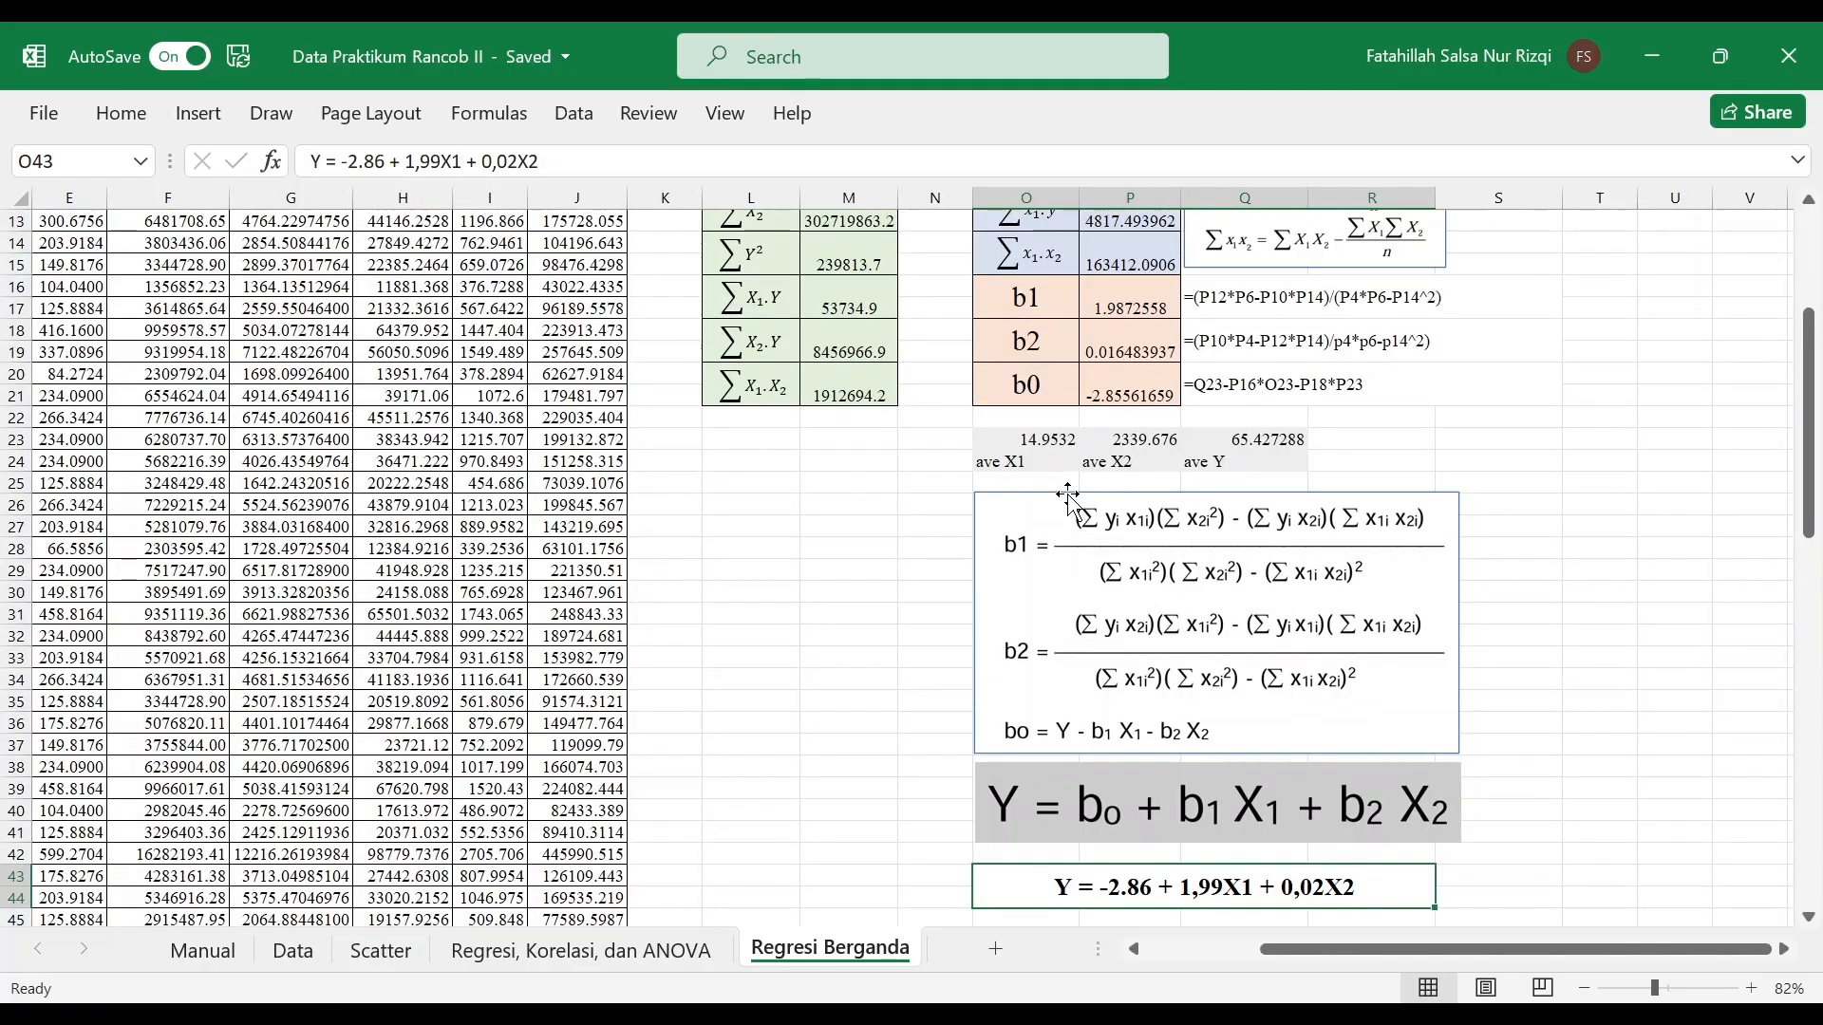
pyautogui.scroll(3, 1068, 495)
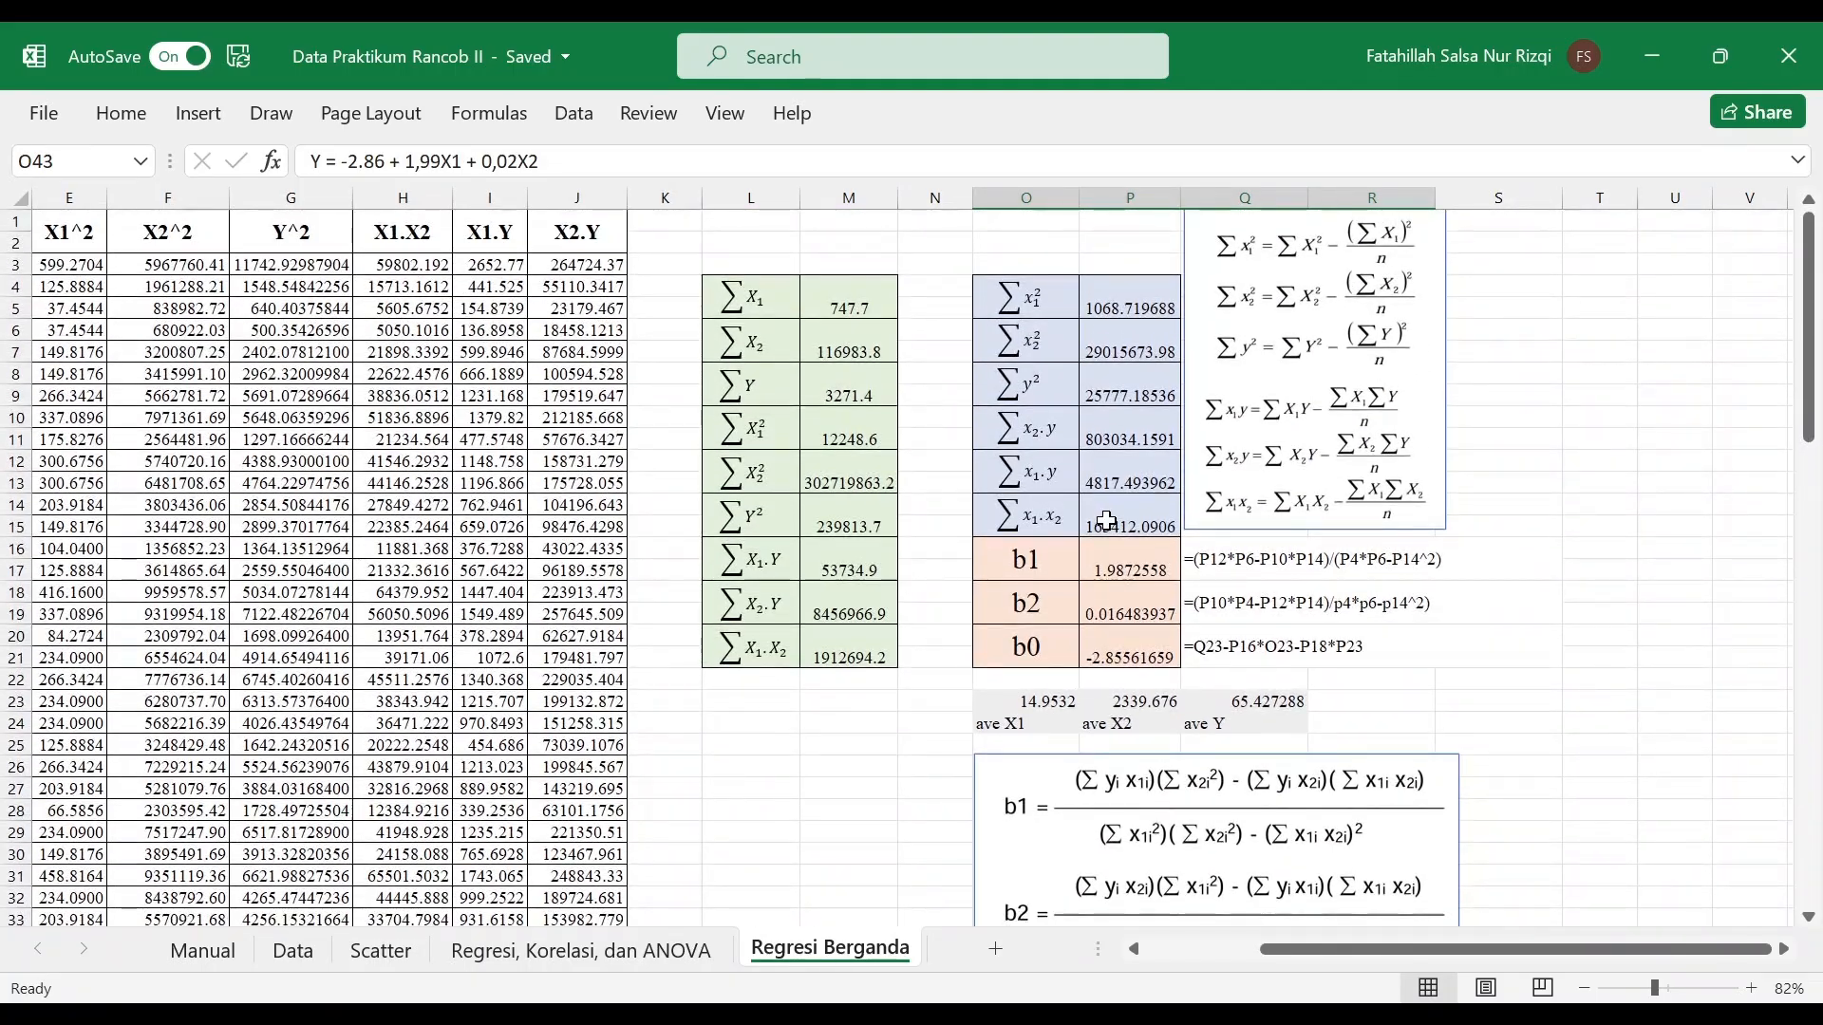
pyautogui.scroll(-2, 1107, 521)
pyautogui.scroll(-3, 1107, 521)
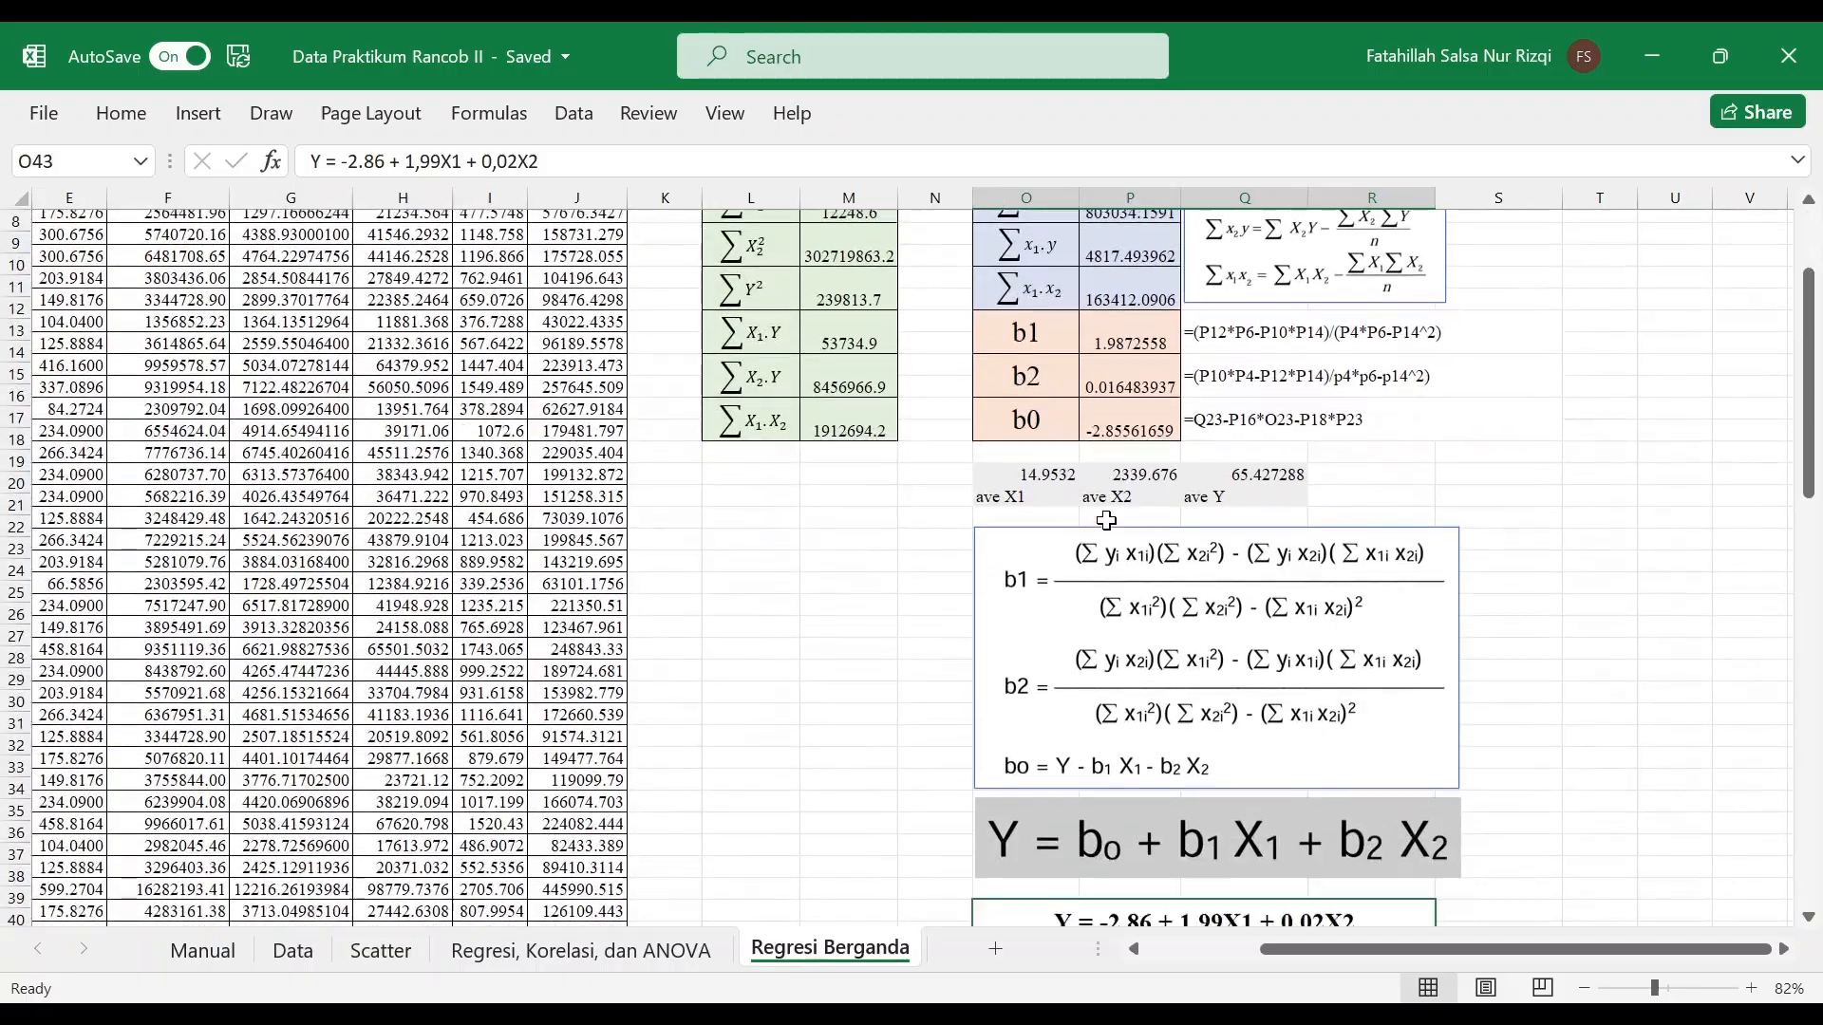